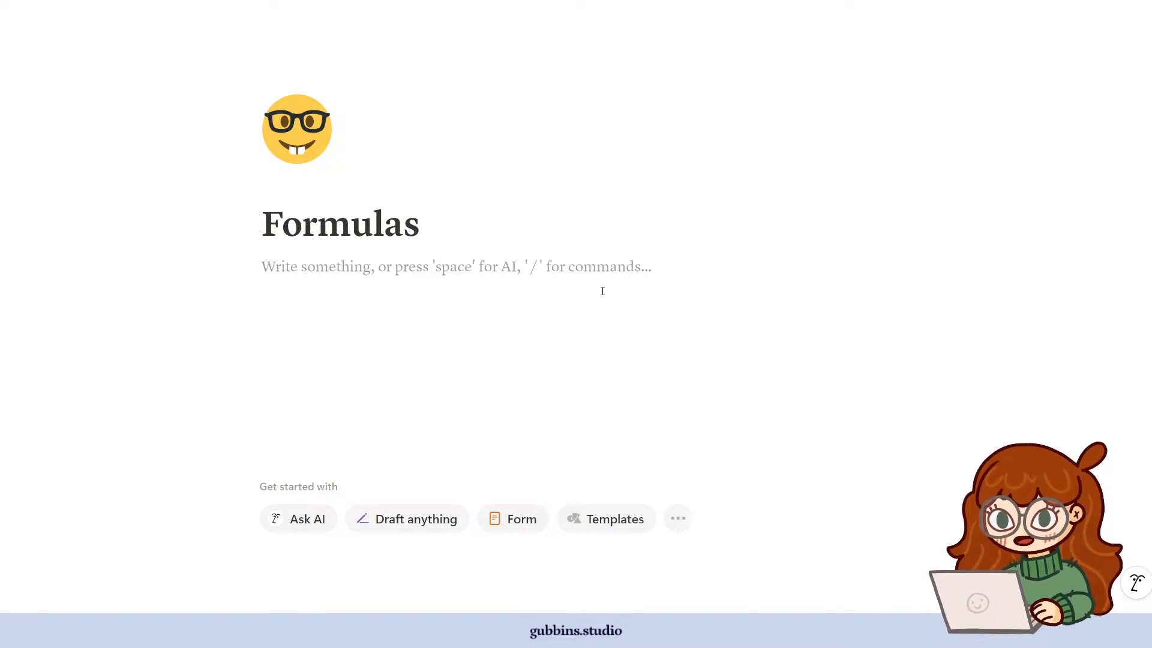
- Insert a new inline database beneath the Formulas page title
left_click(486, 275)
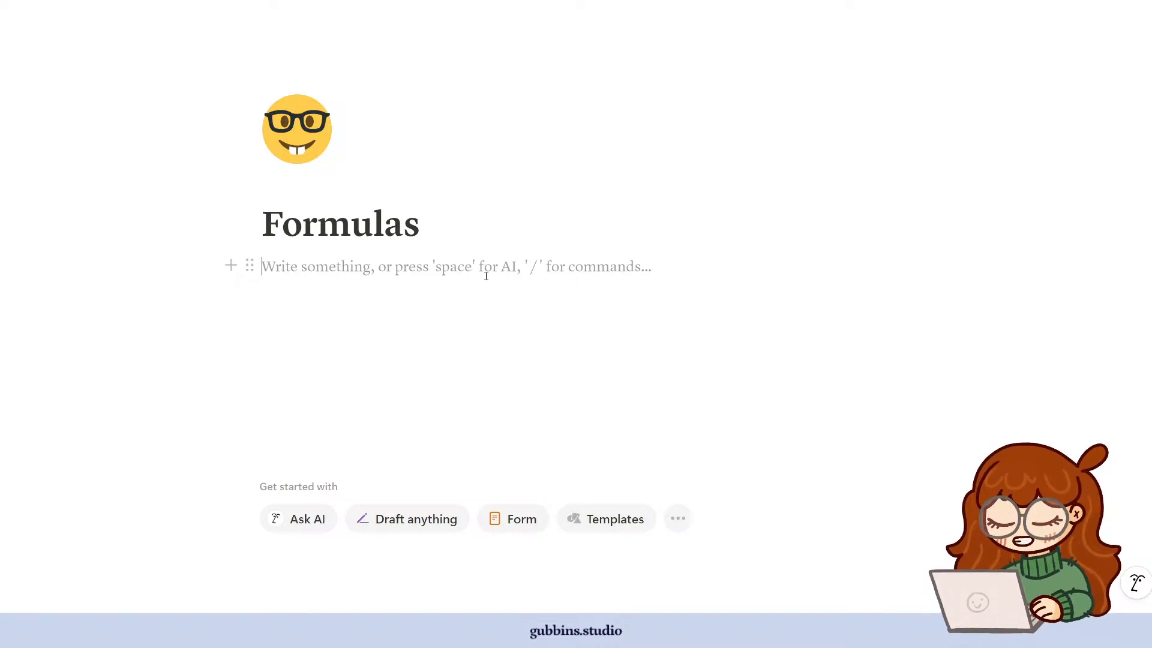
type("/")
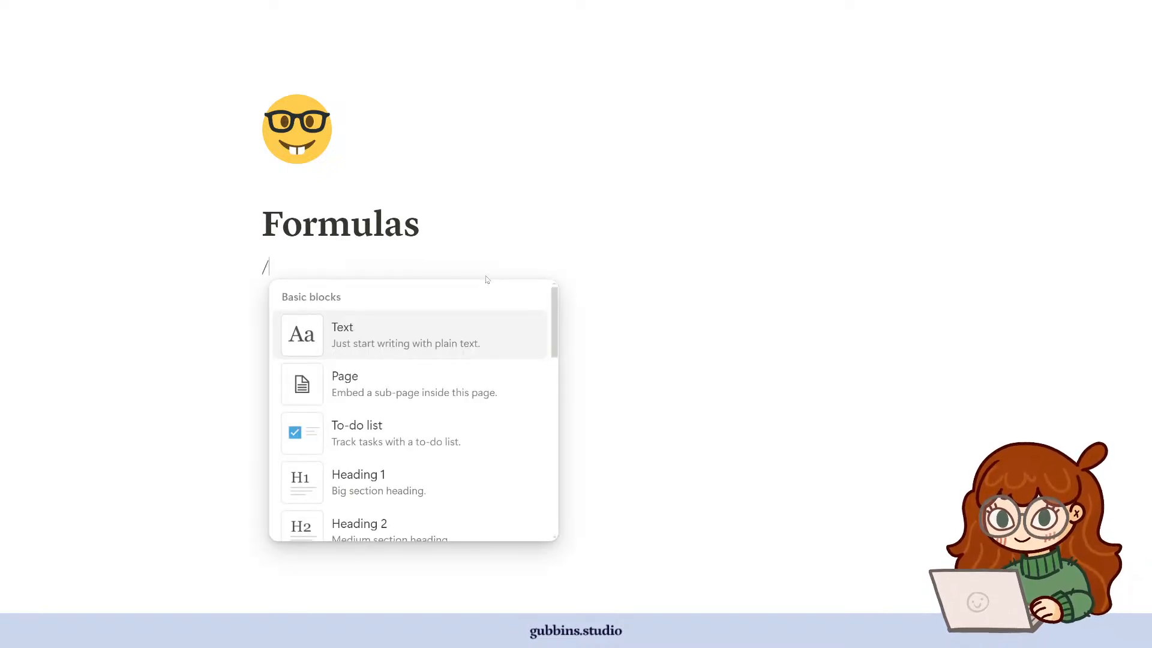
type("data")
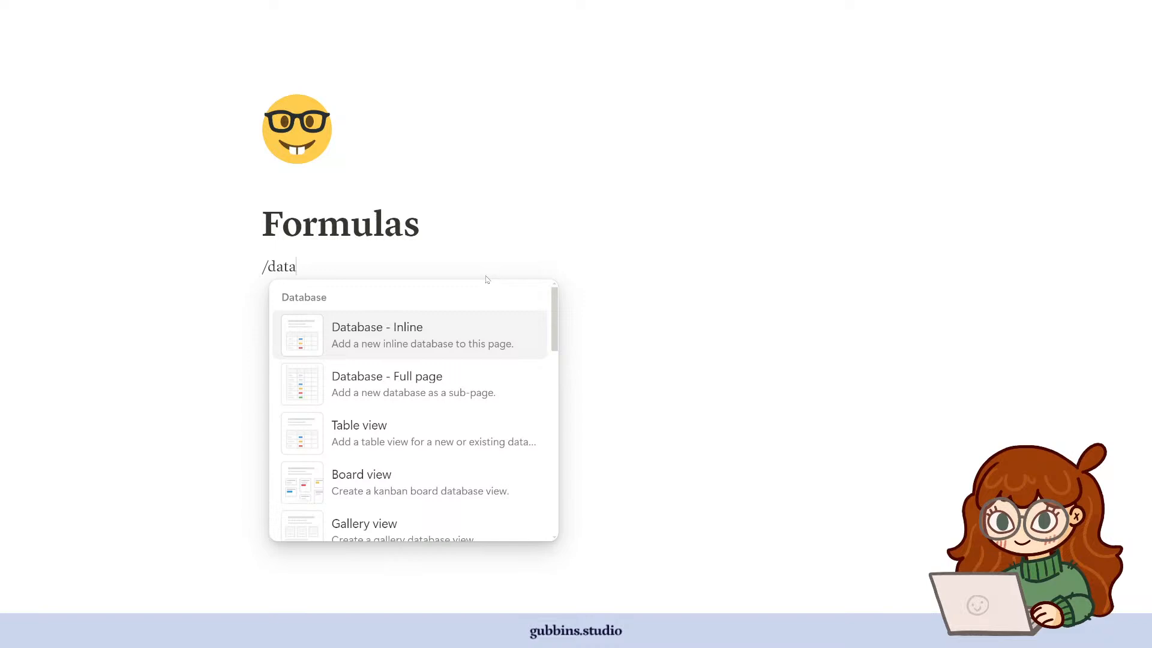
left_click(434, 329)
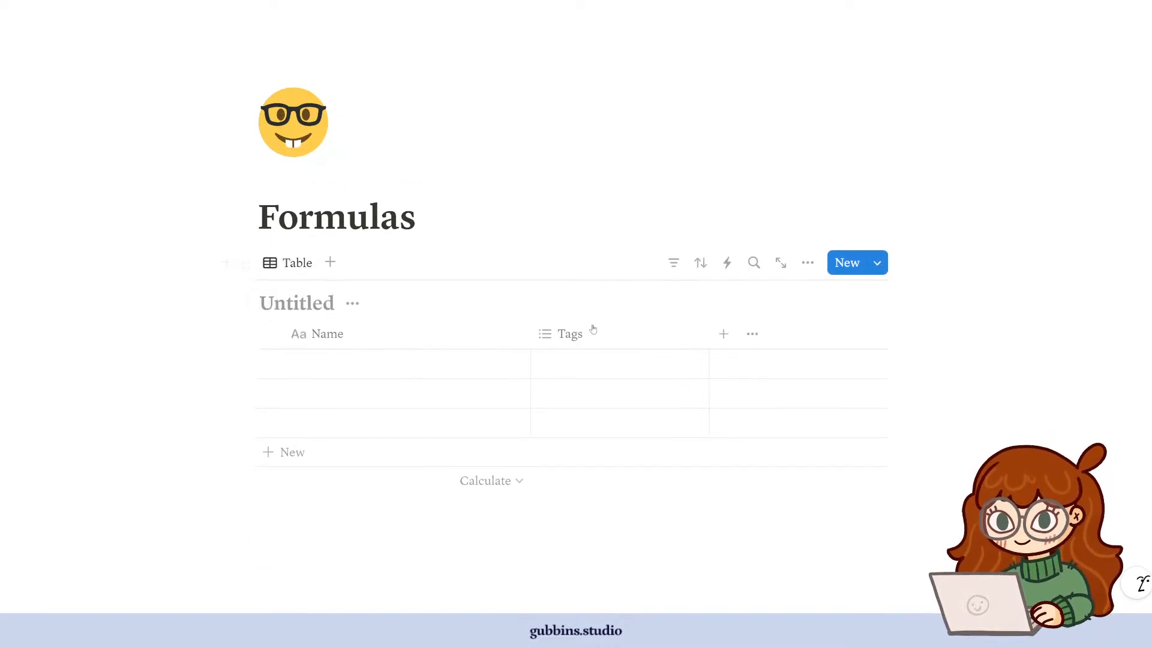
- Add a property of type Formula to the new table after the Tags column
scroll(593, 329, "down", 1)
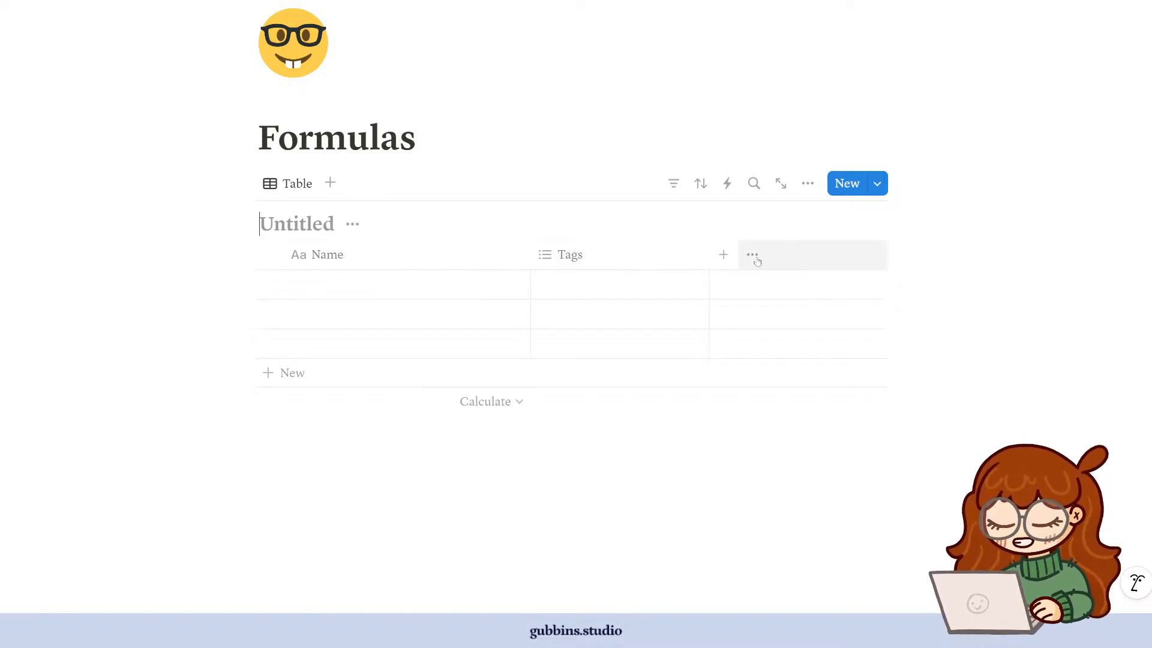
left_click(722, 255)
scroll(983, 408, "down", 2)
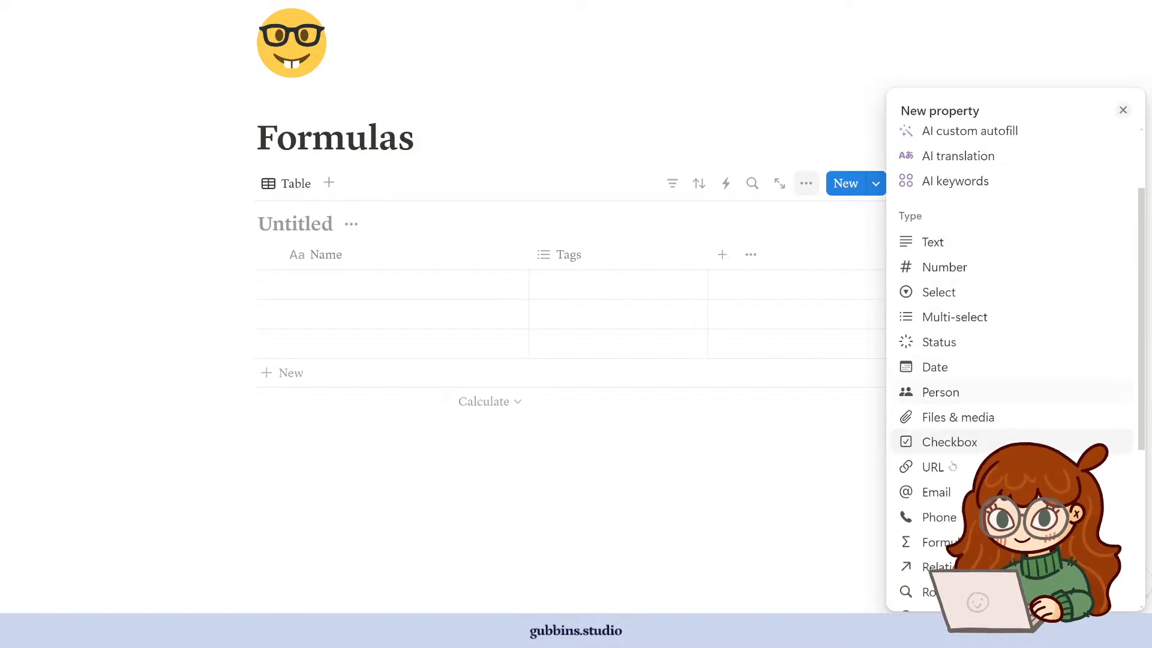
scroll(952, 467, "down", 3)
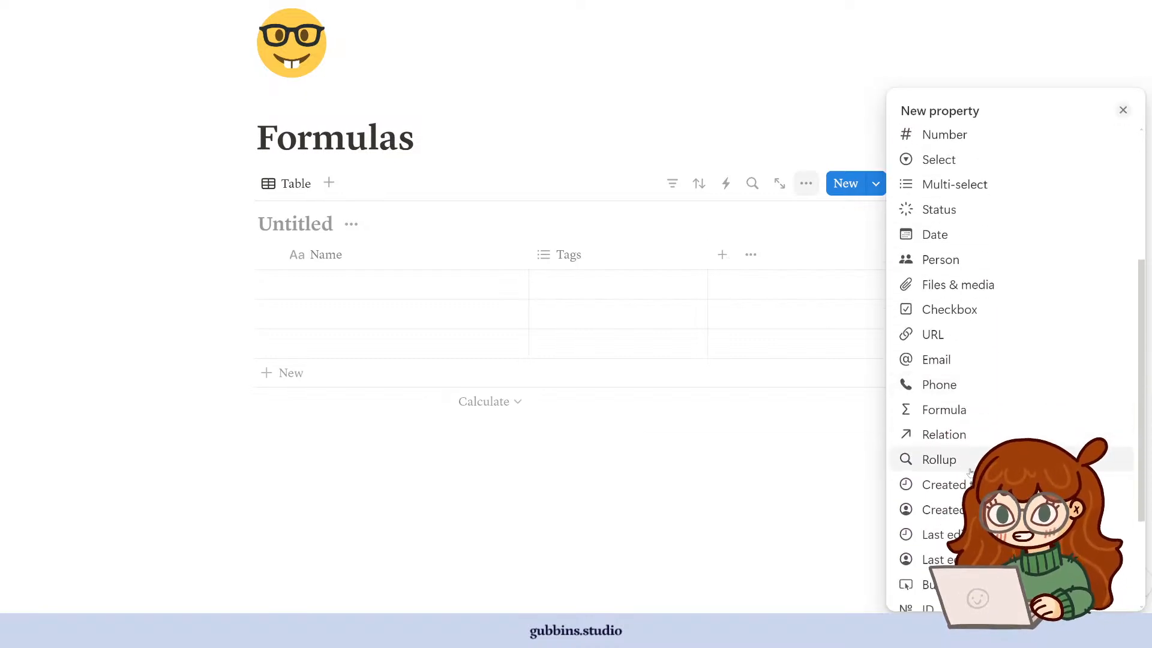
left_click(970, 418)
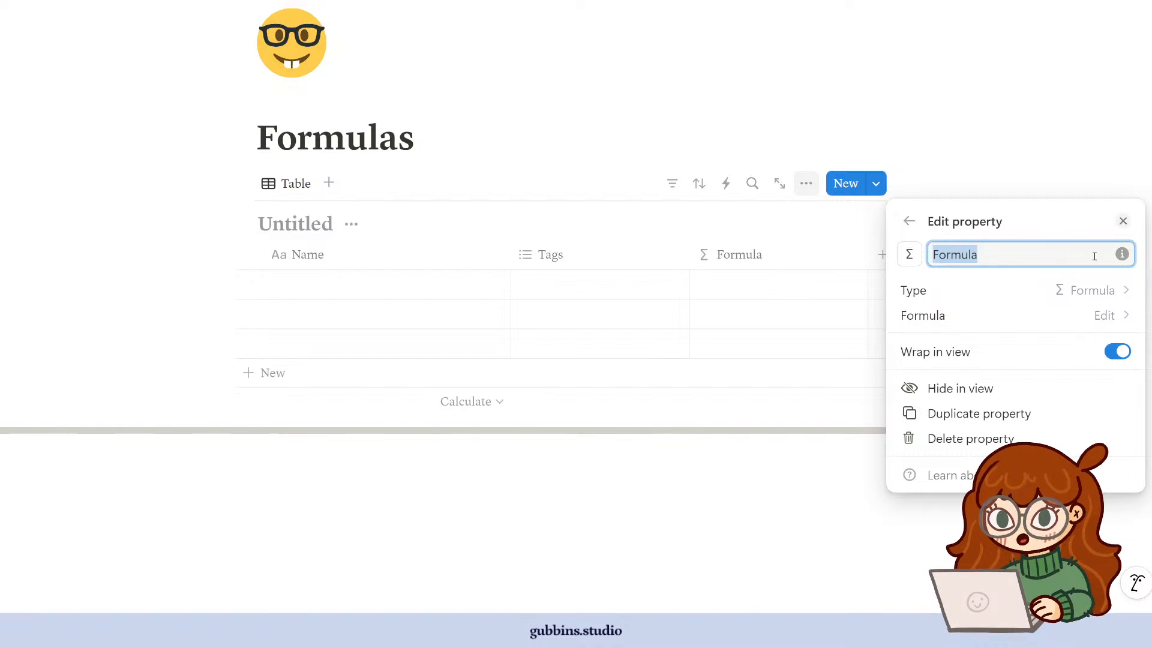
- Open the formula editor for the new property, browse the list of built-in functions, and close it without entering a formula
left_click(1102, 316)
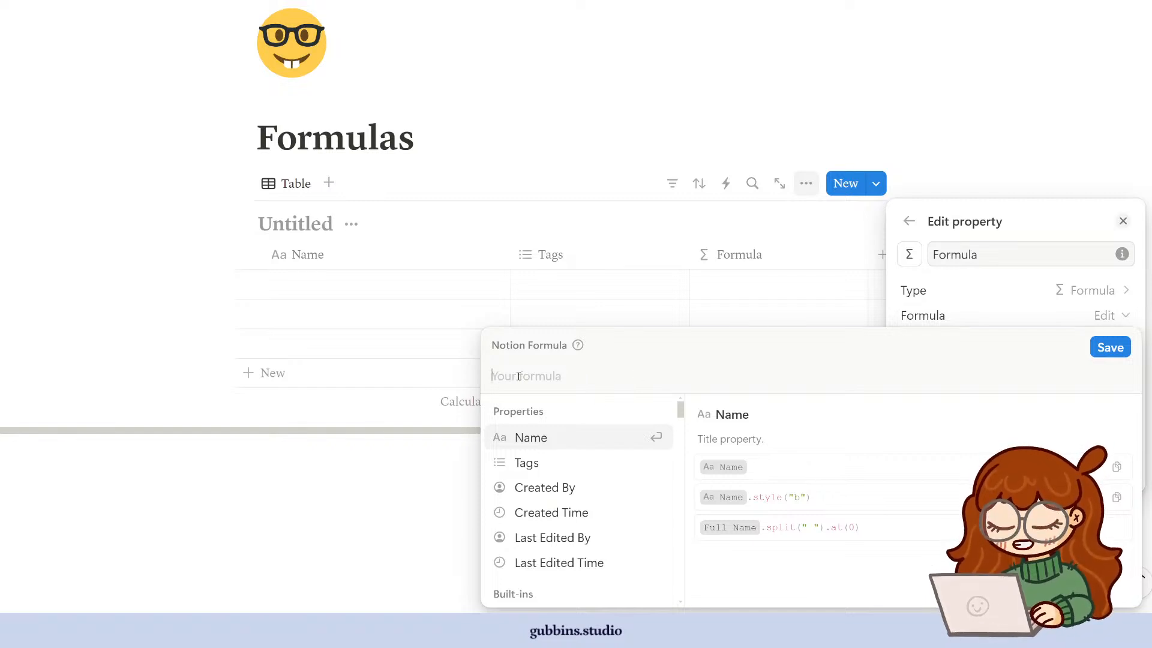
scroll(609, 485, "down", 10)
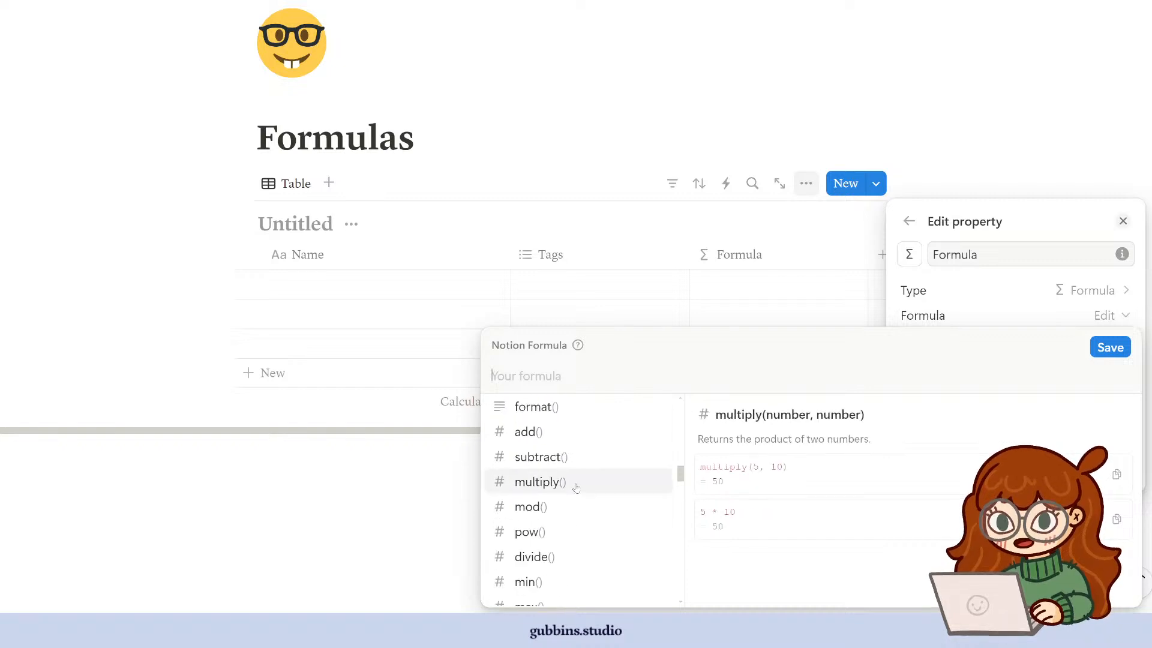
scroll(576, 487, "down", 10)
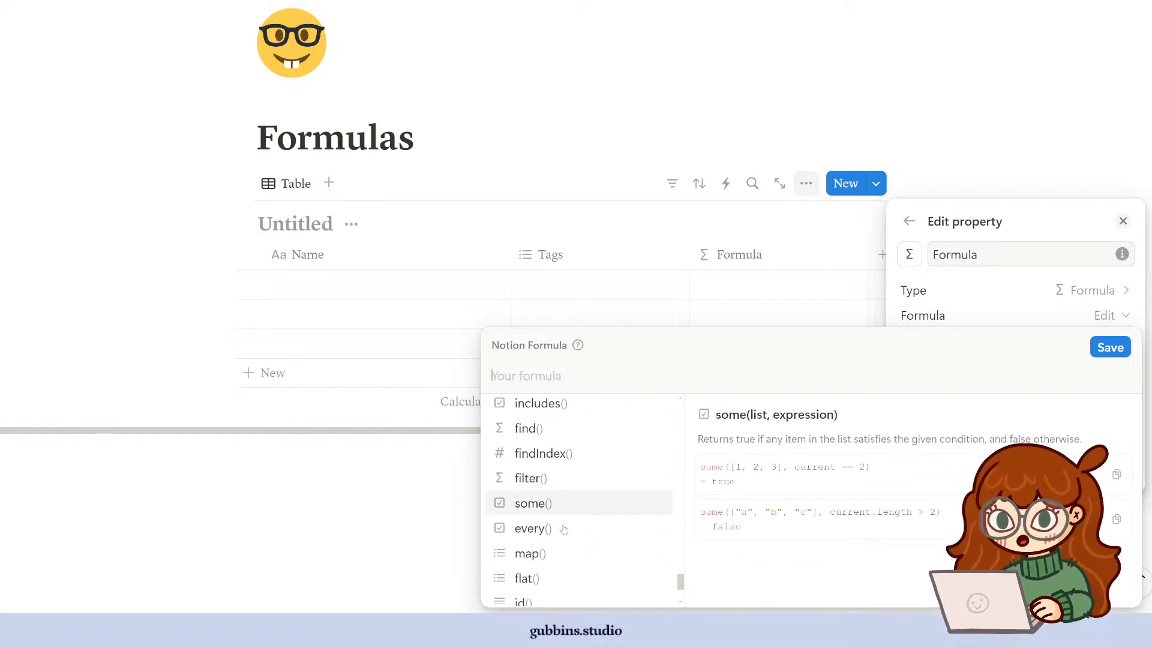
scroll(576, 528, "down", 10)
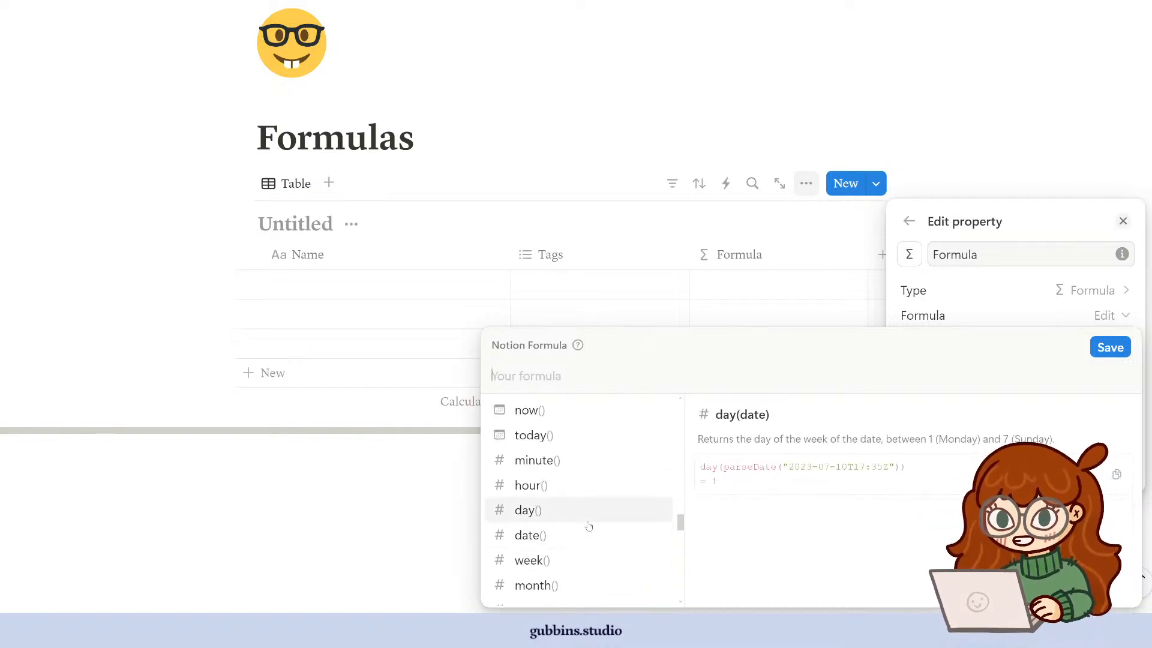
left_click(311, 504)
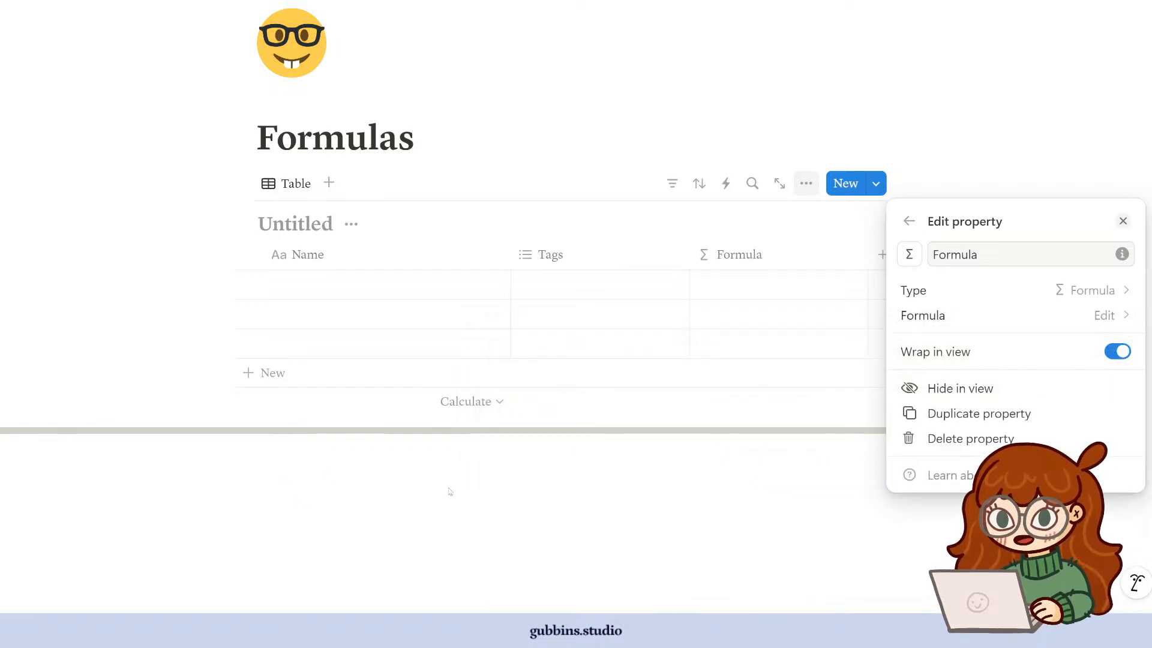
left_click(742, 550)
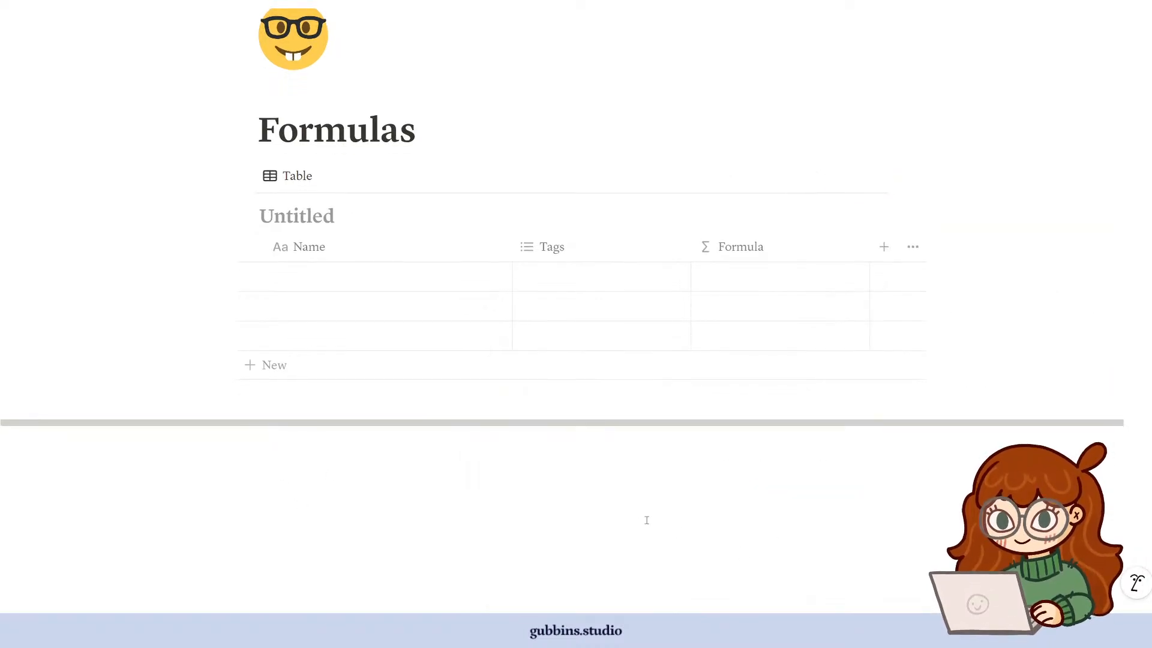
- Add a run of blank lines below the table to make room on the page
left_click(647, 521)
key("Return")
key("Return")
key("Return")
key("Return")
key("Return")
key("Return")
key("Return")
key("Return")
key("Return")
key("Return")
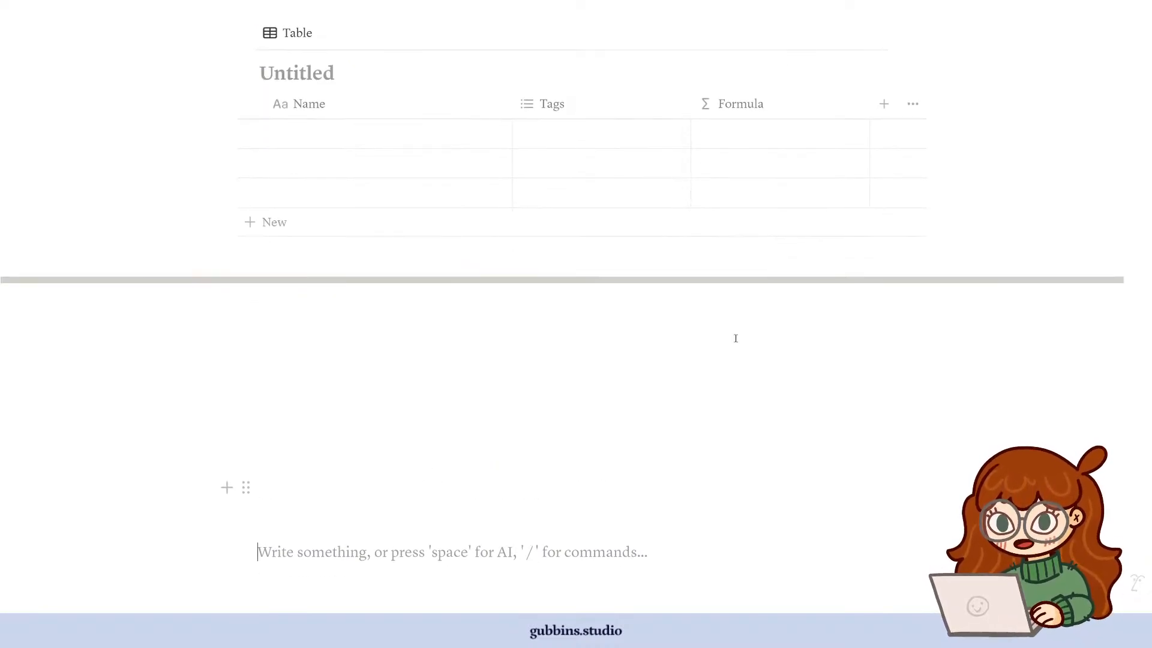
- Open the Formula column's formula editor and examine the available properties and their usage examples
left_click(774, 103)
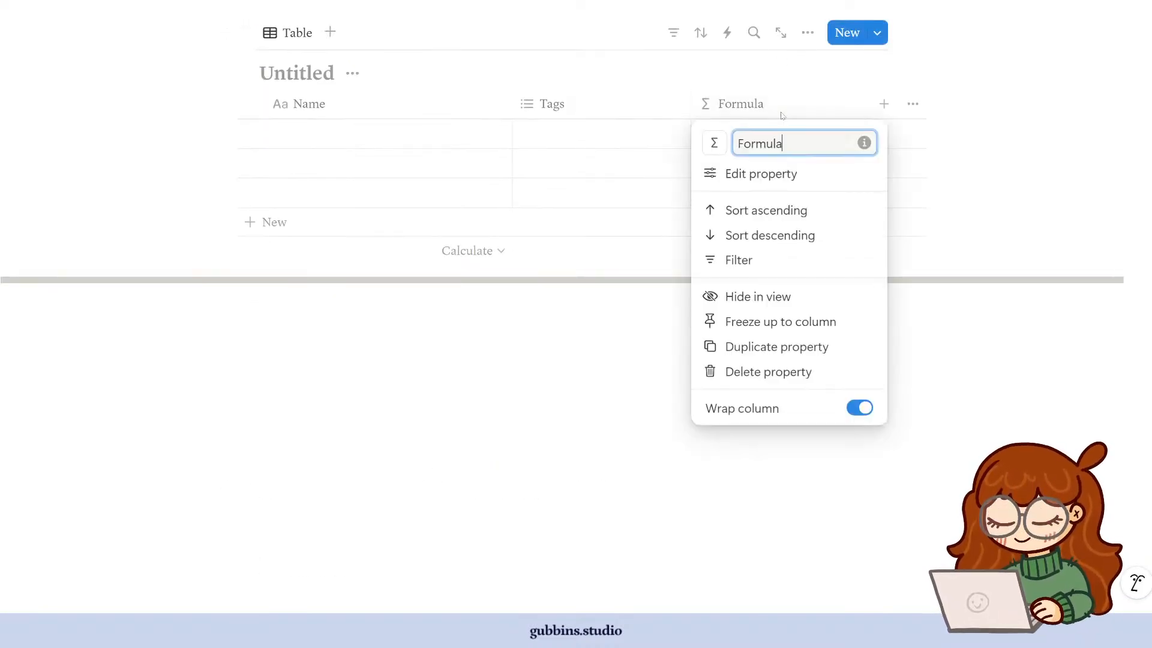
left_click(758, 180)
left_click(1060, 160)
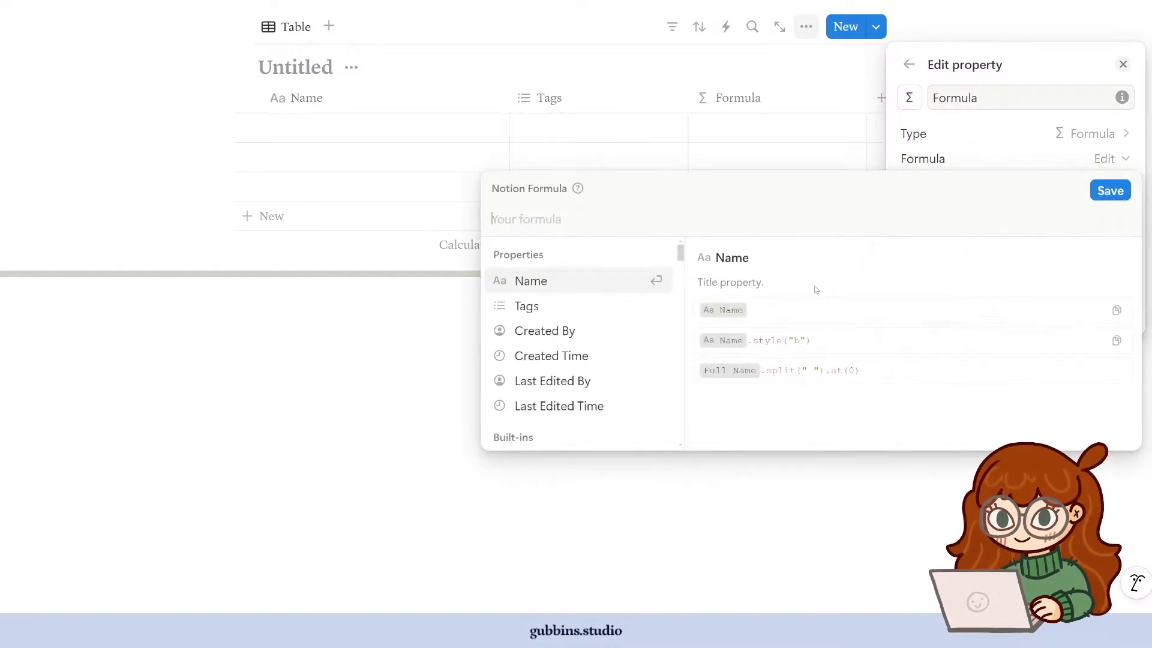
scroll(577, 376, "down", 1)
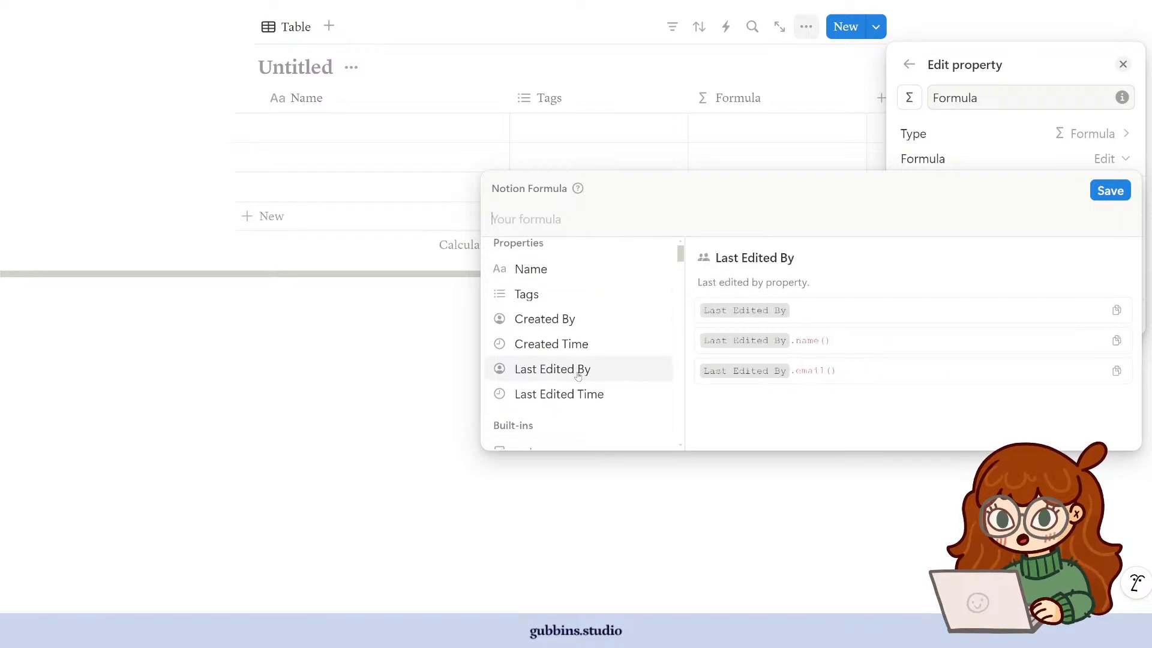
scroll(604, 359, "up", 1)
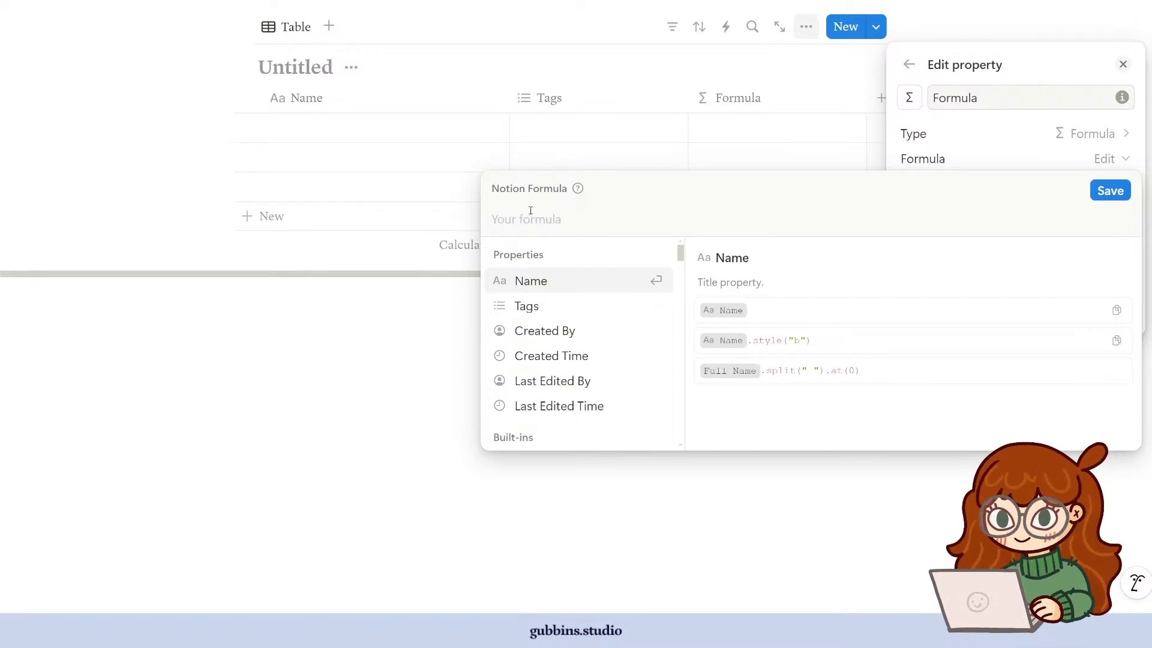
key("Down")
key("Down")
key("Down")
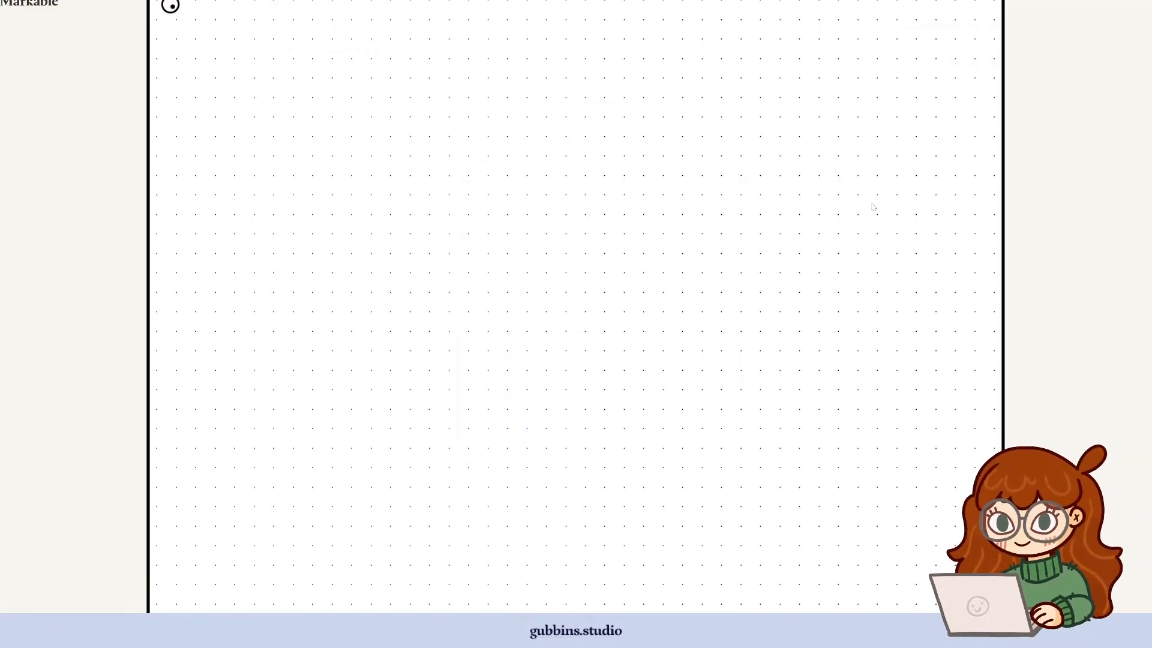
- In the reMarkable notebook, handwrite Text → "Hello" as the first row of the blank page after page 14
key("Left")
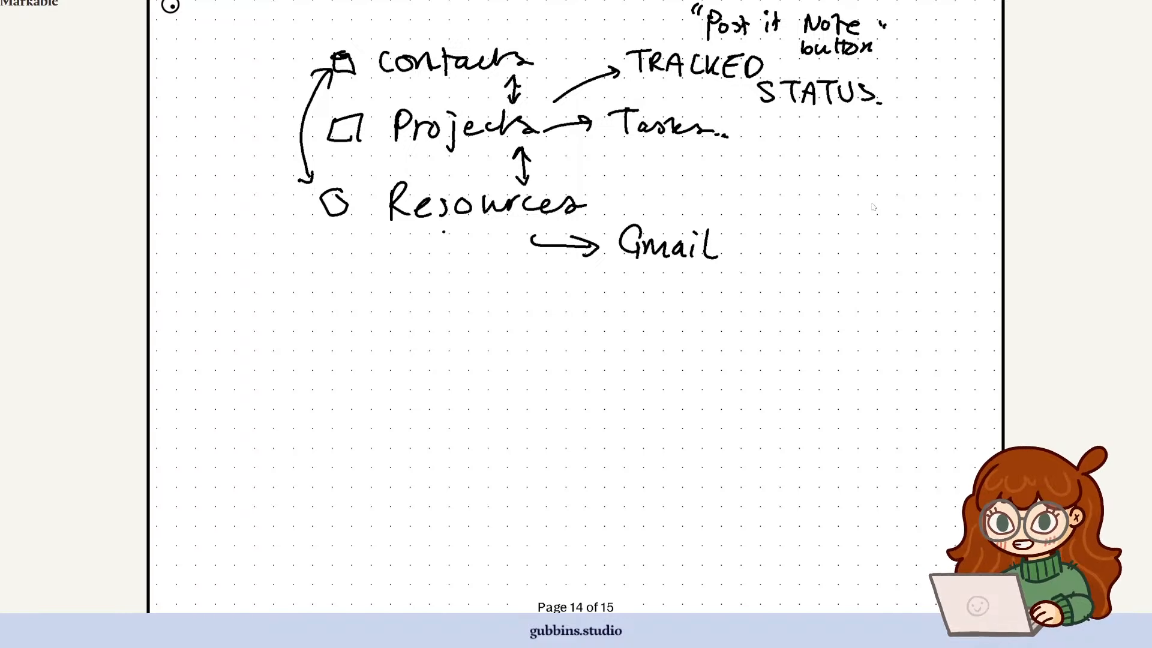
key("Right")
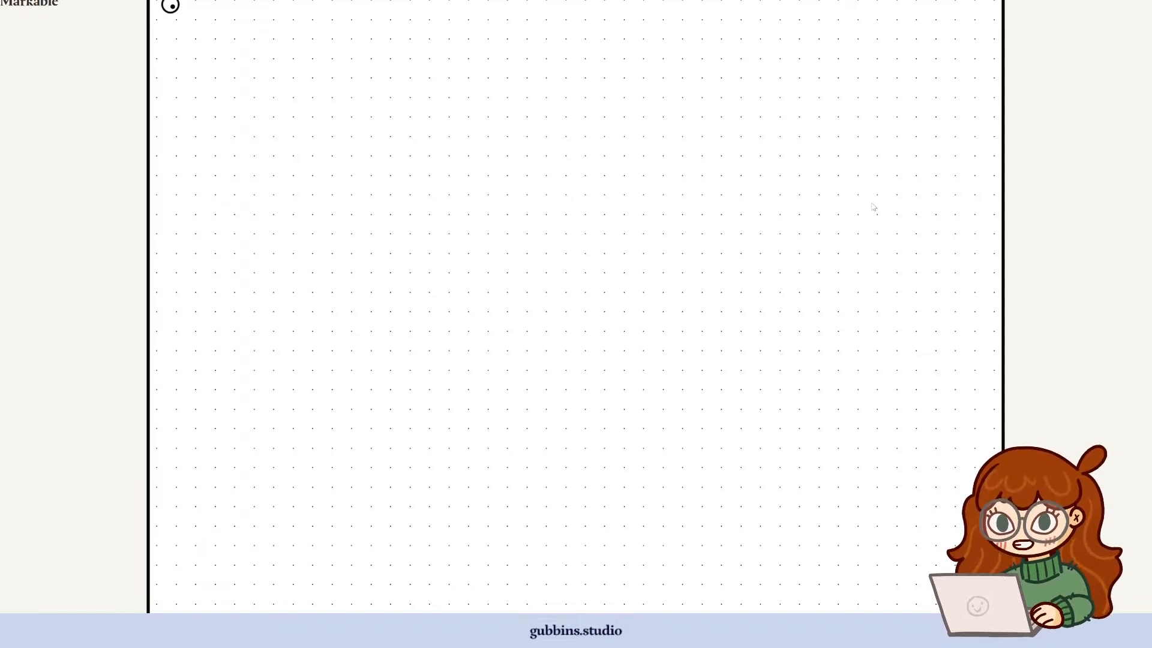
mouse_move(248, 77)
left_mouse_down()
mouse_move(302, 66)
mouse_move(277, 107)
mouse_move(306, 105)
left_mouse_up()
left_click_drag(313, 87, 328, 104)
left_click_drag(332, 84, 311, 107)
mouse_move(339, 74)
left_mouse_down()
mouse_move(351, 105)
mouse_move(355, 85)
mouse_move(466, 94)
left_mouse_up()
left_click_drag(467, 95, 451, 109)
left_click_drag(545, 59, 538, 74)
mouse_move(558, 64)
left_mouse_down()
mouse_move(549, 76)
mouse_move(581, 106)
mouse_move(604, 88)
left_mouse_up()
left_click_drag(603, 68, 602, 106)
mouse_move(615, 92)
left_mouse_down()
mouse_move(632, 87)
mouse_move(630, 107)
left_mouse_up()
mouse_move(642, 77)
left_mouse_down()
mouse_move(641, 106)
mouse_move(651, 107)
left_mouse_up()
left_click_drag(677, 89, 694, 82)
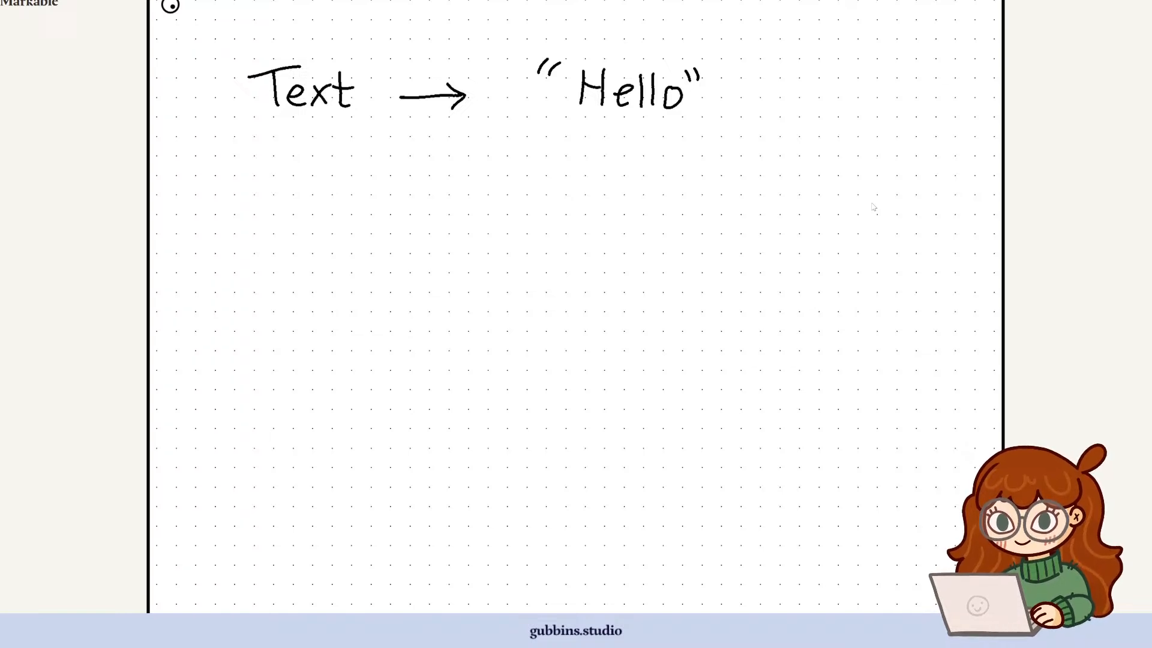
- Handwrite Numbers → 7 as the row below the Text example
mouse_move(263, 150)
left_mouse_down()
mouse_move(263, 190)
mouse_move(287, 190)
left_mouse_up()
left_click_drag(287, 190, 287, 150)
mouse_move(294, 168)
left_mouse_down()
mouse_move(299, 186)
mouse_move(314, 190)
mouse_move(325, 171)
mouse_move(346, 192)
left_mouse_up()
left_click_drag(353, 161, 363, 195)
mouse_move(377, 183)
left_mouse_down()
mouse_move(390, 193)
mouse_move(399, 175)
left_mouse_up()
mouse_move(426, 174)
left_mouse_down()
mouse_move(413, 195)
mouse_move(507, 173)
left_mouse_up()
mouse_move(490, 164)
left_mouse_down()
mouse_move(509, 173)
mouse_move(492, 188)
left_mouse_up()
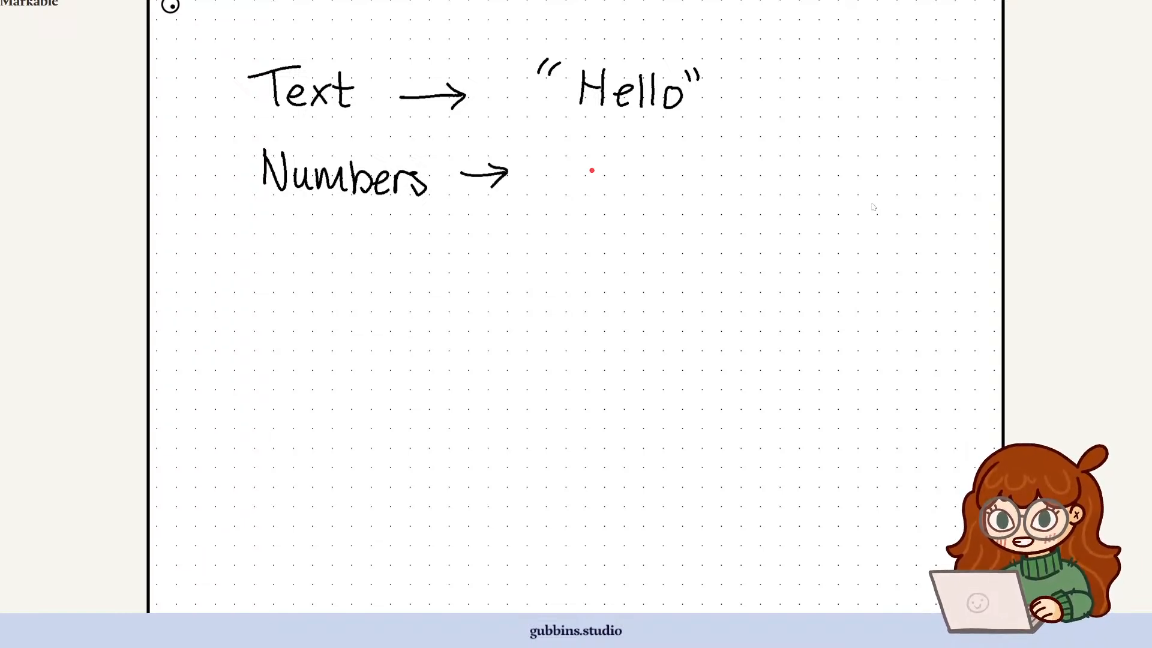
mouse_move(588, 156)
left_mouse_down()
mouse_move(601, 158)
mouse_move(619, 202)
left_mouse_up()
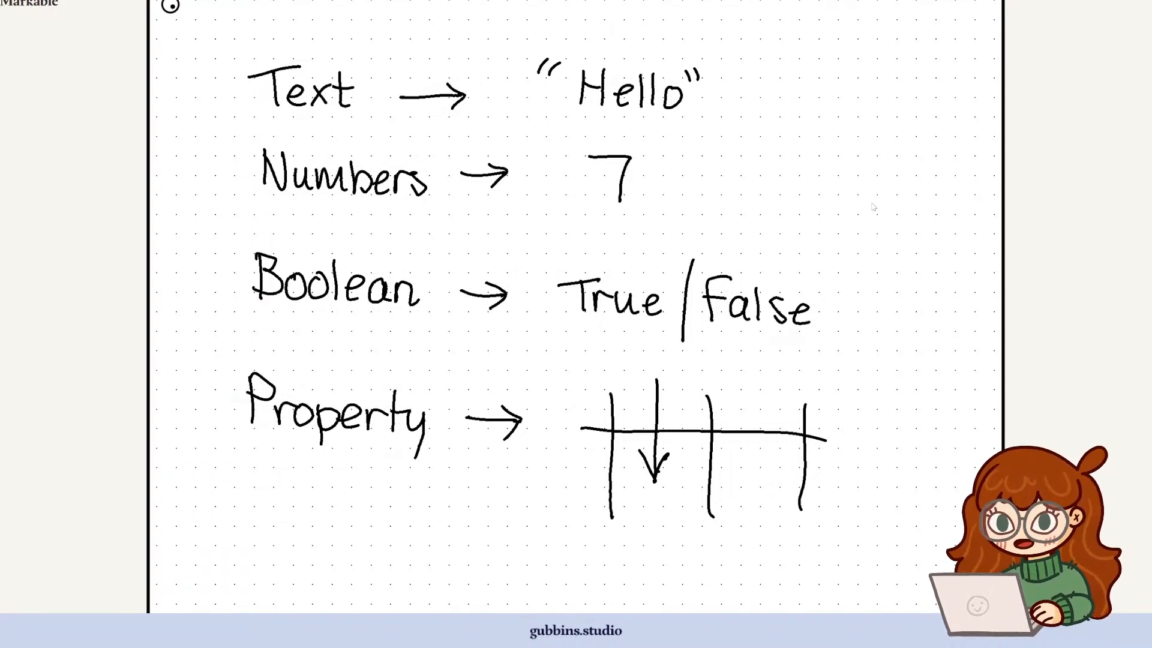
left_click_drag(276, 348, 386, 368)
mouse_move(248, 353)
left_mouse_down()
mouse_move(346, 498)
mouse_move(444, 373)
left_mouse_up()
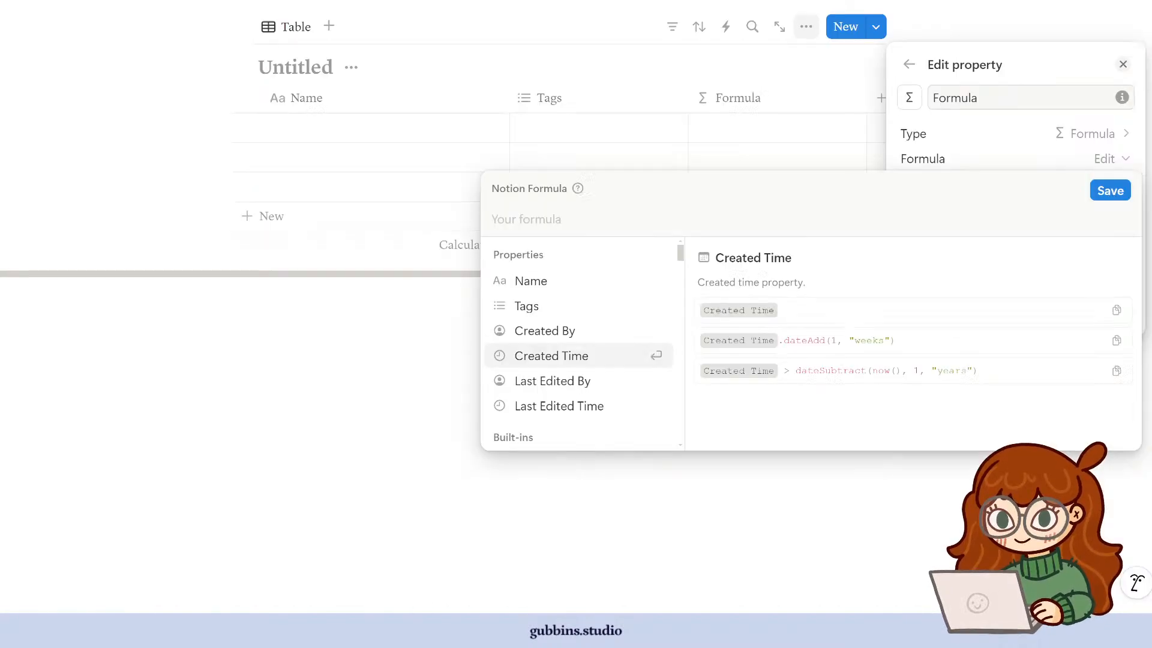
- Close the formula editor and delete the Tags and Formula properties from the table
left_click(457, 126)
left_click(819, 137)
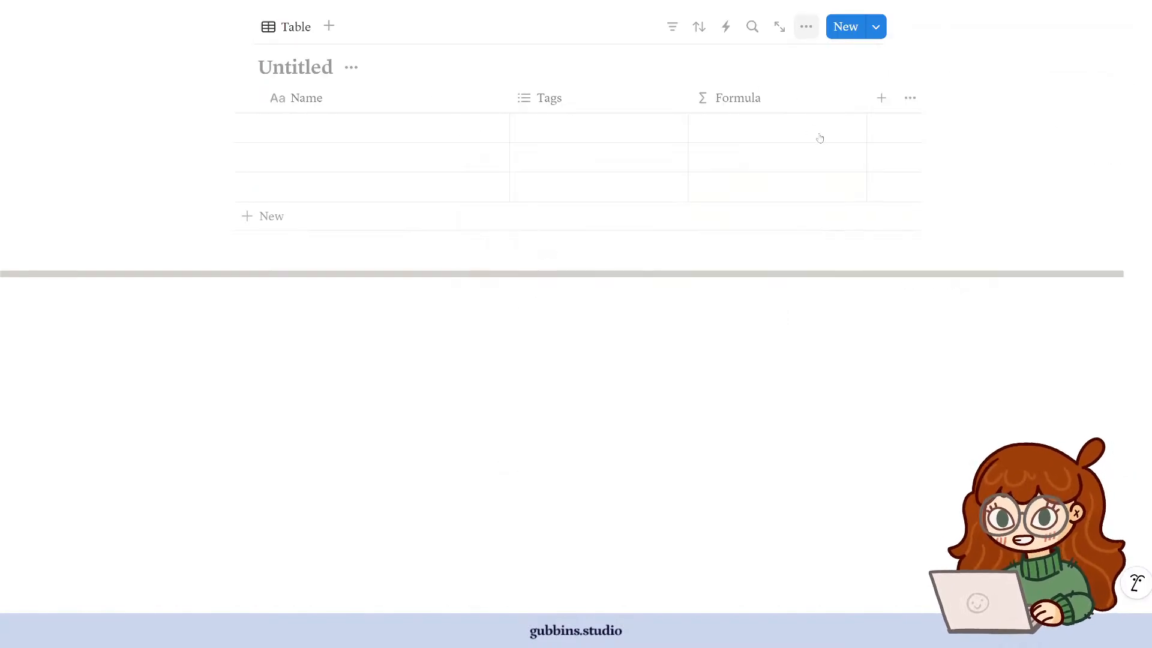
left_click(593, 114)
left_click(600, 390)
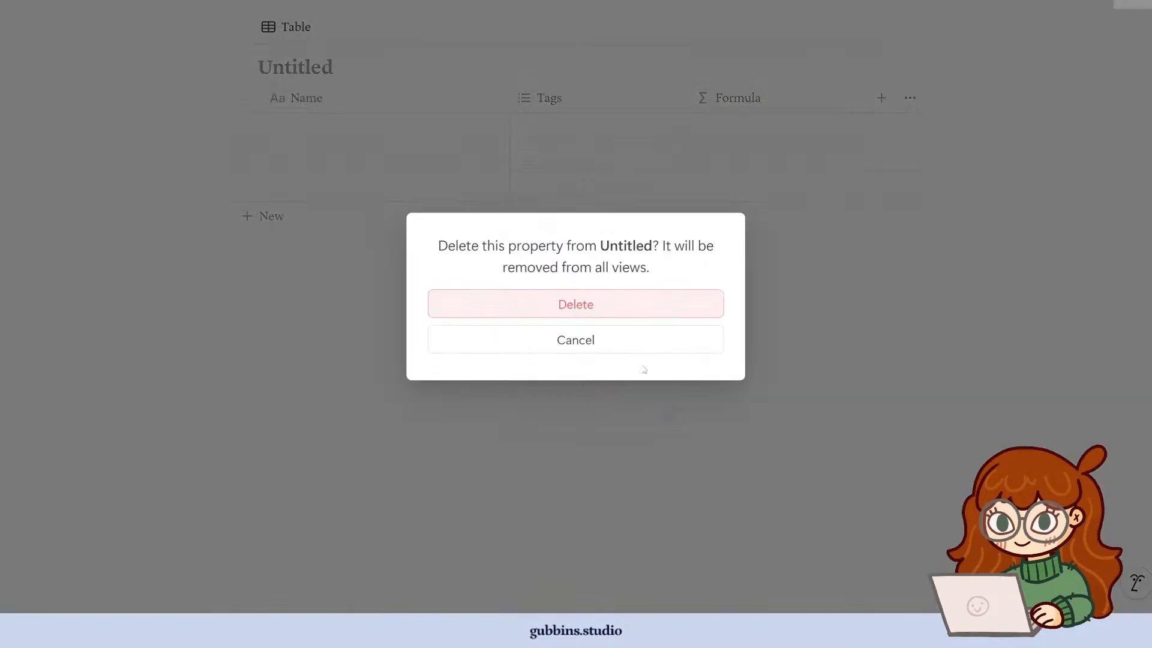
left_click(633, 303)
left_click(576, 98)
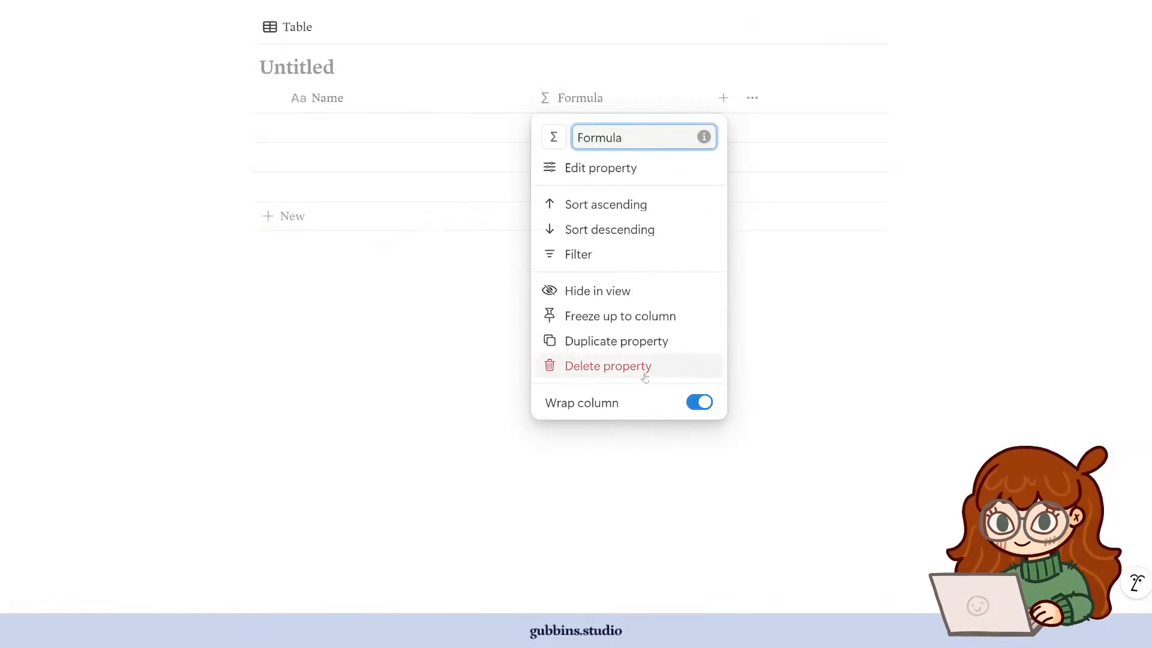
left_click(570, 364)
left_click(575, 304)
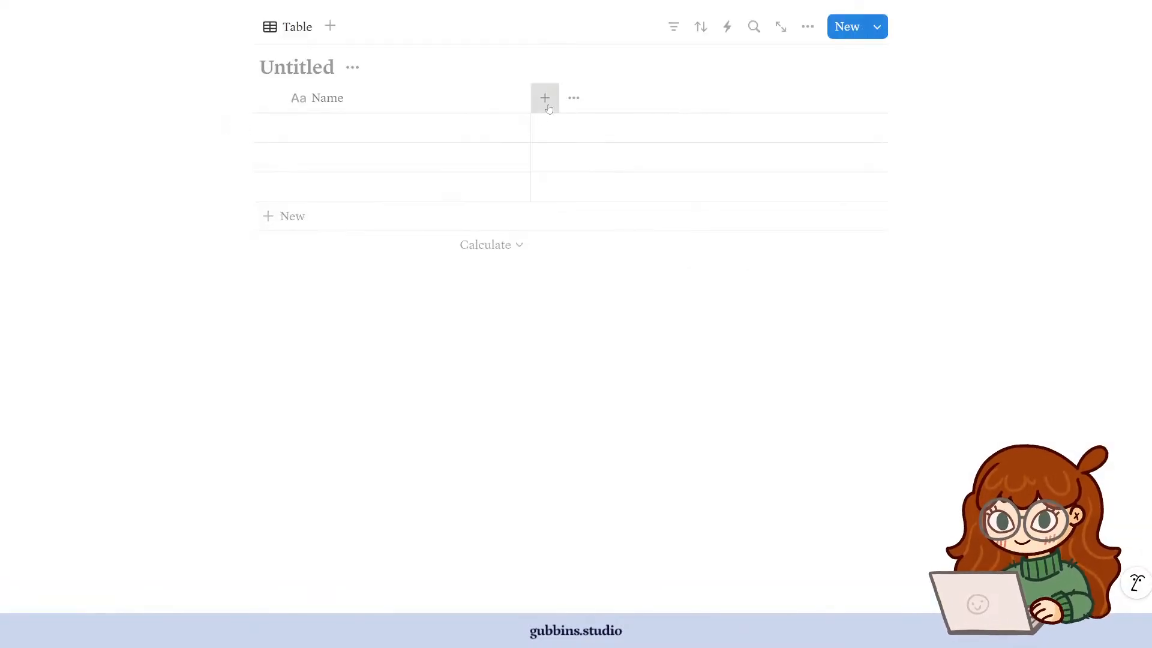
- Add a Text property named Animal to the table
left_click(543, 98)
left_click(945, 299)
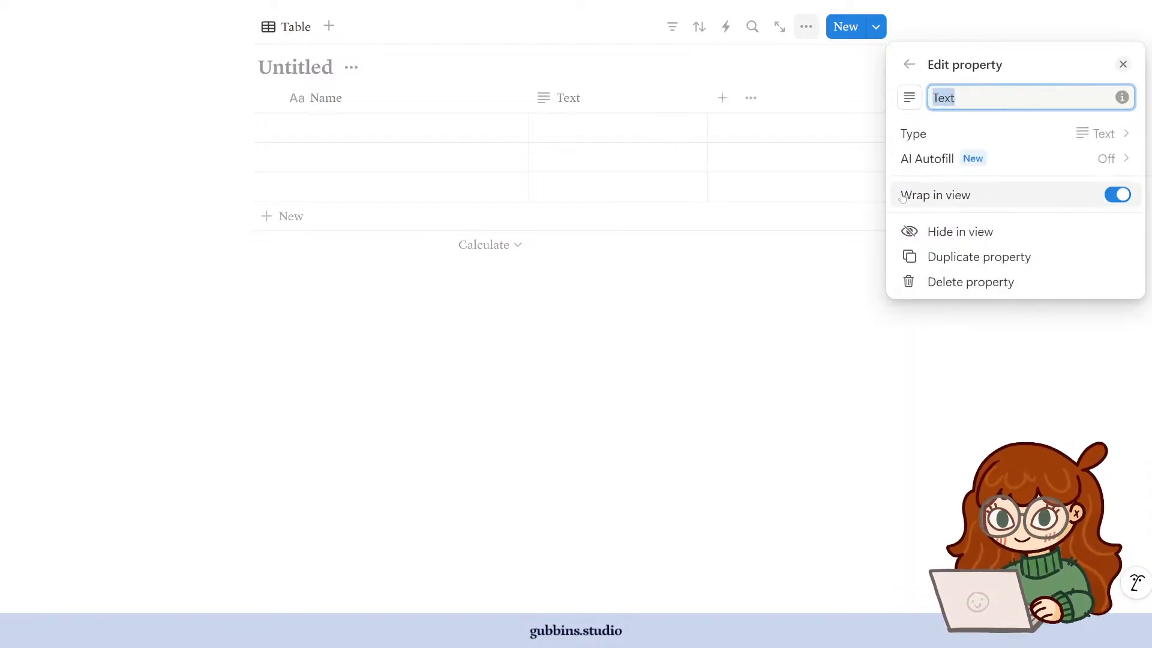
type("Animal")
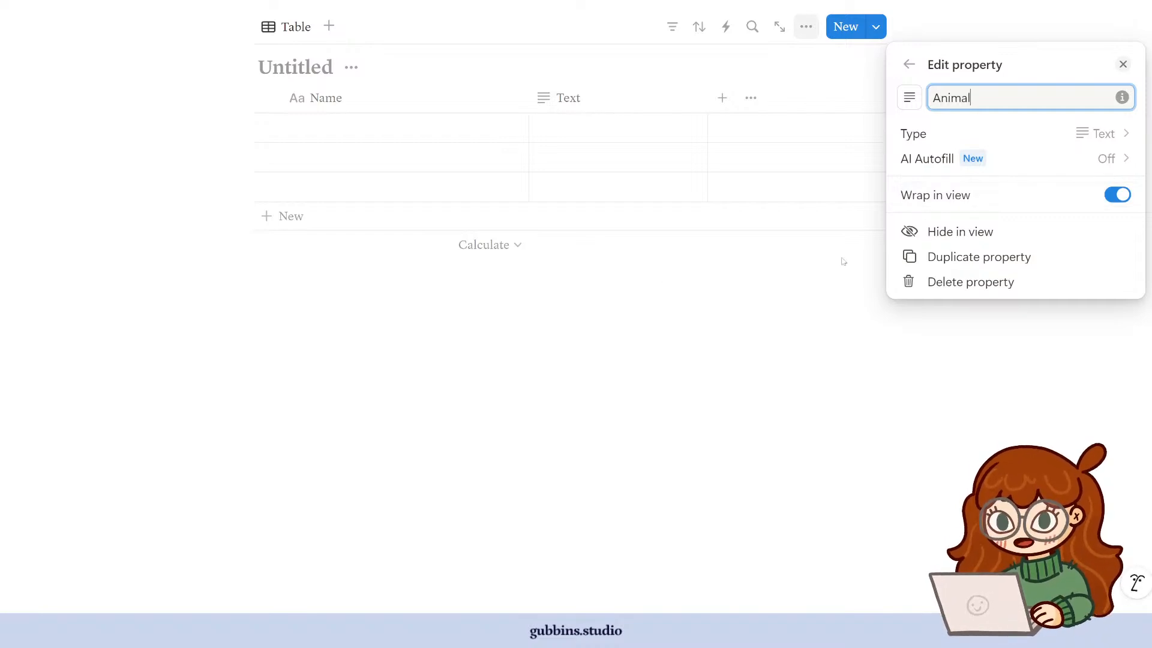
left_click(628, 133)
- Fill the three rows of the Animal column with Cat, Dog and Alpaca
left_click(599, 128)
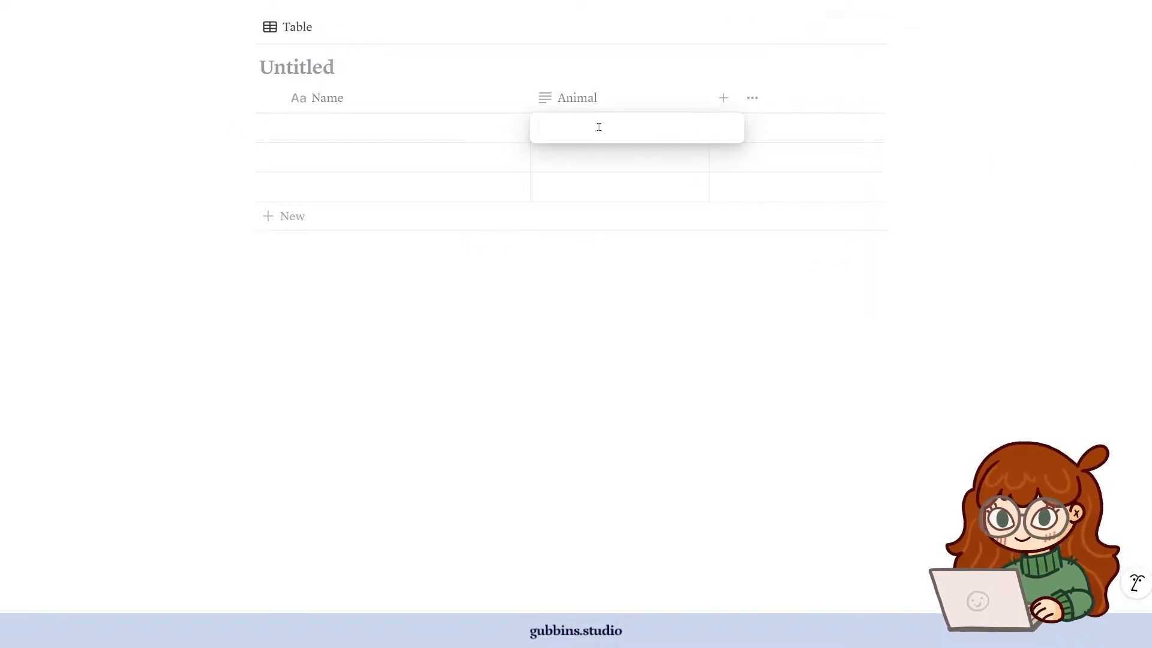
type("Cat")
key("Return")
type("Dog")
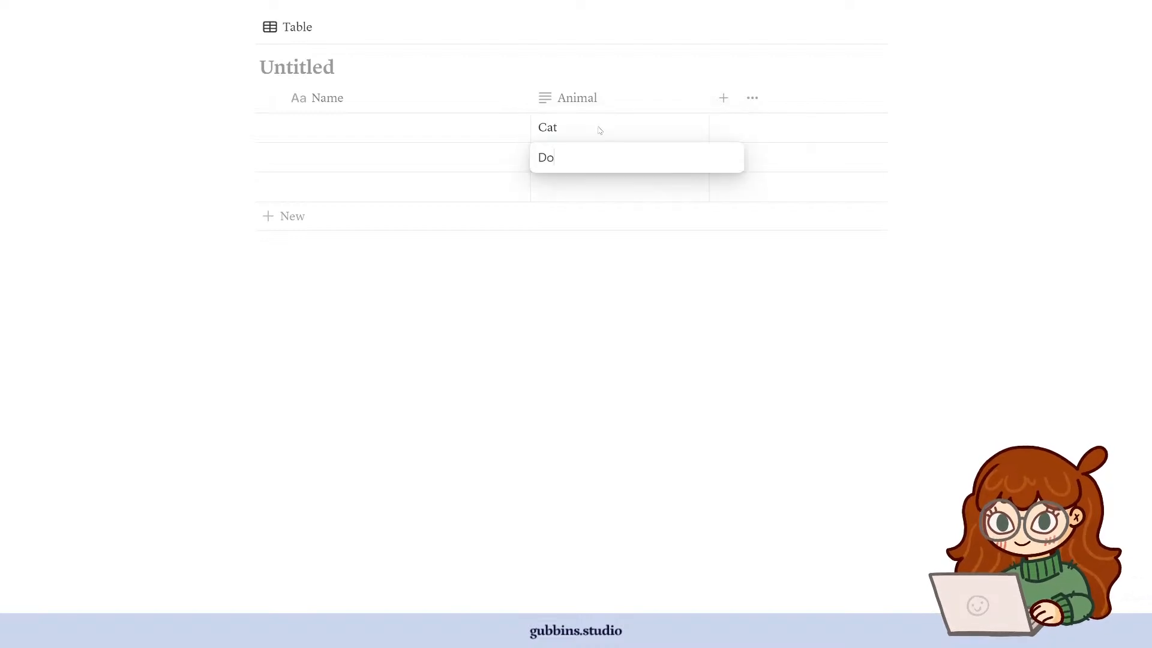
key("Return")
type("Alpaca")
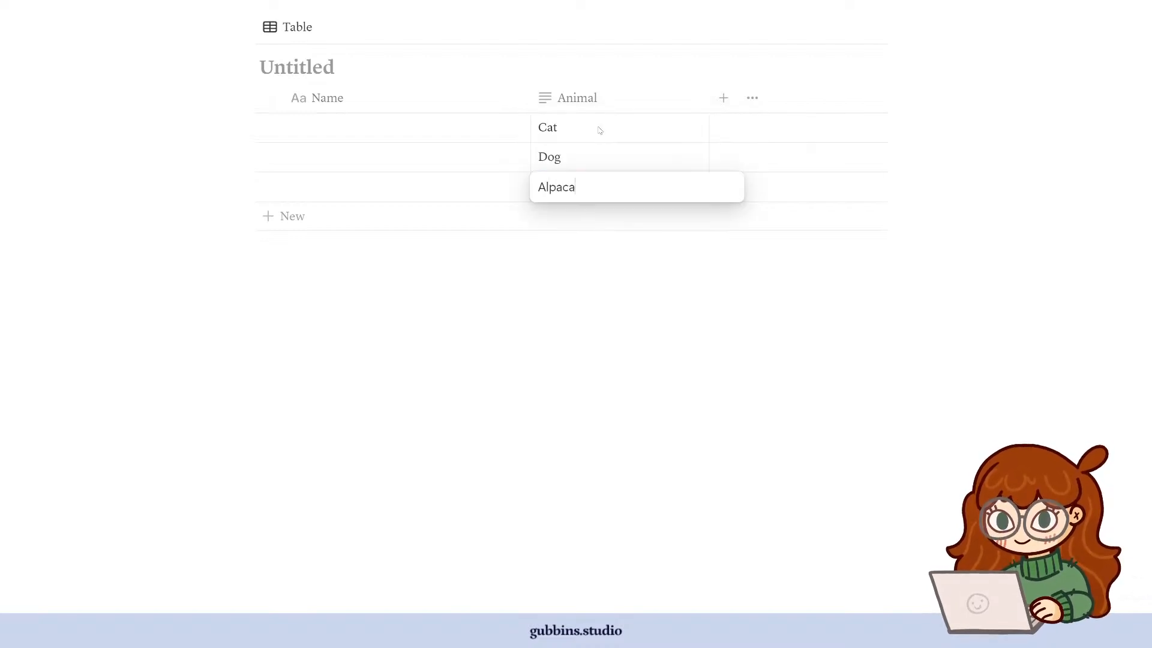
- Commit the Alpaca entry in the Animal column and narrow the Name column
key("Return")
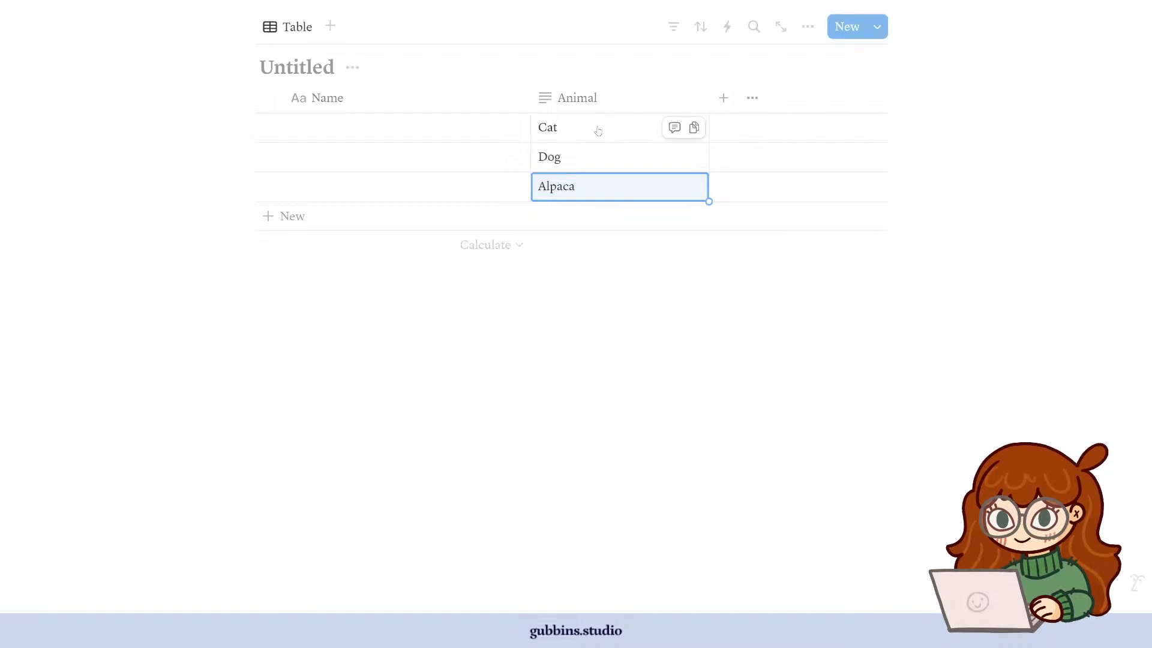
left_click_drag(531, 103, 332, 110)
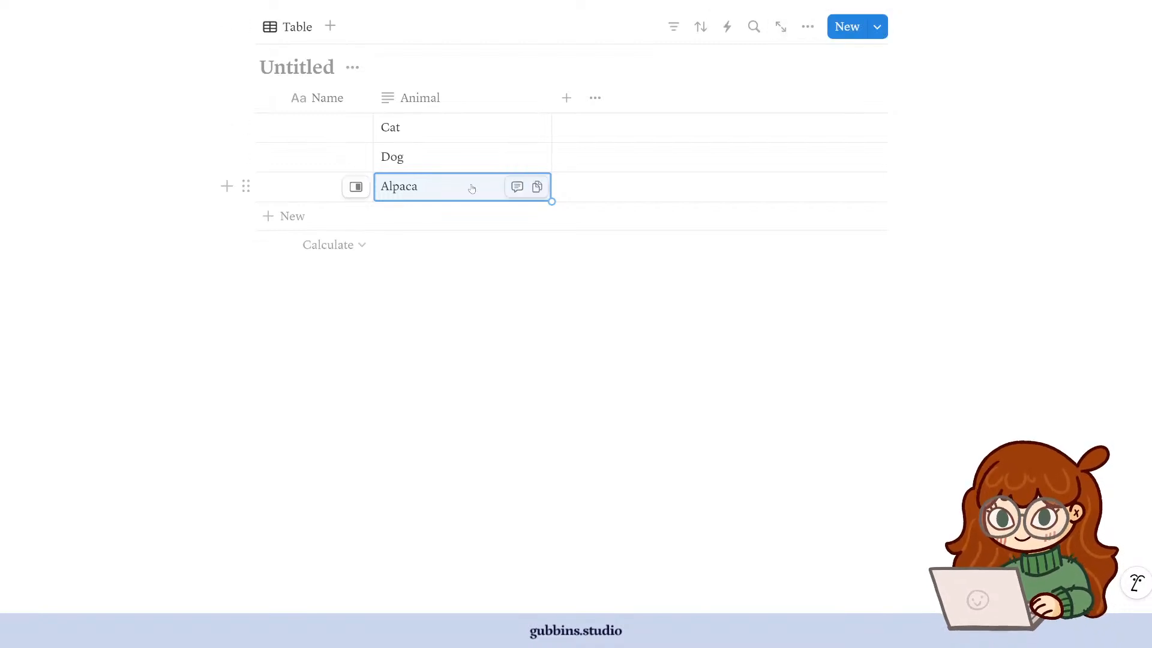
left_click(410, 131)
key("Escape")
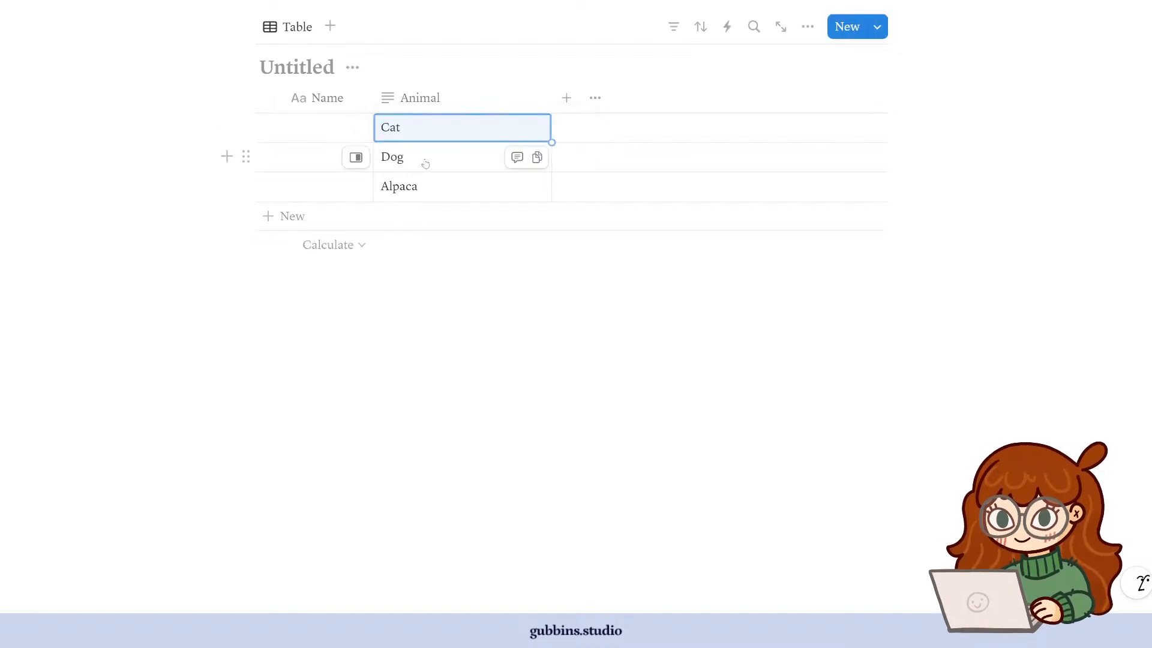
- Add a Number property named Number of legs to the table
left_click(565, 98)
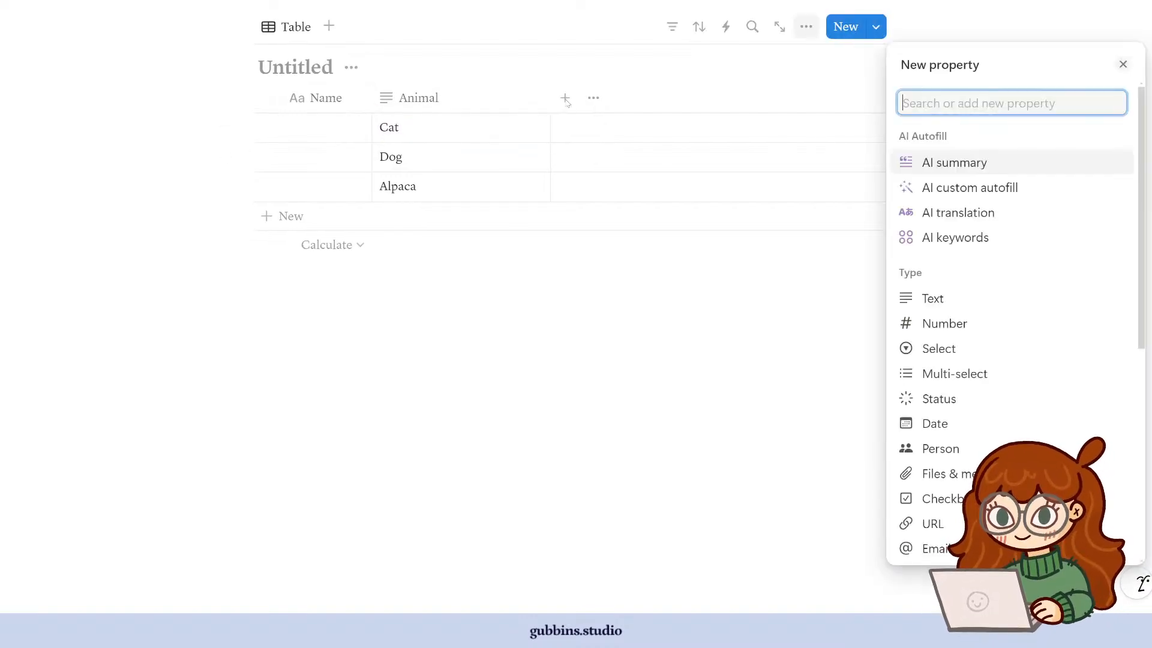
left_click(963, 324)
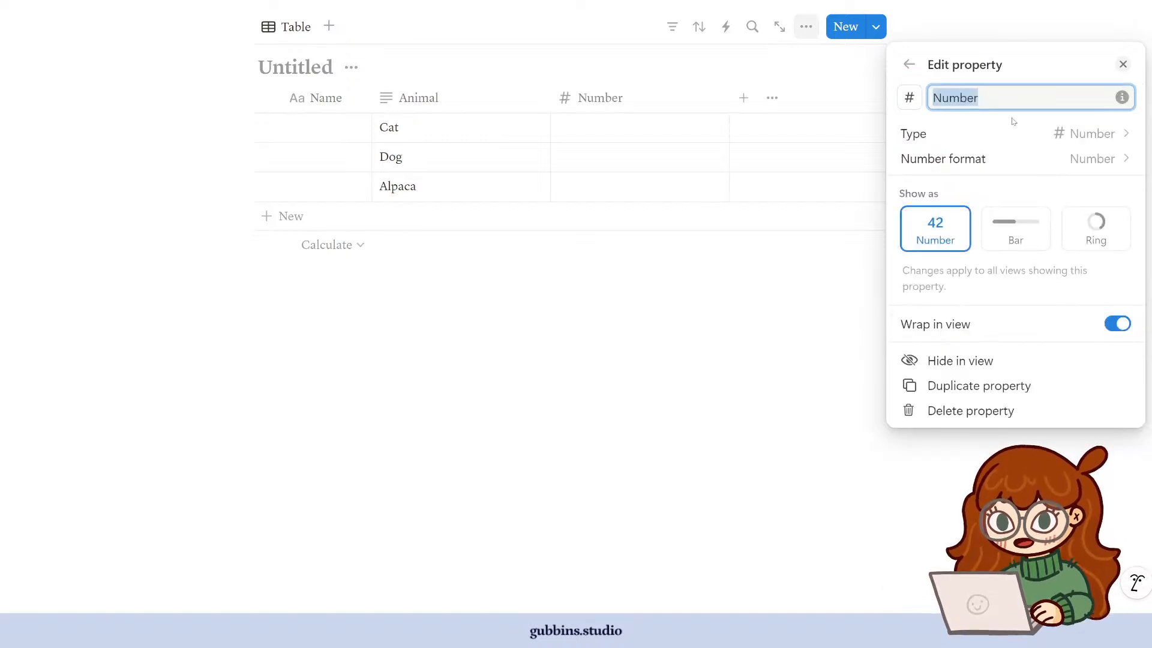
type("Nu")
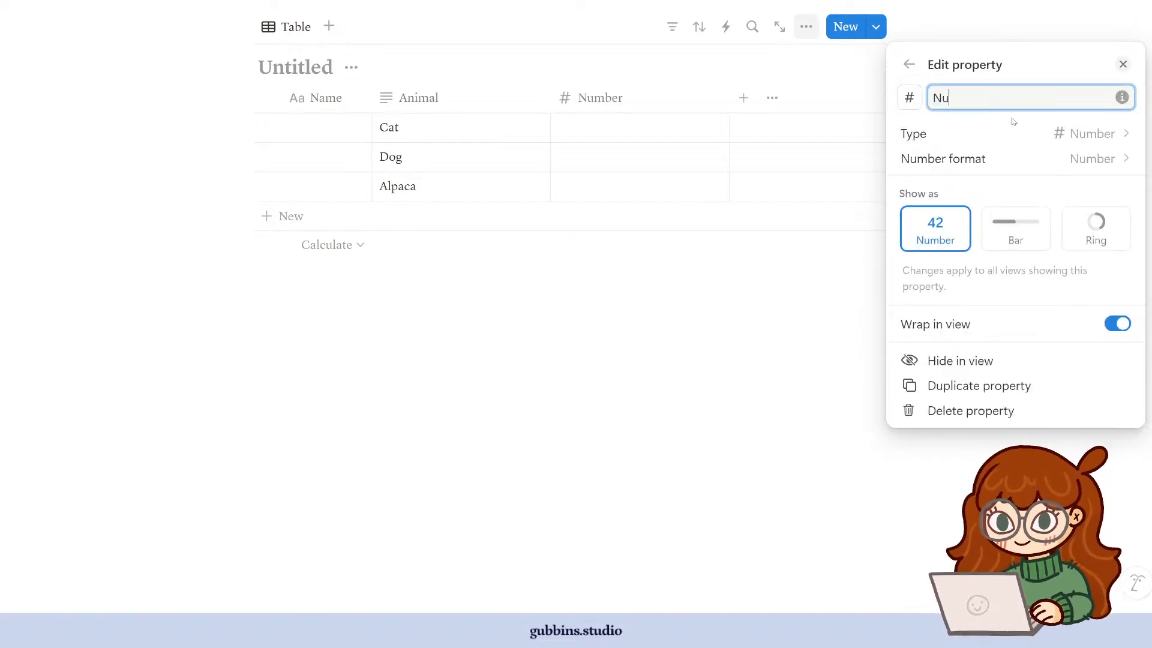
type("mber of legs")
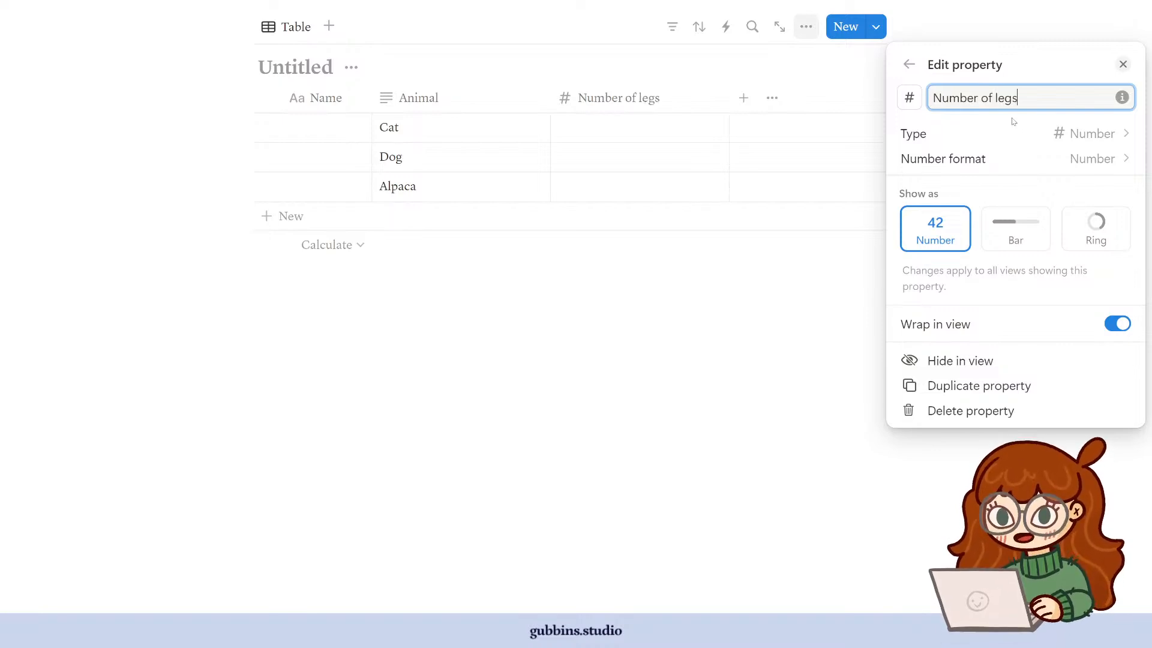
left_click(668, 136)
- Enter 4 legs for Cat, 4 for Dog and 6 for Alpaca, and narrow the Number of legs column
left_click(669, 135)
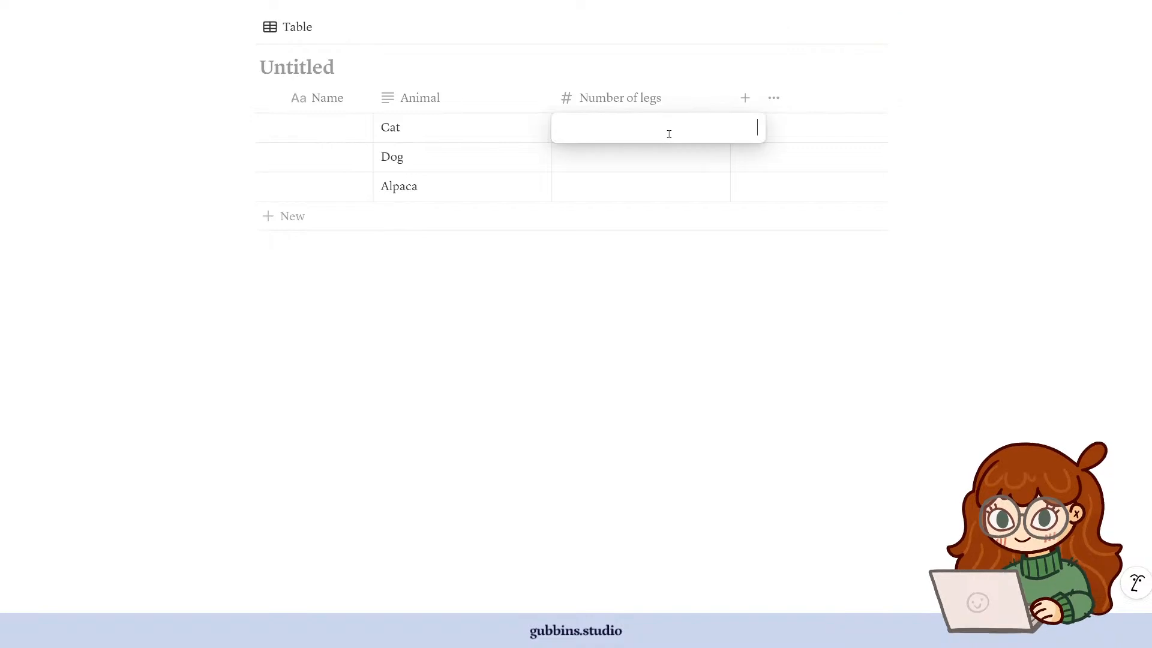
type("4")
key("Return")
type("4")
key("Return")
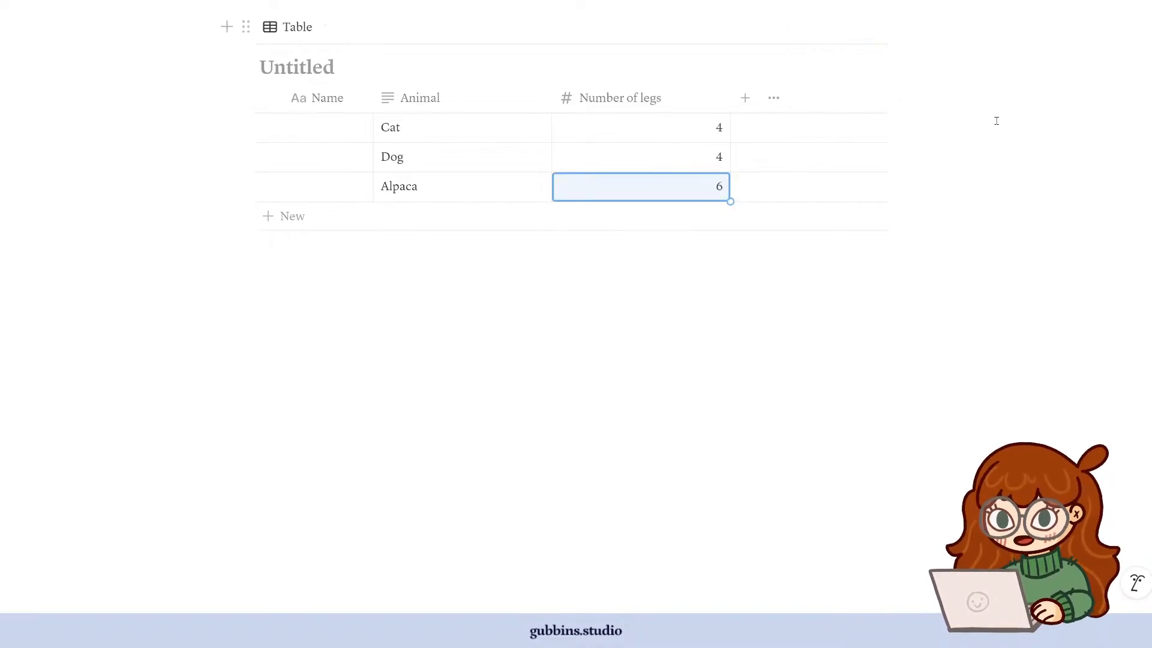
left_click(673, 343)
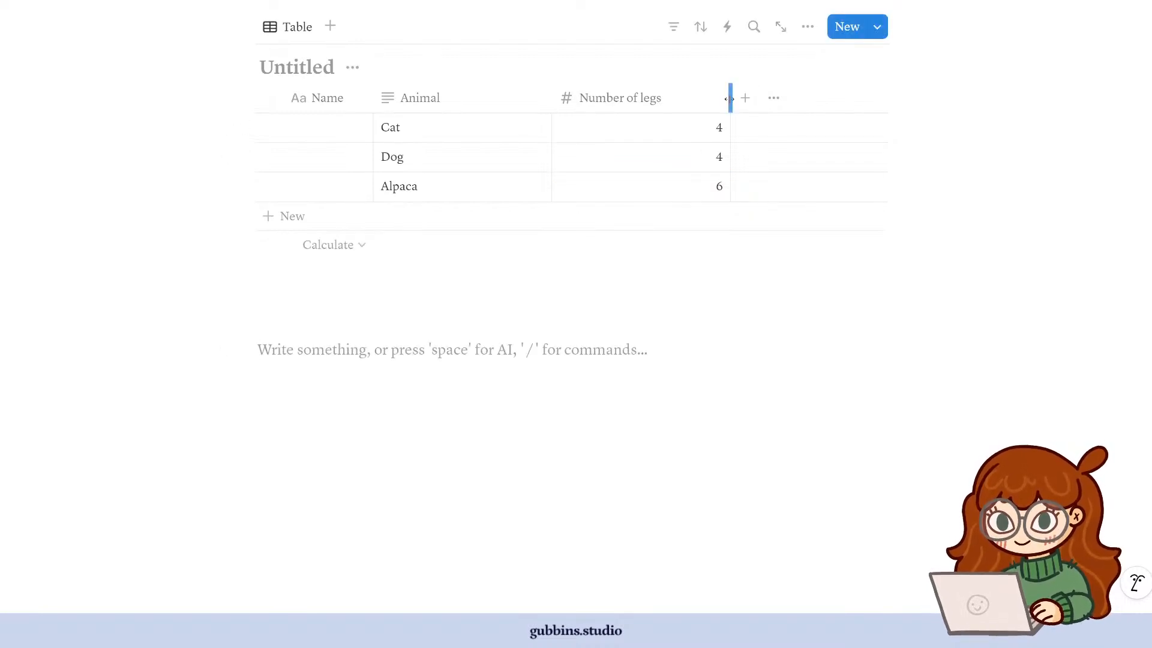
left_click_drag(735, 105, 642, 105)
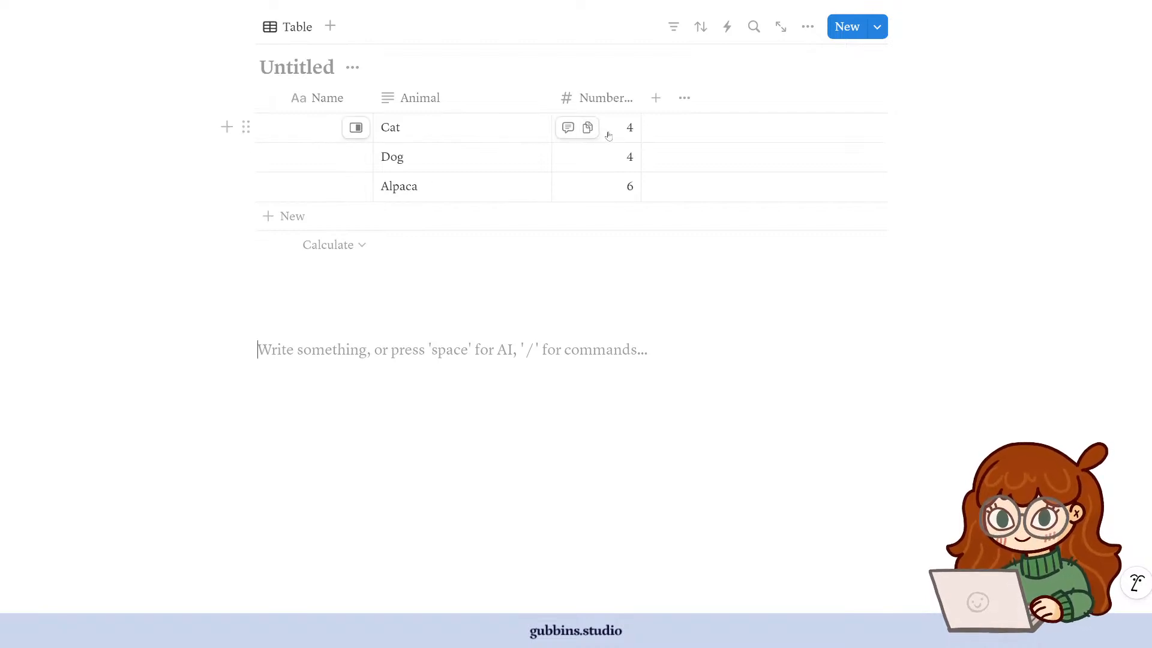
- Add a Checkbox property named Wears hats to the table
left_click(656, 98)
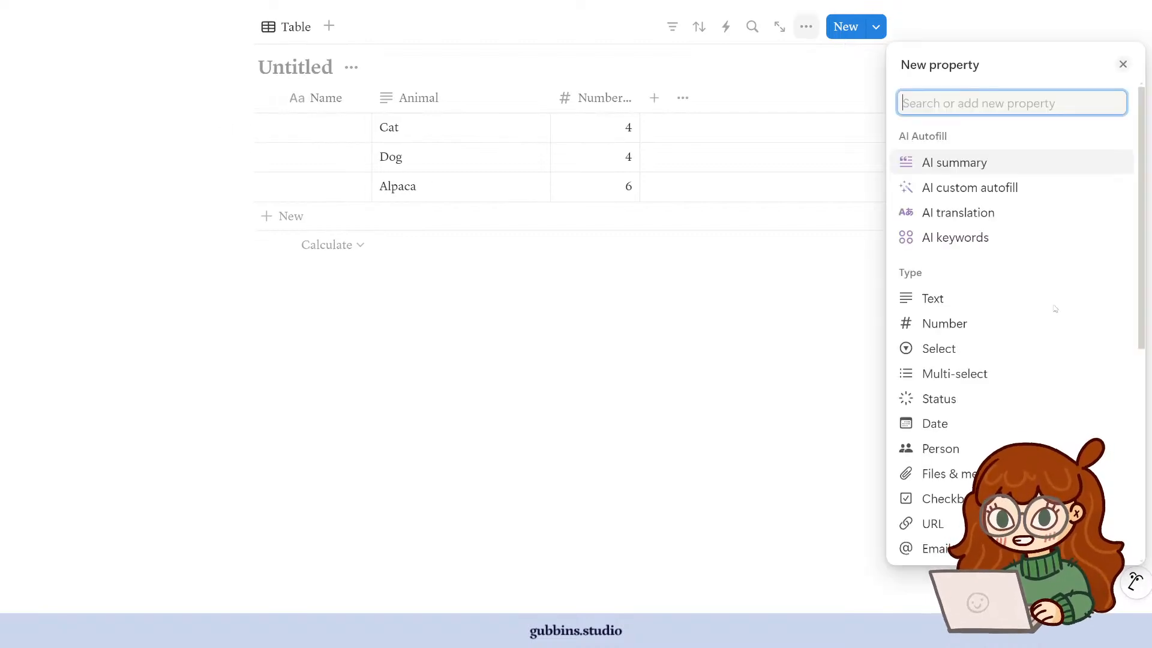
scroll(953, 402, "down", 2)
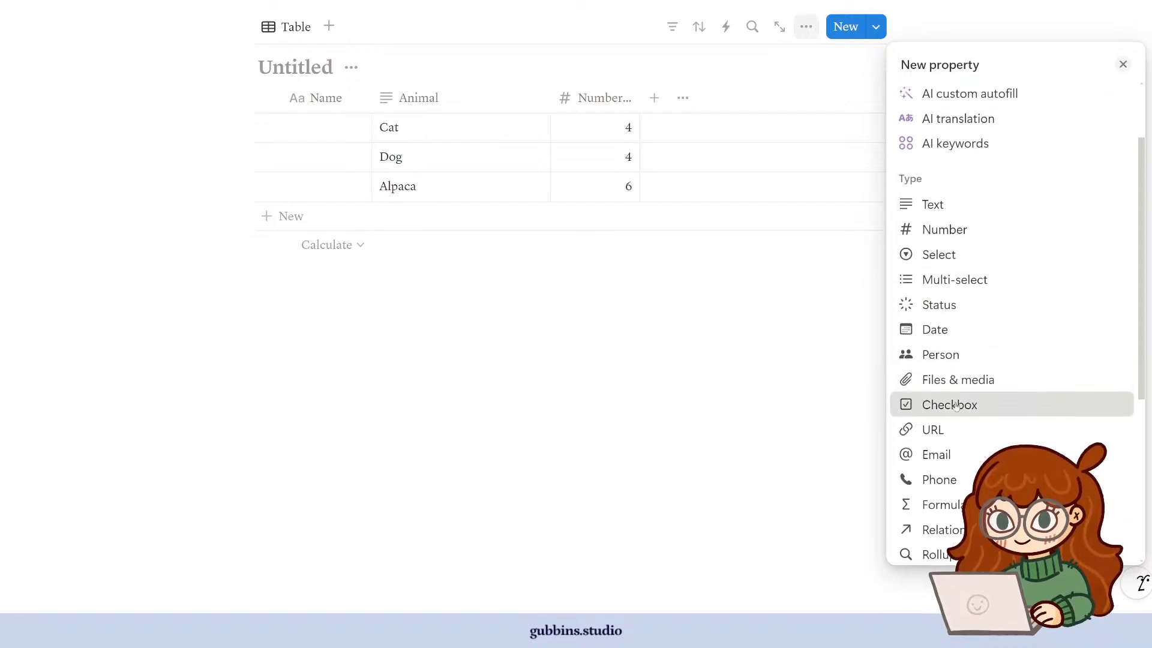
left_click(951, 403)
type("Wear")
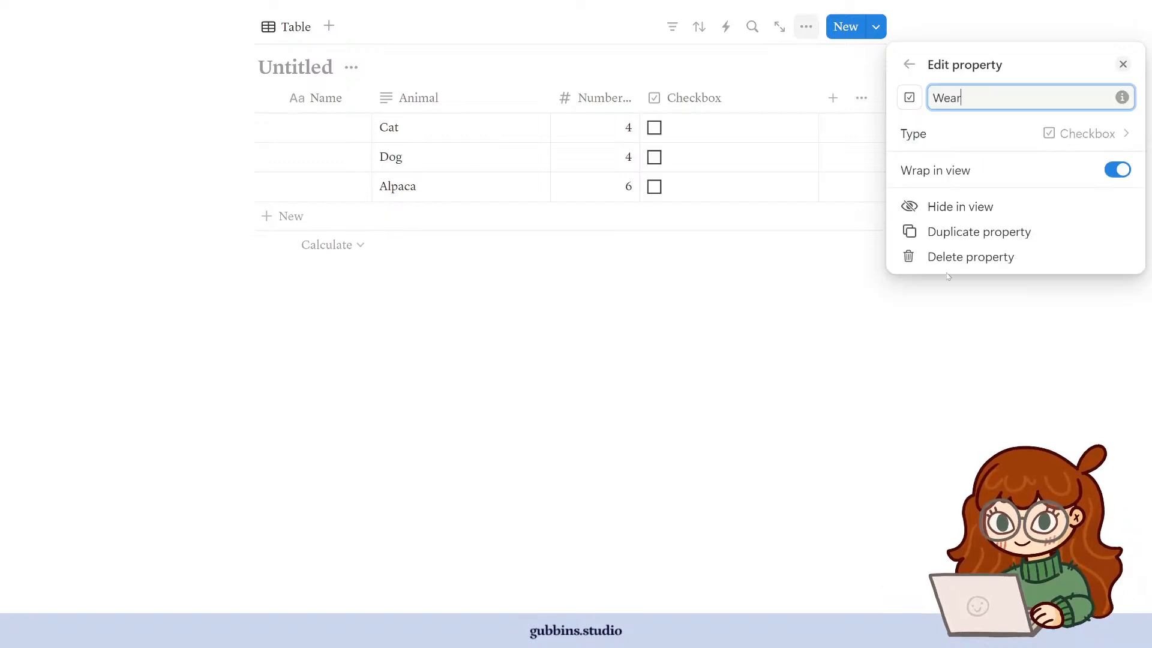
type(" ss")
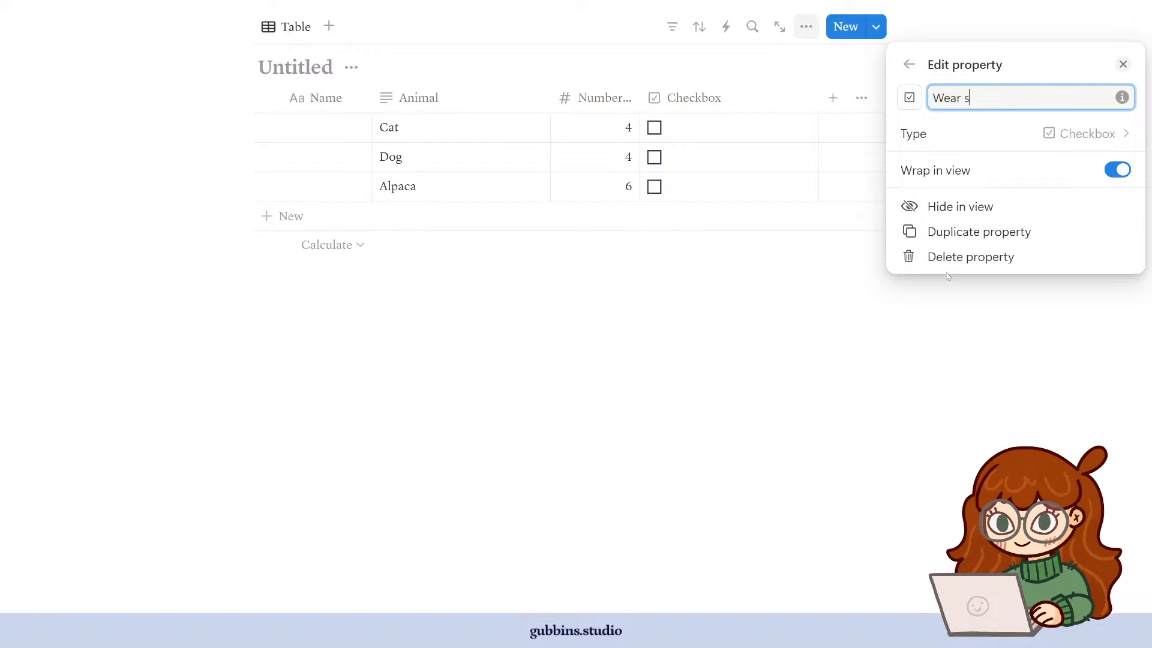
key("BackSpace")
key("BackSpace")
type("s hats")
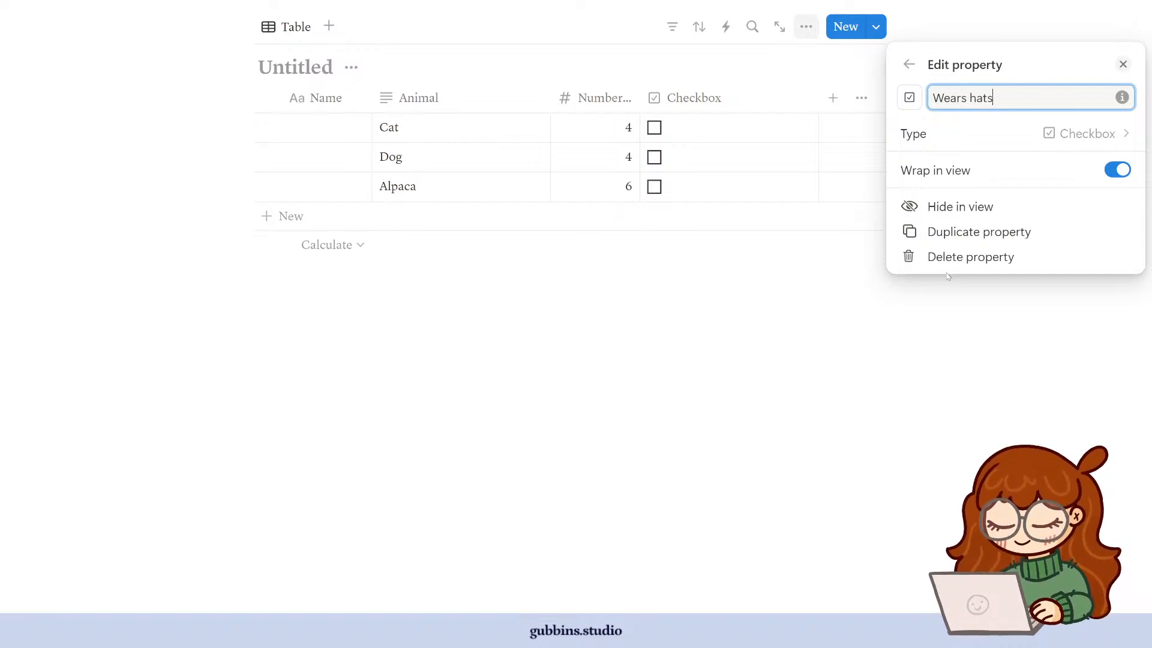
left_click(746, 450)
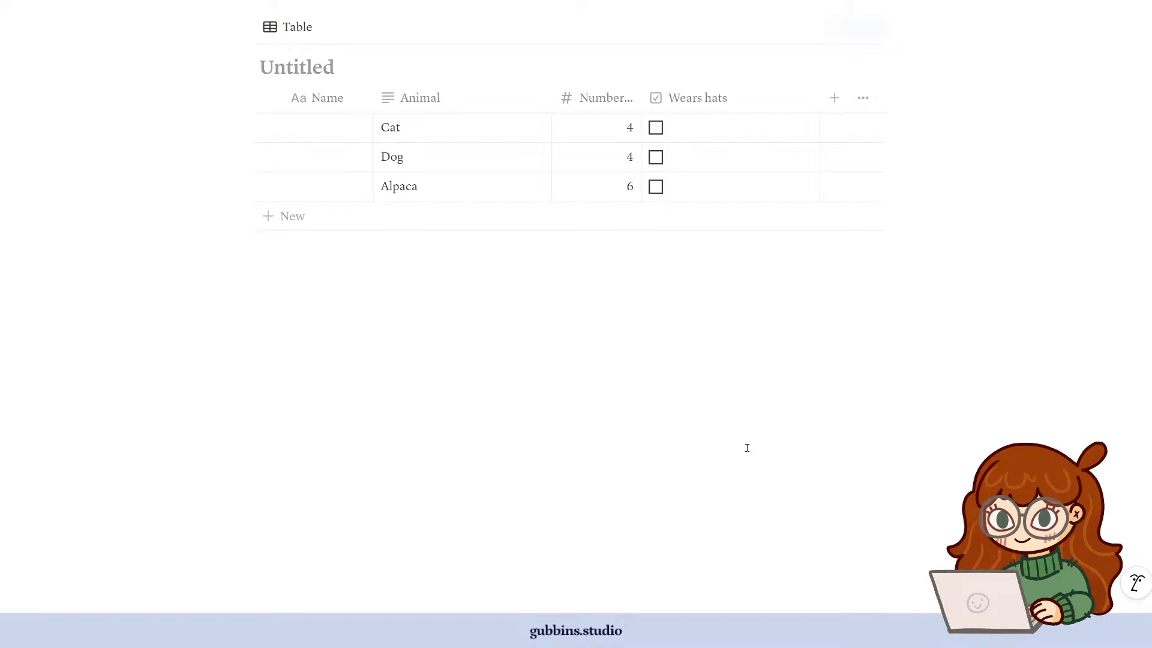
- Check Wears hats for Dog and Alpaca, and narrow the Animal and Wears hats columns
left_click(656, 158)
left_click(655, 186)
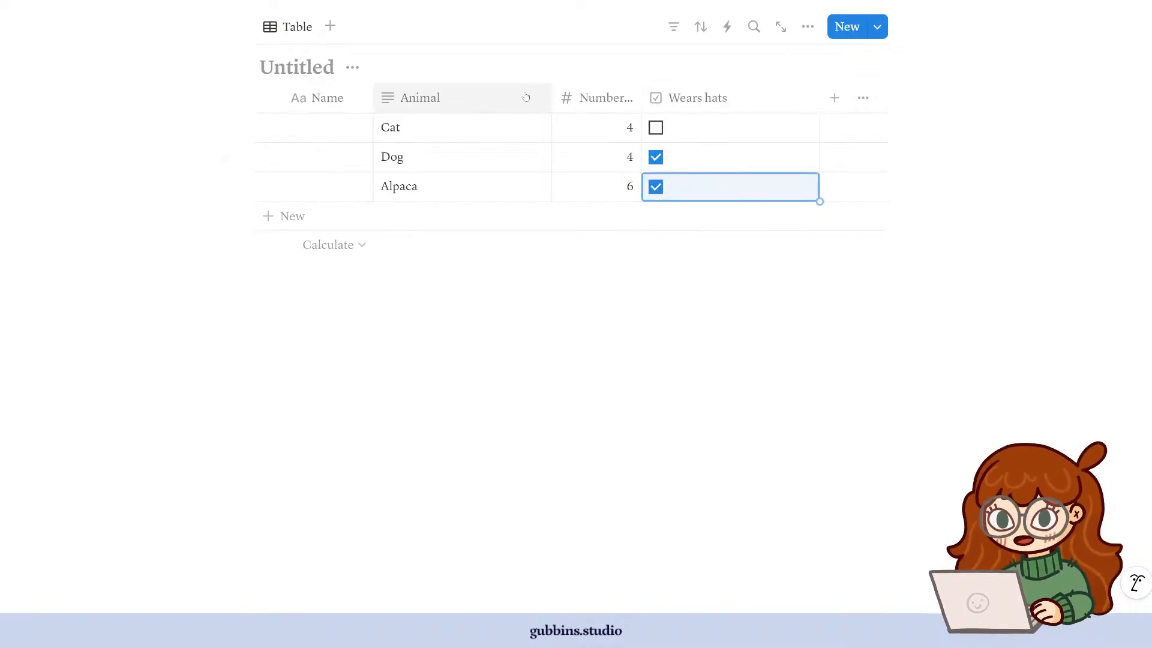
left_click_drag(551, 98, 462, 98)
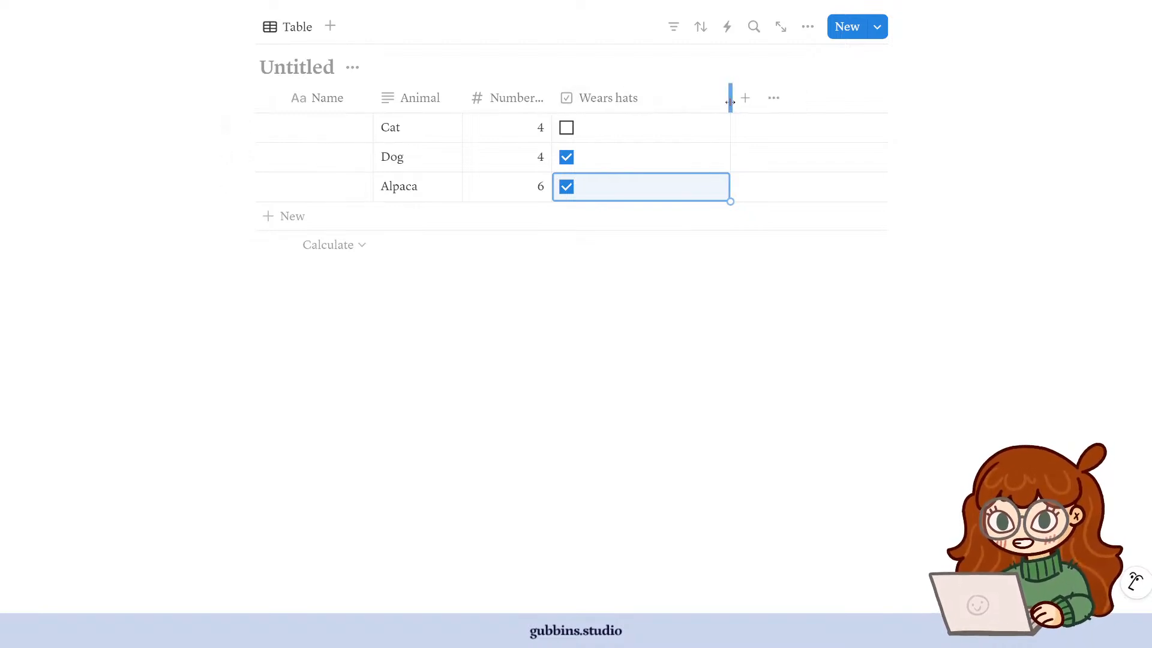
left_click_drag(730, 102, 657, 102)
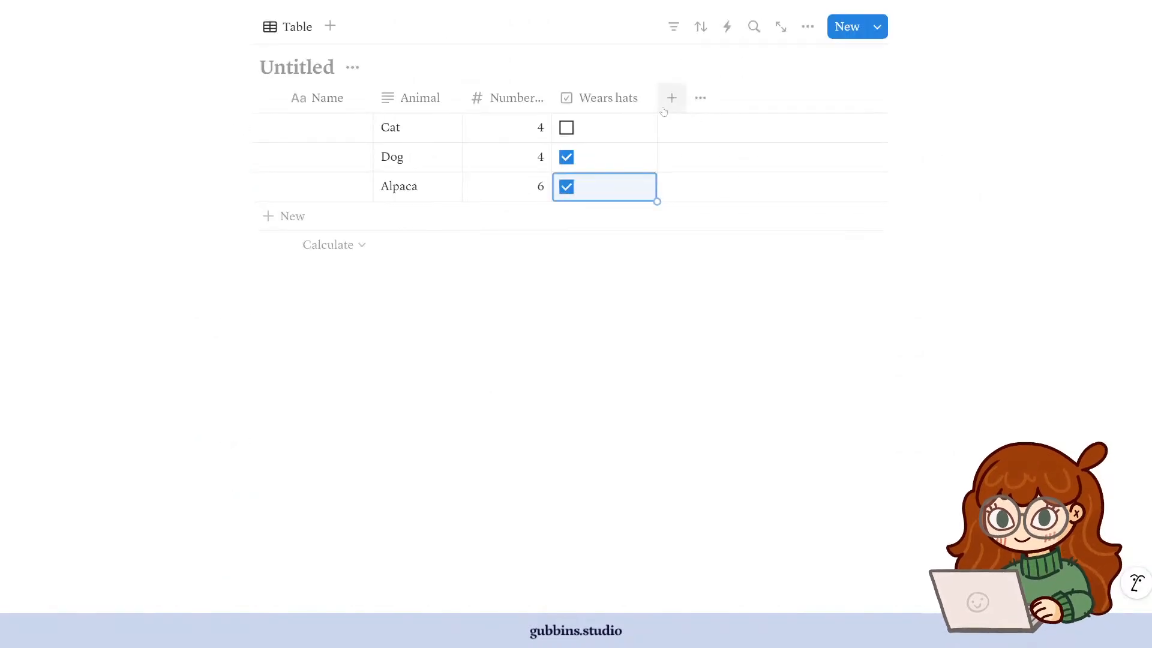
- Add a Formula property to the table and save a formula that returns the Animal property
left_click(670, 97)
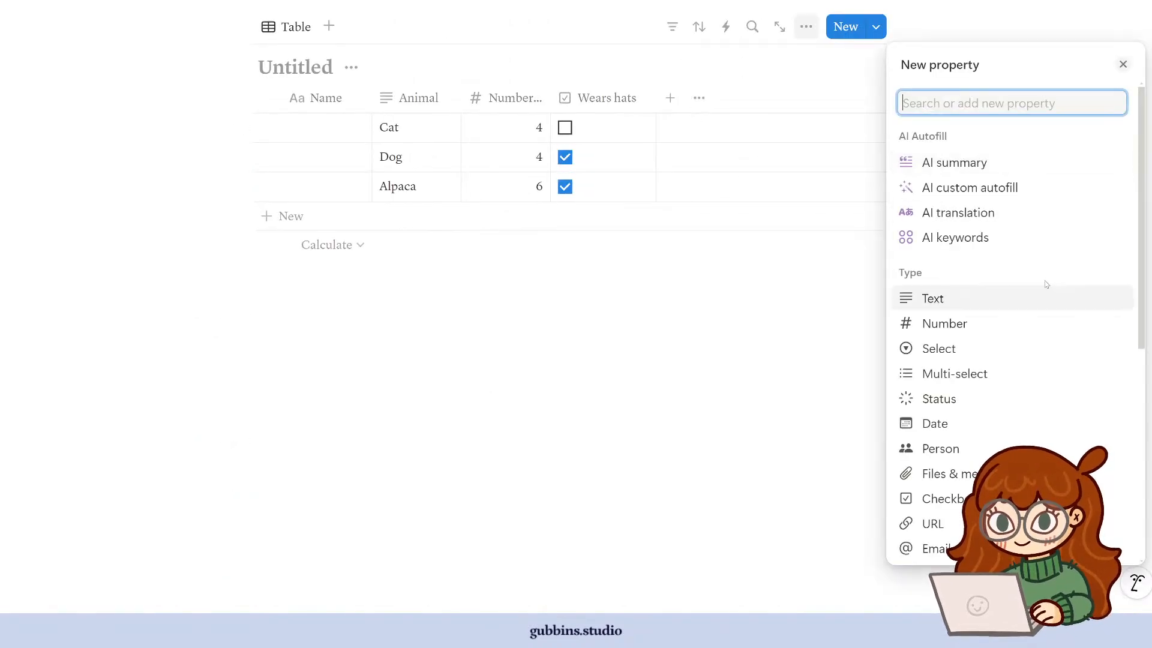
scroll(954, 408, "down", 4)
left_click(954, 363)
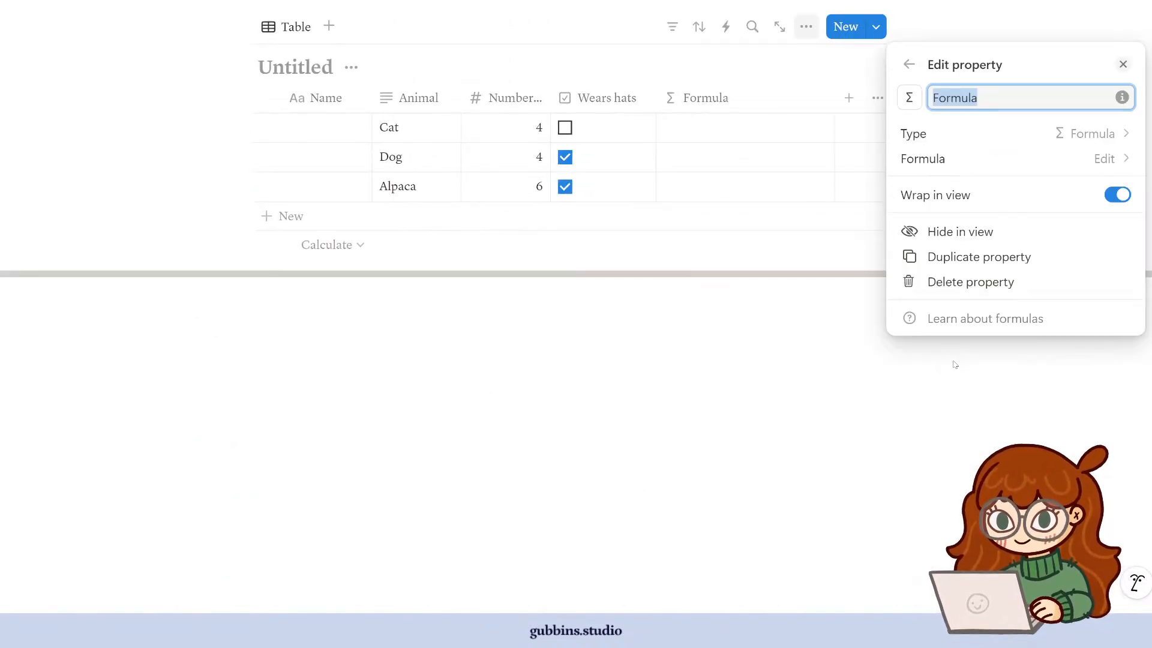
left_click(1107, 158)
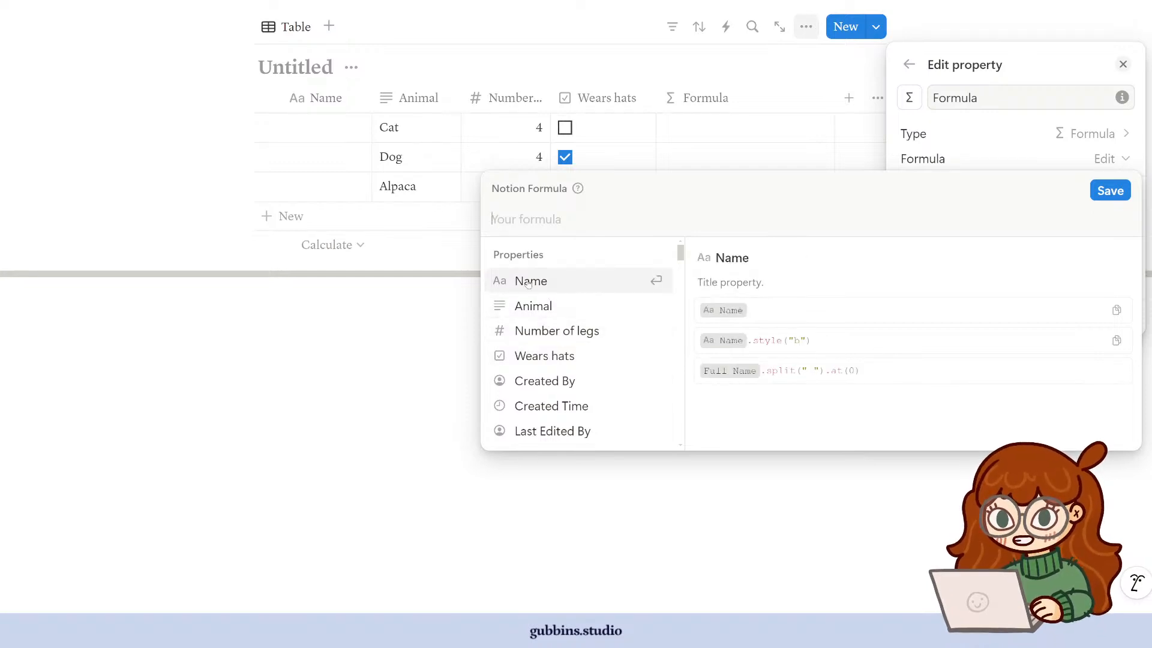
left_click(564, 307)
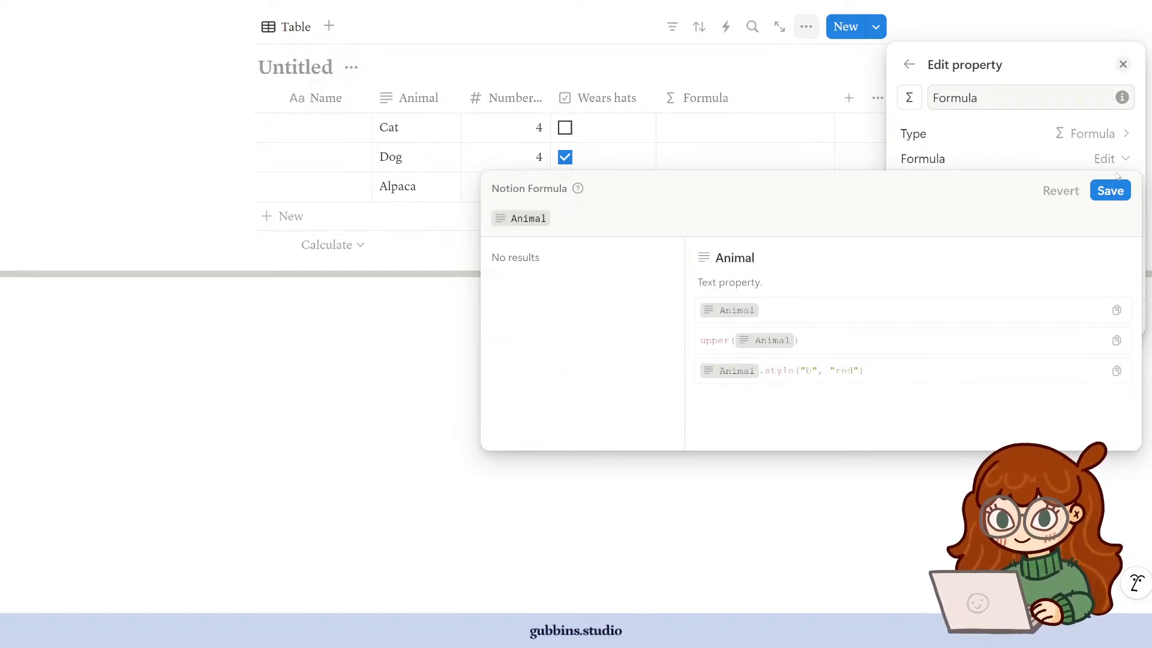
left_click(1109, 190)
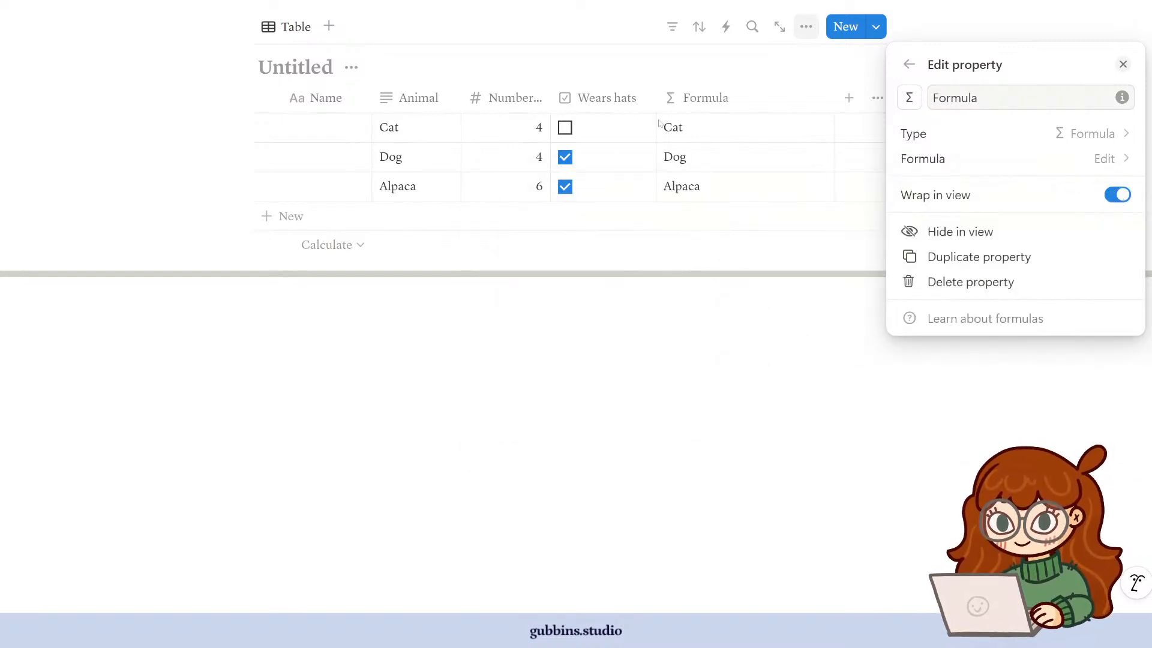
- Replace the formula's Animal reference with the Number of legs property and save it
left_click(1018, 159)
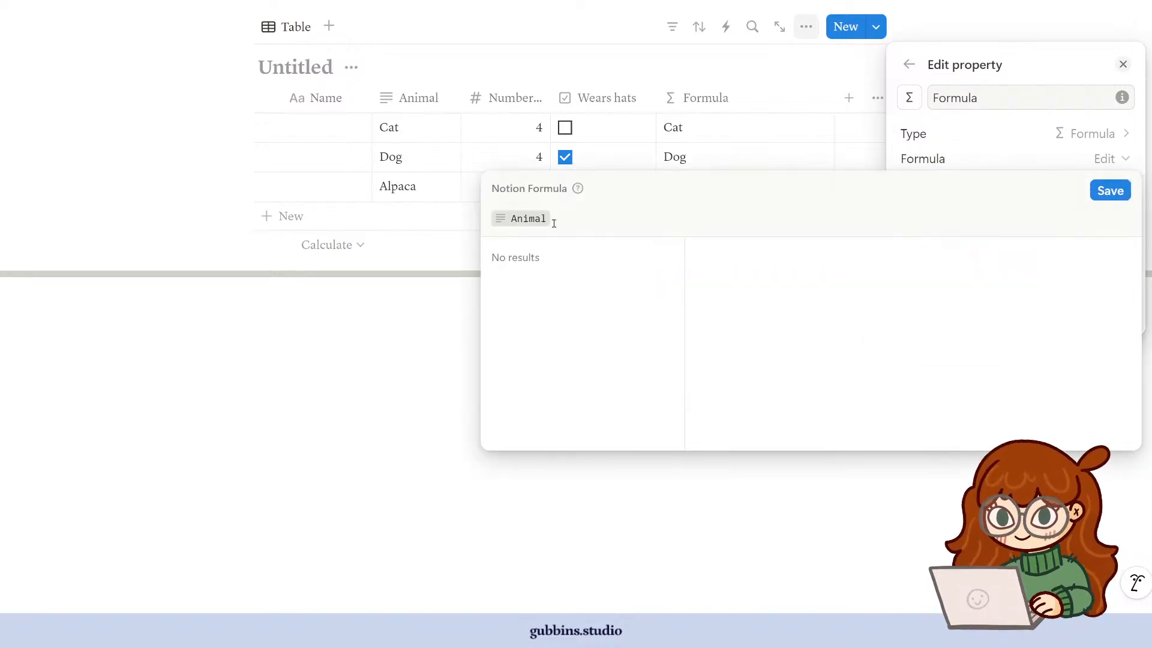
key("BackSpace")
left_click(573, 336)
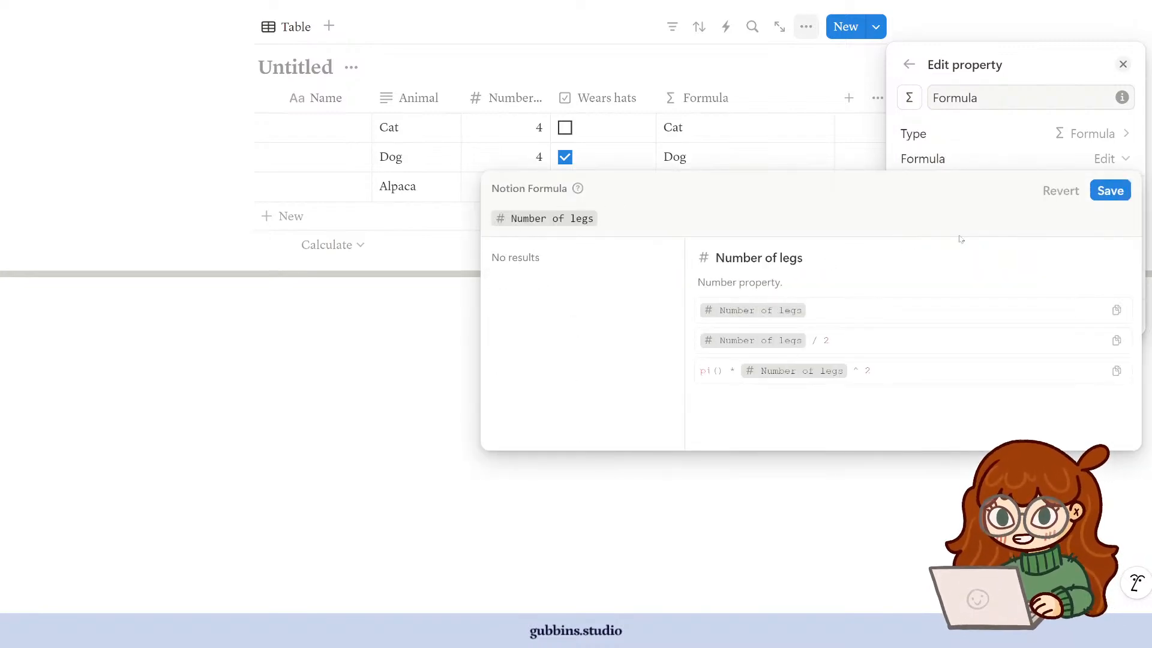
left_click(1110, 191)
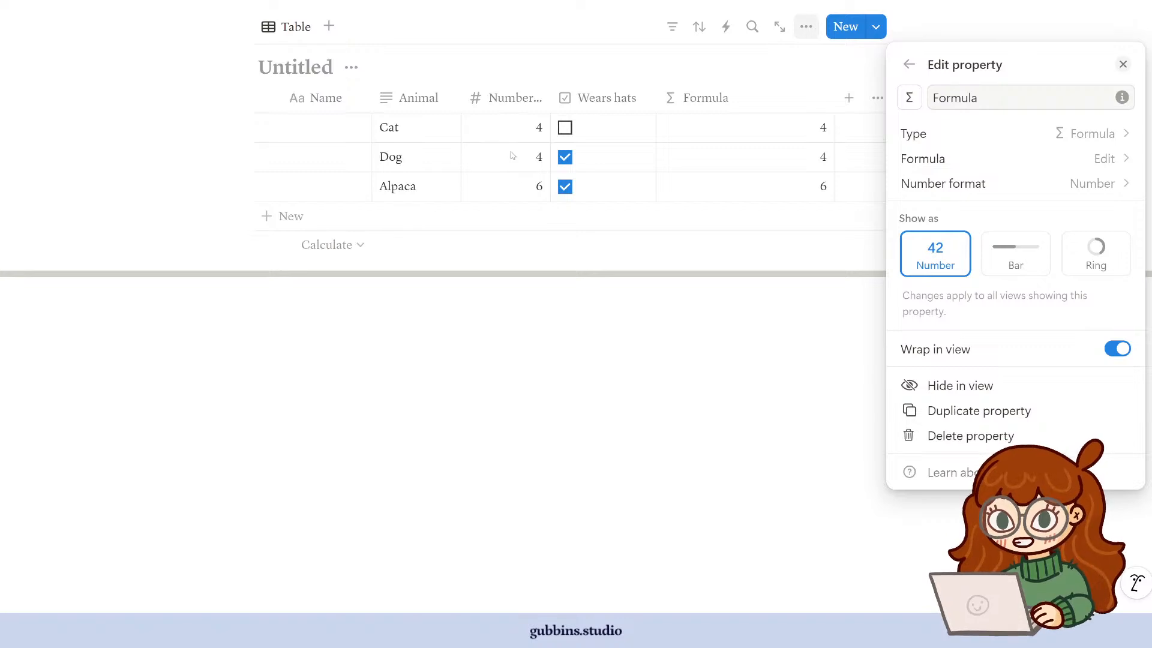
- Change the formula from Number of legs back to the Animal property and save it
left_click(1106, 159)
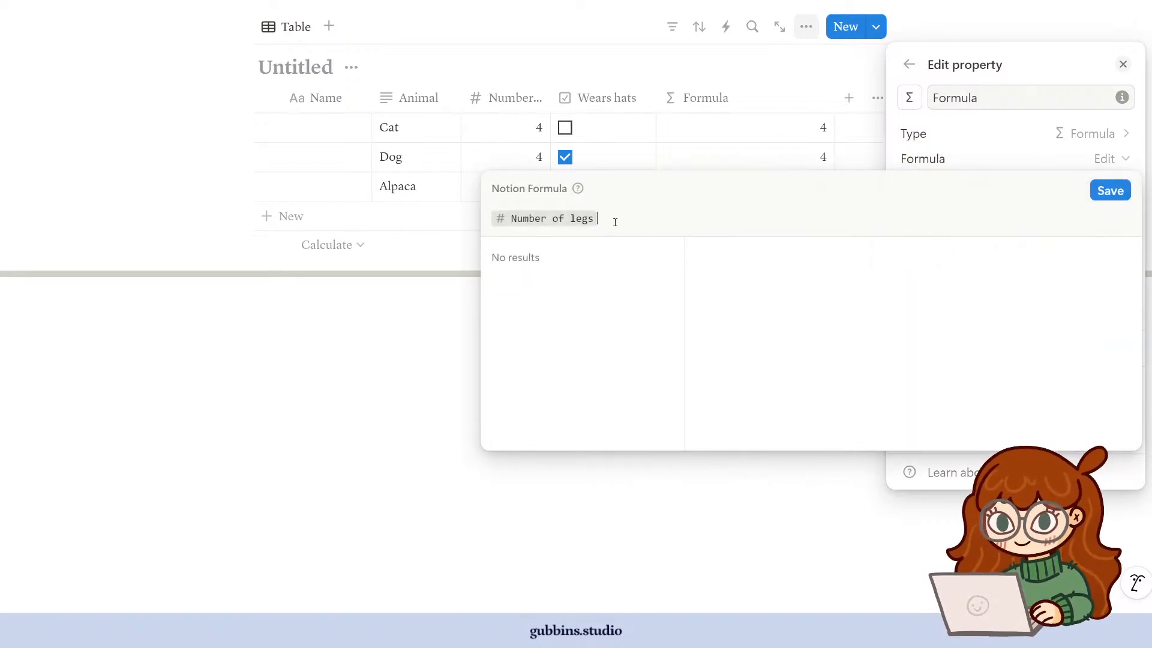
key("BackSpace")
key("Down")
key("Return")
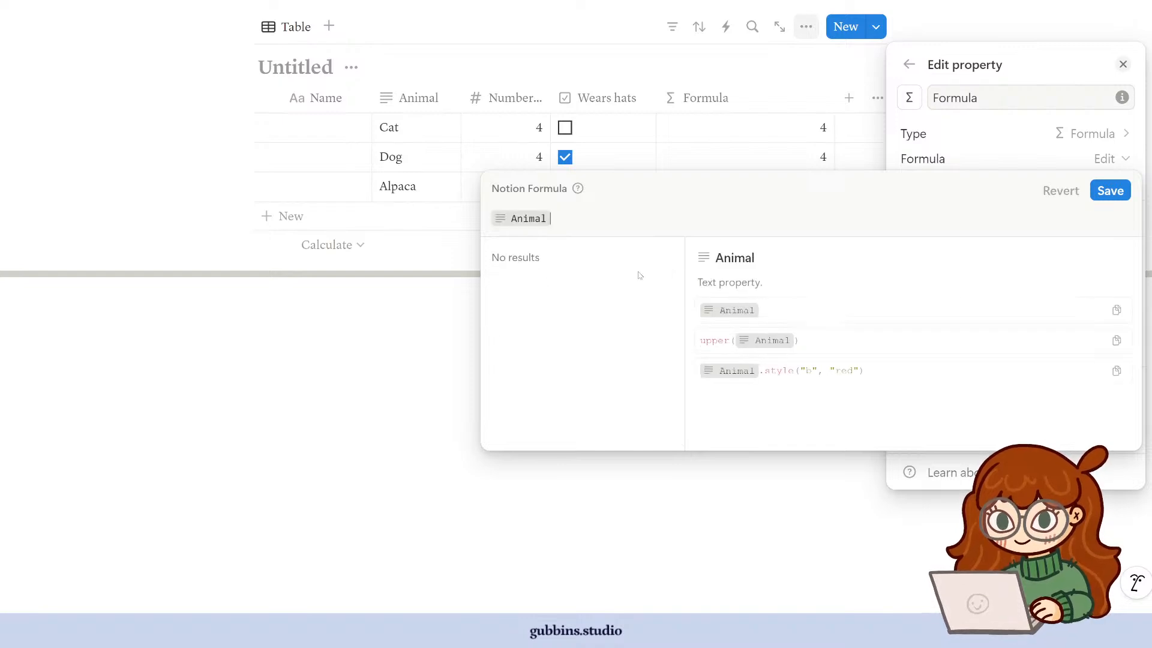
left_click(1111, 190)
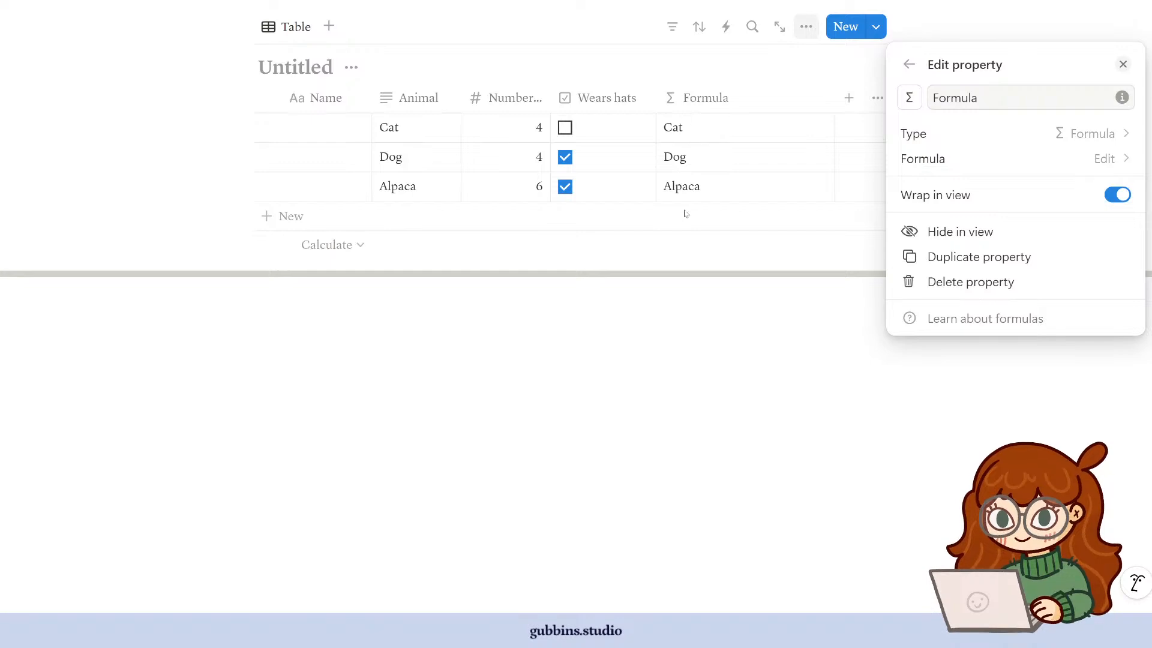
- Replace the formula's Animal reference with the Wears hats property and save it
left_click(1085, 165)
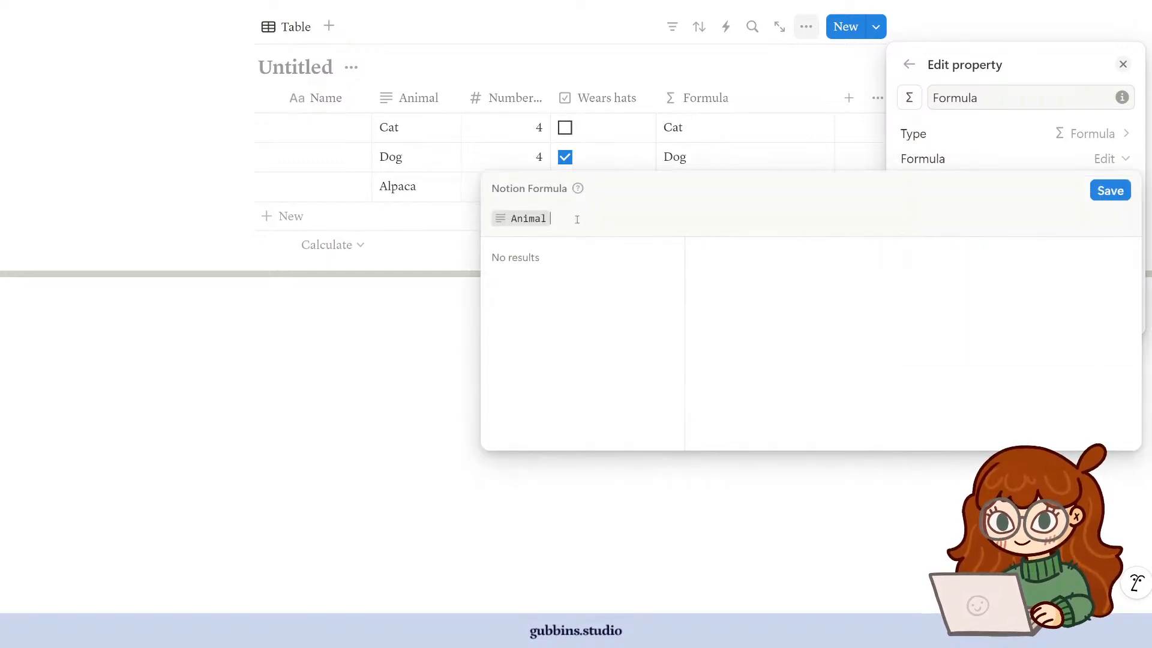
key("BackSpace")
key("Down")
key("Down")
key("Down")
key("Return")
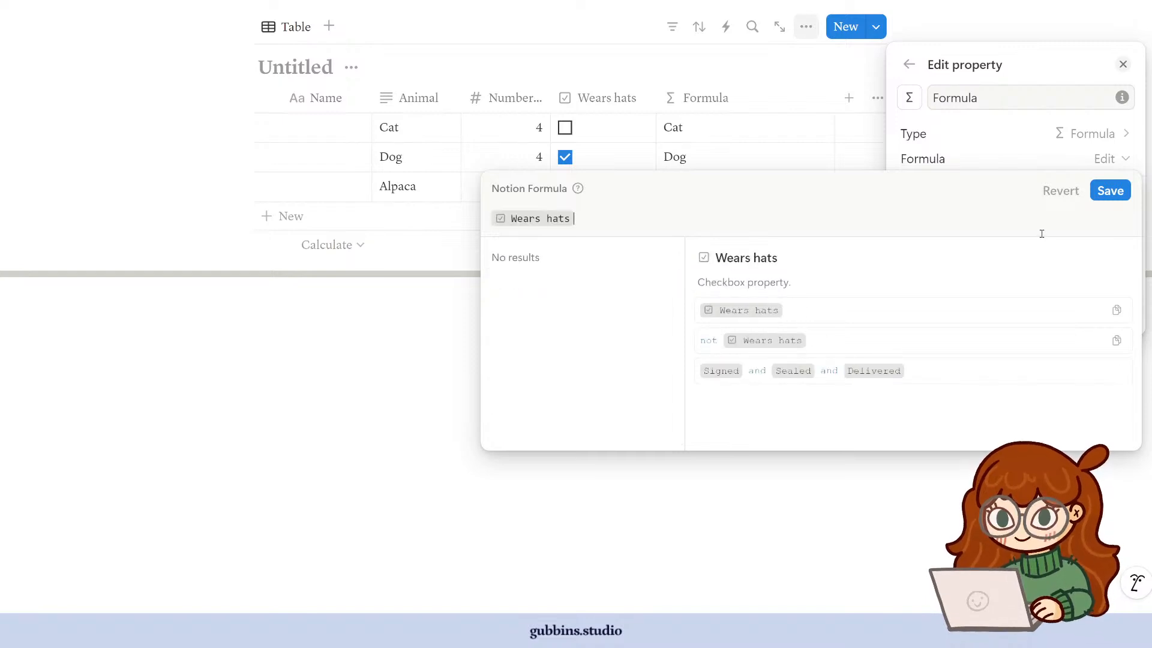
left_click(1108, 192)
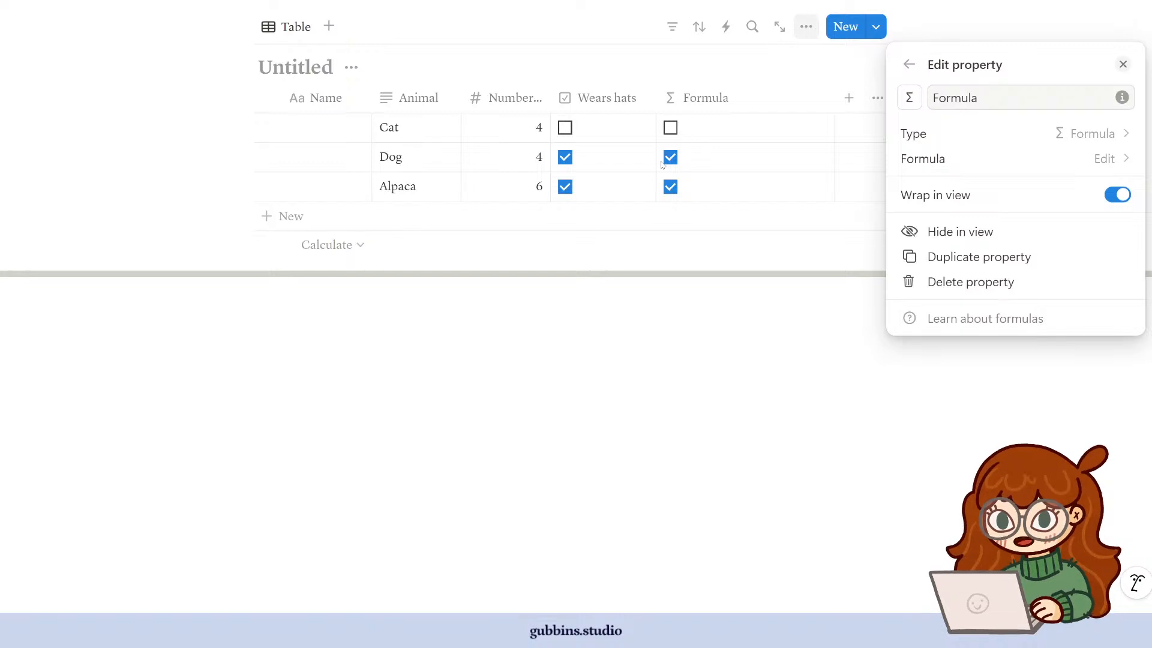
- Replace the formula's Wears hats reference with the Animal property and save it
left_click(1095, 169)
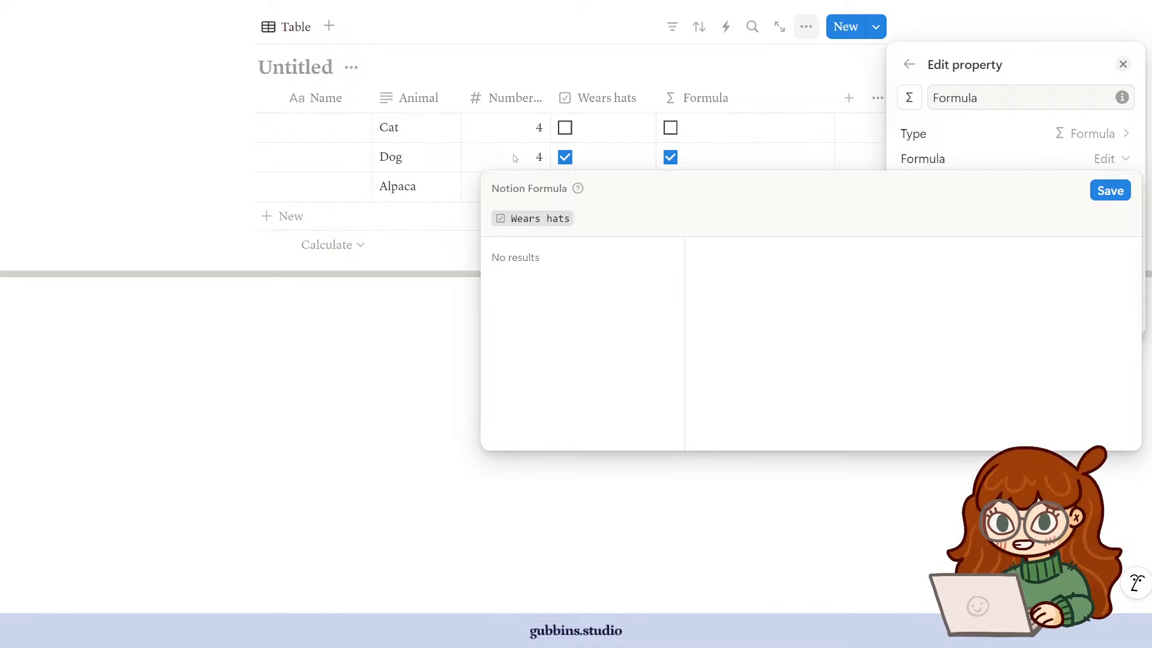
key("BackSpace")
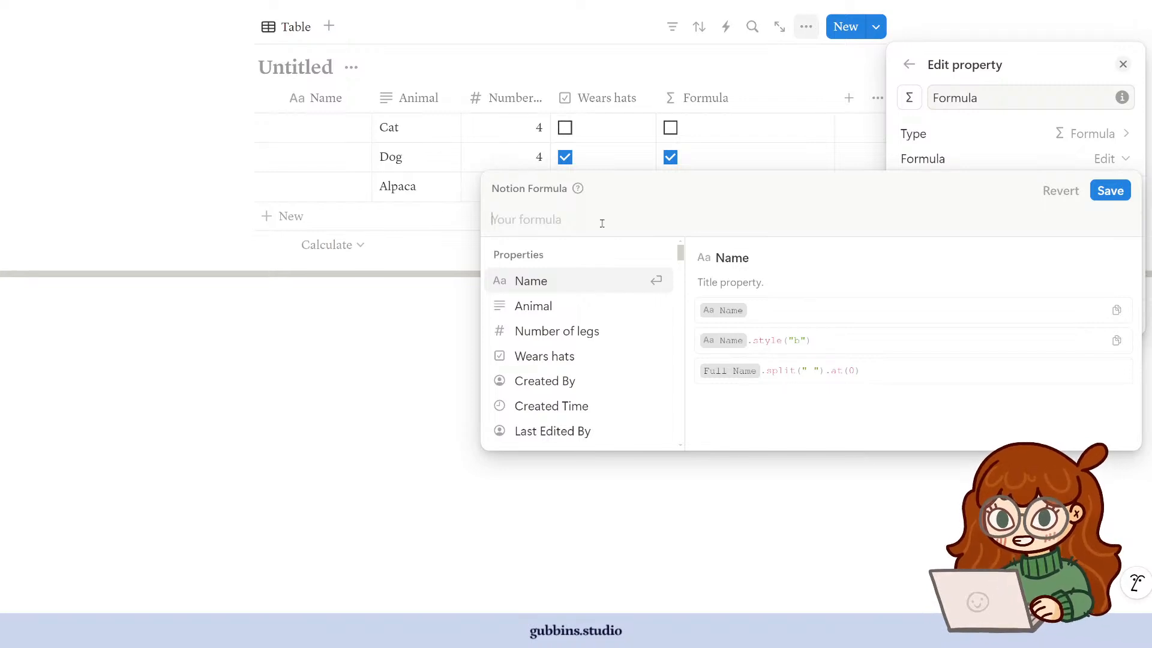
left_click(560, 307)
left_click(1110, 190)
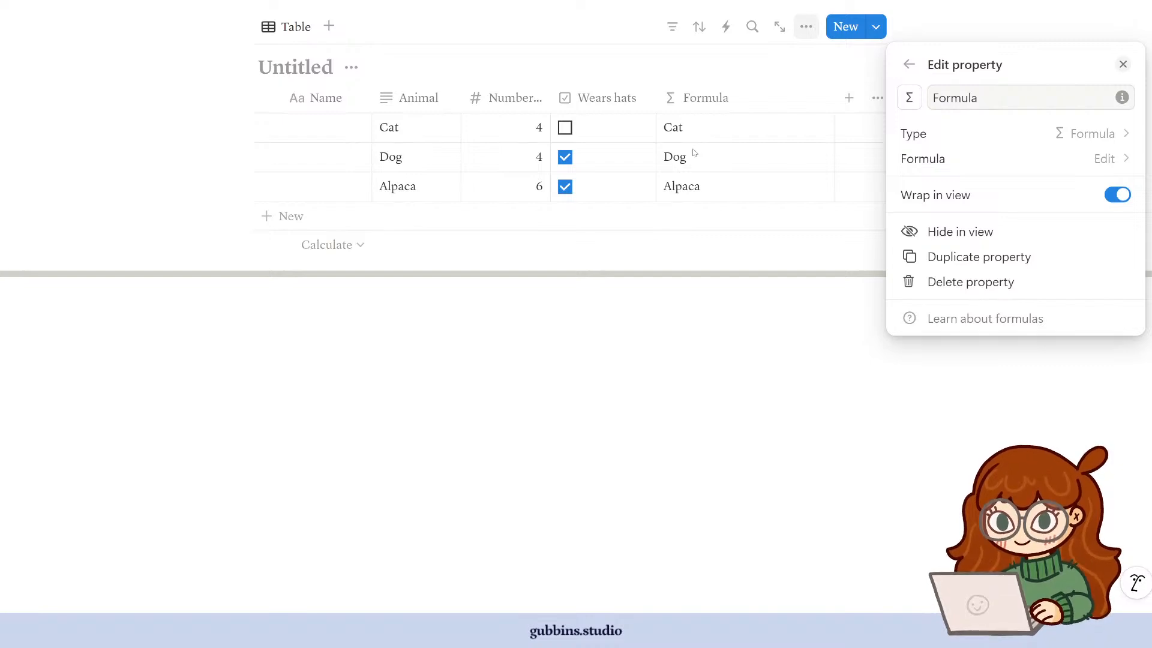
- Insert the unquoted text My favourite animal is before the Animal reference in the formula and save it
left_click(1010, 157)
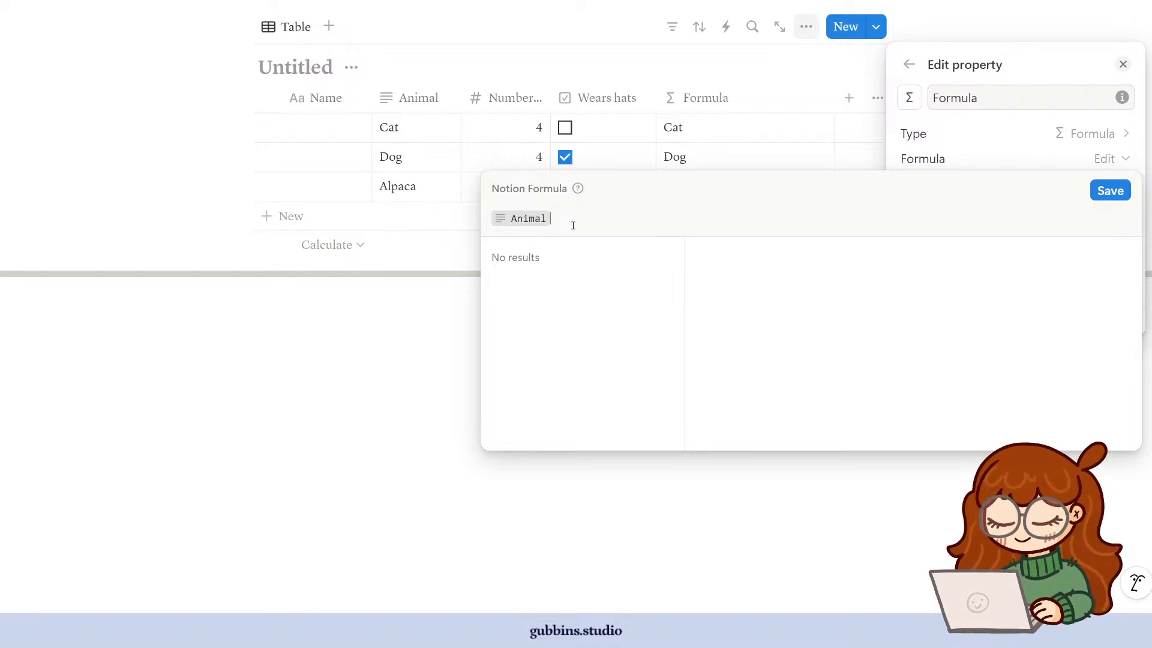
key("Left")
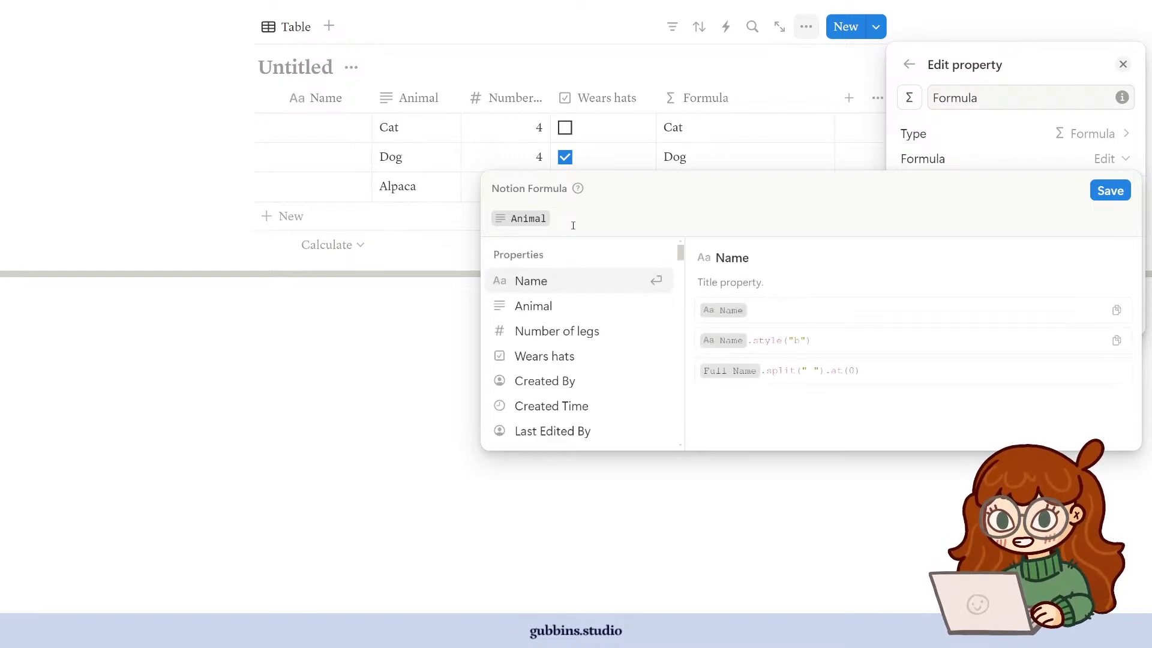
type("My favou")
type("rite an")
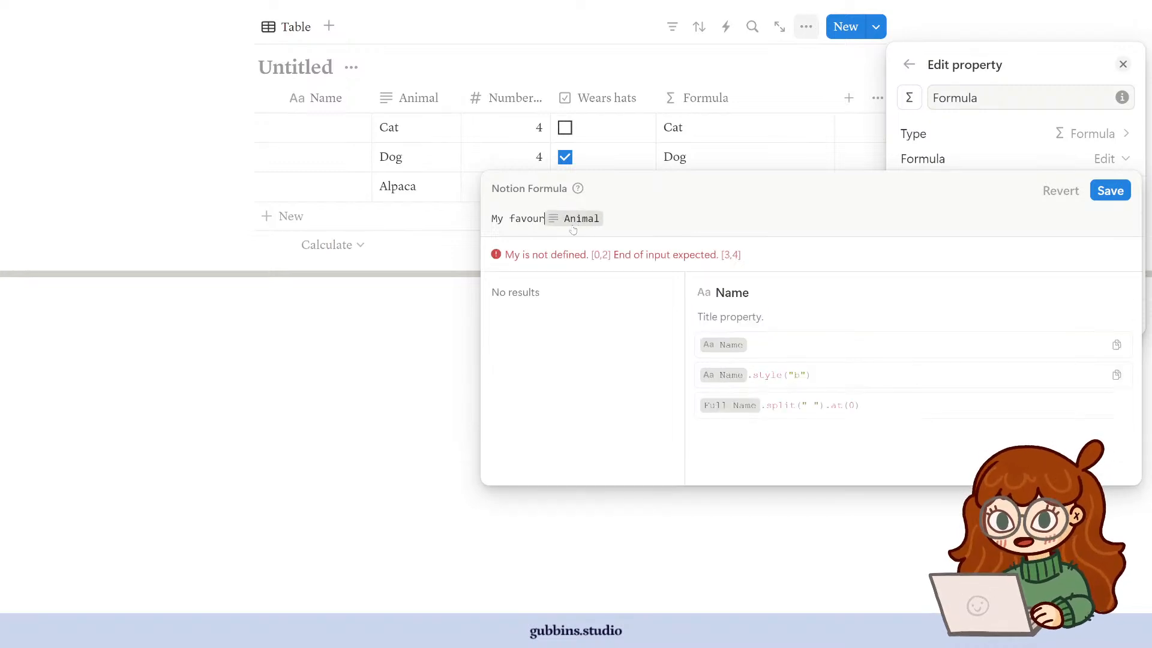
type("imal is")
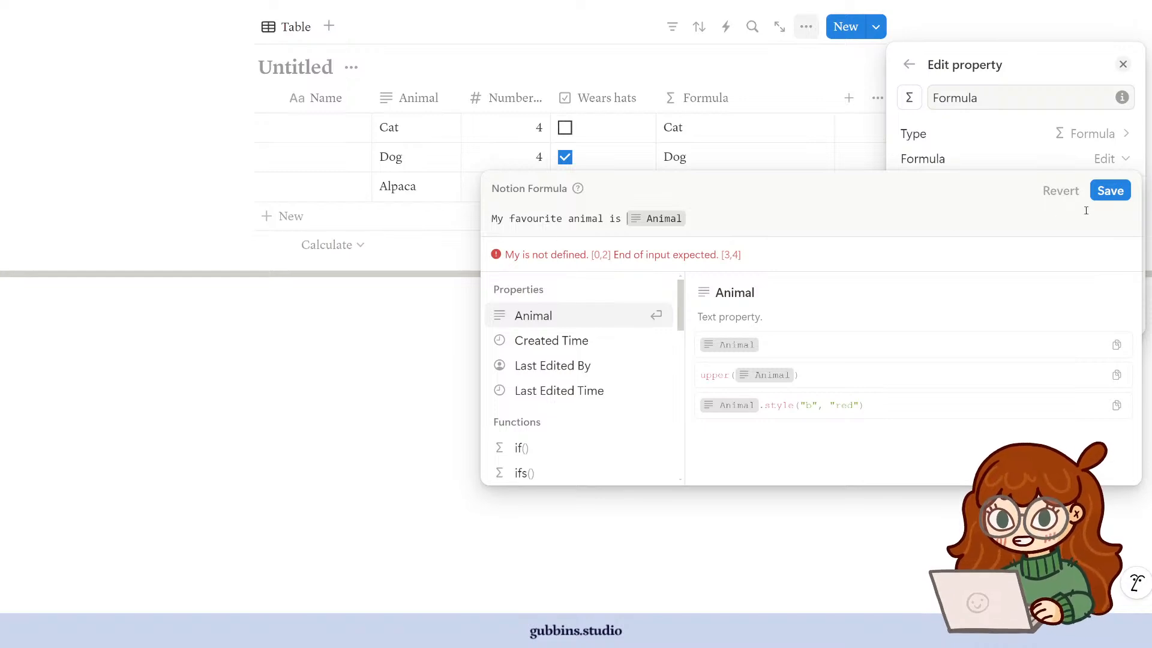
left_click(1110, 190)
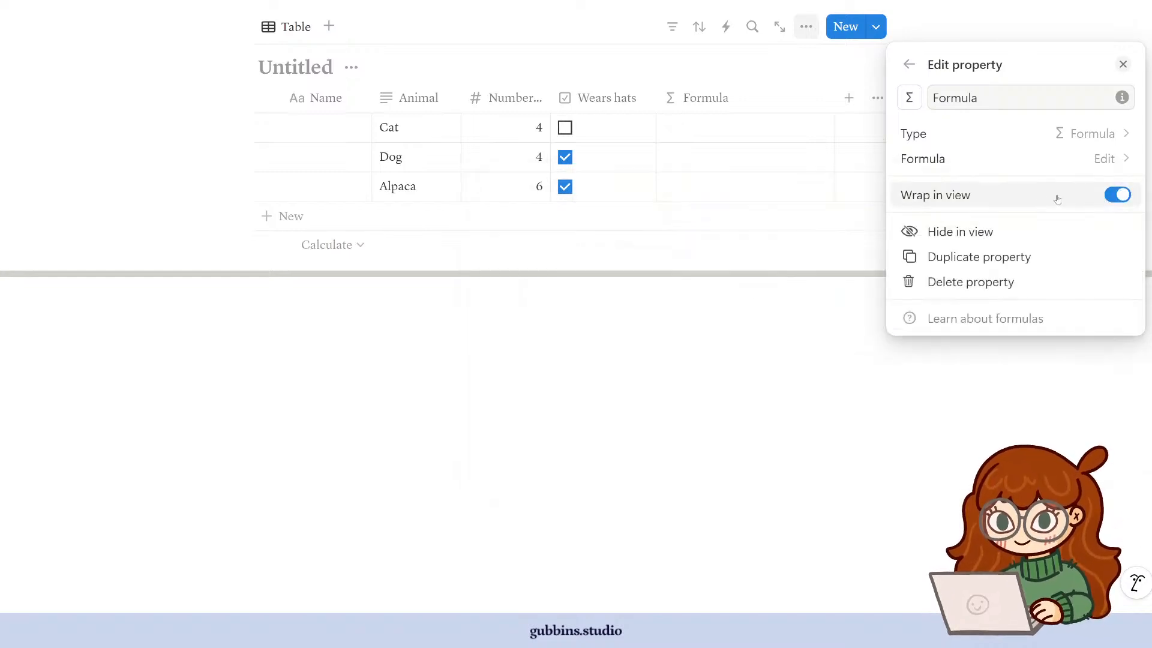
- Remove the Animal reference and the trailing word "is" from the formula, keeping only My favourite animal
left_click(1118, 165)
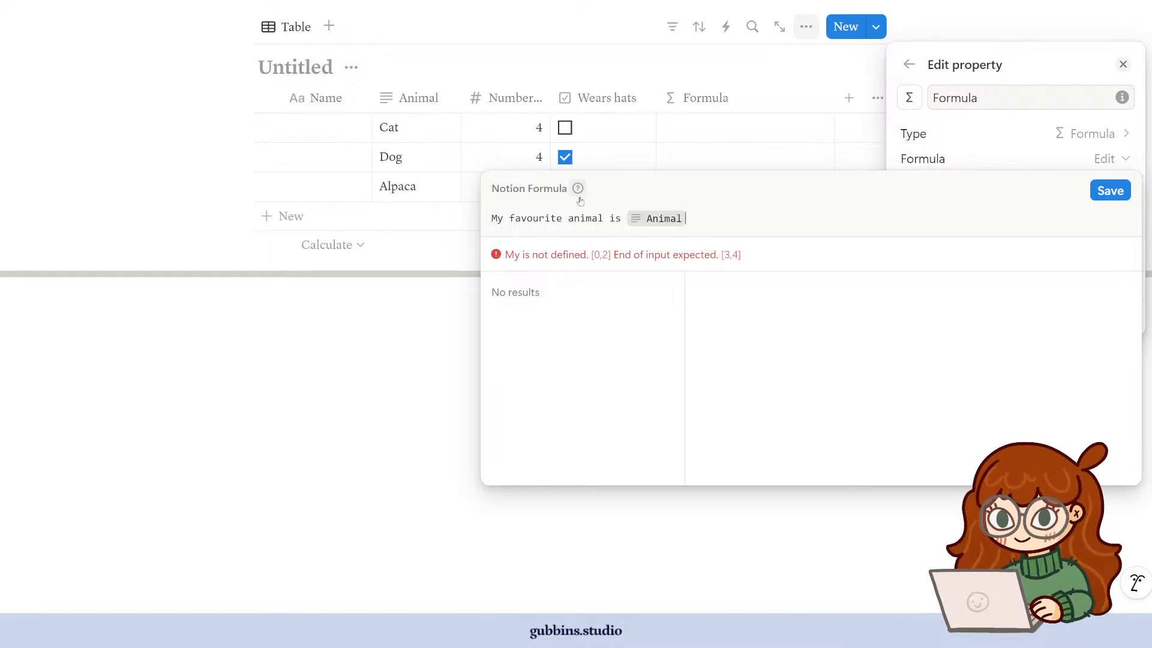
left_click(493, 220)
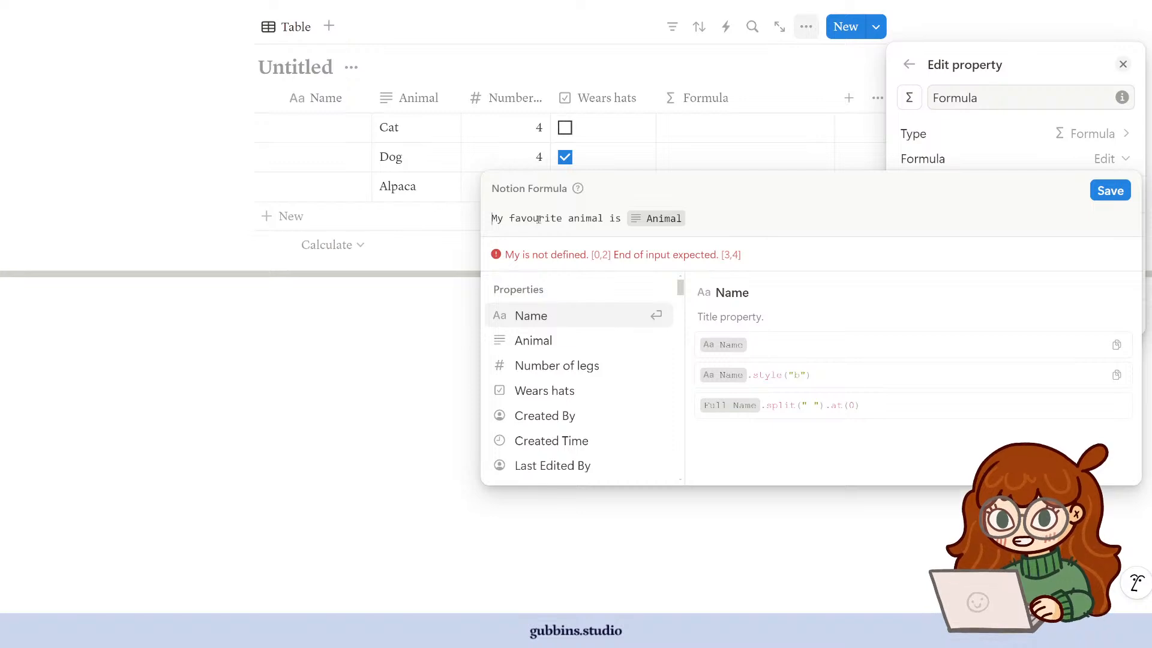
left_click(706, 222)
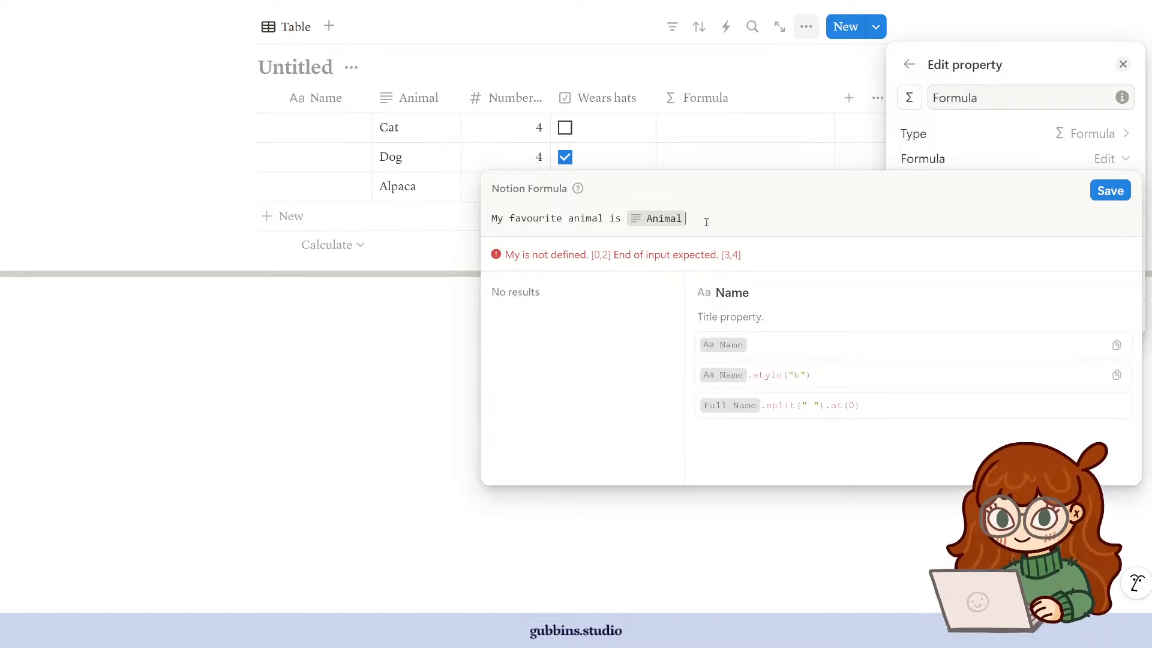
key("BackSpace")
key("Left")
key("Left")
key("Left")
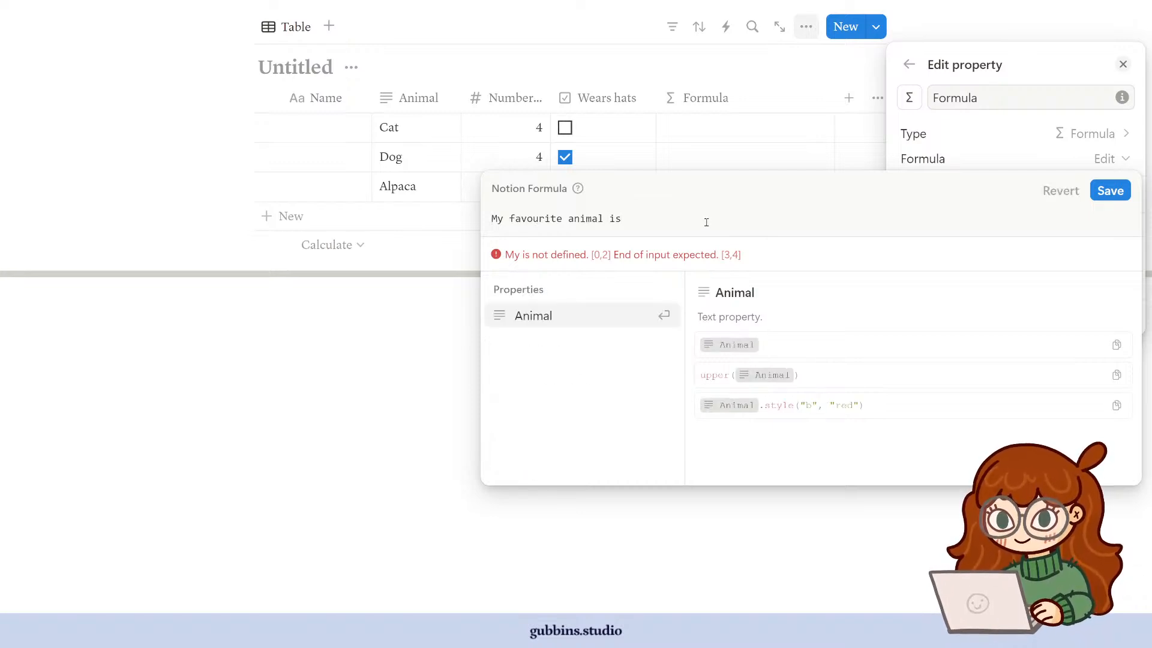
key("shift+End")
key("BackSpace")
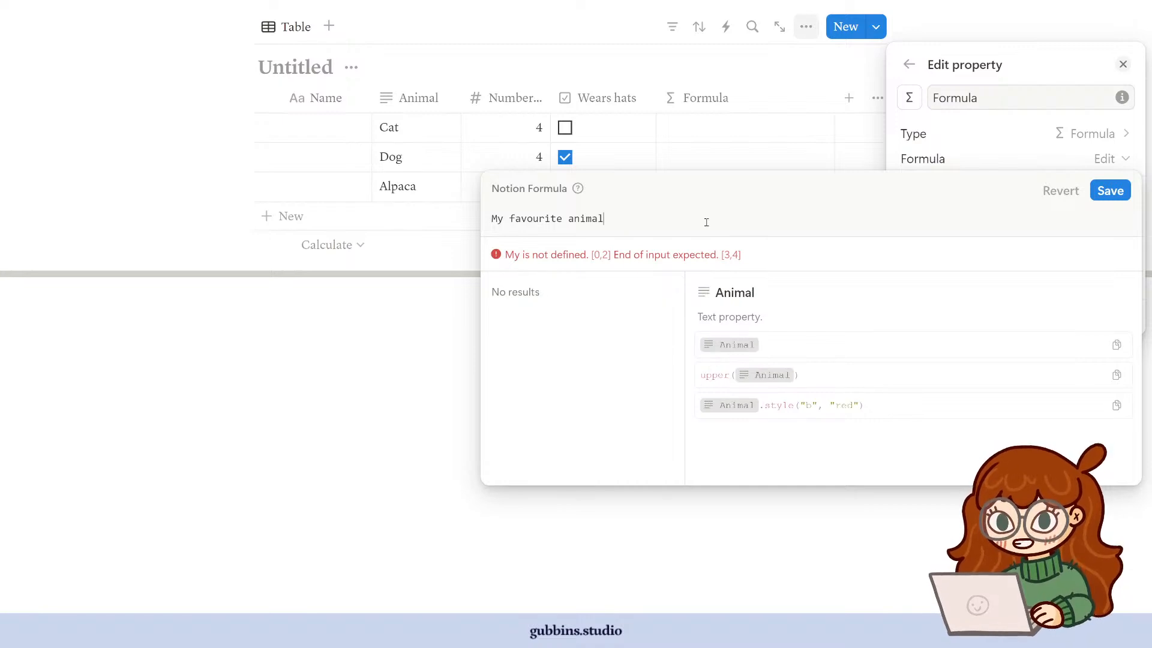
- Wrap the formula's text in double quotes as "My favourite animal" and save it
type("\"")
key("Home")
type("\"")
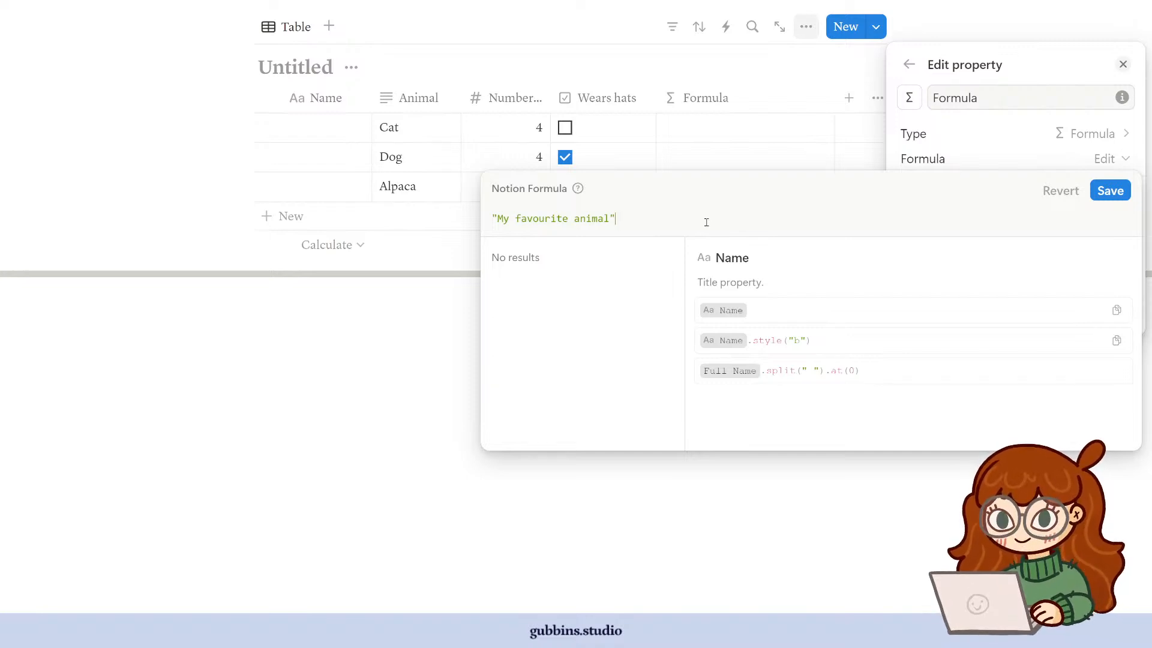
left_click(1110, 190)
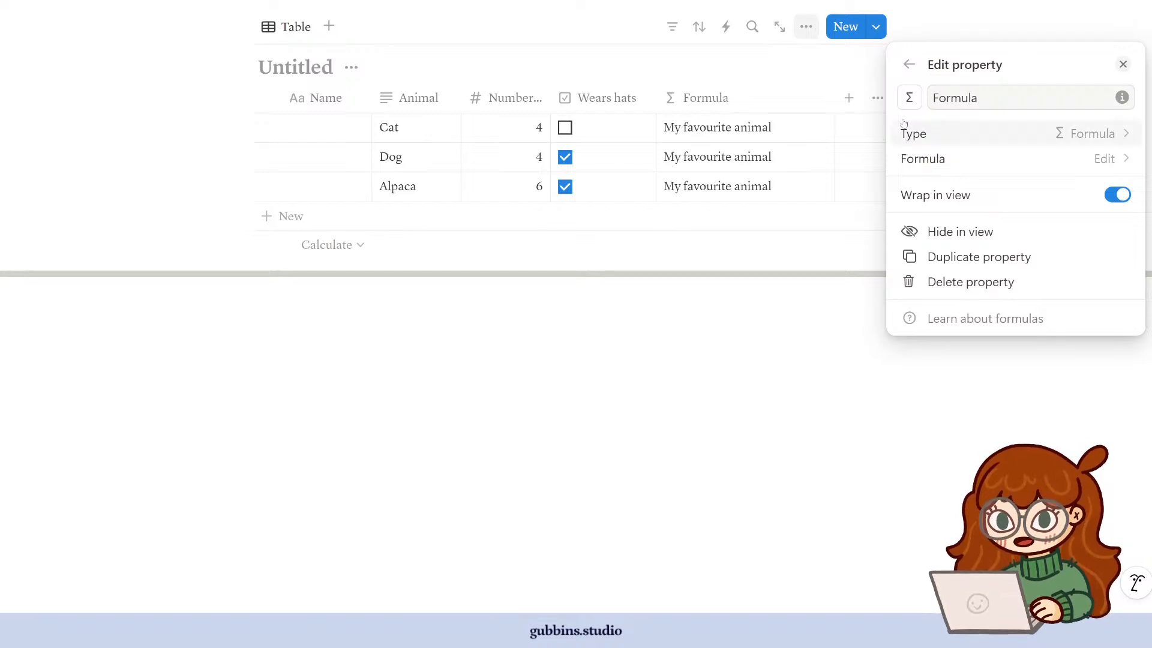
- Extend the formula to "My favourite animal is" + "dog" and save it, then add a space after "is" inside the quotes and save again
left_click(1077, 165)
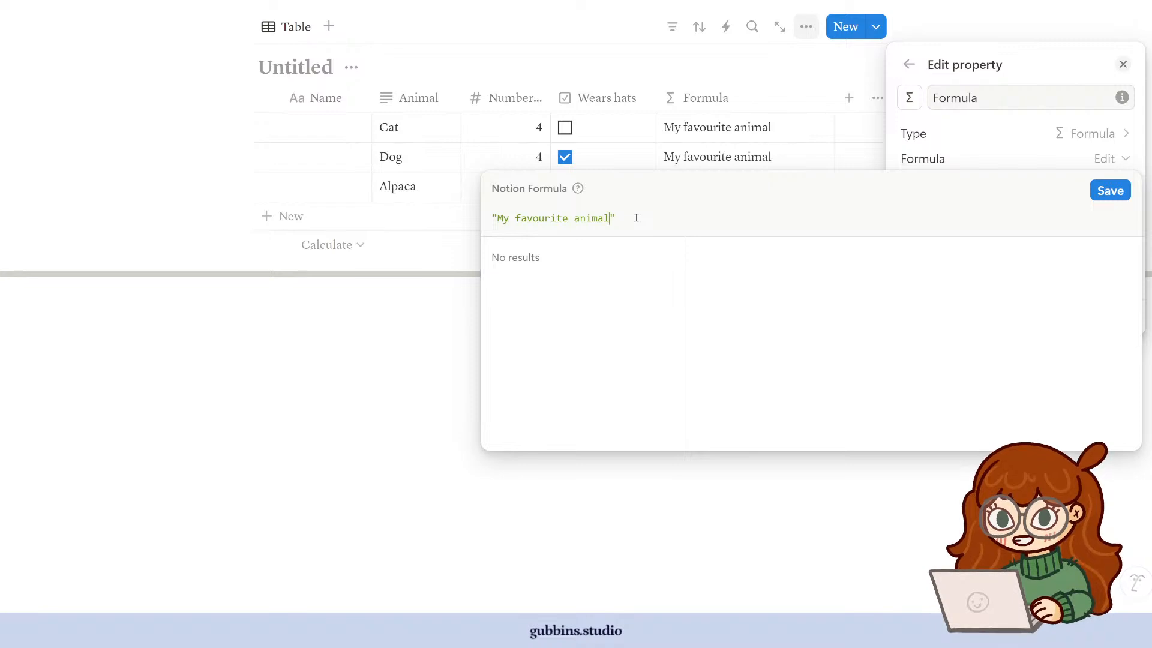
type("is")
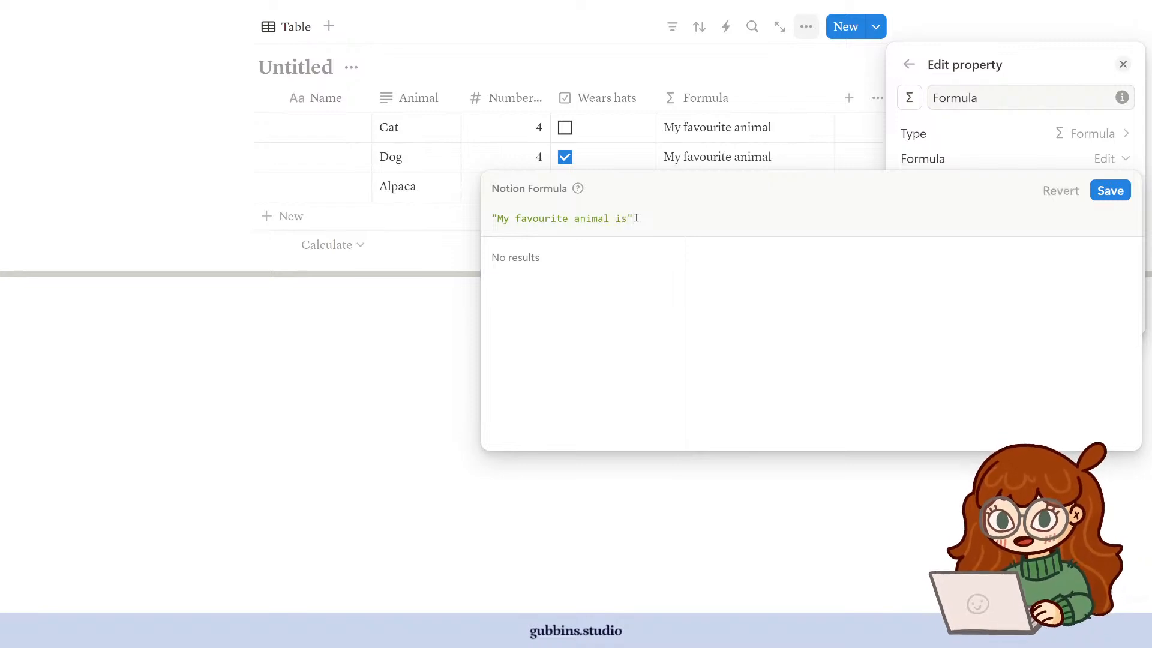
type("+")
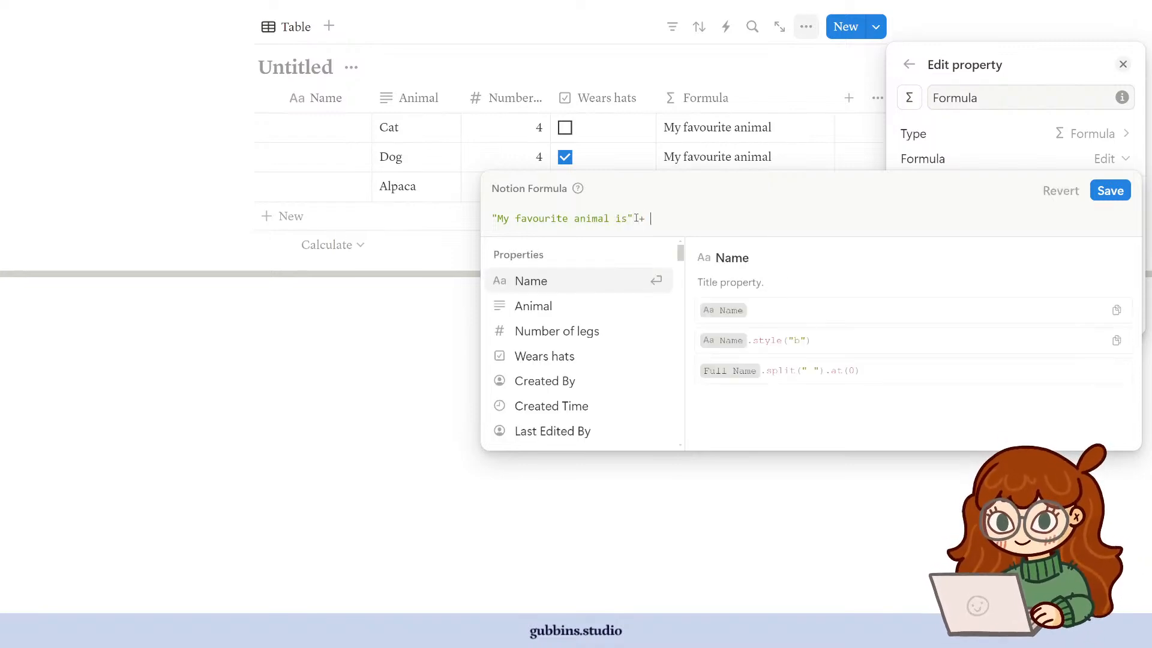
type(" \"\"")
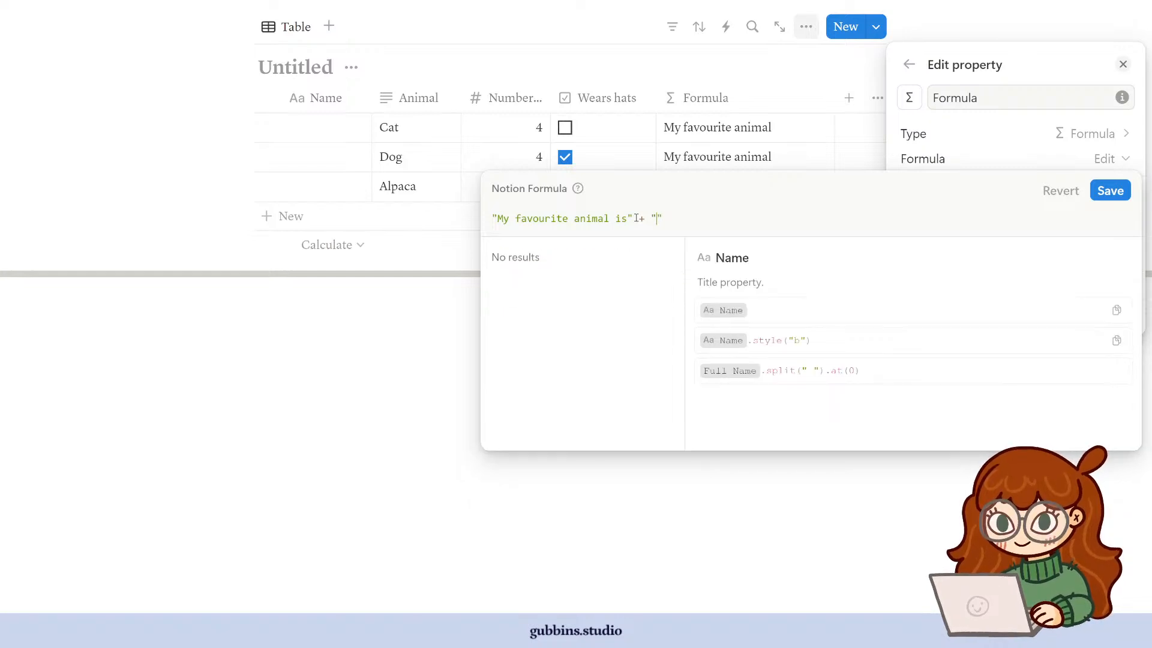
type("dog")
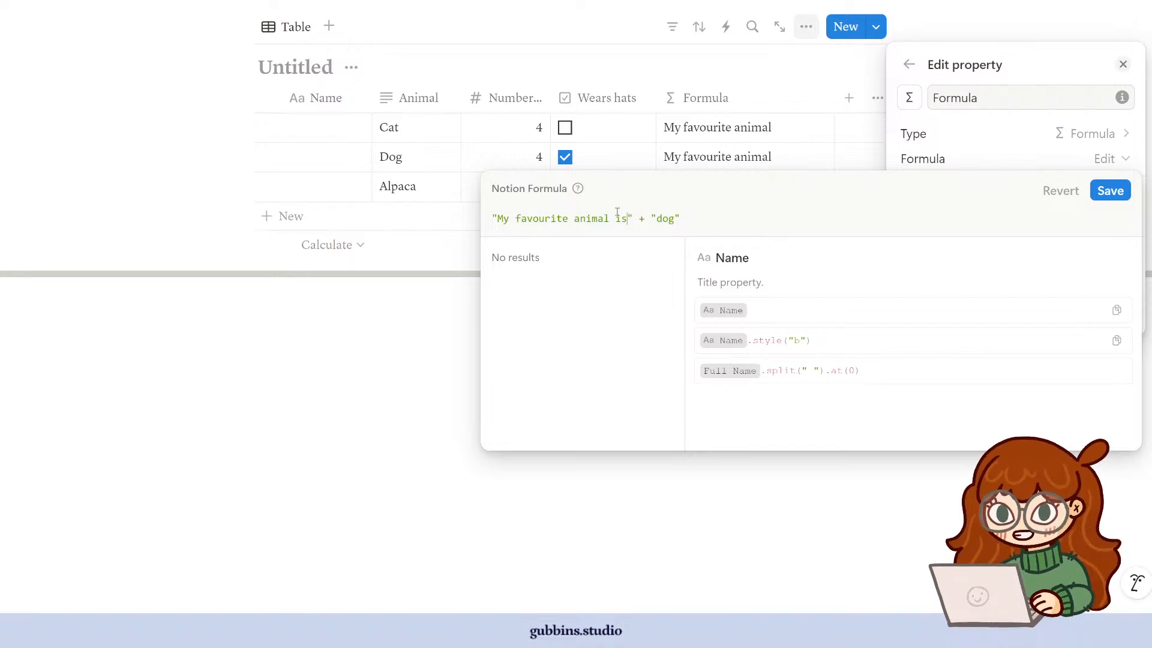
left_click(640, 219)
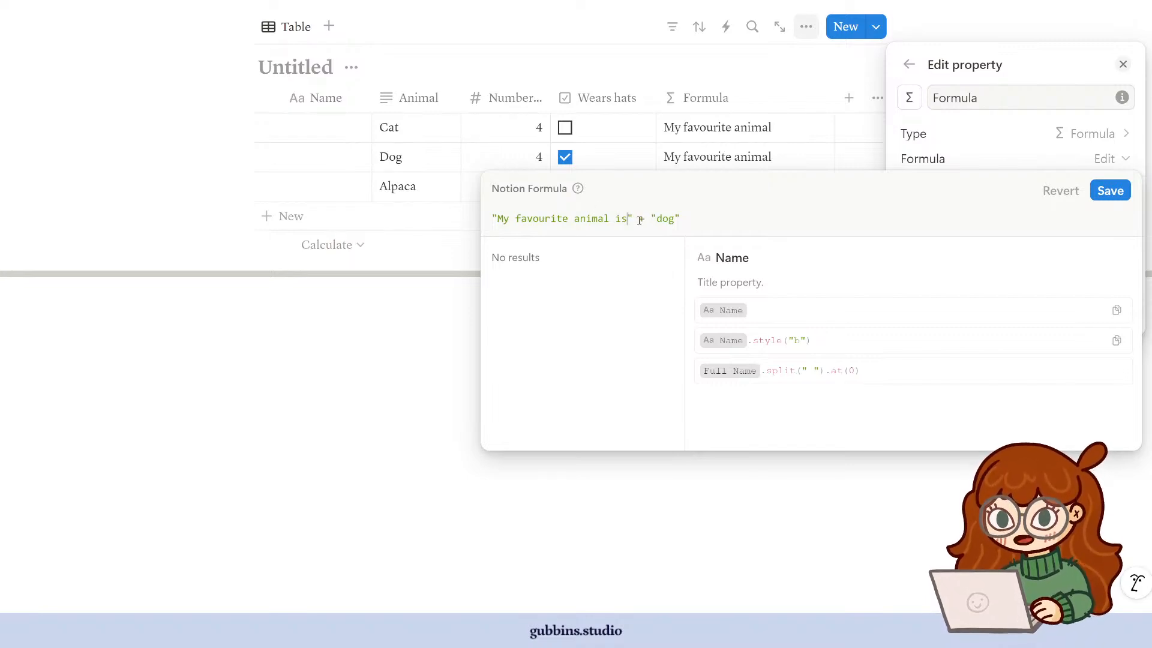
left_click(1109, 192)
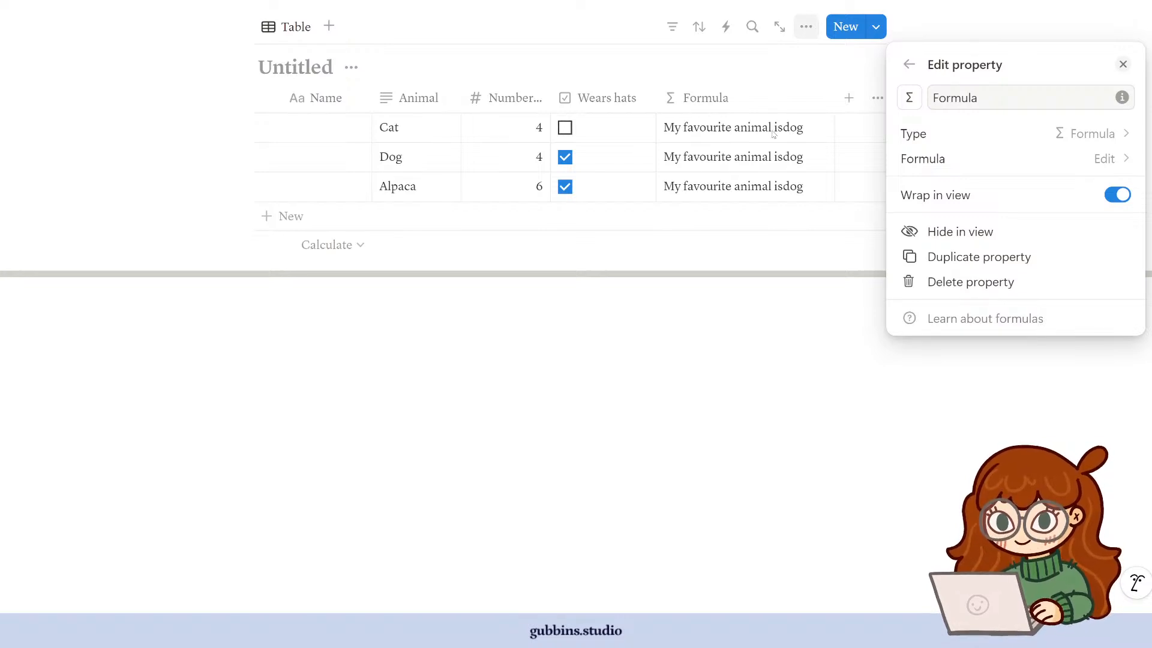
left_click(1103, 159)
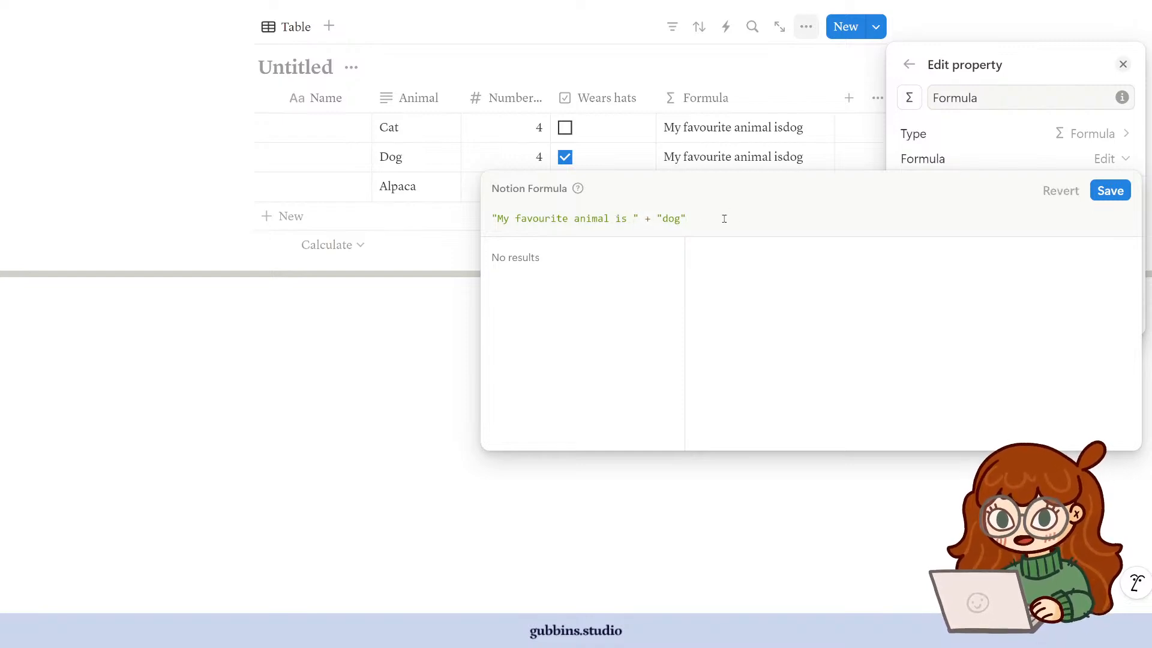
left_click(1110, 193)
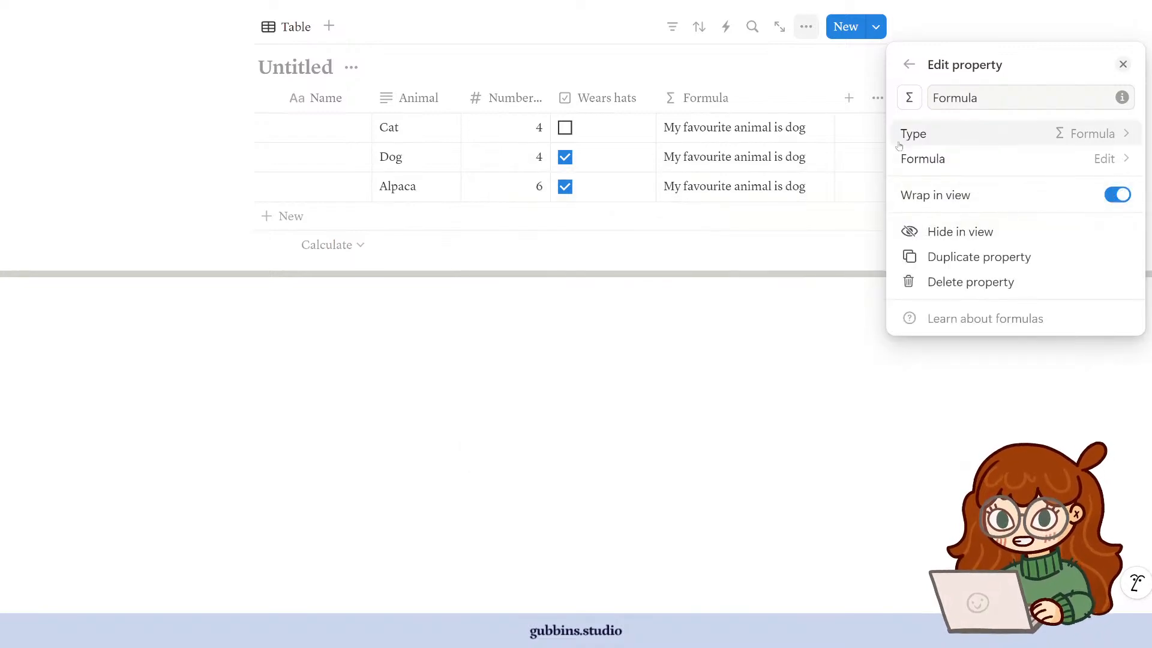
- Replace "dog" in the formula with the Animal property, keeping the "My favourite animal is " + part, and save it
left_click(1106, 165)
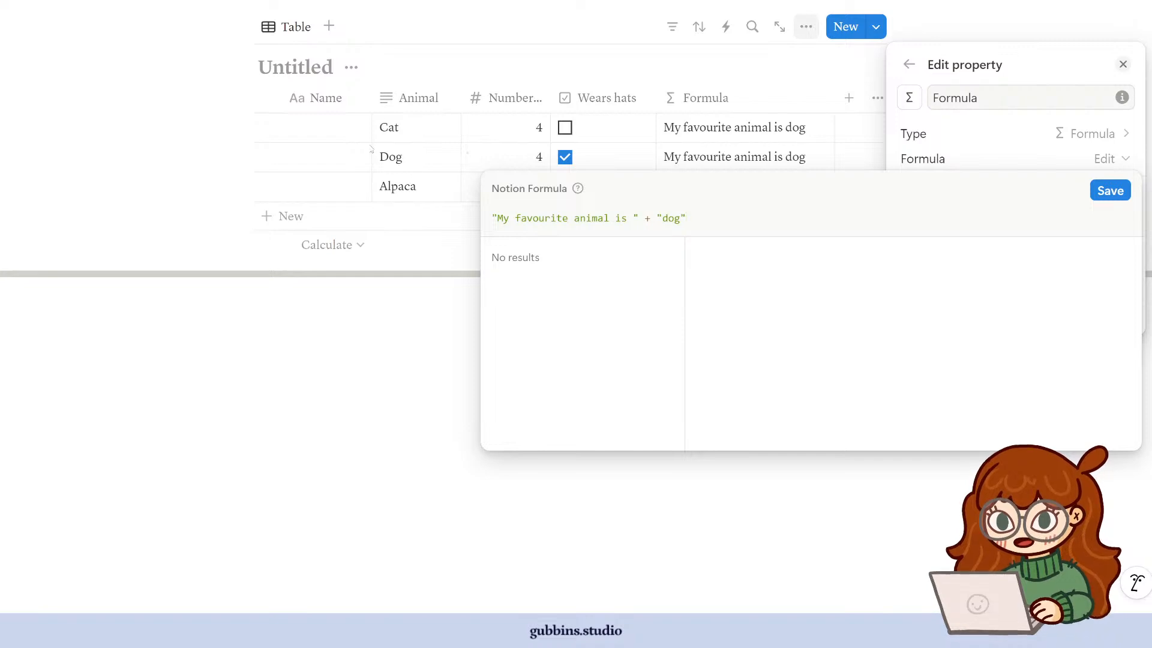
left_click_drag(708, 221, 657, 221)
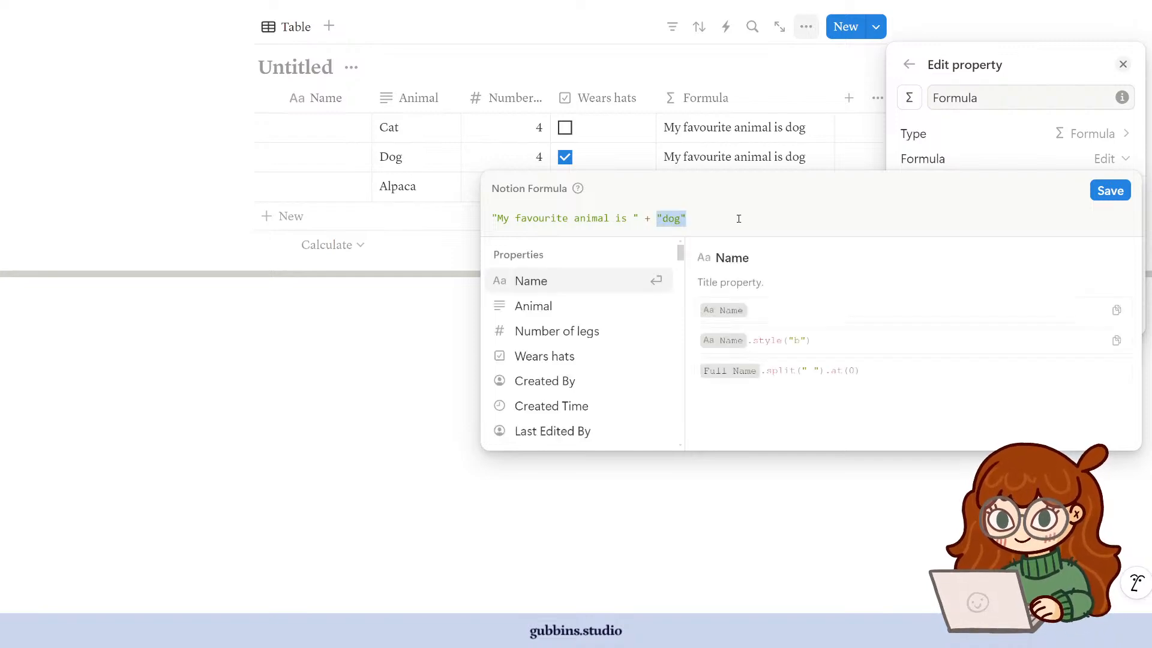
key("BackSpace")
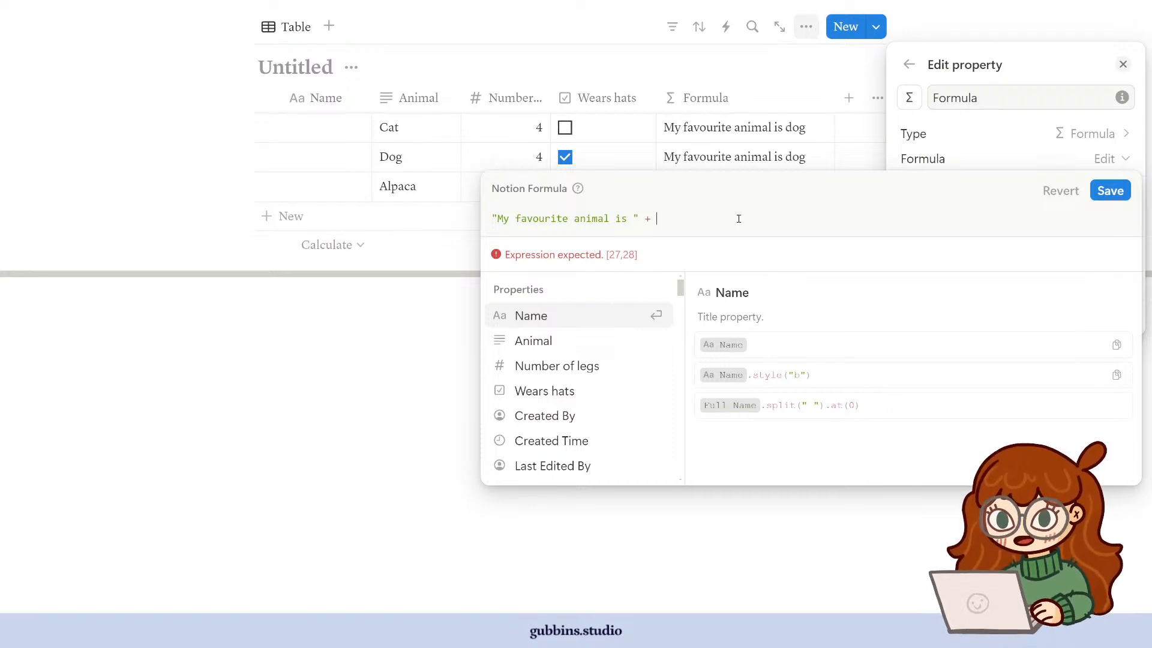
left_click(536, 340)
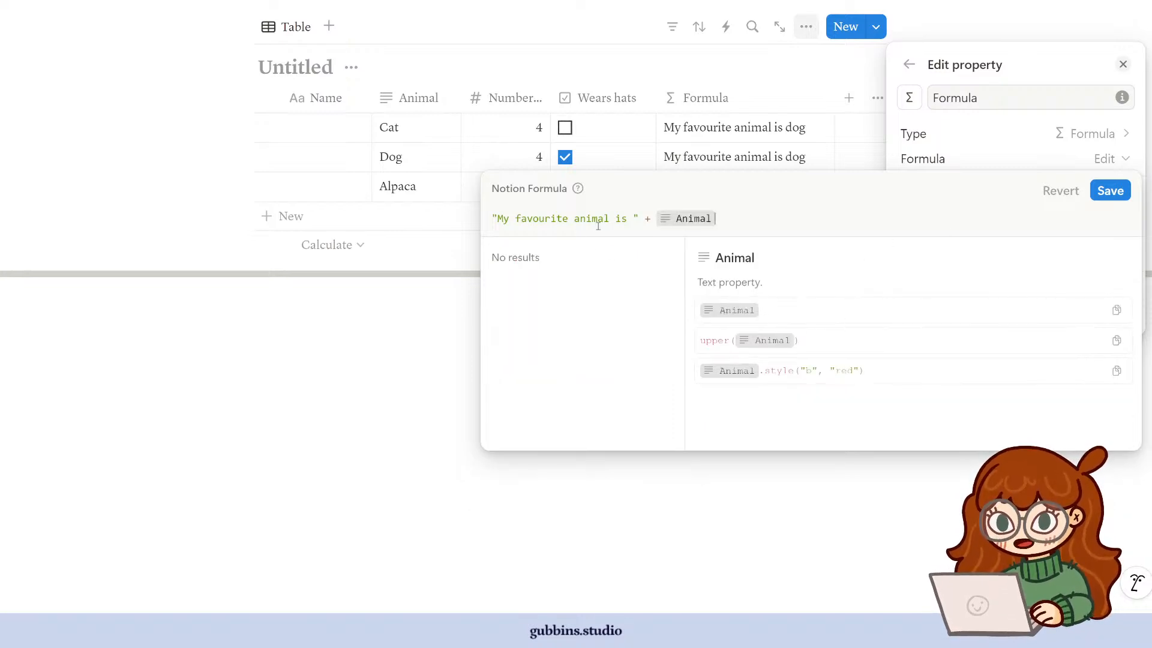
left_click(1110, 190)
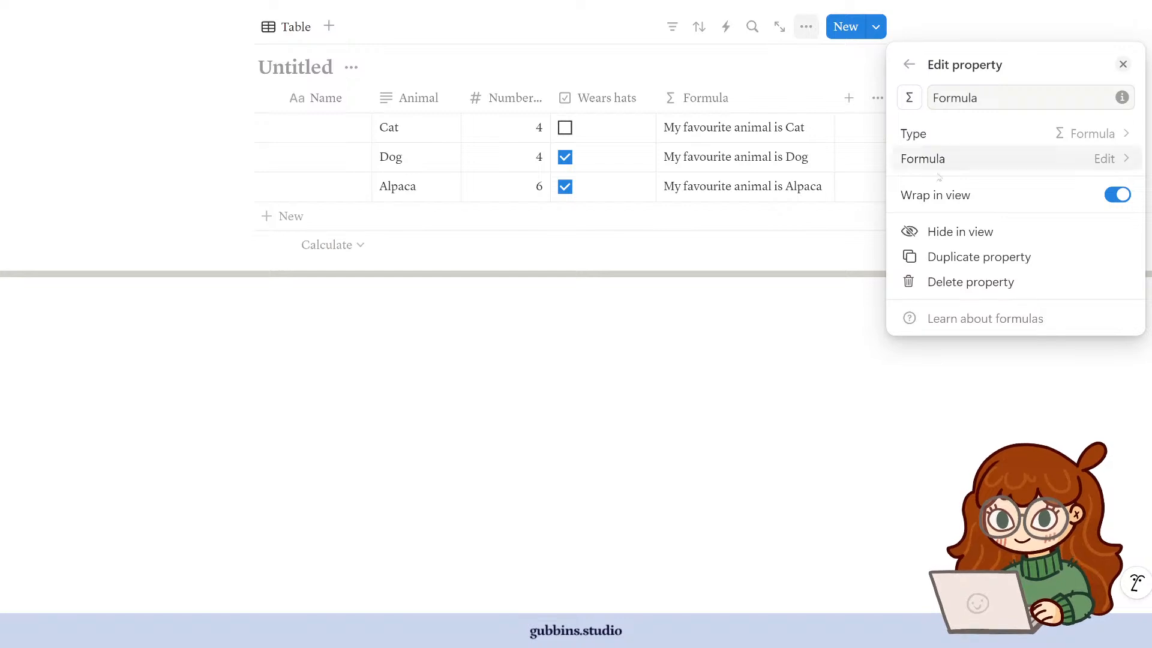
- Examine the functions offered after a dot following the Animal property in the formula, and remove the dot
left_click(1081, 169)
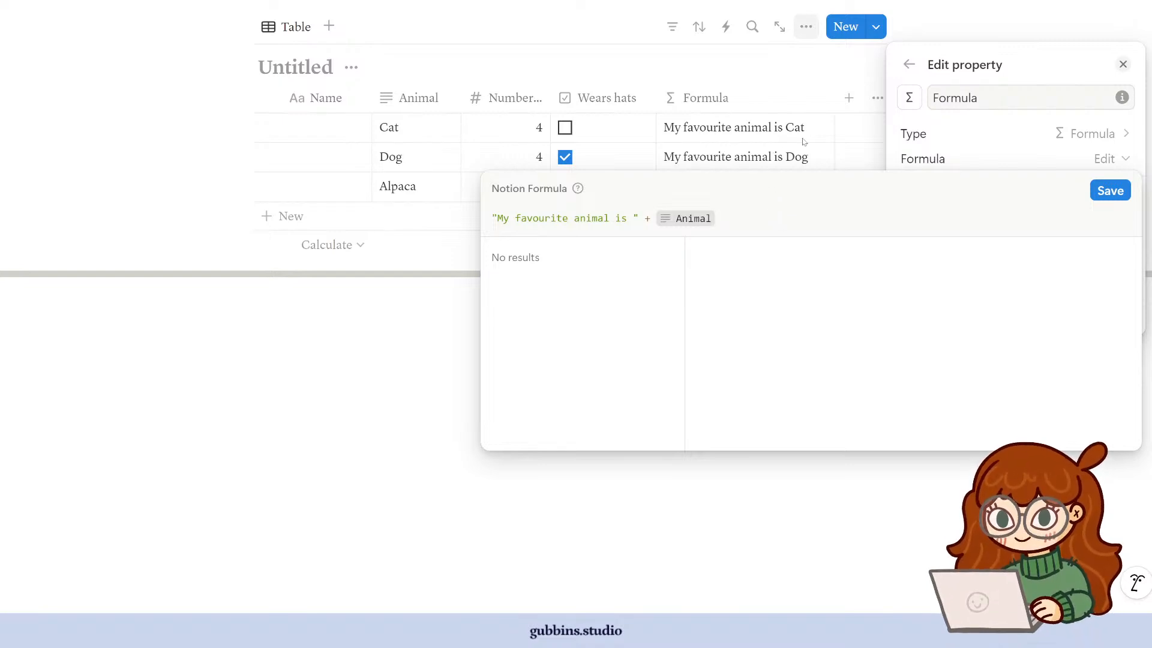
left_click(411, 159)
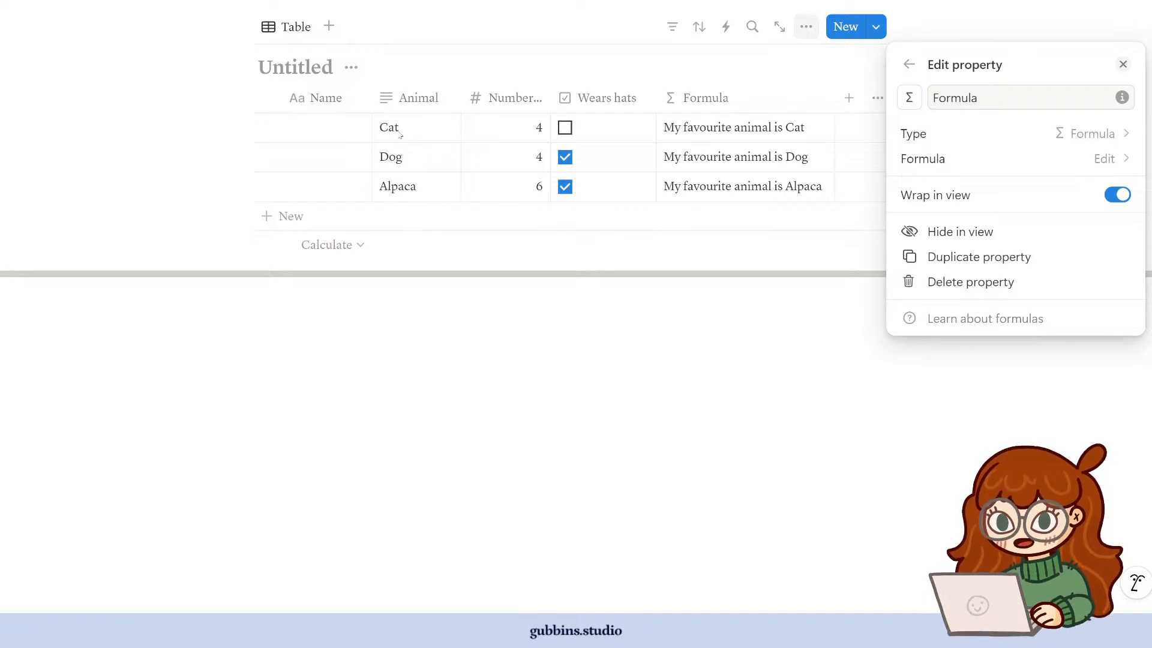
left_click(1111, 160)
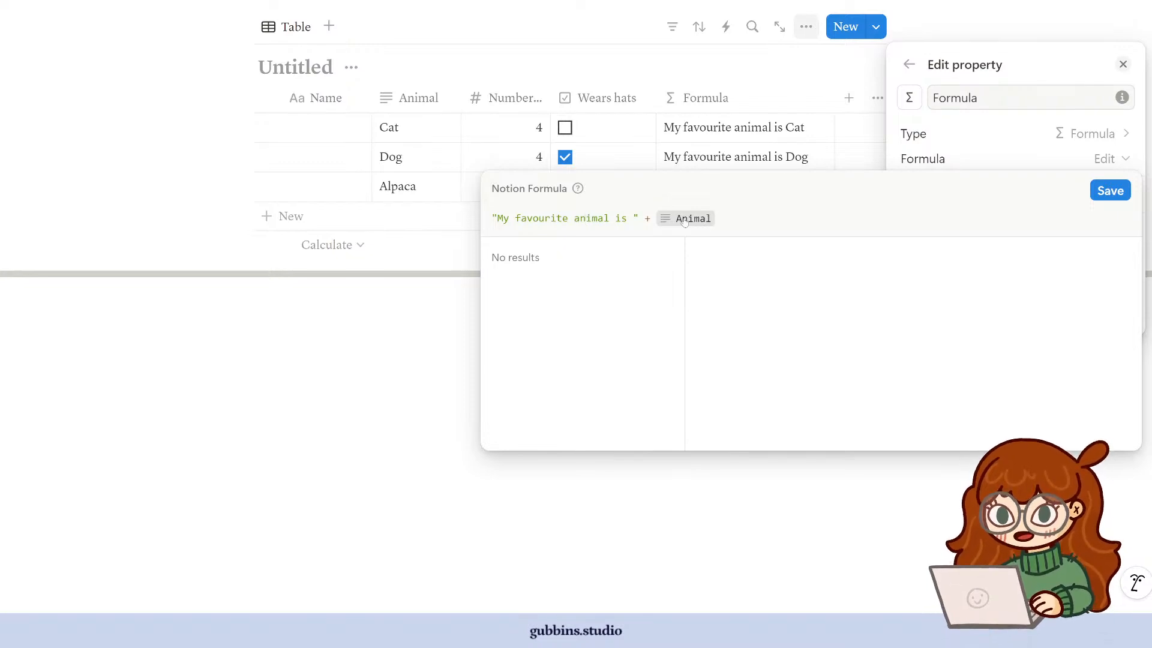
left_click(748, 225)
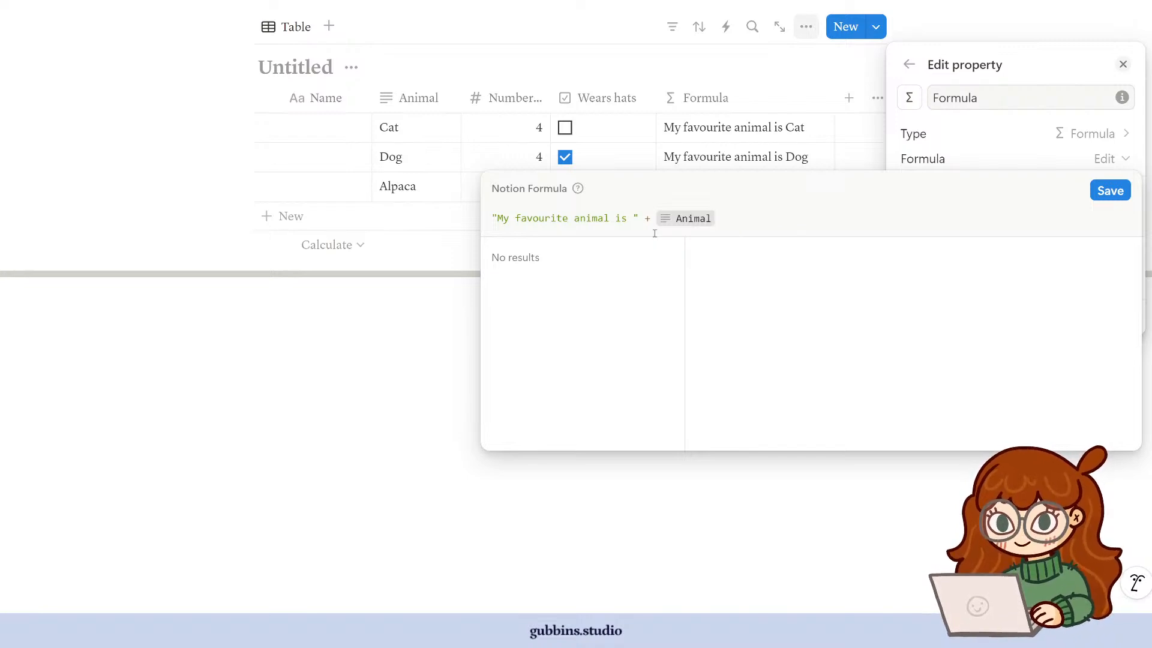
type(".")
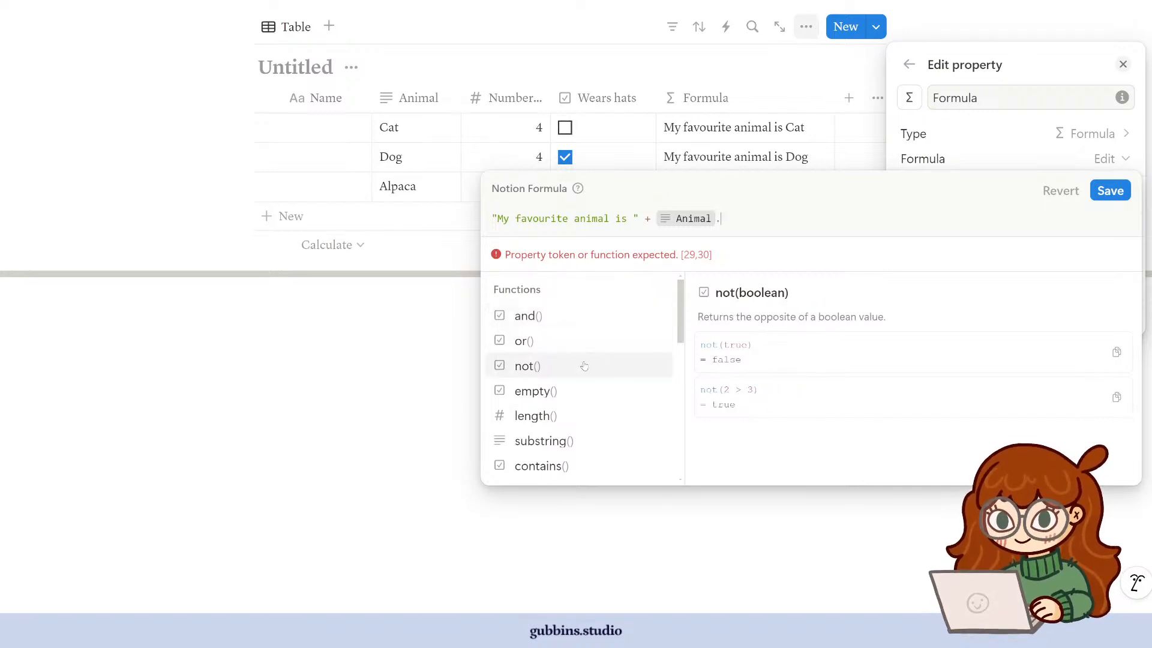
scroll(574, 433, "down", 5)
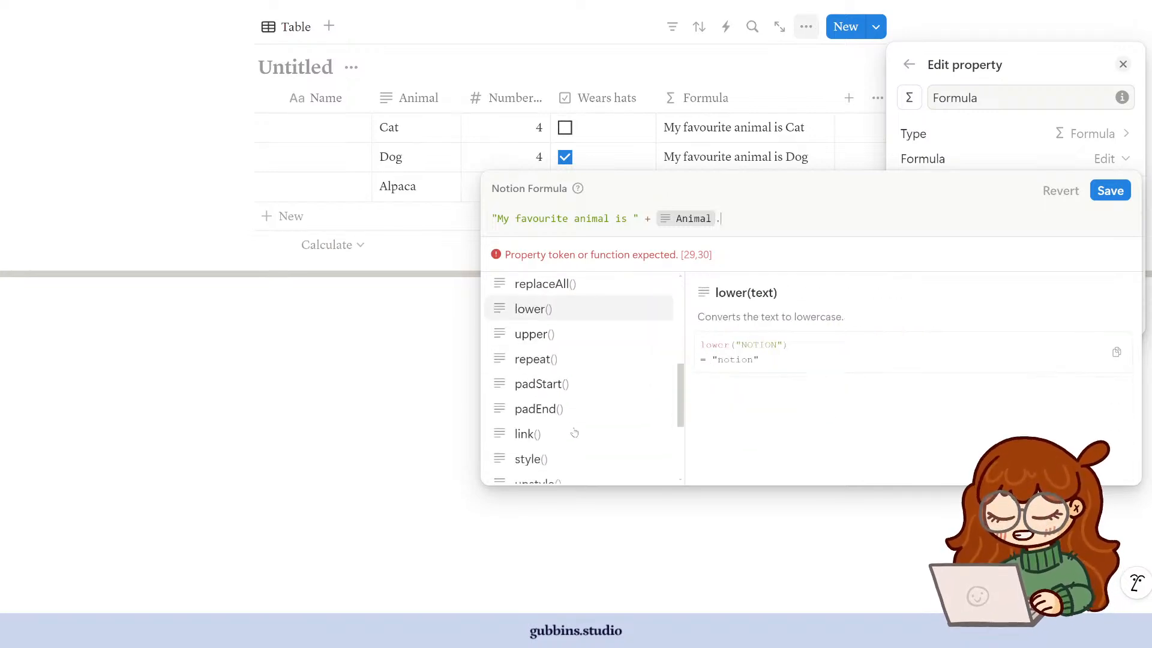
scroll(574, 433, "up", 5)
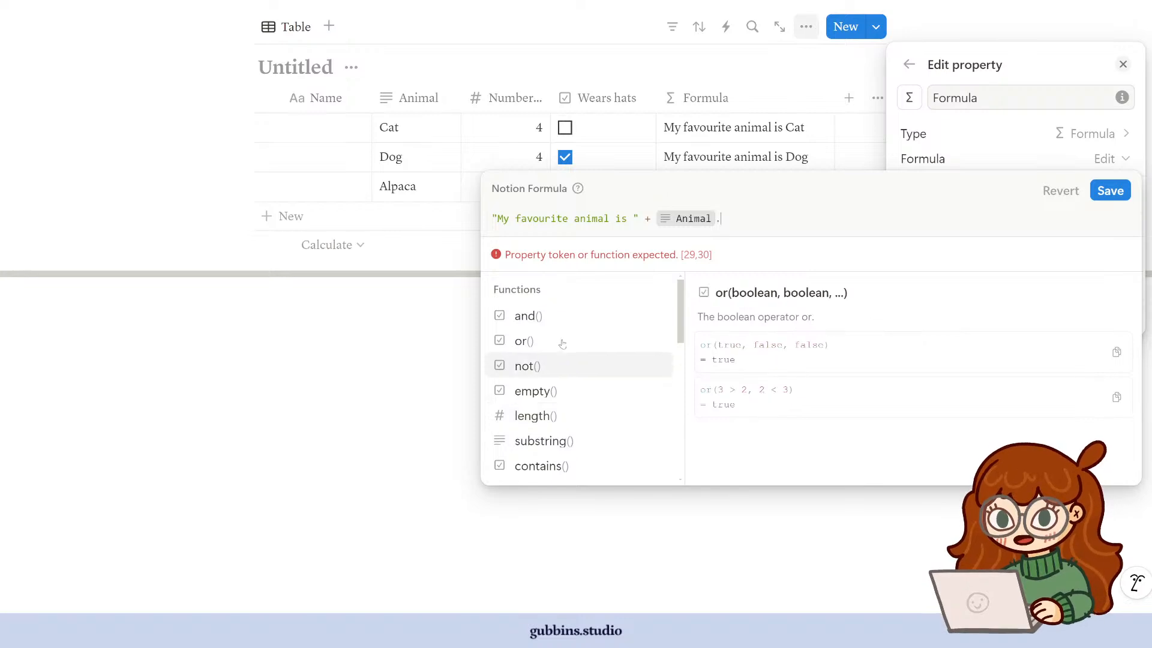
key("BackSpace")
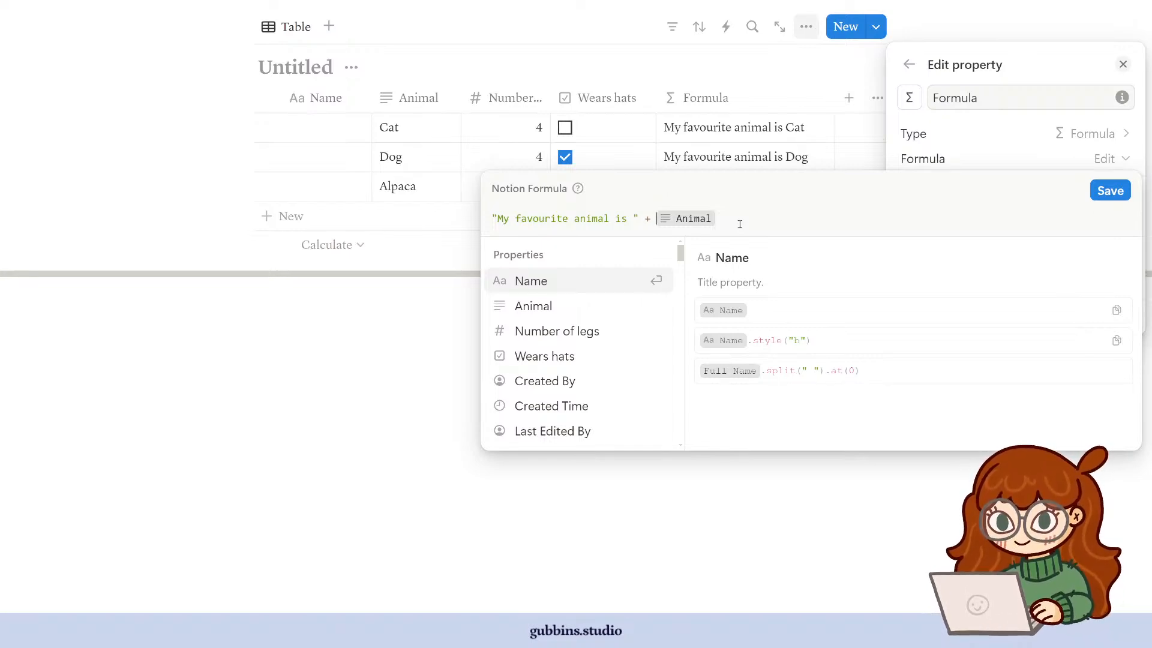
- Delete the Animal property reference after the plus sign in the formula and insert it again
type("thin")
key("ctrl+shift+Left")
key("BackSpace")
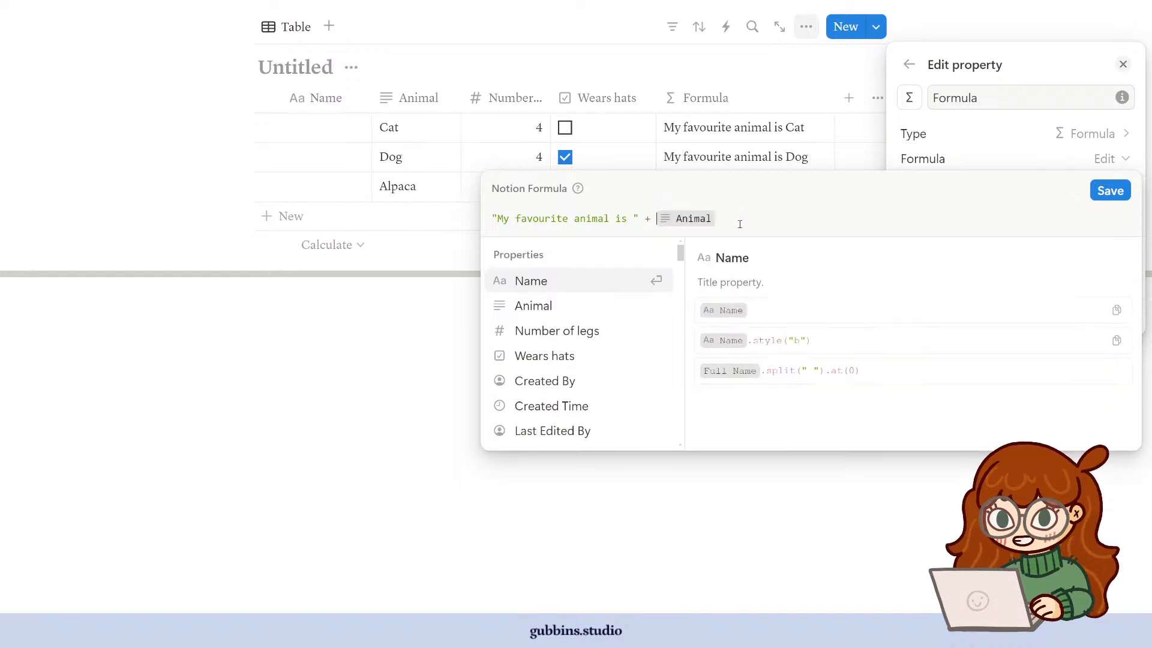
key("BackSpace")
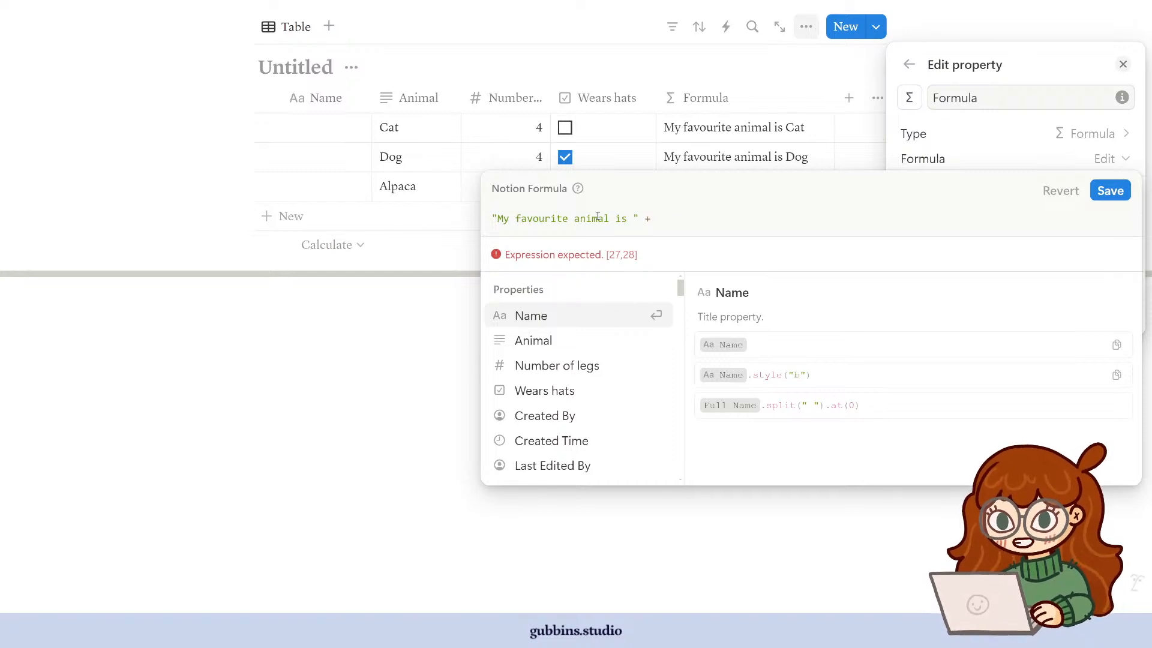
left_click(558, 340)
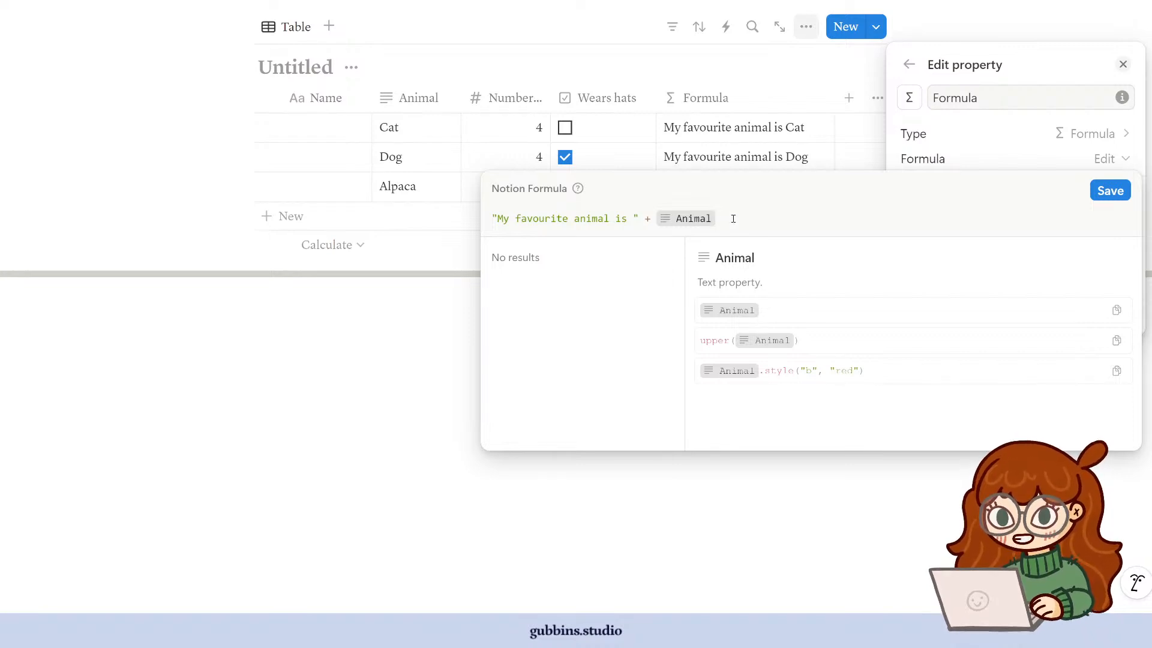
- Replace the Animal property in the formula with lower("DoG") and save it
key("BackSpace")
scroll(571, 386, "down", 10)
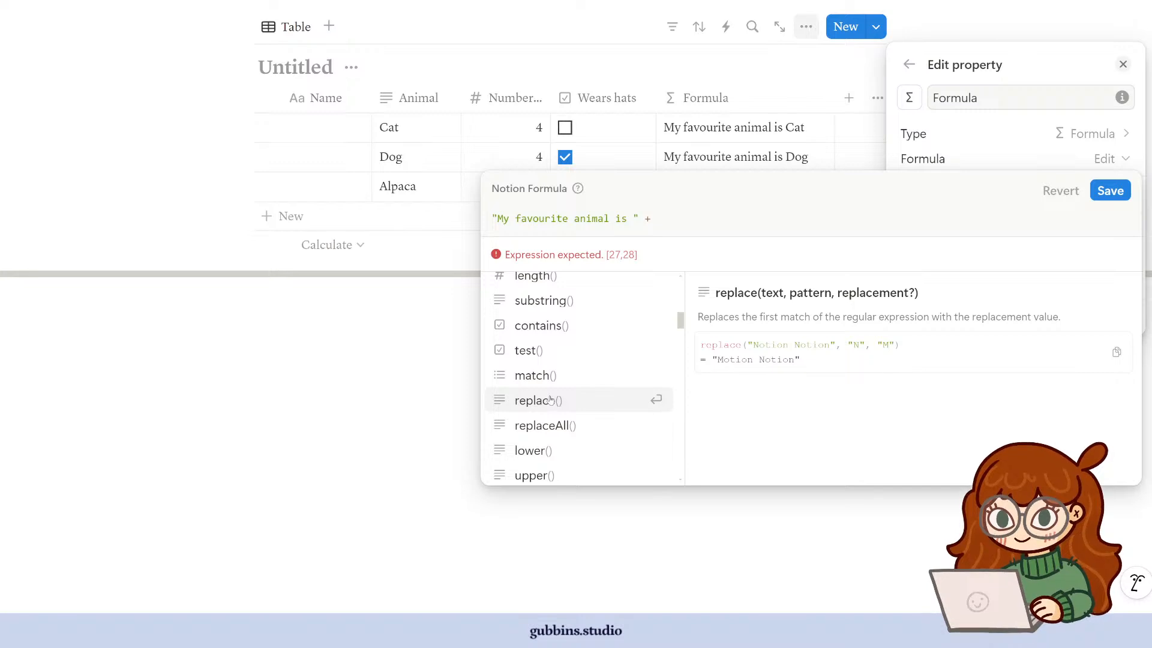
scroll(550, 400, "down", 2)
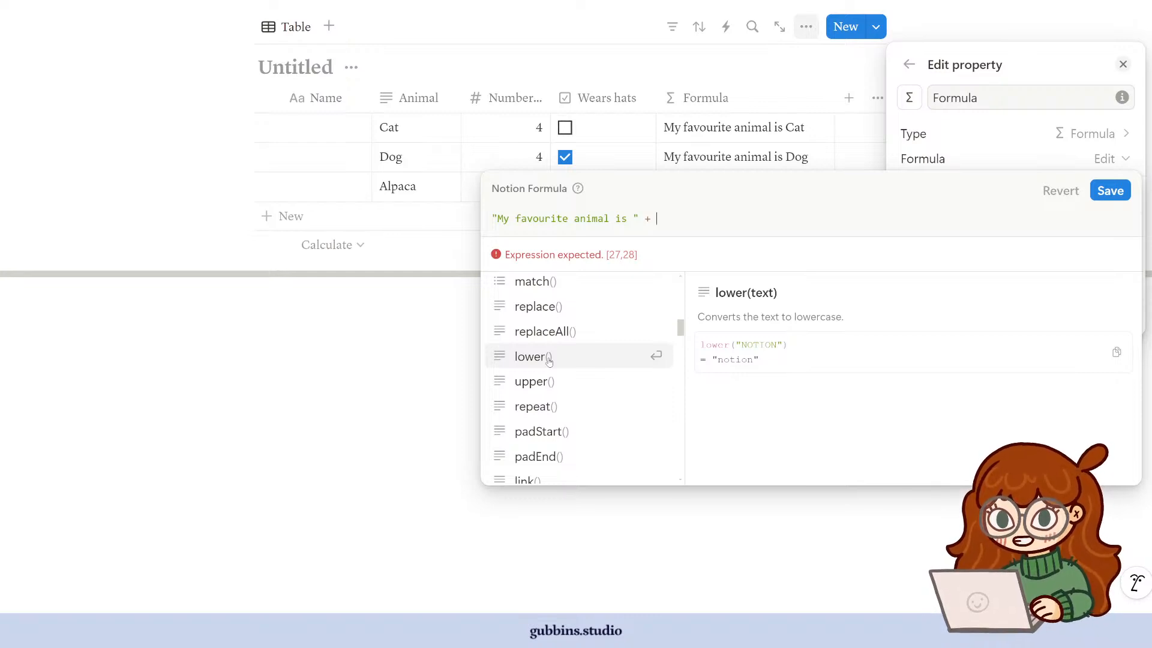
type("lower")
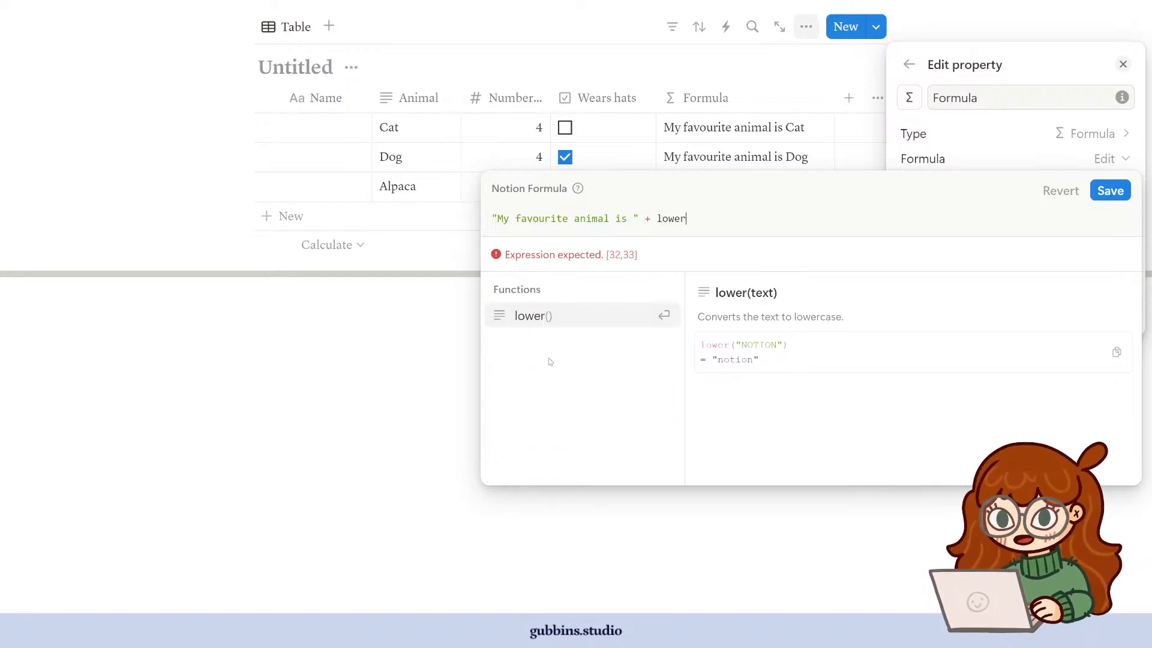
type("(\"\")")
key("Left")
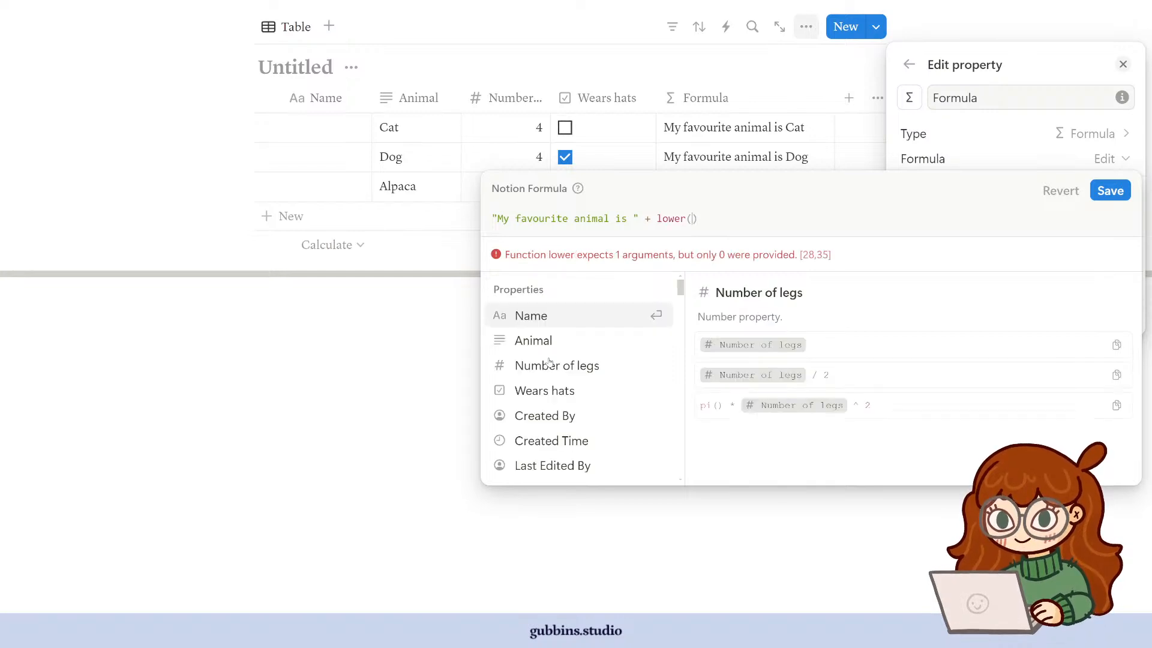
type("\"\"")
key("Left")
type("DoFG")
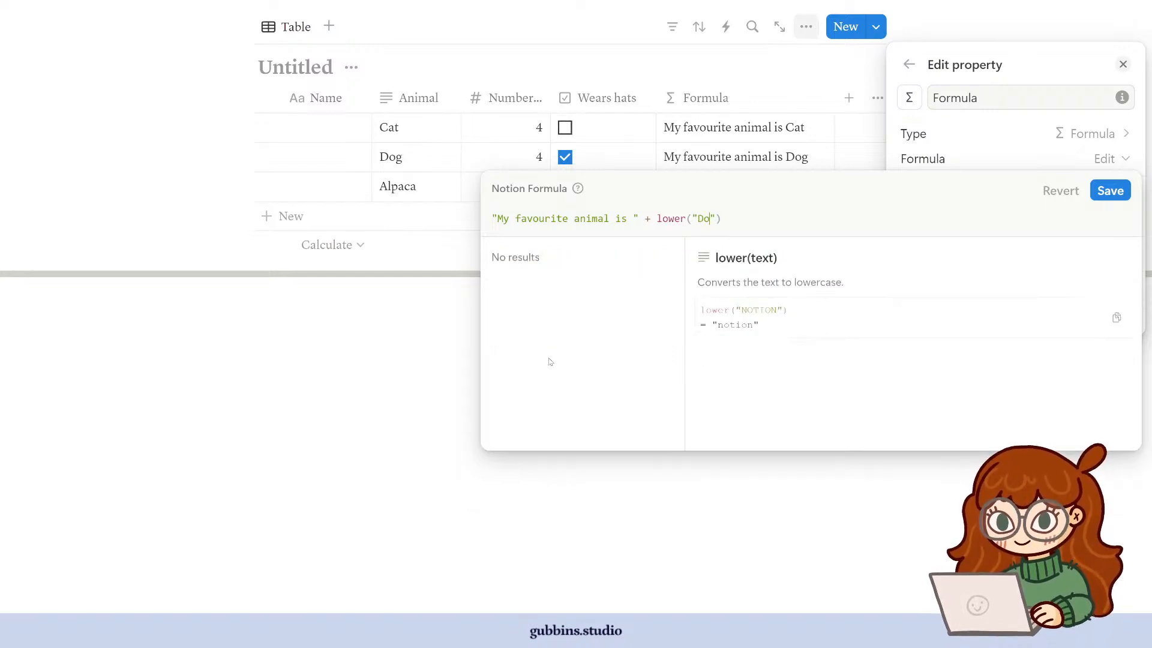
key("BackSpace")
key("BackSpace")
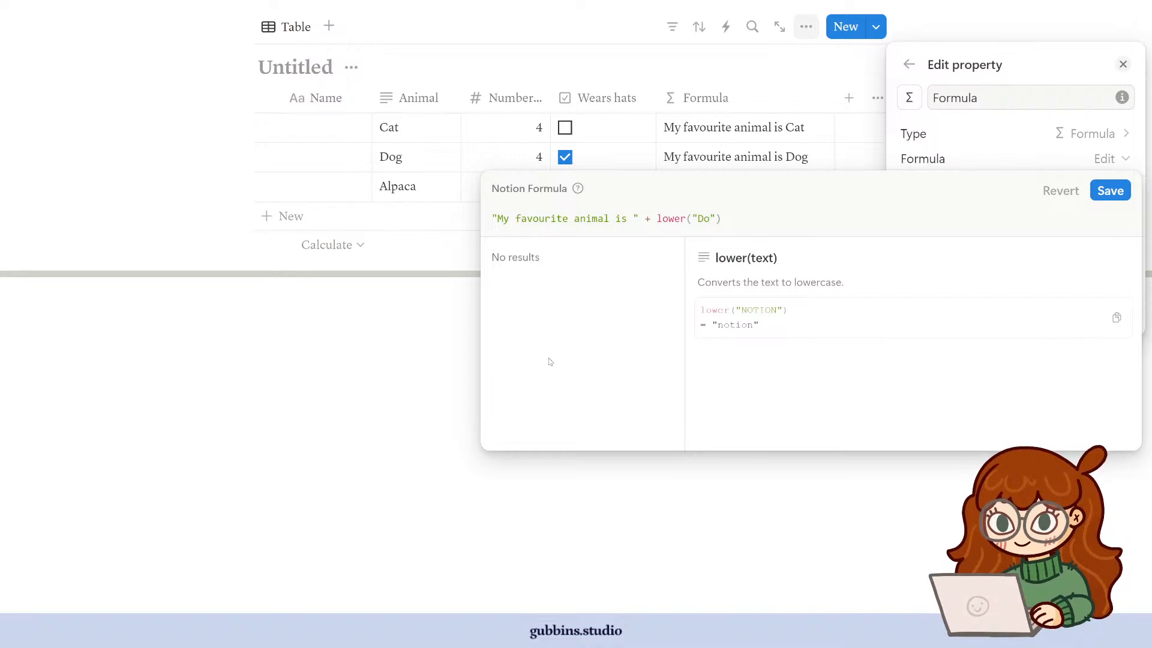
type("G")
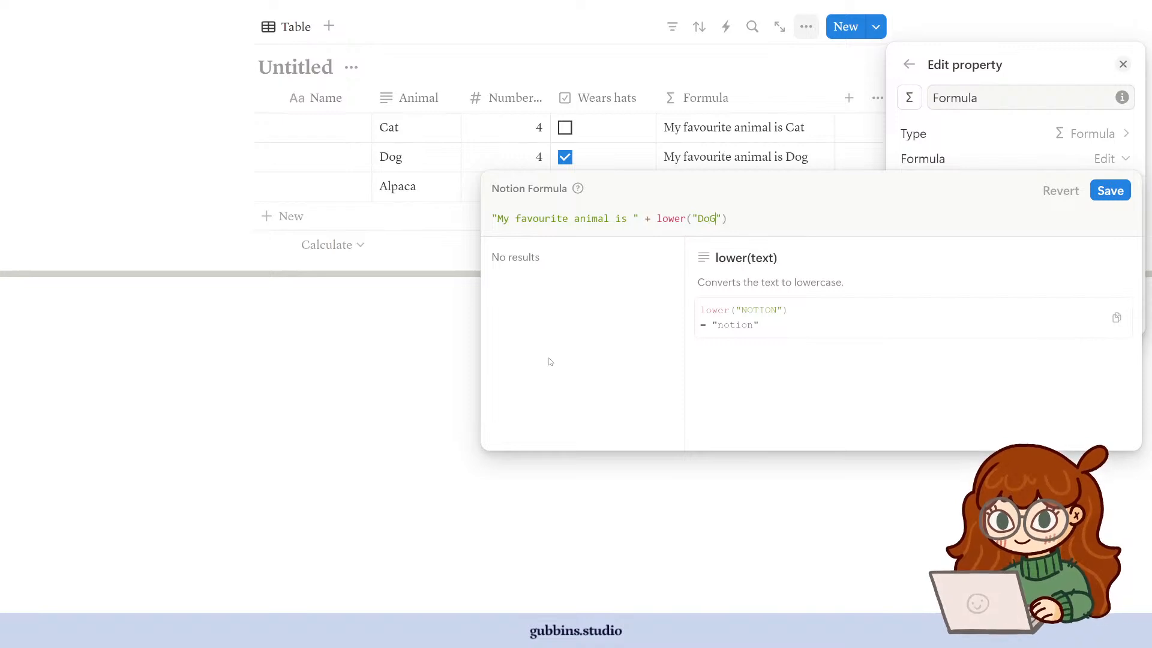
left_click(1111, 191)
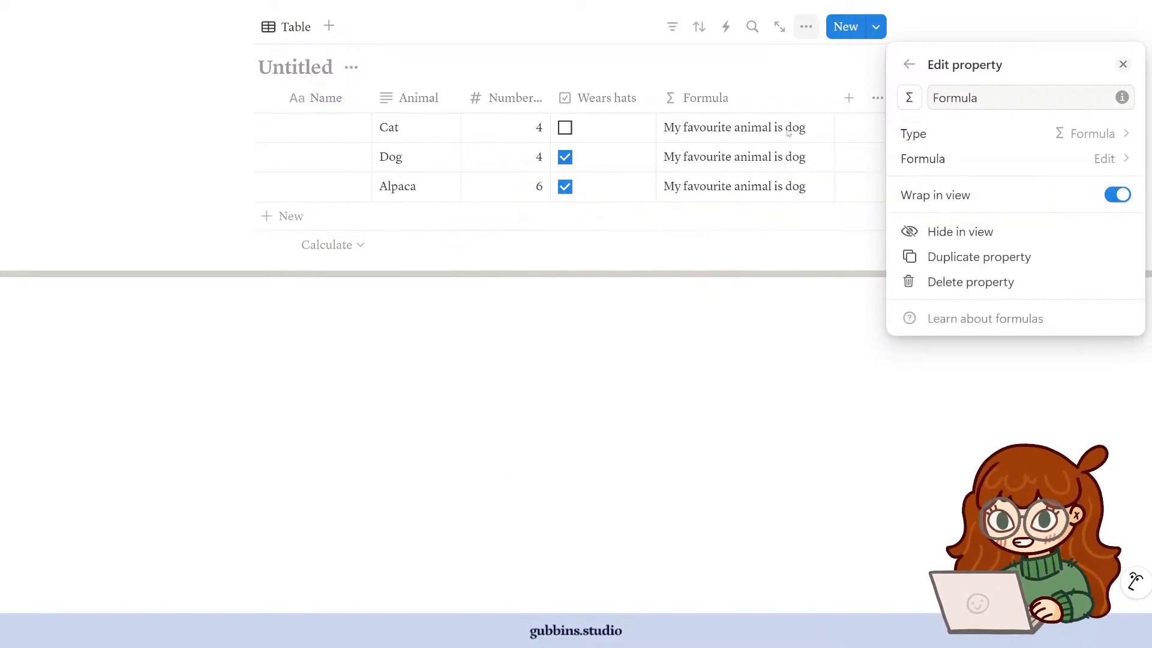
- Replace "DoG" inside the lower() function with the Animal property and save the formula
left_click(1104, 159)
left_click(724, 218)
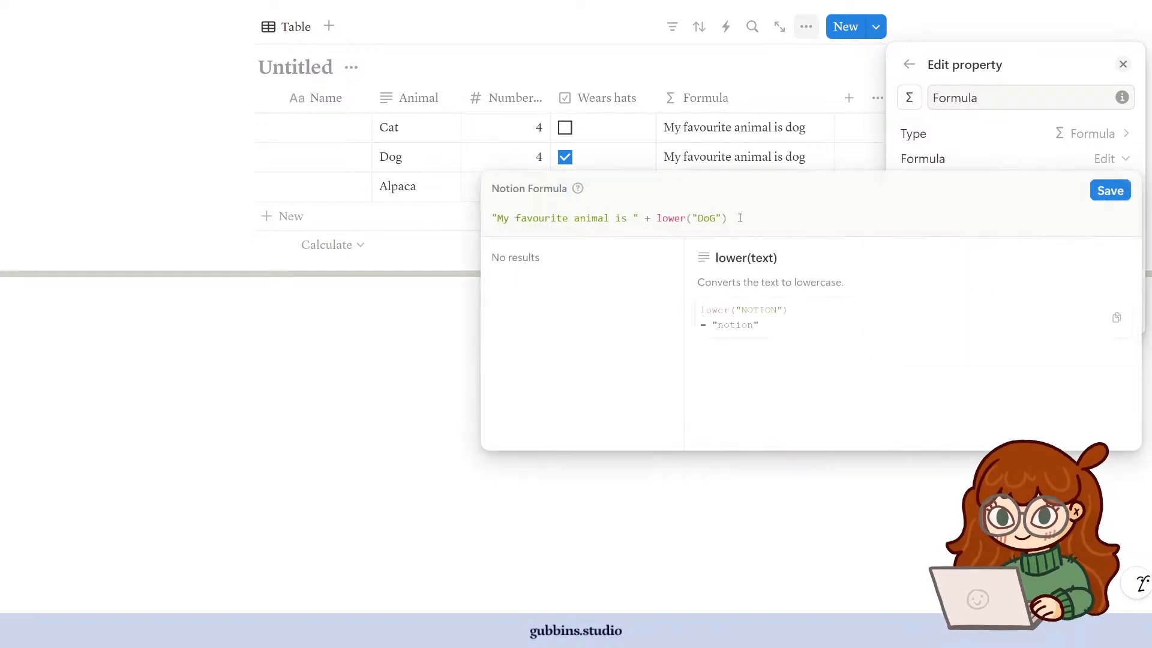
key("BackSpace")
key("BackSpace")
key("BackSpace")
key("BackSpace")
key("BackSpace")
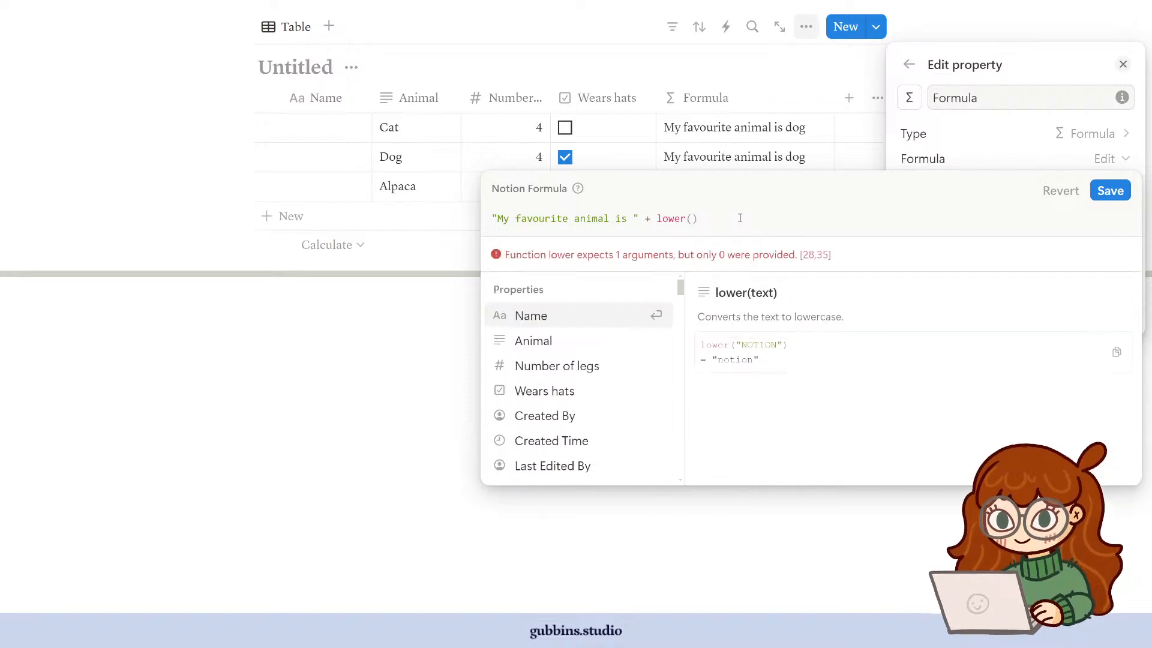
left_click(592, 340)
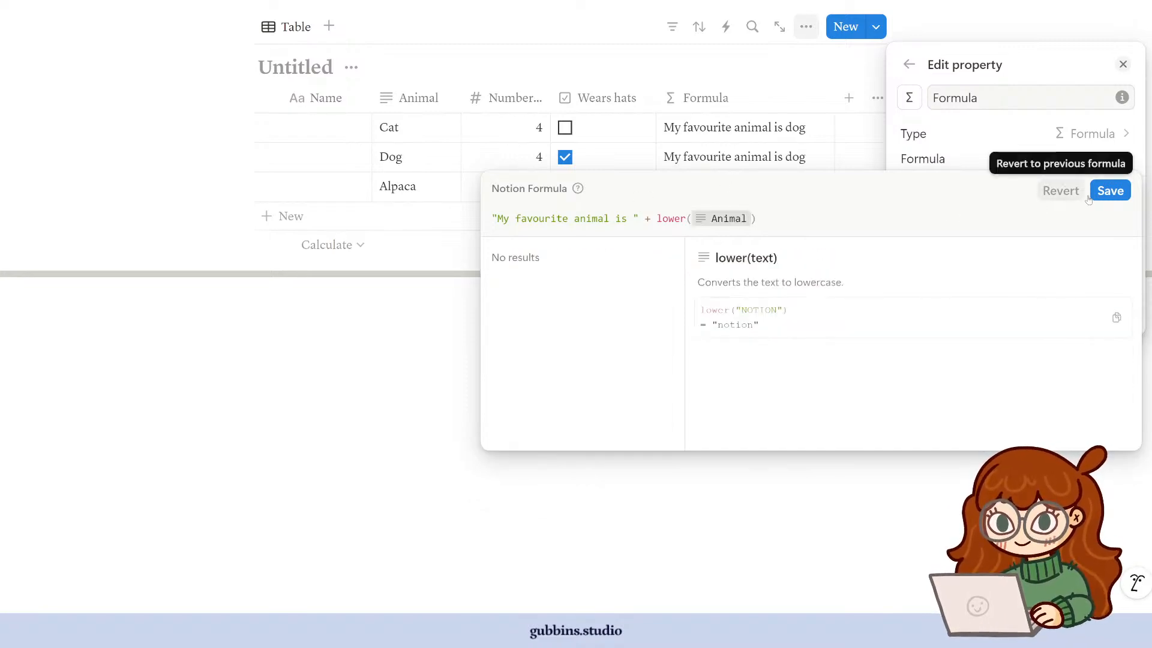
left_click(1107, 191)
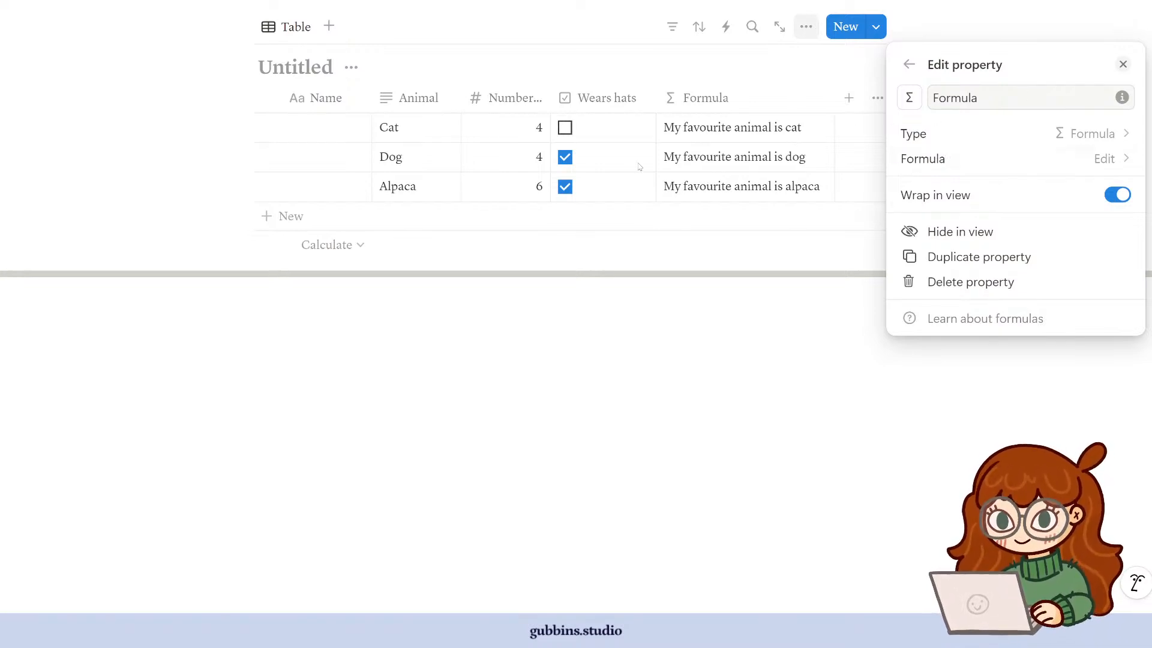
- Reopen the saved formula and examine the listed properties and functions, such as link(), style(), unstyle() and multiply()
left_click(1114, 159)
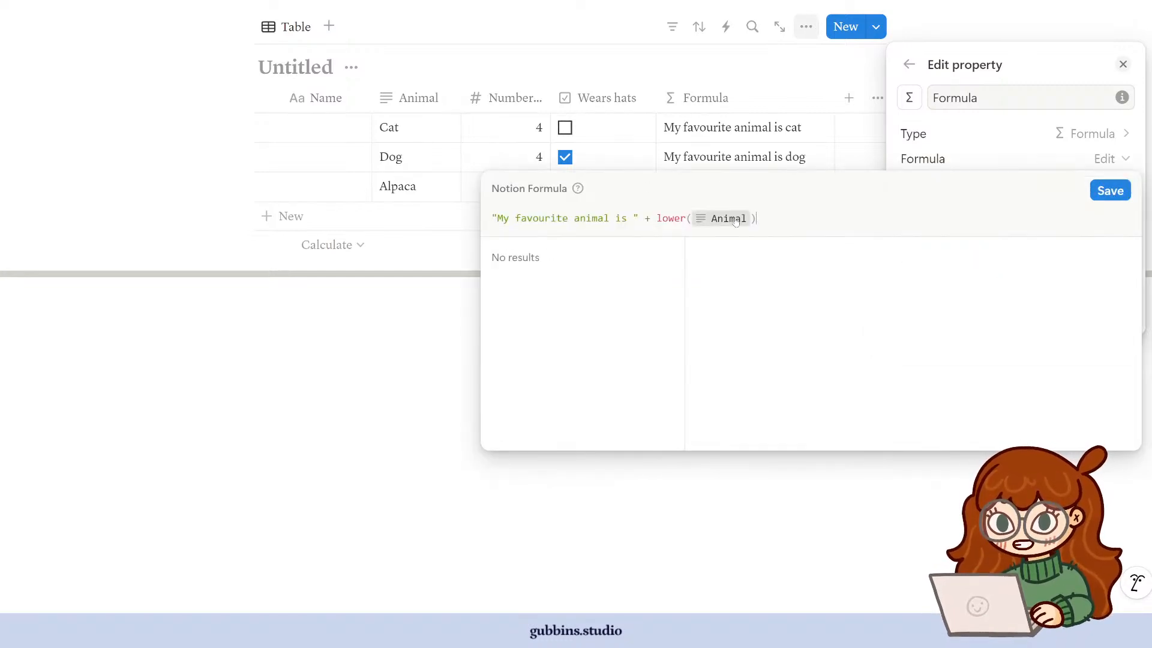
left_click(667, 219)
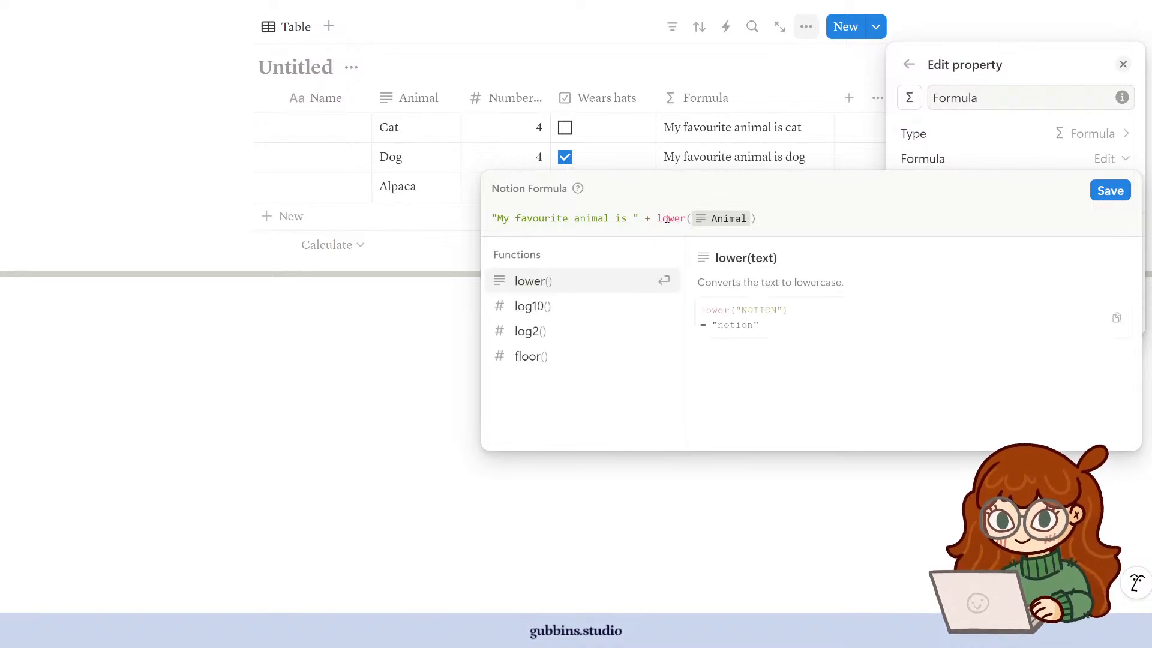
left_click(789, 217)
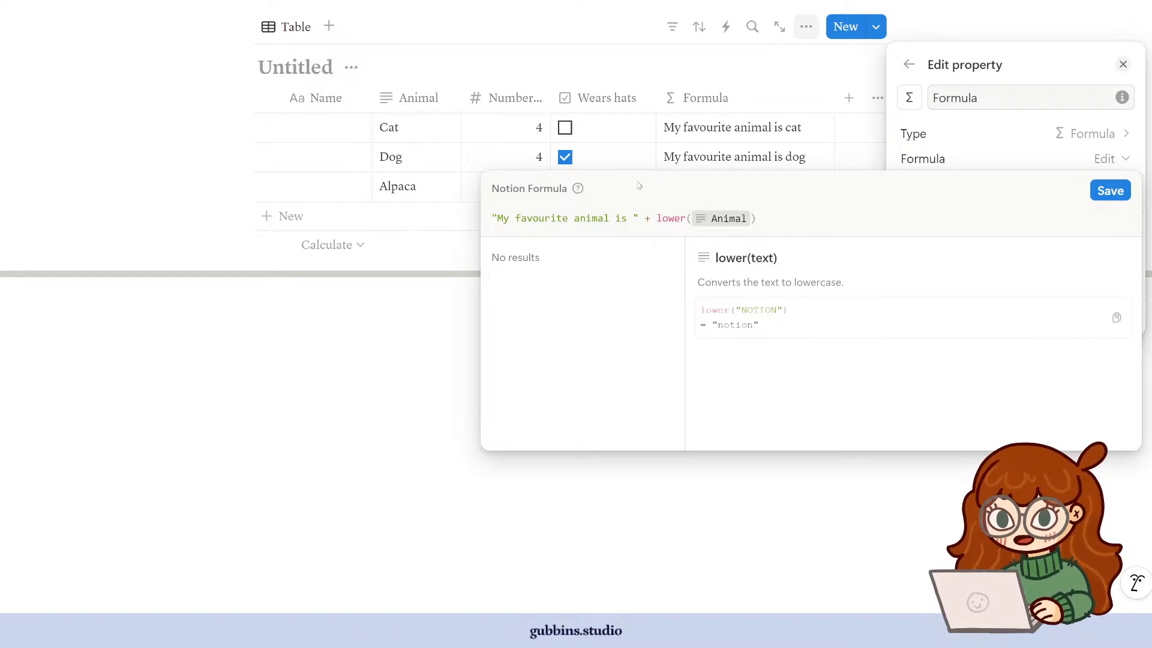
scroll(575, 384, "down", 15)
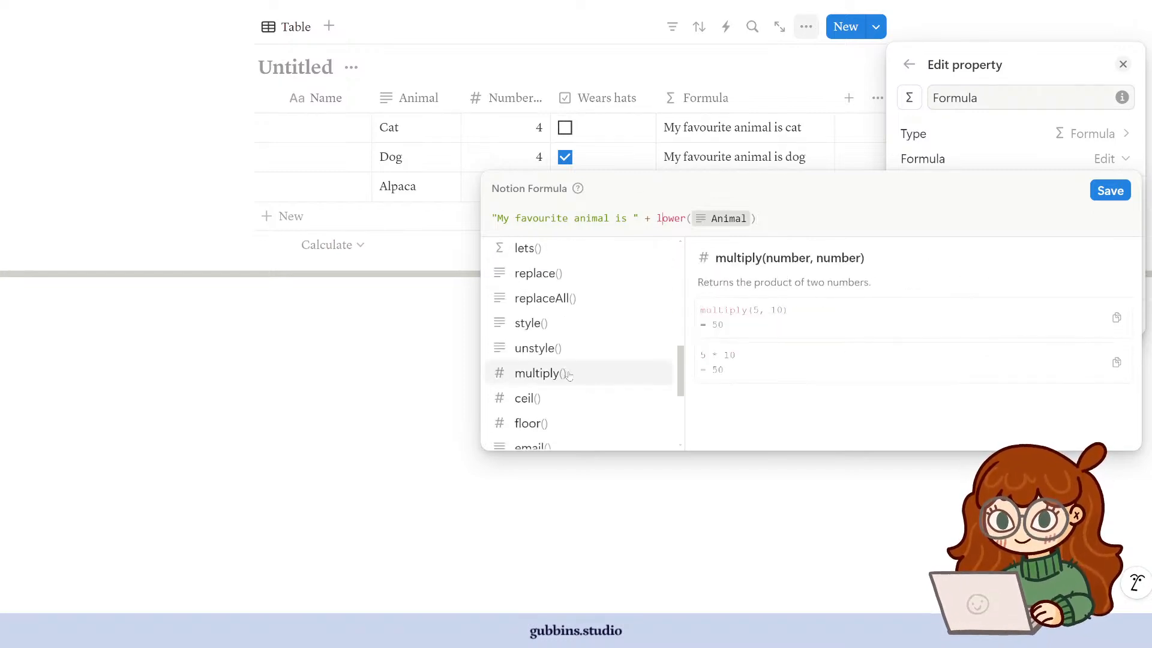
scroll(549, 390, "up", 5)
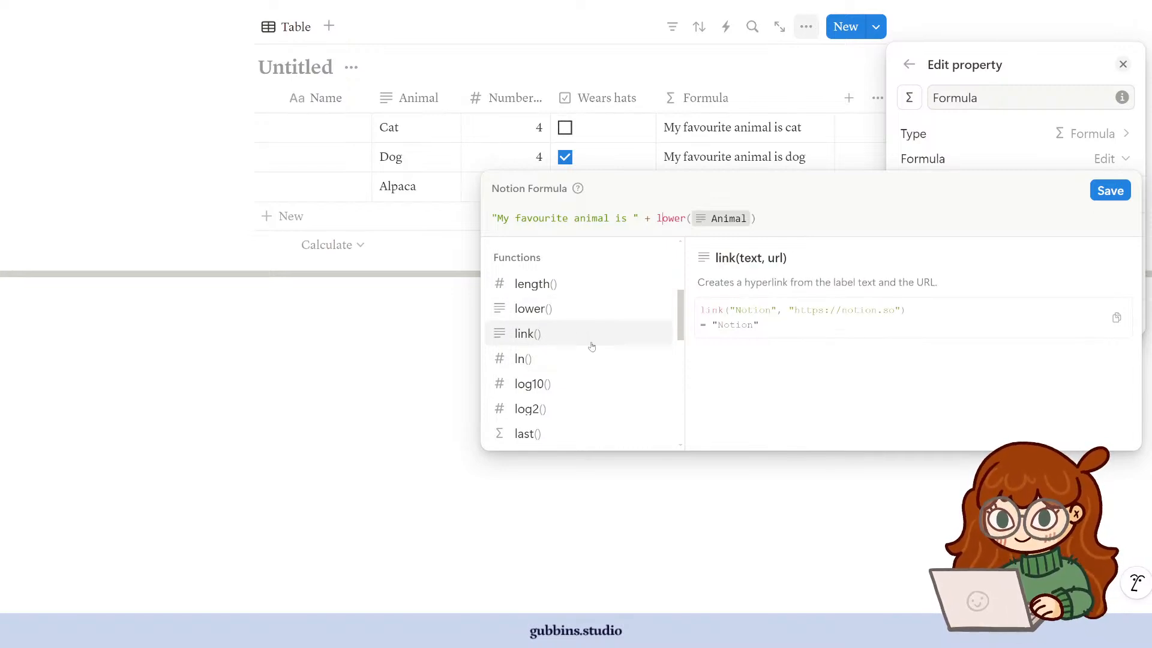
scroll(570, 372, "down", 1)
scroll(571, 384, "down", 5)
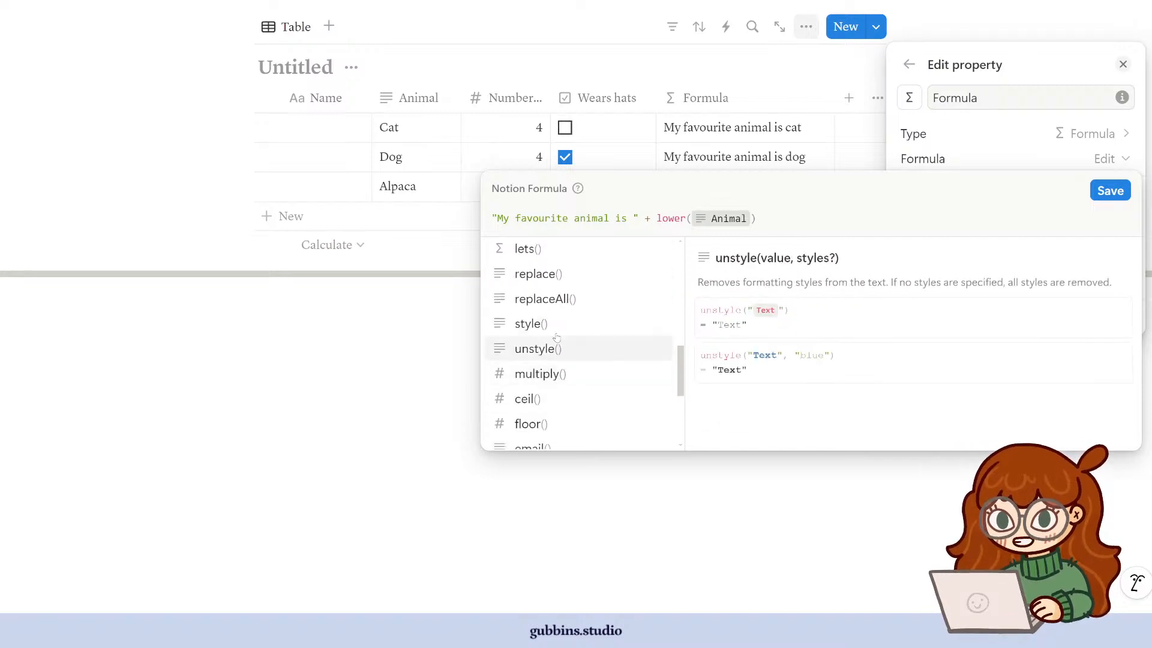
scroll(600, 359, "up", 8)
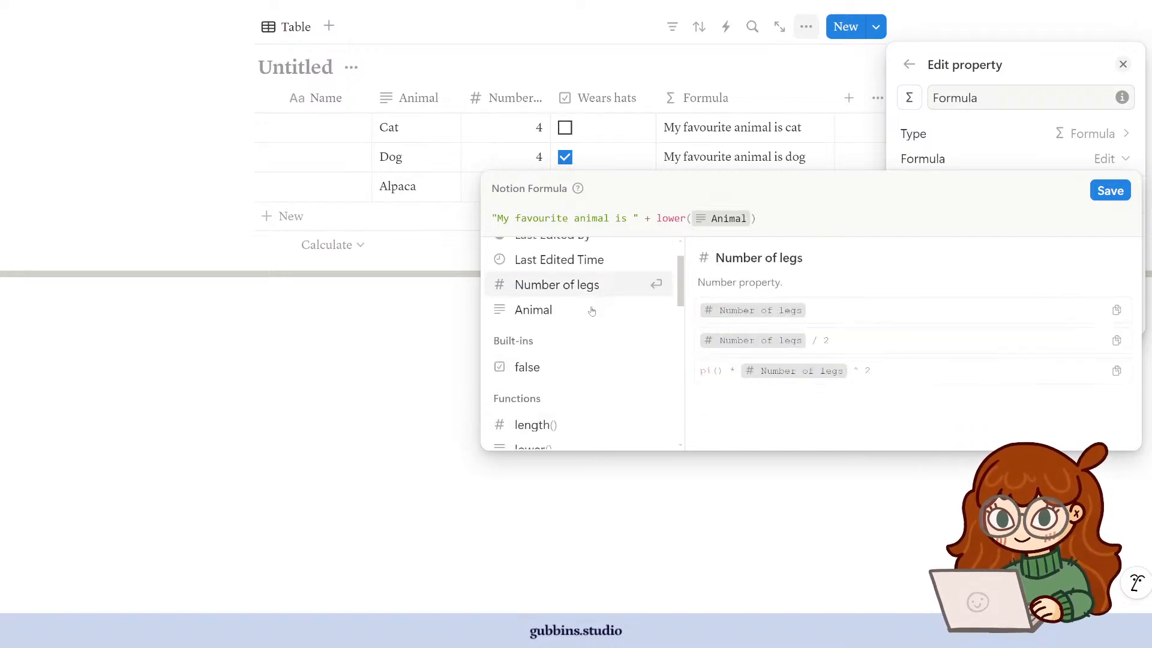
scroll(600, 288, "up", 2)
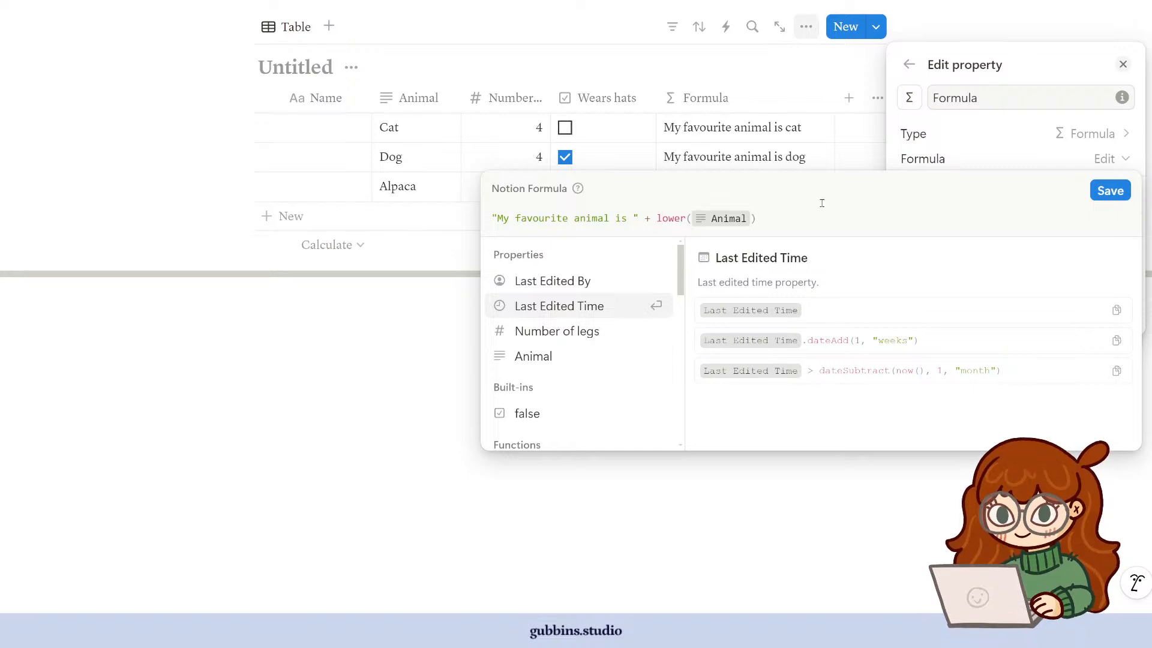
- Replace the Animal property inside the formula's lower() function with the Number of legs property
left_click(782, 222)
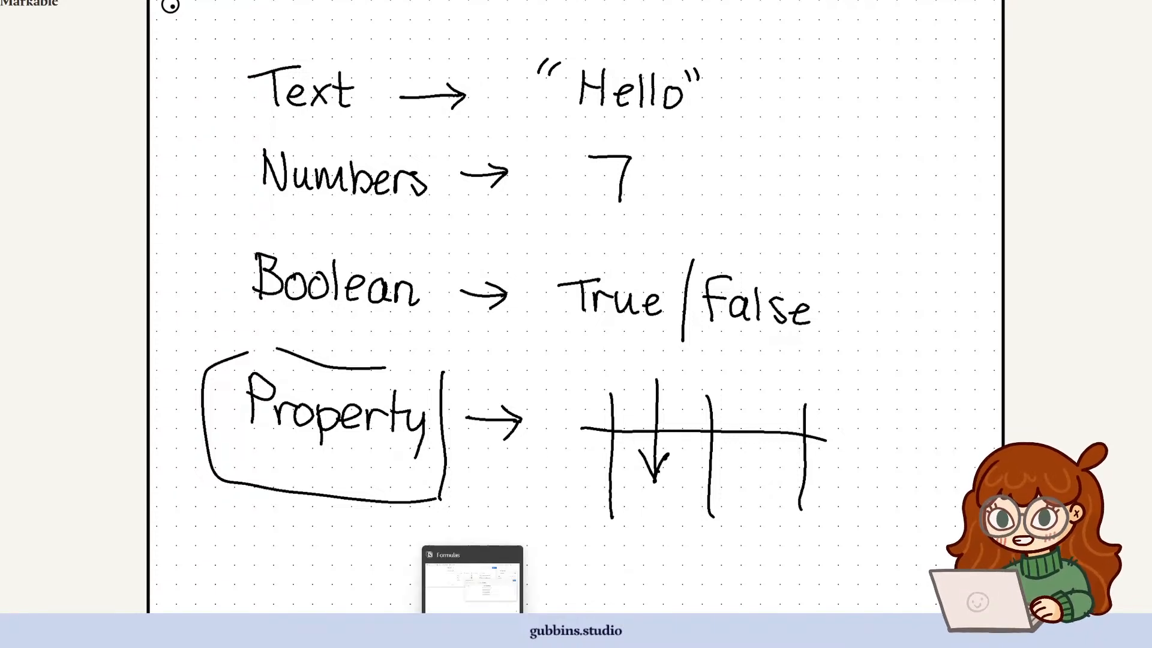
left_click(473, 631)
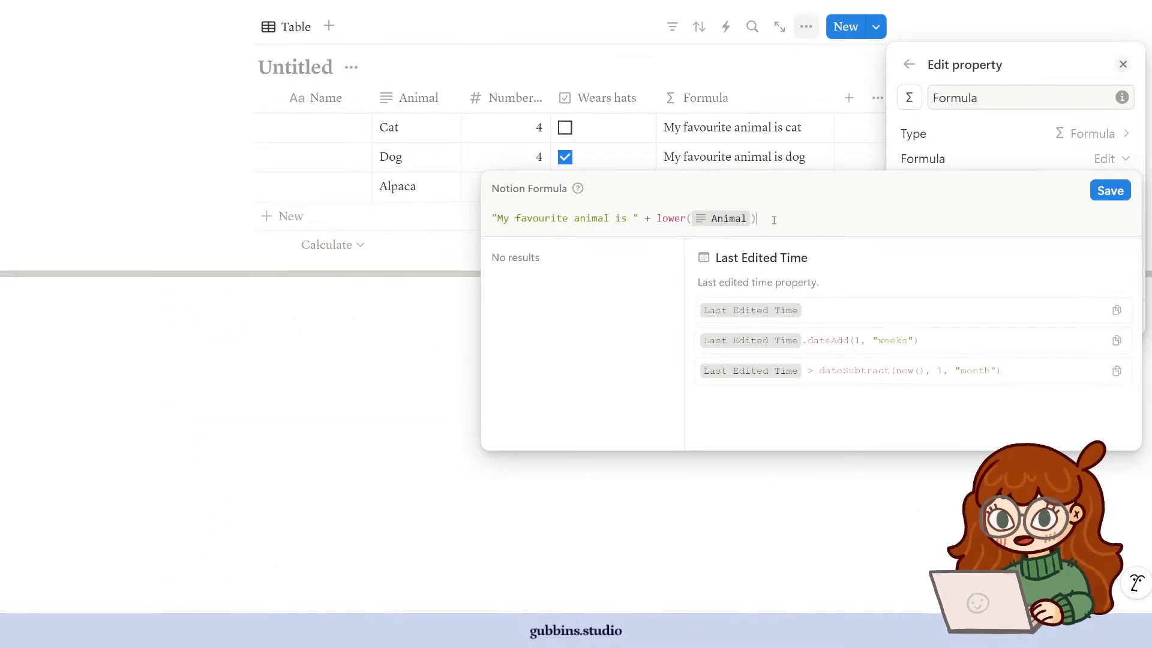
key("BackSpace")
key("BackSpace")
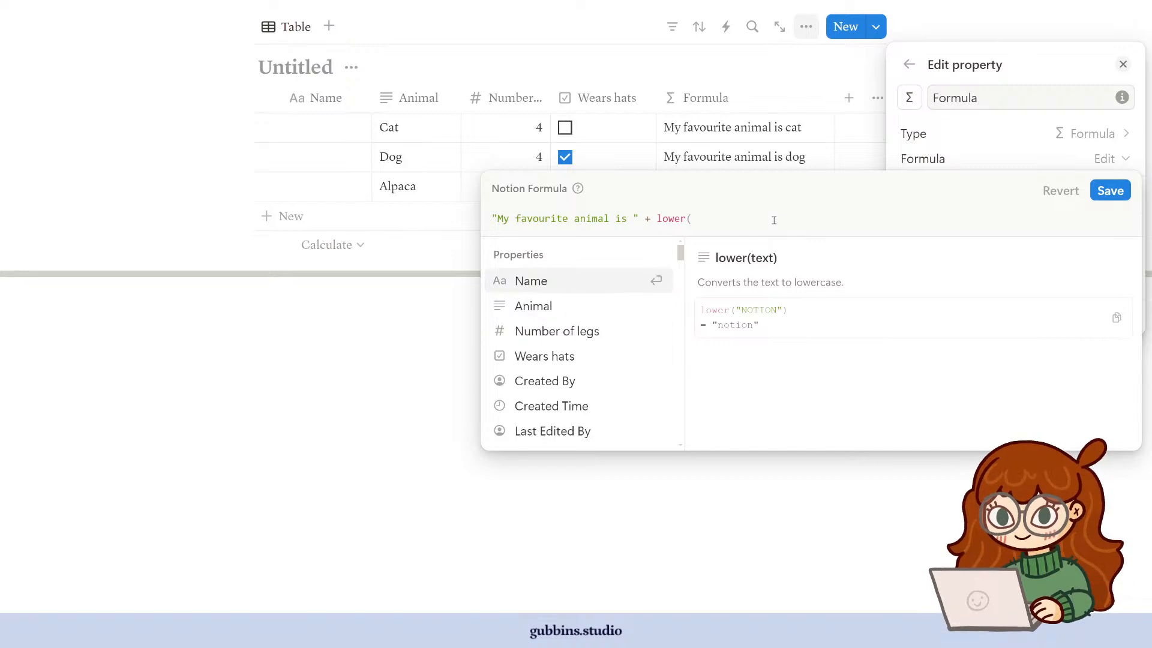
left_click(608, 364)
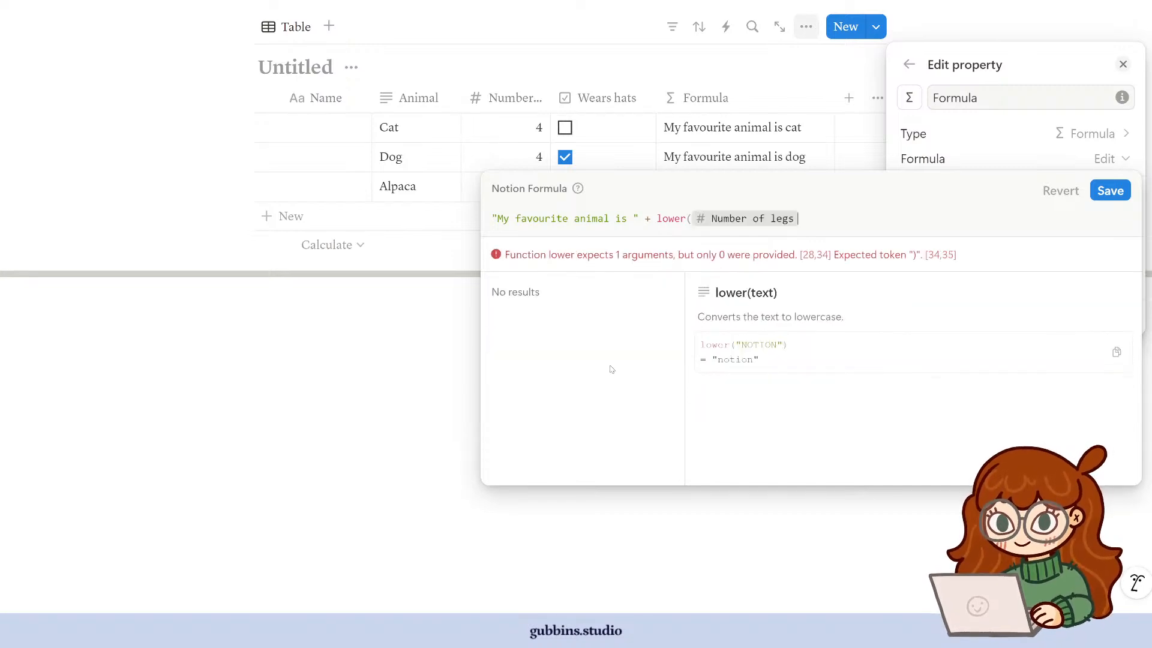
type(")")
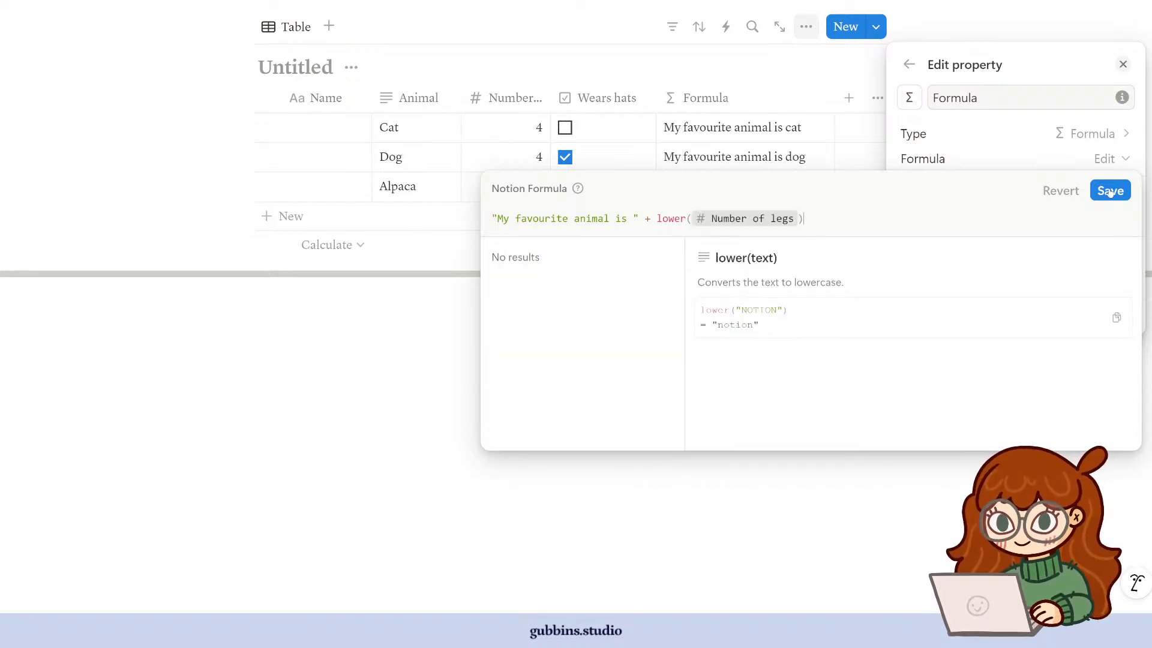
- Remove the lower() function from around the Number of legs property and save the formula
left_click_drag(805, 221, 655, 219)
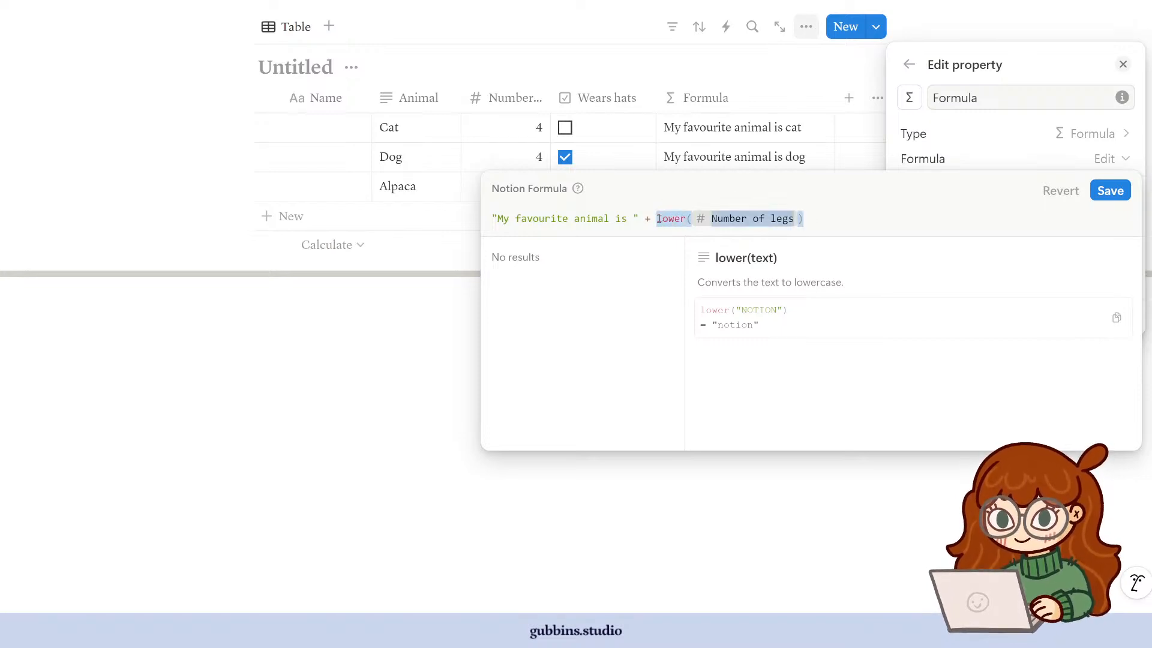
left_click(676, 220)
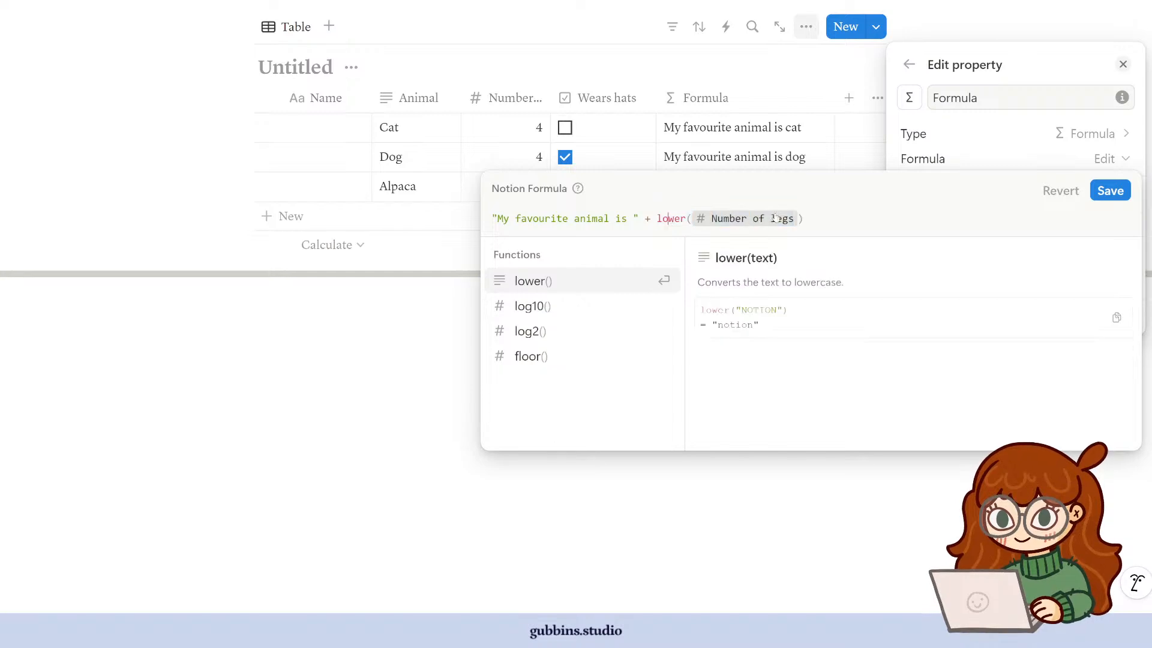
left_click(832, 216)
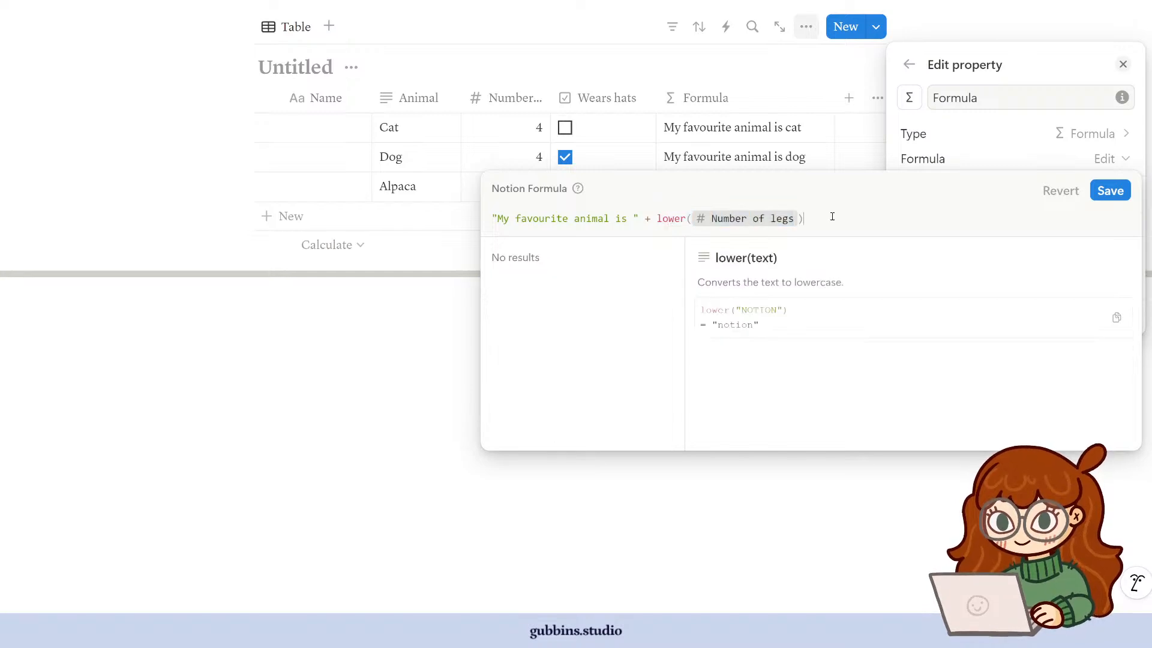
left_click(690, 221)
key("BackSpace")
key("BackSpace")
key("BackSpace")
key("BackSpace")
key("BackSpace")
key("BackSpace")
key("BackSpace")
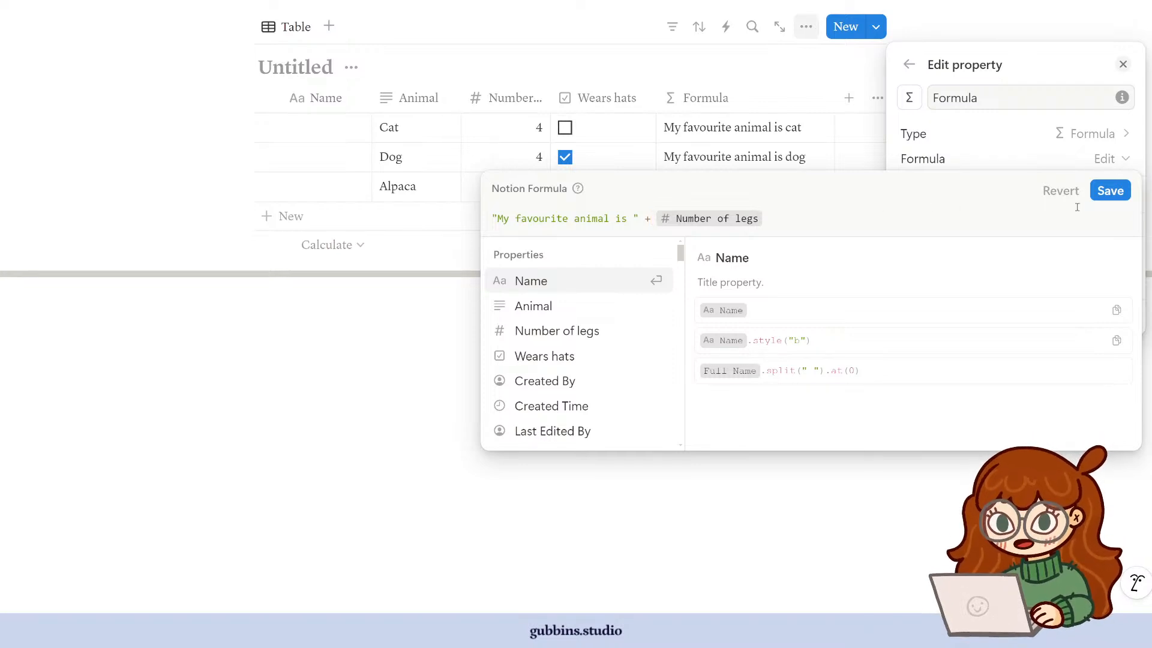
left_click(1110, 192)
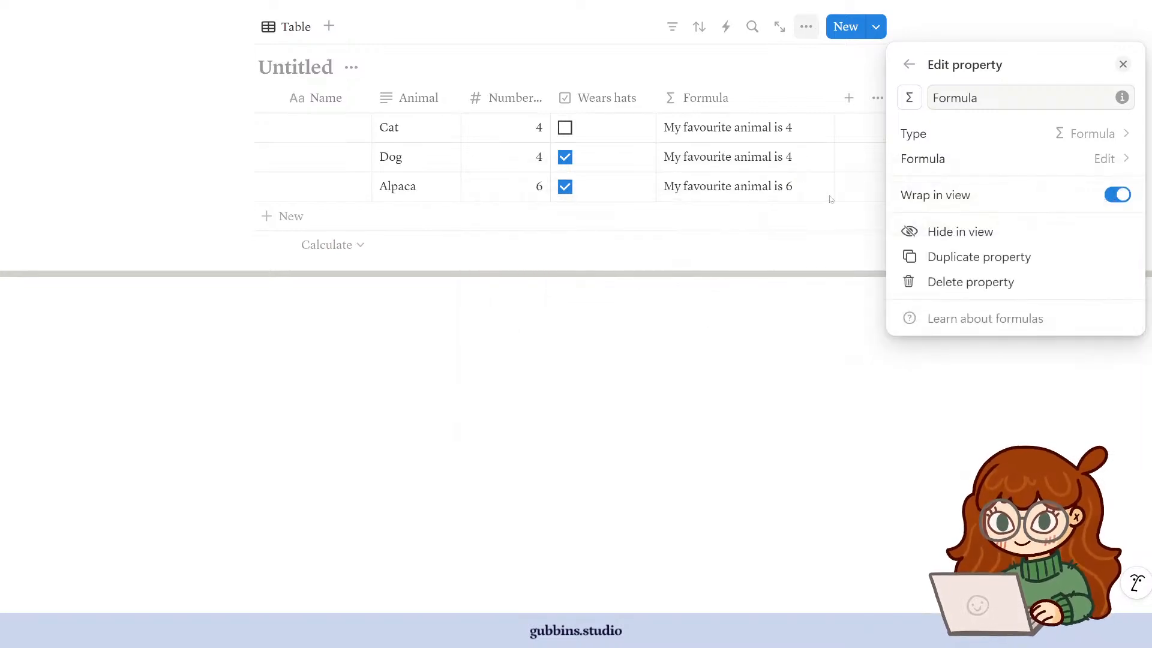
- Delete the Number of legs property after the plus sign in the formula and look through the available functions before closing the editor
left_click(1074, 163)
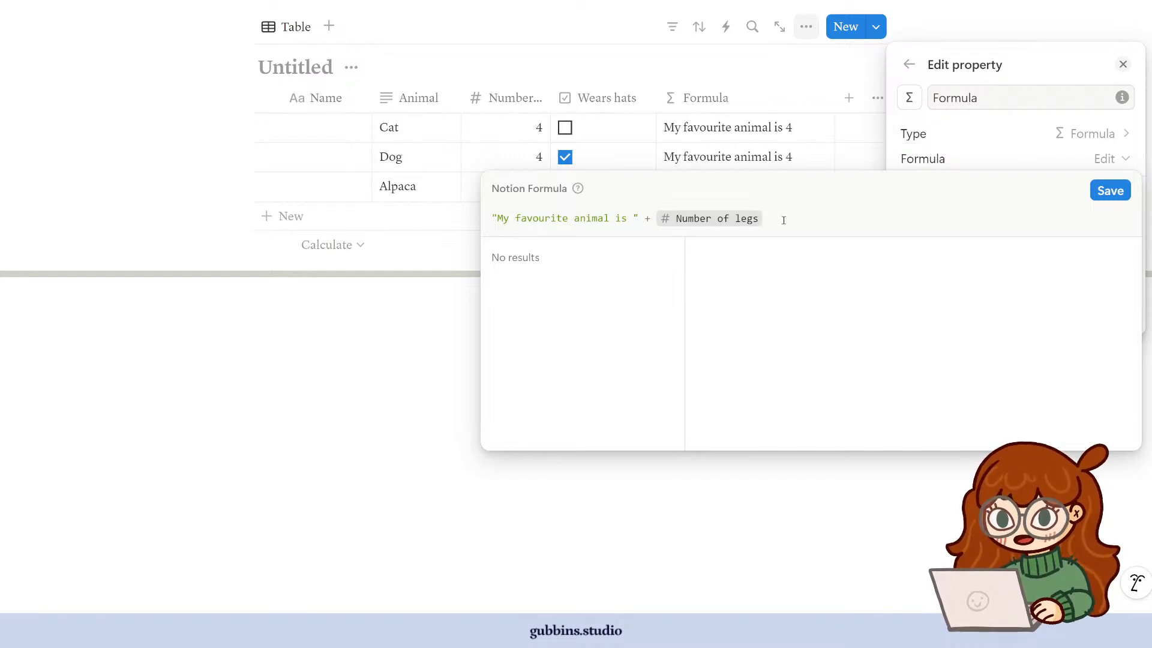
key("BackSpace")
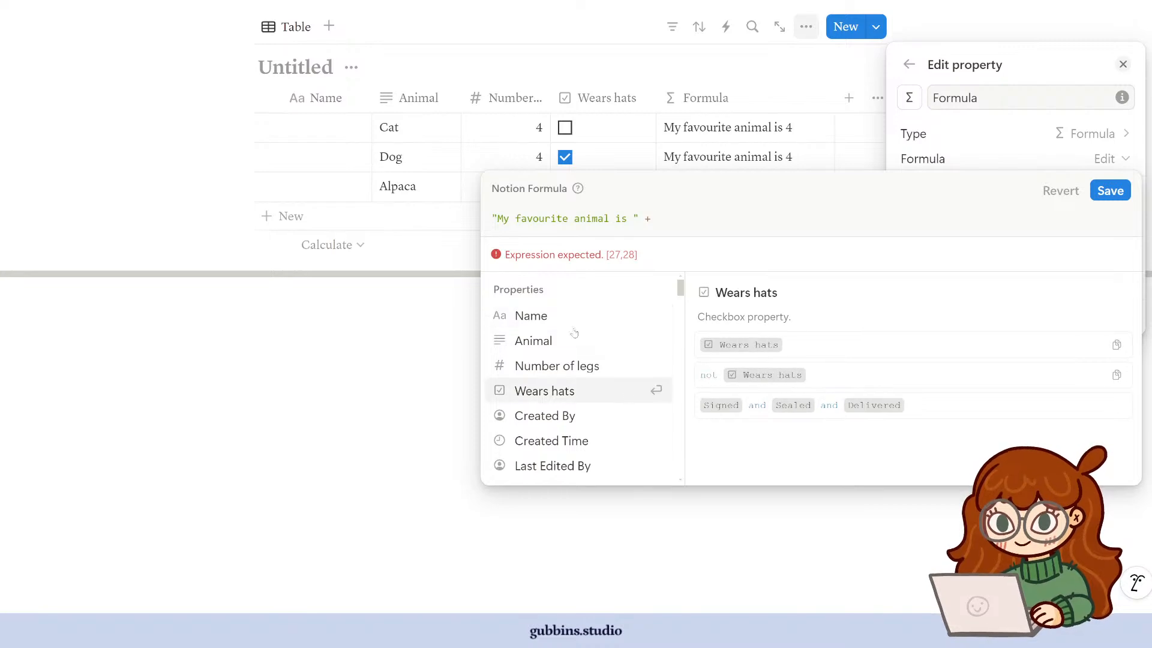
scroll(609, 396, "down", 6)
scroll(612, 402, "down", 5)
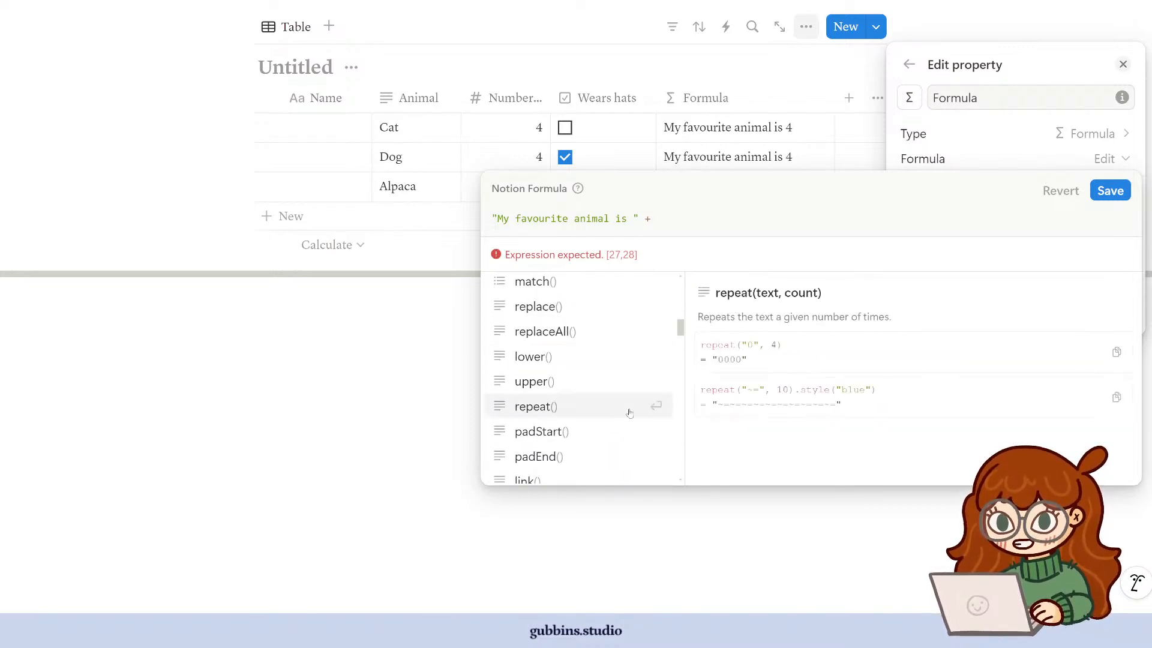
scroll(586, 390, "up", 2)
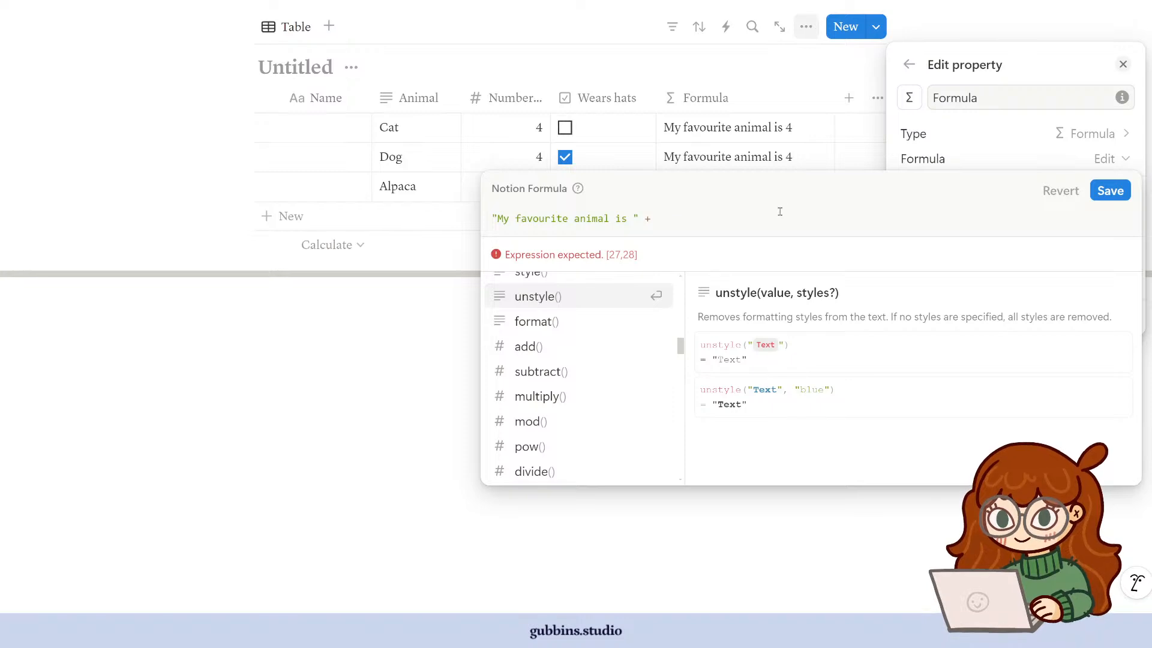
scroll(571, 437, "up", 5)
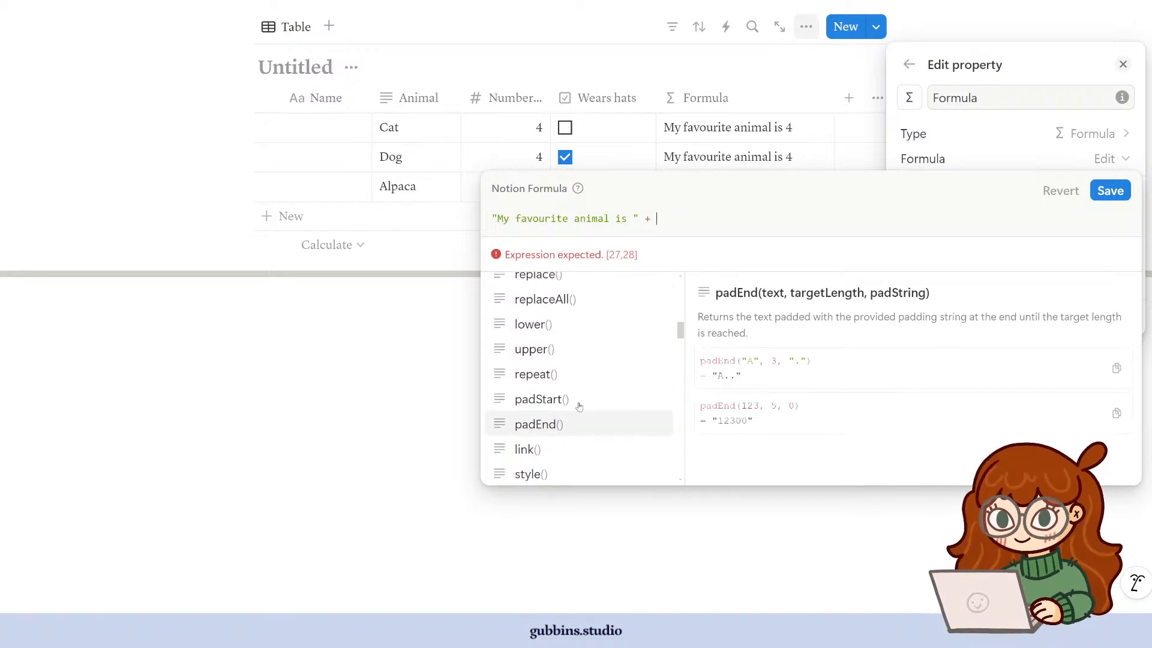
scroll(513, 347, "up", 3)
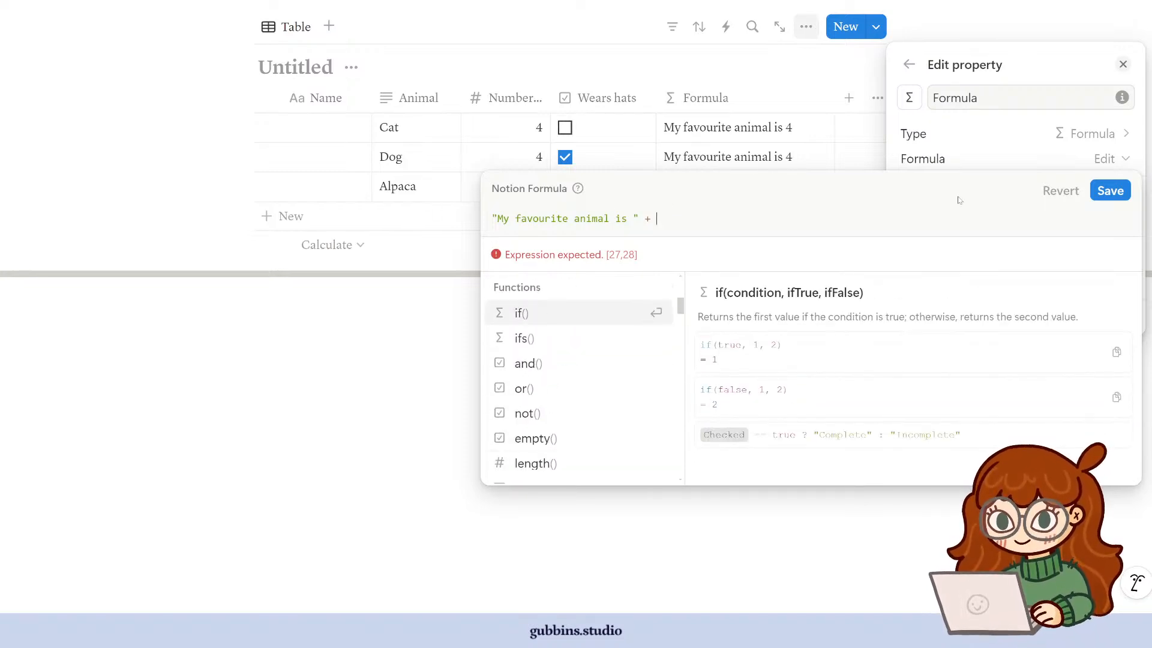
left_click(381, 375)
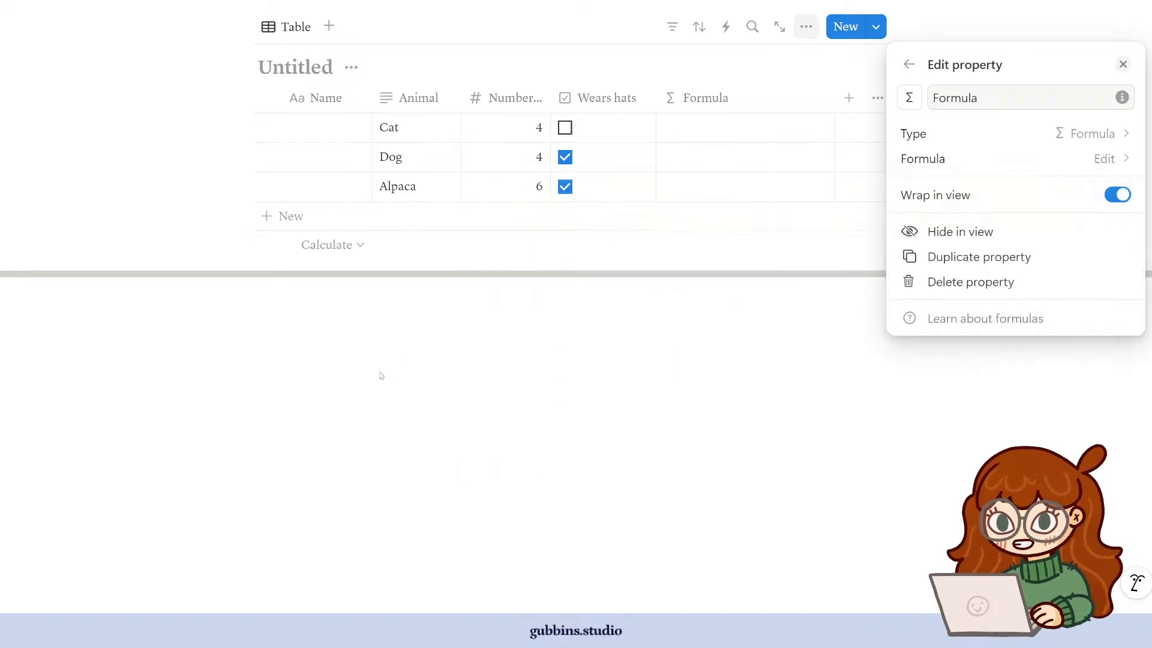
left_click(440, 486)
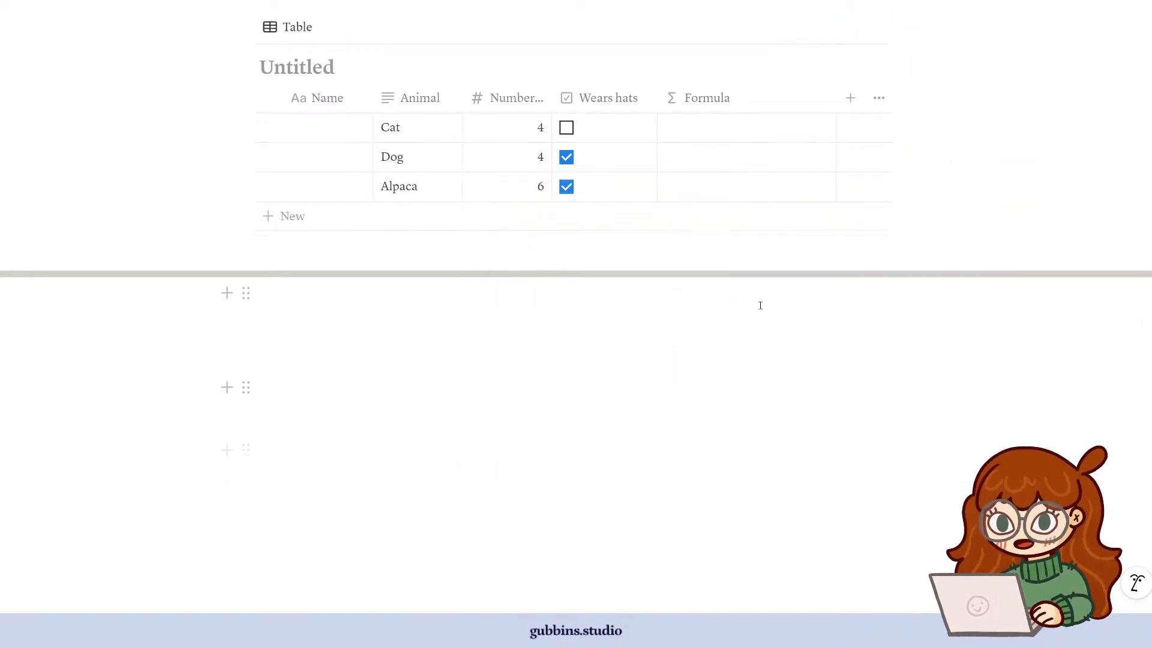
- Open the animal database as a full page and add a Gallery view
scroll(758, 306, "up", 3)
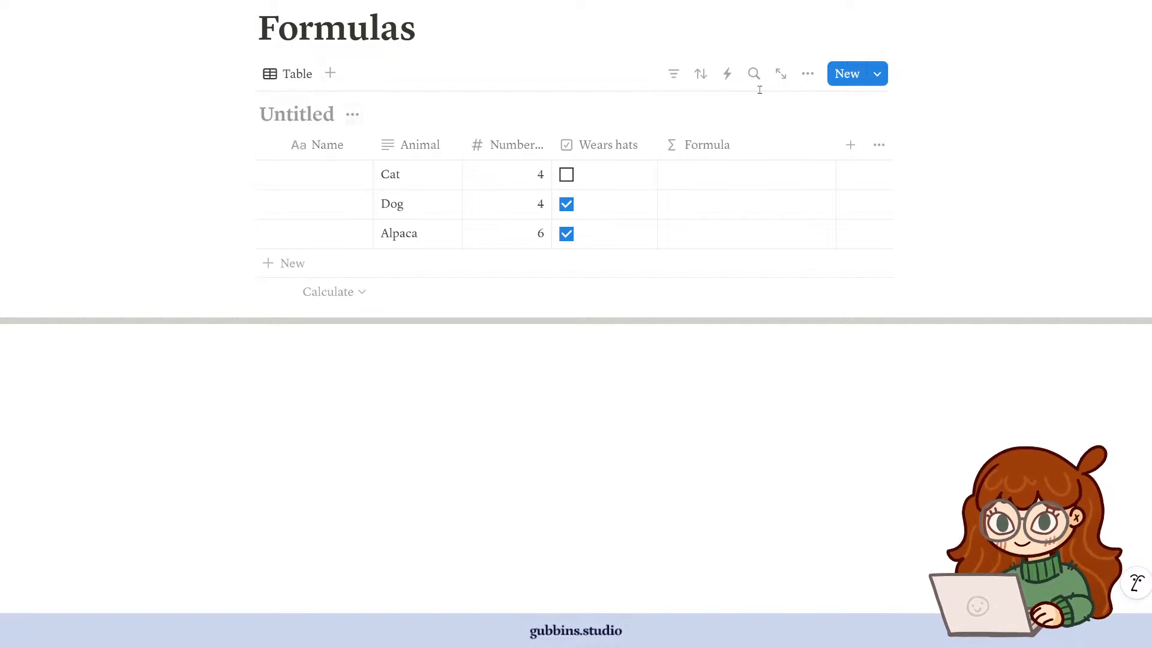
left_click(781, 74)
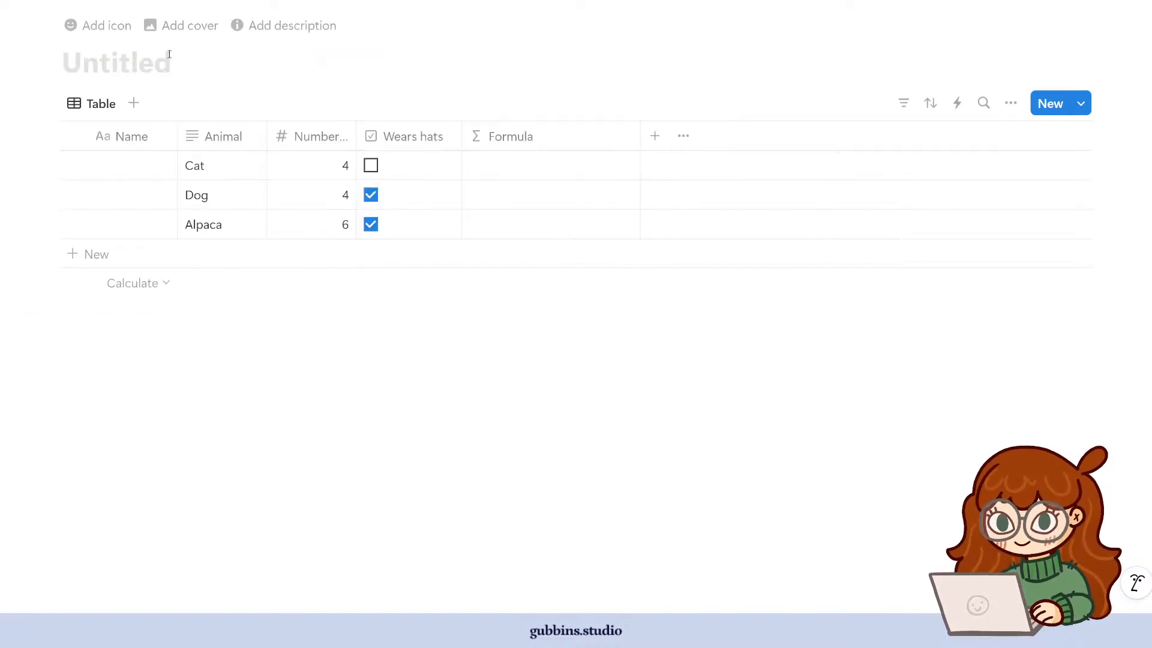
left_click(134, 103)
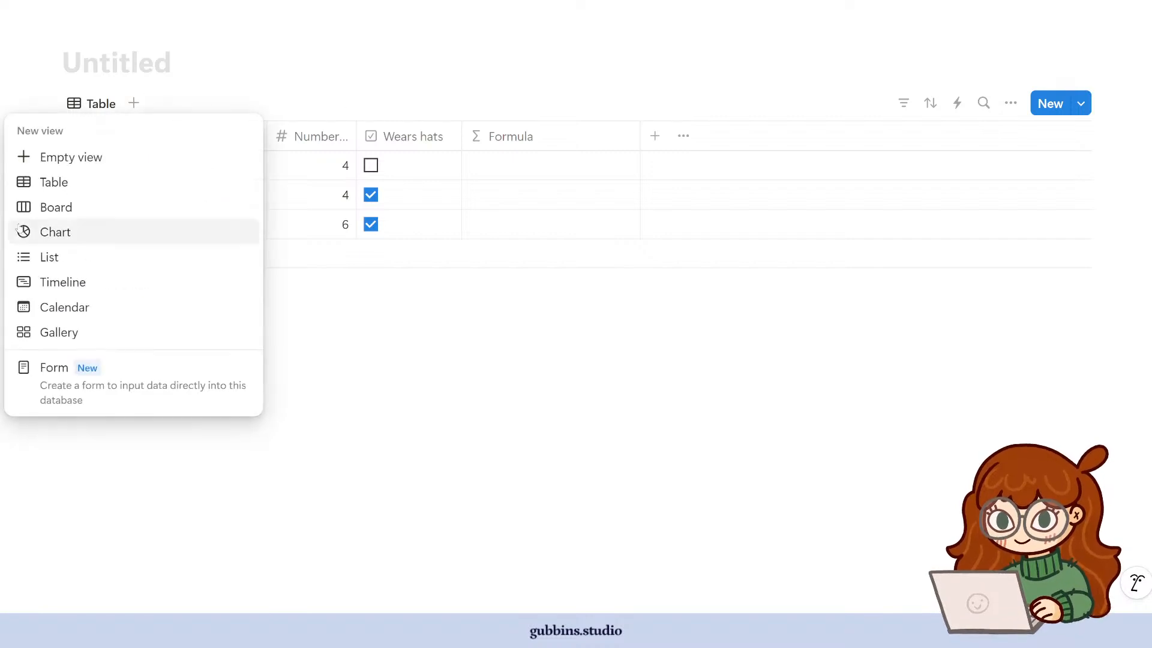
left_click(69, 331)
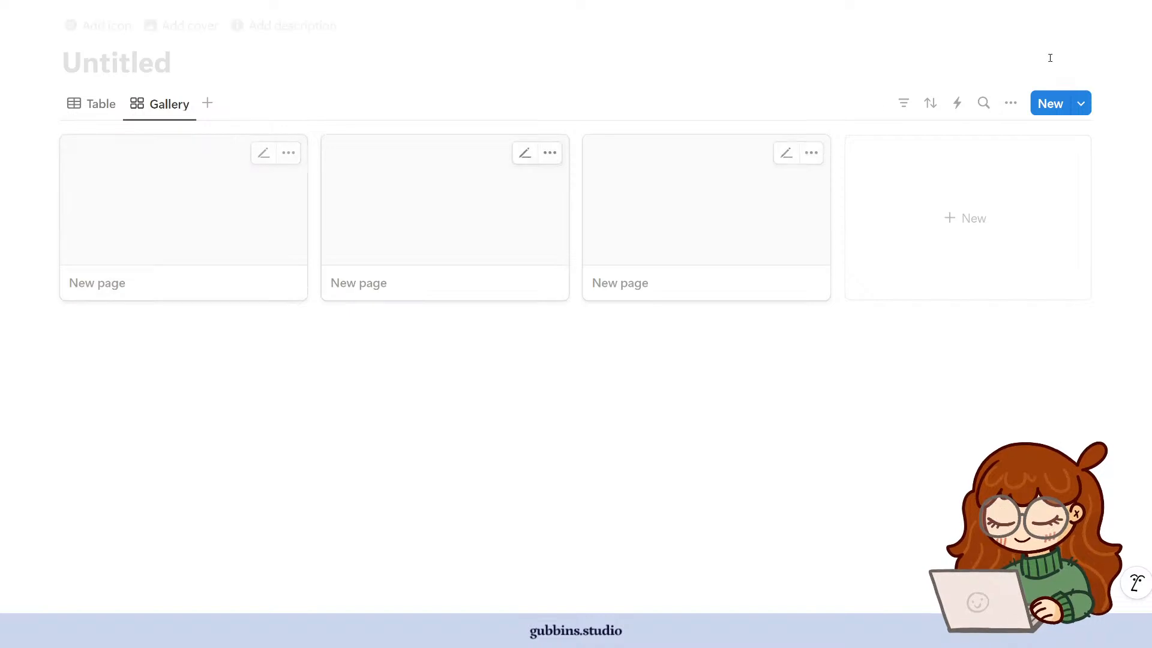
- Fill the Name column in the Table view with Cat, Dog and Alpaca to match each row's animal
left_click(91, 104)
left_click(126, 170)
type("C")
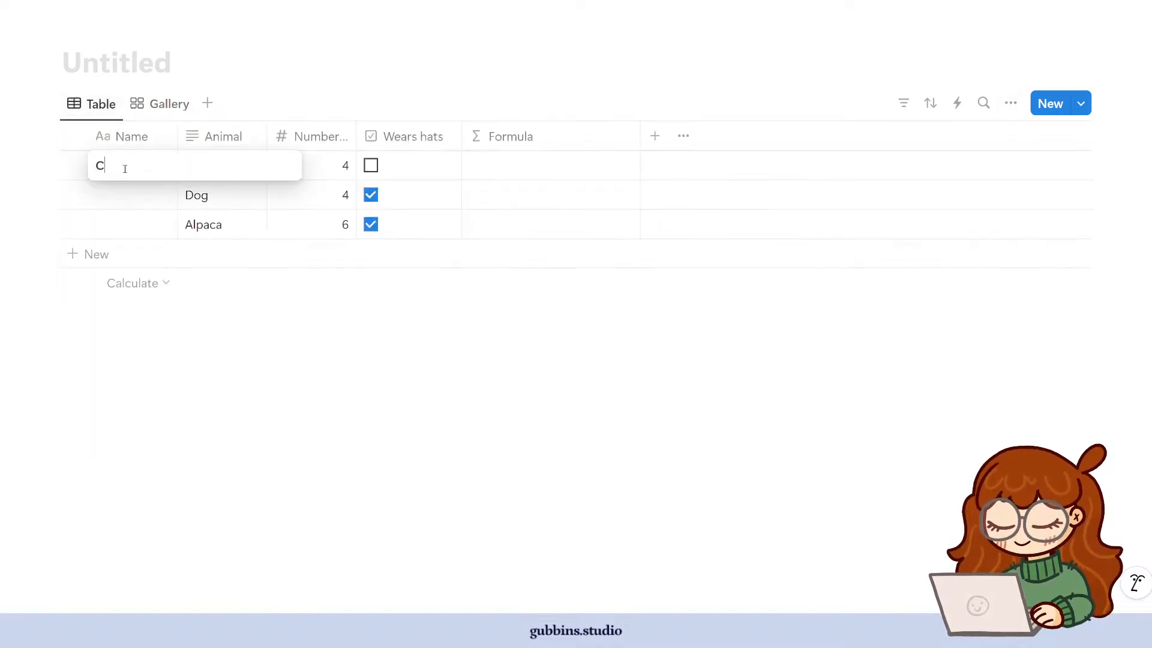
type("at")
key("Return")
type("Dog")
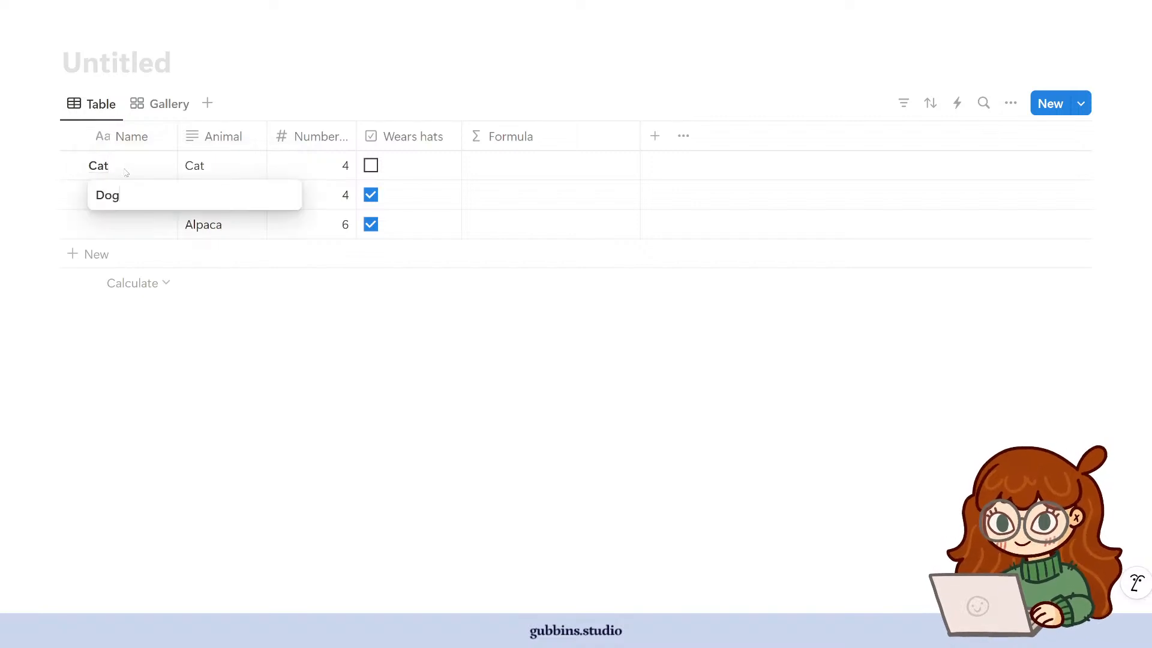
key("Return")
type("Alpaca")
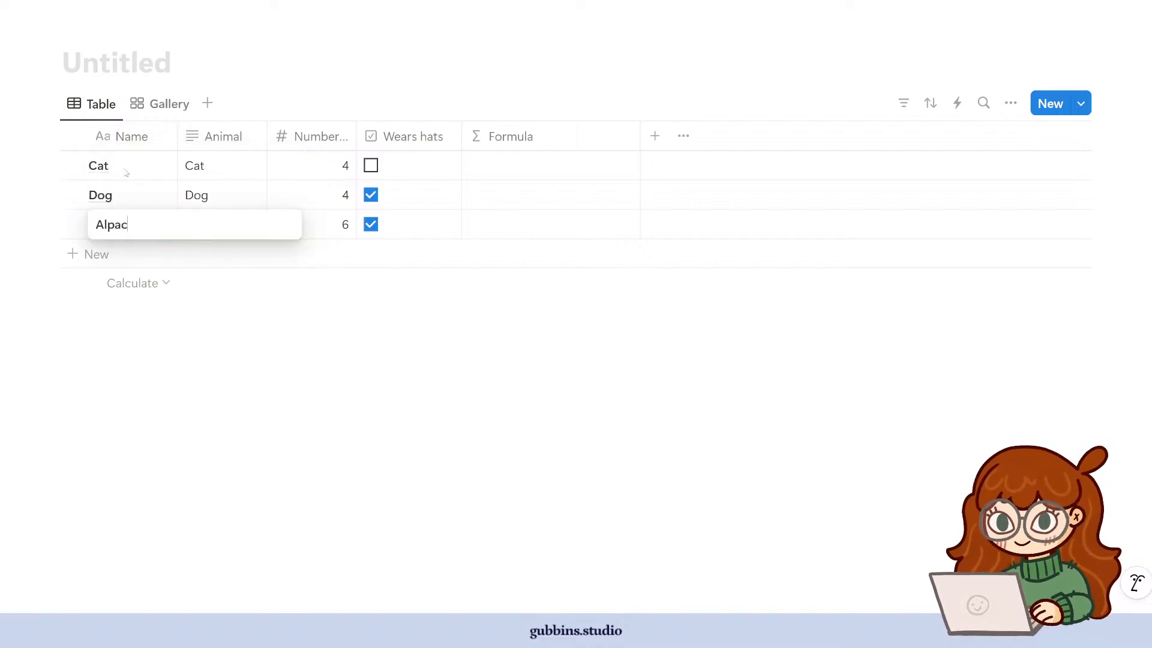
key("Return")
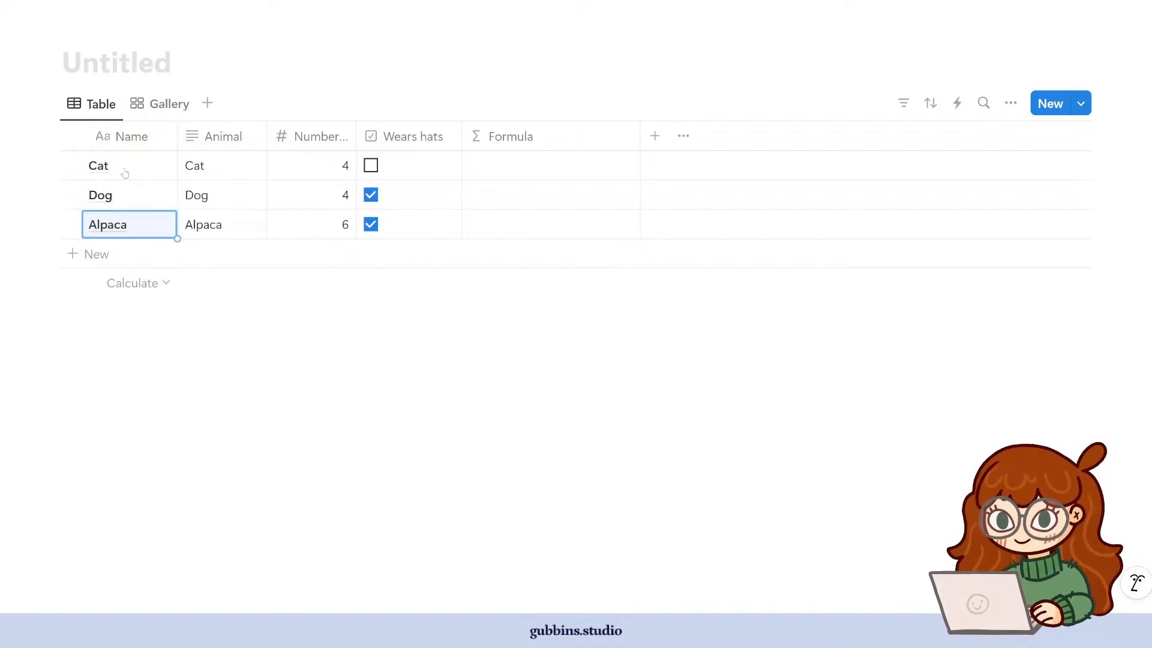
- Give the Dog page in the Gallery view an Unsplash cover found by searching "dog", choosing the white dog on a dark background
left_click(162, 104)
left_click(201, 221)
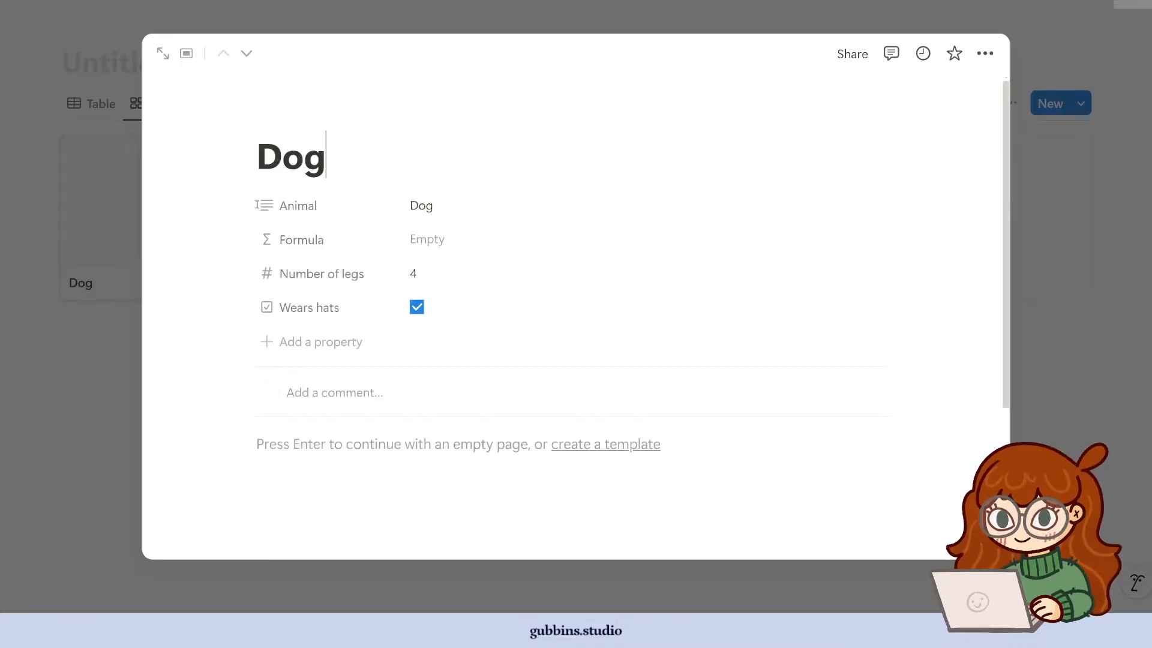
left_click(362, 116)
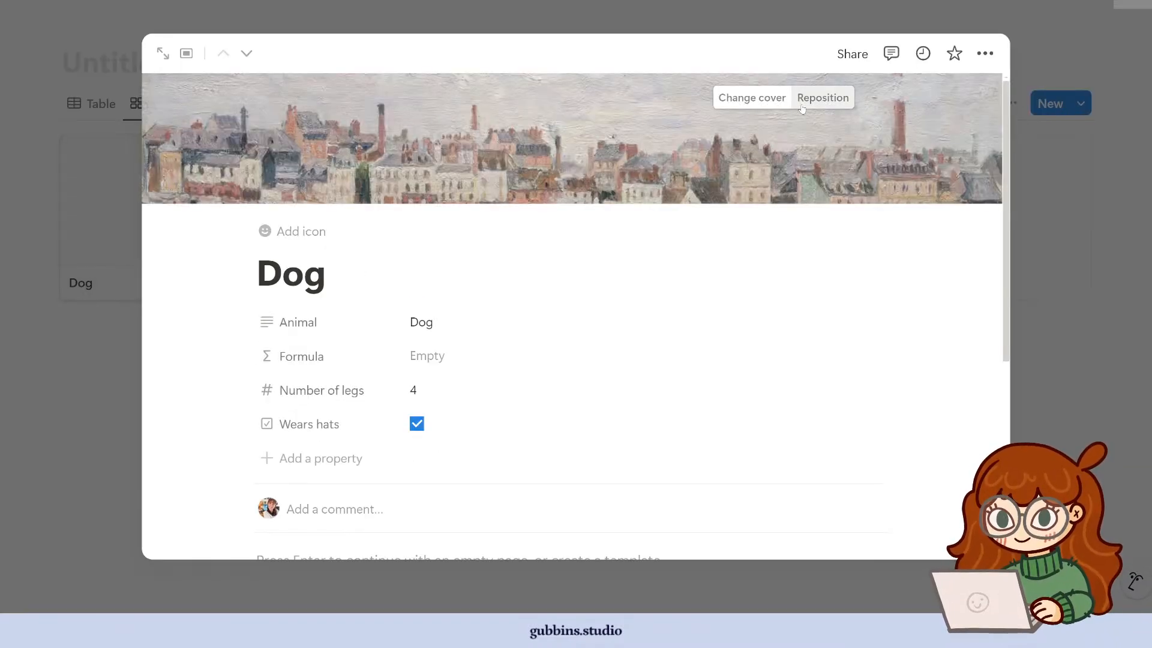
left_click(753, 99)
left_click(696, 130)
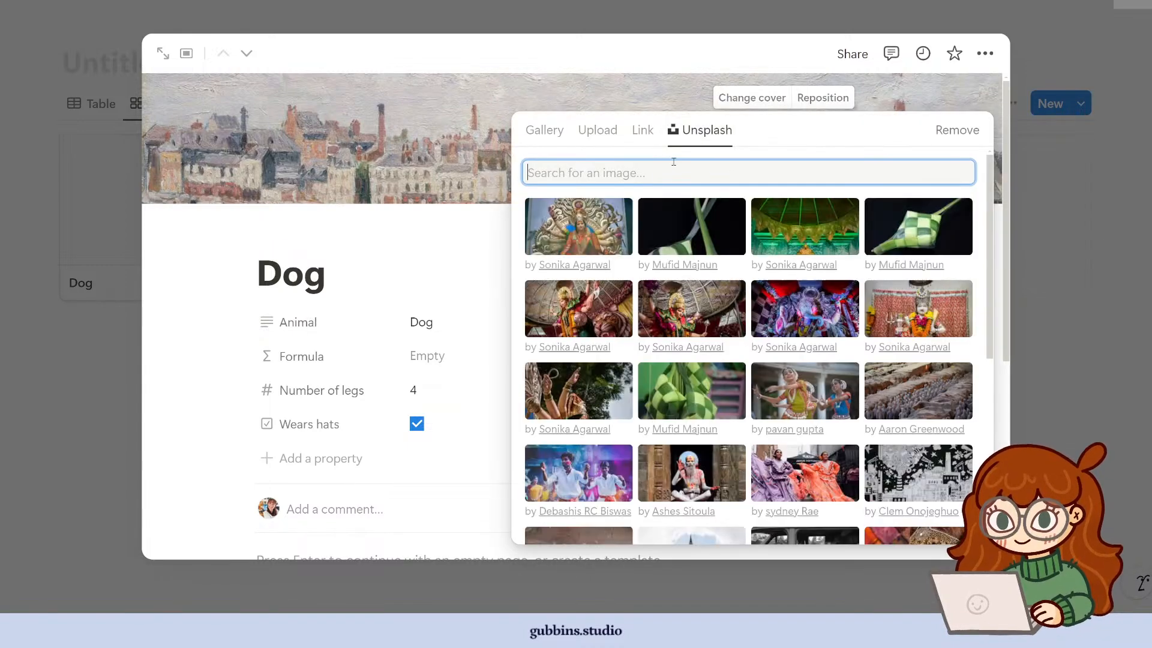
type("dog")
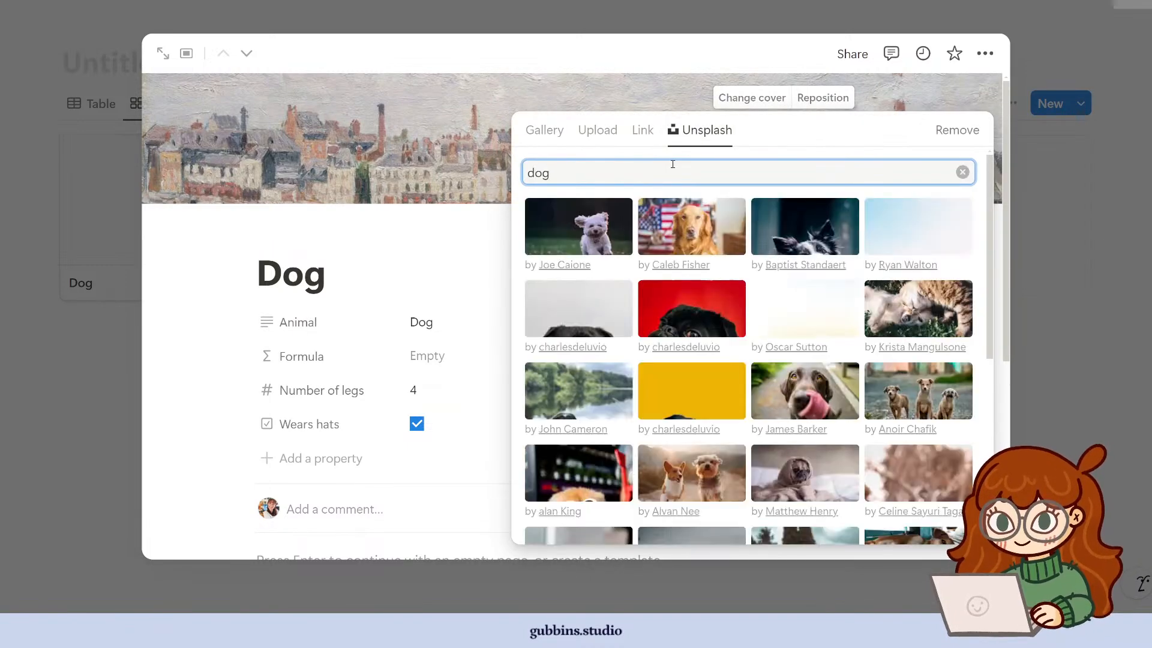
left_click(597, 235)
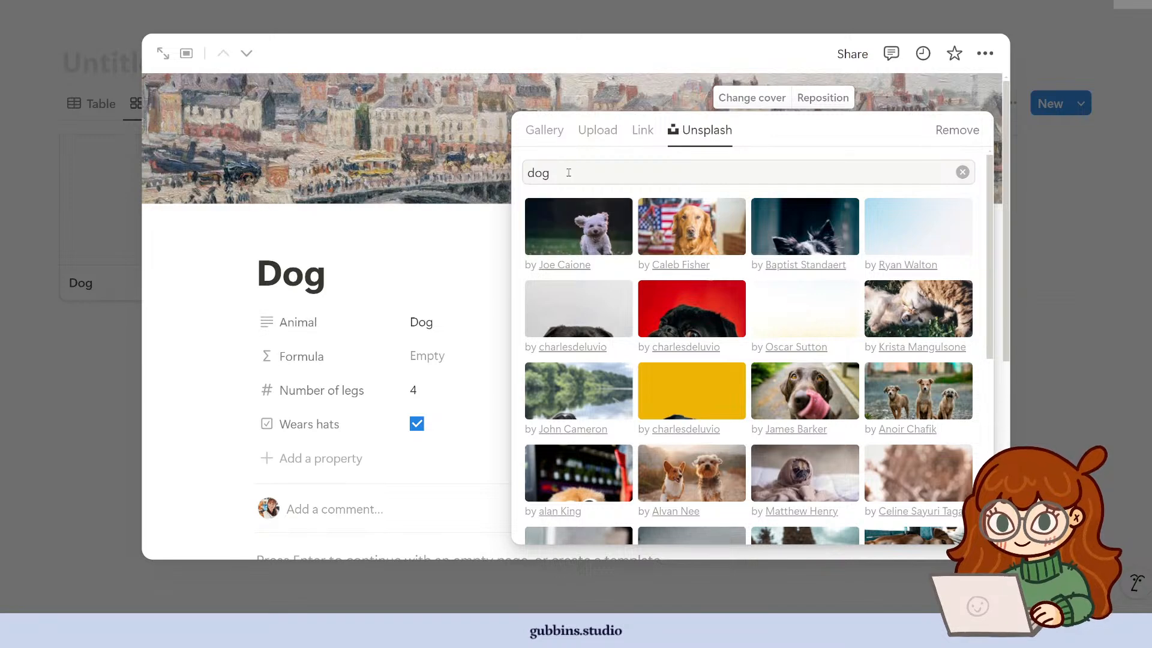
left_click(1033, 150)
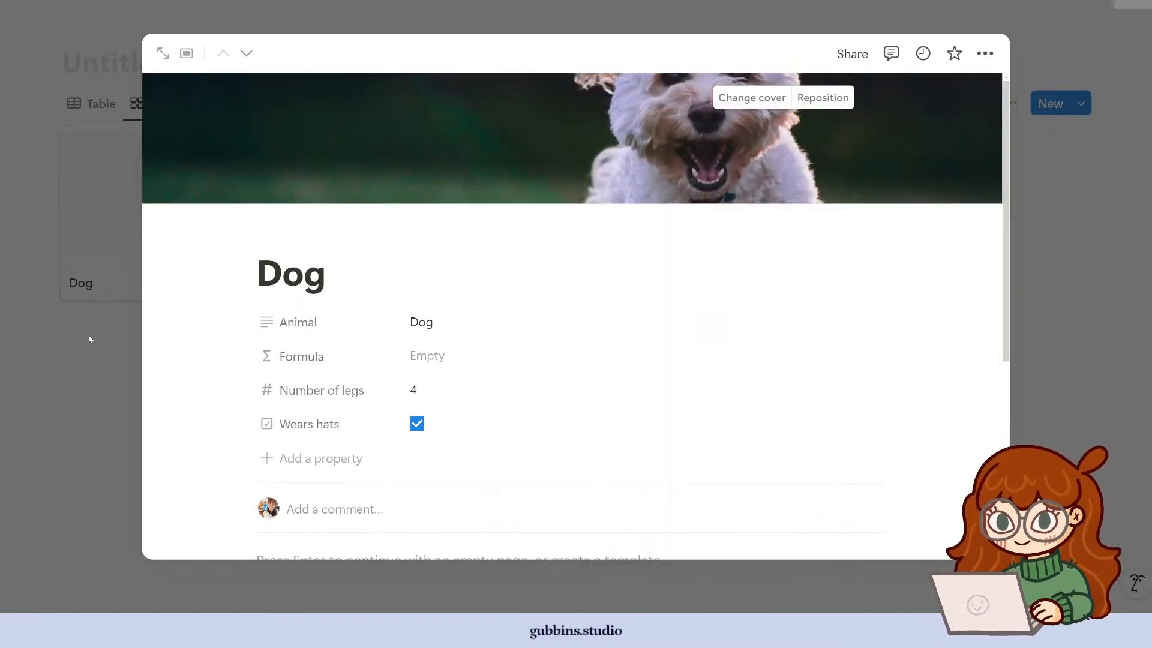
left_click(89, 339)
- Give the Alpaca page an Unsplash cover found by searching "alpaca", choosing the brown alpaca wearing a blue halter, and close the page
left_click(442, 206)
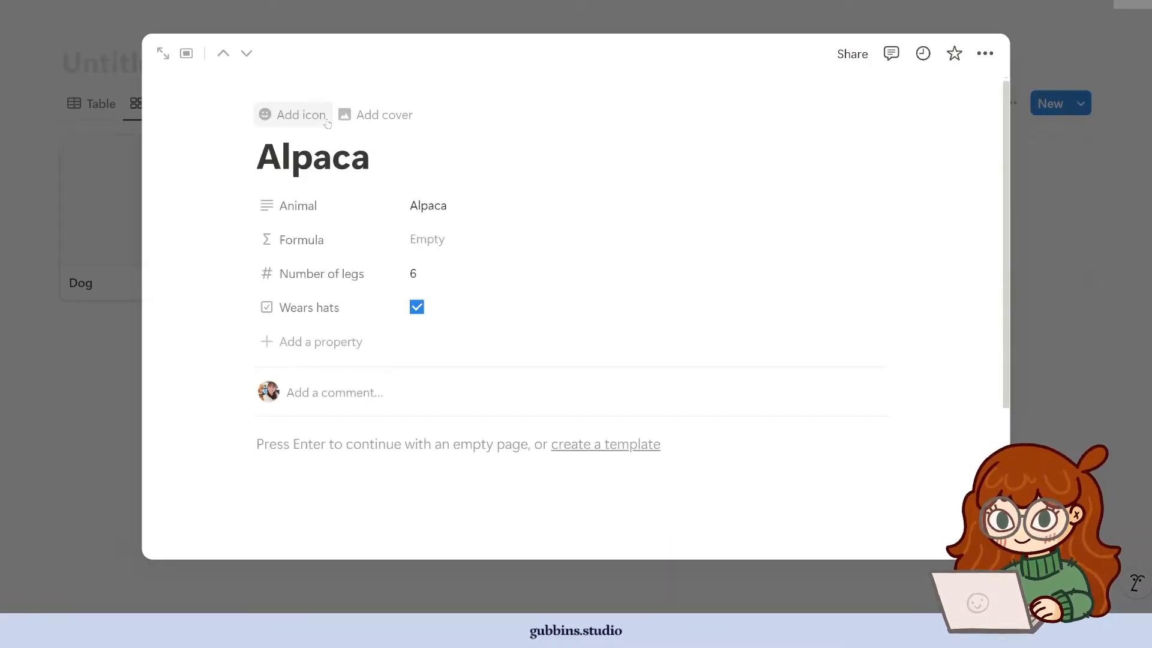
left_click(375, 115)
left_click(750, 96)
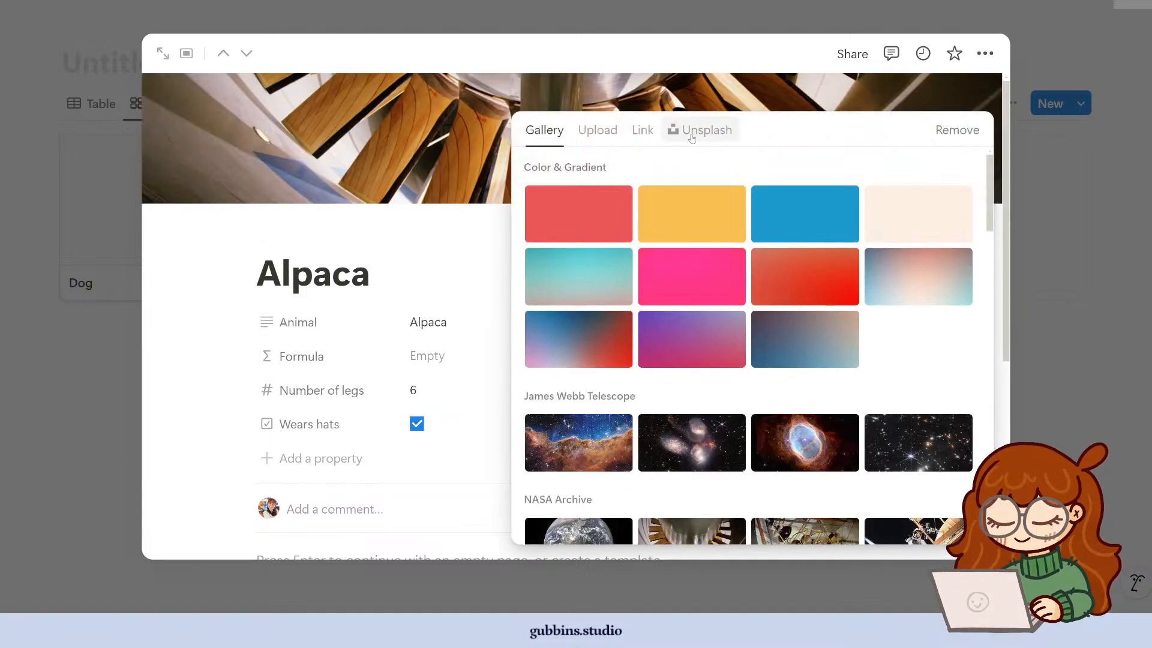
left_click(692, 133)
type("alpa")
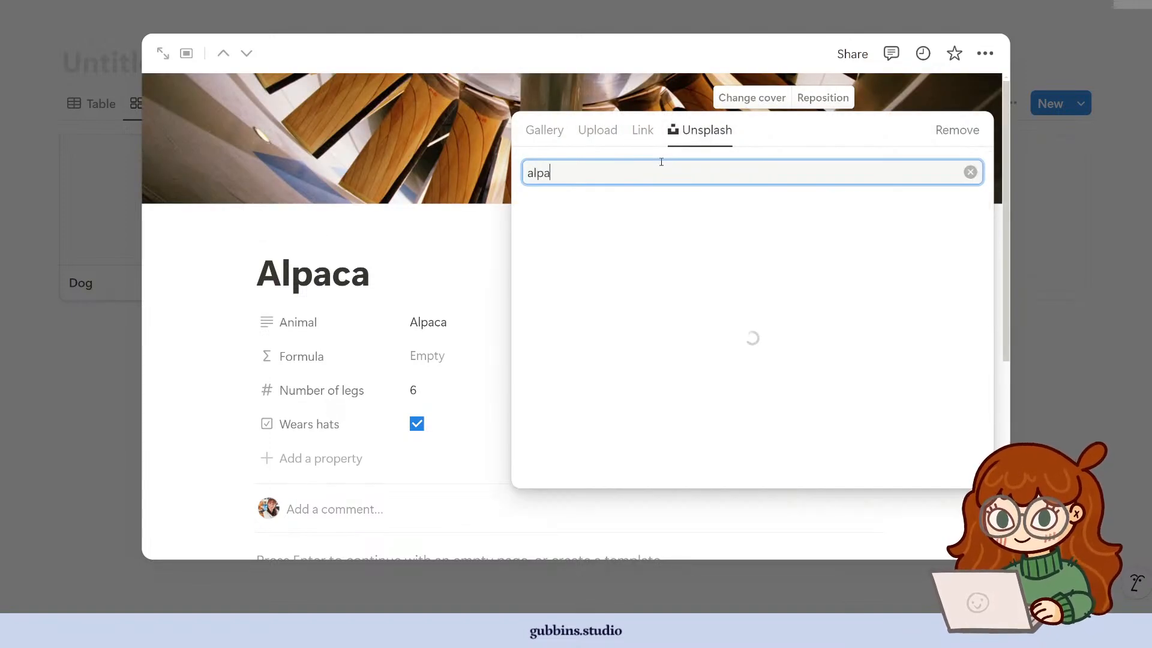
type("ca")
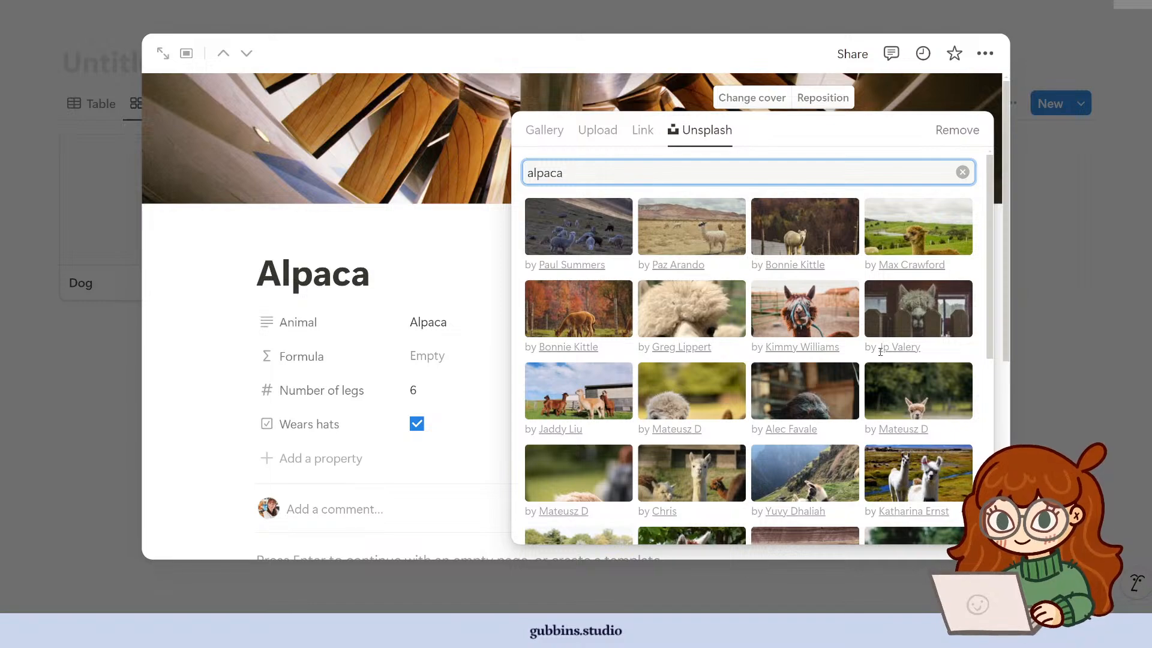
left_click(831, 327)
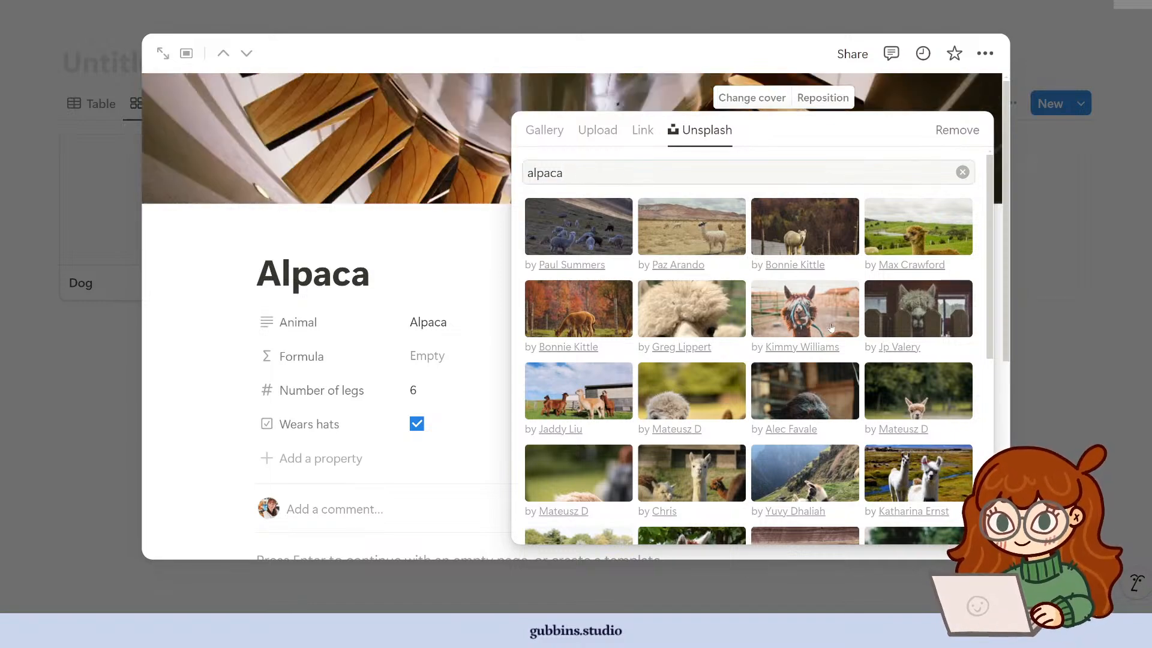
left_click(1064, 337)
left_click(93, 362)
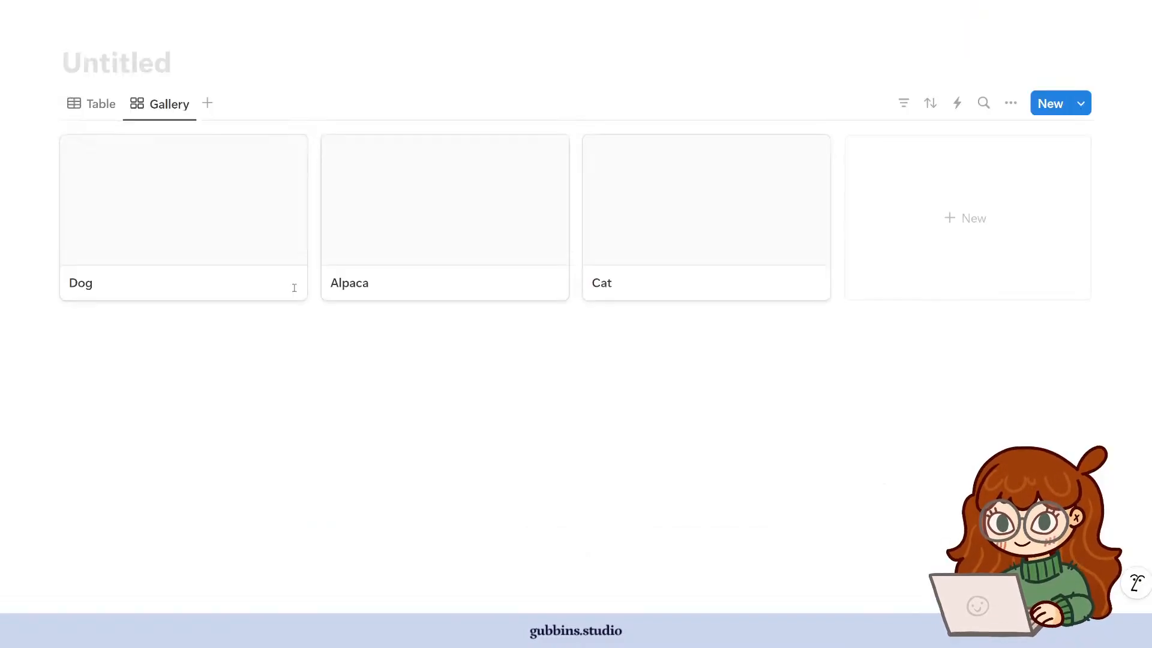
- Give the Cat page an Unsplash cover found by searching "cat", choosing the pale blue-eyed cat on a grey background, and close the page
left_click(684, 226)
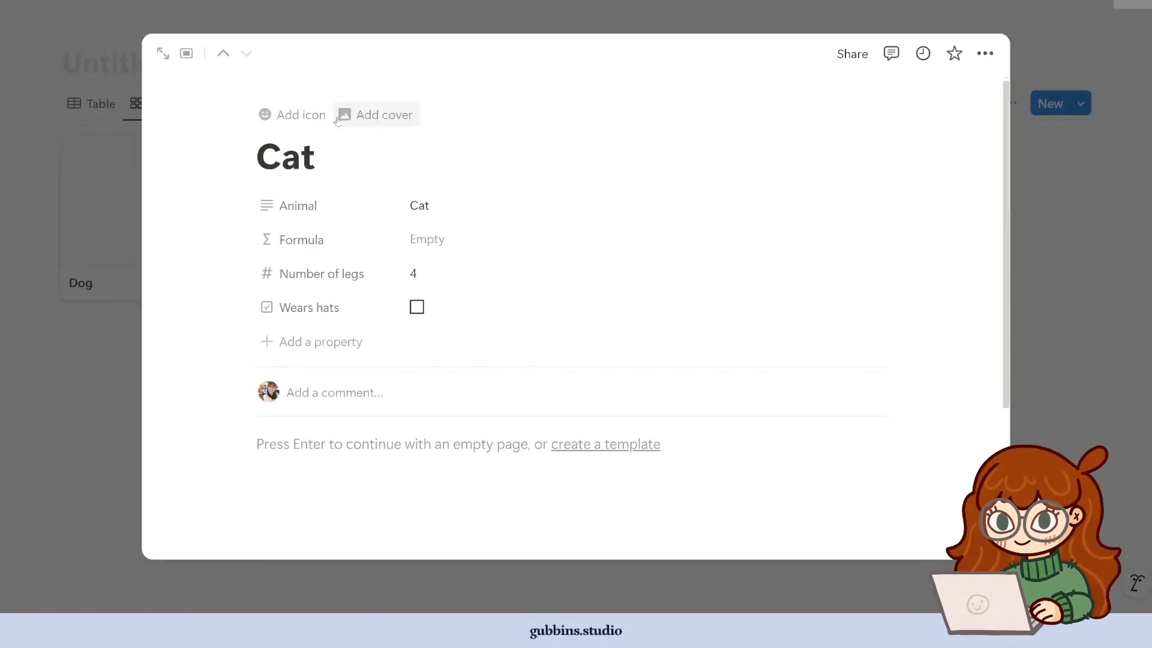
left_click(378, 114)
left_click(752, 97)
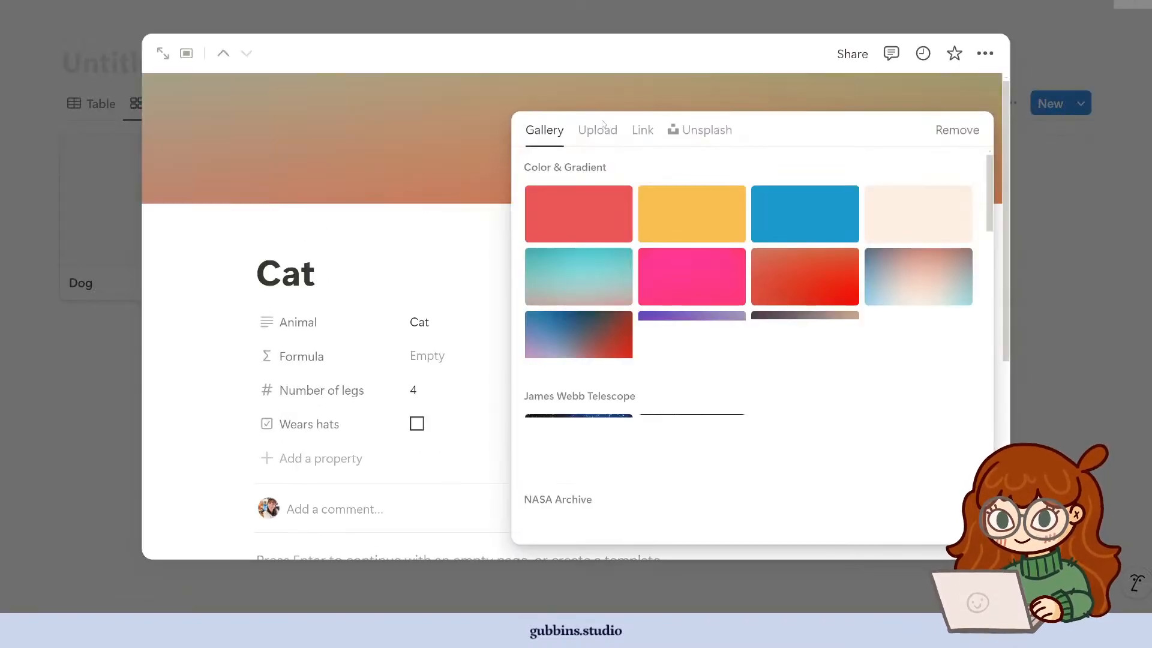
left_click(700, 130)
left_click(649, 180)
type("cat")
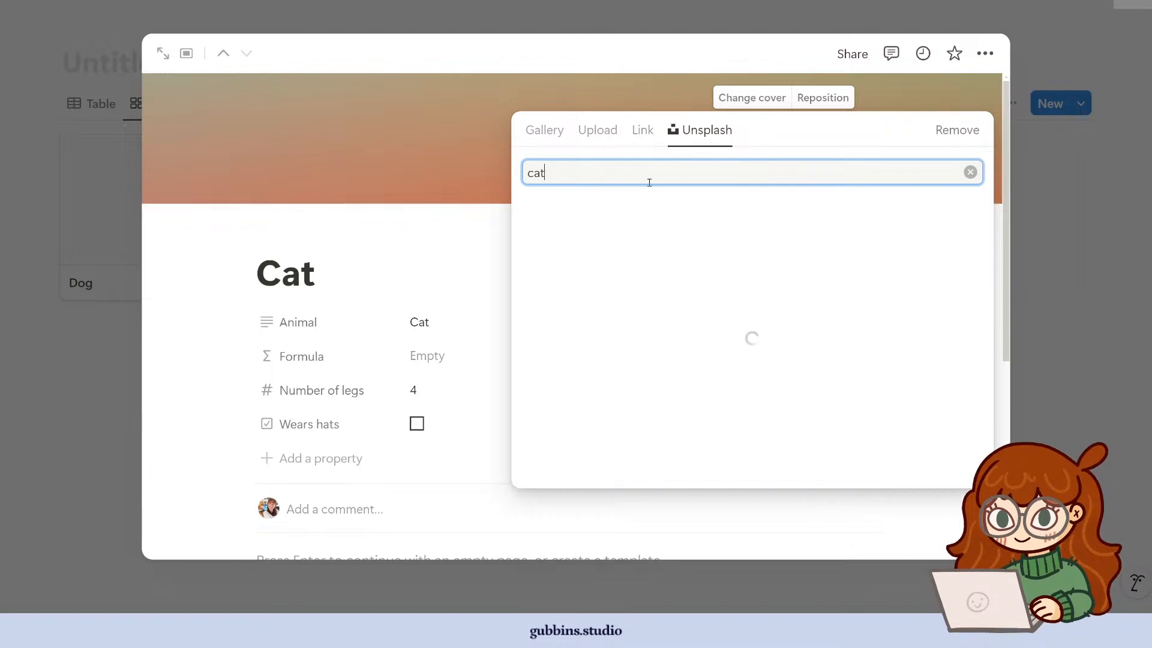
left_click(571, 231)
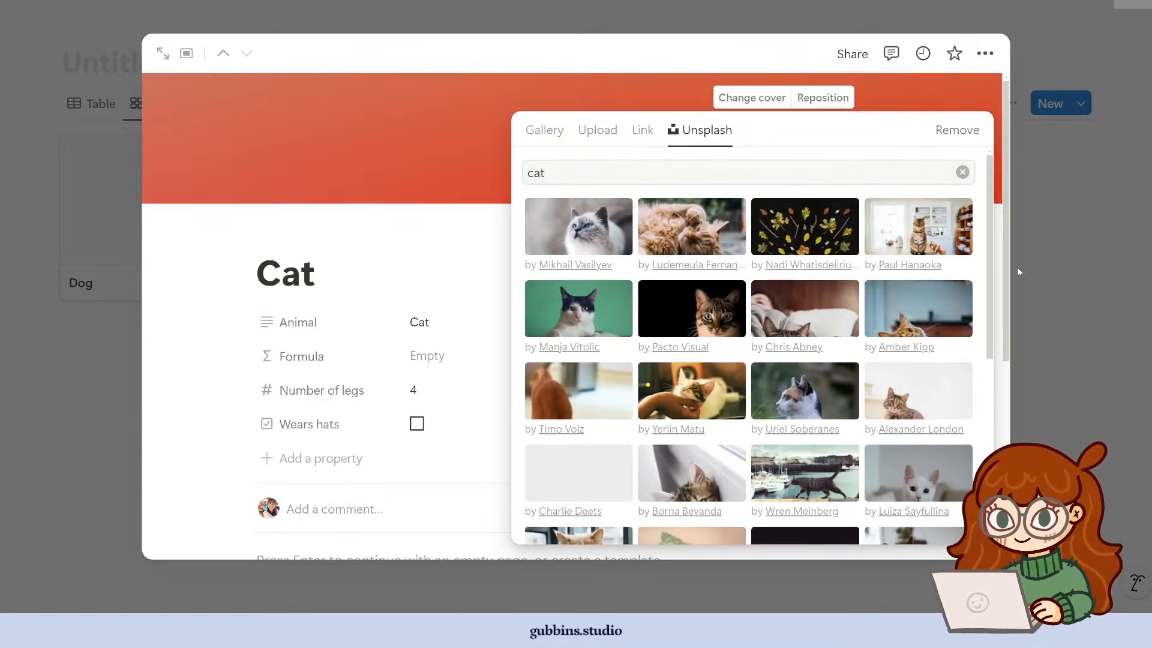
left_click(1055, 158)
- Set the Gallery view's card preview to Page cover and close the layout settings
left_click(1012, 104)
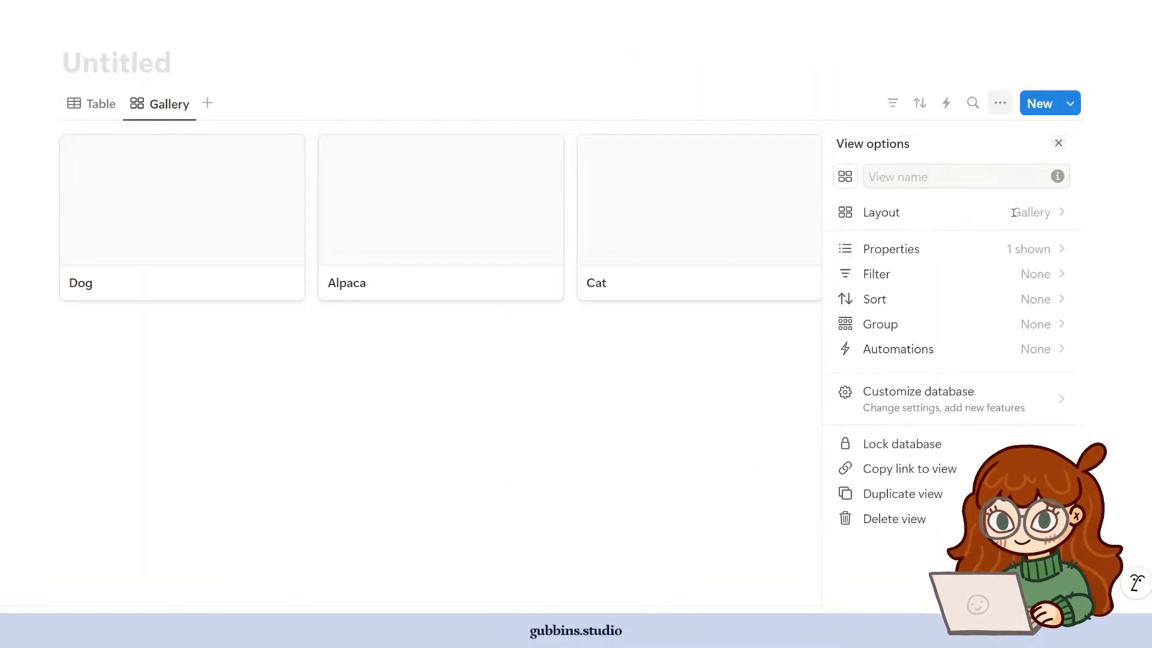
left_click(1038, 215)
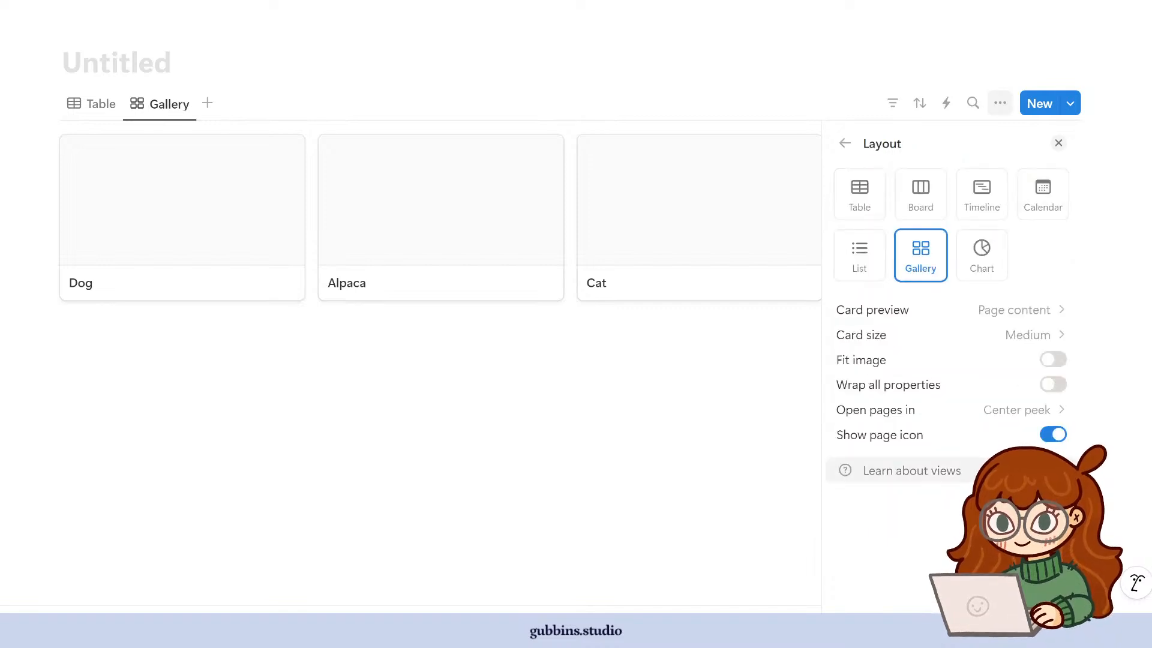
left_click(1019, 310)
left_click(944, 365)
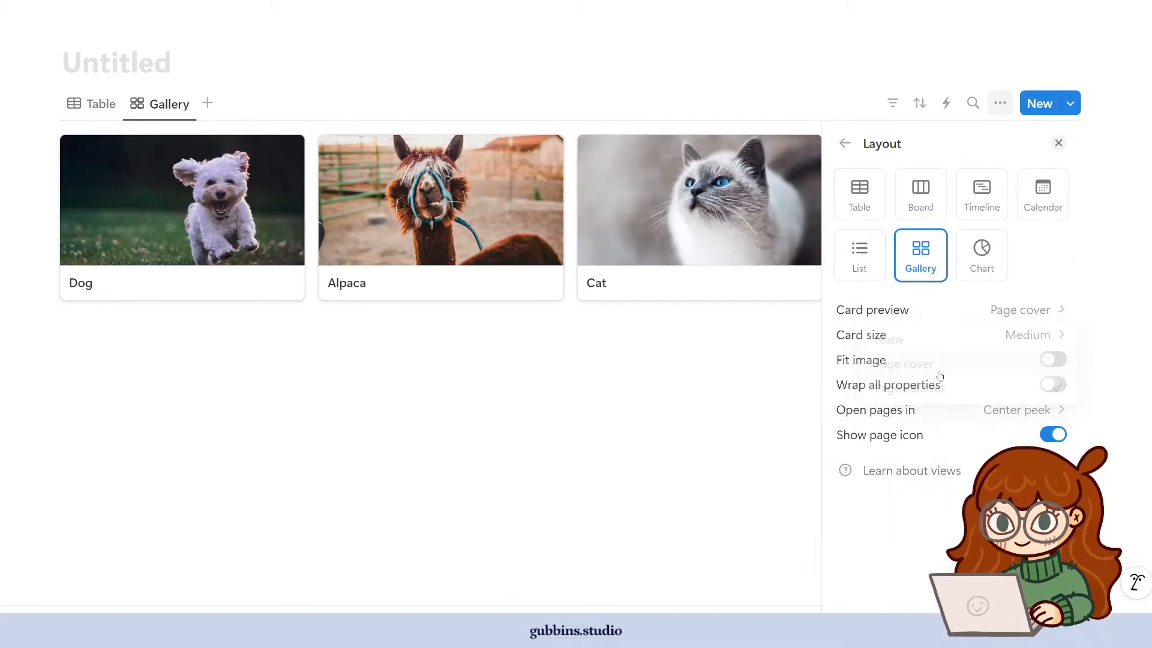
left_click(528, 445)
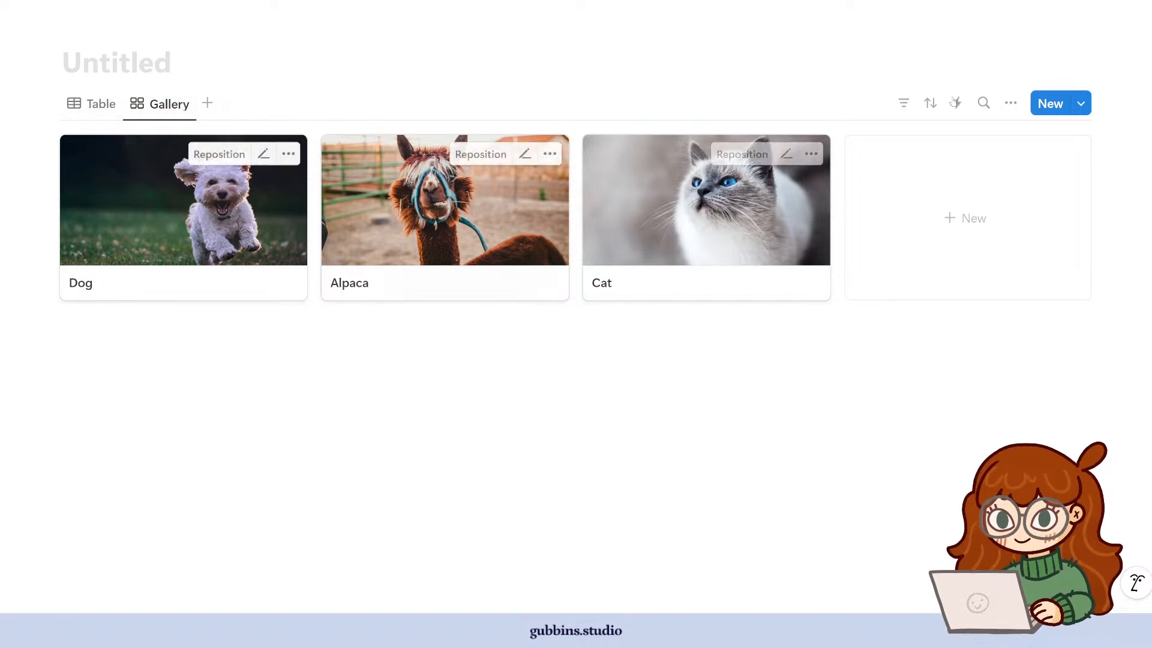
- Show the Number of legs and Wears hats properties on the Gallery cards
left_click(1010, 106)
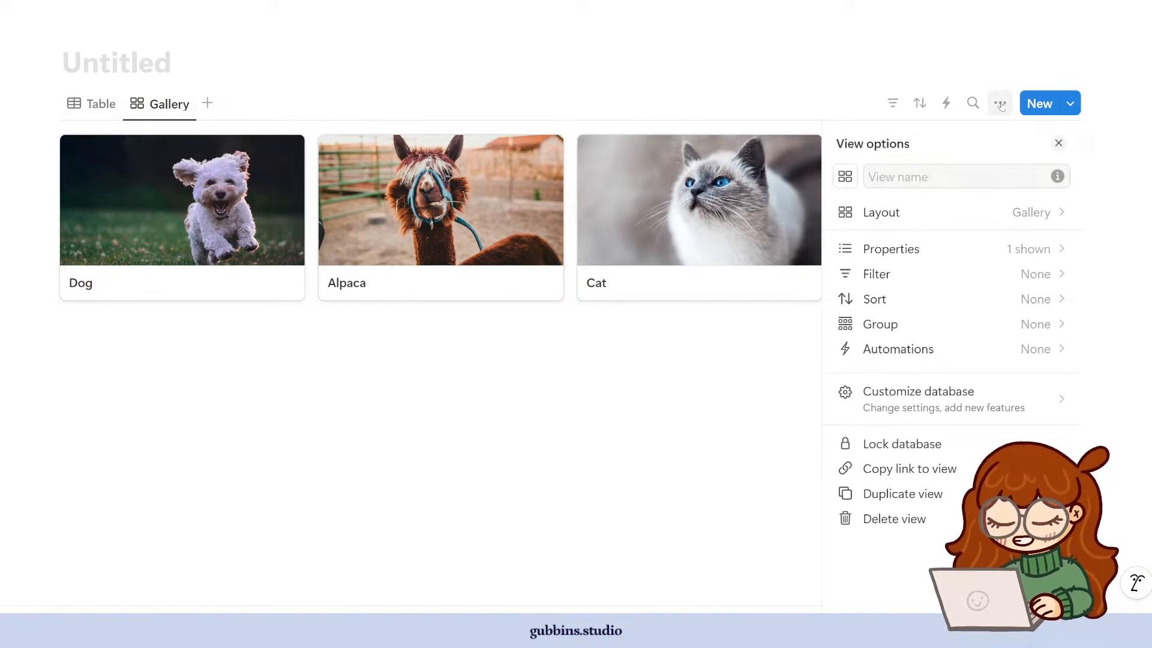
left_click(1061, 248)
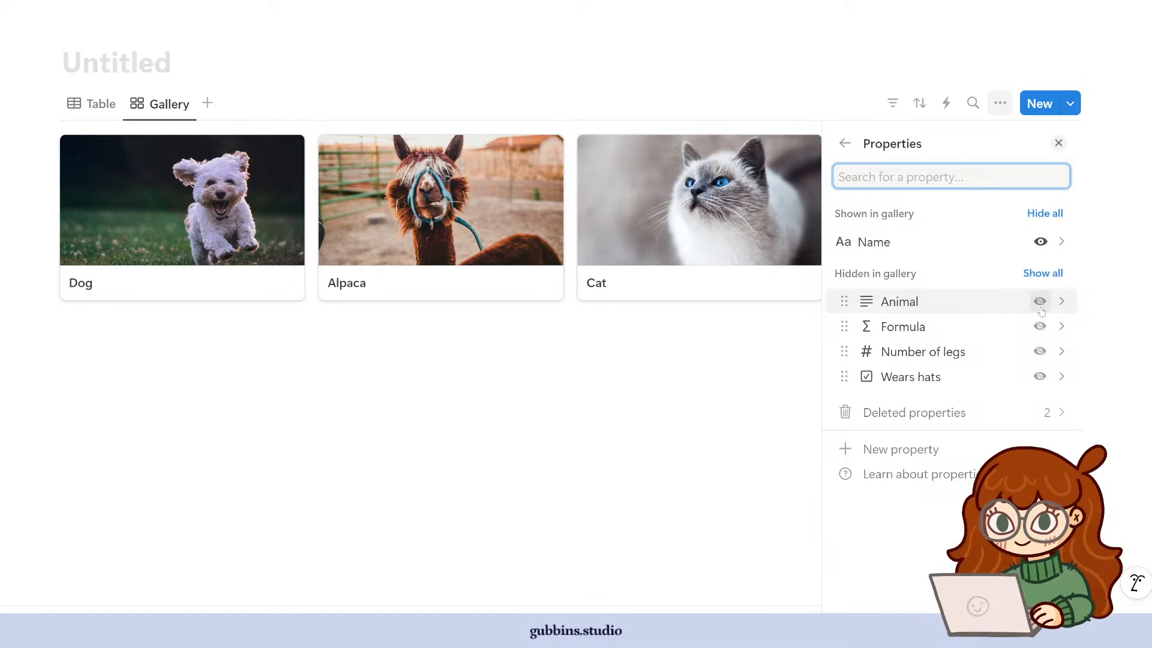
left_click(1039, 351)
left_click(1039, 377)
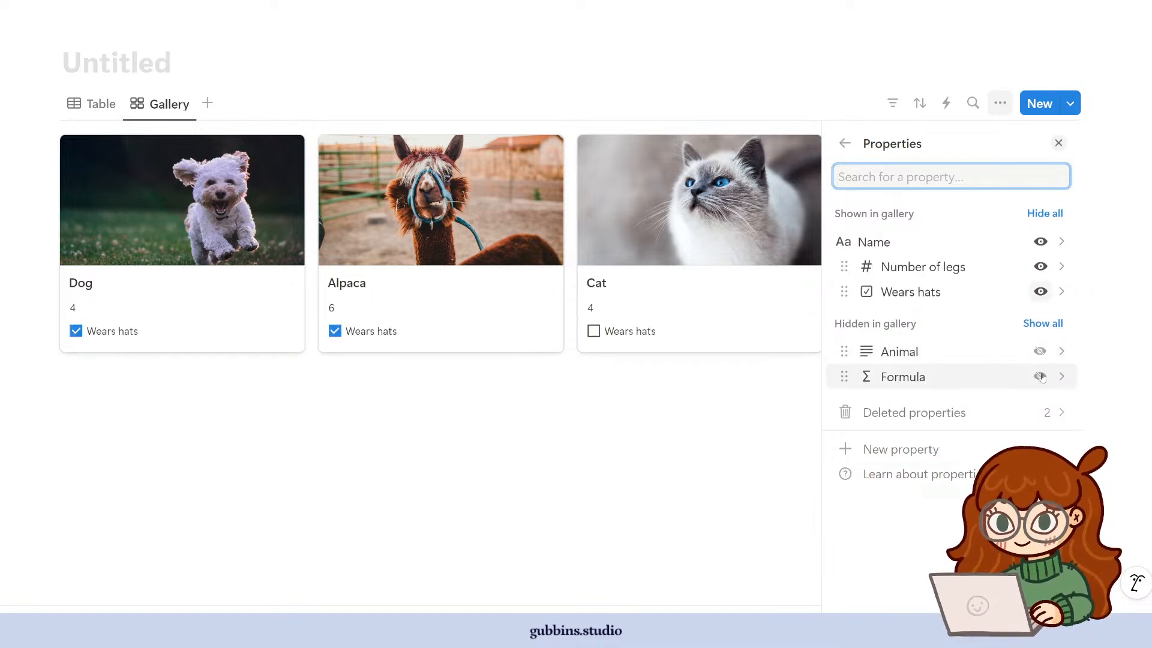
left_click(491, 512)
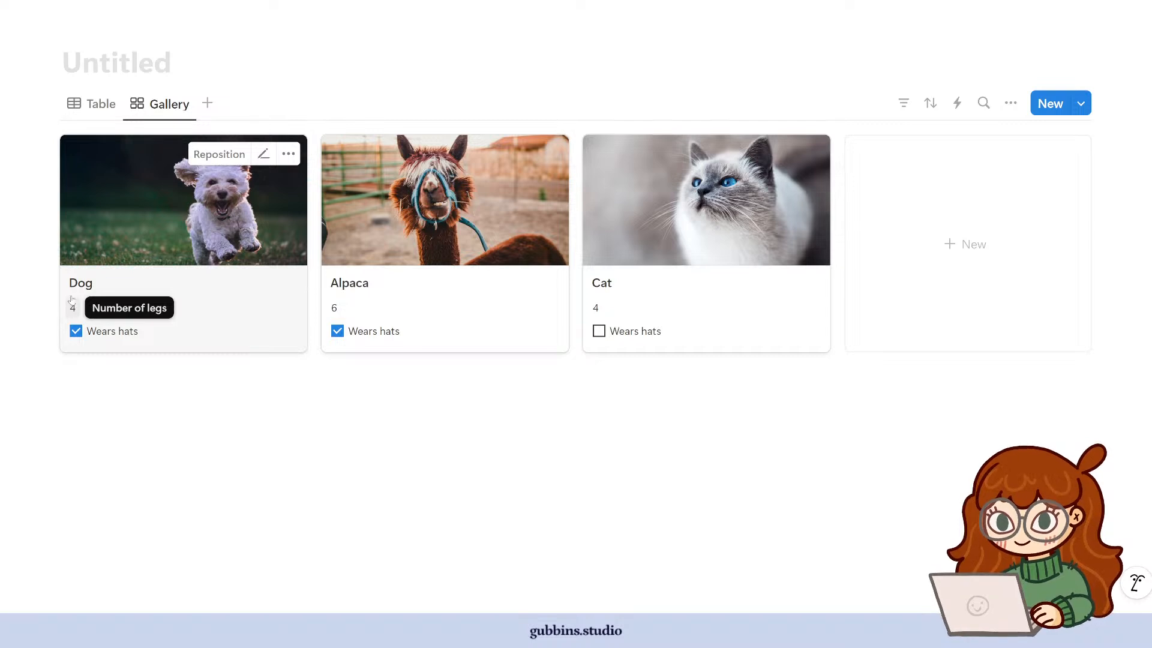
- Open the Formula property's formula from the Table view and replace its opening text with "This animal has "
left_click(93, 103)
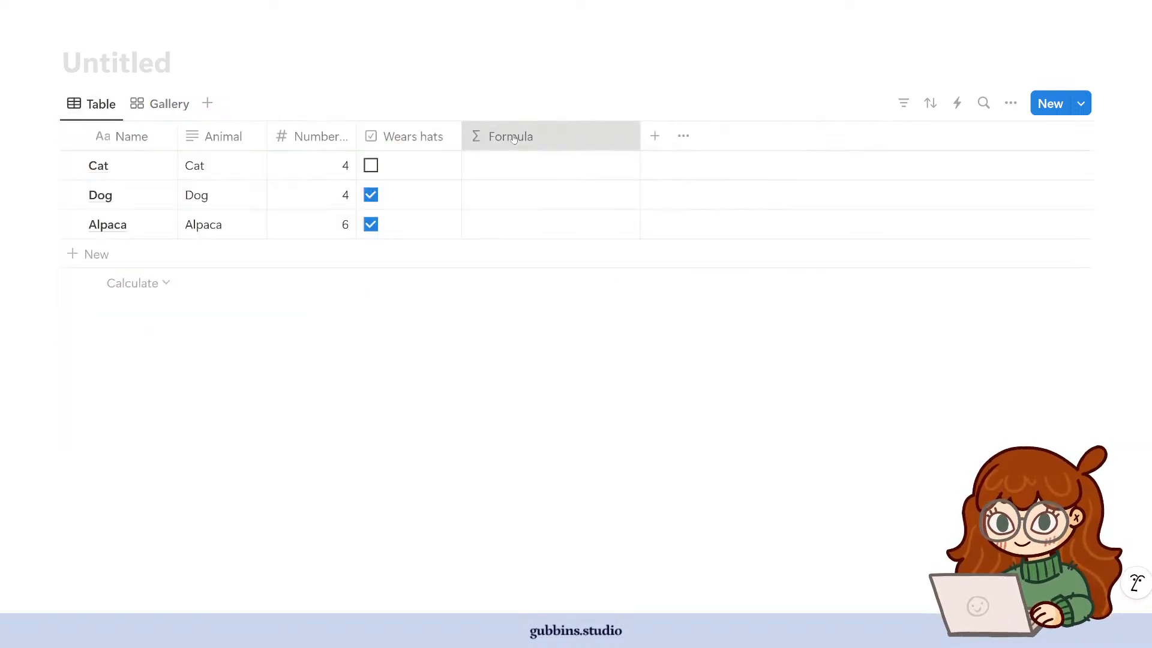
left_click(513, 137)
left_click(507, 203)
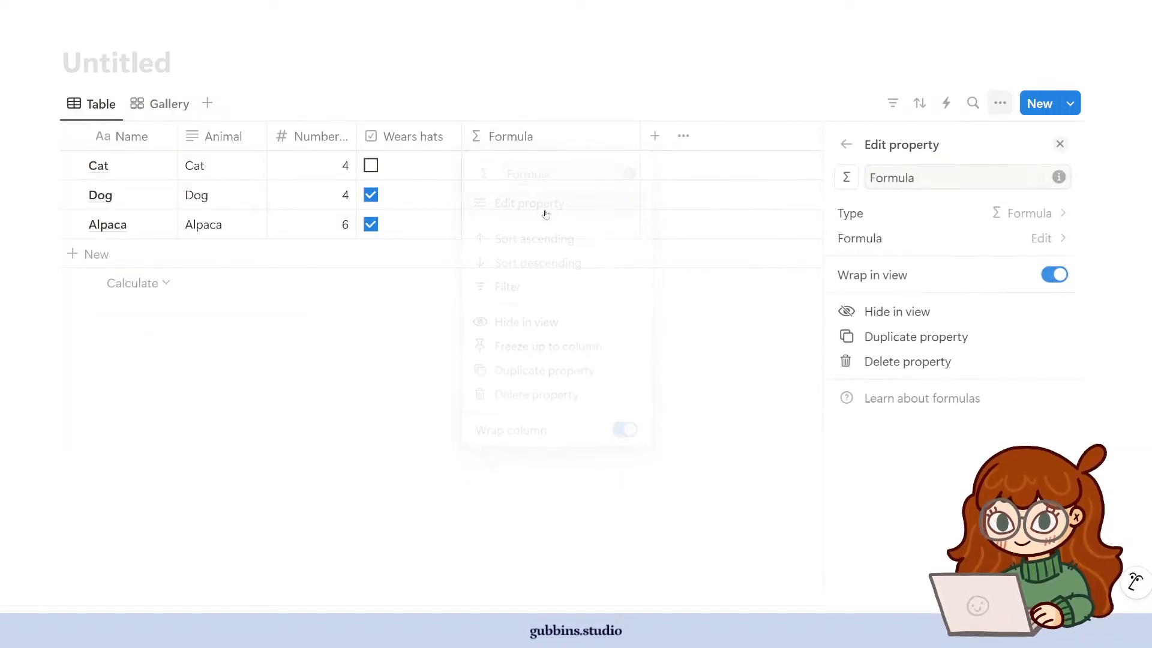
left_click(1029, 243)
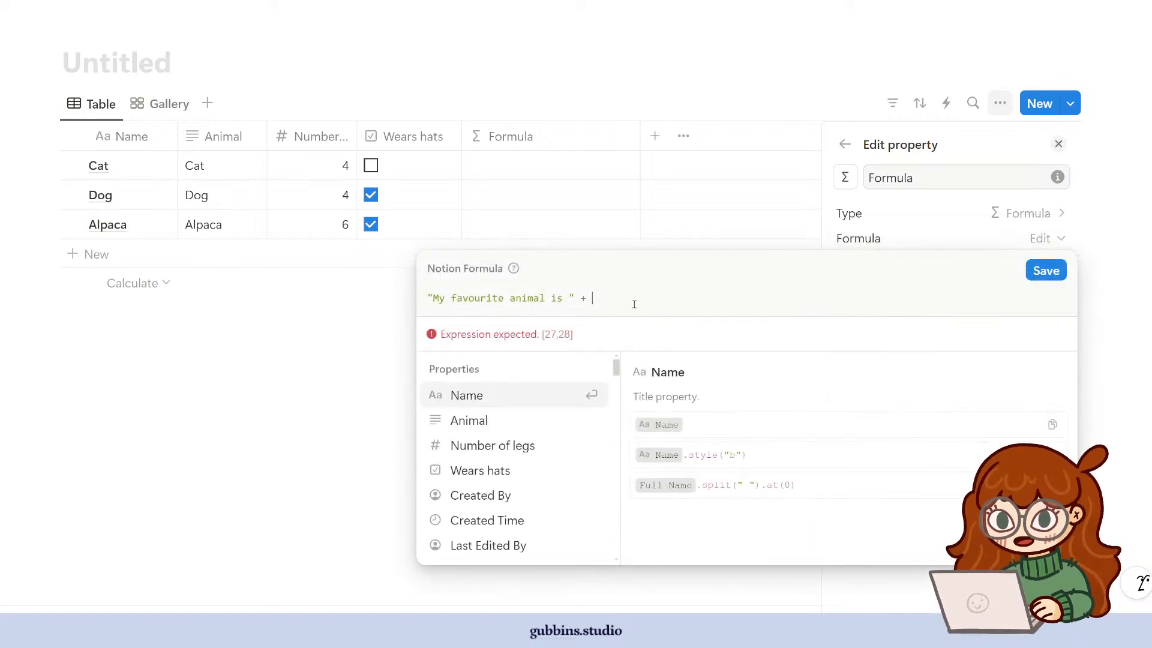
left_click_drag(562, 298, 435, 298)
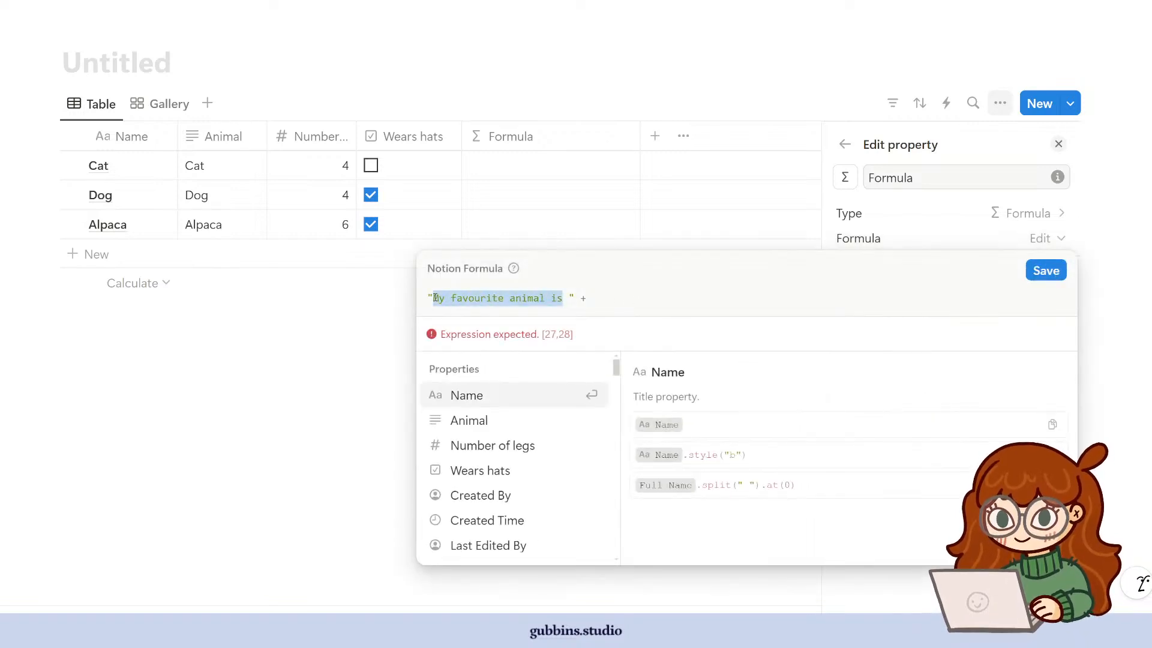
type("This ")
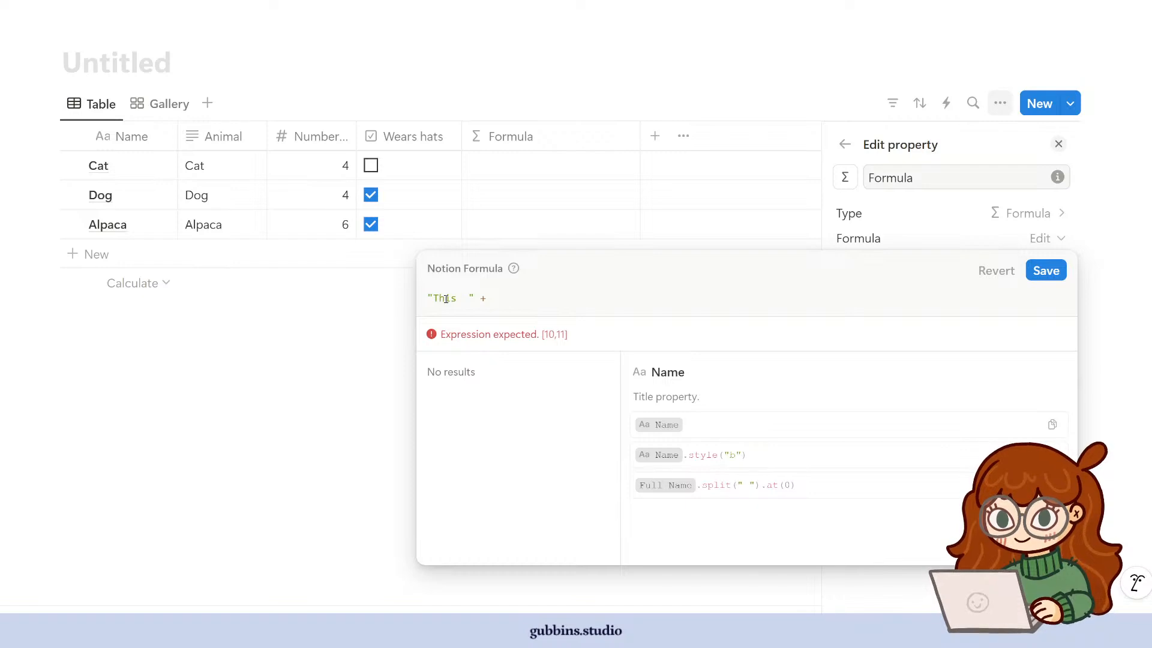
type("animal has")
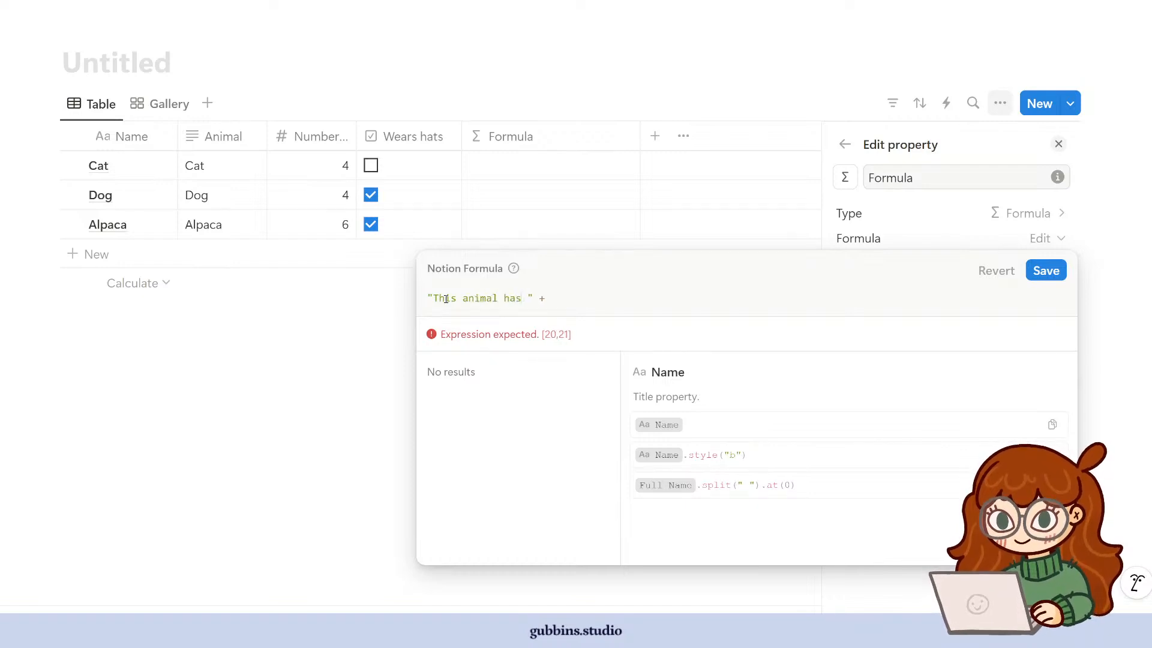
- Complete the formula after the plus sign with the Number of legs property followed by + " legs", and save it
key("Right")
key("Right")
key("Right")
key("Right")
key("Right")
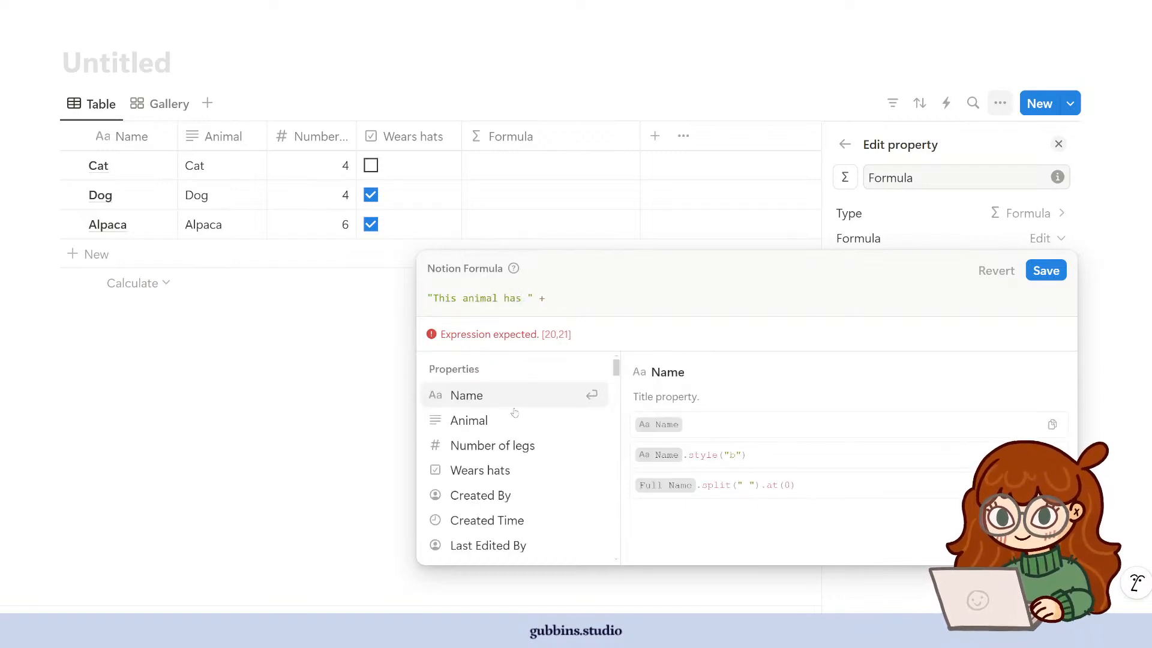
left_click(511, 447)
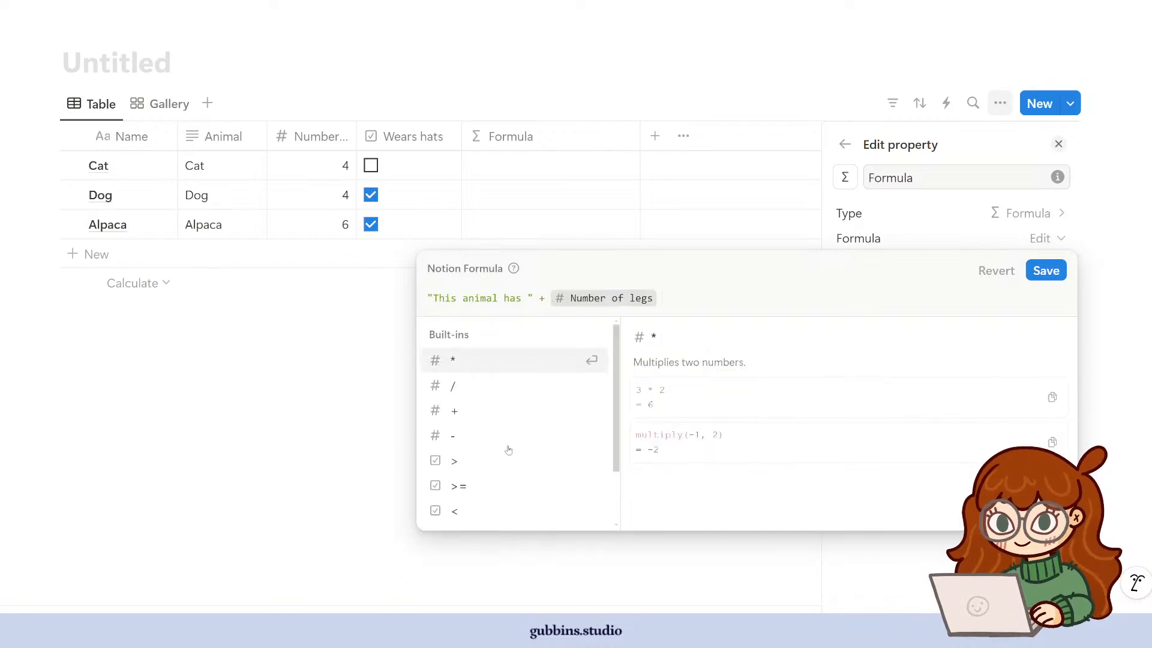
type("+ \"")
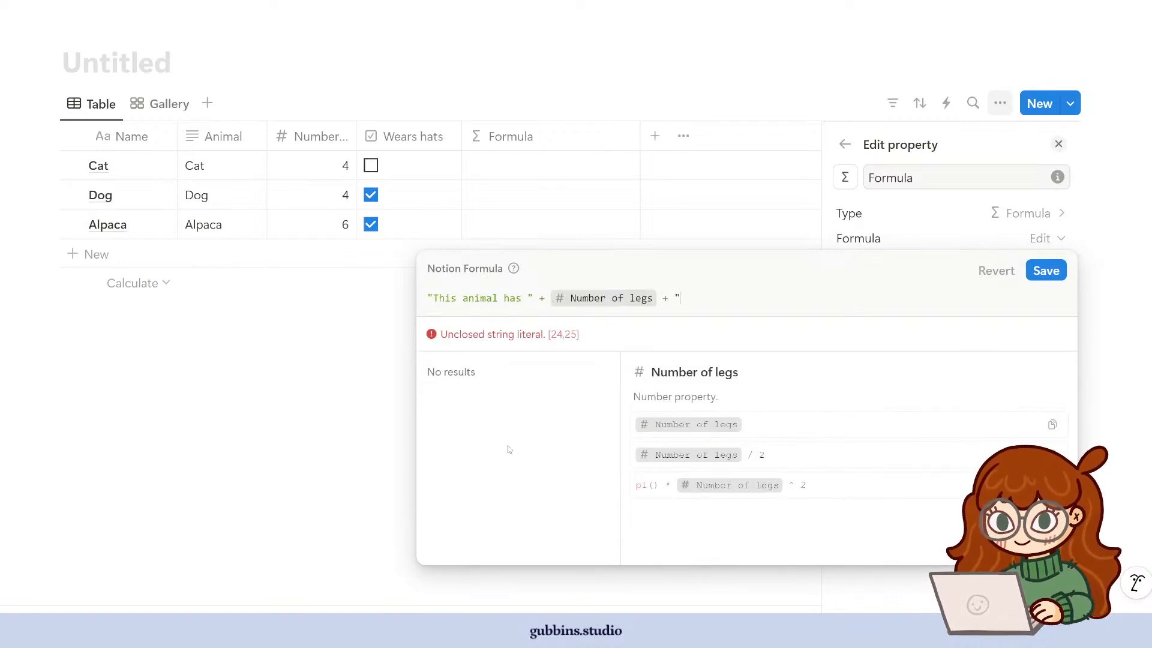
type(" legs\"")
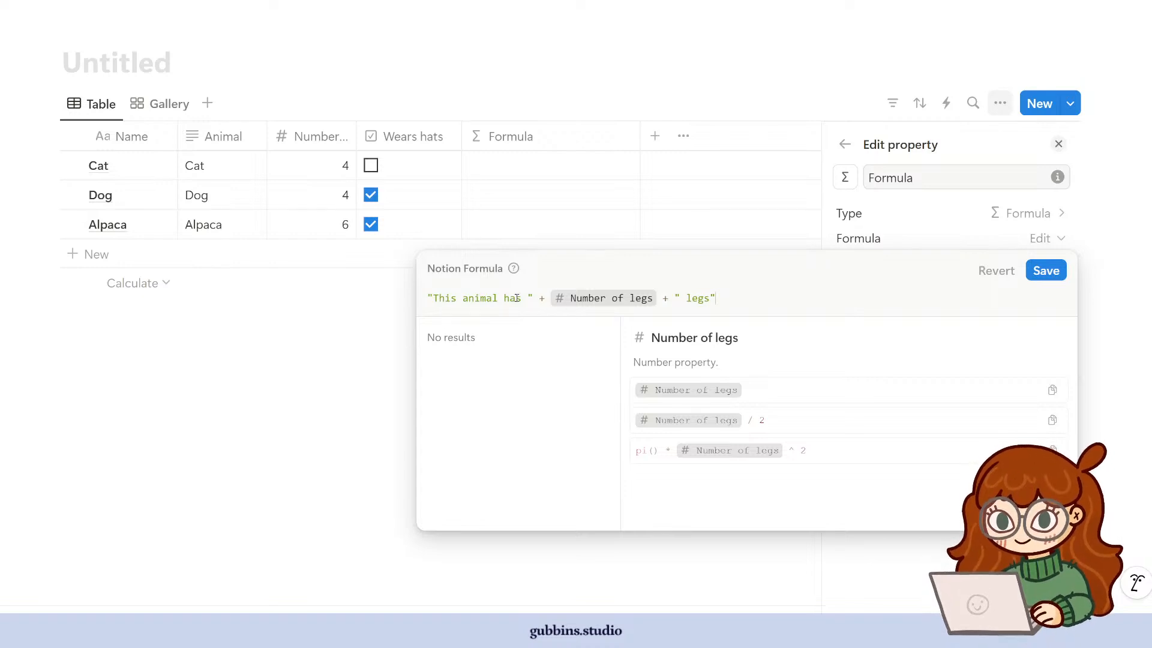
left_click(1045, 271)
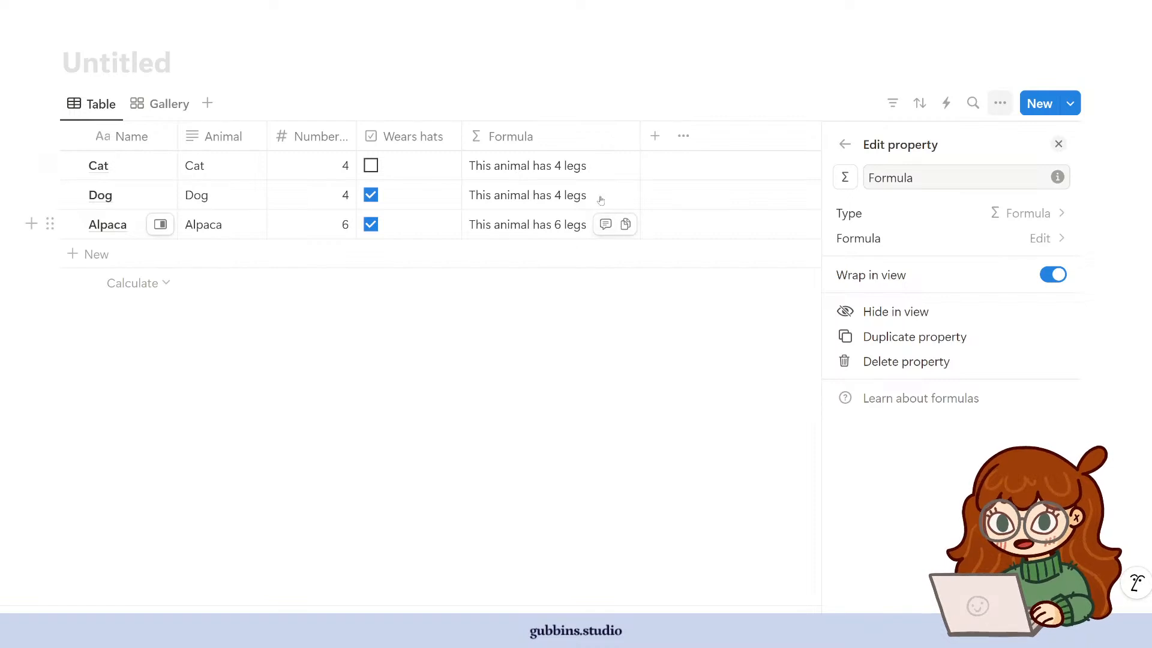
- In the Gallery view, show Formula on the cards instead of Number of legs and place it above Wears hats
left_click(169, 106)
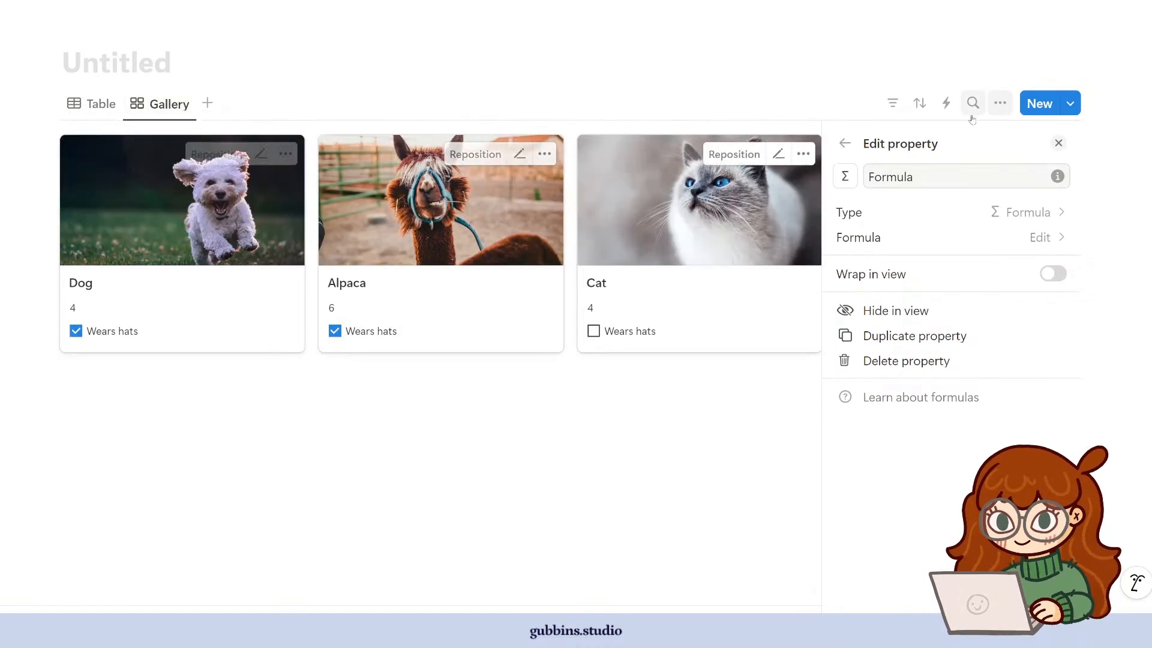
left_click(842, 144)
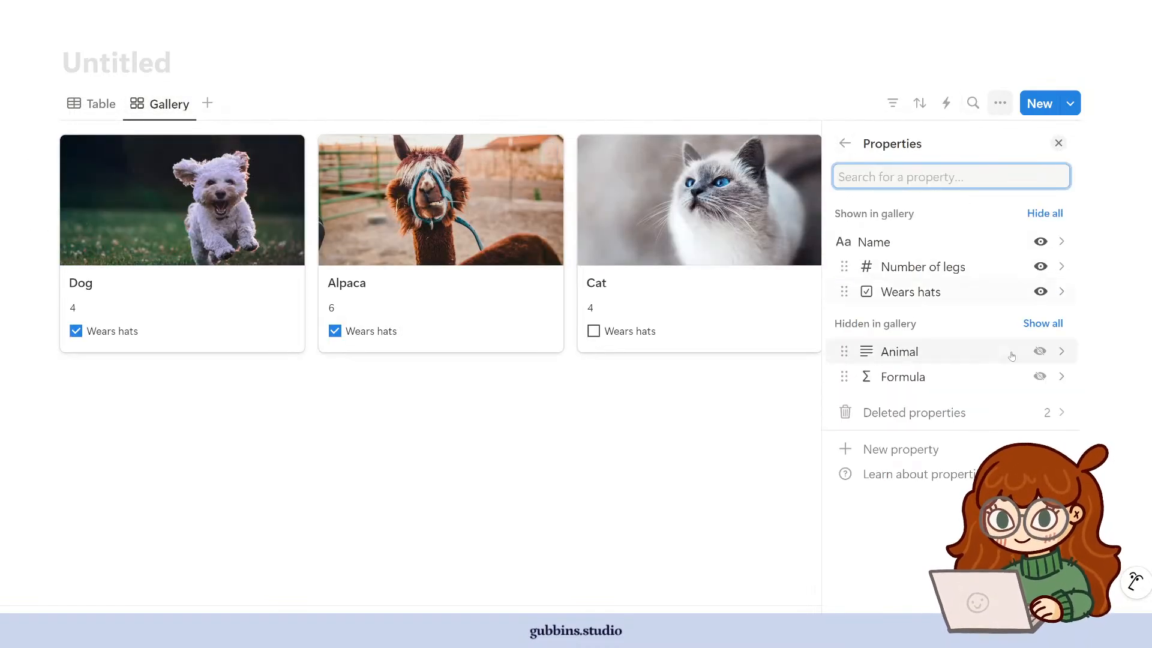
left_click(1039, 376)
left_click(1040, 267)
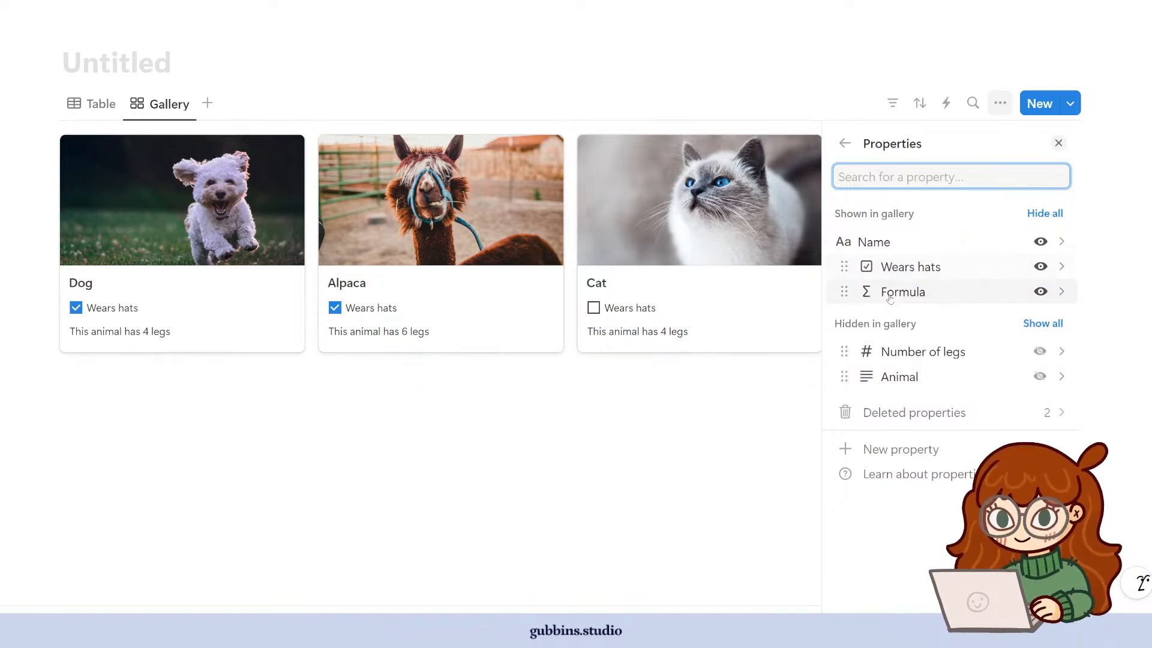
left_click_drag(849, 297, 847, 266)
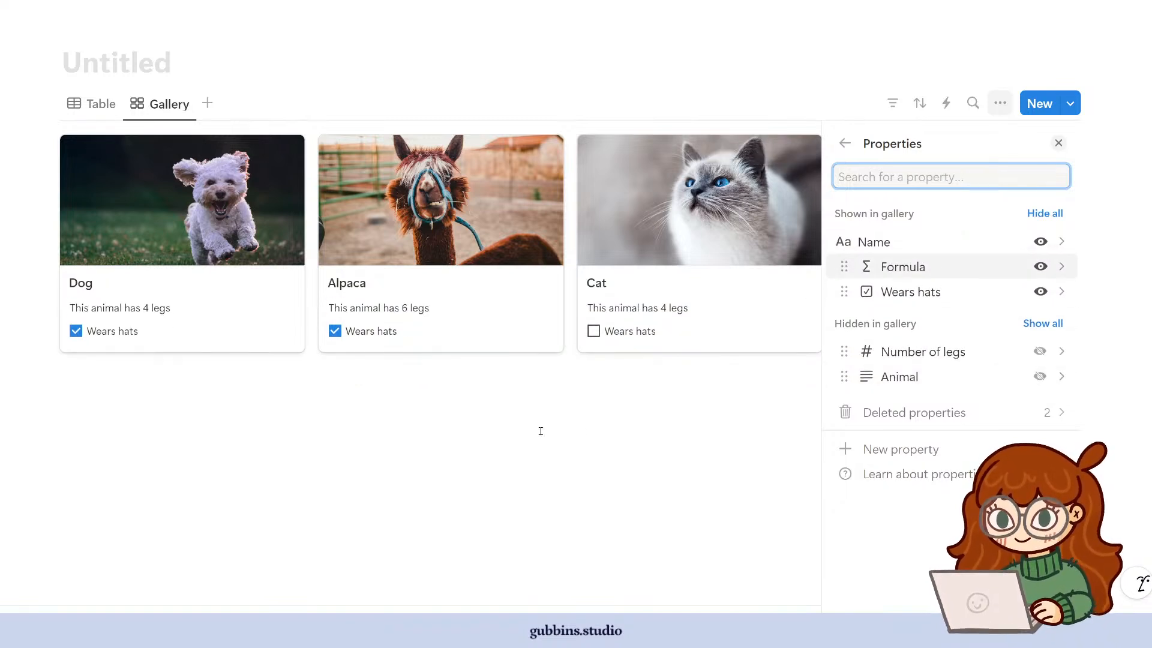
left_click(207, 423)
- Show the Number of legs property on the Gallery cards again, alongside Formula and Wears hats
left_click(1000, 103)
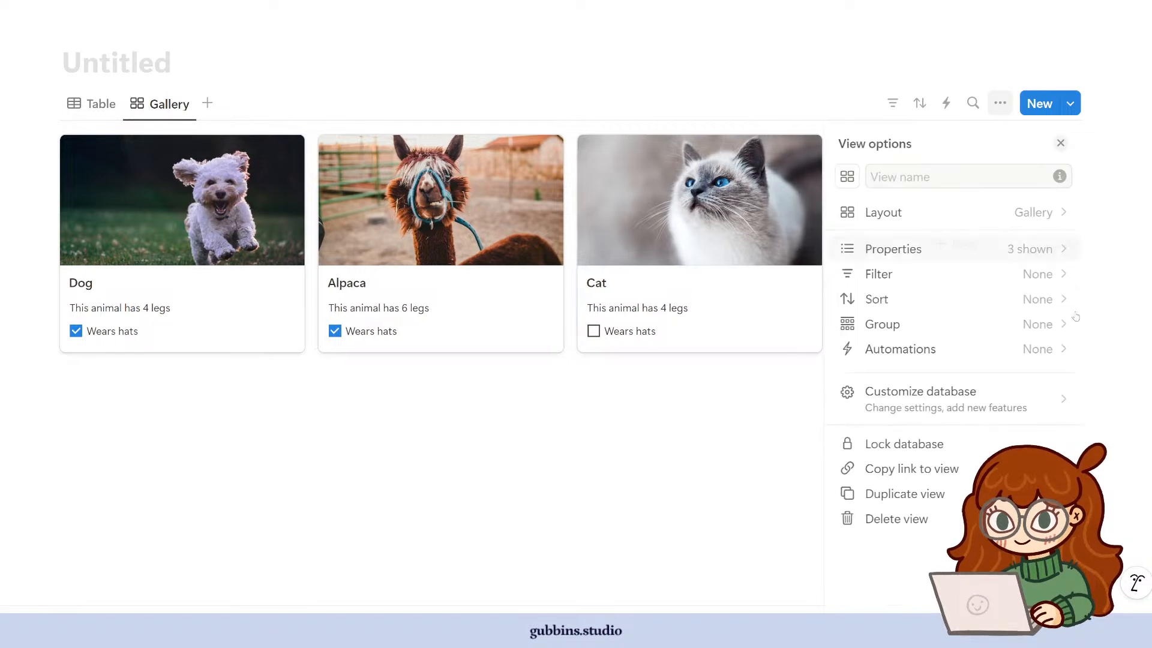
left_click(1007, 251)
left_click(1041, 352)
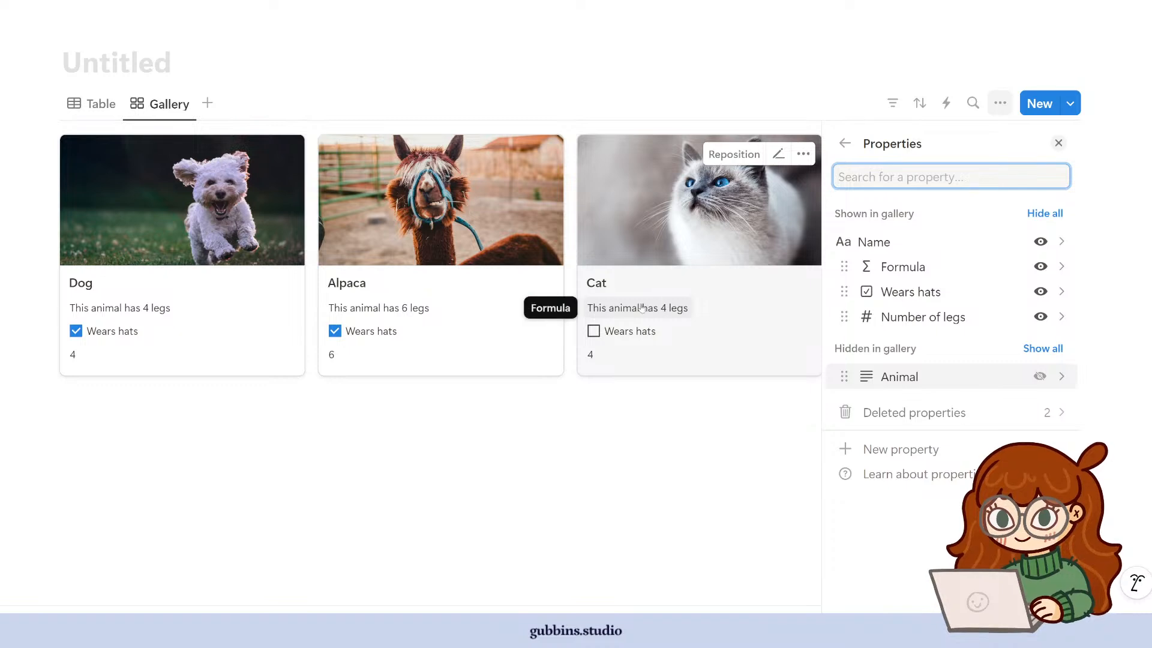
- Hide the Number of legs property from the Gallery cards and close the view settings
left_click(1041, 317)
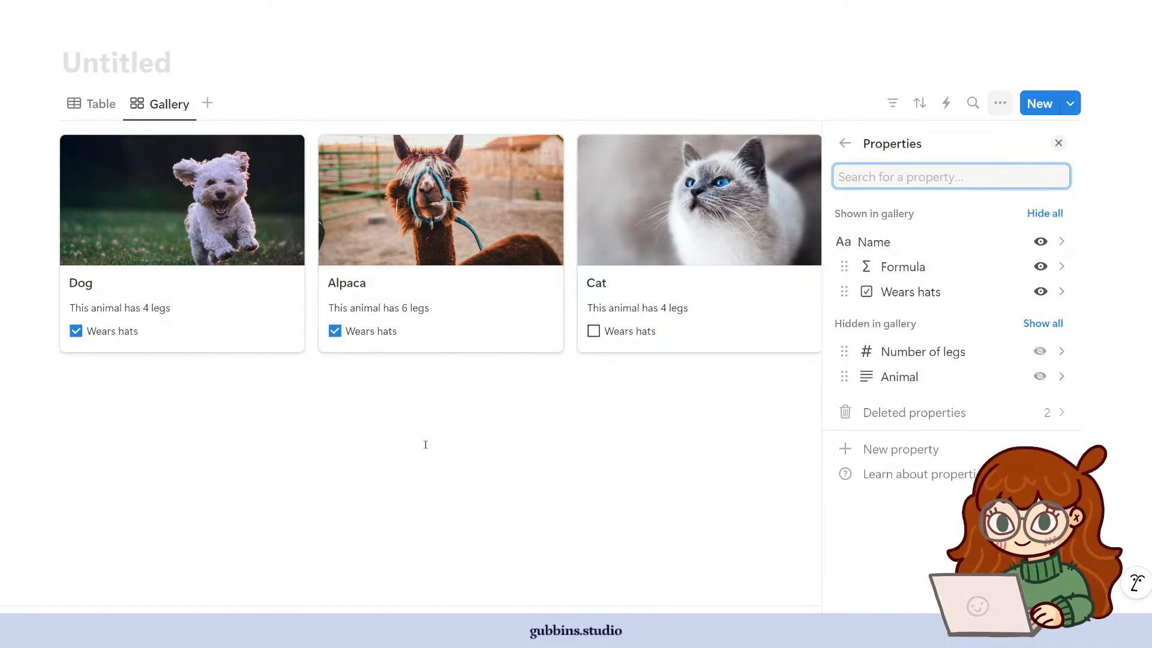
key("Escape")
- In the Table view, rename the Formula property to Legs formula
left_click(96, 114)
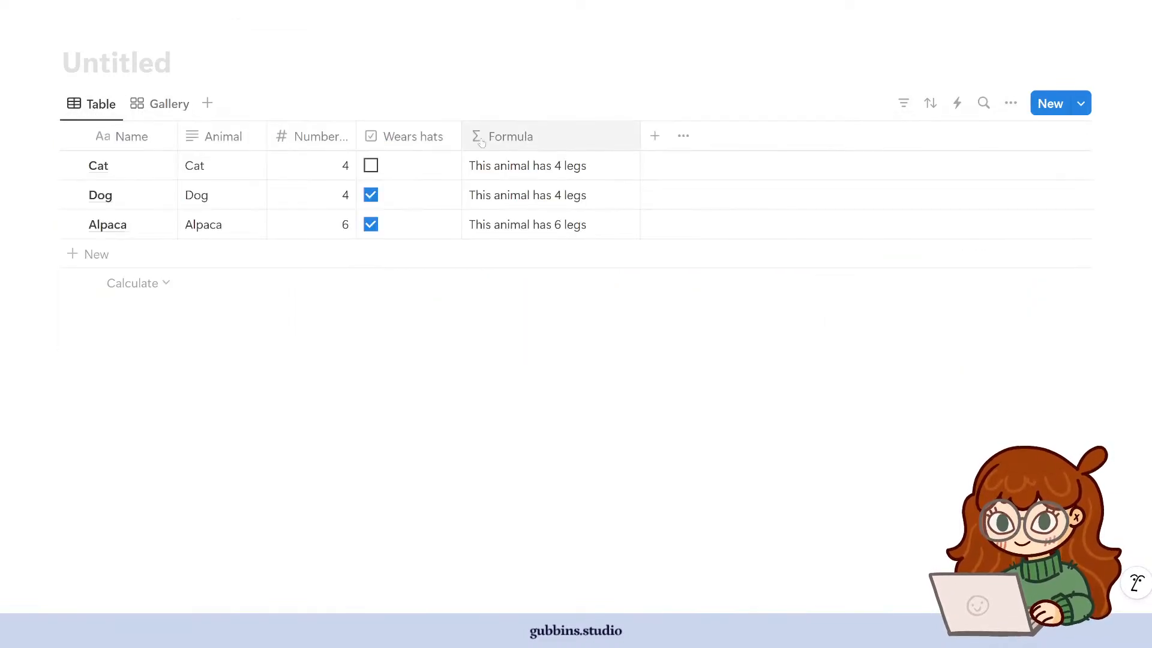
left_click(500, 138)
left_click_drag(553, 176, 506, 172)
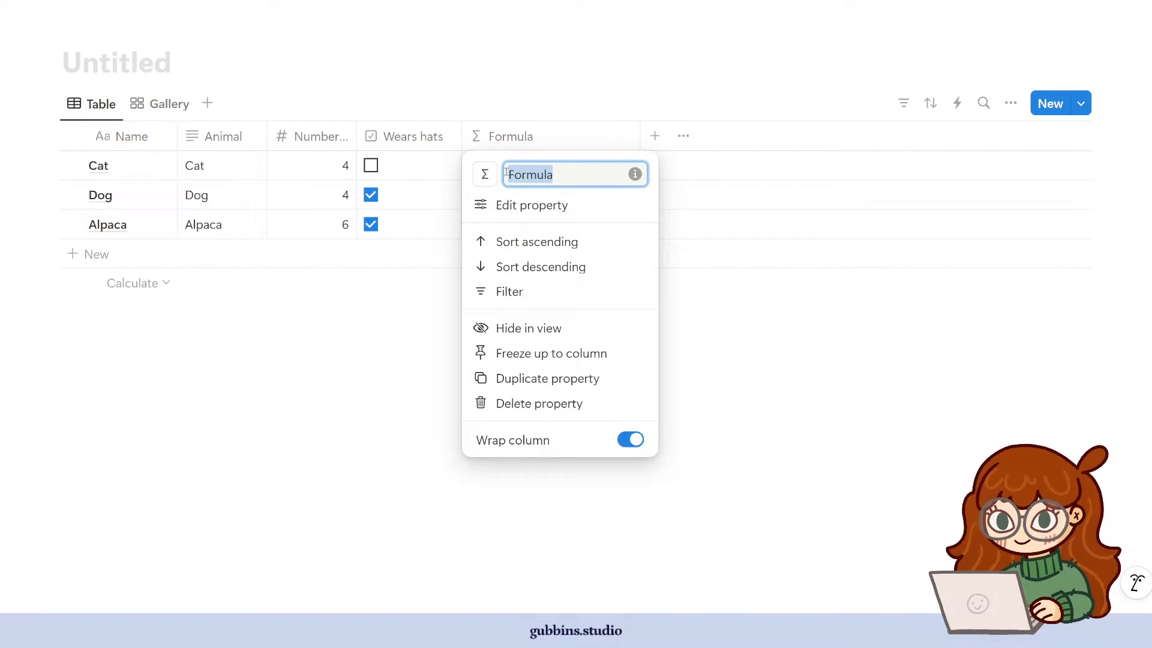
type("legs")
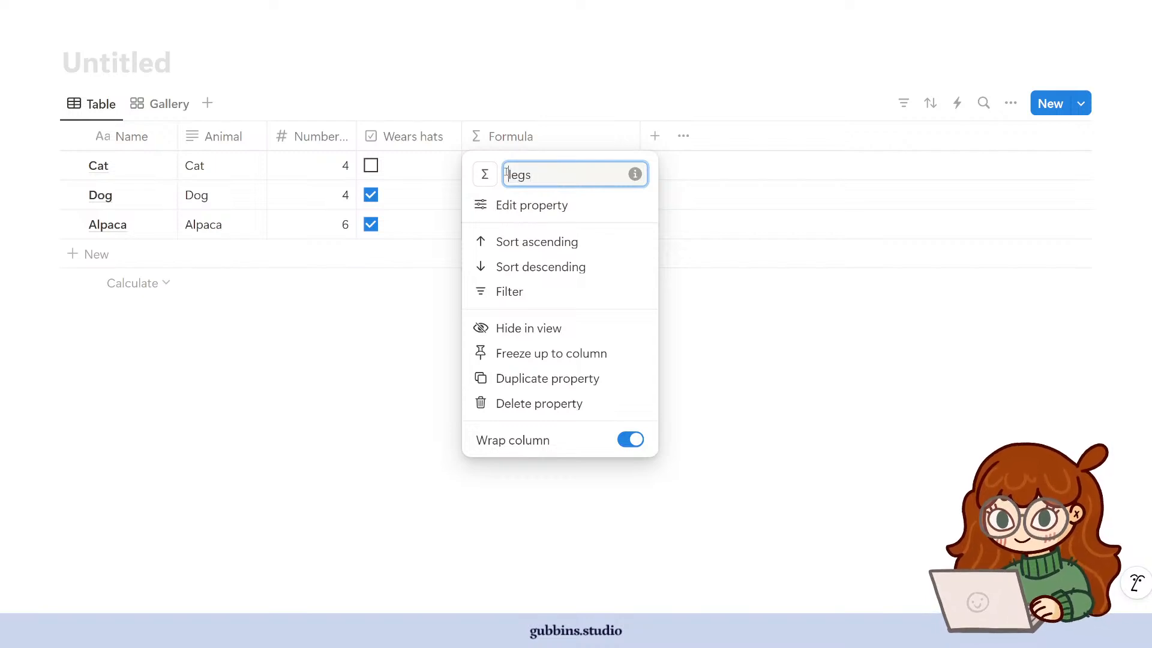
key("Delete")
type("Legs")
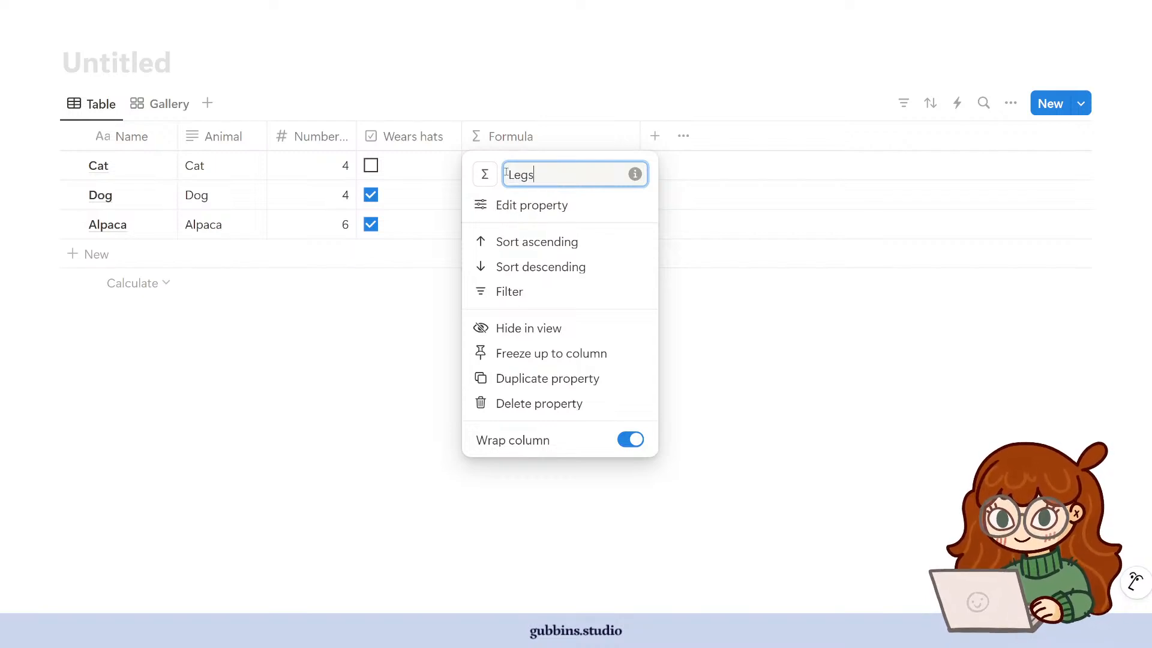
type(" formula")
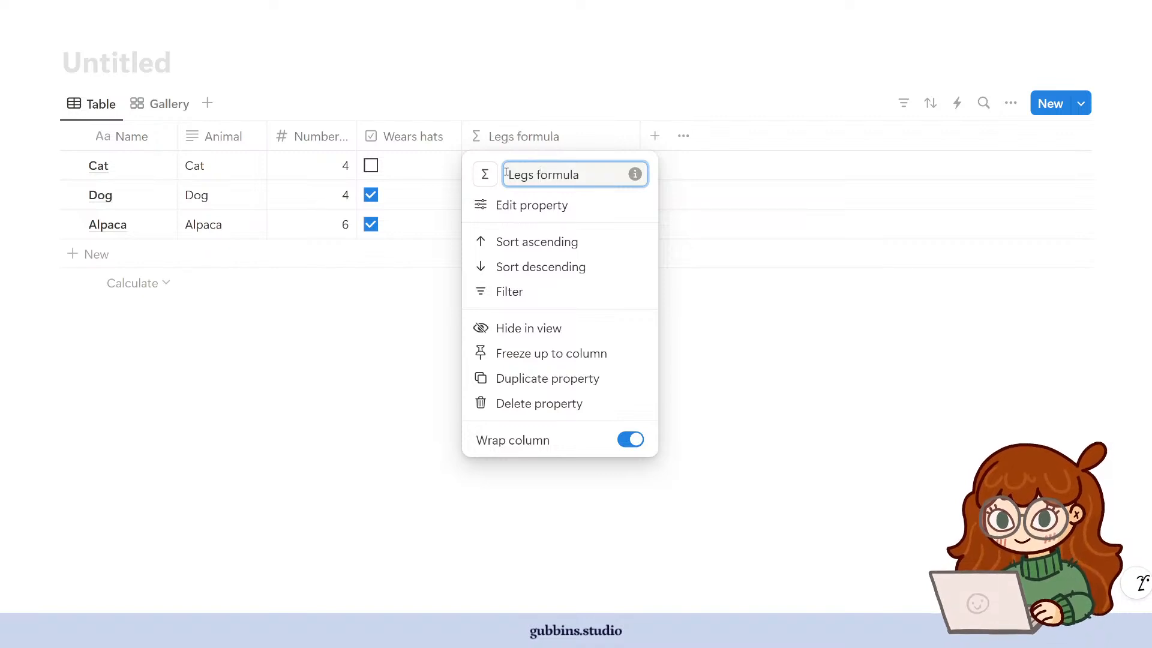
left_click(780, 378)
- Add a Formula property named Hats and insert the Wears hats property into its formula
left_click(654, 139)
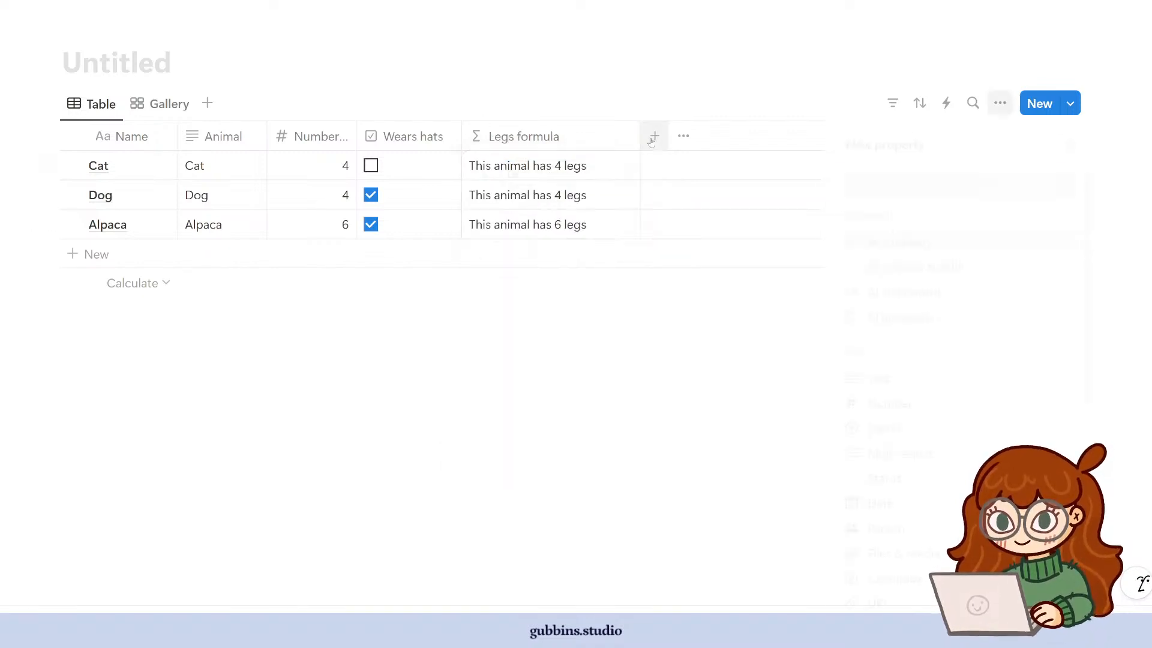
scroll(888, 498, "down", 3)
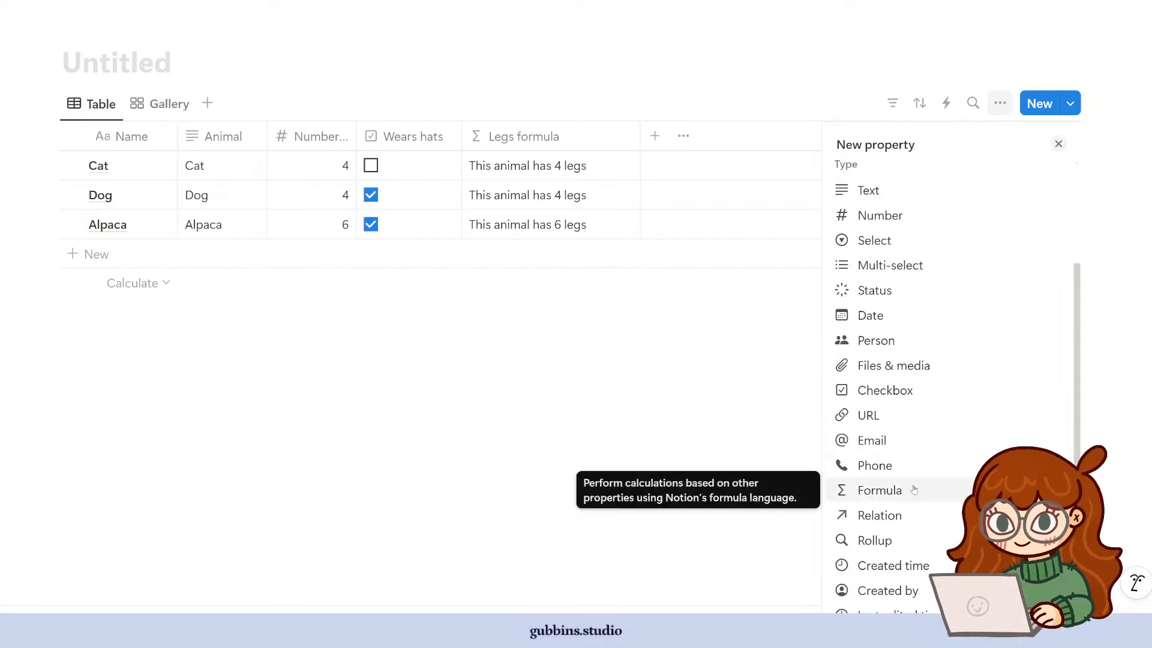
left_click(888, 490)
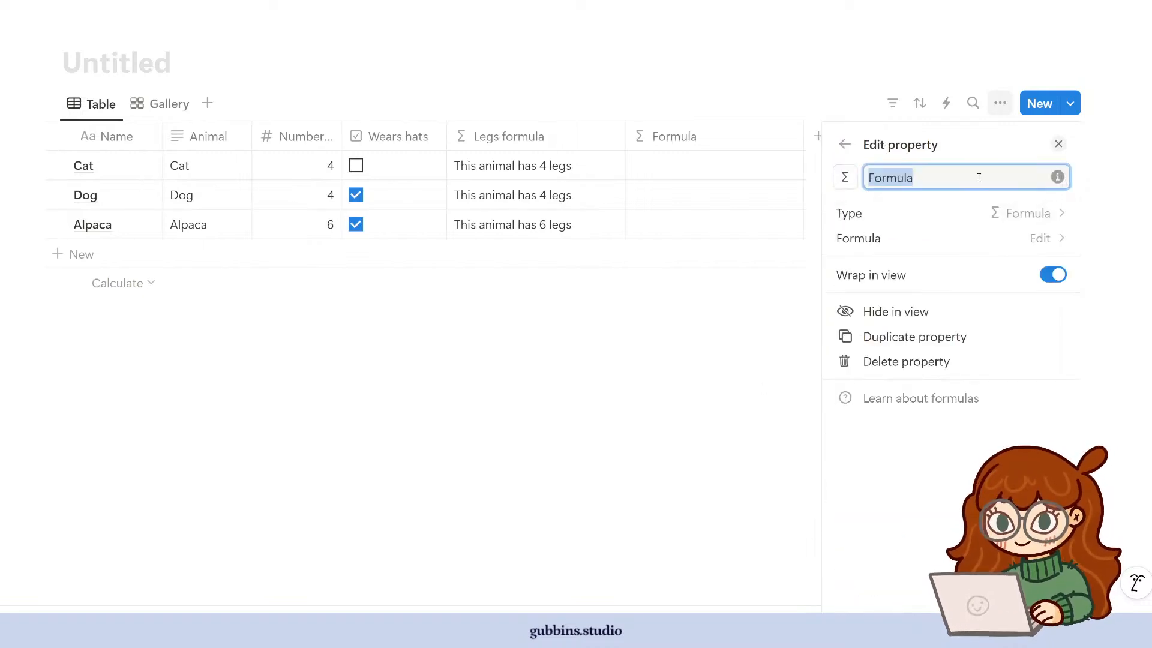
type("Hats")
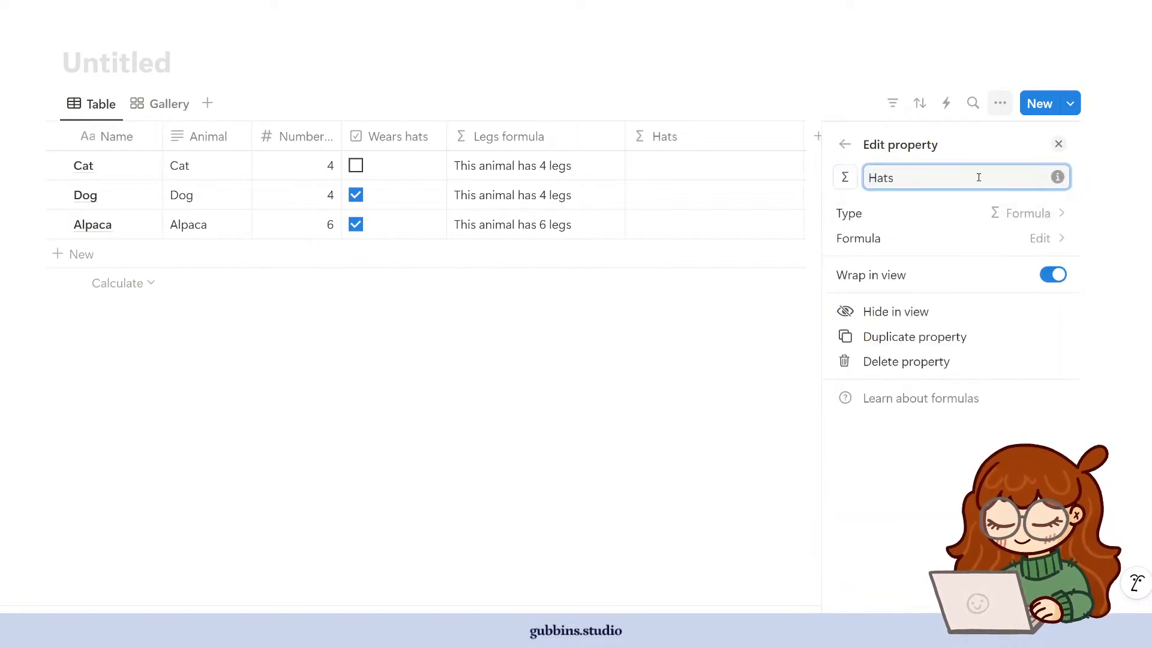
left_click(1001, 237)
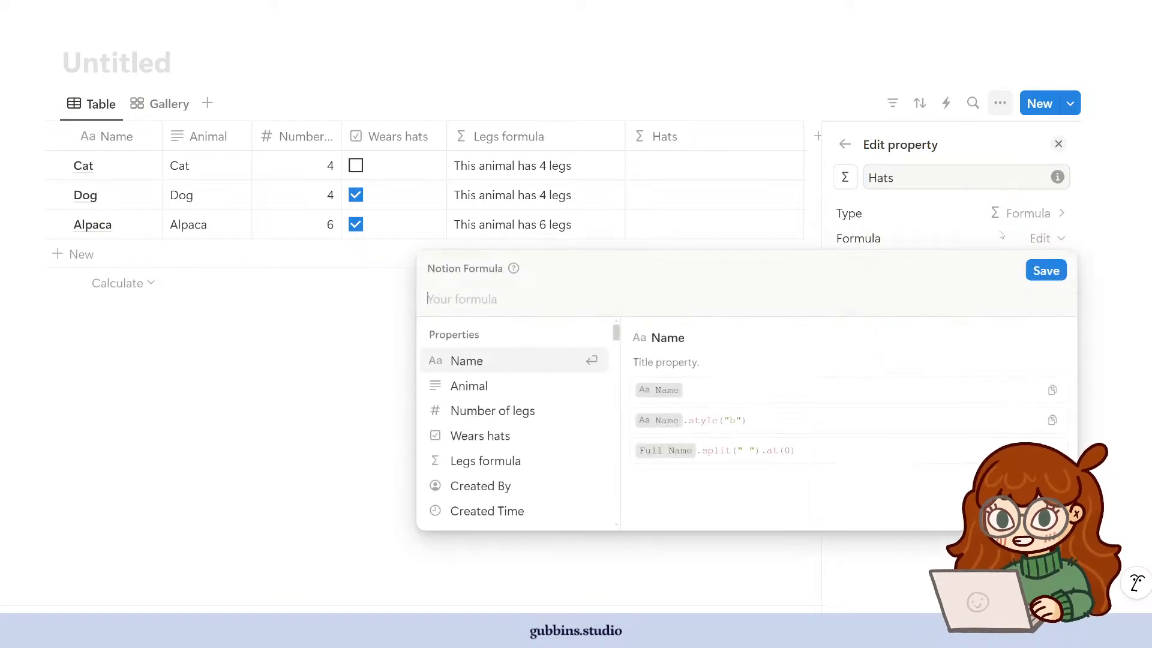
left_click(500, 438)
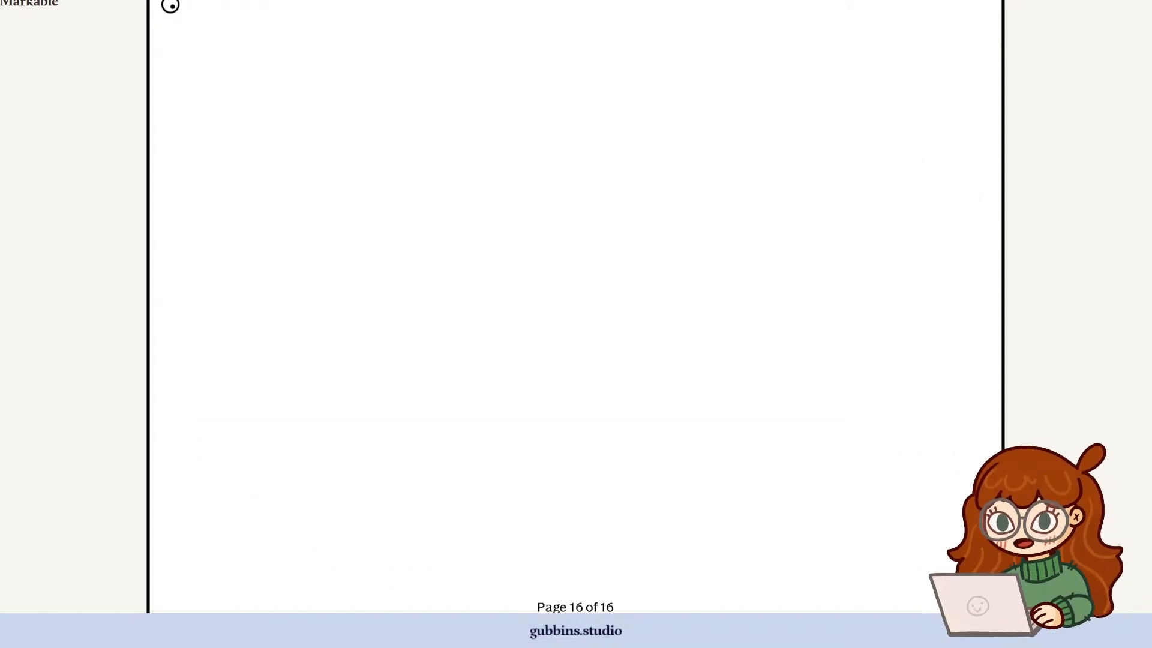
- Switch to the blank reMarkable notebook page and handwrite "Boolean → True / False" as its first line
left_click_drag(271, 18, 271, 52)
mouse_move(303, 36)
left_mouse_down()
mouse_move(294, 38)
mouse_move(310, 37)
left_mouse_up()
left_click_drag(331, 36, 336, 51)
left_click_drag(348, 42, 398, 50)
mouse_move(396, 42)
left_mouse_down()
mouse_move(495, 30)
mouse_move(489, 43)
left_mouse_up()
left_click_drag(549, 12, 592, 10)
mouse_move(571, 12)
left_mouse_down()
mouse_move(571, 42)
mouse_move(656, 48)
left_mouse_up()
mouse_move(712, 3)
left_mouse_down()
mouse_move(695, 53)
mouse_move(755, 12)
left_mouse_up()
left_click_drag(723, 14, 720, 48)
left_click_drag(722, 31, 773, 48)
left_click_drag(789, 16, 781, 48)
left_click_drag(810, 34, 802, 54)
left_click_drag(820, 44, 843, 36)
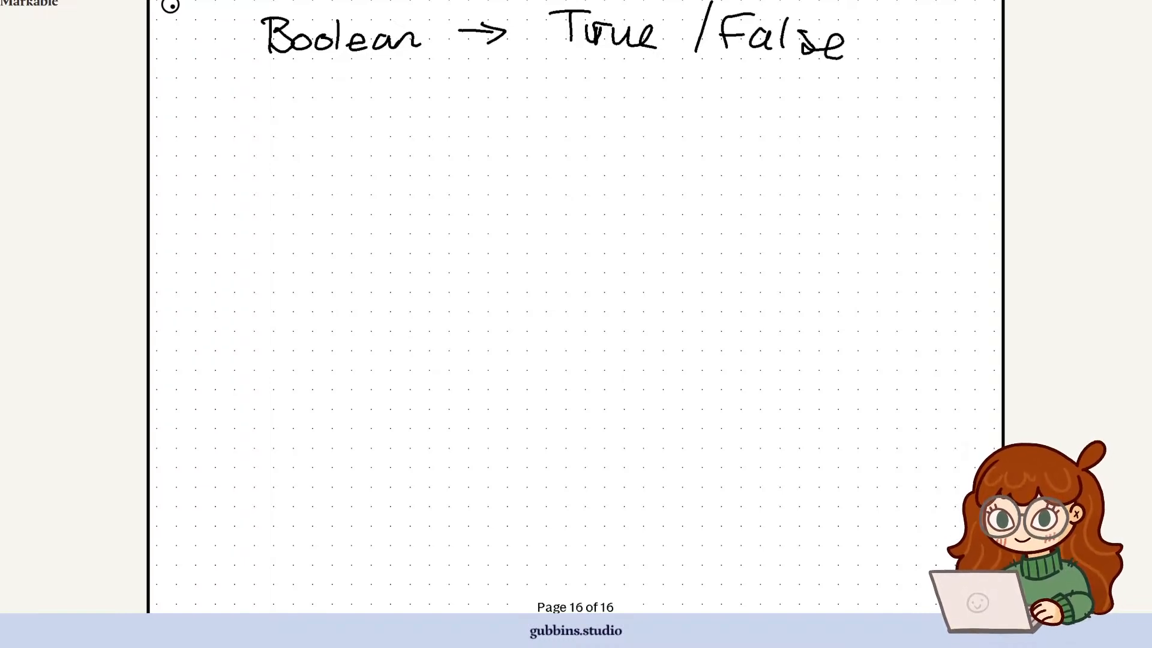
- Draw a downward arrow under "Boolean" and handwrite "IF (TRUE) : this" below it
left_click_drag(267, 81, 272, 147)
left_click_drag(254, 132, 273, 150)
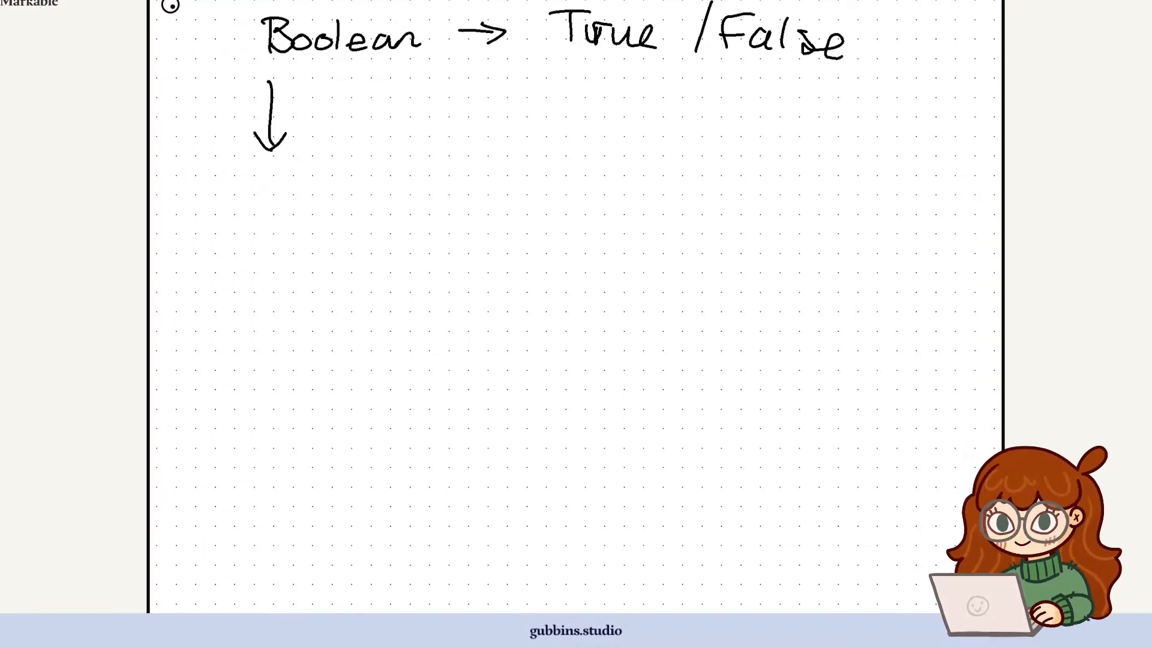
mouse_move(286, 161)
left_mouse_down()
mouse_move(284, 193)
mouse_move(299, 192)
left_mouse_up()
mouse_move(367, 148)
left_mouse_down()
mouse_move(346, 197)
mouse_move(400, 163)
left_mouse_up()
mouse_move(382, 165)
left_mouse_down()
mouse_move(381, 192)
mouse_move(396, 190)
left_mouse_up()
mouse_move(396, 163)
left_mouse_down()
mouse_move(415, 190)
mouse_move(437, 170)
mouse_move(463, 167)
left_mouse_up()
mouse_move(439, 169)
left_mouse_down()
mouse_move(461, 193)
mouse_move(463, 177)
left_mouse_up()
left_click_drag(465, 150, 469, 202)
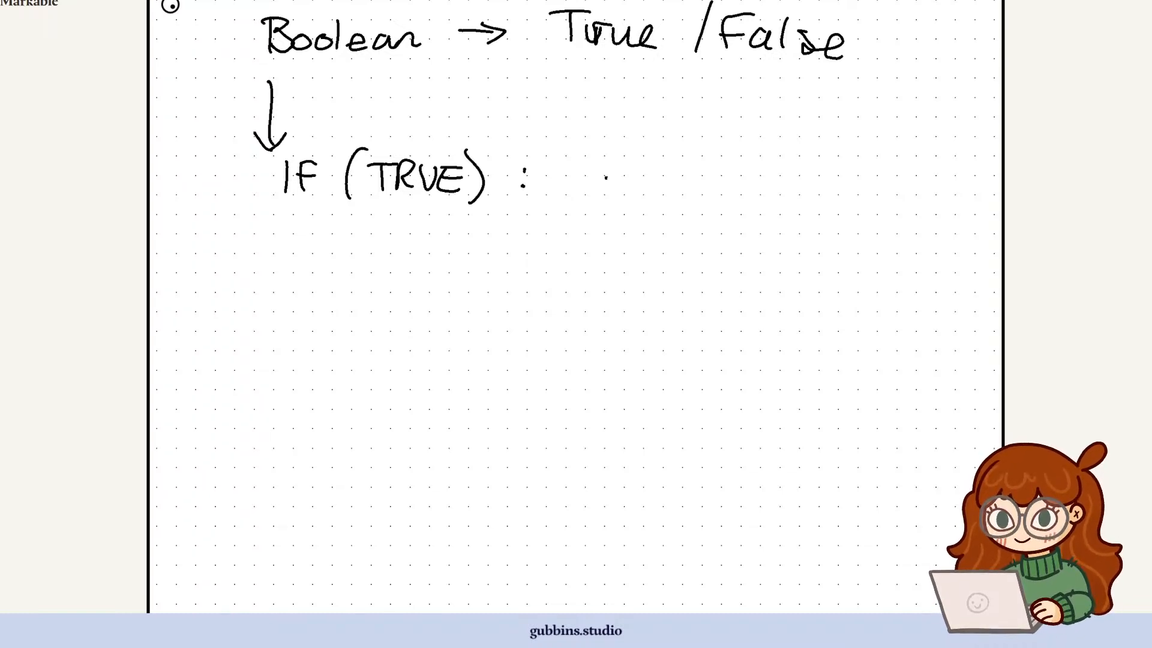
mouse_move(606, 156)
left_mouse_down()
mouse_move(605, 199)
mouse_move(604, 173)
left_mouse_up()
left_click_drag(616, 158, 641, 198)
left_click_drag(640, 167, 647, 165)
left_click_drag(663, 175, 655, 187)
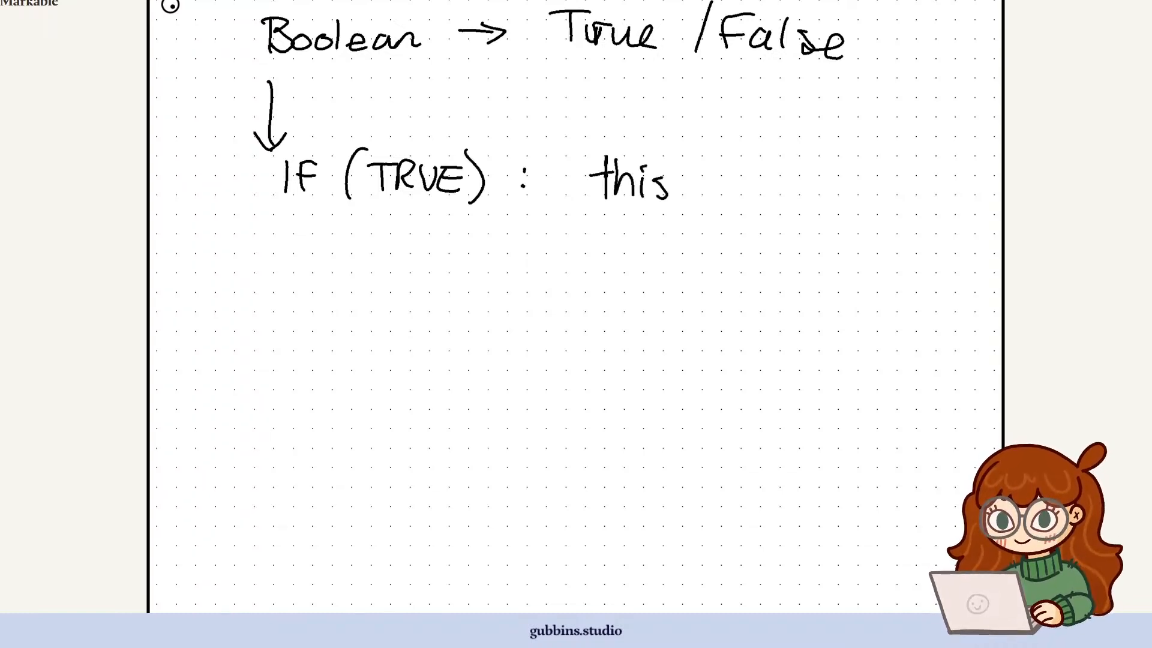
- Handwrite "ELSE (FALSE) : this" below the IF line
left_click_drag(268, 287, 271, 323)
left_click_drag(249, 305, 297, 320)
mouse_move(317, 291)
left_mouse_down()
mouse_move(297, 321)
mouse_move(340, 323)
left_mouse_up()
left_click_drag(320, 310, 338, 309)
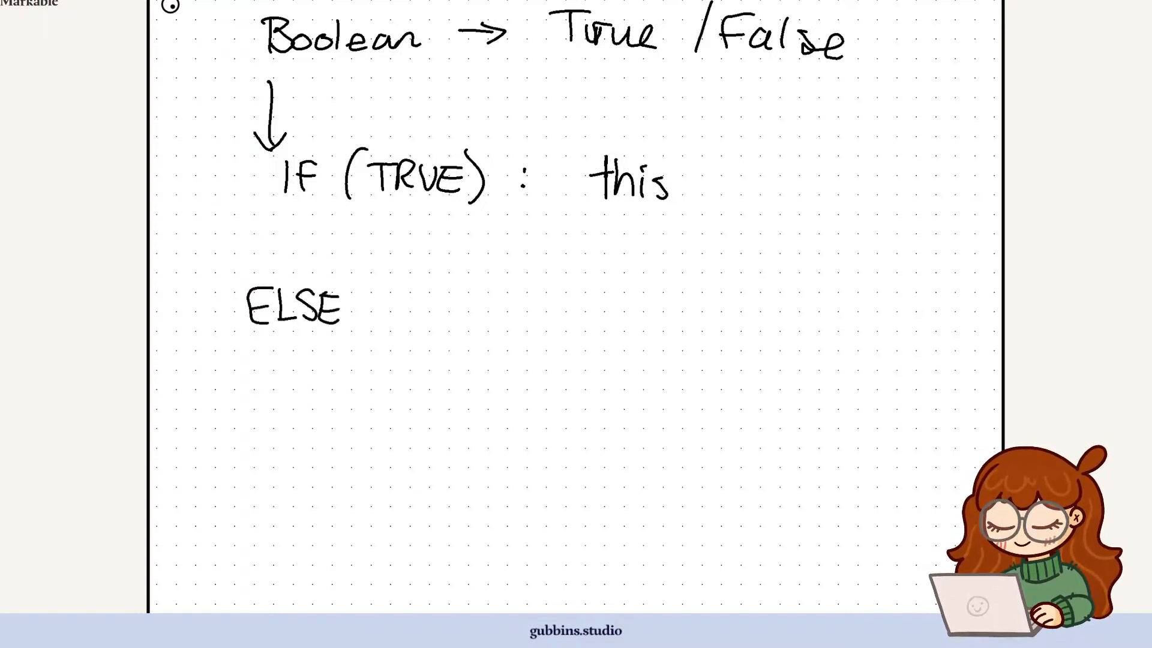
mouse_move(377, 293)
left_mouse_down()
mouse_move(370, 327)
mouse_move(421, 297)
left_mouse_up()
left_click_drag(393, 300, 392, 326)
mouse_move(394, 312)
left_mouse_down()
mouse_move(435, 328)
mouse_move(440, 313)
left_mouse_up()
mouse_move(451, 300)
left_mouse_down()
mouse_move(459, 323)
mouse_move(478, 328)
left_mouse_up()
mouse_move(500, 301)
left_mouse_down()
mouse_move(520, 301)
mouse_move(523, 328)
left_mouse_up()
mouse_move(502, 315)
left_mouse_down()
mouse_move(520, 315)
mouse_move(547, 343)
left_mouse_up()
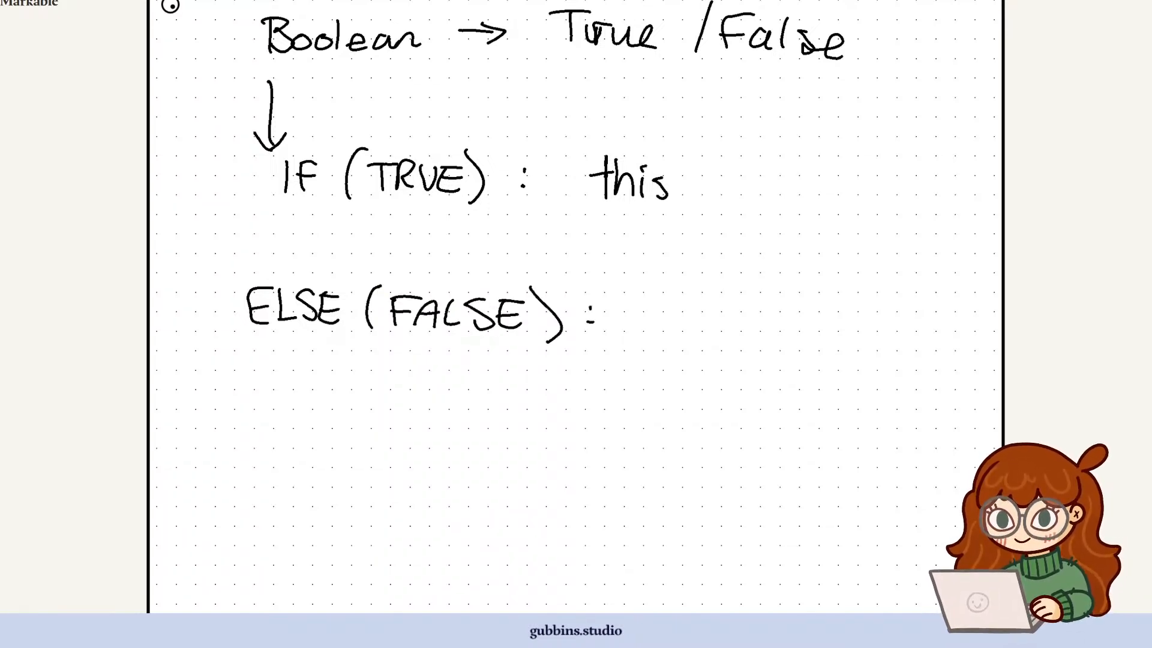
mouse_move(649, 296)
left_mouse_down()
mouse_move(646, 328)
mouse_move(659, 308)
left_mouse_up()
left_click_drag(663, 296, 661, 329)
left_click_drag(661, 317, 681, 330)
mouse_move(687, 310)
left_mouse_down()
mouse_move(687, 331)
mouse_move(703, 333)
left_mouse_up()
left_click(691, 302)
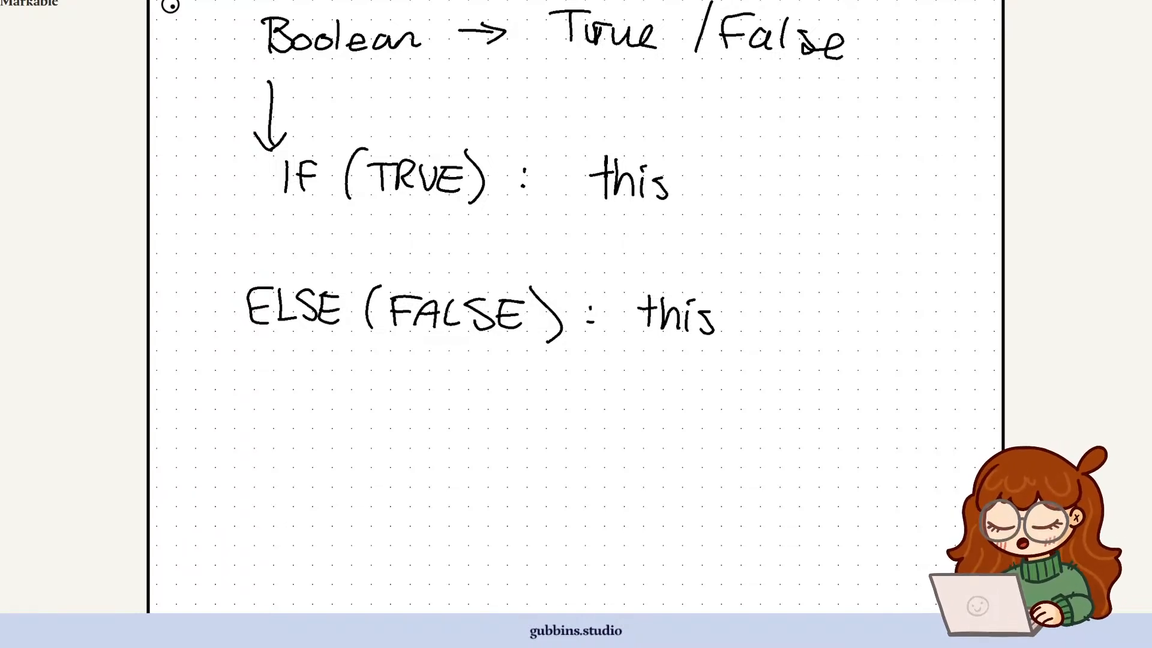
- Draw a smiley face beside the IF line's "this" and a second drawing beside the ELSE line's "this"
mouse_move(746, 160)
left_mouse_down()
mouse_move(749, 203)
mouse_move(748, 159)
mouse_move(748, 181)
left_mouse_up()
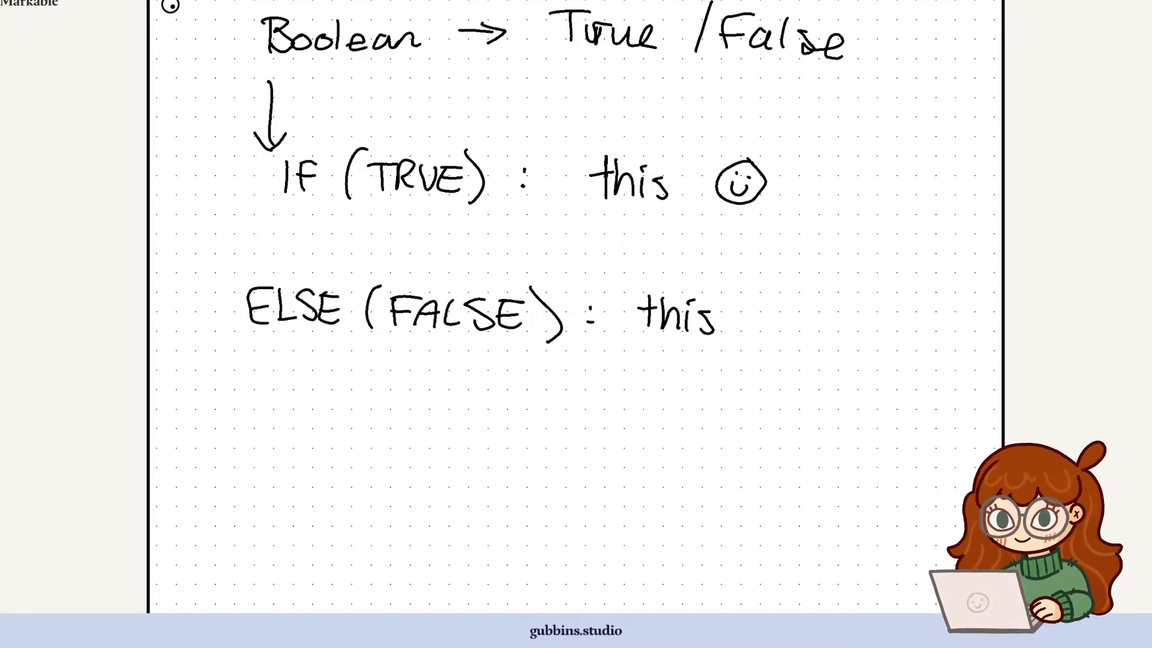
mouse_move(775, 305)
left_mouse_down()
mouse_move(772, 349)
mouse_move(780, 305)
mouse_move(782, 344)
left_mouse_up()
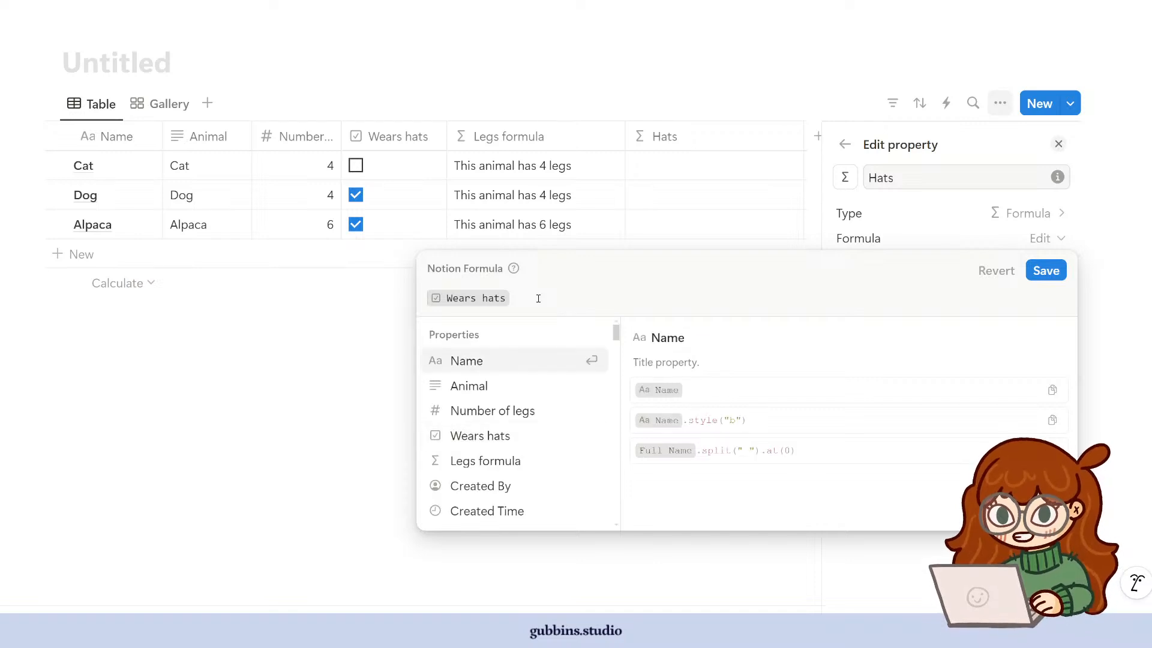
- Back in Notion, add the if() function to the Hats formula with the Wears hats property as its condition
scroll(517, 408, "down", 5)
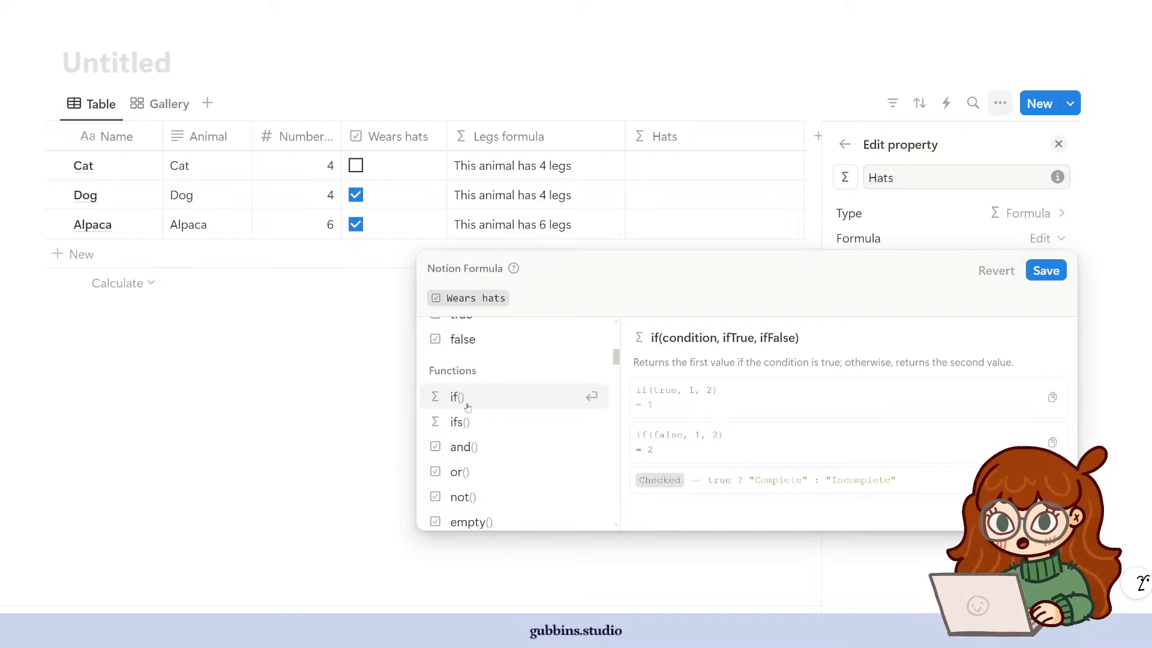
left_click(518, 398)
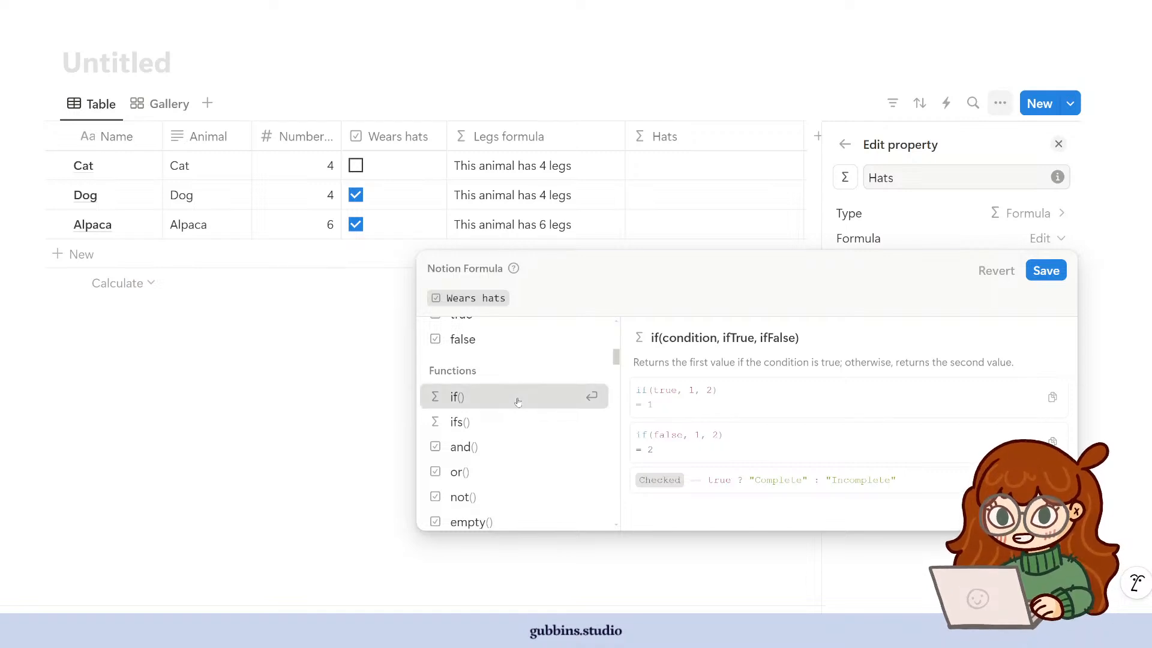
key("Right")
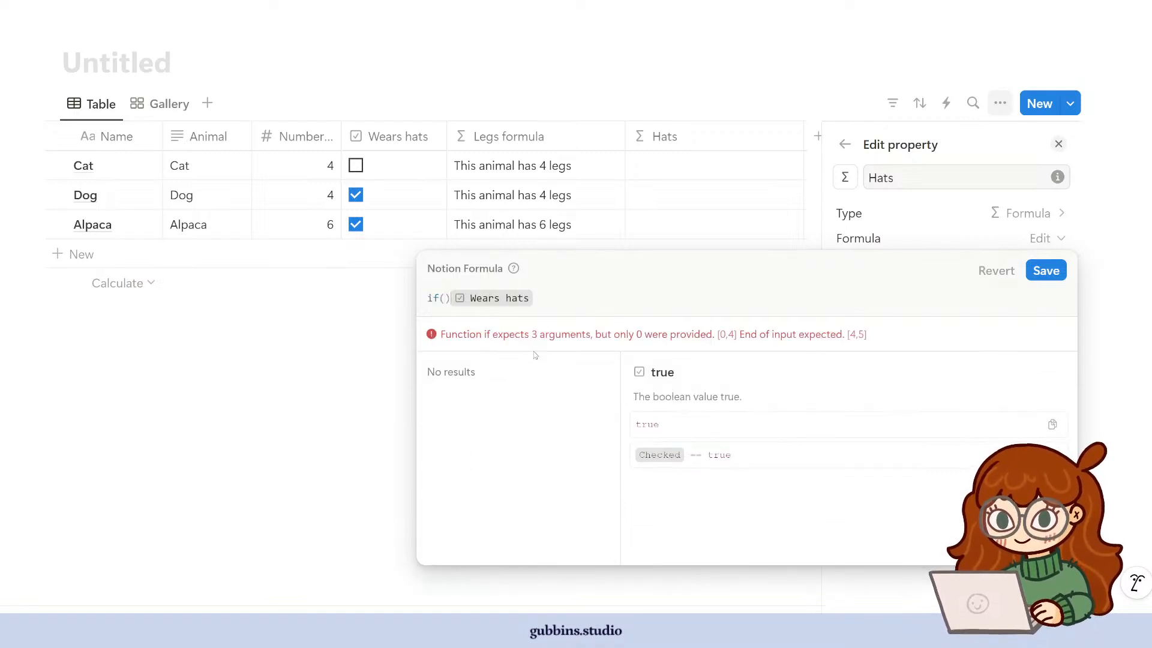
key("BackSpace")
key("Right")
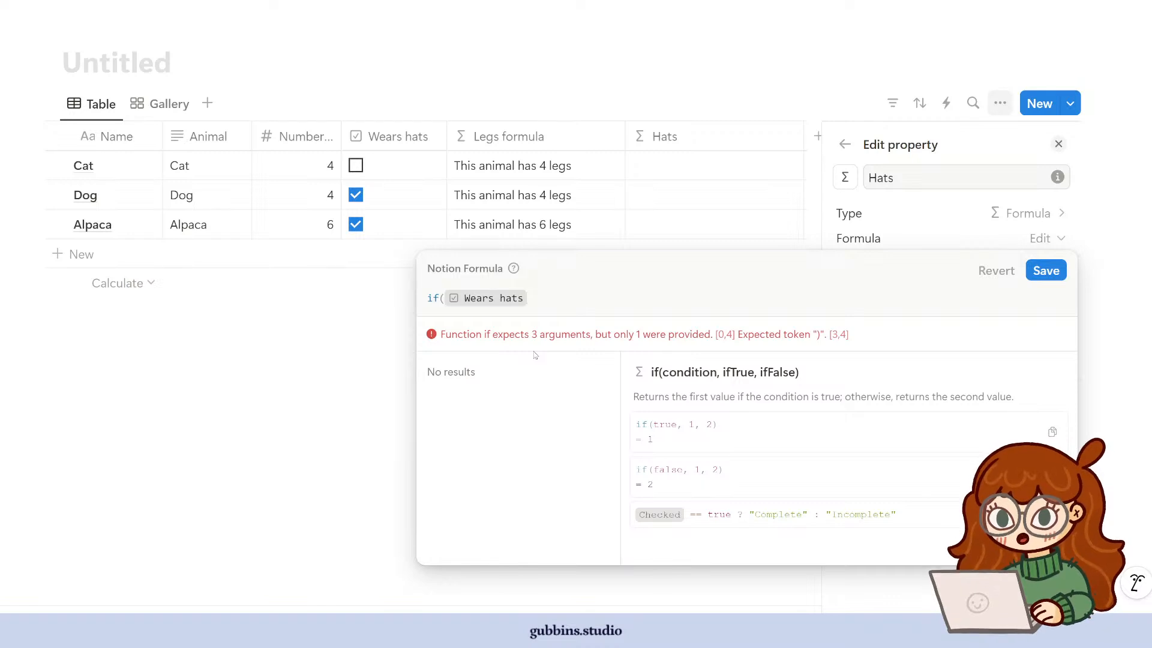
- Complete the if() function with "True" and "False" as its two results, close the bracket and save the formula
type(",\"\"")
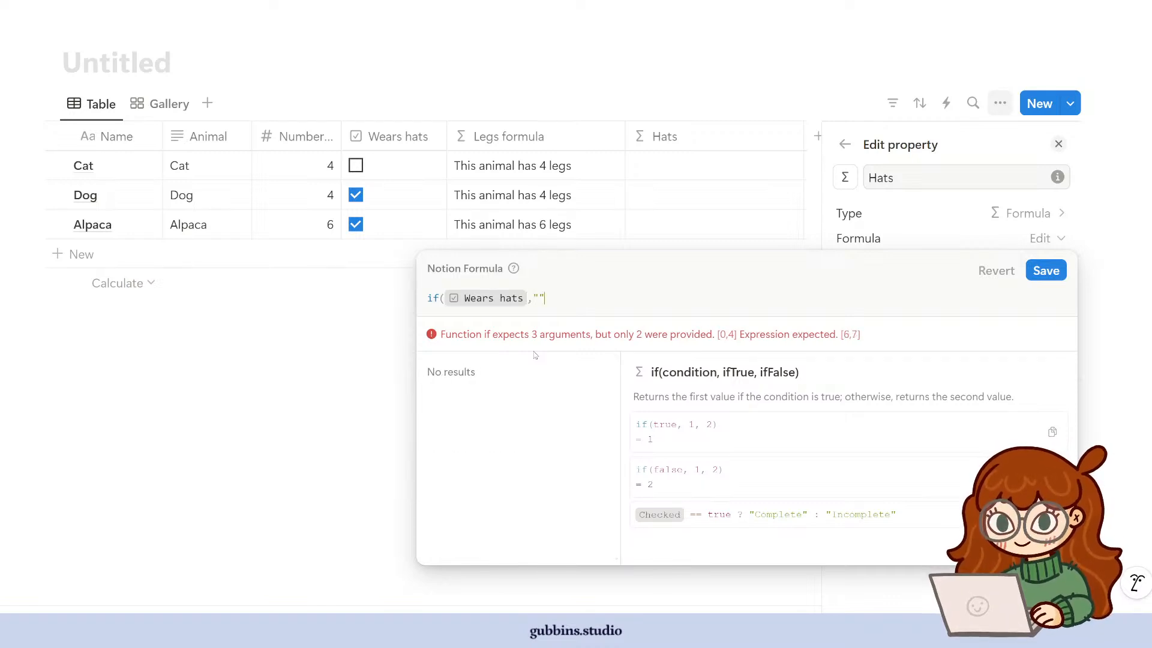
type("True")
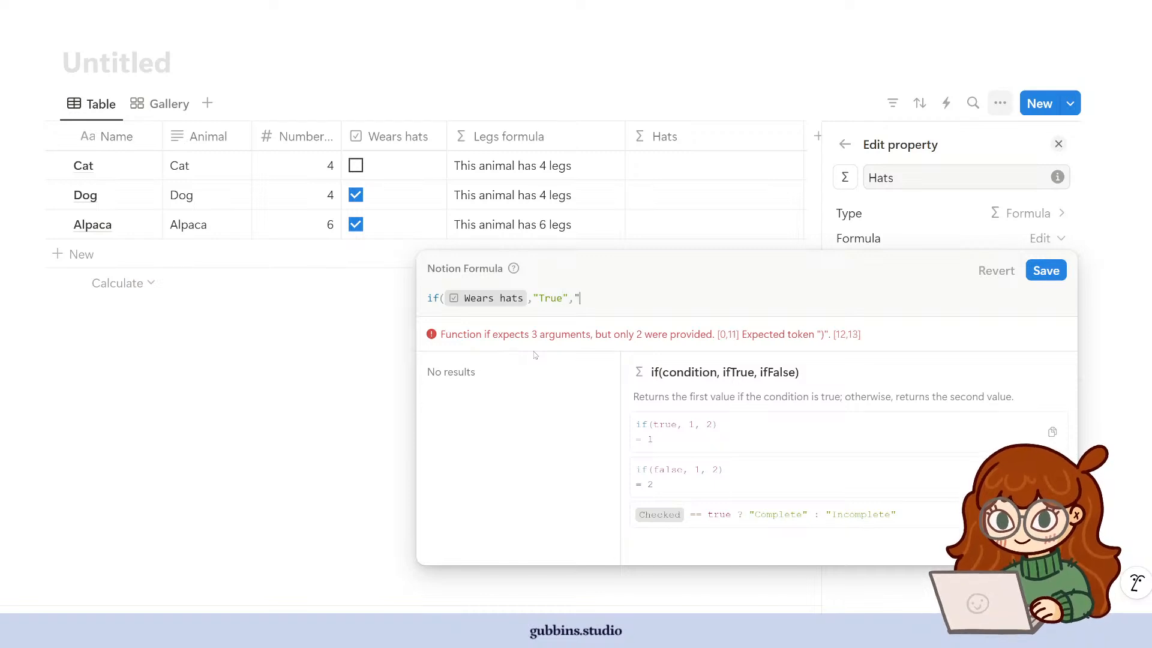
type(",\"False\")")
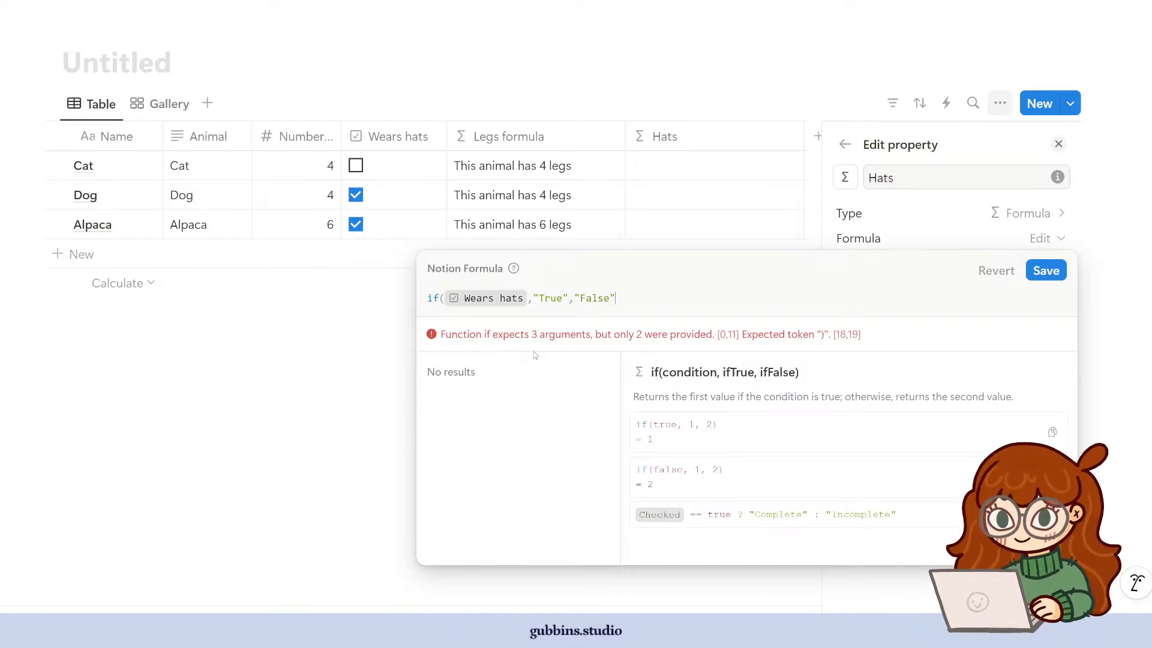
left_click(1046, 271)
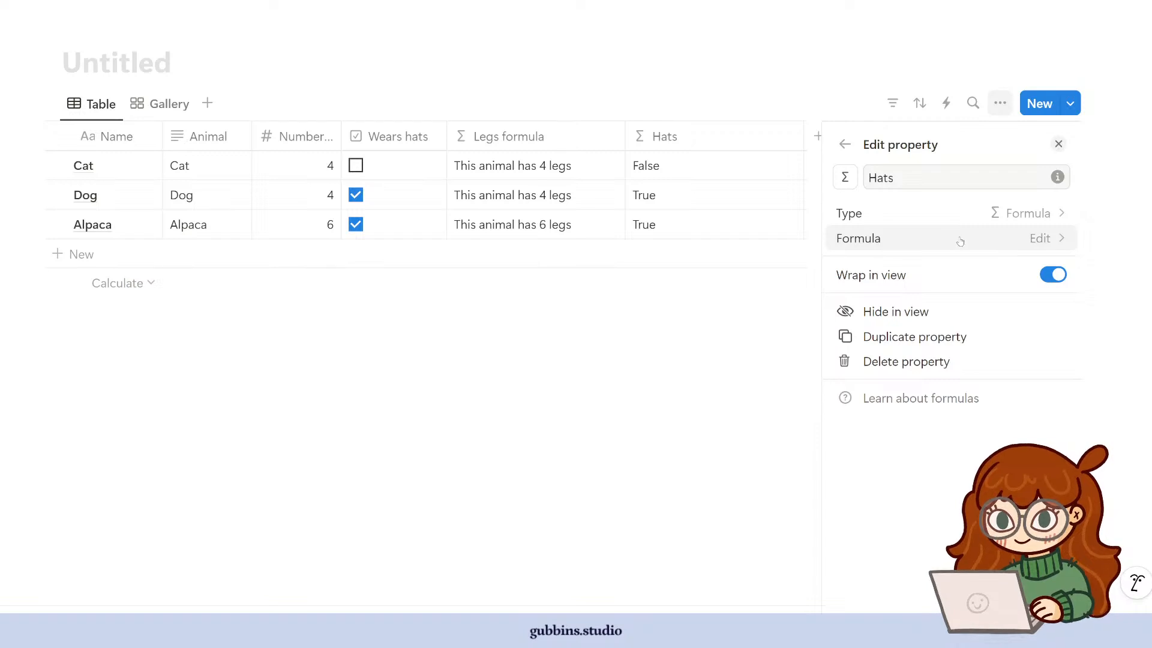
- Reopen the Hats formula and replace its "True" result with "Wears a hat"
left_click(936, 238)
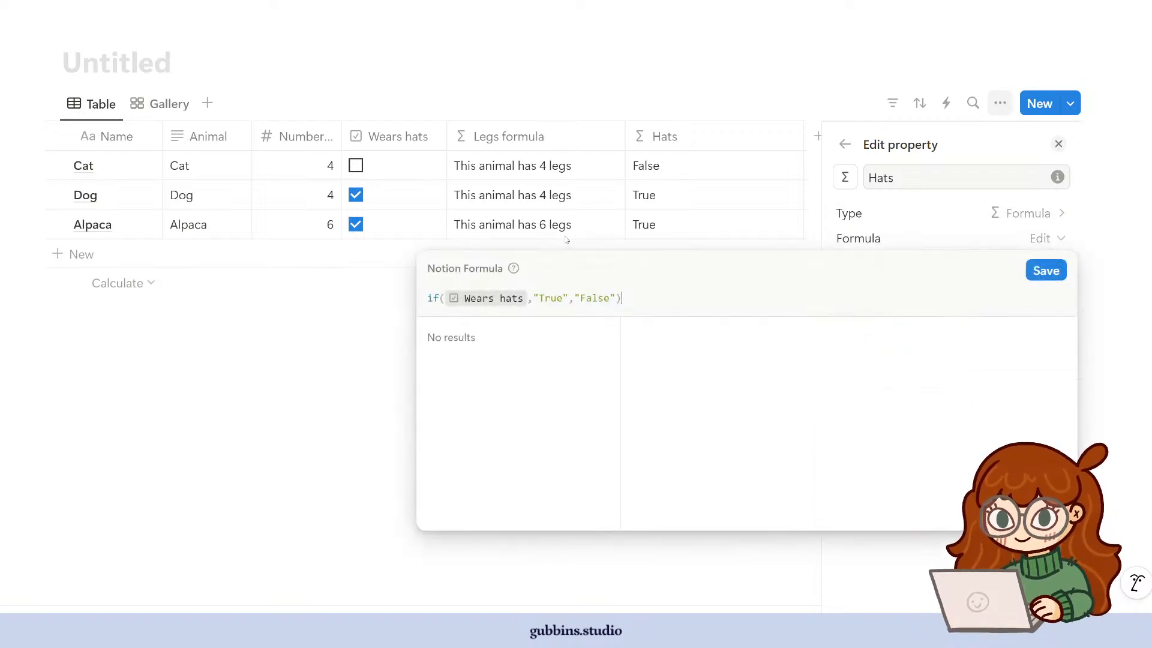
left_click(605, 298)
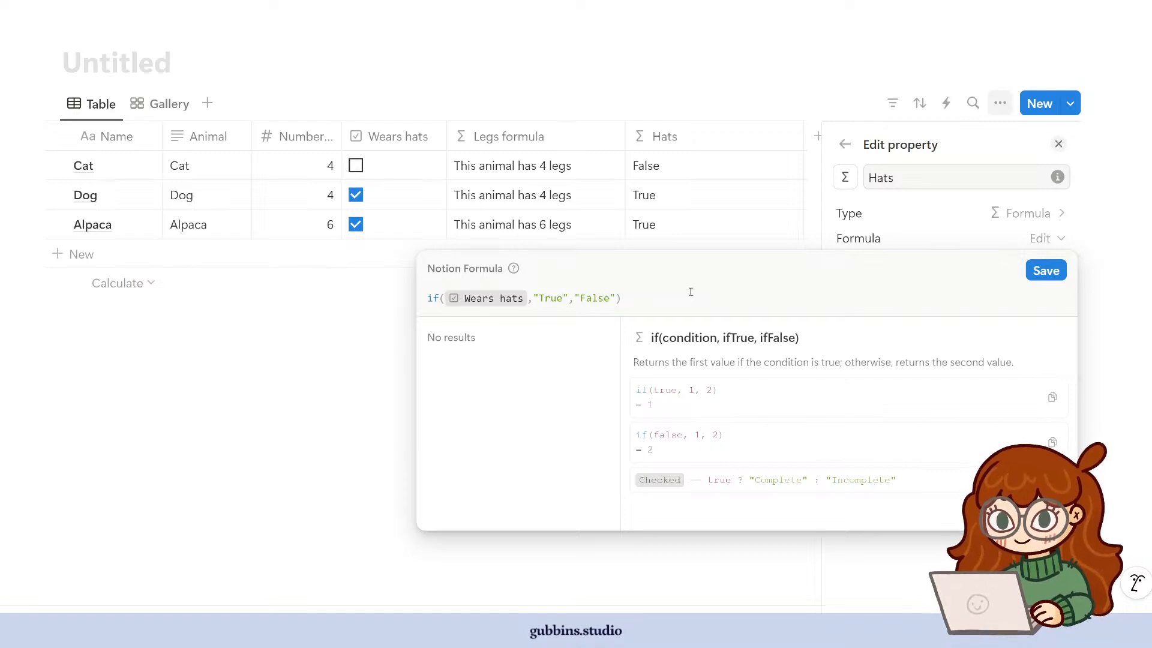
key("ctrl+shift+Left")
type("T")
type("r")
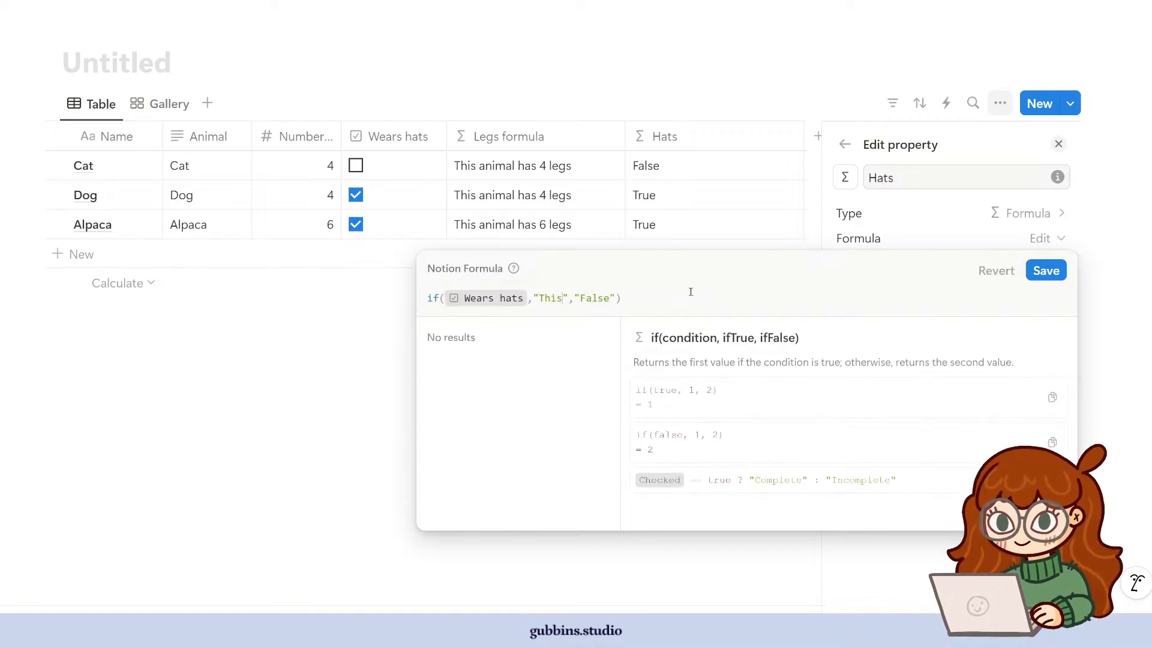
key("BackSpace")
key("BackSpace")
type("Wears a hat")
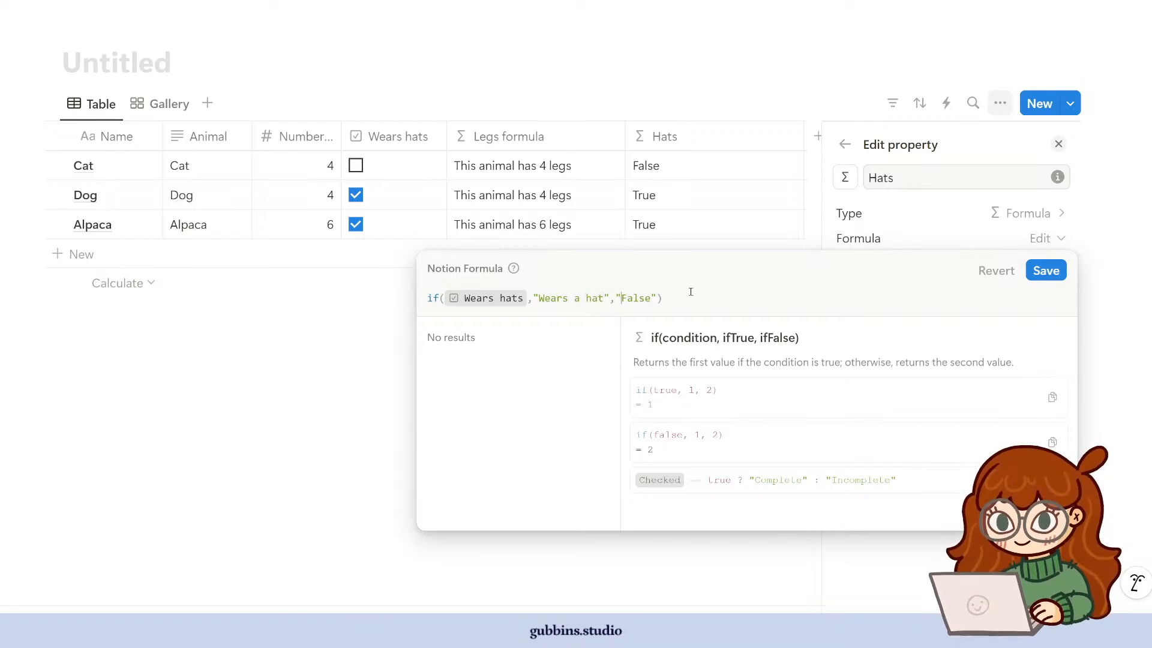
- Replace the "False" result with "Does not wear a hat" and save the Hats formula
key("ctrl+shift+Right")
type("Does not wear a ha")
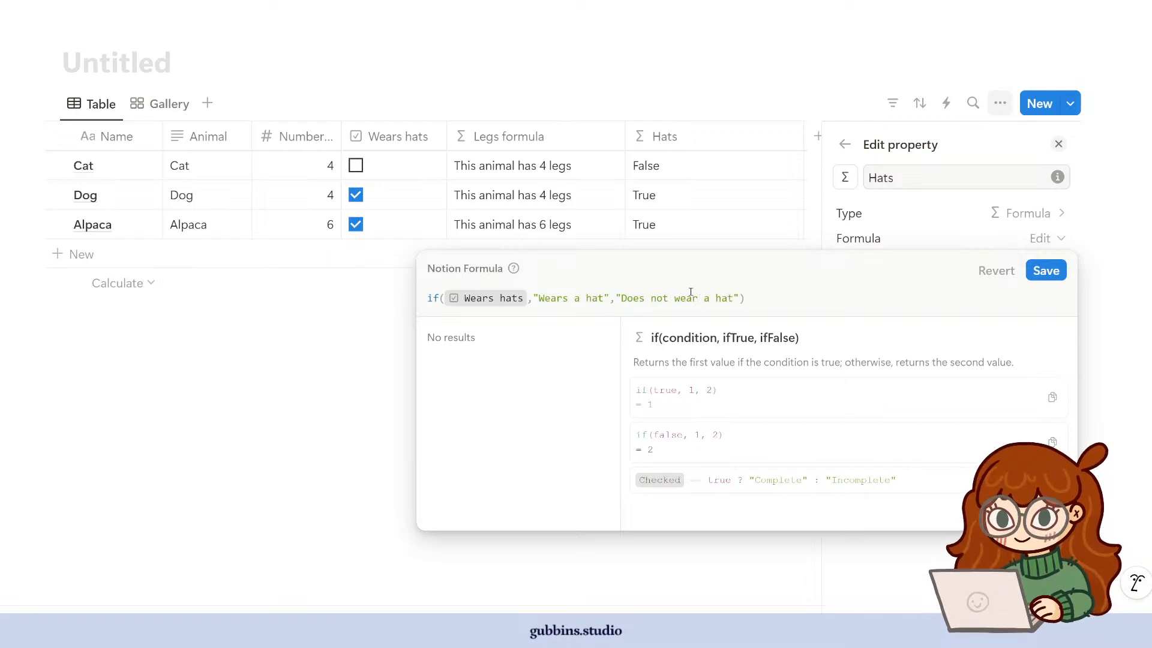
type("t")
key("Return")
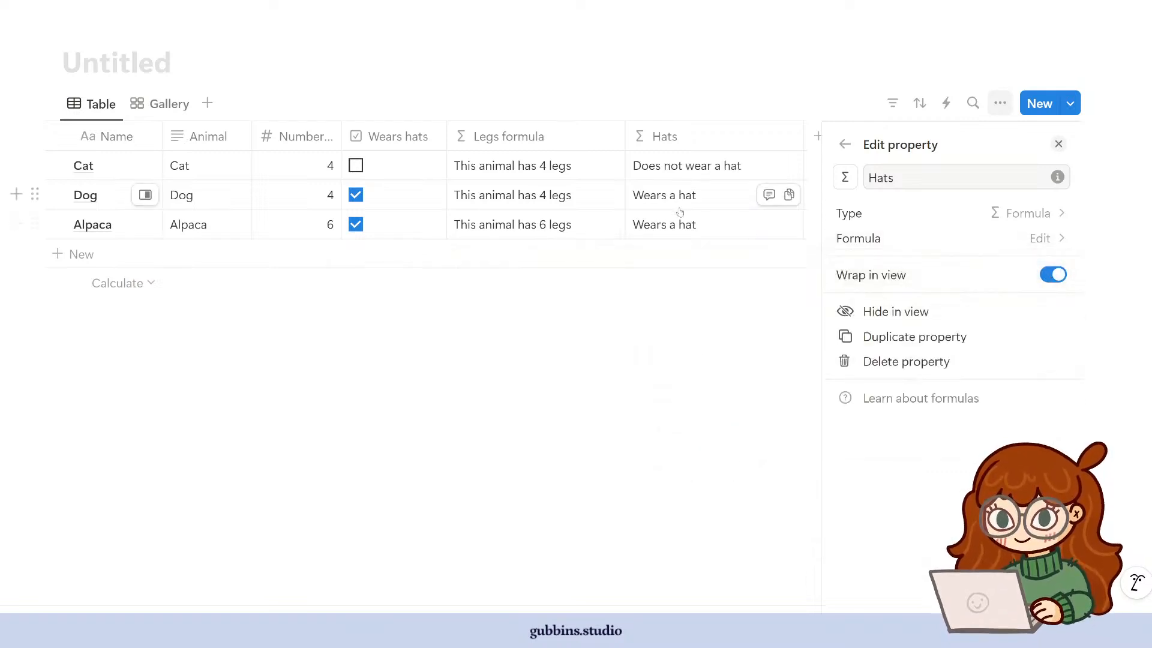
- In the Gallery view, show the Hats formula property on the cards and hide the Wears hats checkbox
left_click(162, 104)
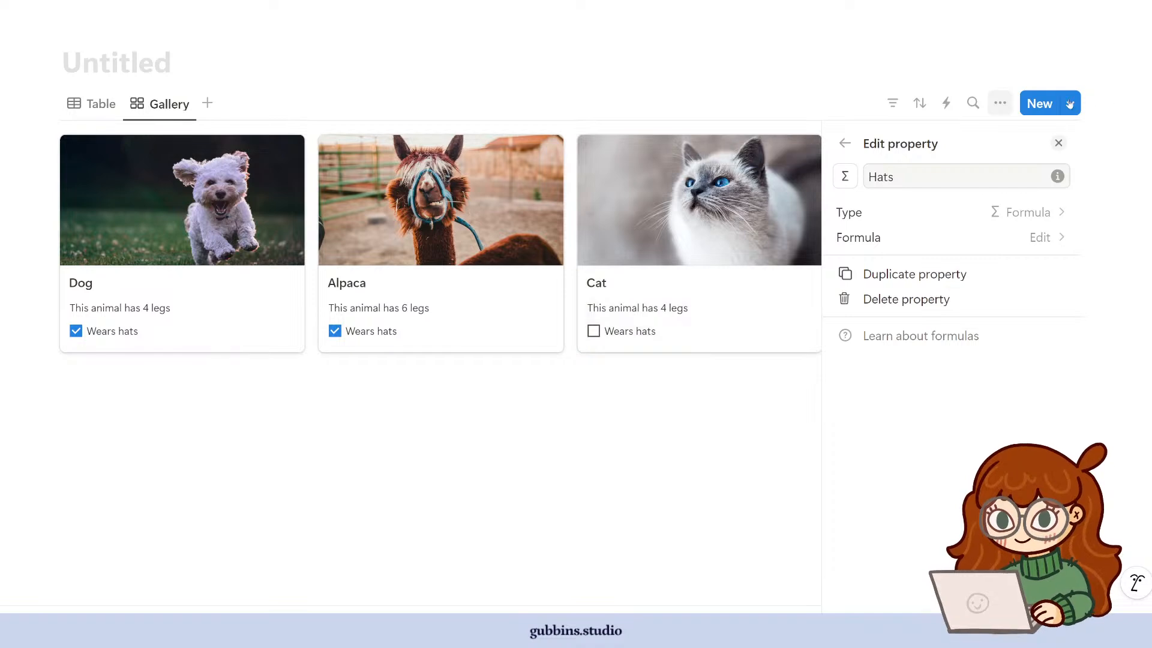
left_click(1043, 238)
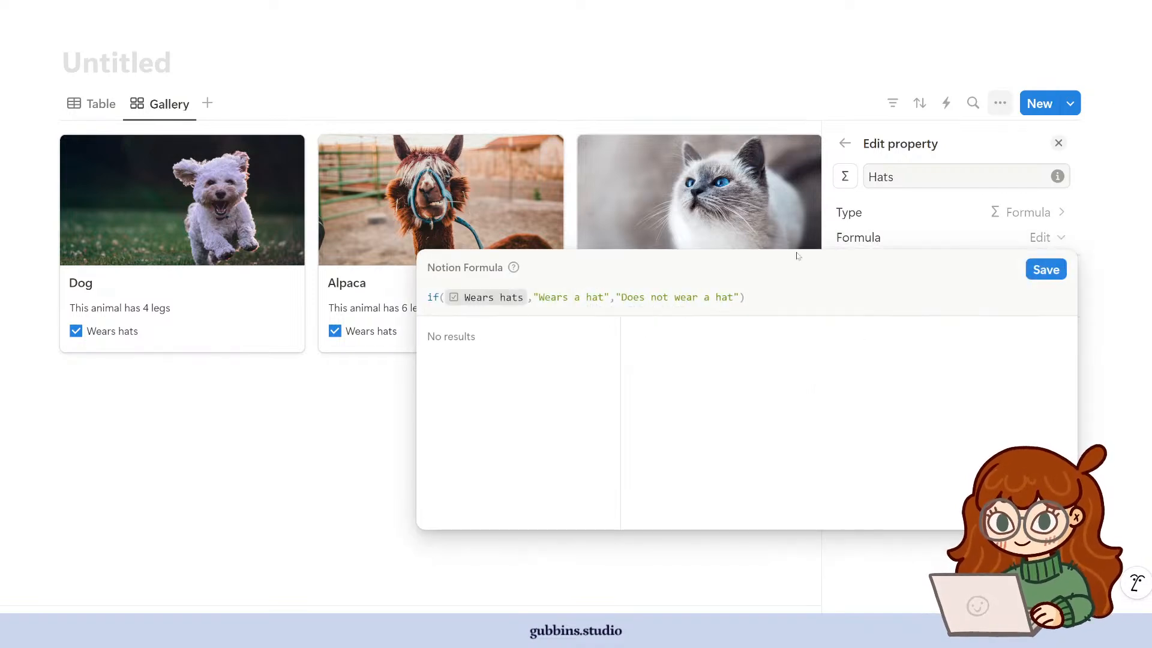
left_click(1046, 270)
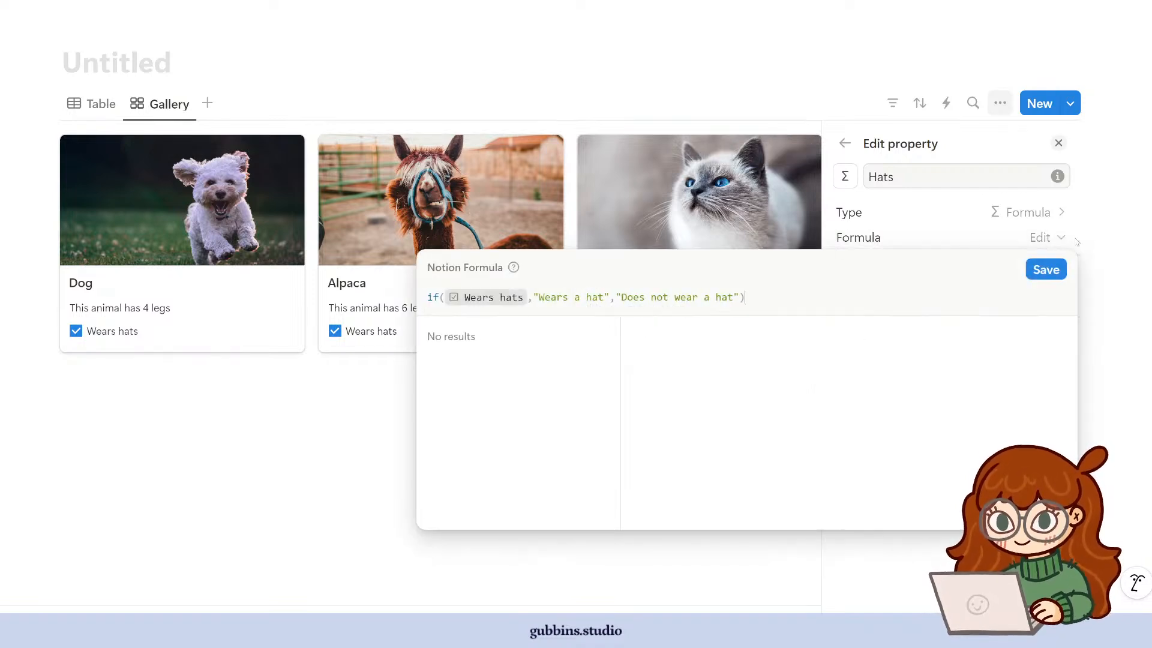
left_click(1057, 142)
left_click(1000, 103)
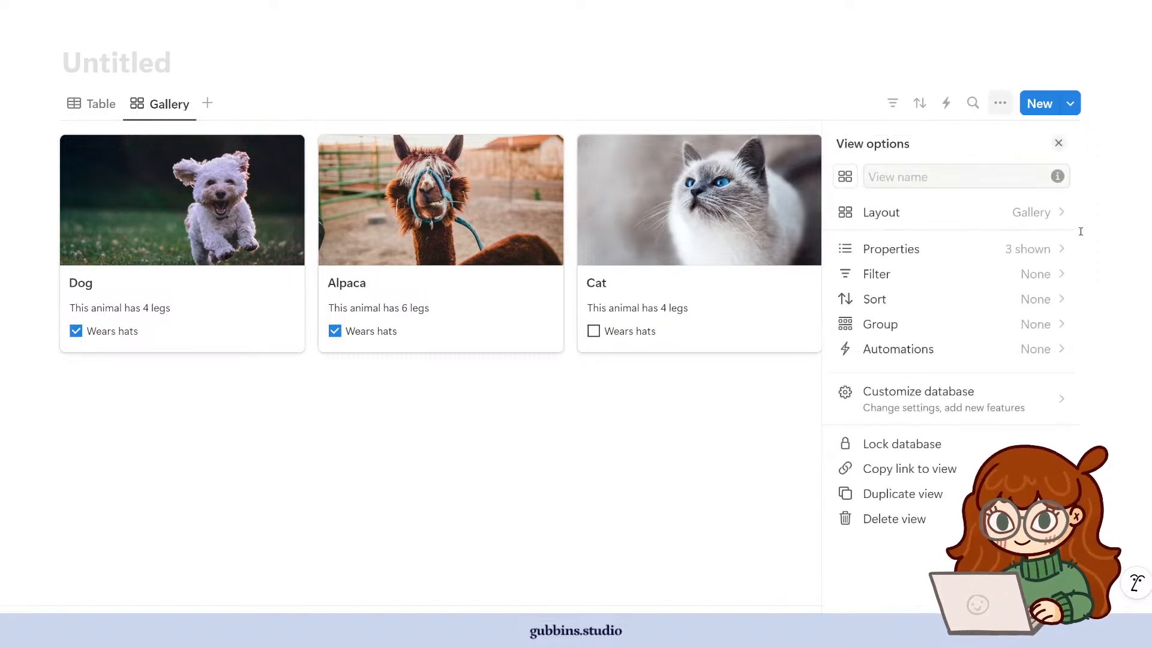
left_click(888, 246)
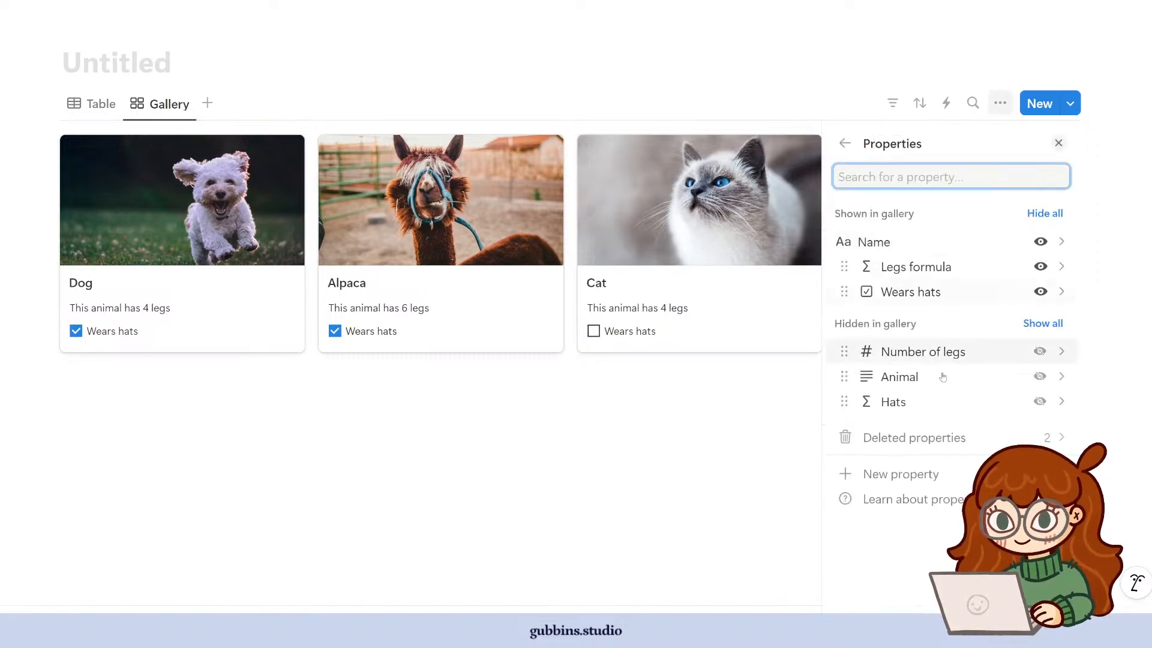
left_click(1038, 402)
left_click(1040, 291)
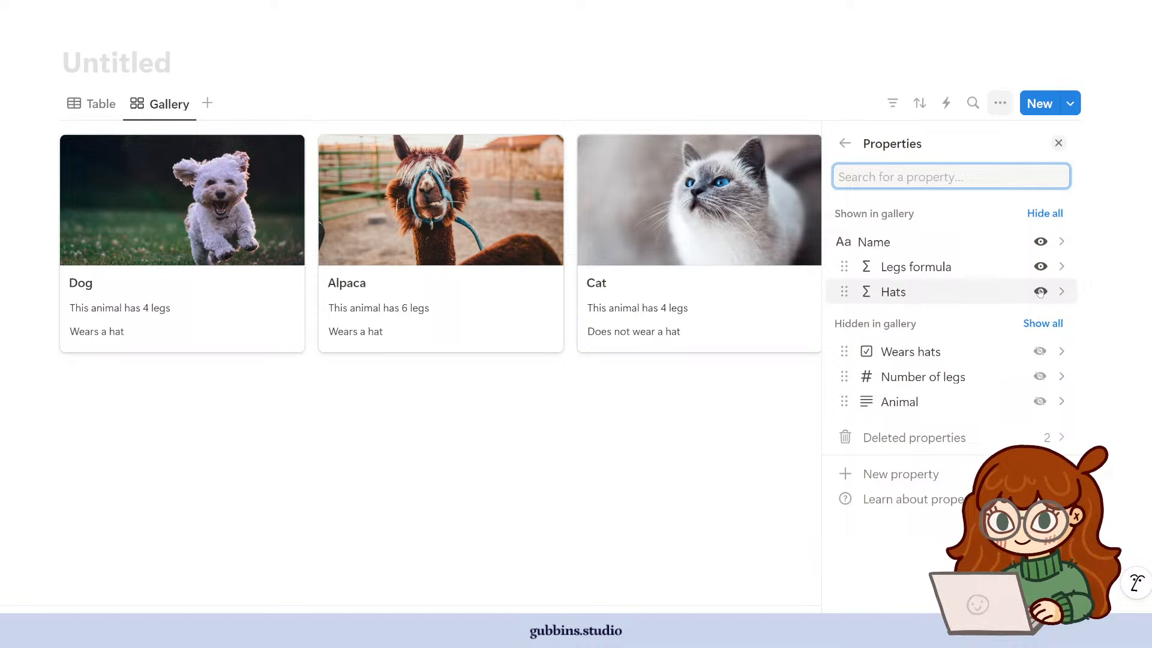
left_click(485, 457)
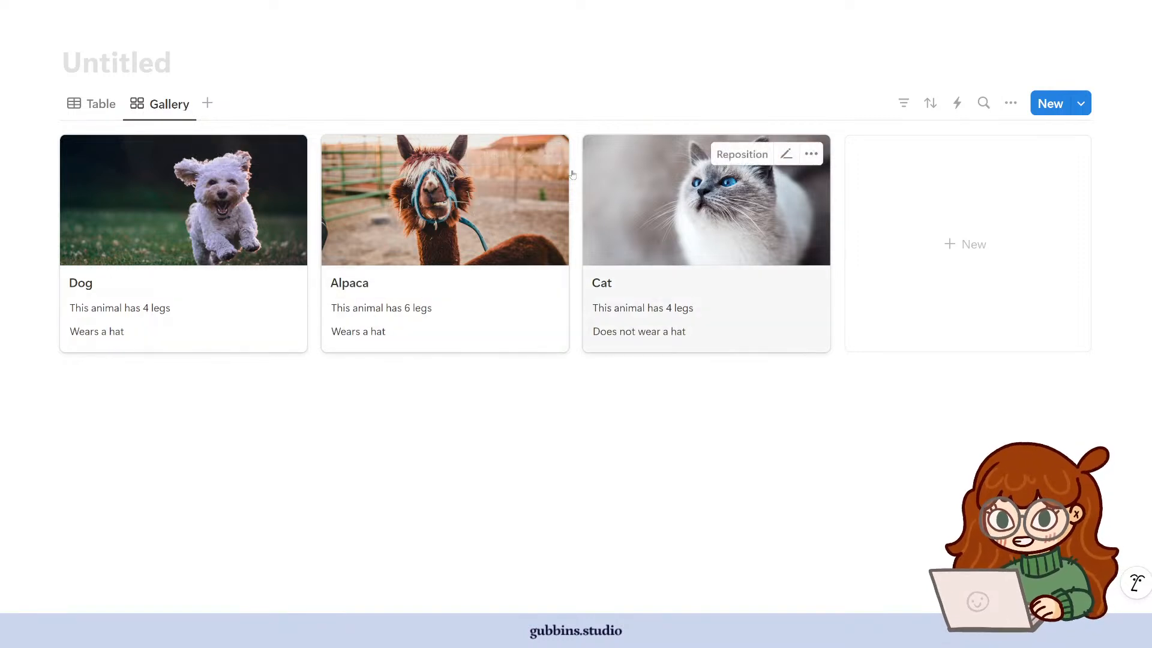
- Back in the Table view, open the Hats formula and insert the style() function in front of "Wears a hat"
left_click(96, 106)
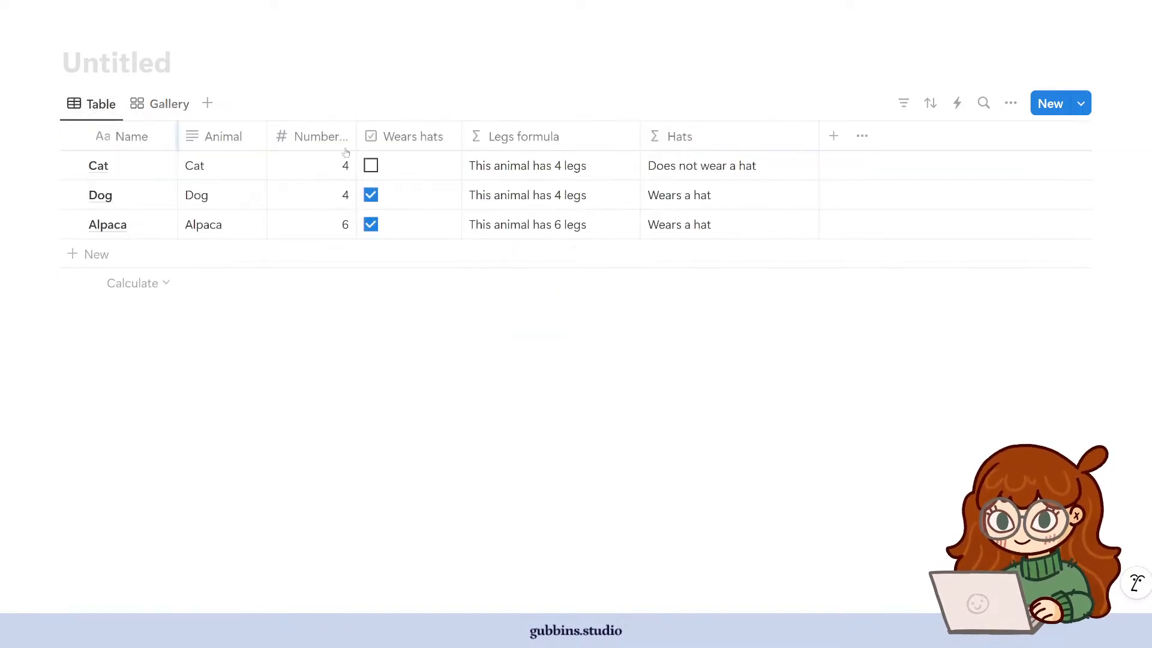
left_click(720, 142)
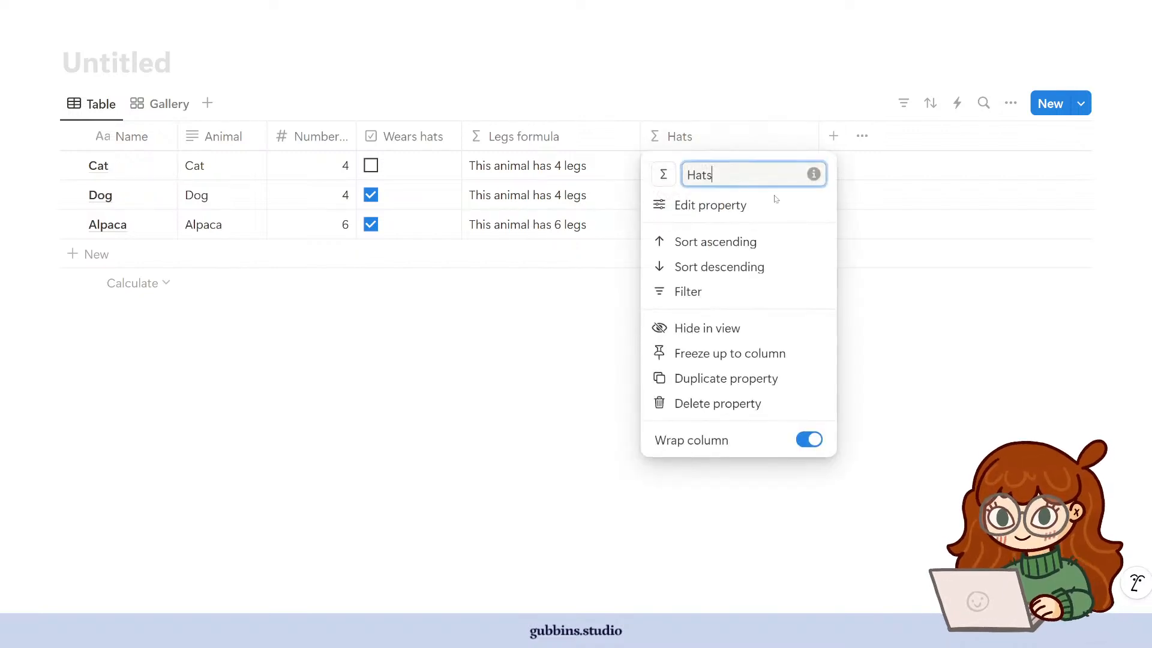
left_click(720, 205)
left_click(864, 239)
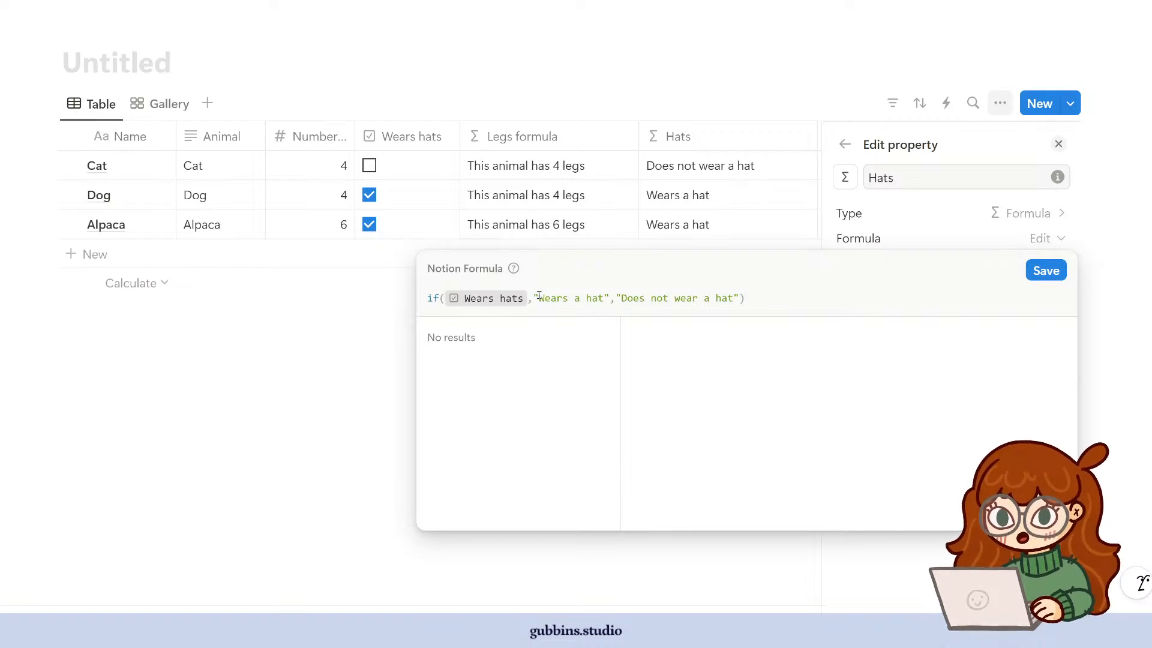
left_click(571, 296)
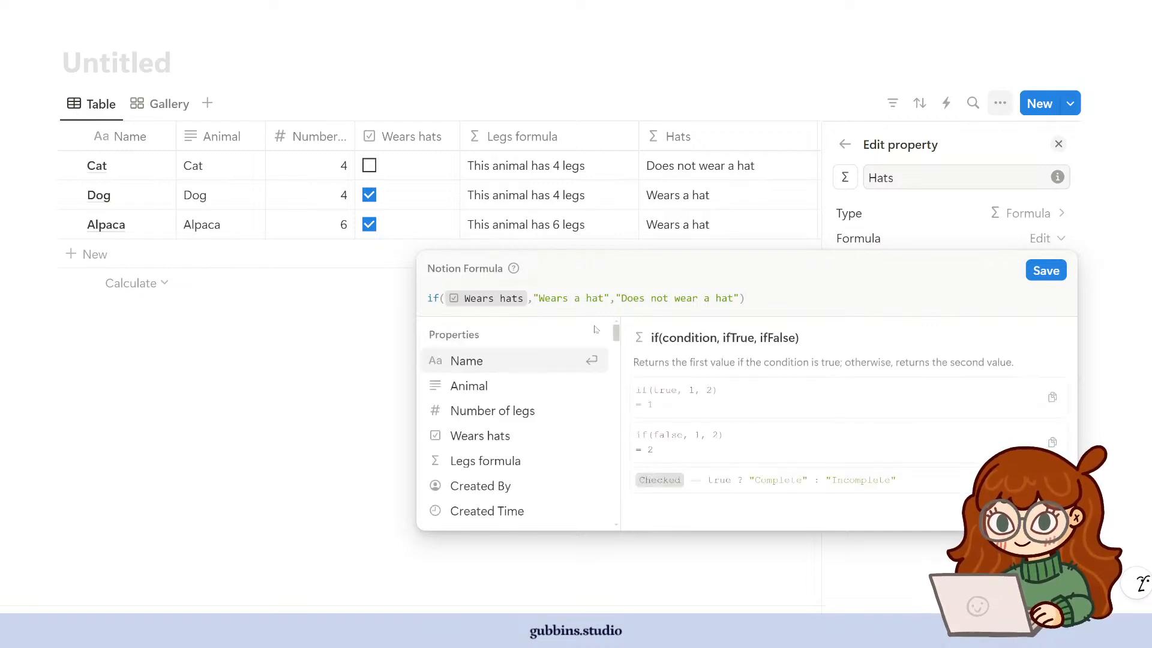
scroll(497, 420, "down", 2)
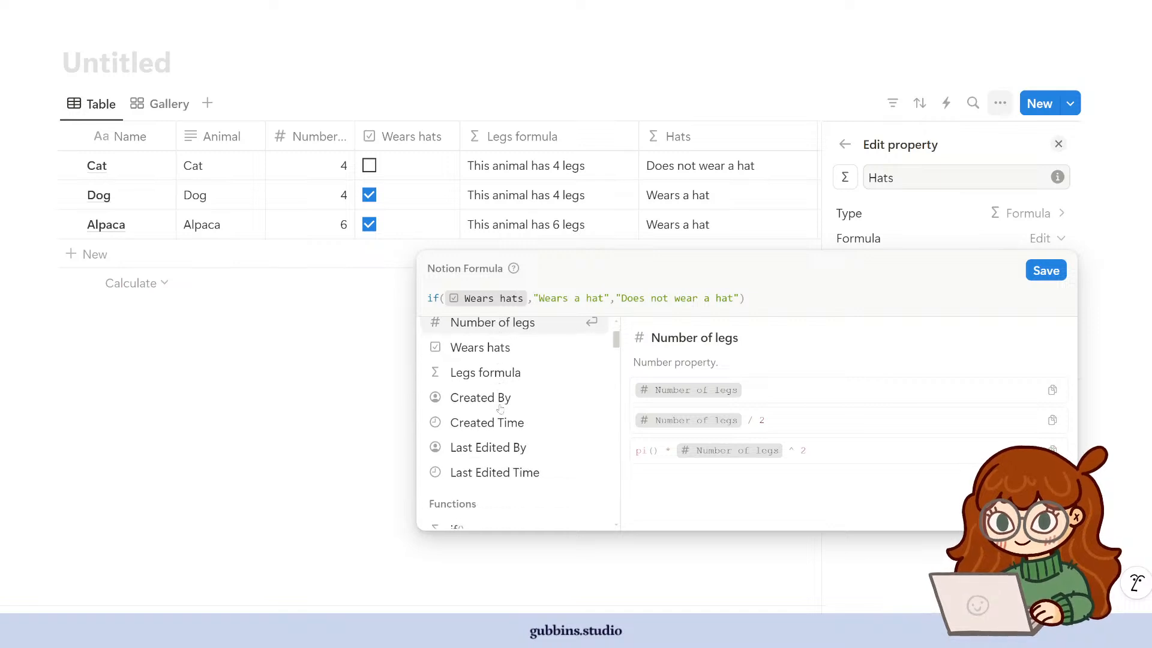
scroll(500, 408, "down", 4)
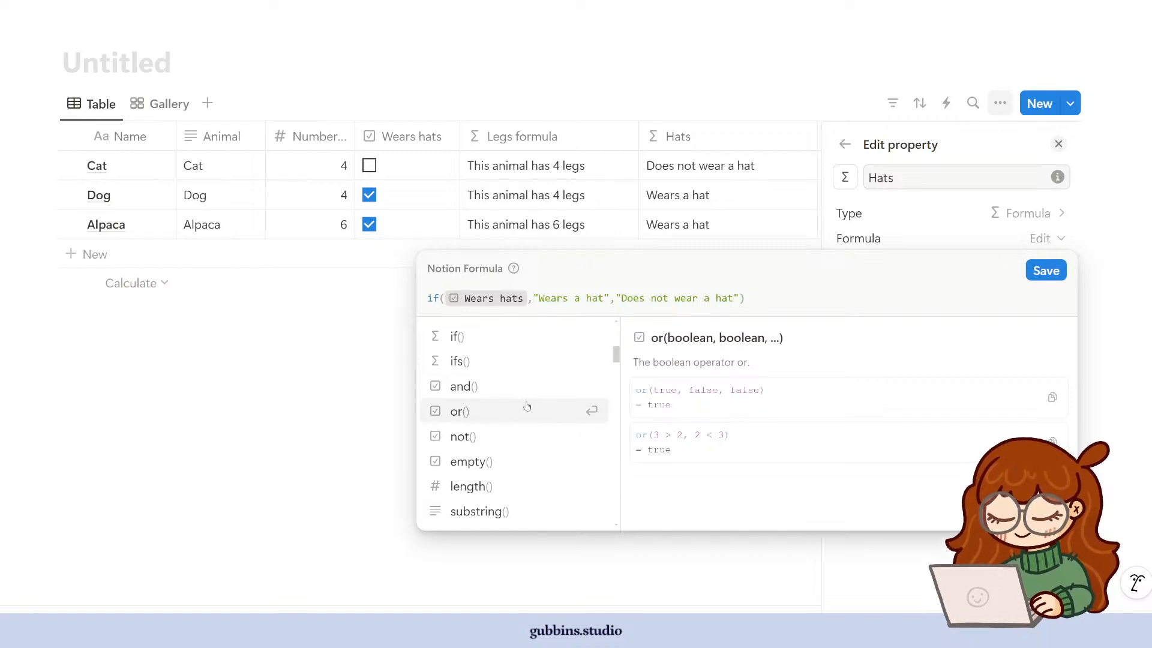
scroll(506, 393, "down", 5)
scroll(491, 416, "down", 3)
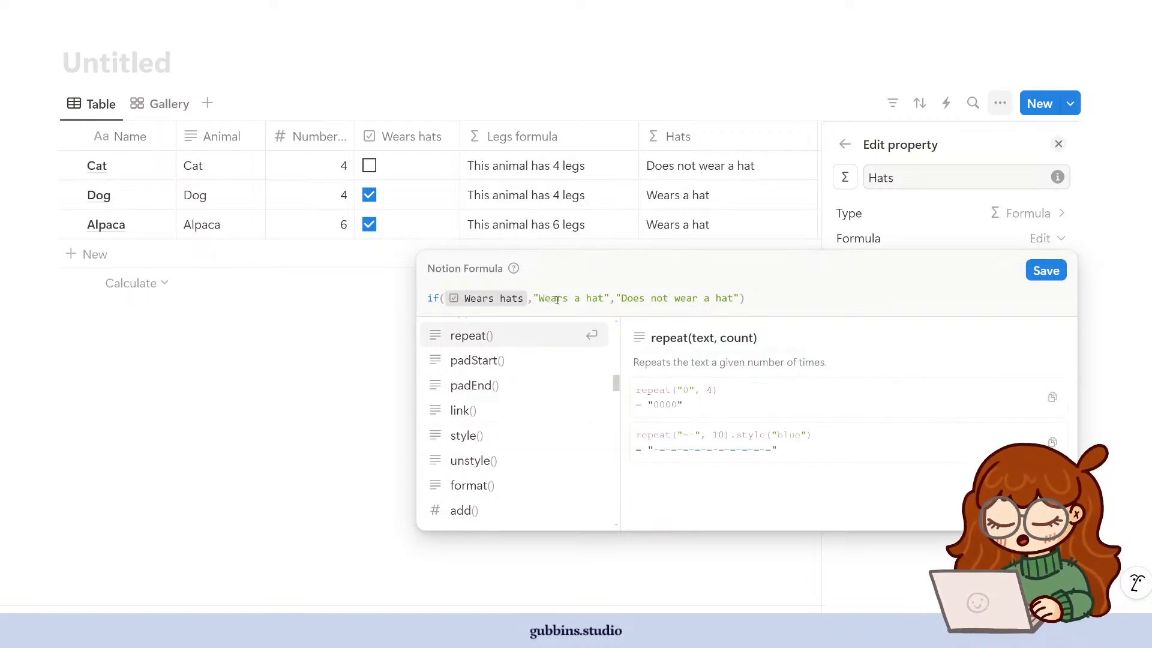
left_click(480, 443)
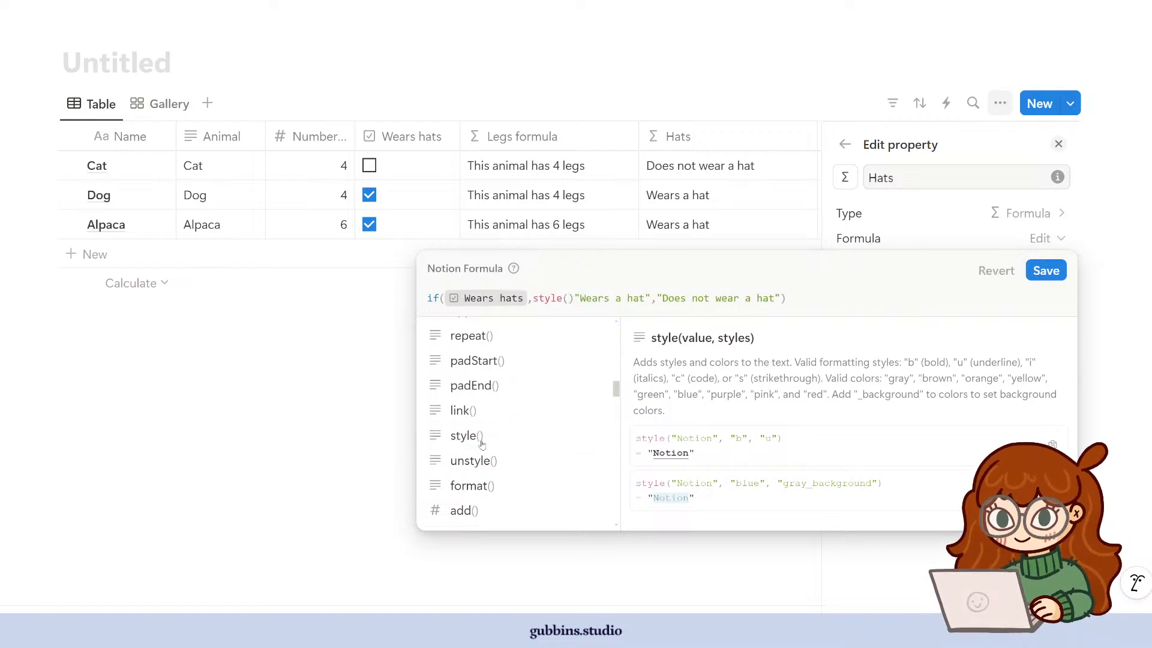
- Wrap "Wears a hat" inside the style() brackets with "green" as its style, and save the Hats formula
key("BackSpace")
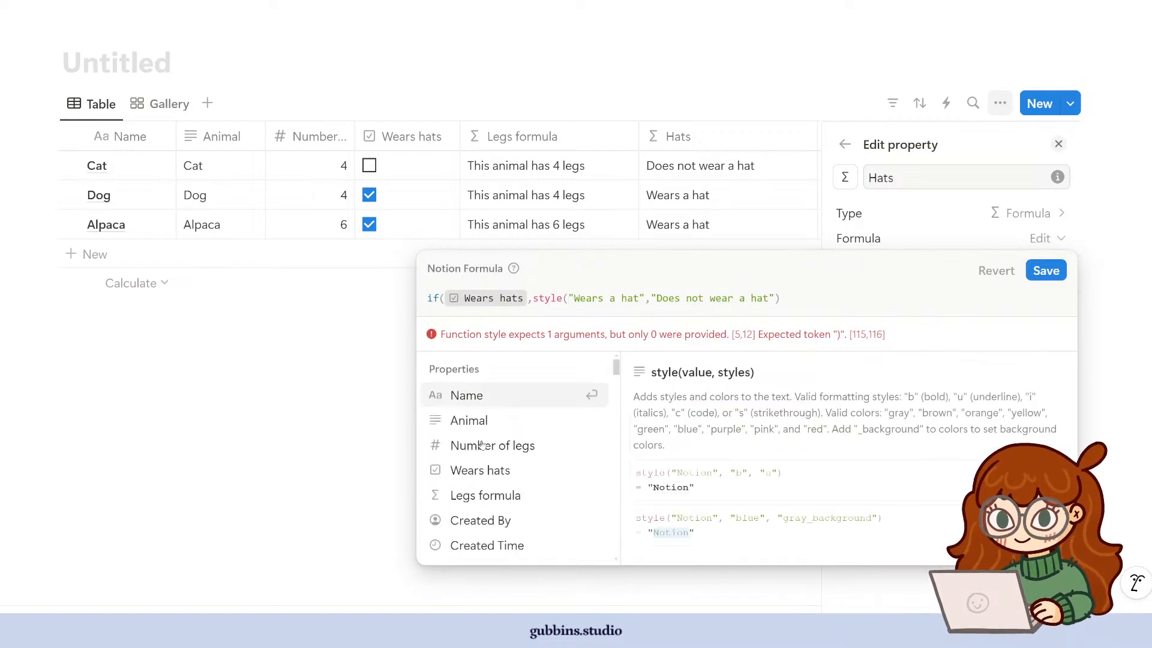
key("Right")
key("Right")
key("Right")
key("Right")
key("Right")
key("Right")
key("Right")
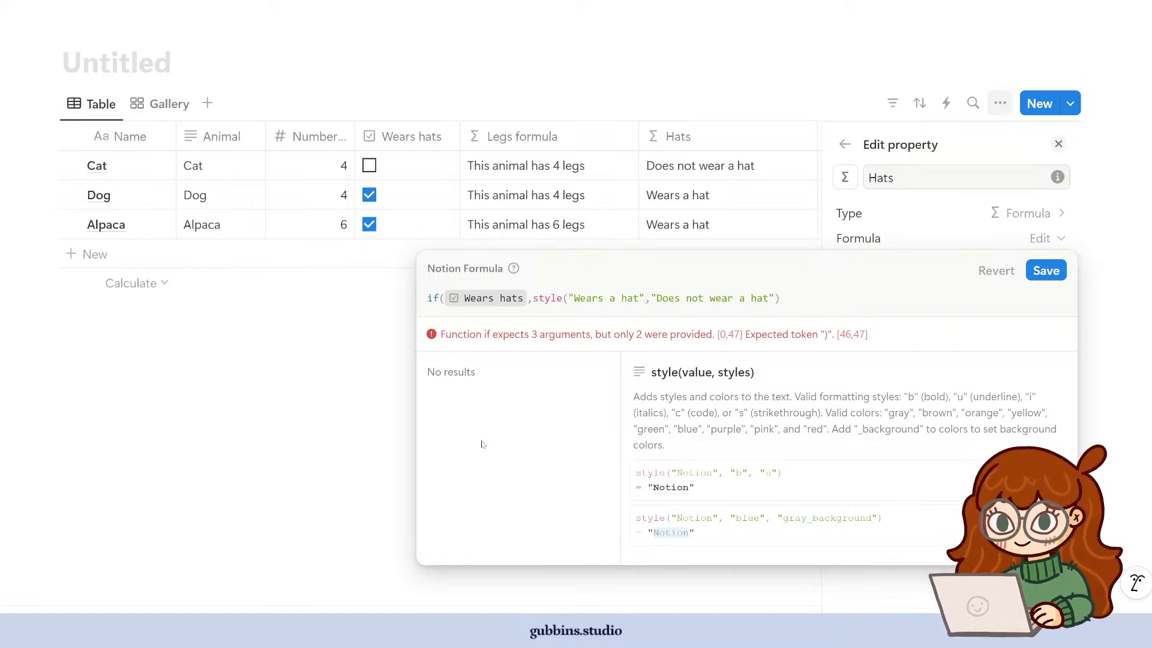
type(",)")
key("Left")
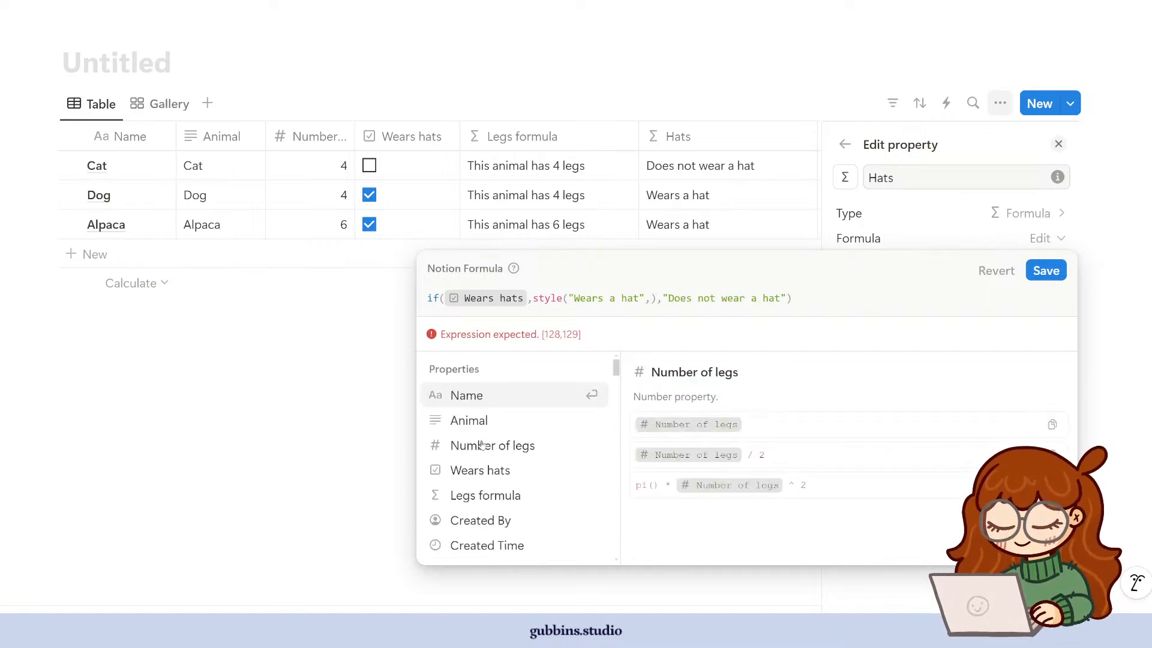
type("\",\"")
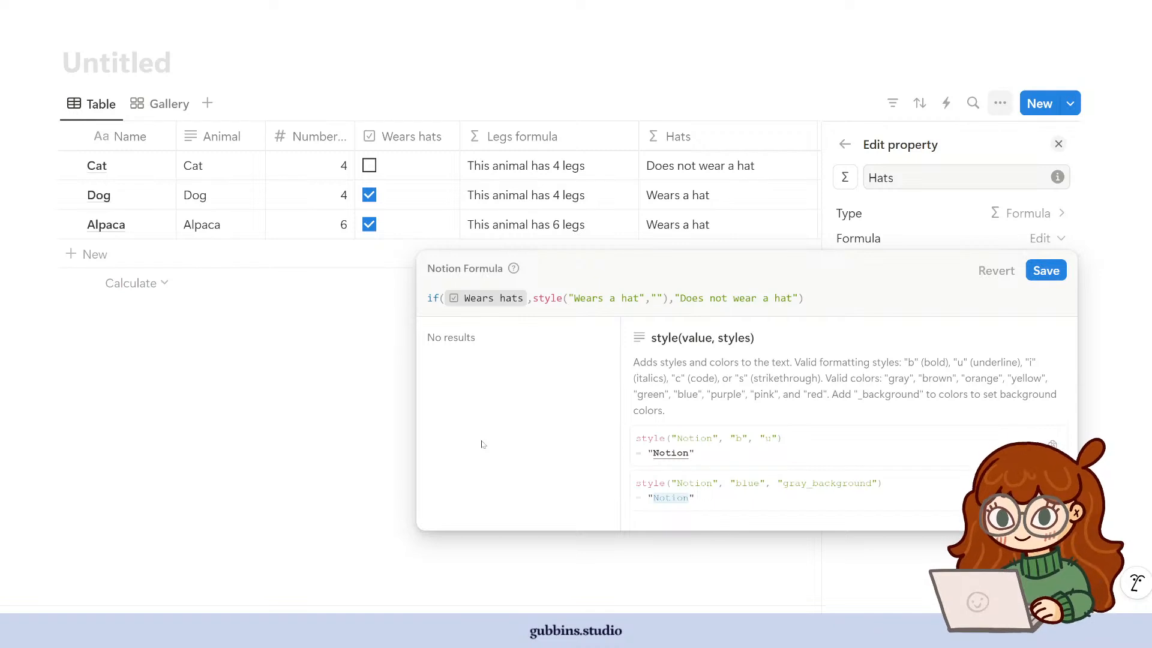
type("green")
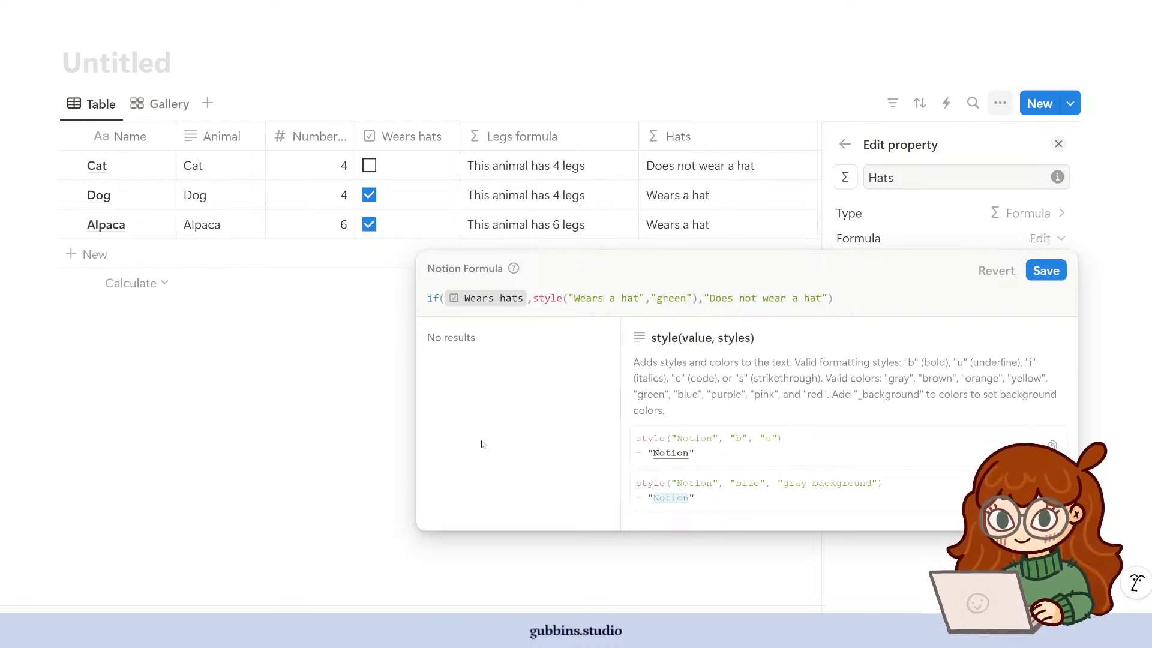
left_click(1046, 271)
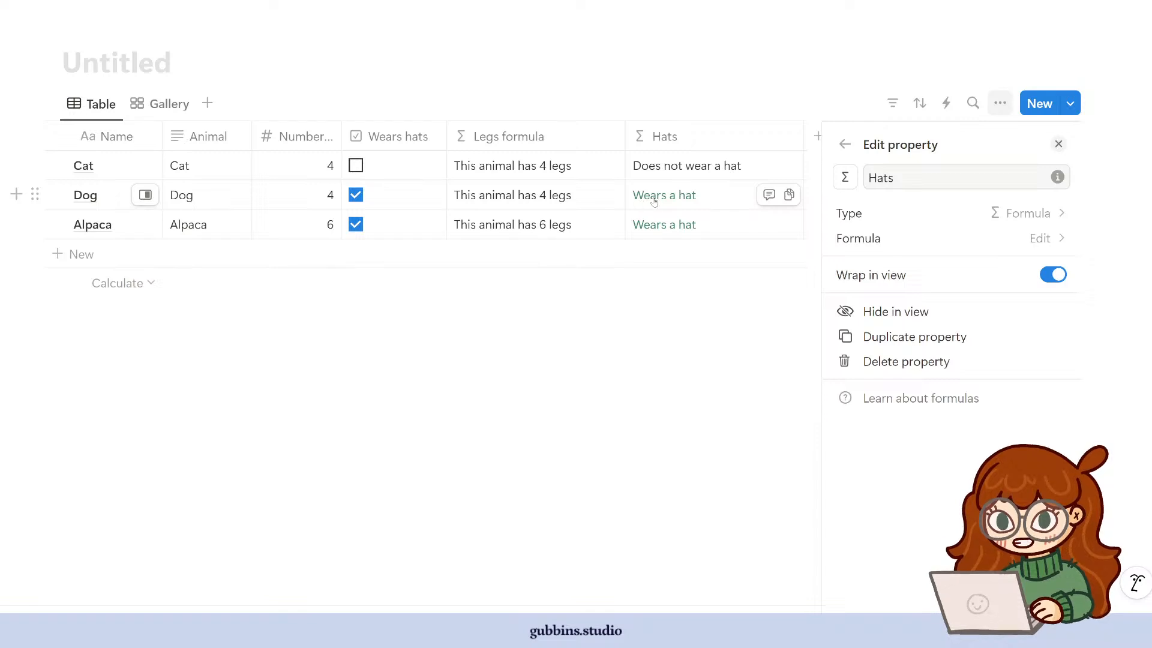
- Reopen the Hats formula, wrap "Does not wear a hat" in style() with "red" as its style, and save
left_click(1041, 238)
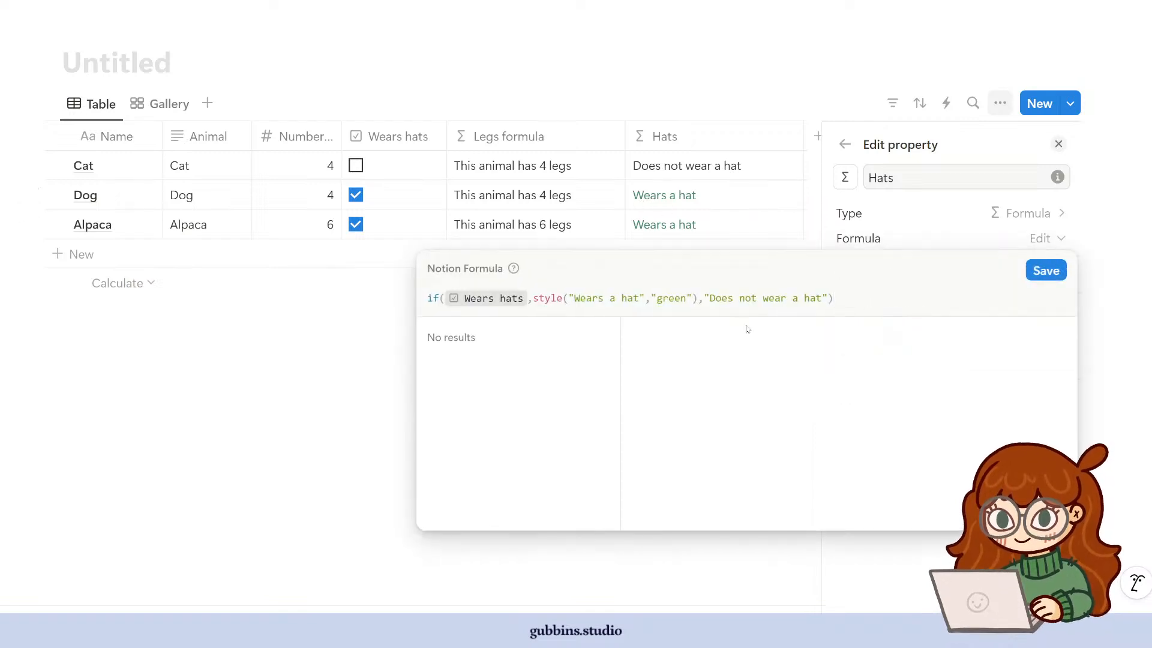
left_click(706, 300)
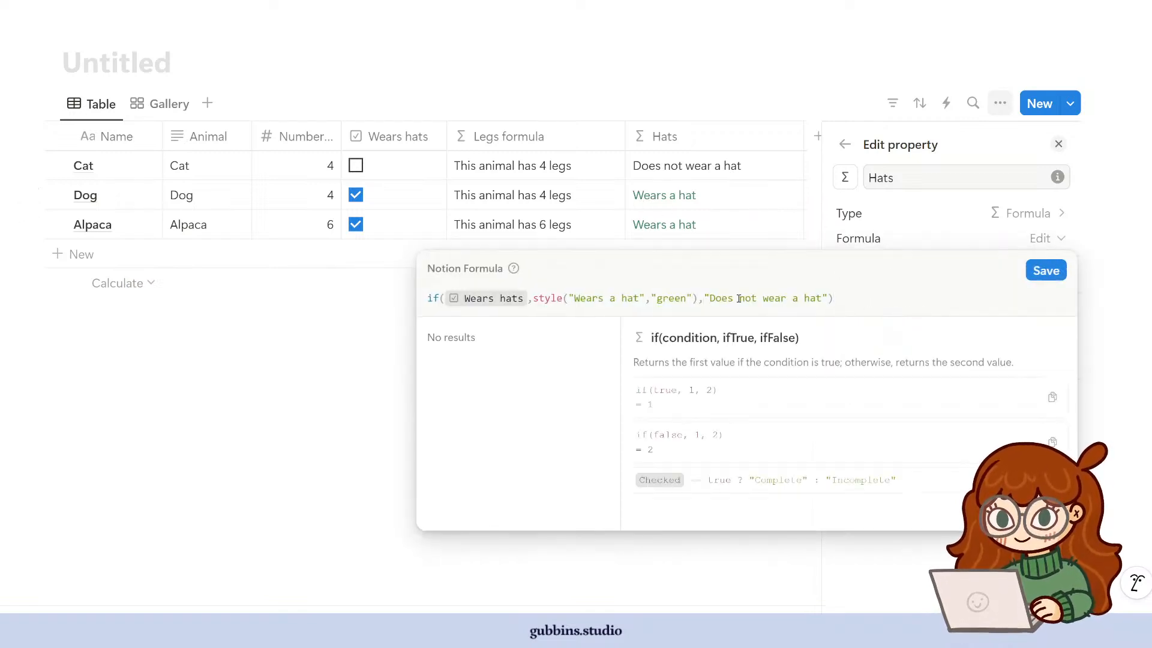
type("style(")
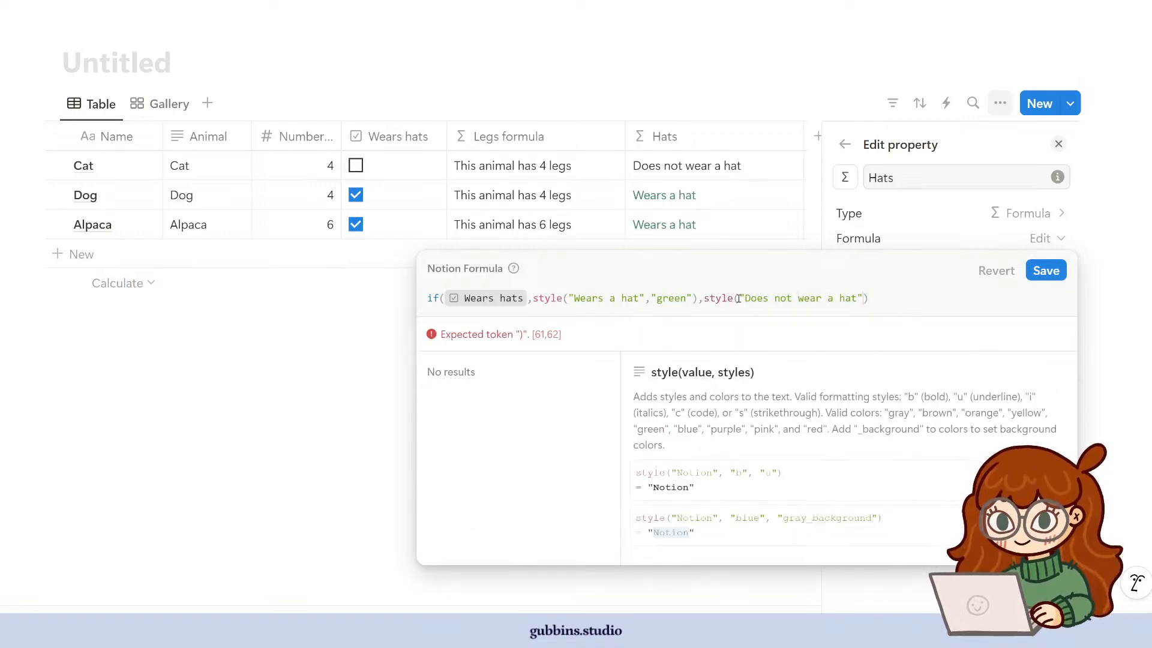
type(")")
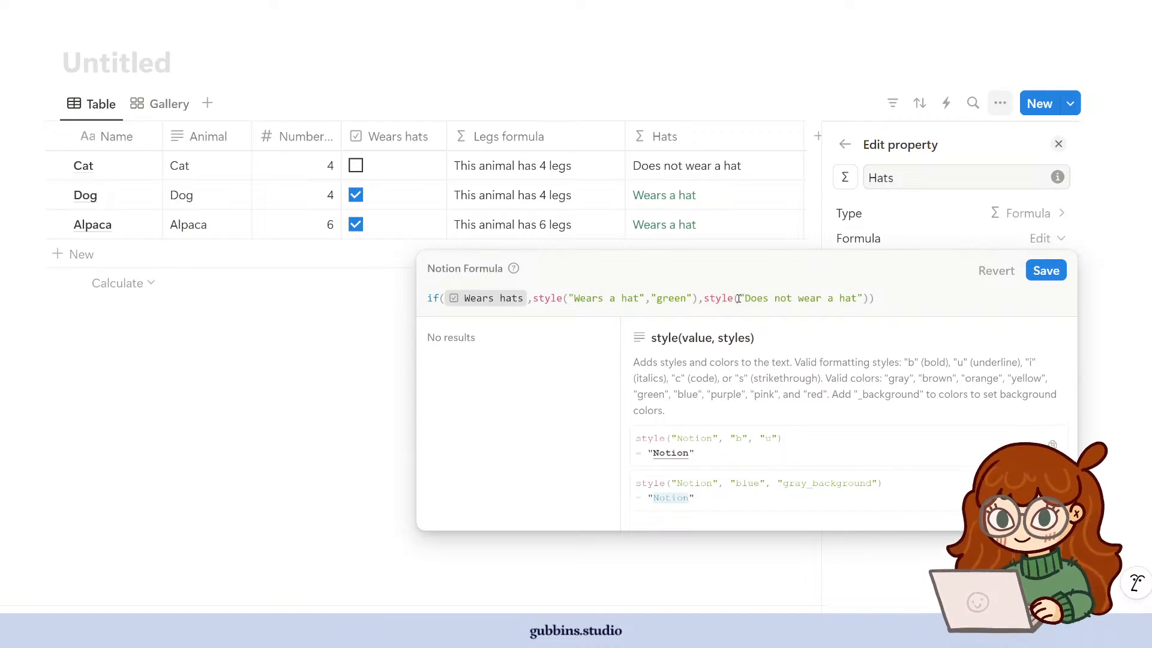
type(",\"red")
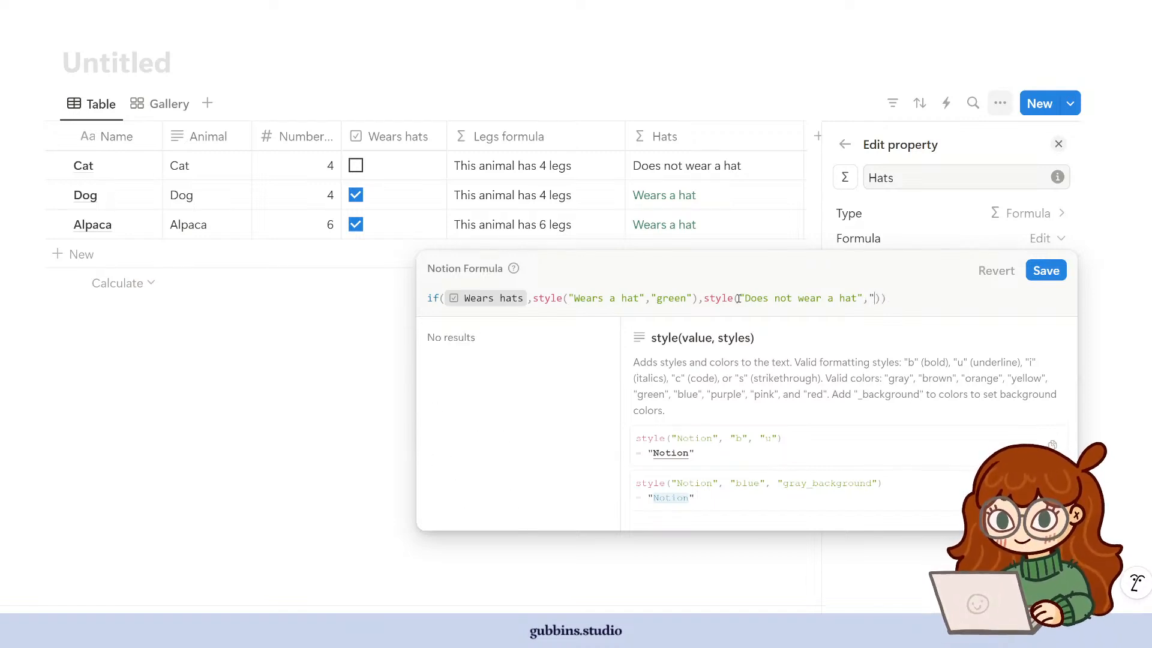
type("\"")
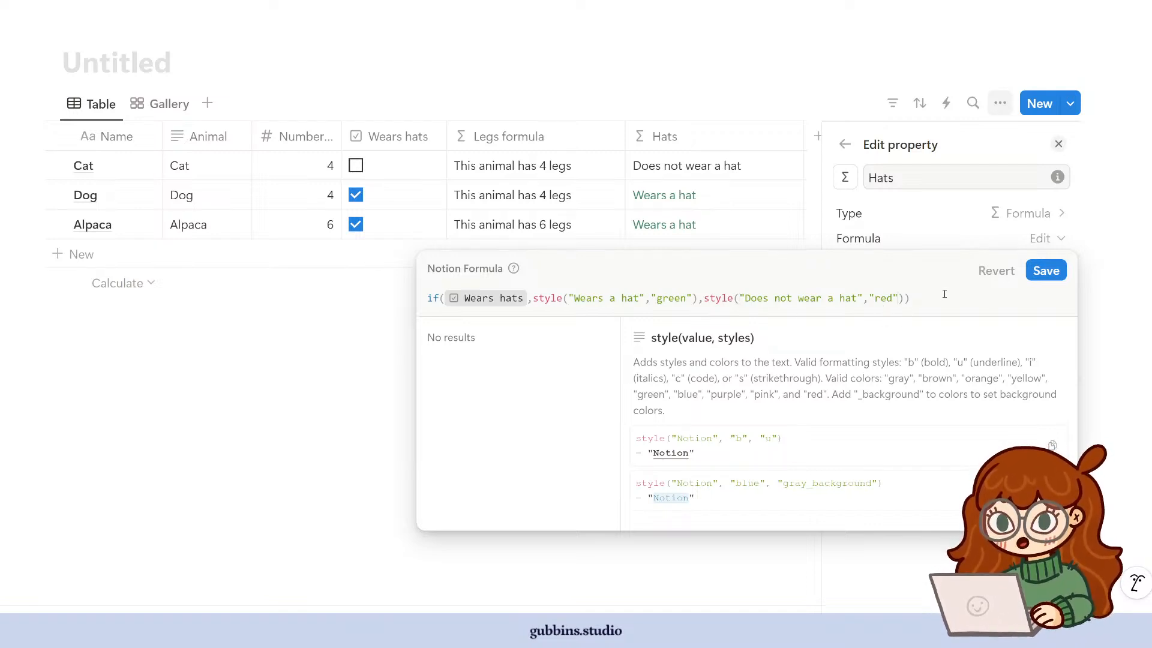
left_click(1046, 271)
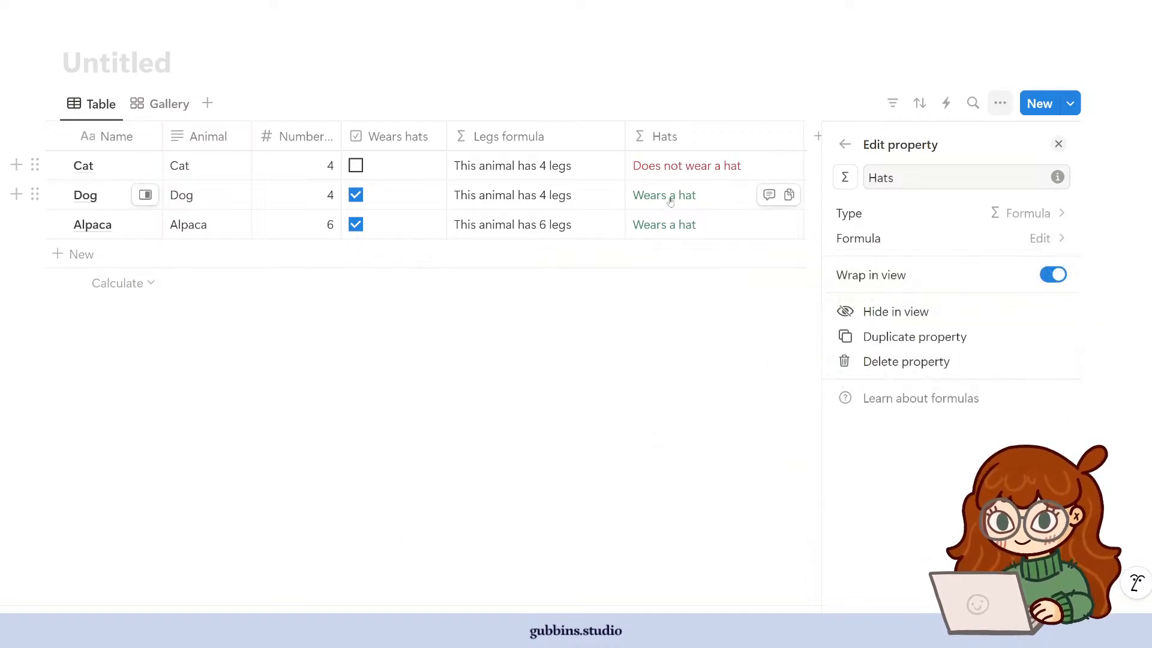
- Add "green_background" as a further style after "green" for the "Wears a hat" result and save the Hats formula
left_click(1029, 238)
left_click(694, 298)
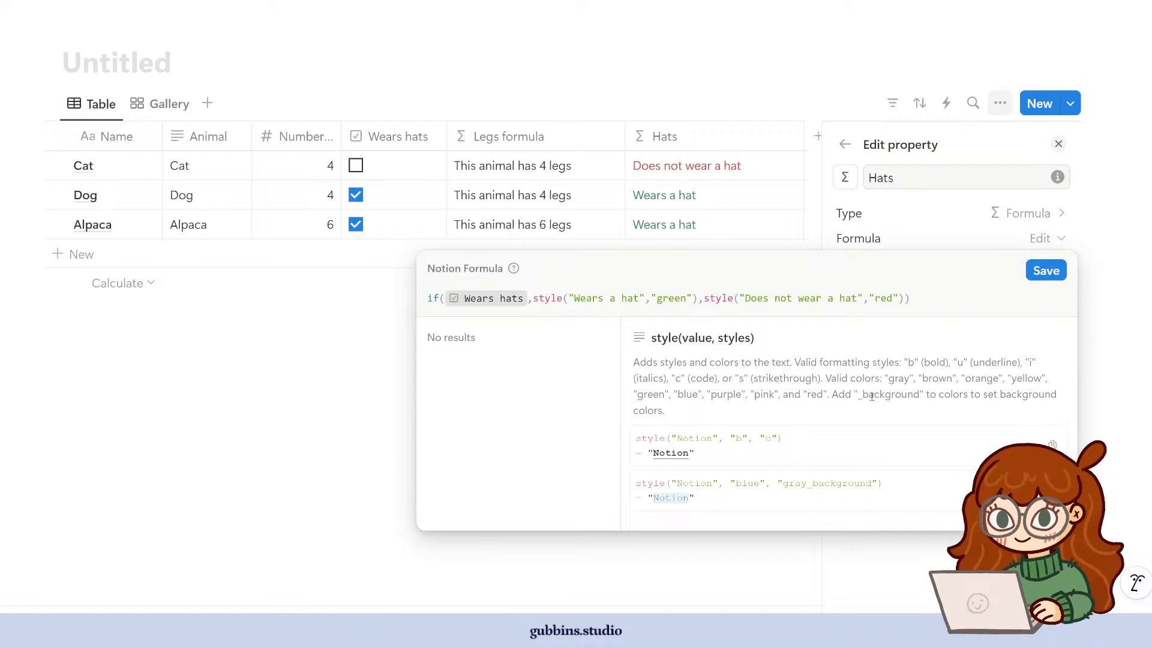
type(",\"")
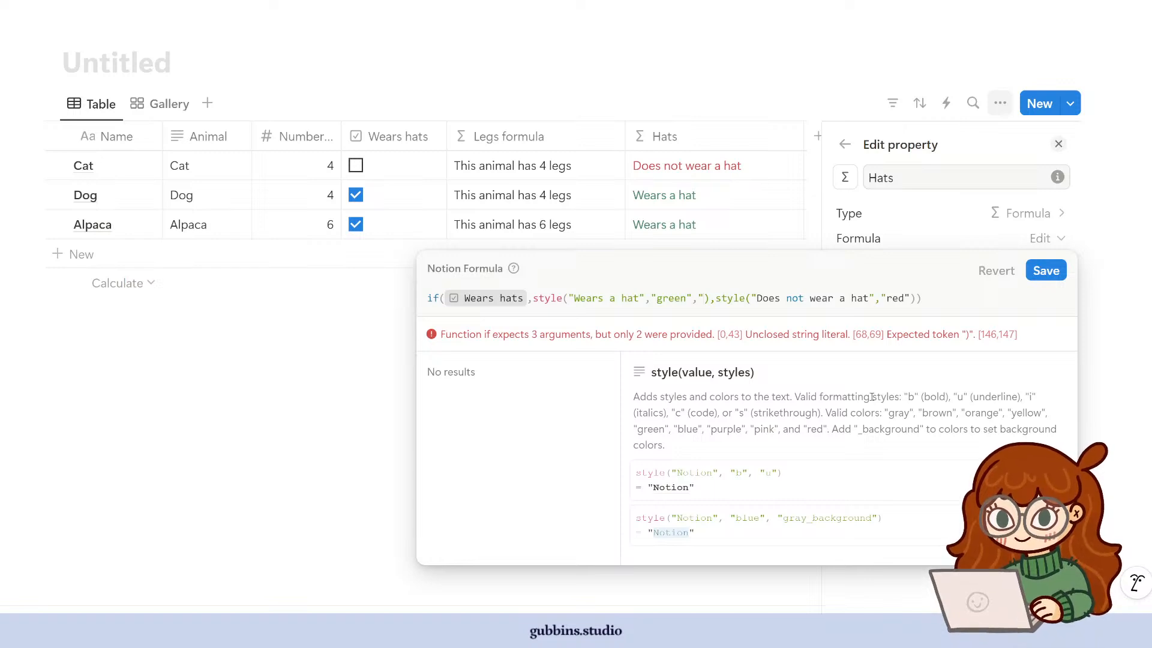
type("green_backg")
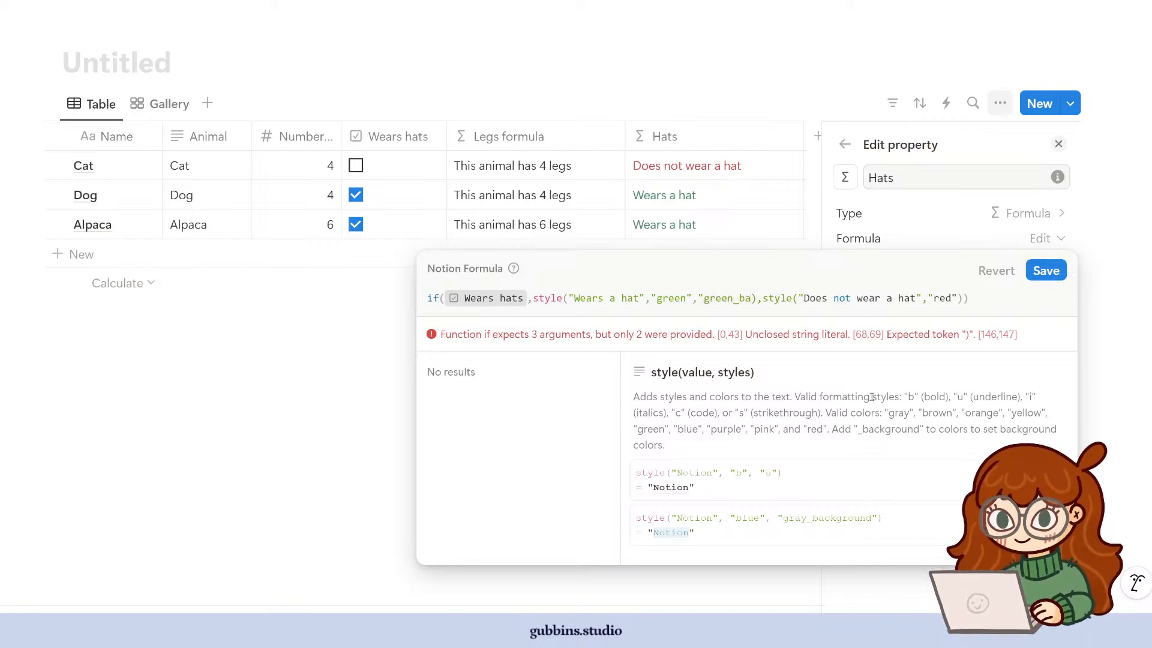
type("round")
type("\")")
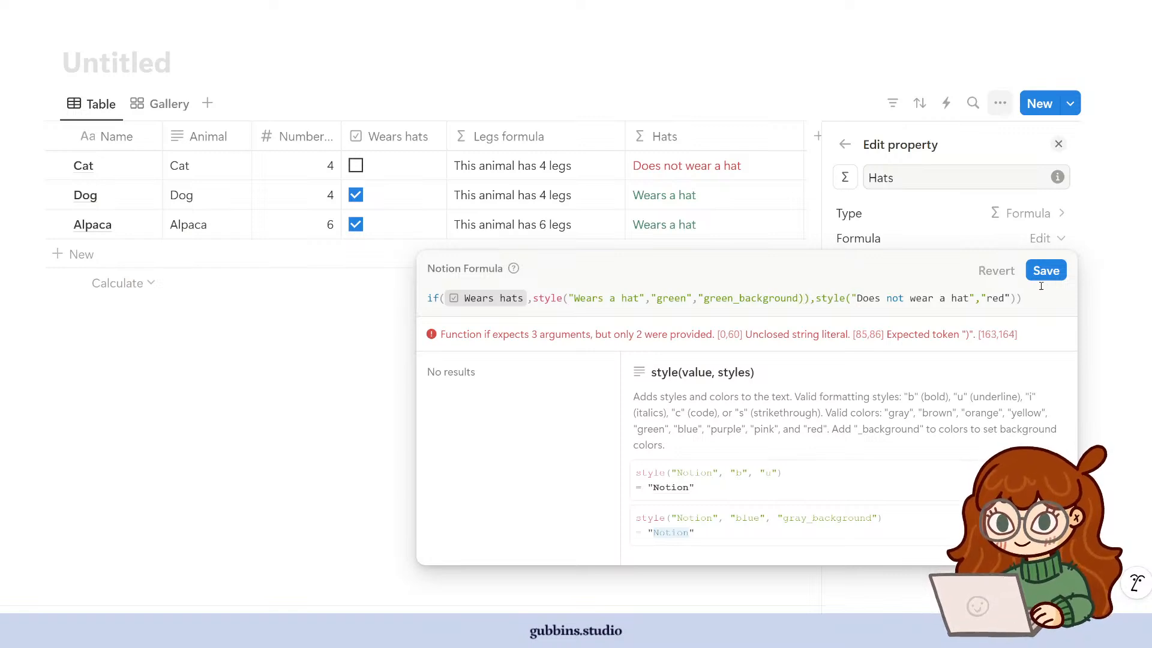
key("BackSpace")
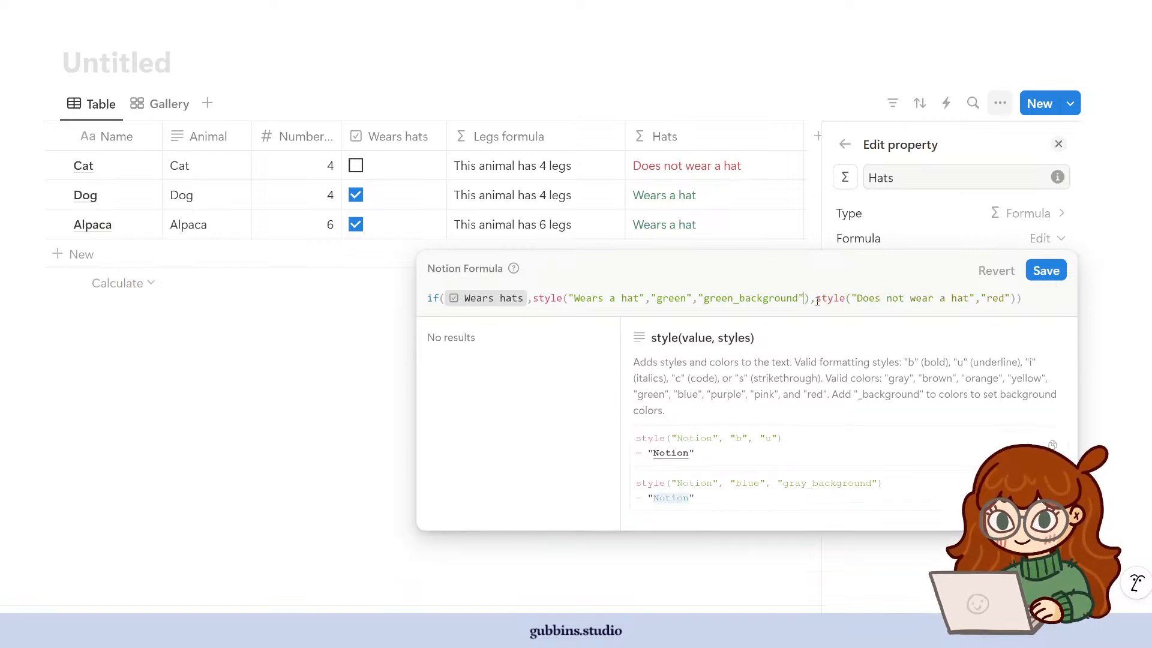
left_click(1047, 271)
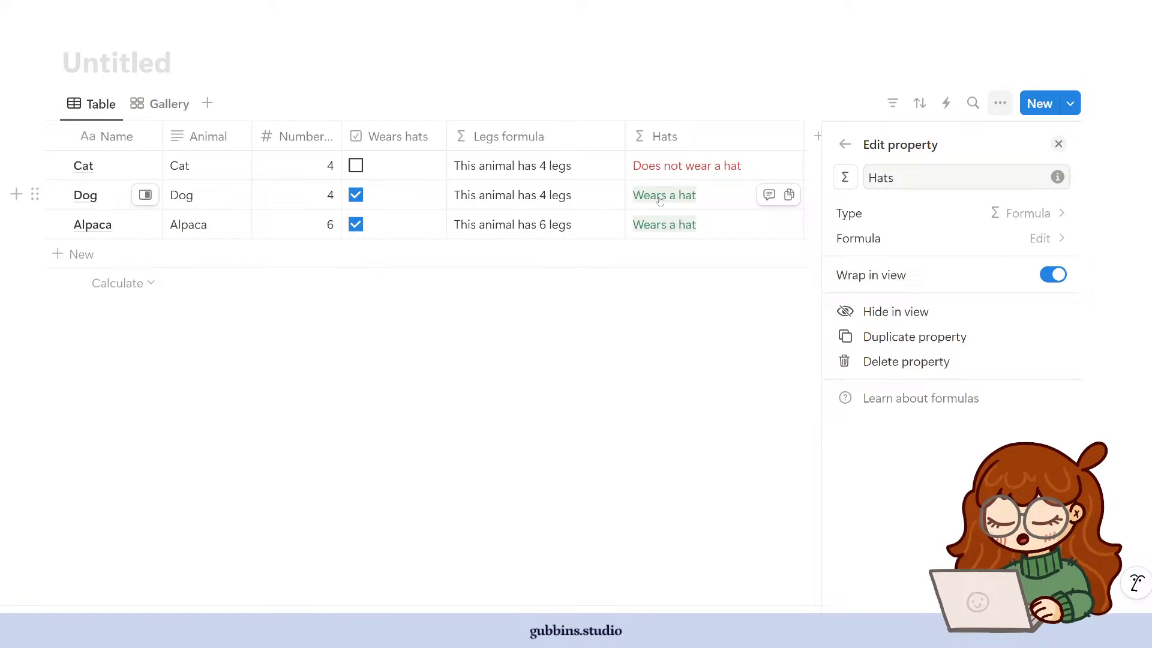
- Reopen the Hats formula and add a red background style after "red" for the "Does not wear a hat" result
left_click(1040, 244)
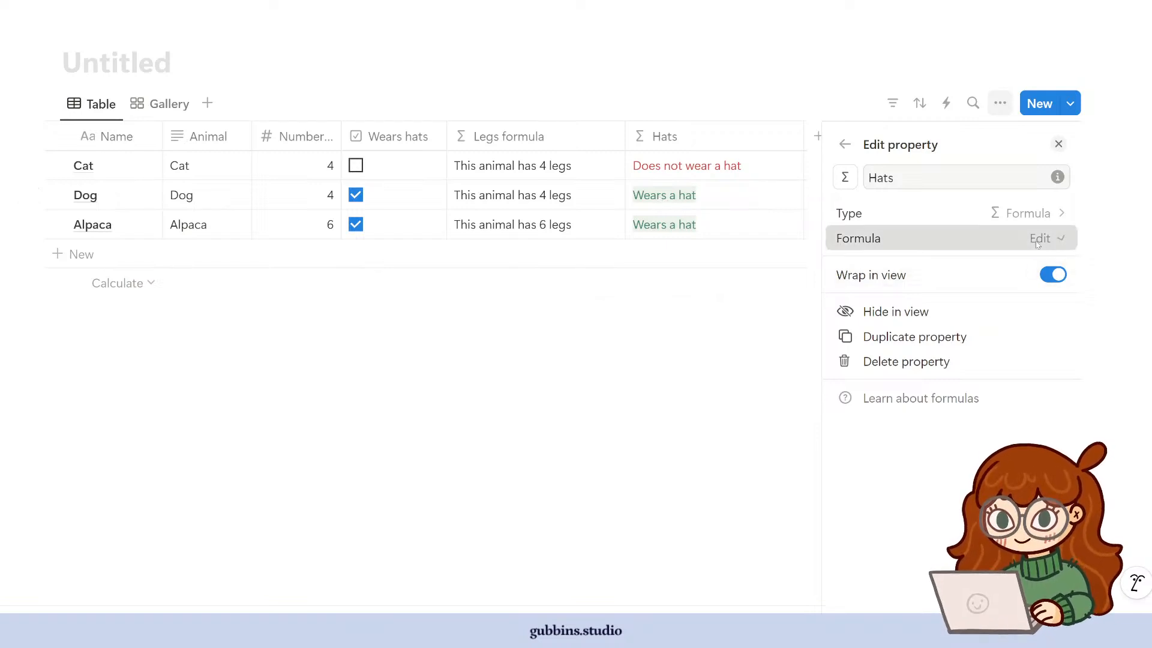
left_click(1012, 298)
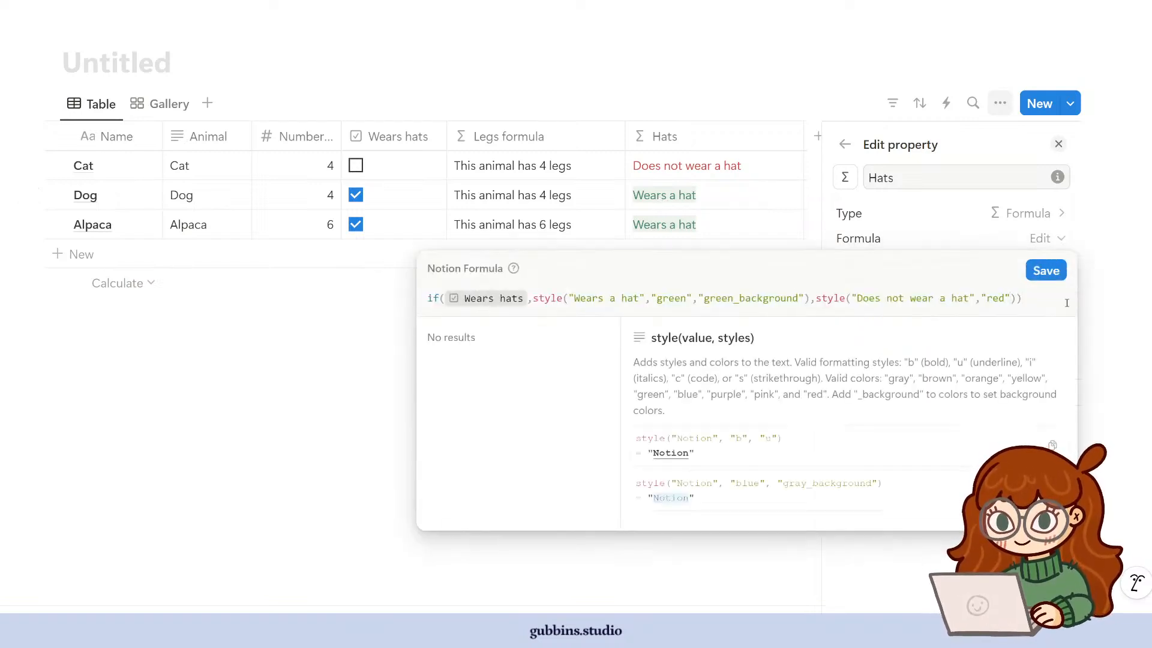
type(",\"red_bac")
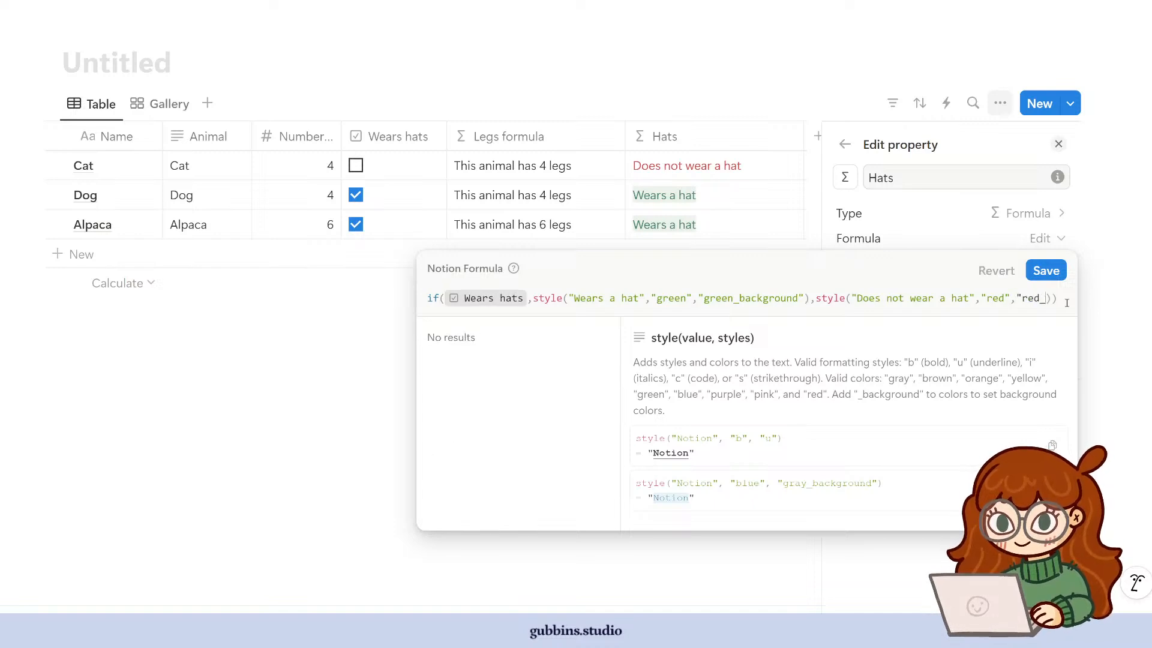
- Add the "red_background" style to the "Does not wear a hat" text in the Hats formula, save it, and show the gallery view
type("kground\"")
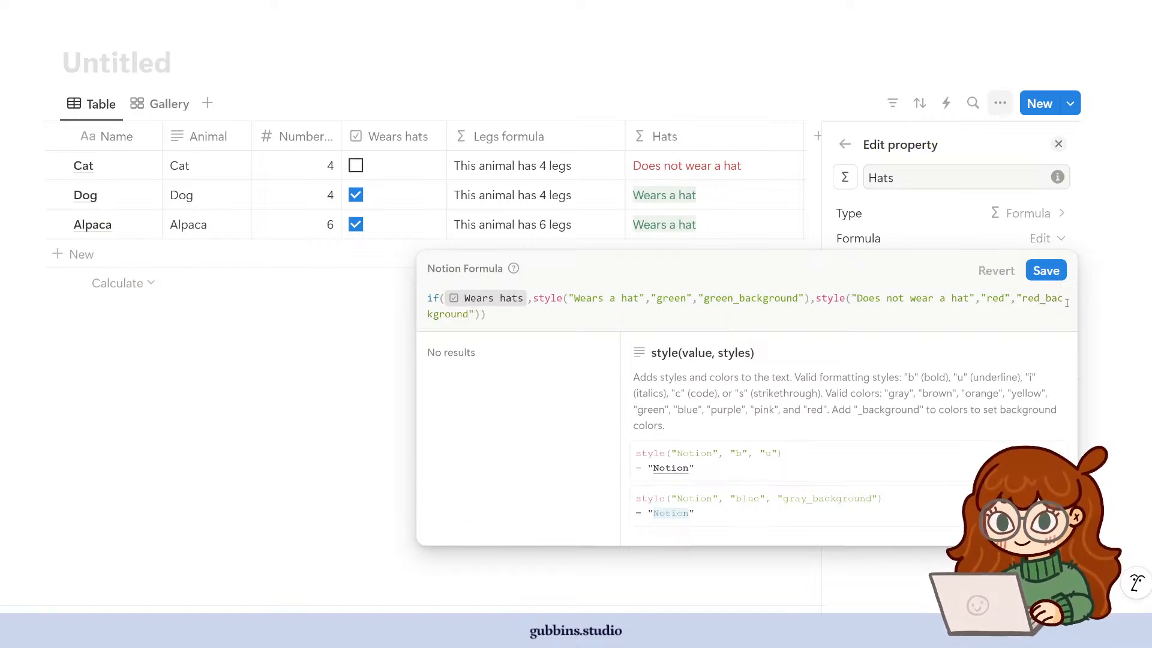
left_click(1045, 270)
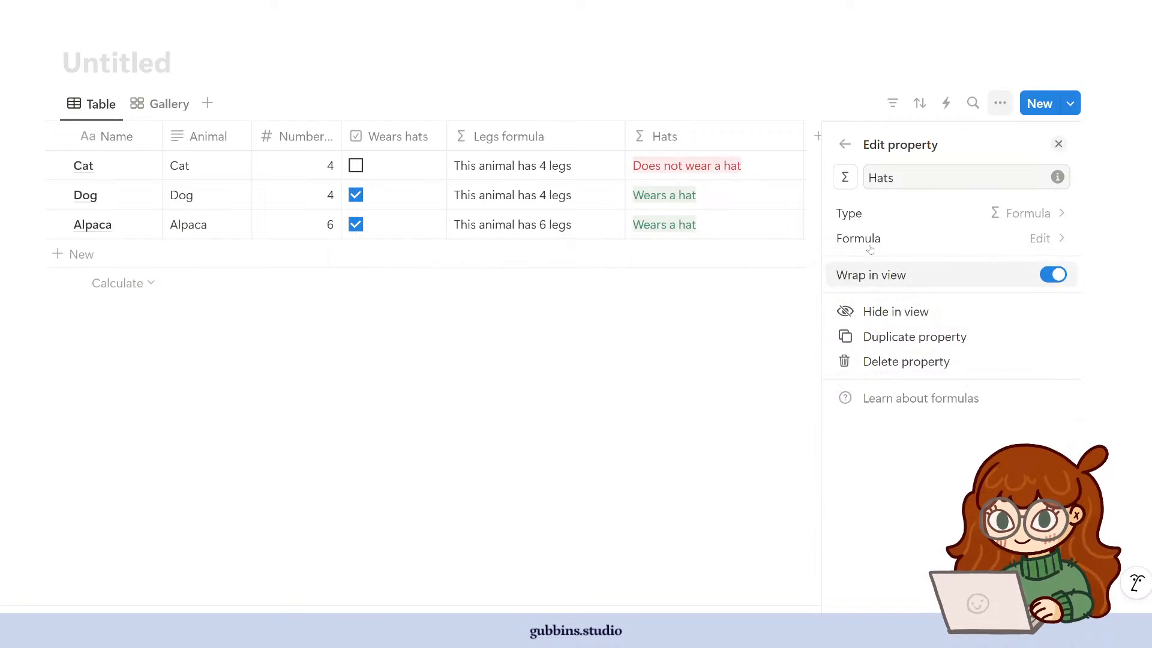
left_click(162, 104)
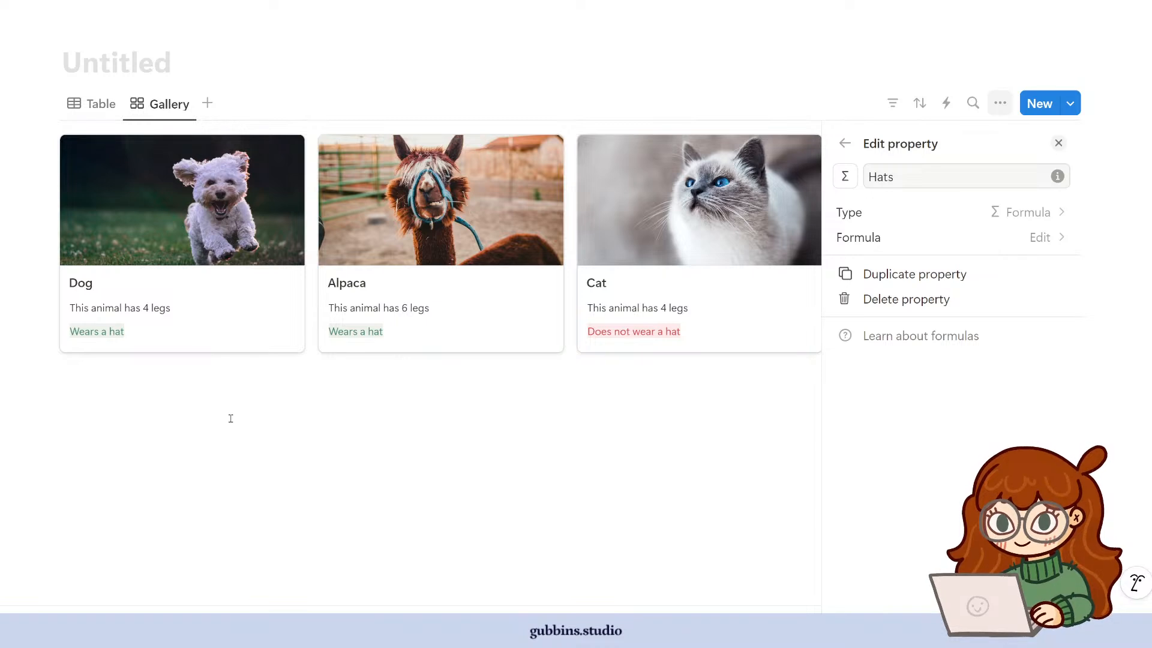
- Wrap Number of legs in style() with the "b" option in the Legs formula, and save the formula
left_click(154, 313)
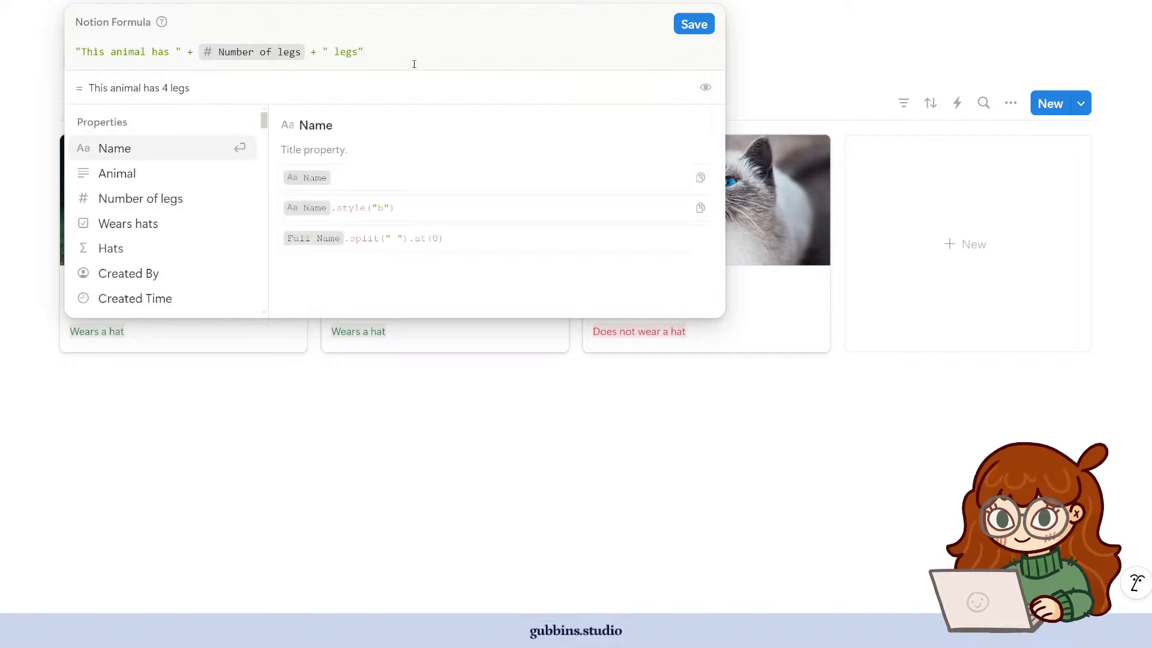
key("Left")
key("Left")
type("style(")
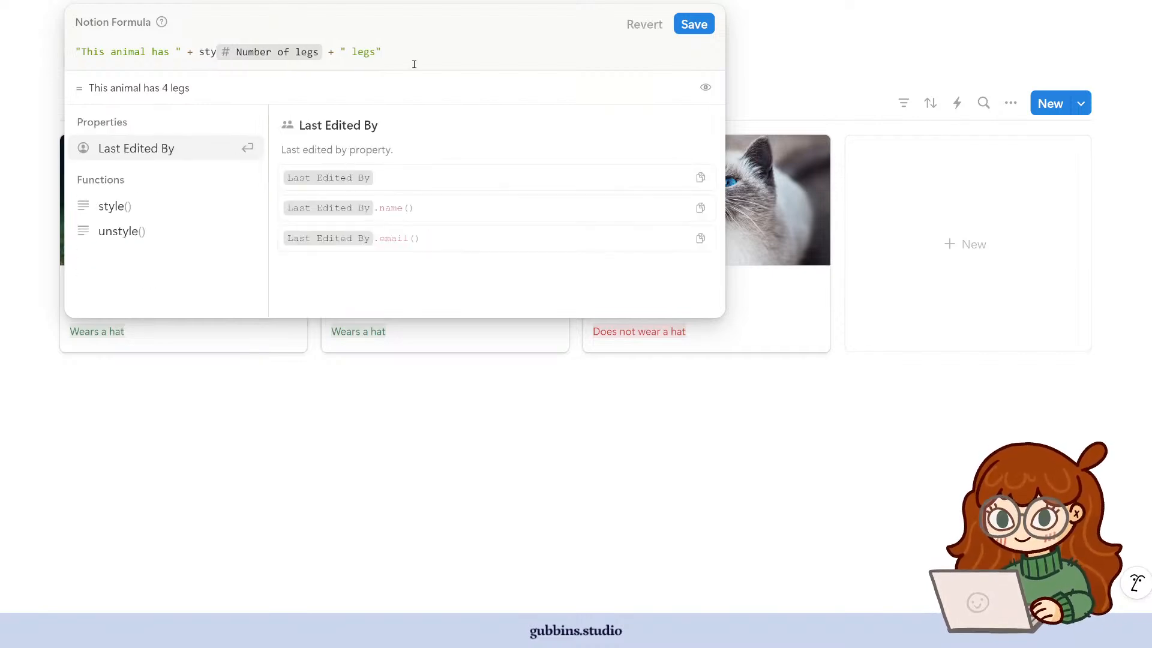
key("Right")
key("Left")
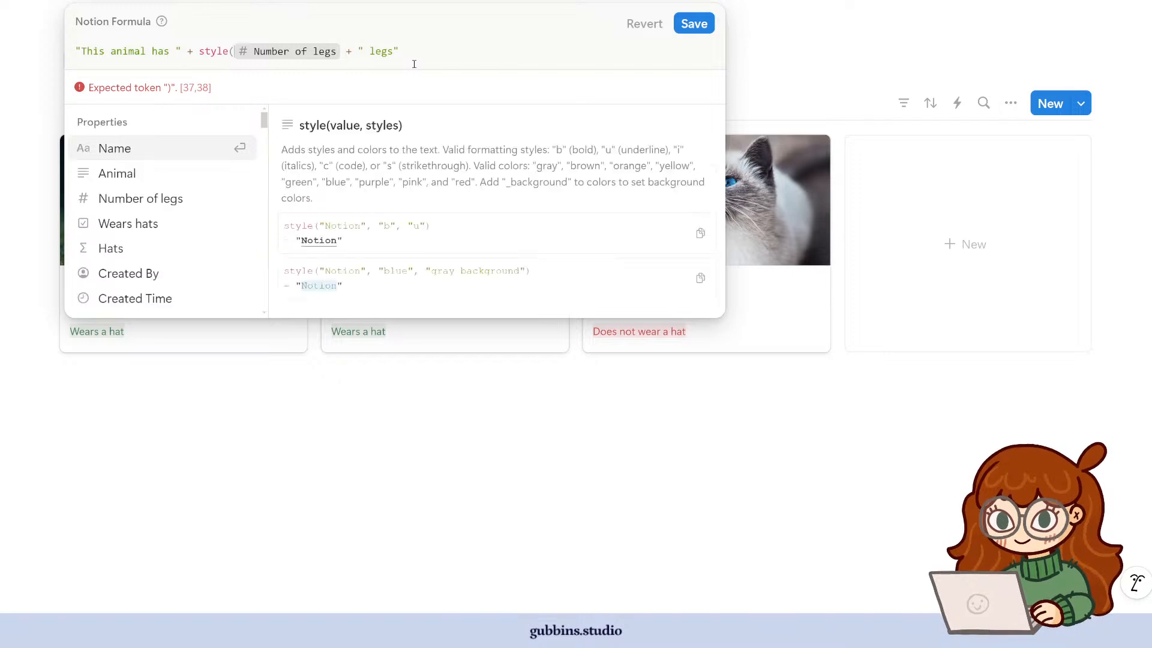
key("Right")
type(",\"b\"")
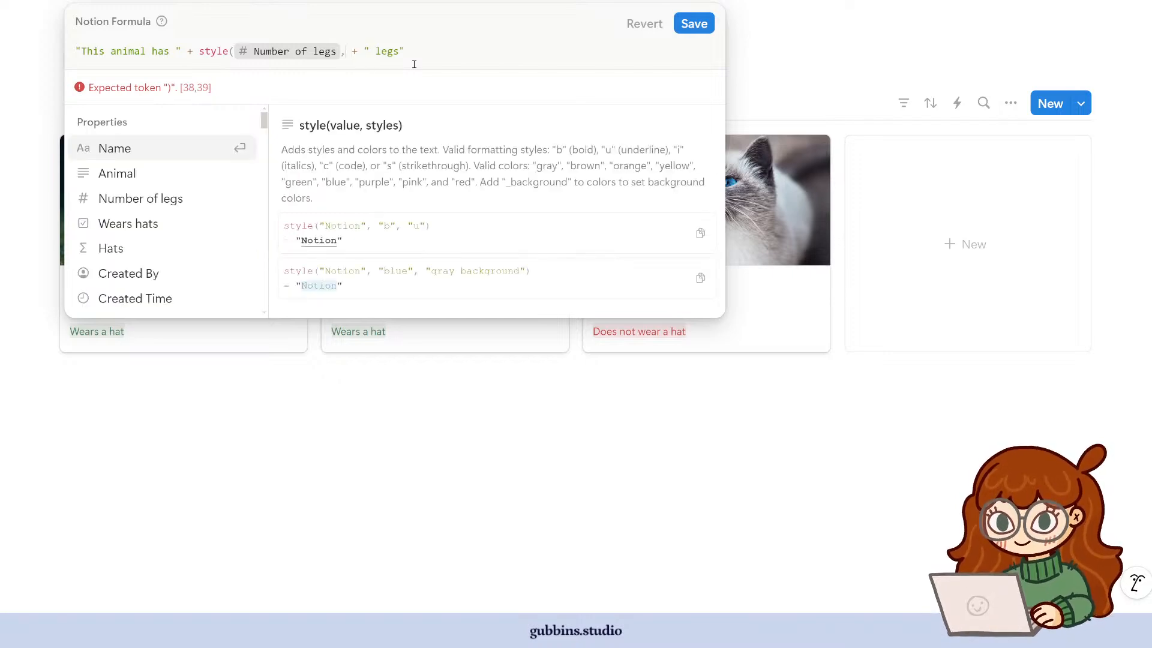
type(")")
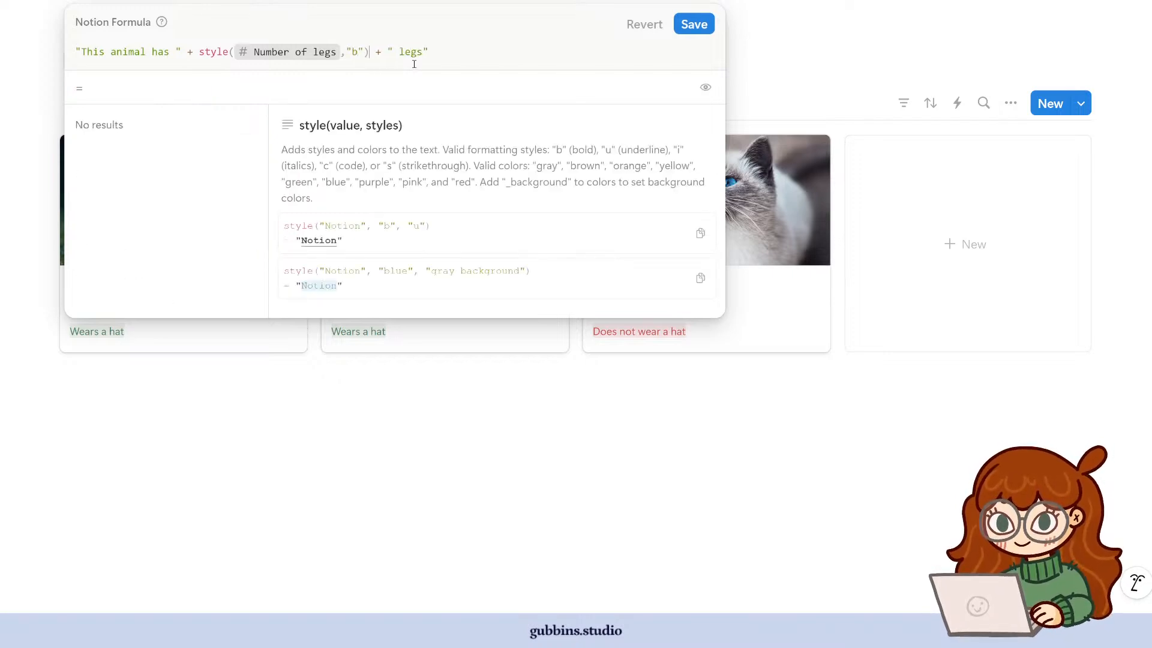
left_click(694, 24)
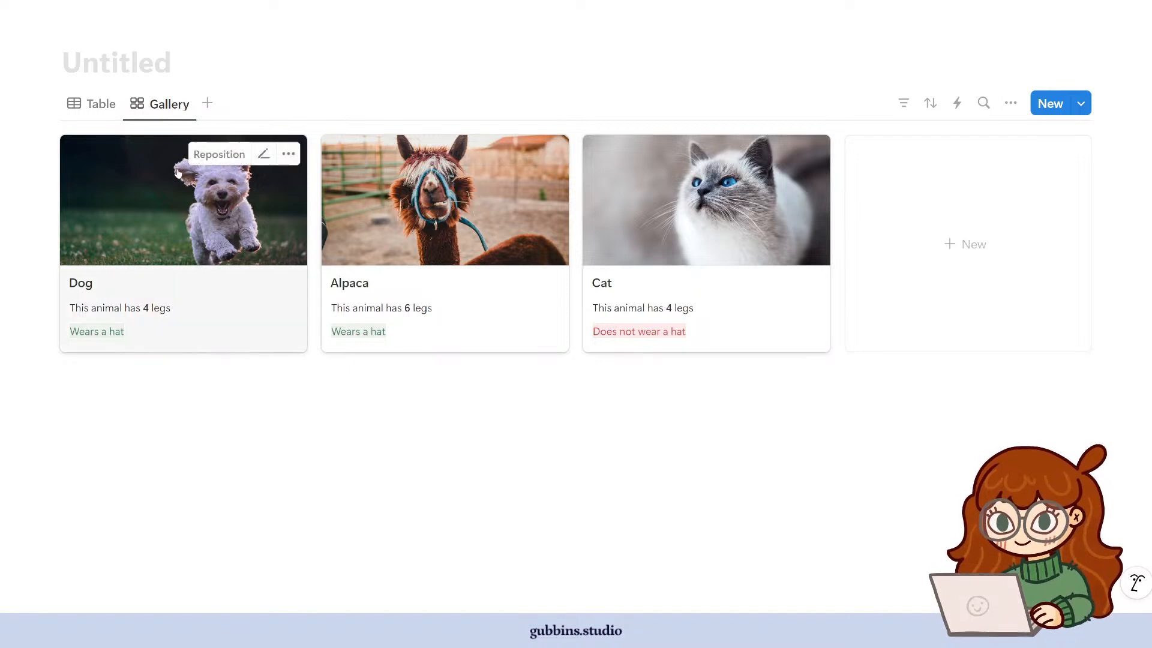
- Compare the table and gallery views, and hide the Legs formula and Hats properties in the gallery
left_click(108, 108)
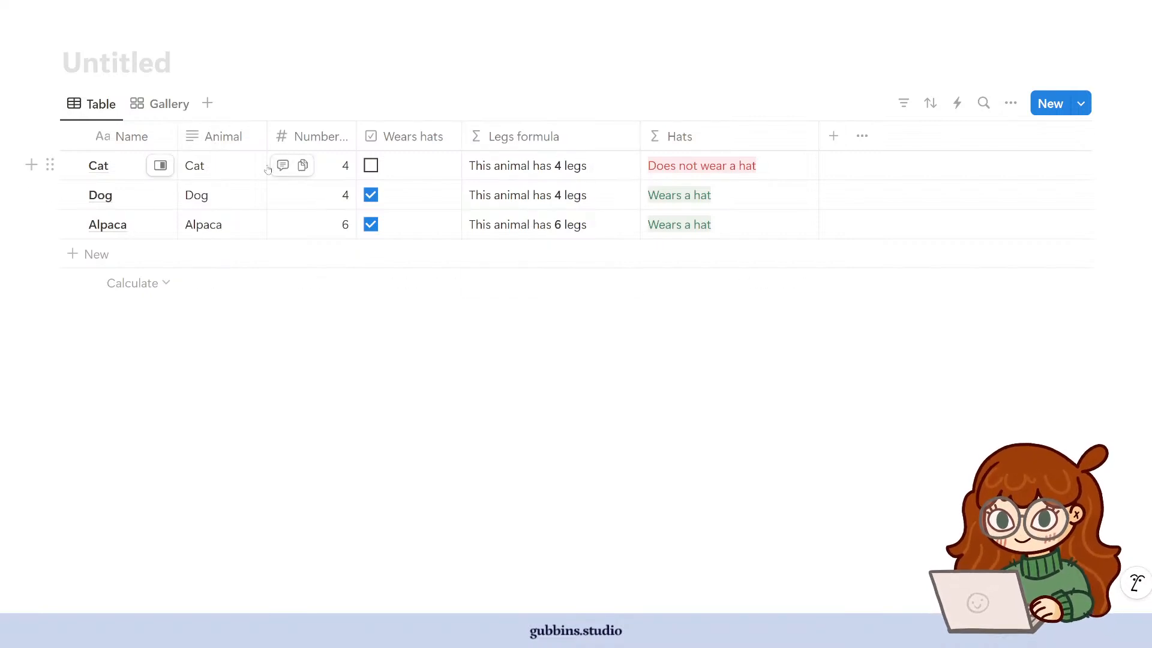
left_click(160, 104)
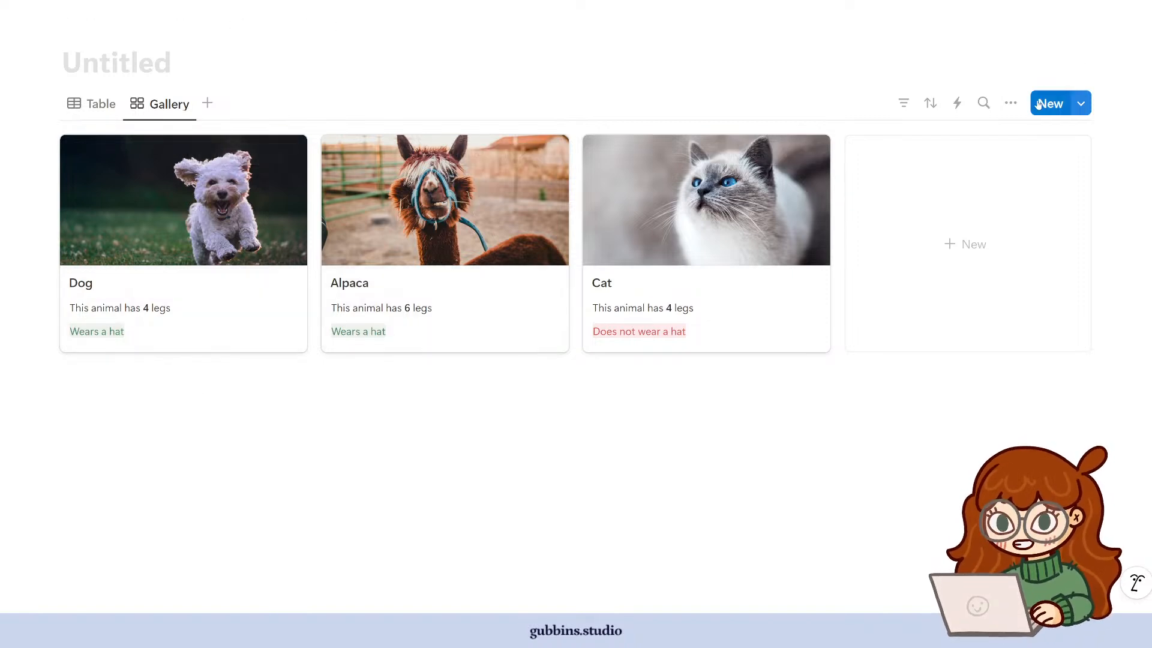
left_click(1011, 103)
left_click(1047, 248)
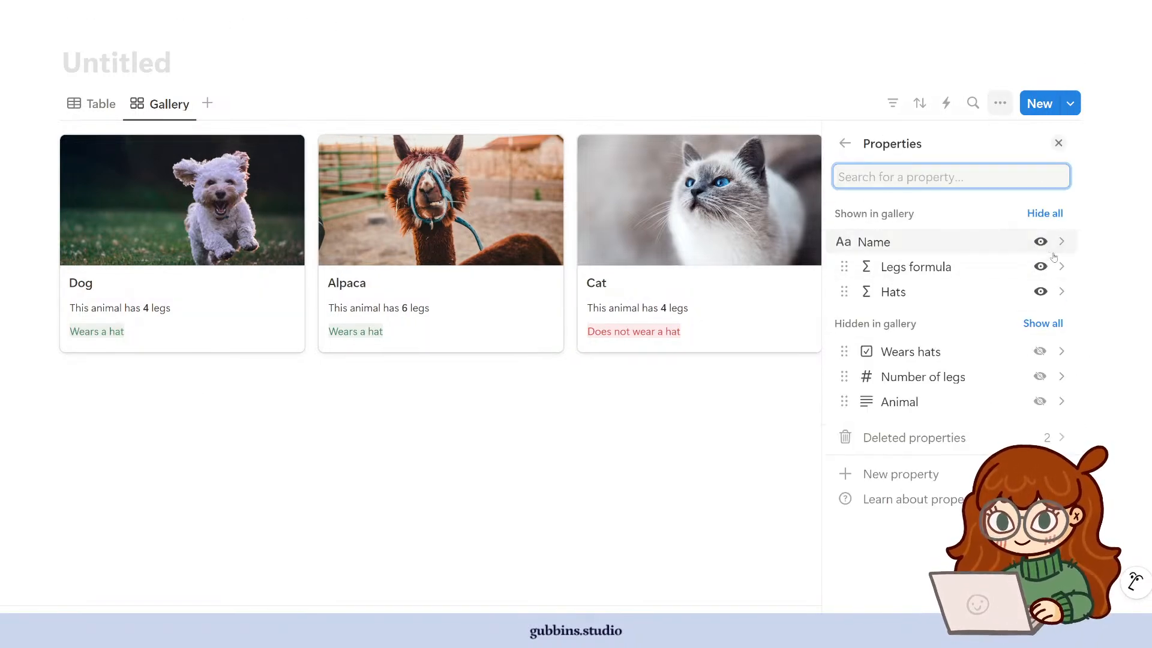
left_click(1040, 267)
left_click(1039, 270)
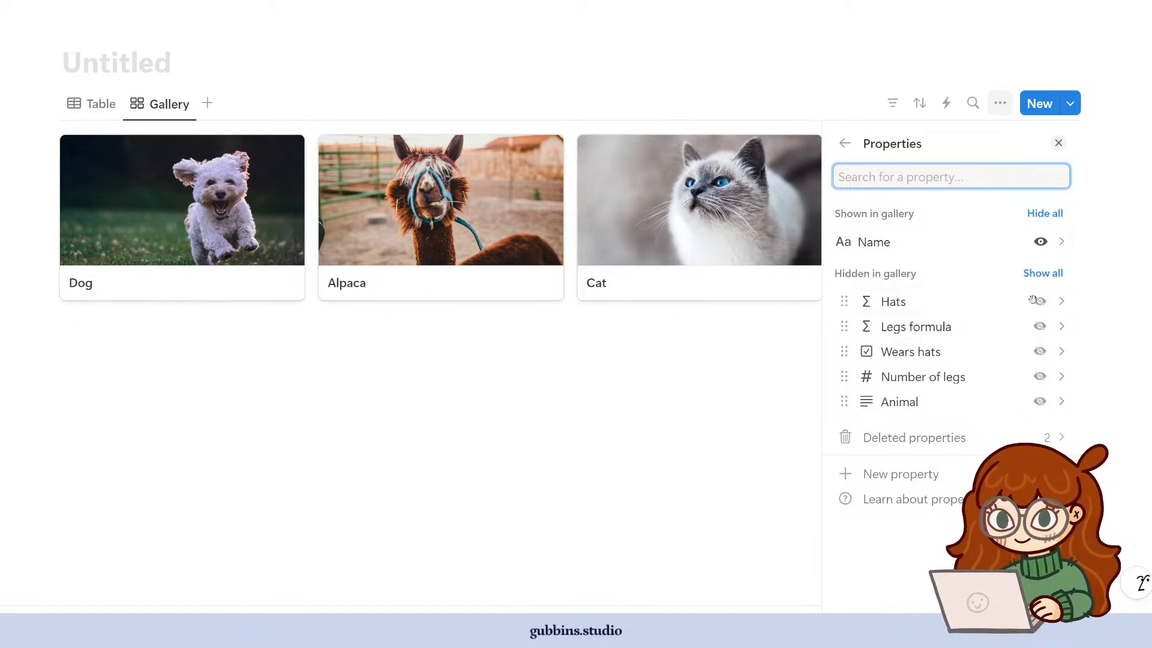
- Show the Wears hats and Number of legs properties on the gallery cards, with Number of legs placed first
left_click(1039, 352)
left_click(1040, 376)
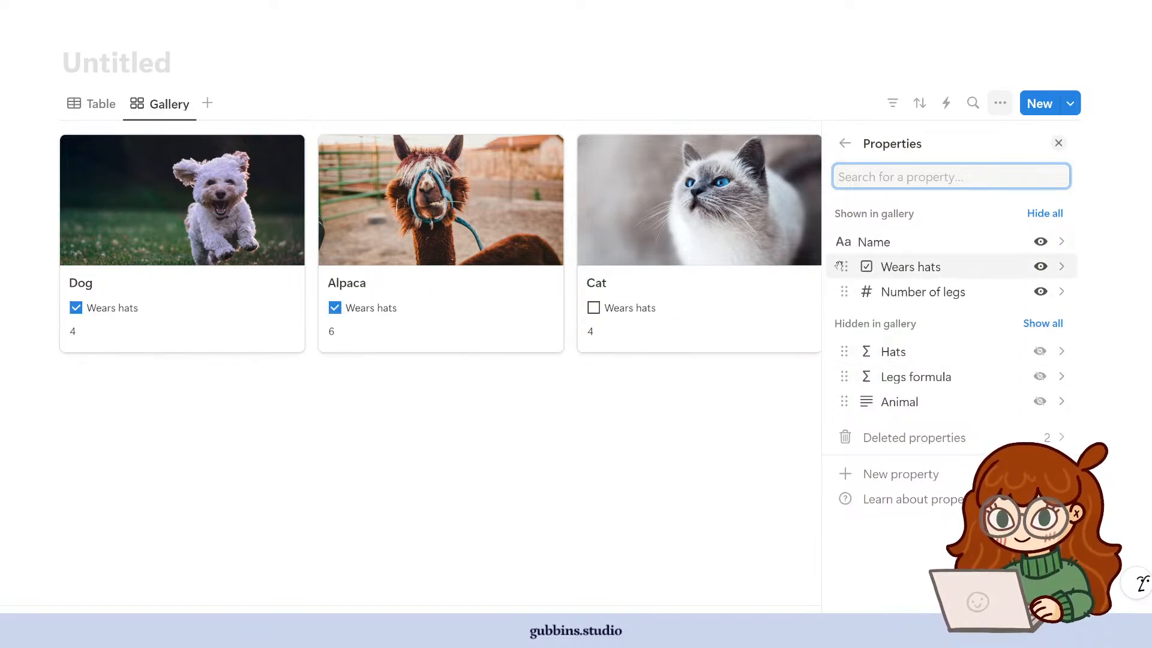
left_click_drag(843, 292, 841, 264)
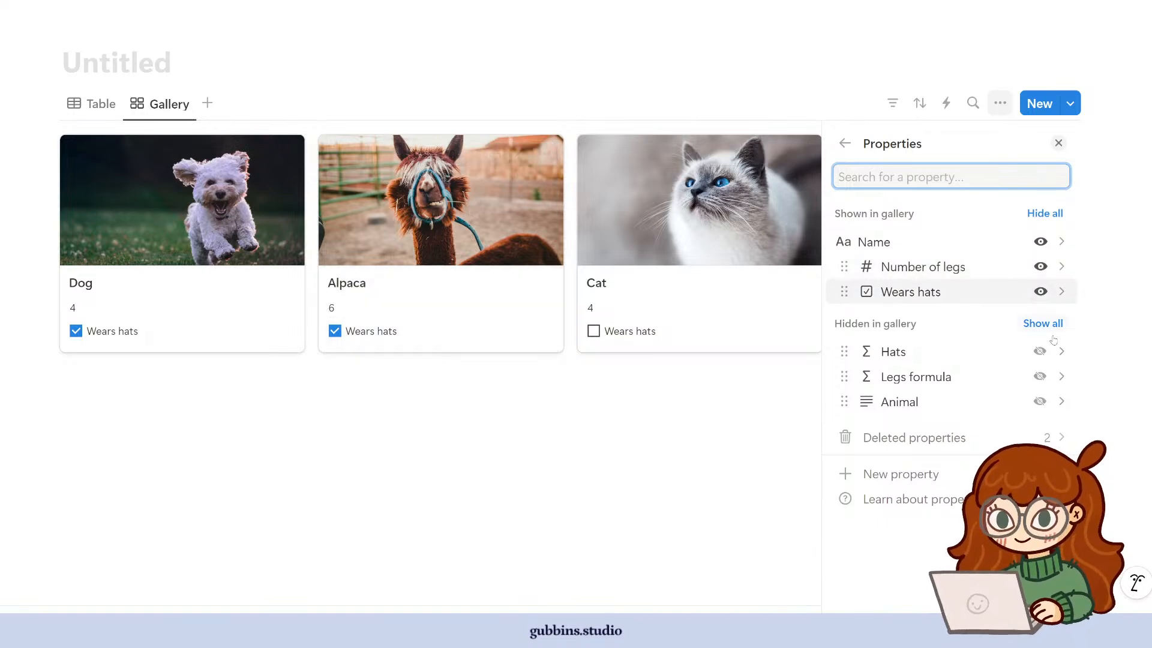
- Show Hats and Legs formula on the gallery cards again with Legs formula first, and hide Wears hats and Number of legs
left_click(1041, 353)
left_click(1040, 376)
left_click(1040, 292)
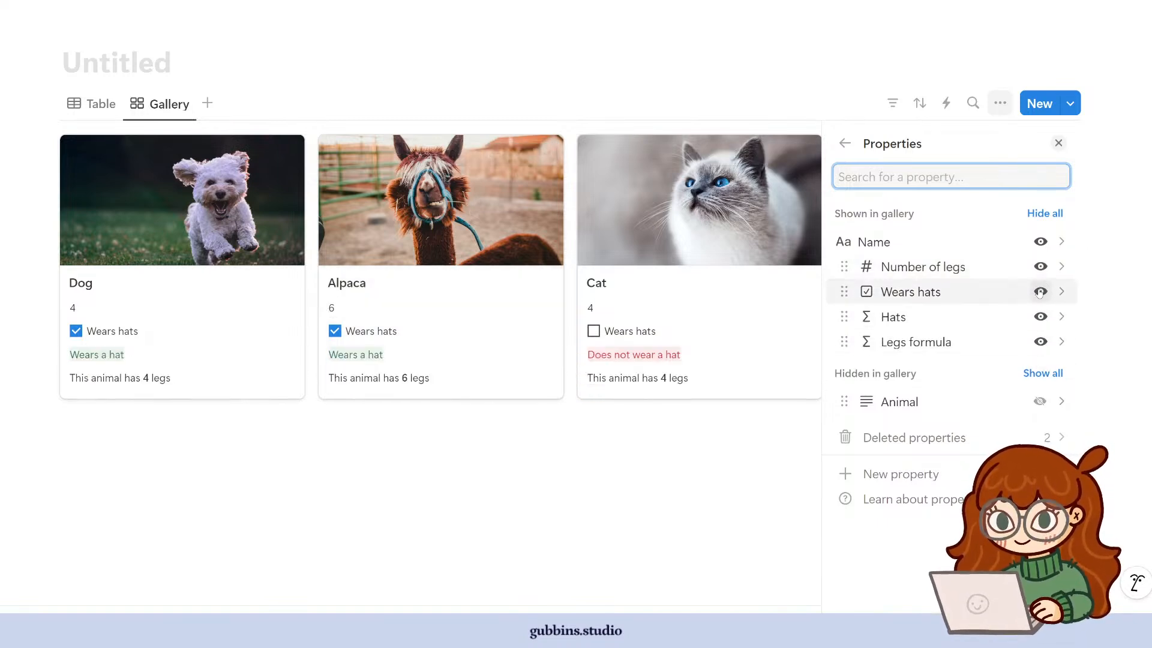
left_click(1040, 267)
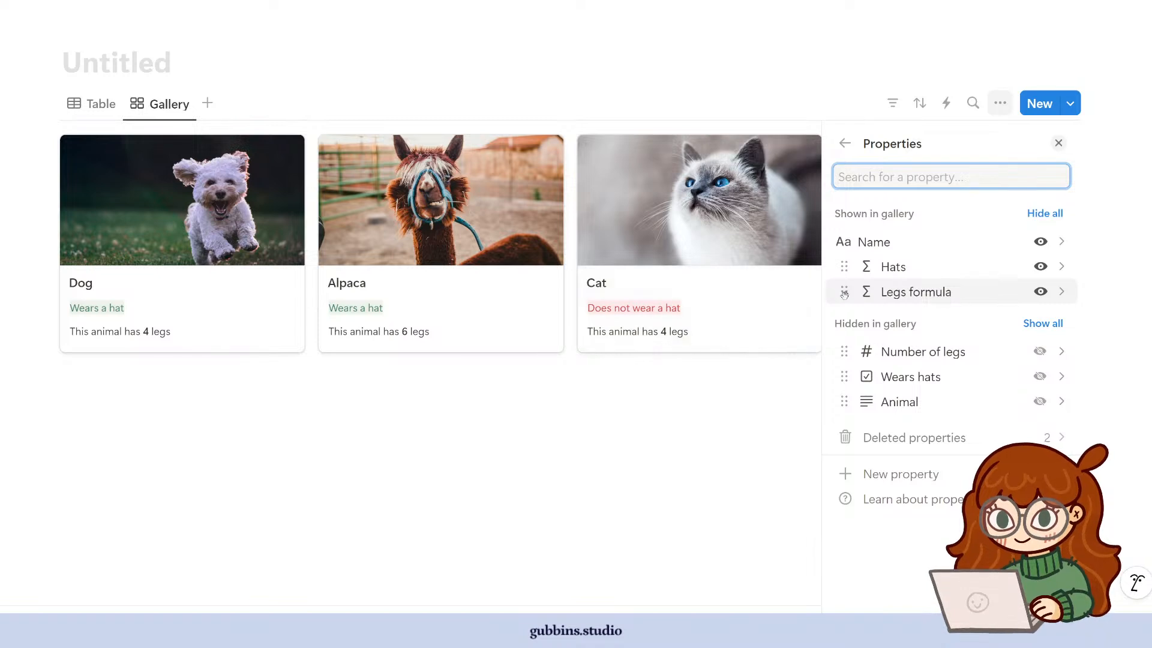
left_click_drag(844, 291, 844, 266)
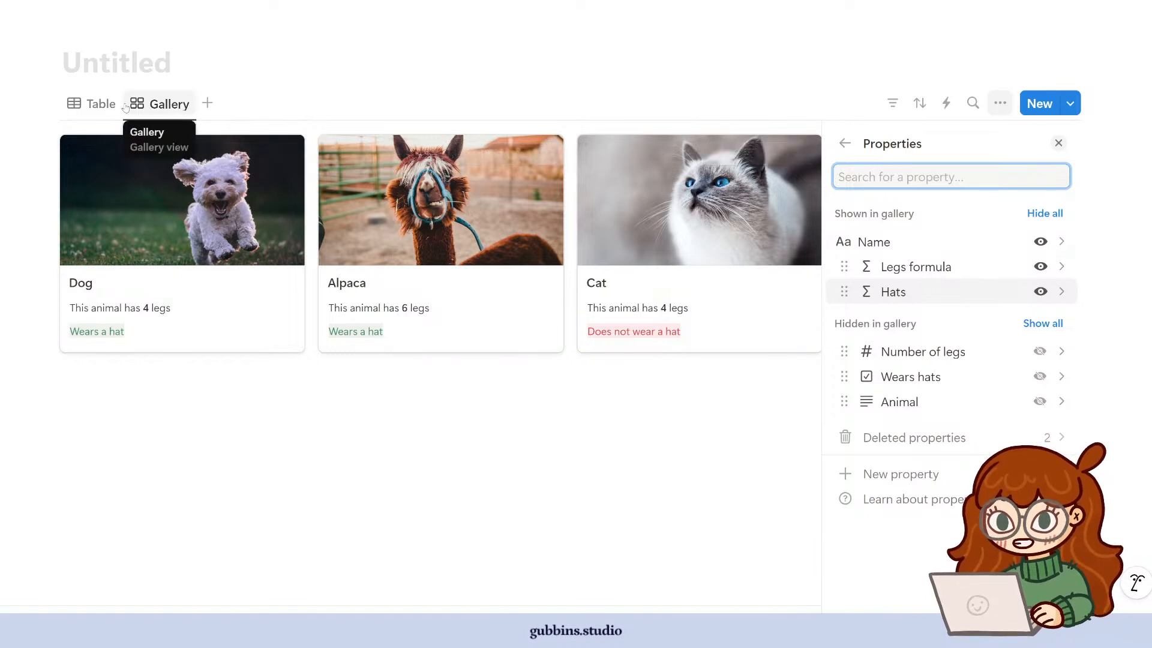
- Add a new Formula property in the table view and insert the Number of legs property into its formula
left_click(99, 103)
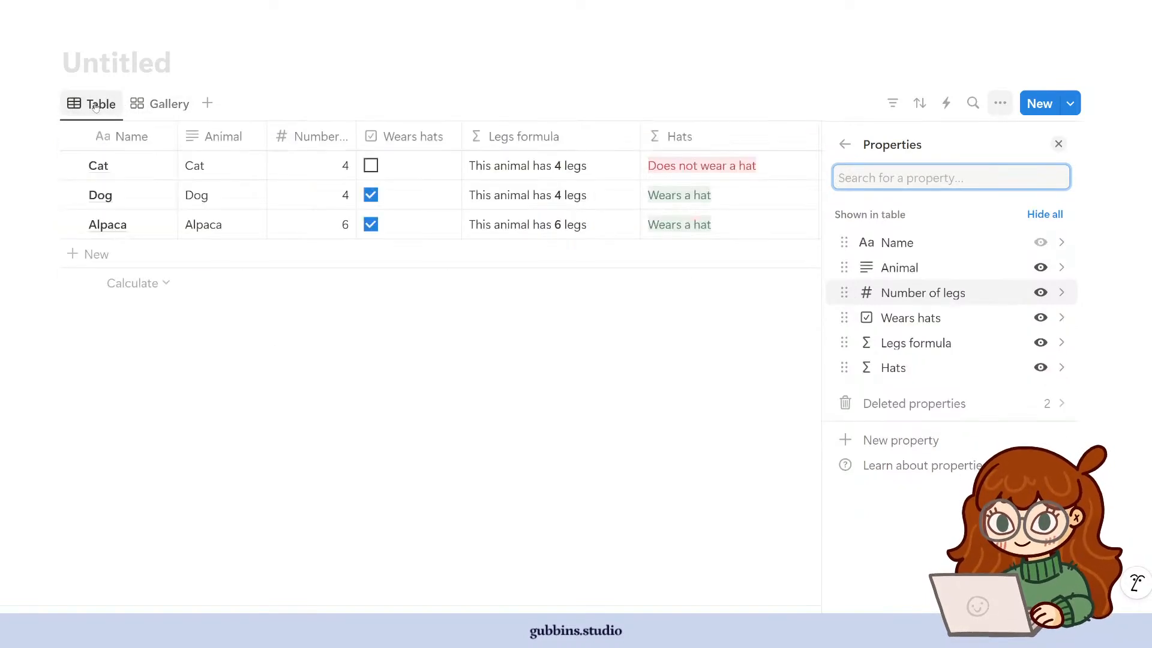
left_click(643, 398)
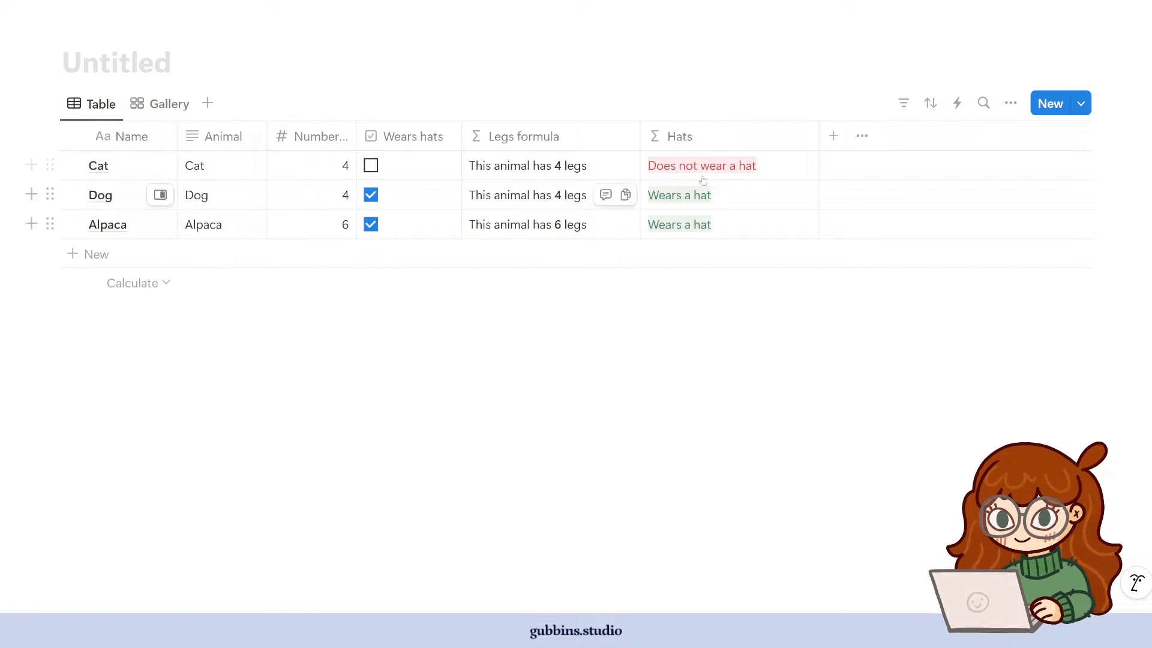
left_click(833, 137)
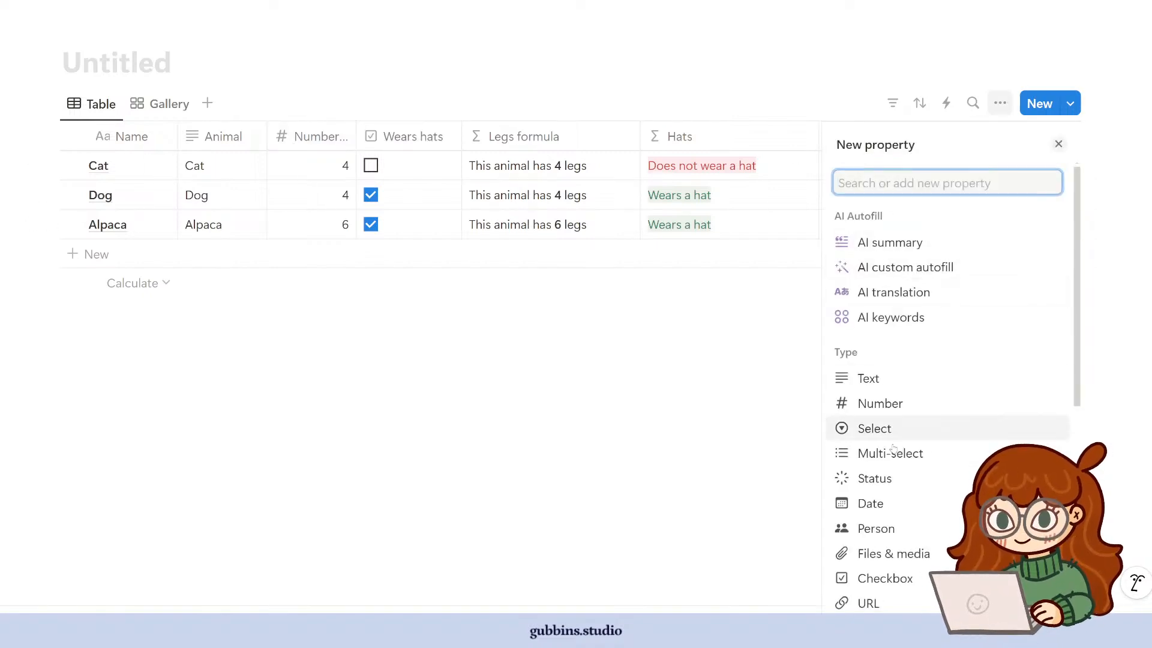
scroll(915, 468, "down", 5)
left_click(901, 454)
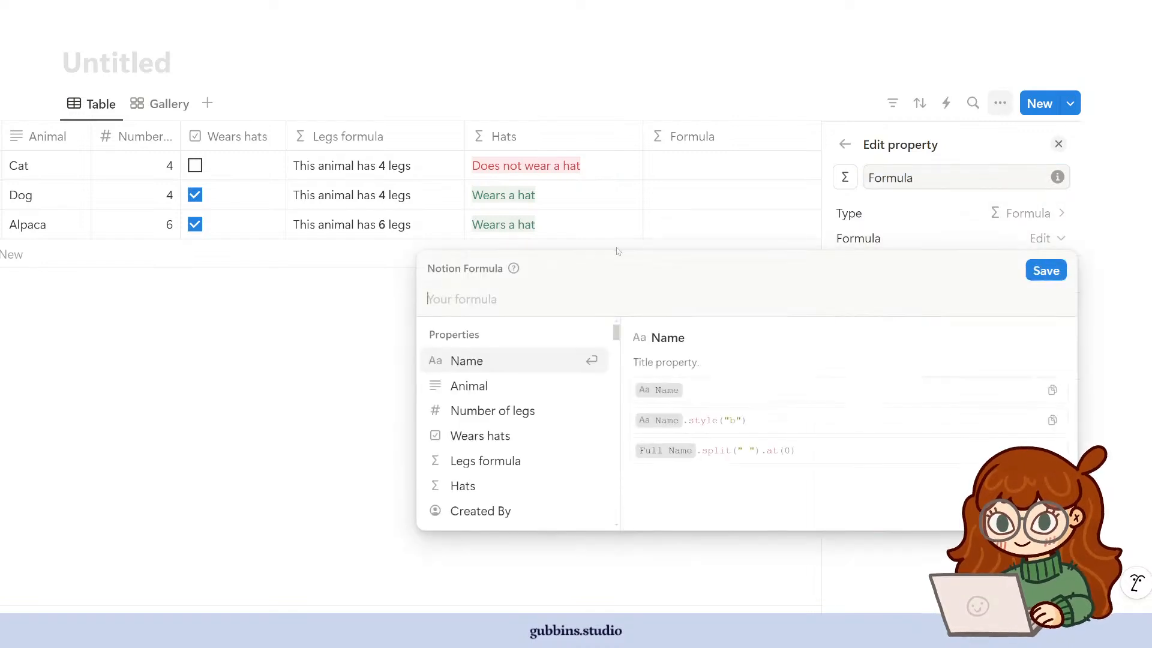
left_click(506, 412)
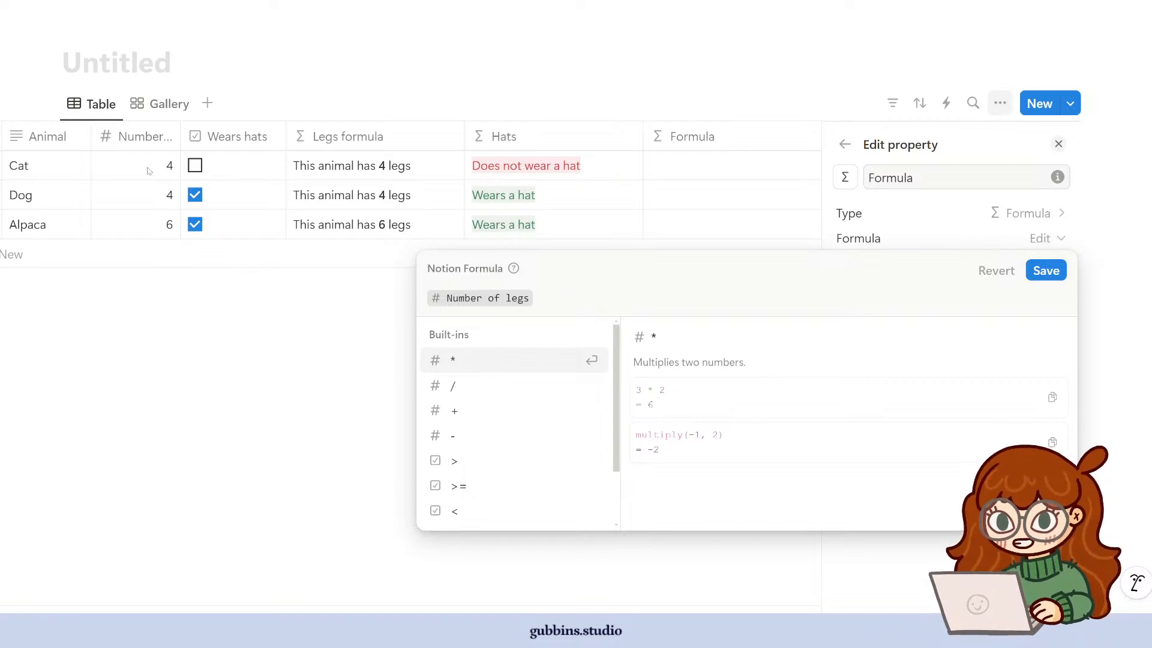
scroll(514, 466, "down", 1)
scroll(527, 471, "up", 1)
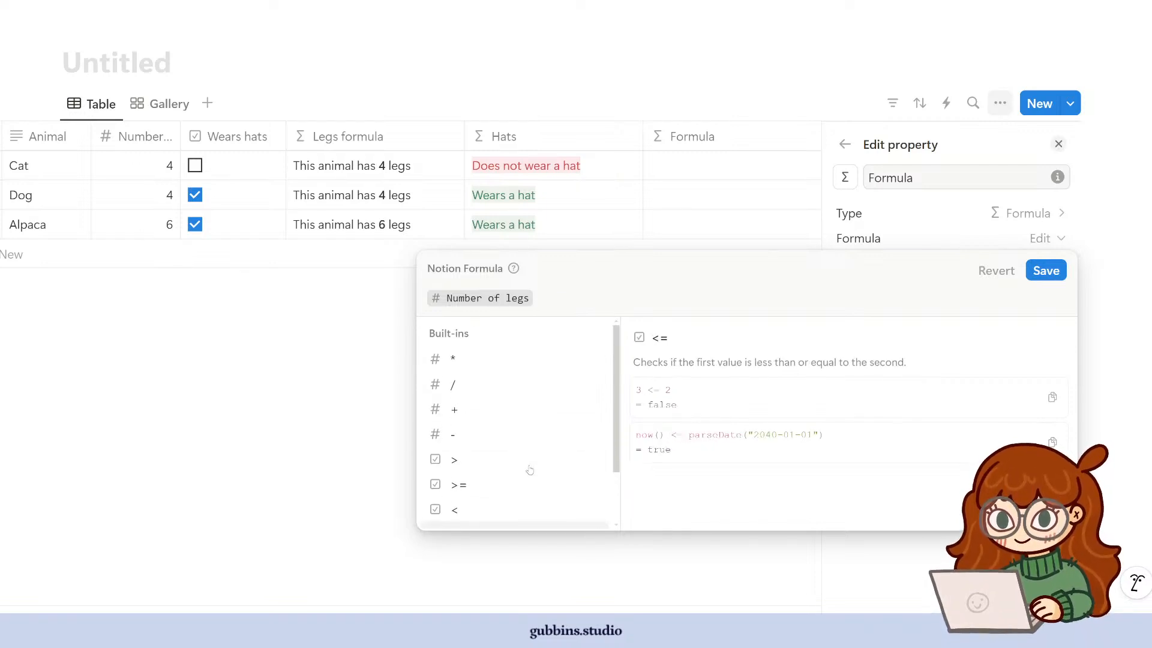
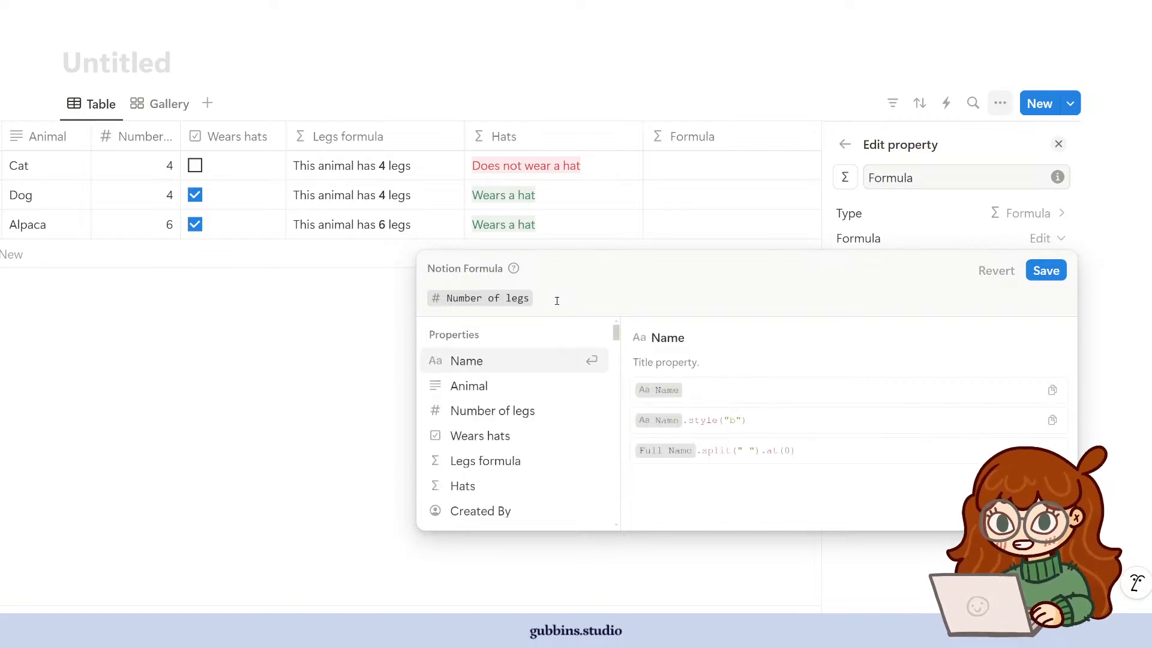
key("BackSpace")
key("Left")
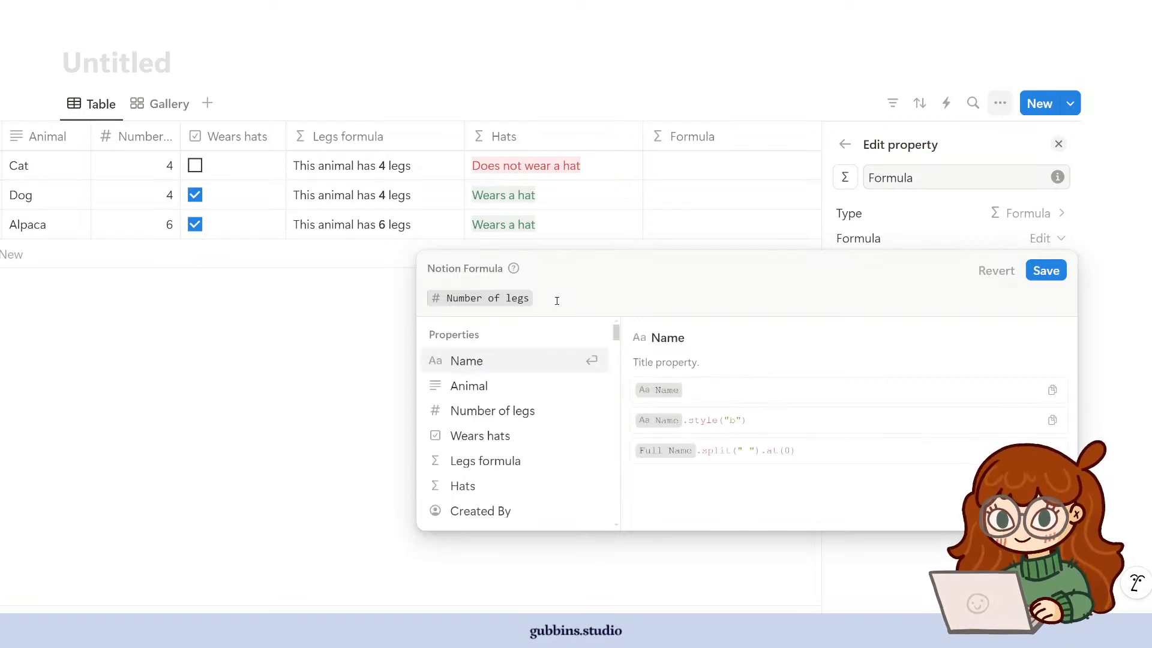
key("Right")
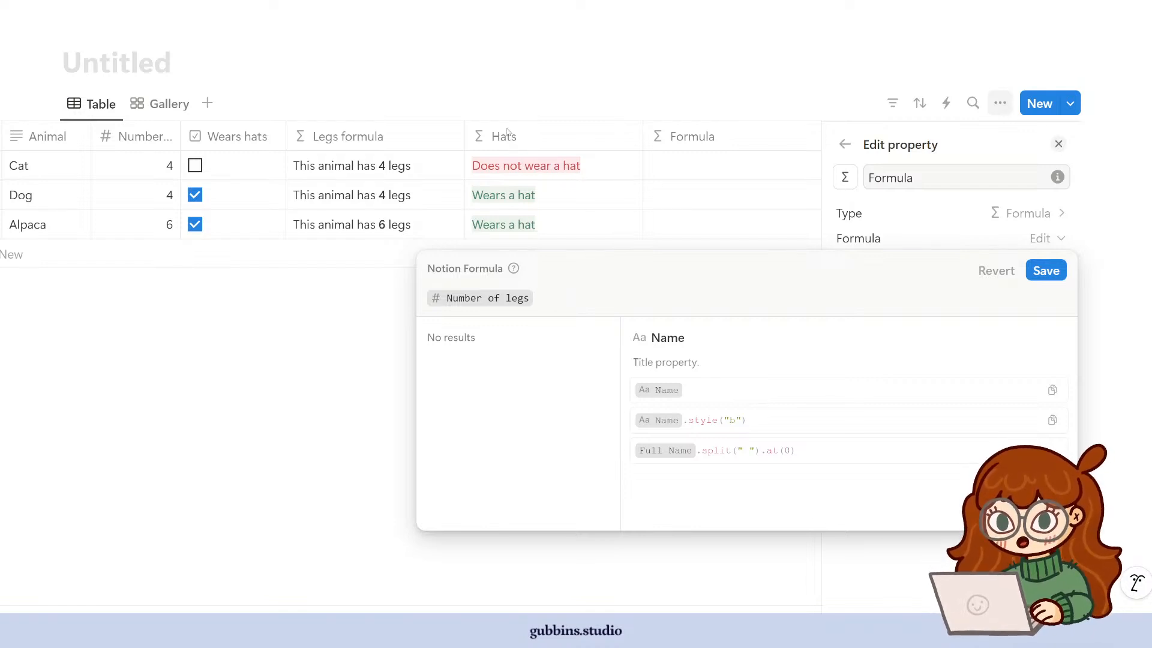
- Extend the formula to check whether Number of legs == 4
left_click(557, 297)
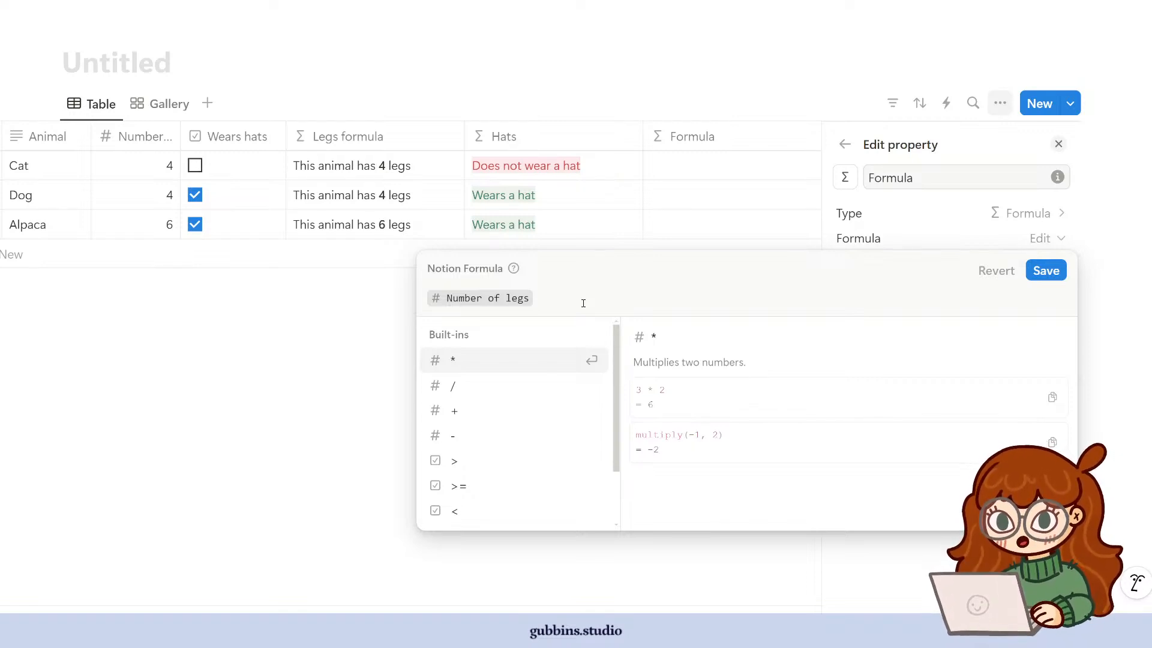
type("4")
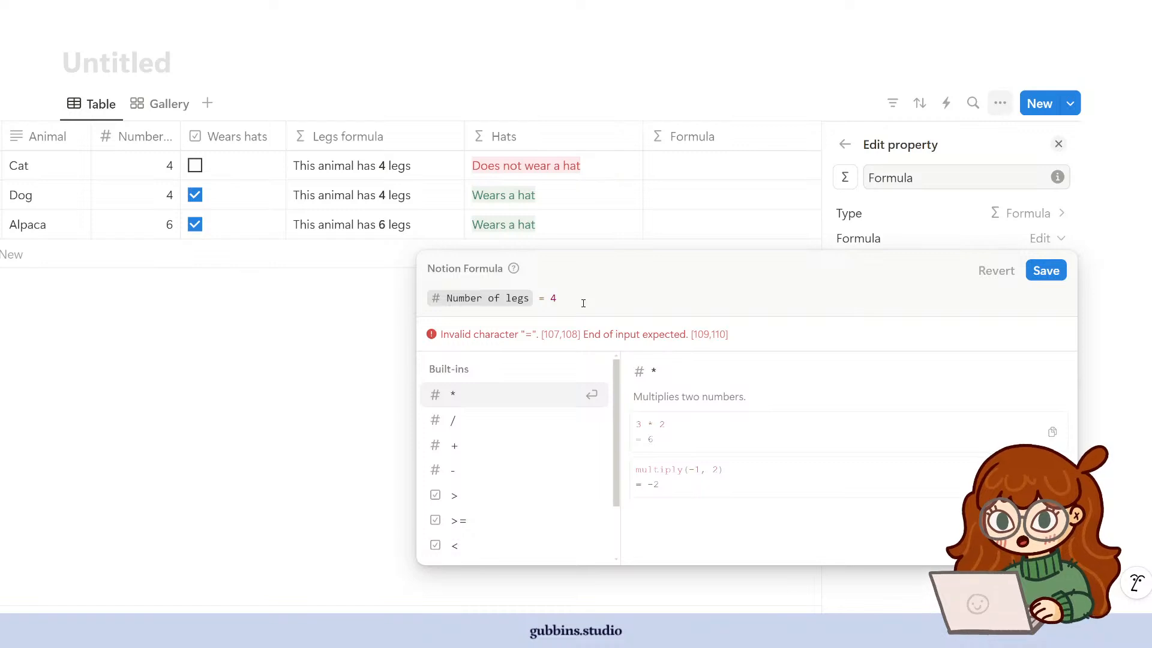
type("-")
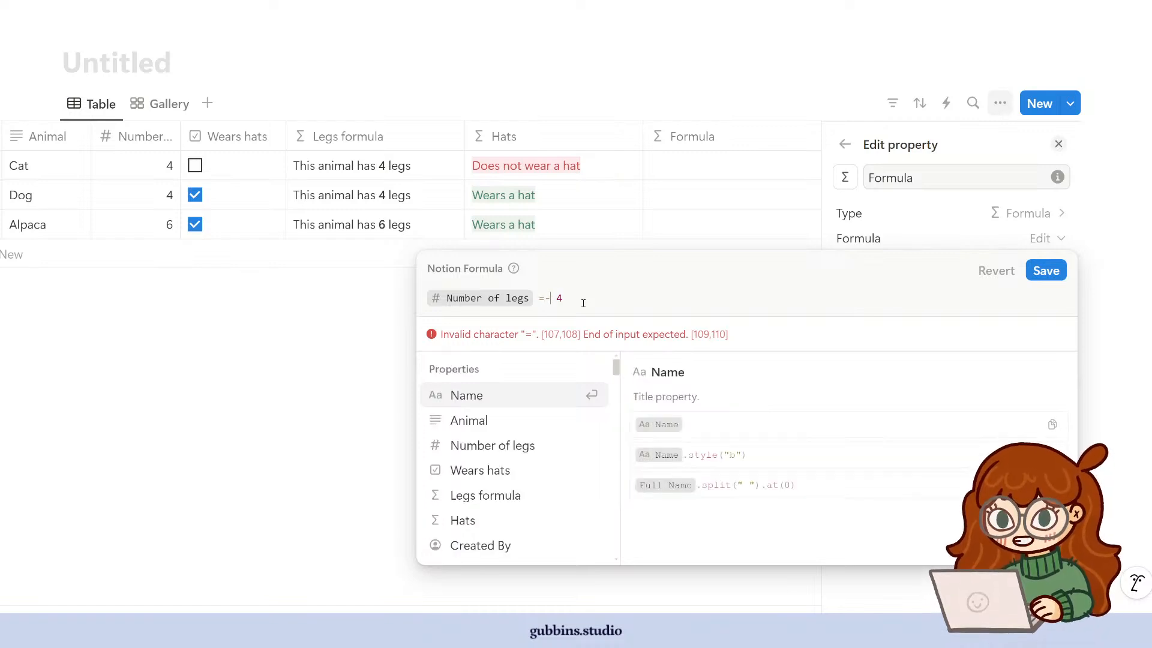
key("BackSpace")
type("=")
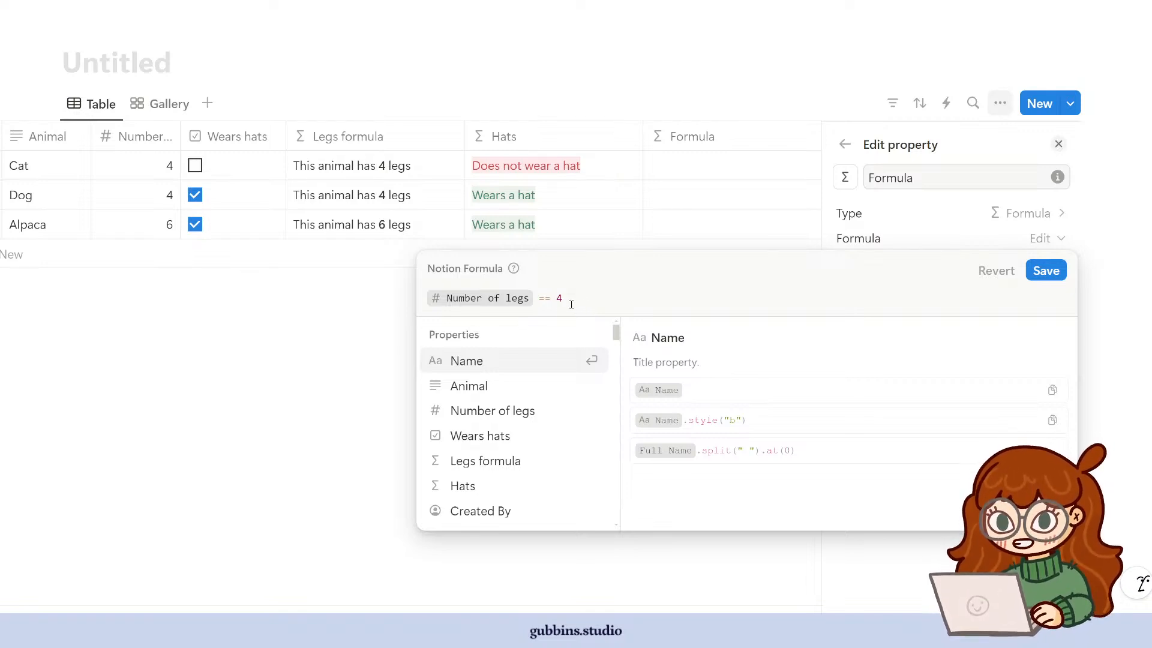
- Try a single = in the formula, review the built-in comparison operators, and restore the == operator
key("BackSpace")
scroll(496, 432, "down", 2)
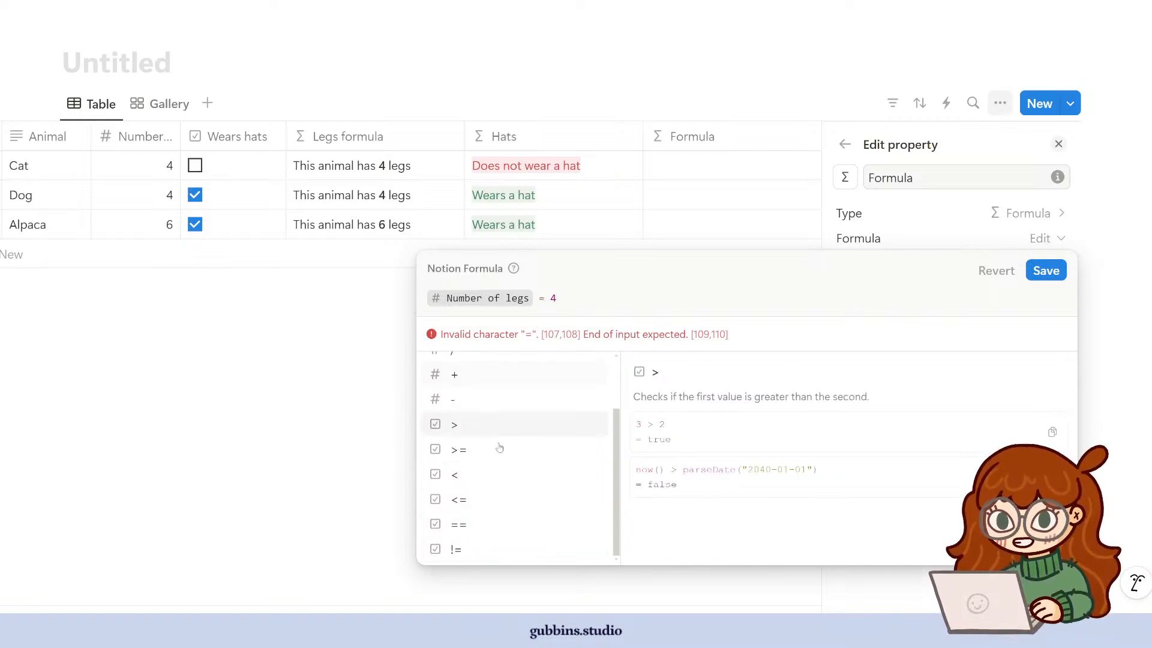
scroll(498, 462, "up", 2)
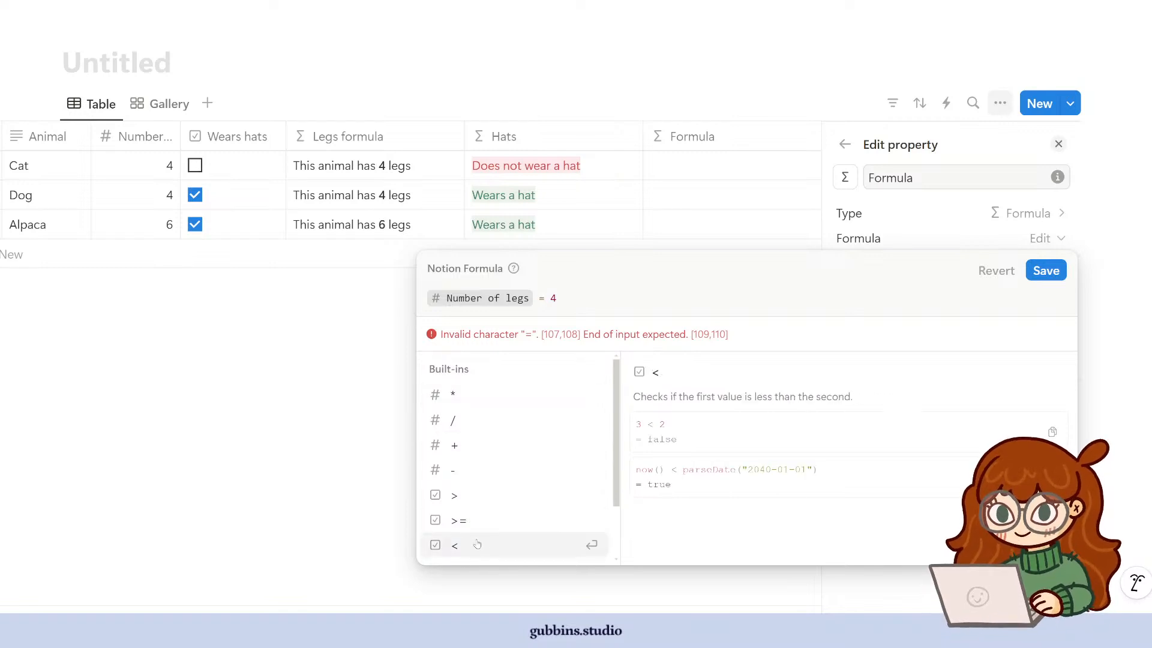
scroll(471, 540, "down", 2)
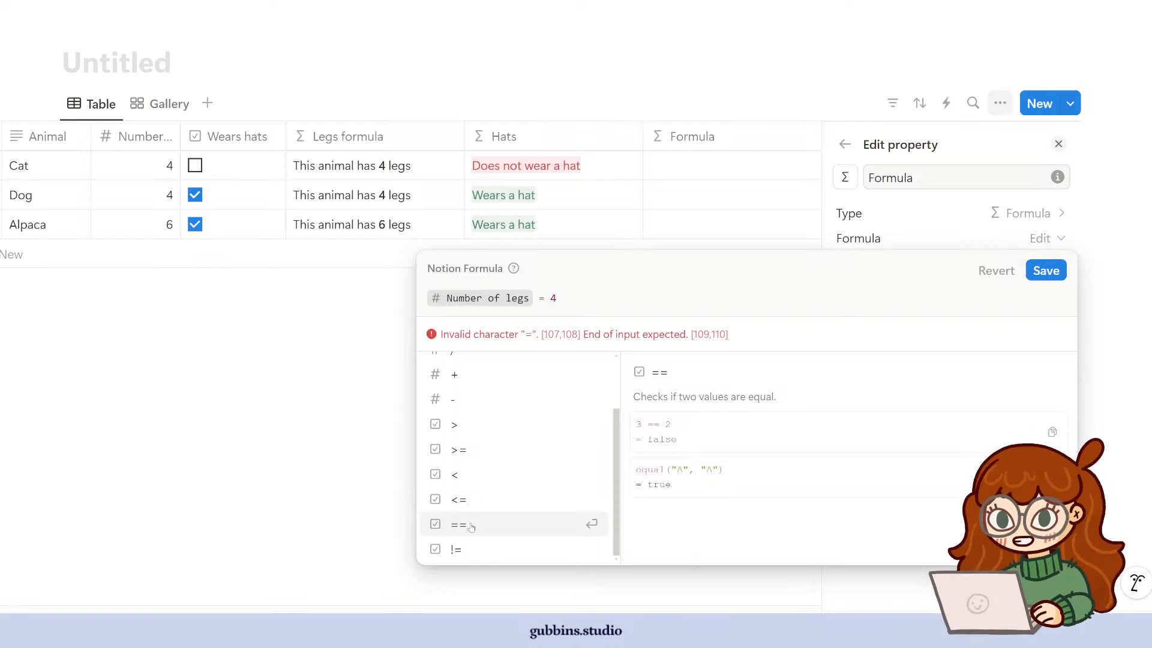
left_click(502, 333)
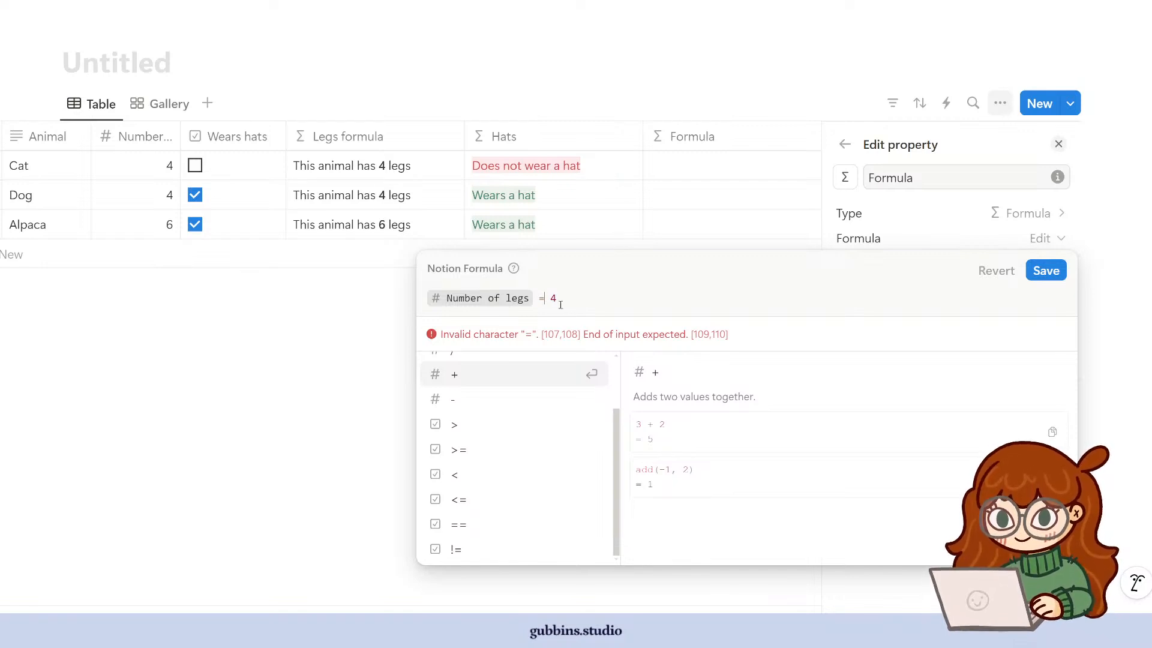
type("=")
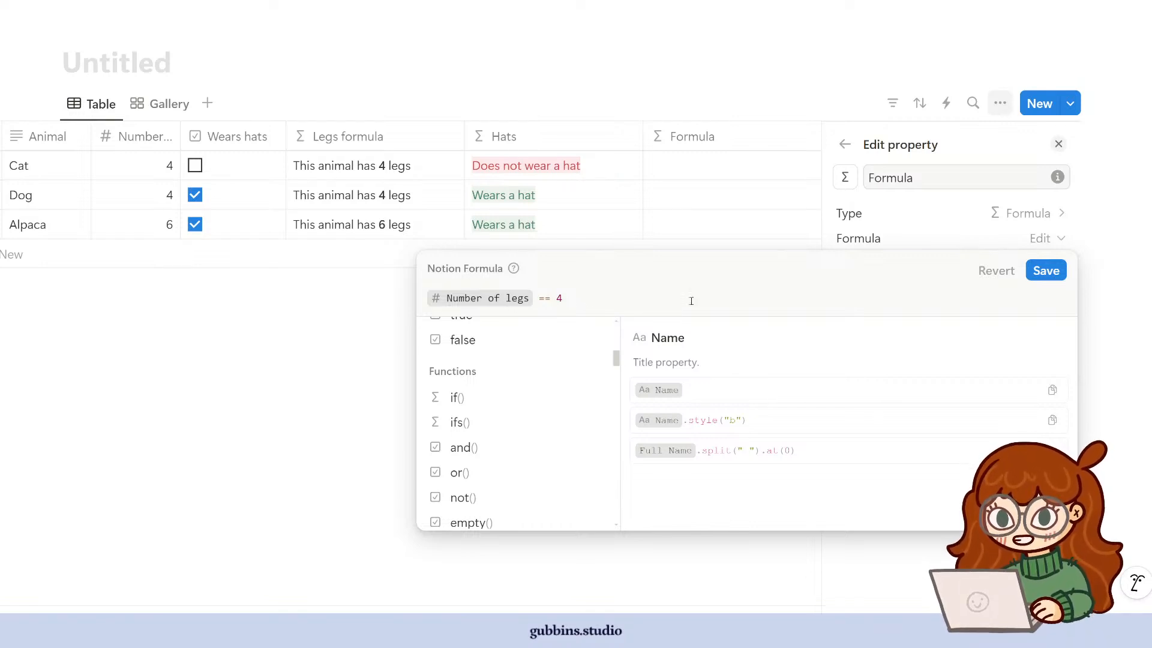
- Save the comparison formula, and reopen it to insert if( before Number of legs
left_click(1047, 270)
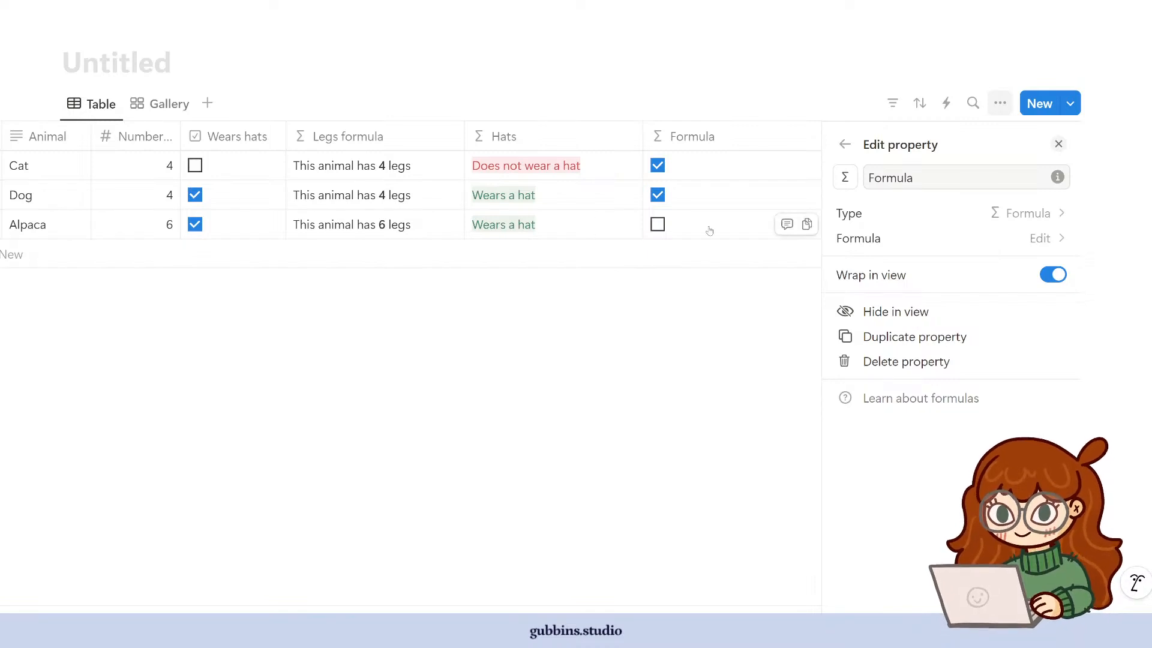
left_click(1001, 241)
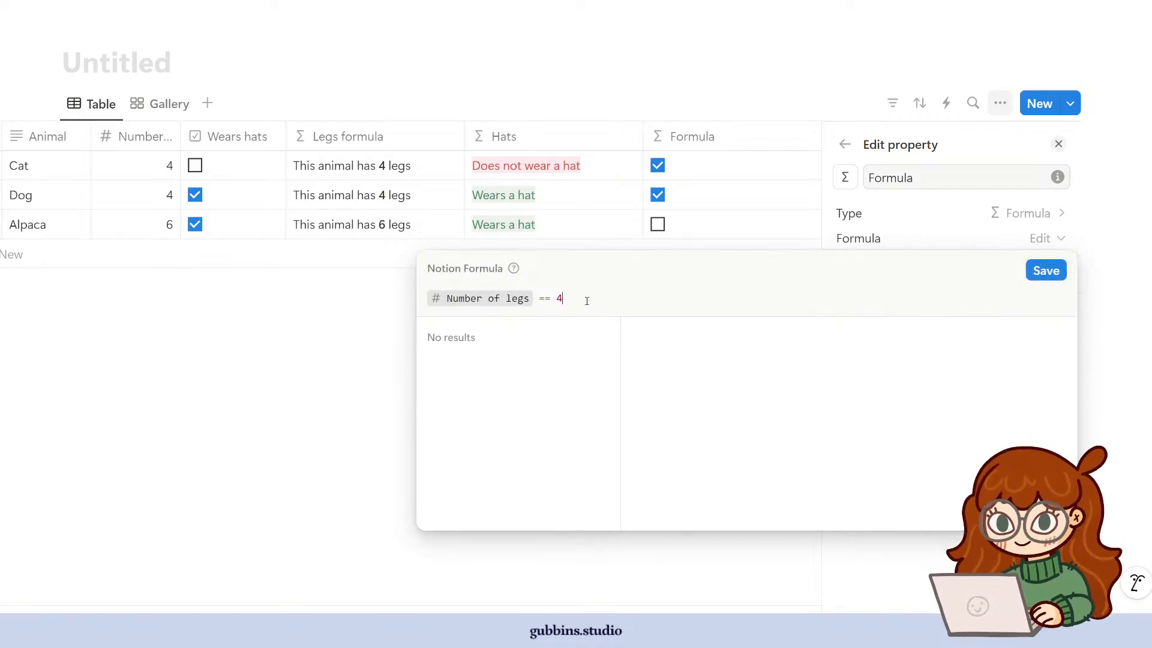
key("Left")
key("Left")
key("Left")
key("Left")
key("Left")
key("Left")
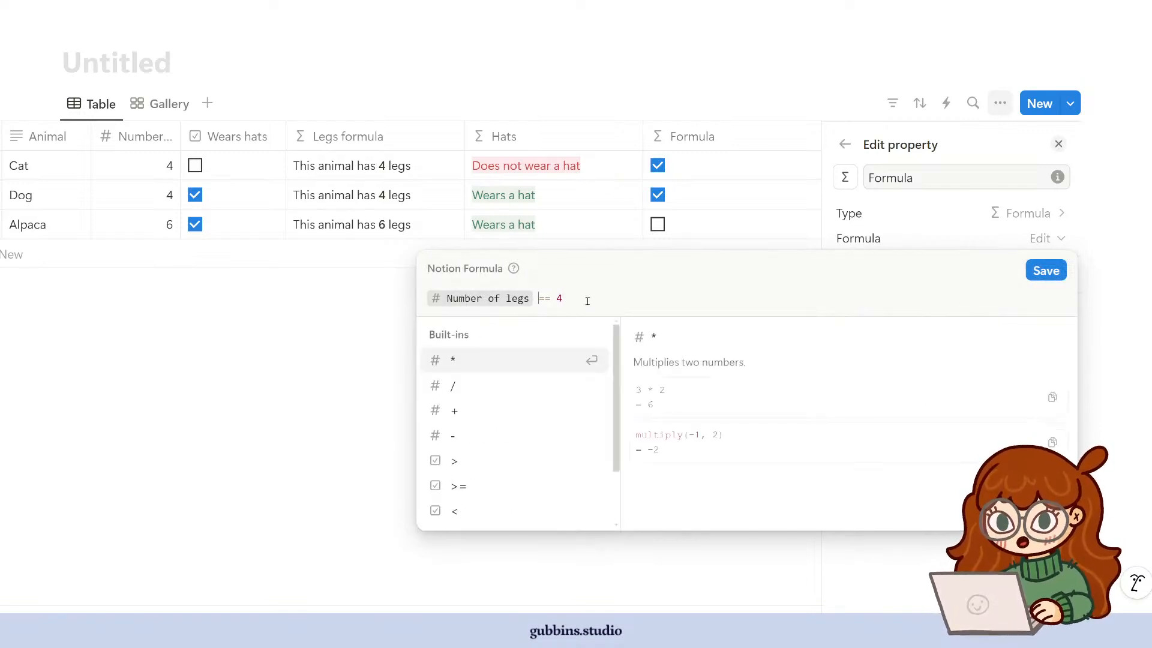
type("if(")
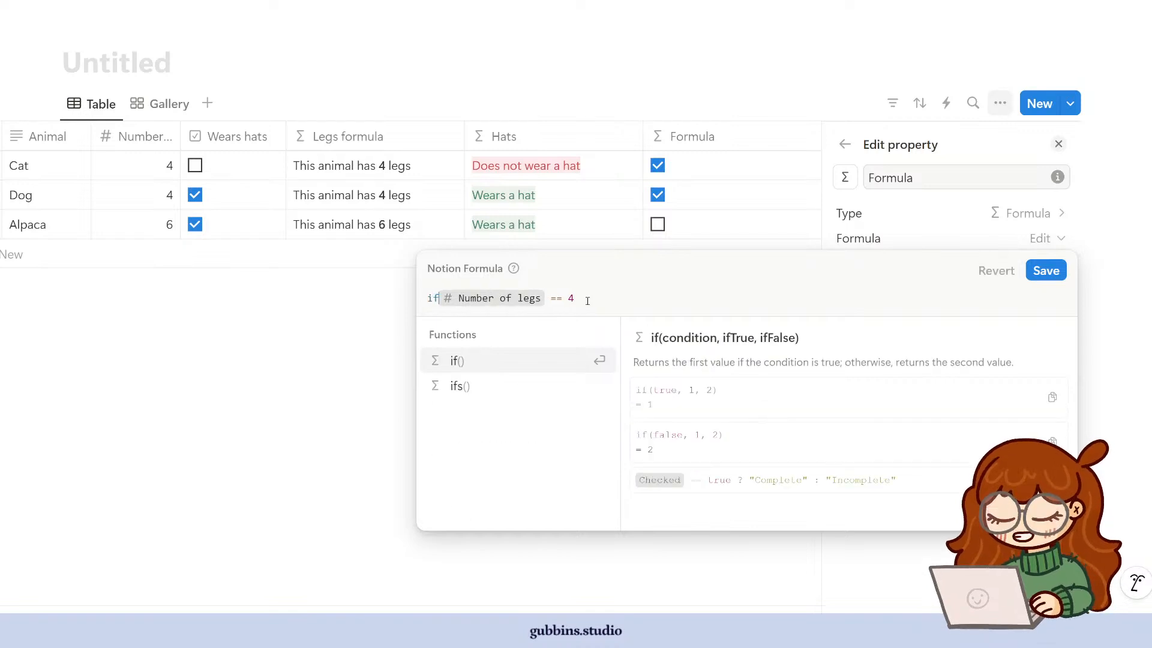
- Add "Can wear the trousers" after the == 4 condition as the if function's true result
key("Right")
key("Right")
key("Right")
key("Right")
key("Right")
key("Right")
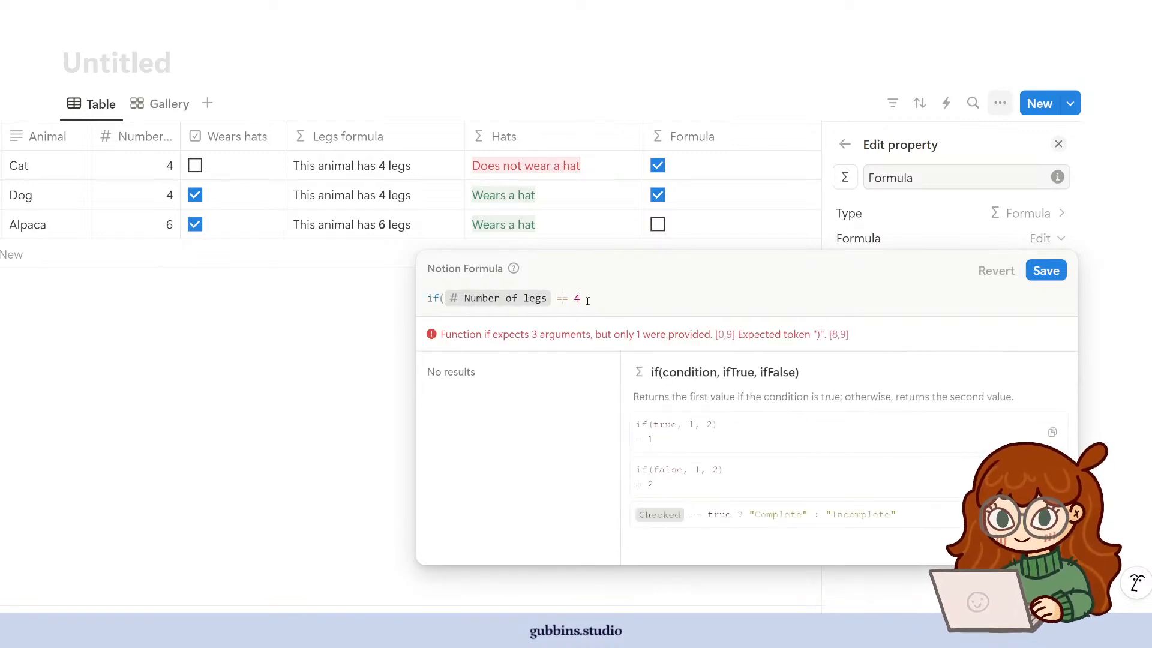
type(",")
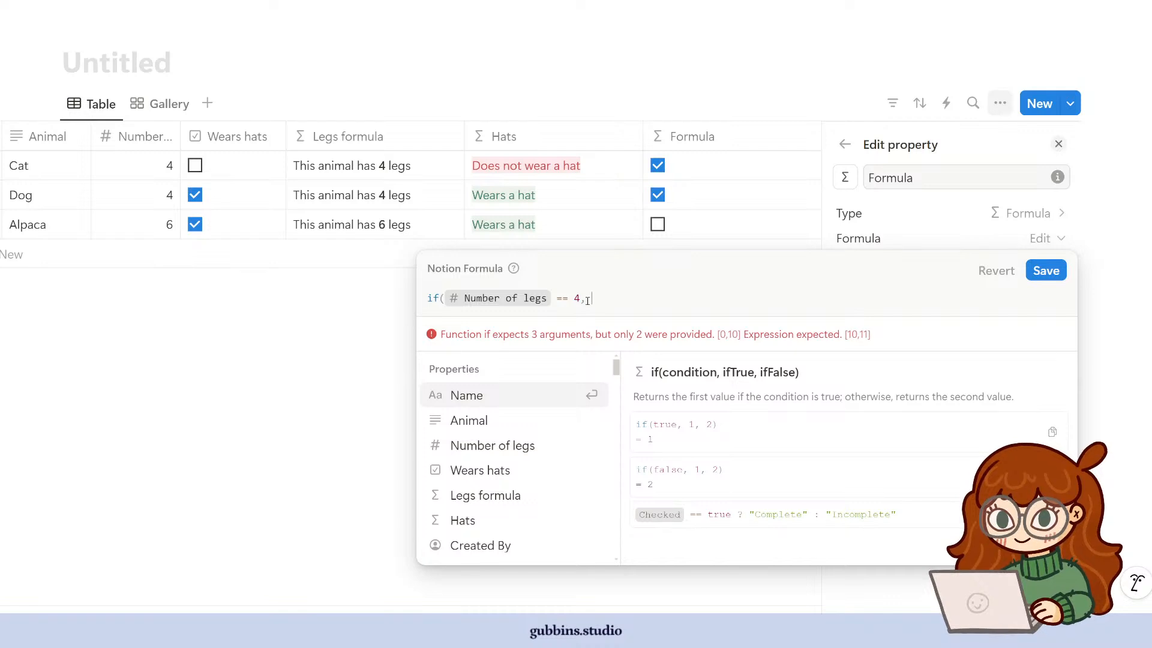
type(" \"Can wea")
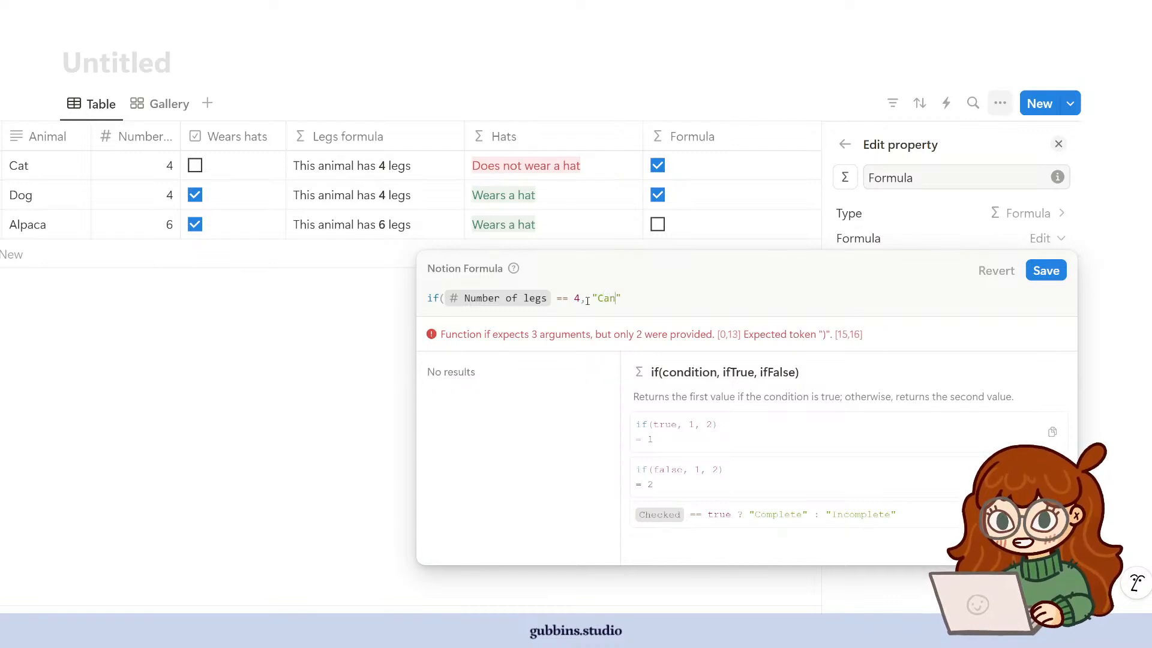
type("r the trouser")
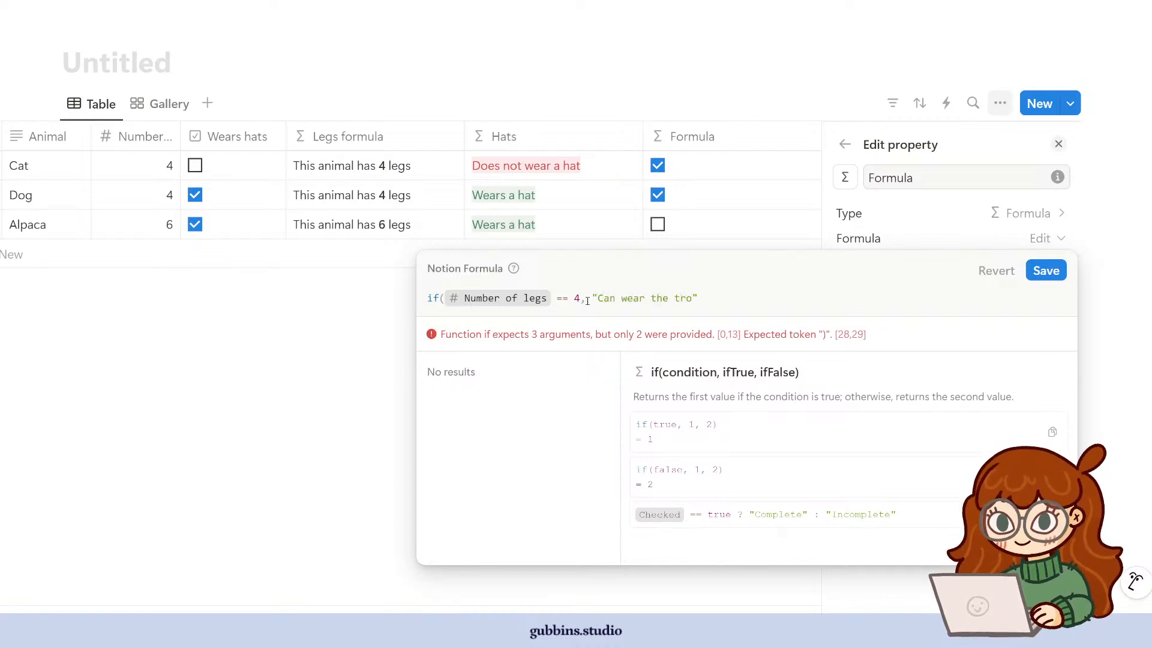
type("s\",")
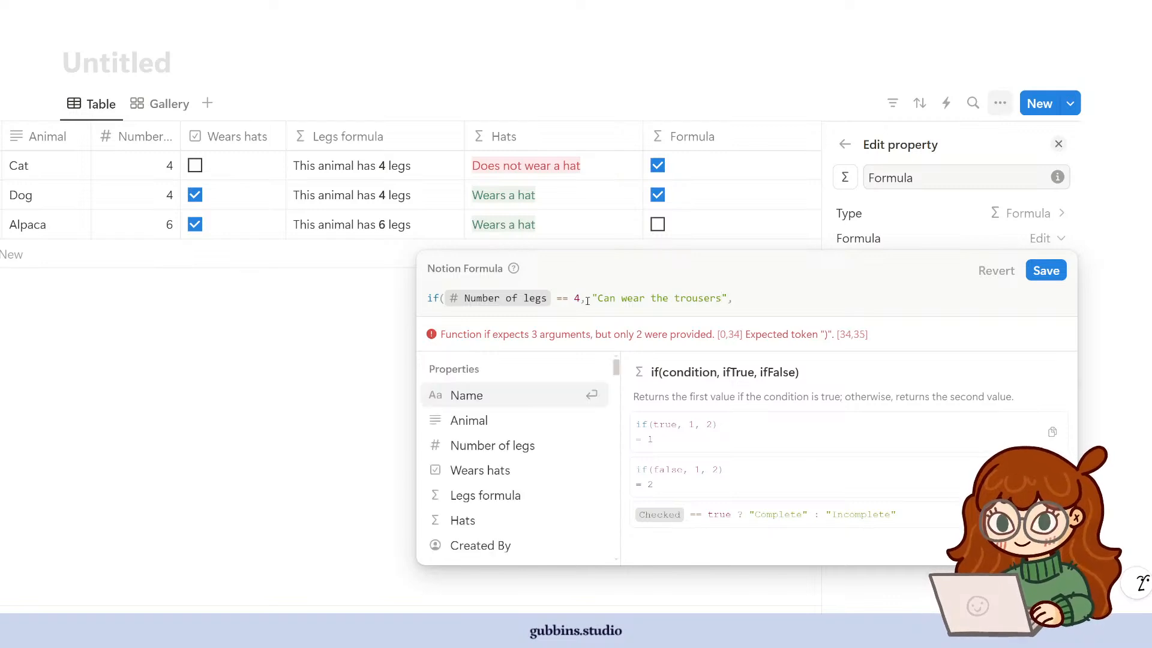
- Add "Cannot wear the trousers :(" as the if function's false result, close the function and save the formula
type("\"\")")
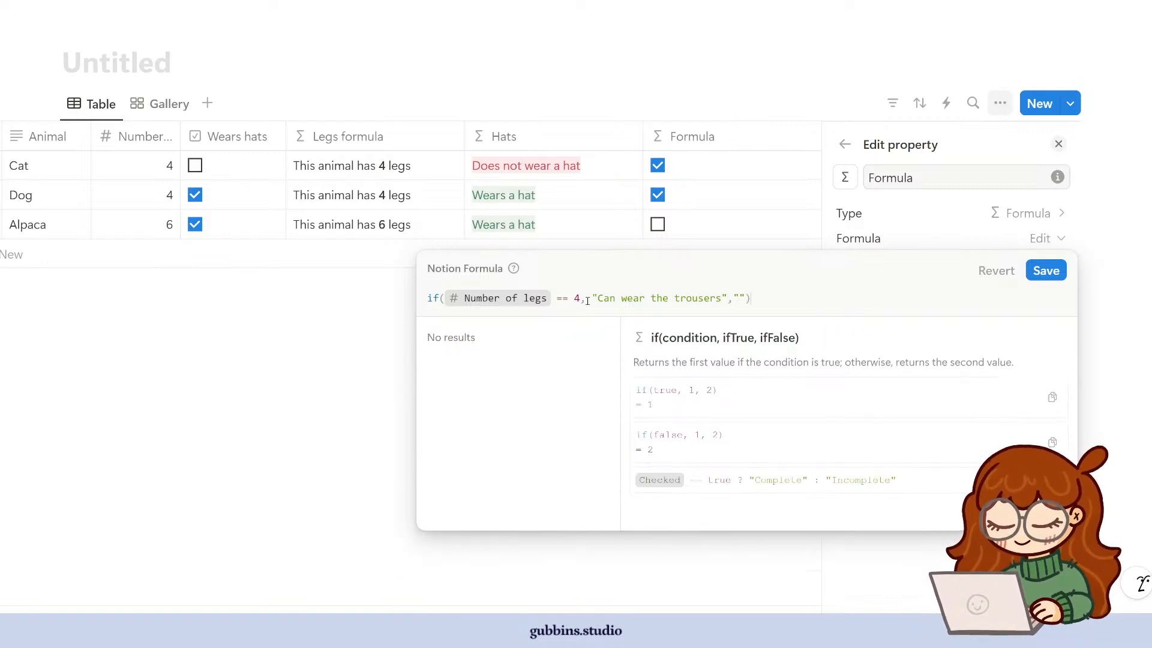
type("Cannot wear t")
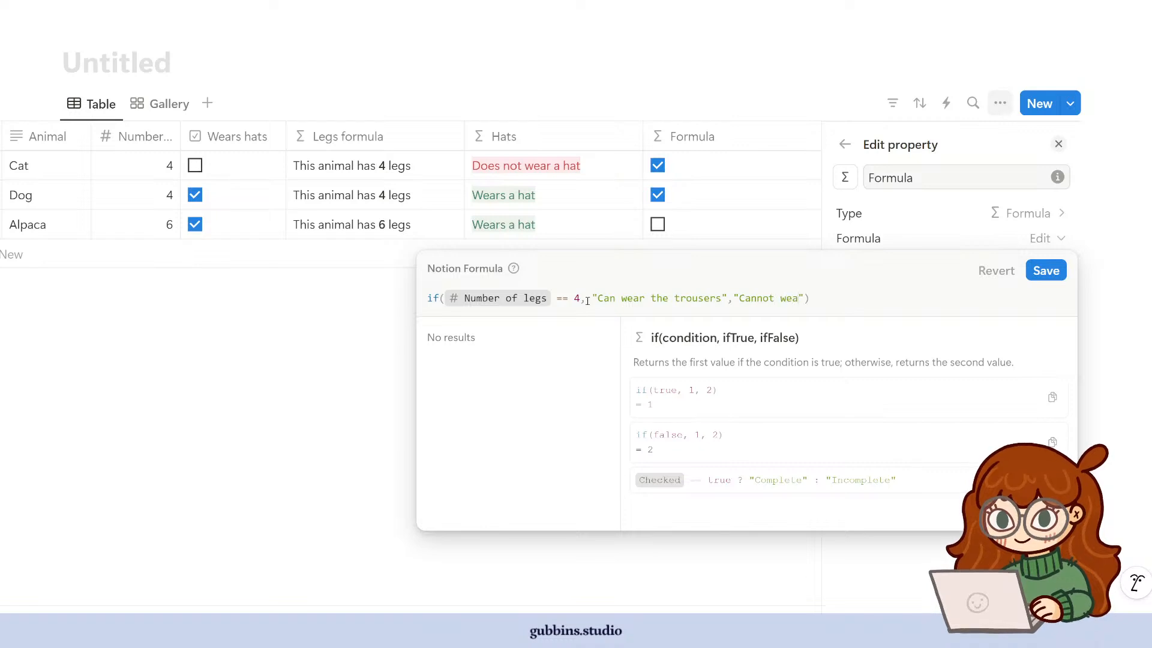
type("he tr")
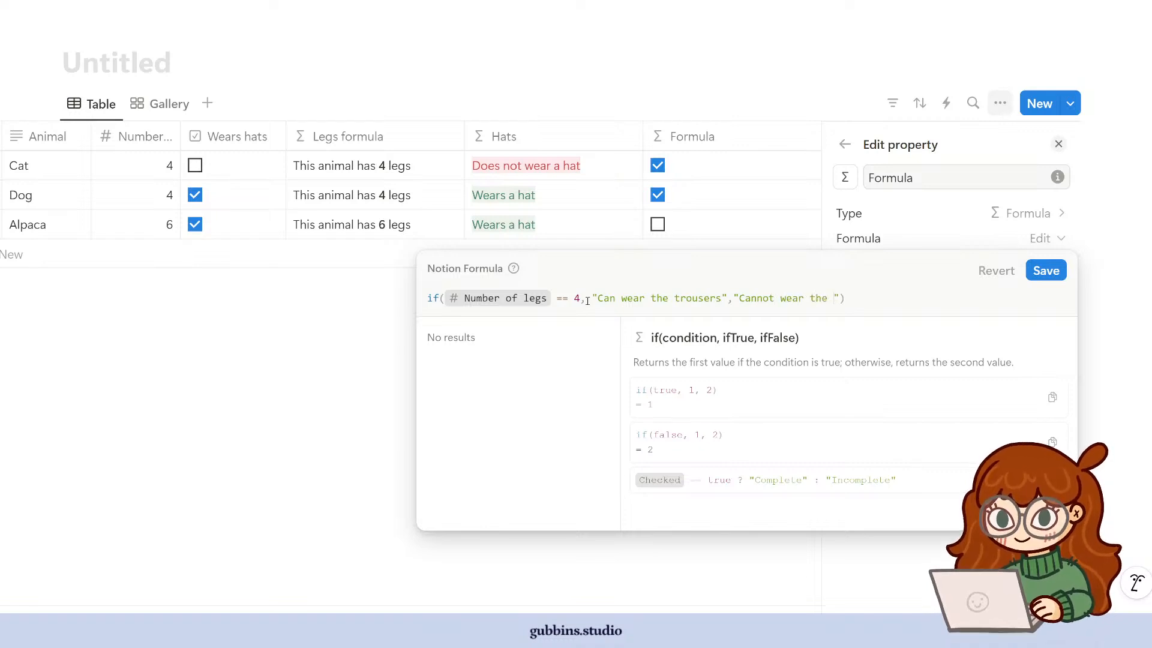
type("ousers :")
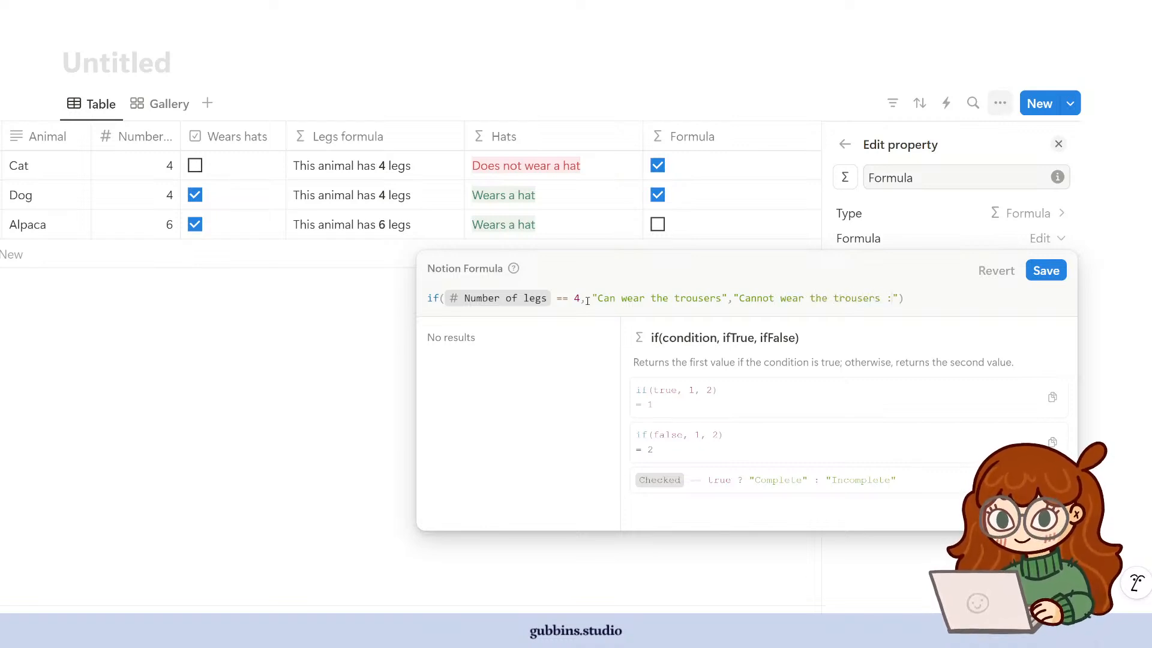
type("(")
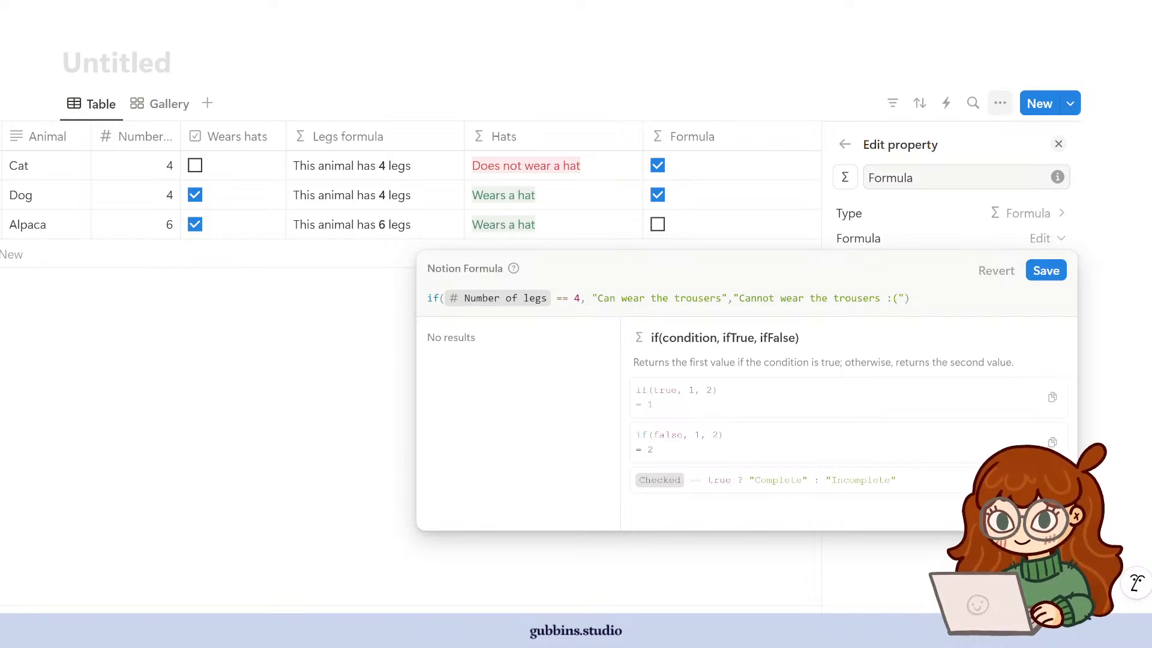
left_click(1046, 270)
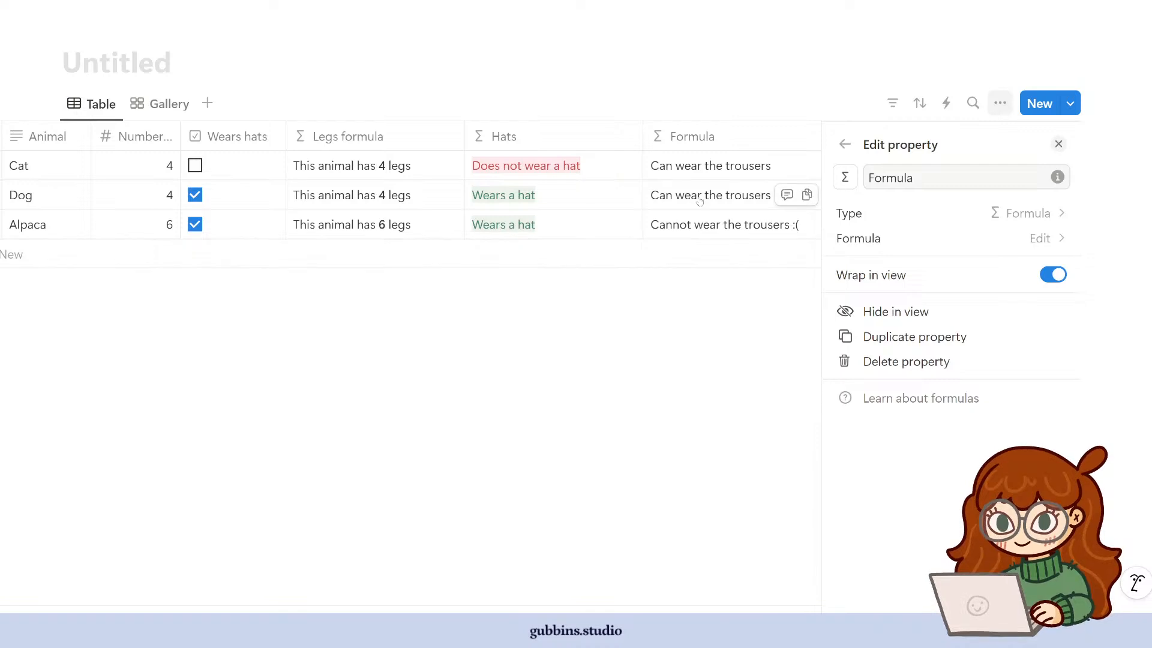
- Show the new Formula property on the gallery cards
left_click(170, 105)
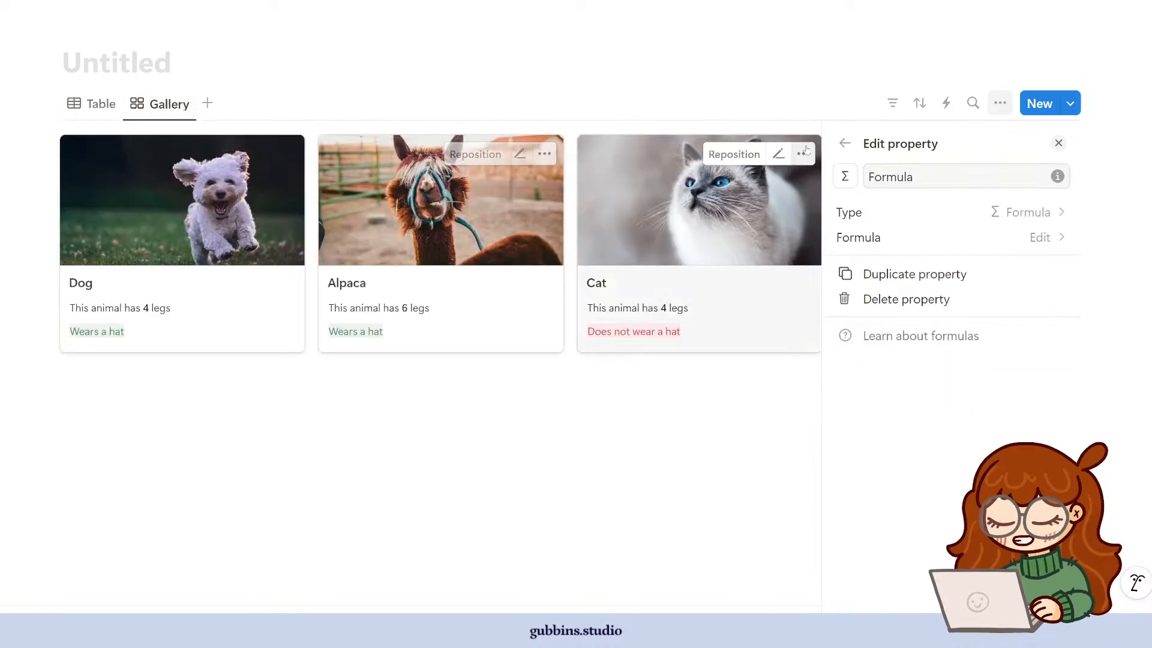
left_click(1060, 144)
left_click(1000, 103)
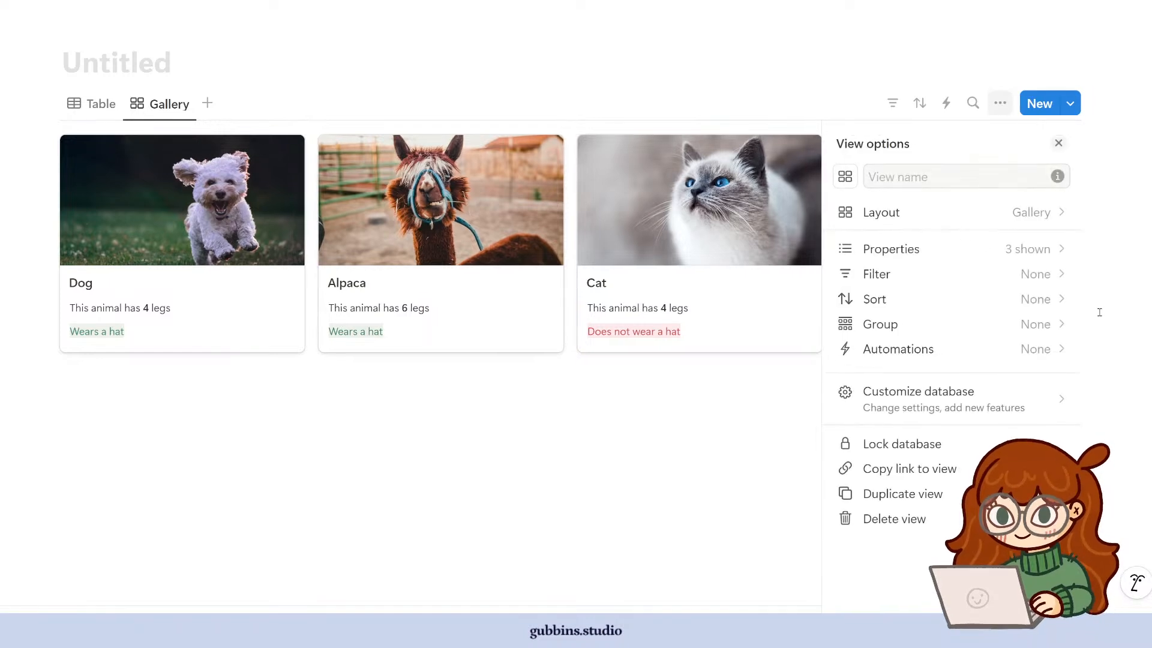
left_click(1016, 255)
left_click(1040, 426)
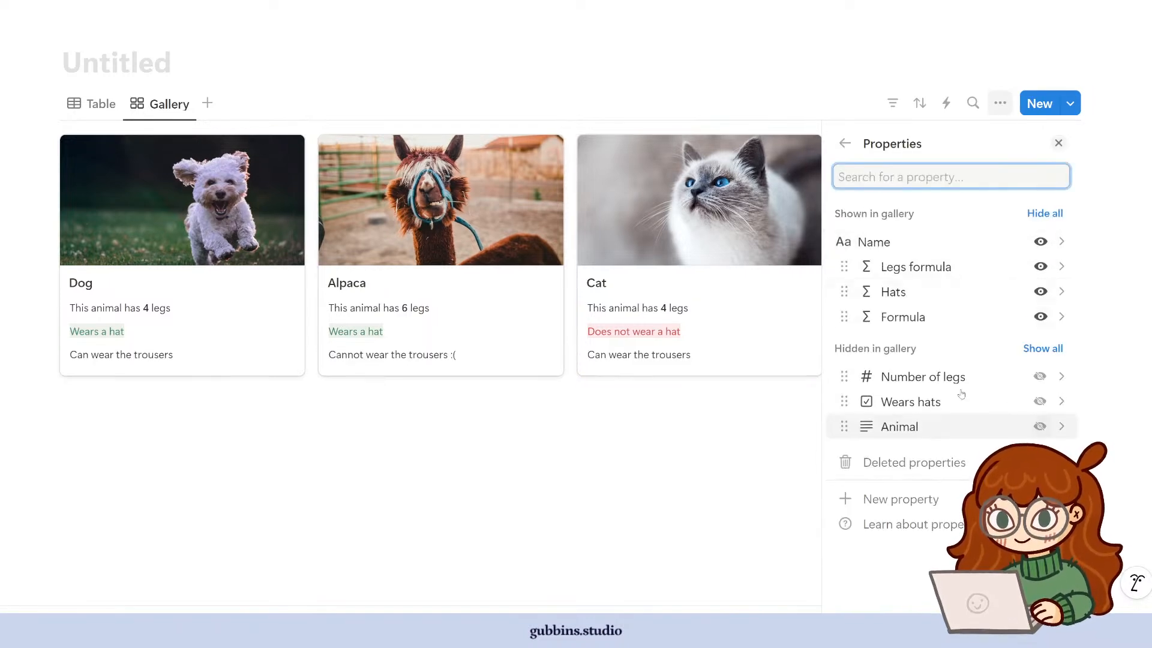
left_click(653, 527)
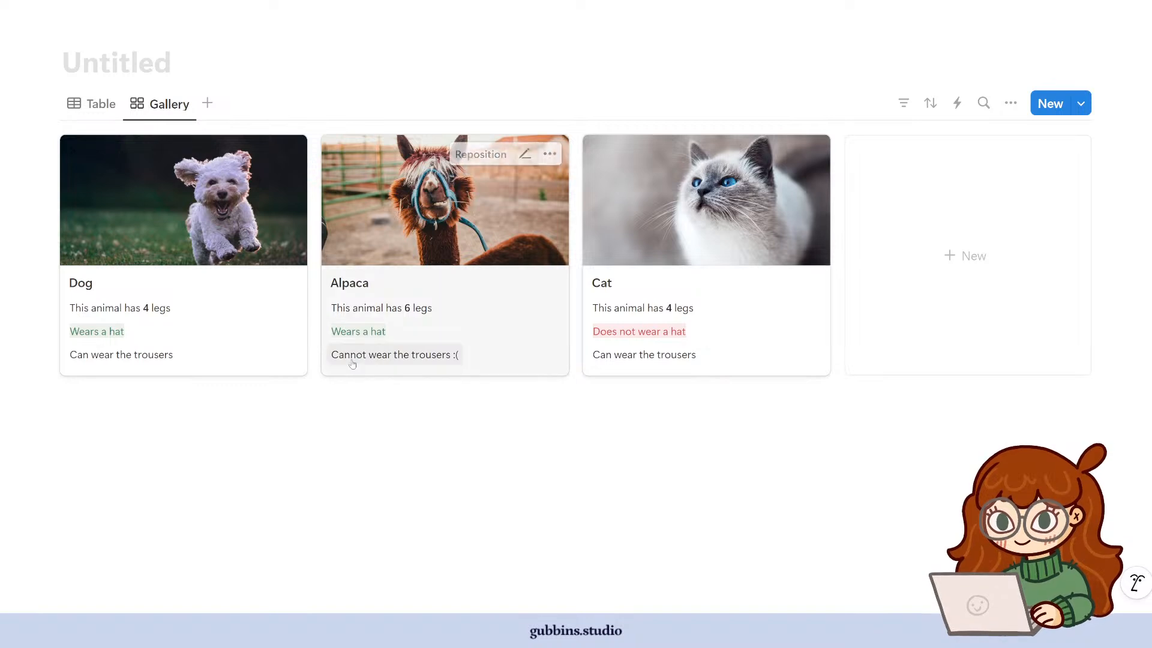
- Move the Formula property above Hats in the gallery's property order
left_click(1010, 102)
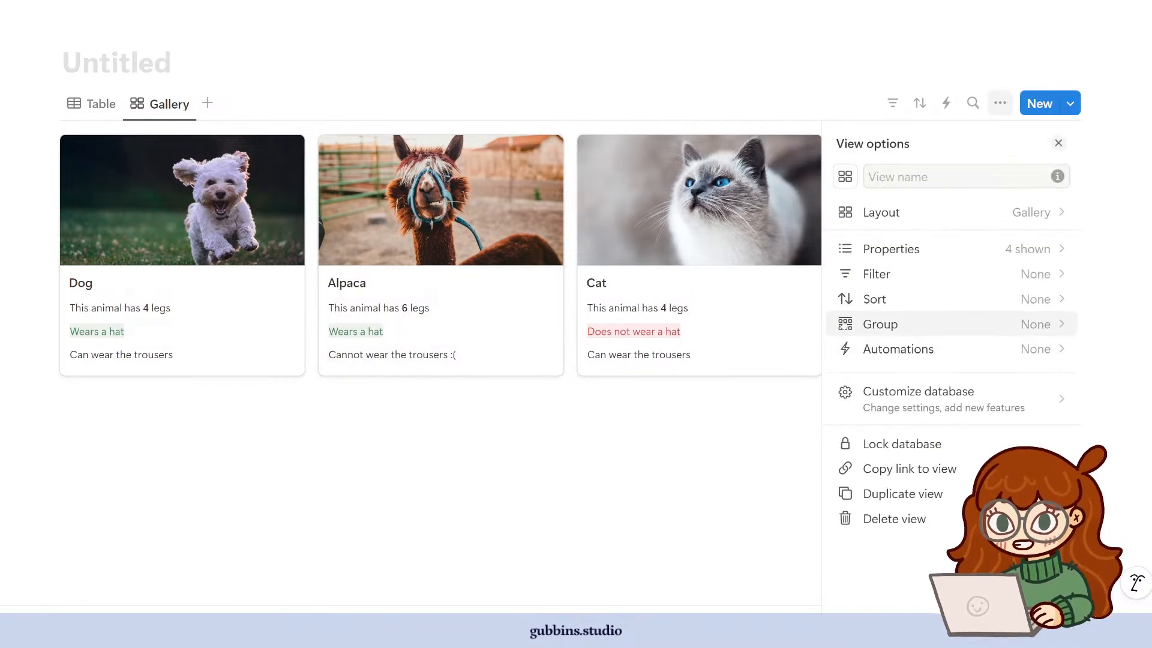
left_click(846, 250)
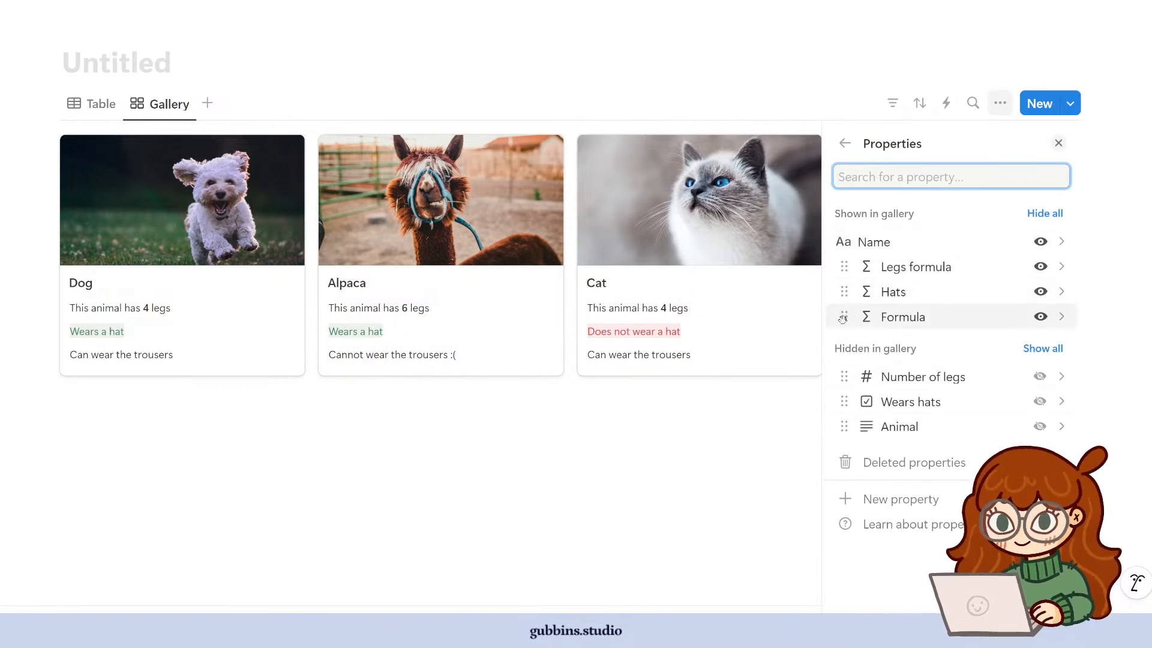
left_click_drag(842, 318, 843, 291)
left_click(540, 489)
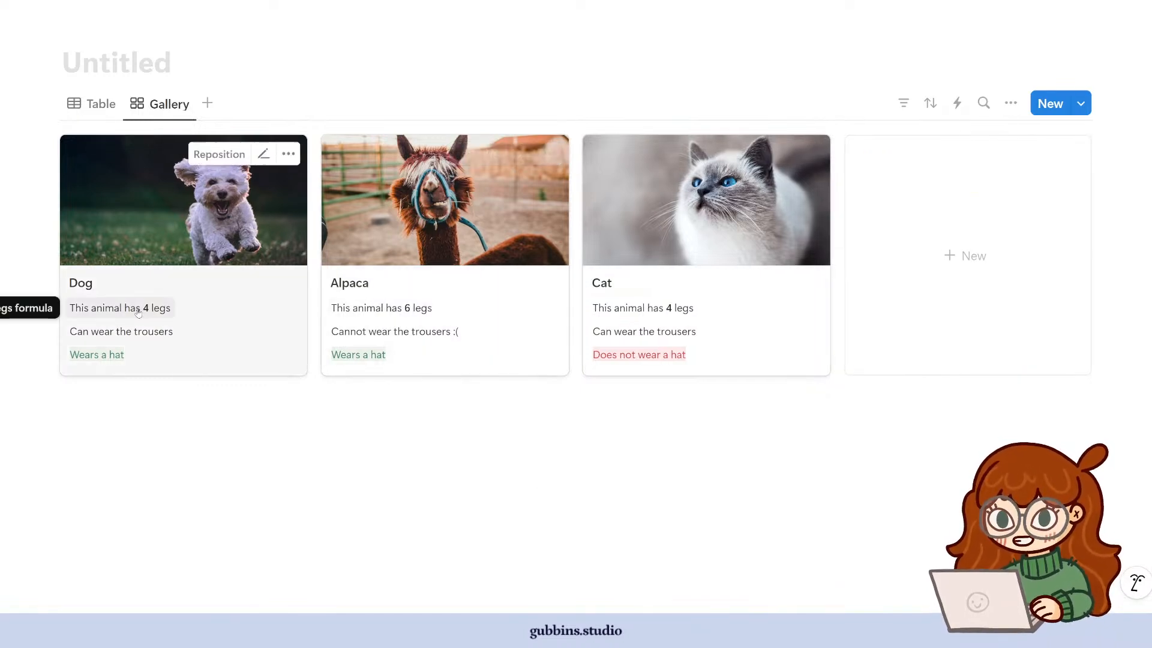
- Compare the formula results in the table view with those on the gallery cards
left_click(92, 107)
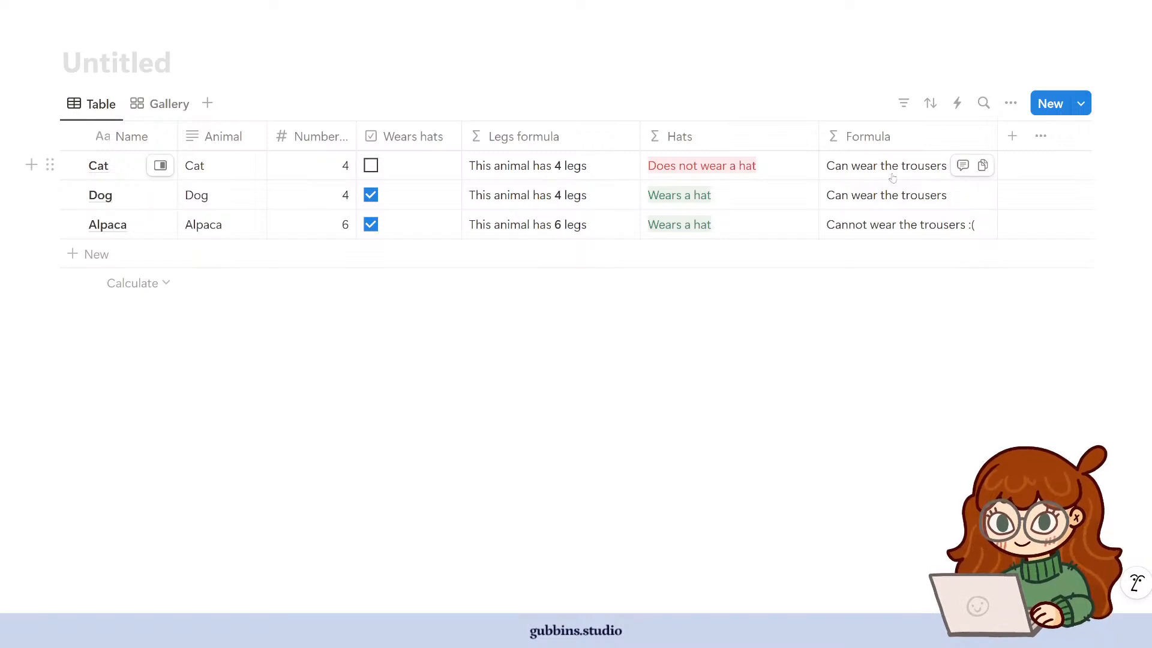
left_click(159, 106)
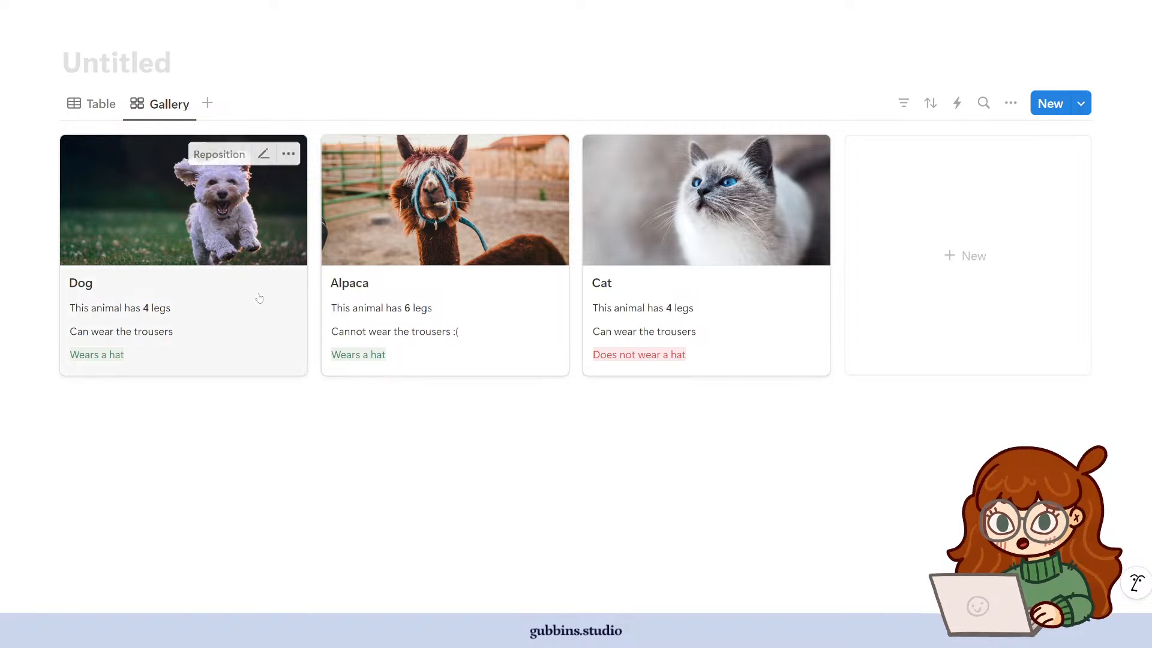
left_click(93, 106)
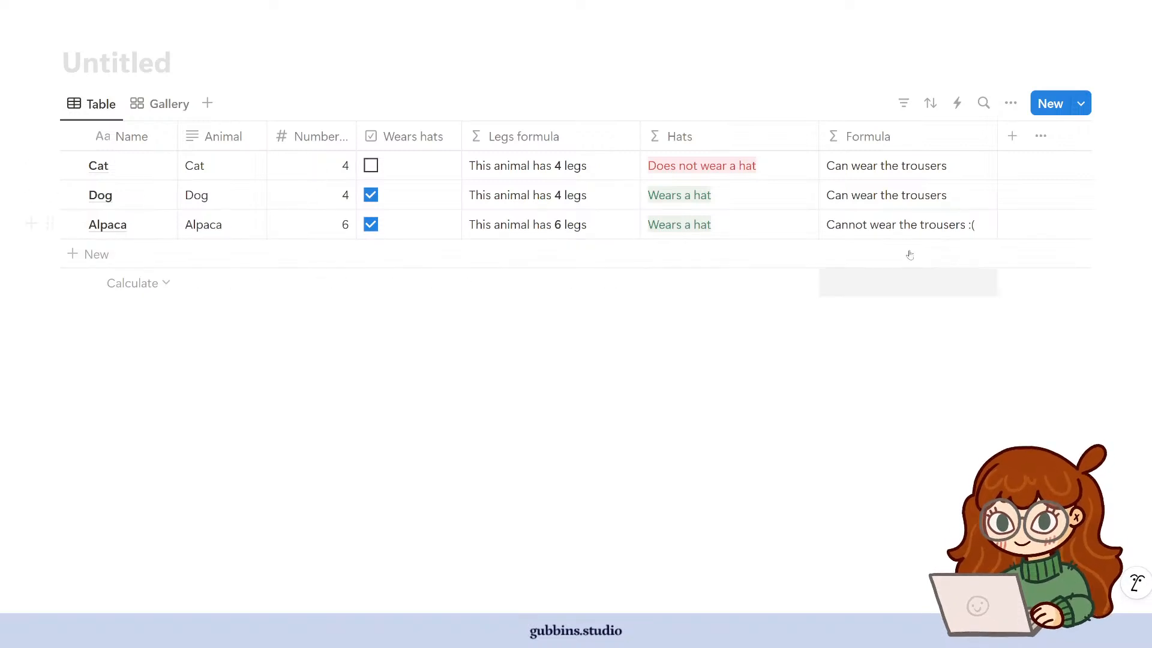
left_click(160, 104)
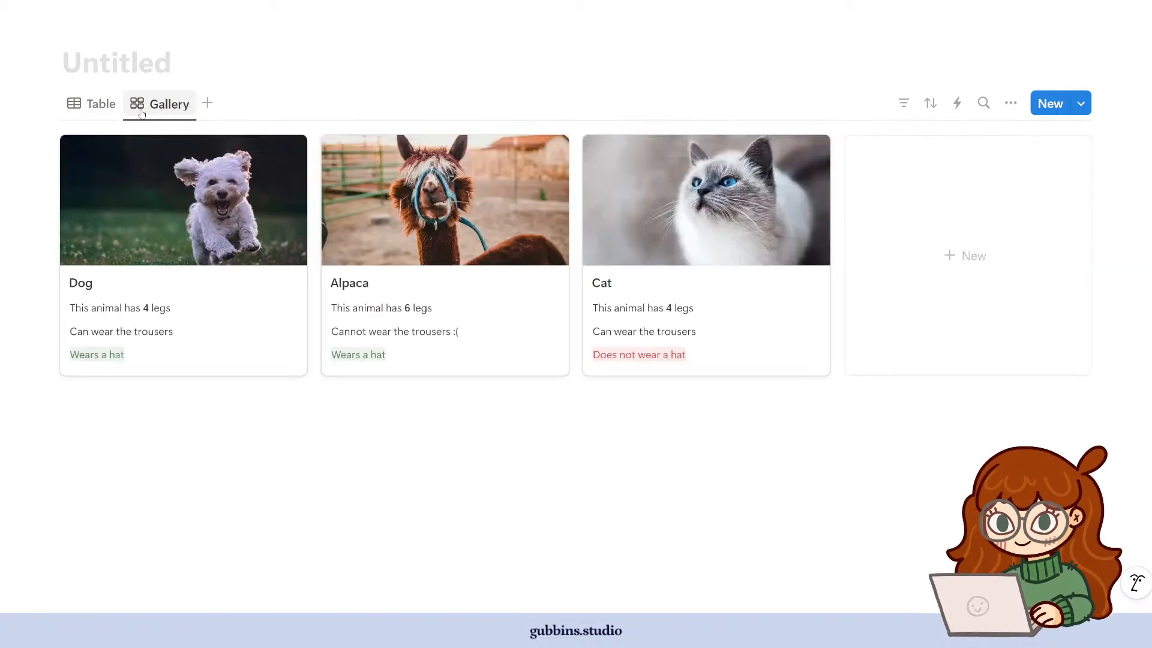
- Add a number property named "Snacks eaten" to the database in the table view
left_click(92, 105)
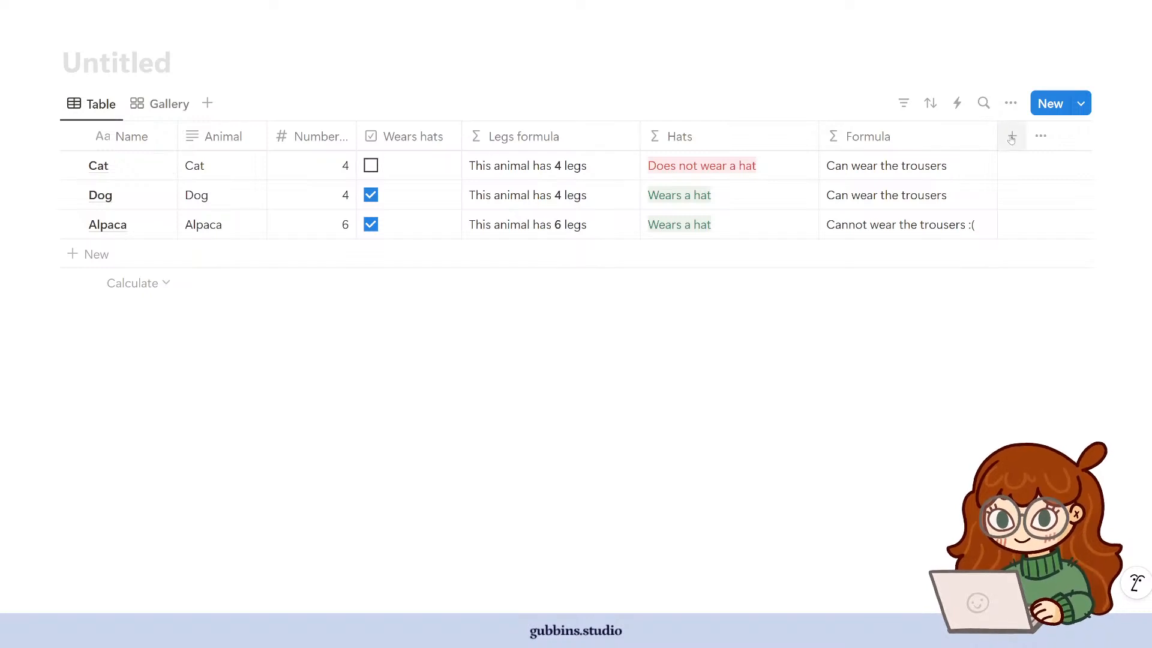
left_click(1012, 137)
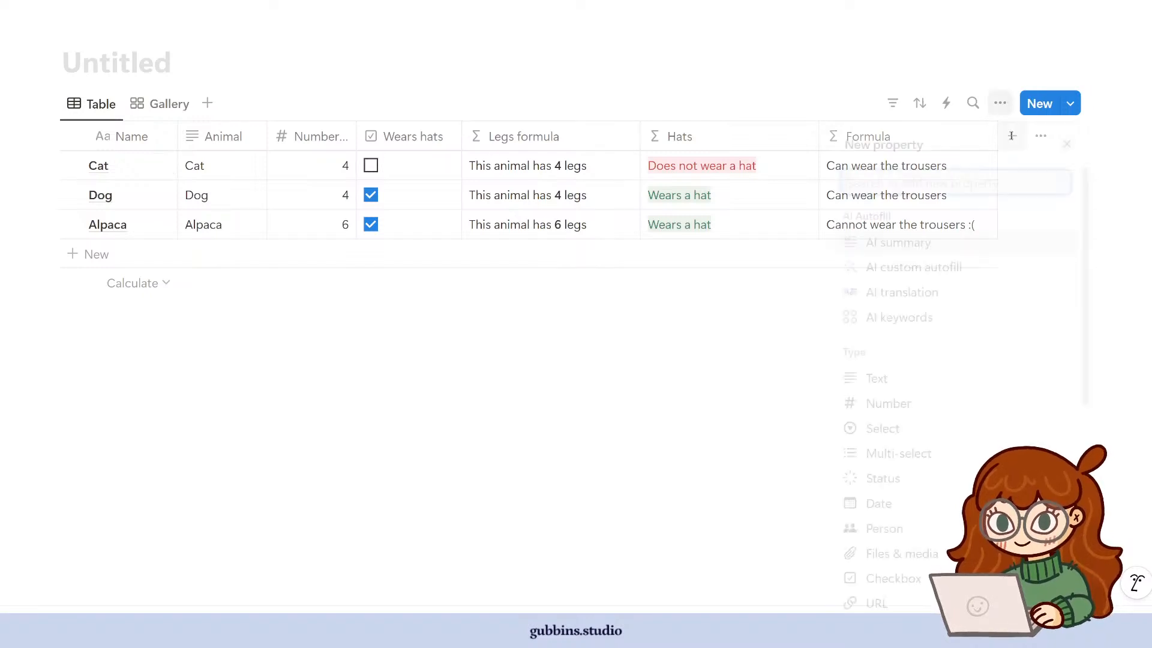
left_click(866, 404)
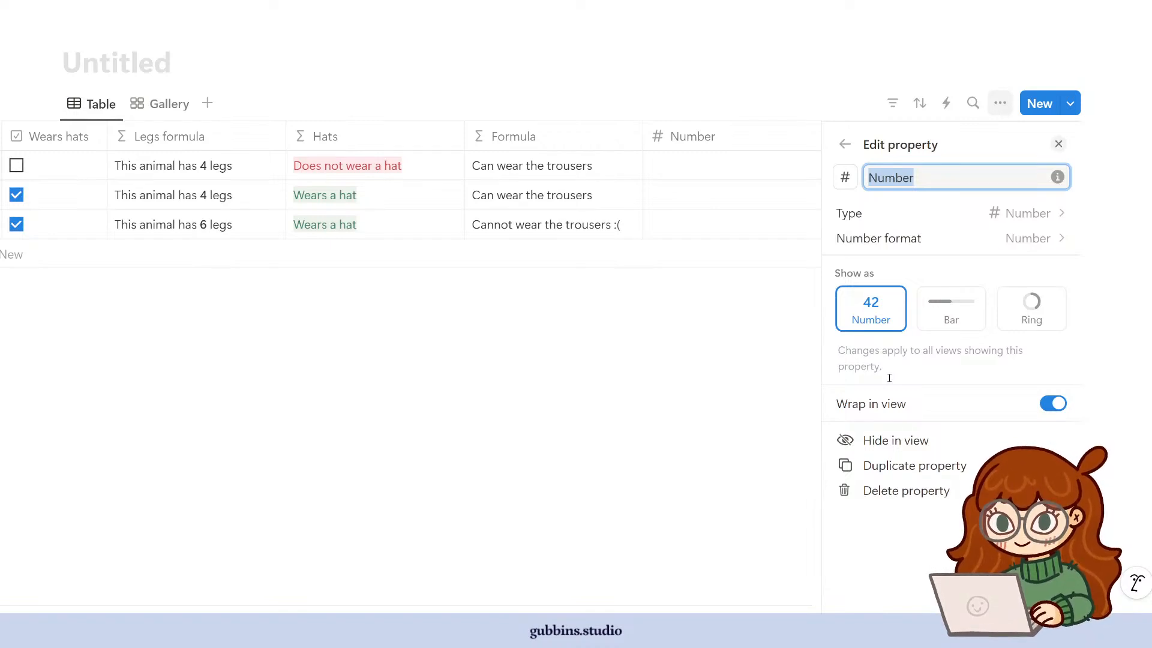
type("Snacks e")
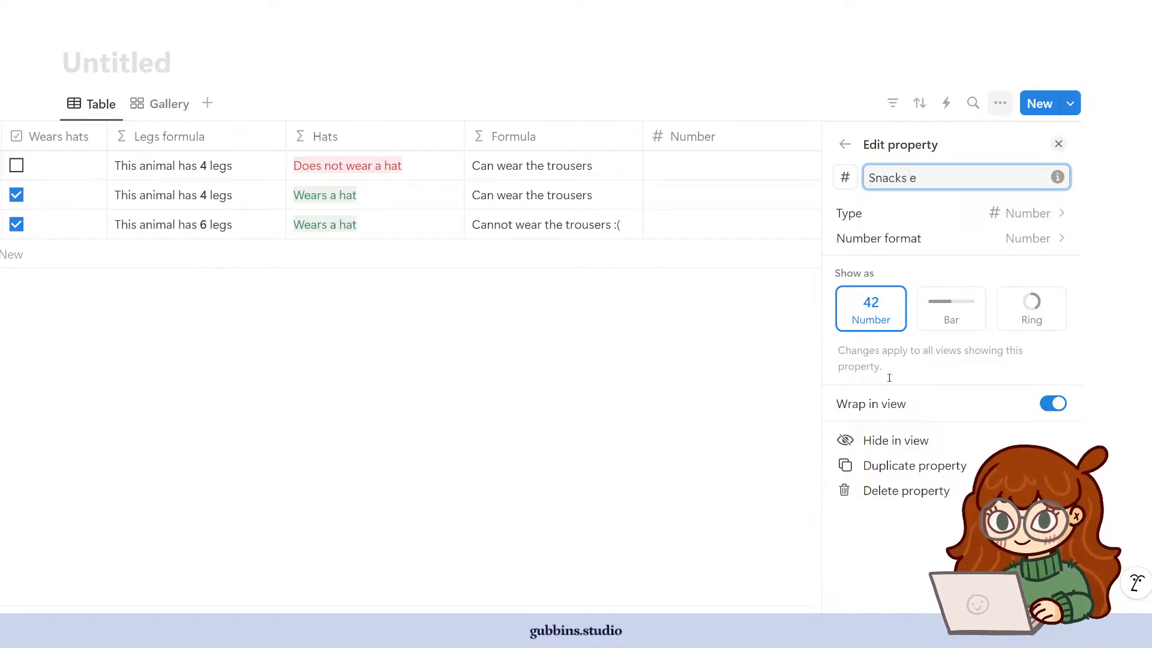
type("aten")
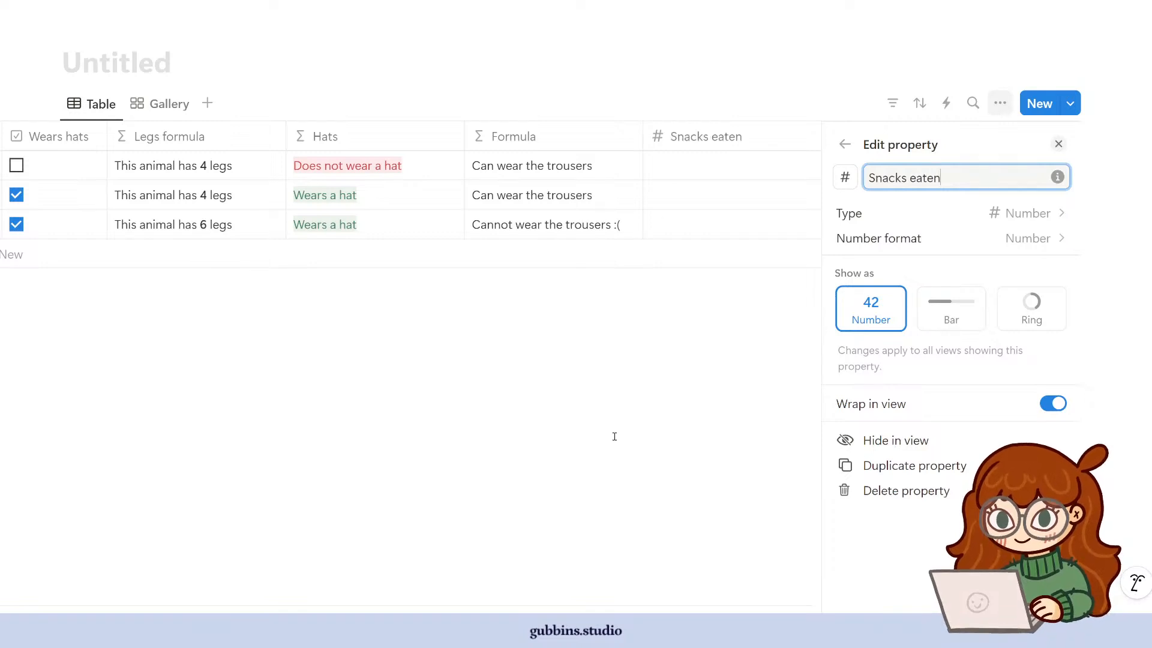
left_click(614, 437)
- Add another property named "Snacks allowed" and set its type to Number
left_click(1105, 141)
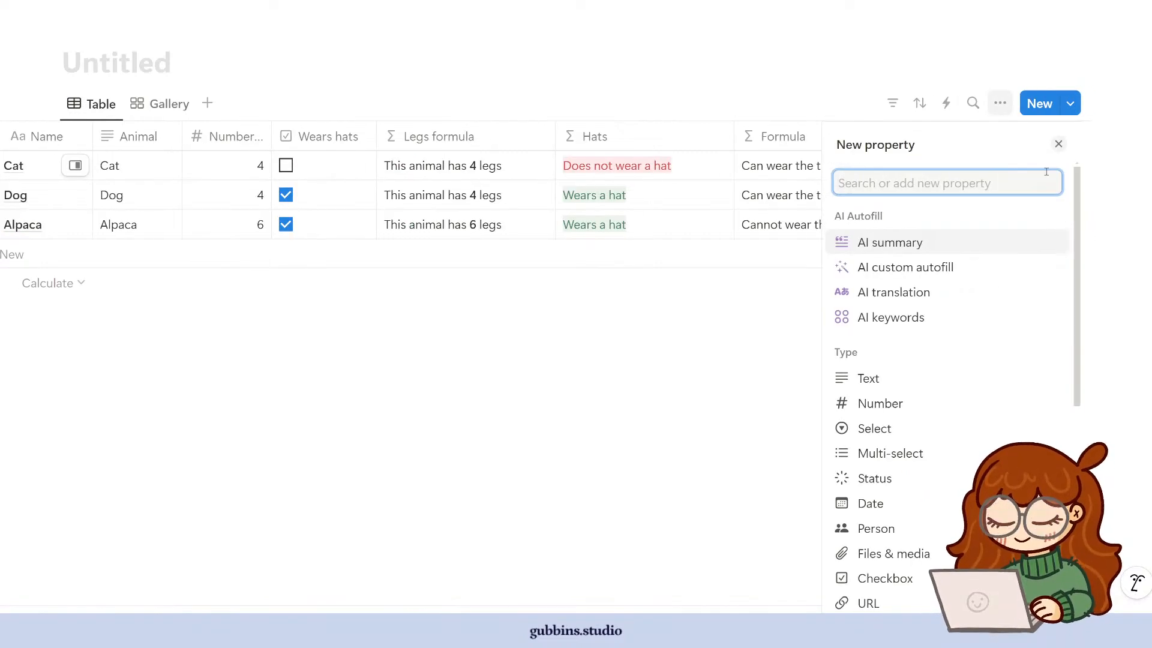
type("Snacks allowed")
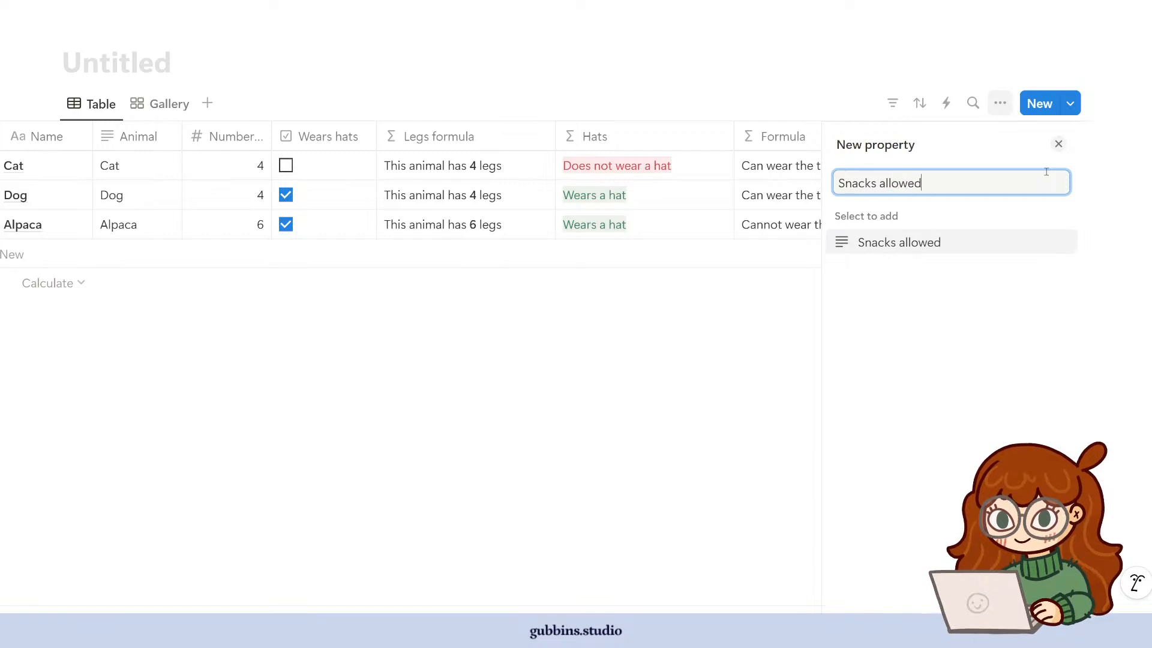
key("Return")
left_click(1059, 216)
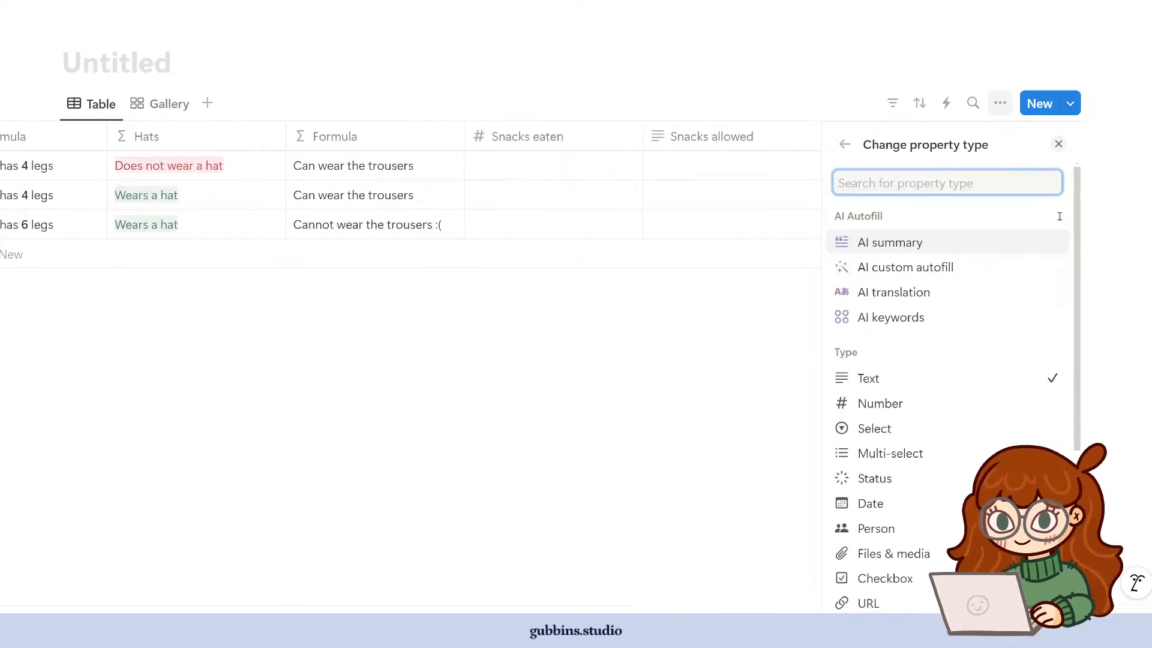
left_click(880, 404)
key("Escape")
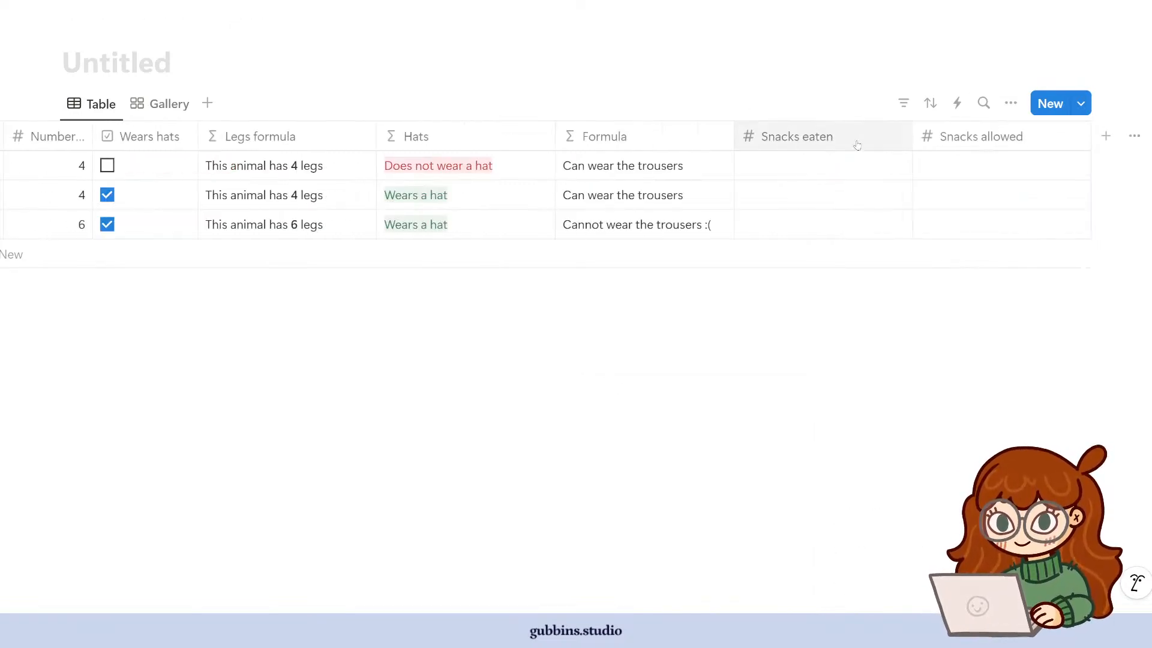
- Move the Snacks eaten and Snacks allowed columns between Number of legs and Wears hats
left_click_drag(857, 145, 216, 126)
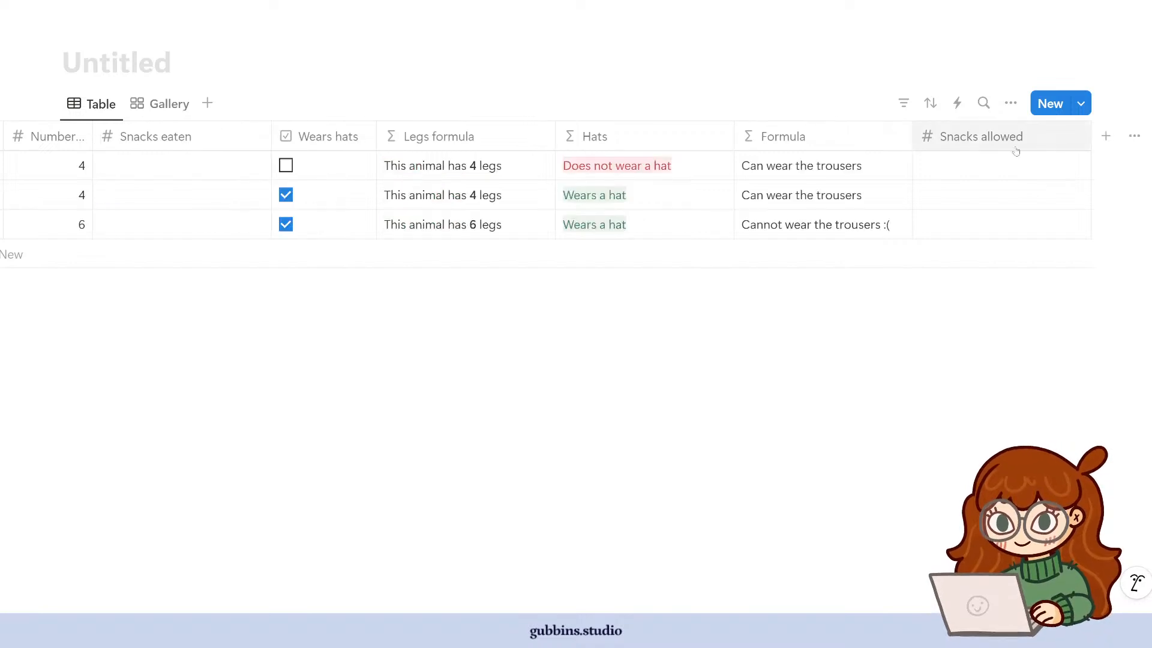
left_click_drag(1016, 151, 372, 139)
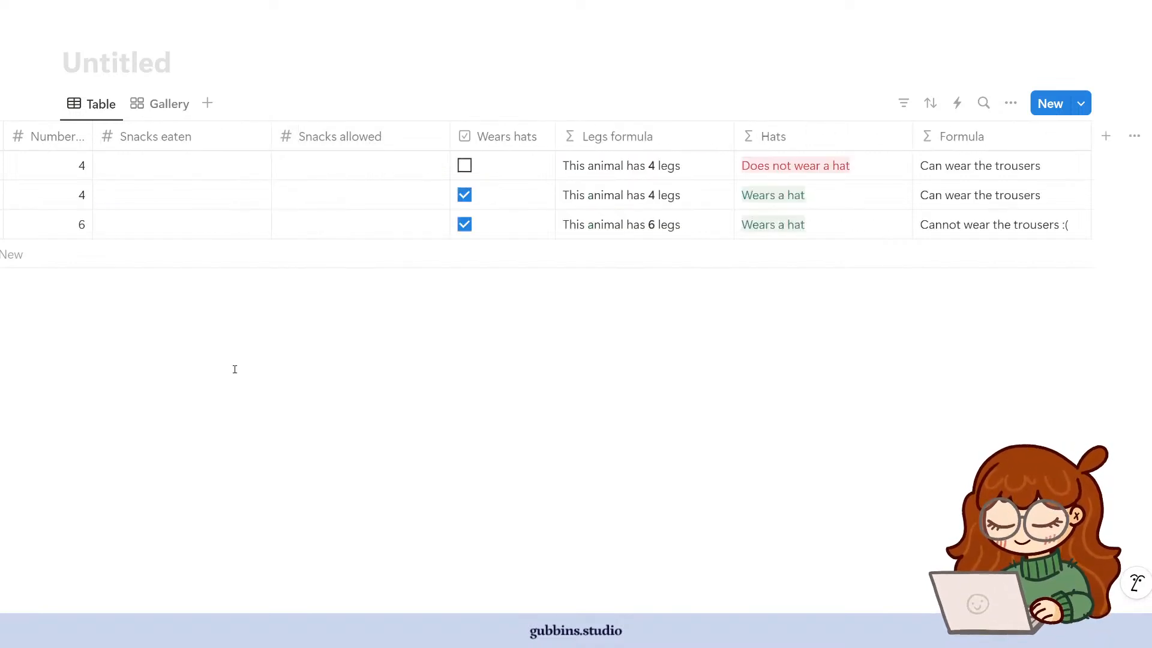
- Fill in Snacks eaten with 6 for Cat, 10 for Dog and 12 for Alpaca
scroll(235, 356, "left", 3)
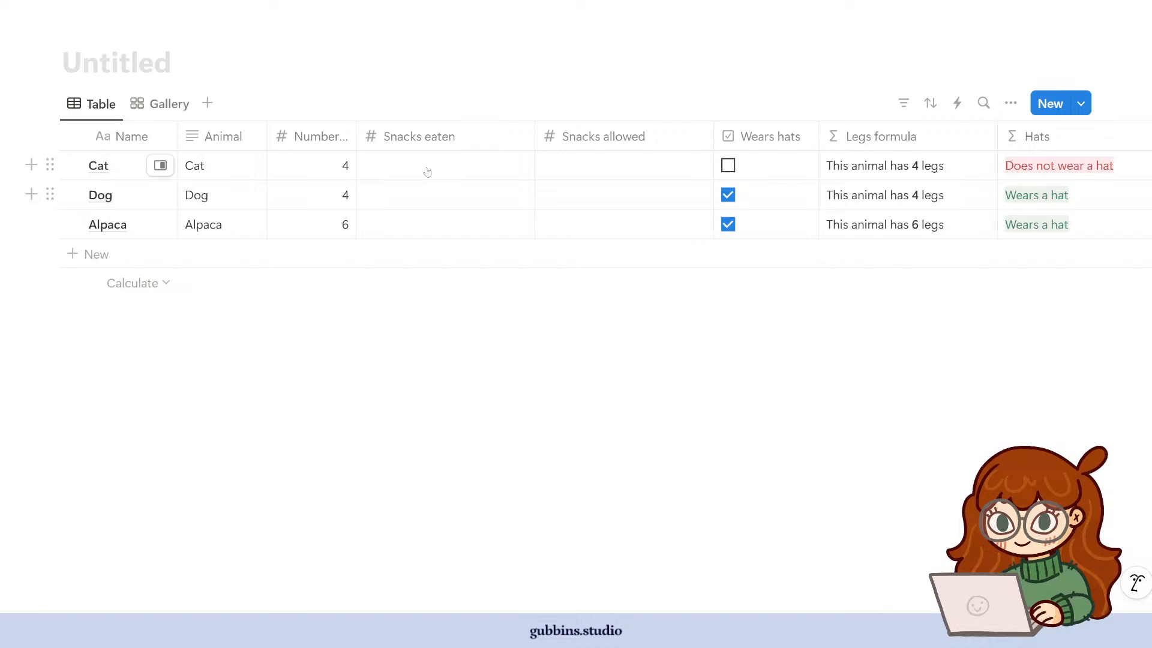
left_click(468, 170)
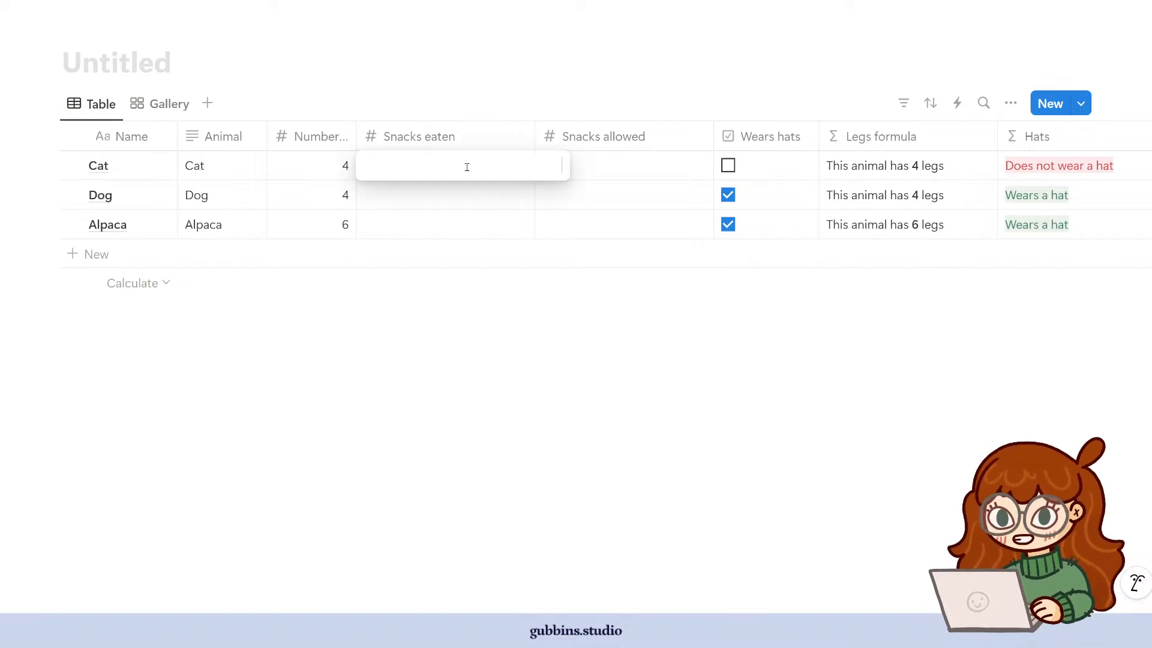
type("6")
key("Return")
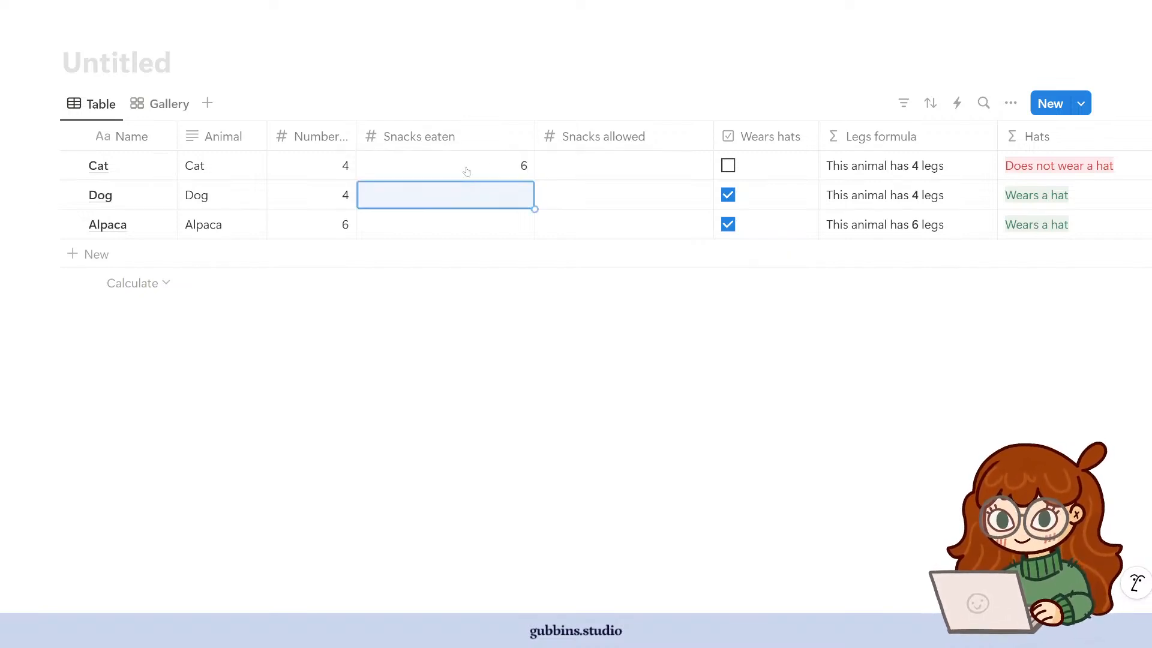
type("10")
key("Return")
type("12")
key("Return")
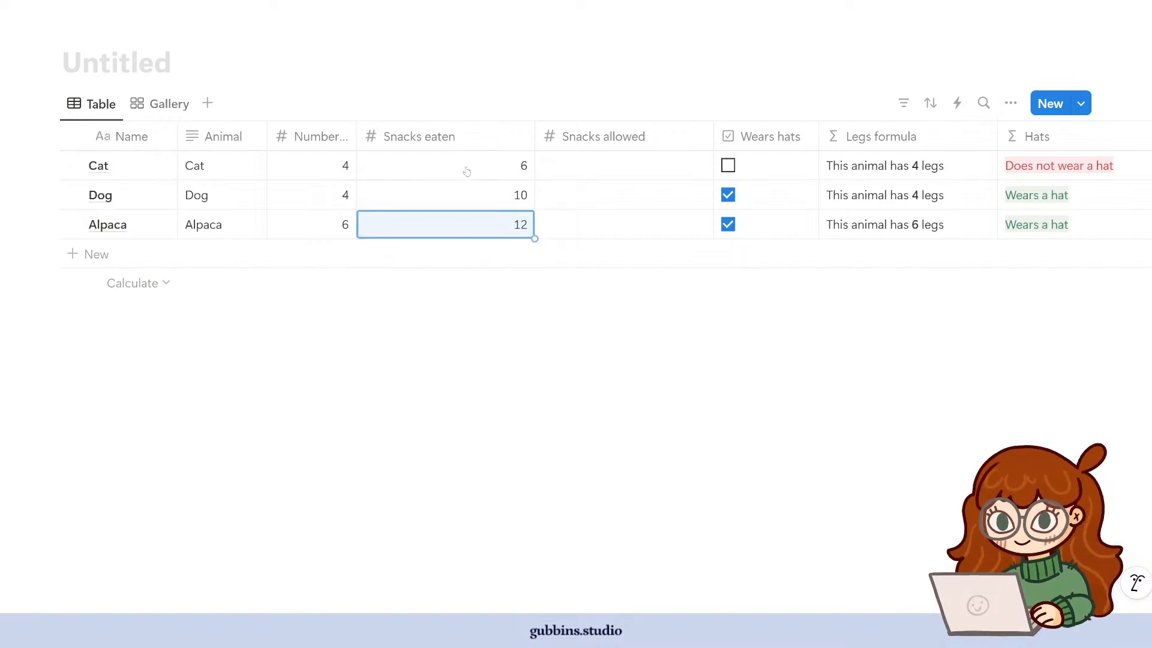
- Fill in Snacks allowed with 10 for Cat, 8 for Dog and 15 for Alpaca
key("Right")
key("Up")
key("Up")
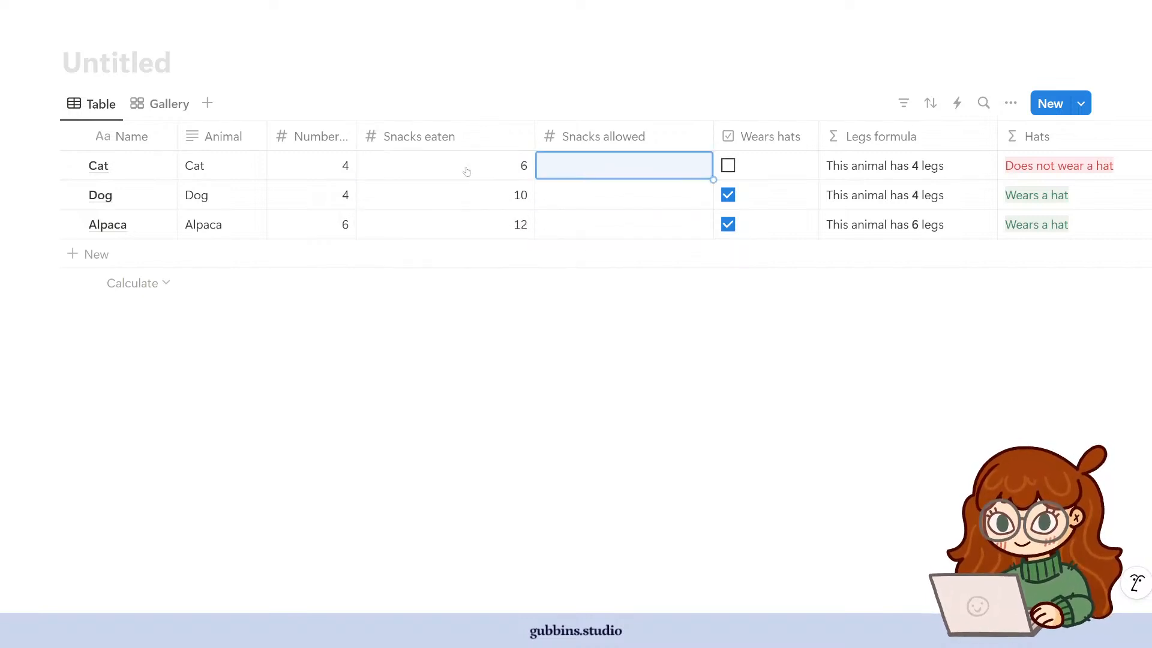
type("10")
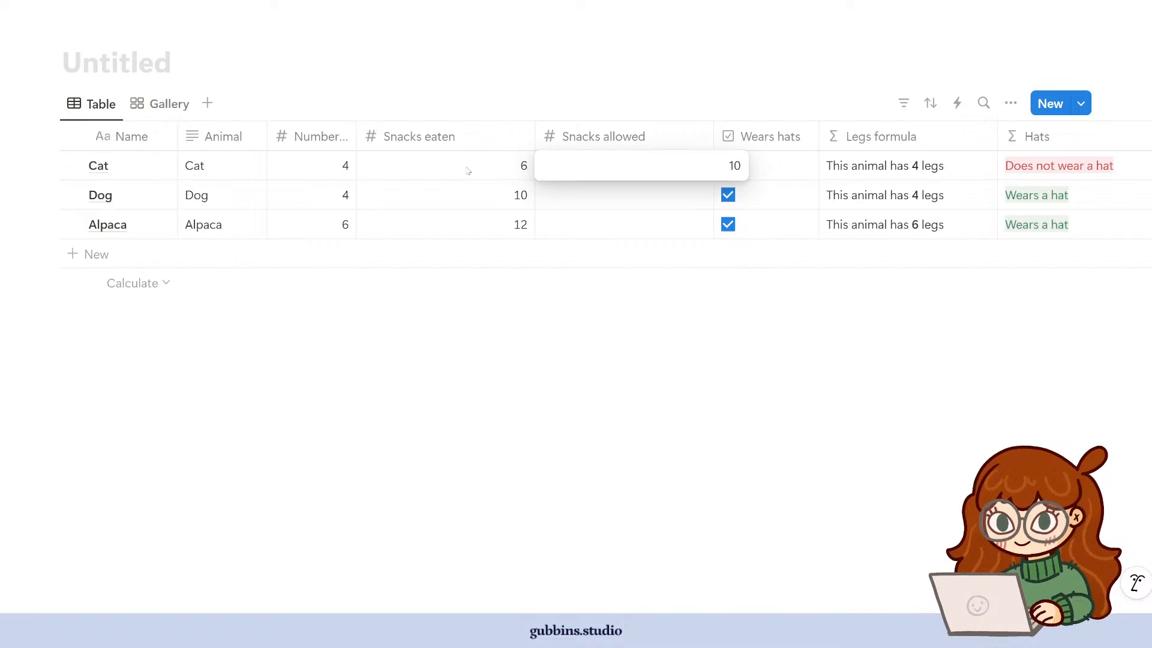
key("Return")
type("1")
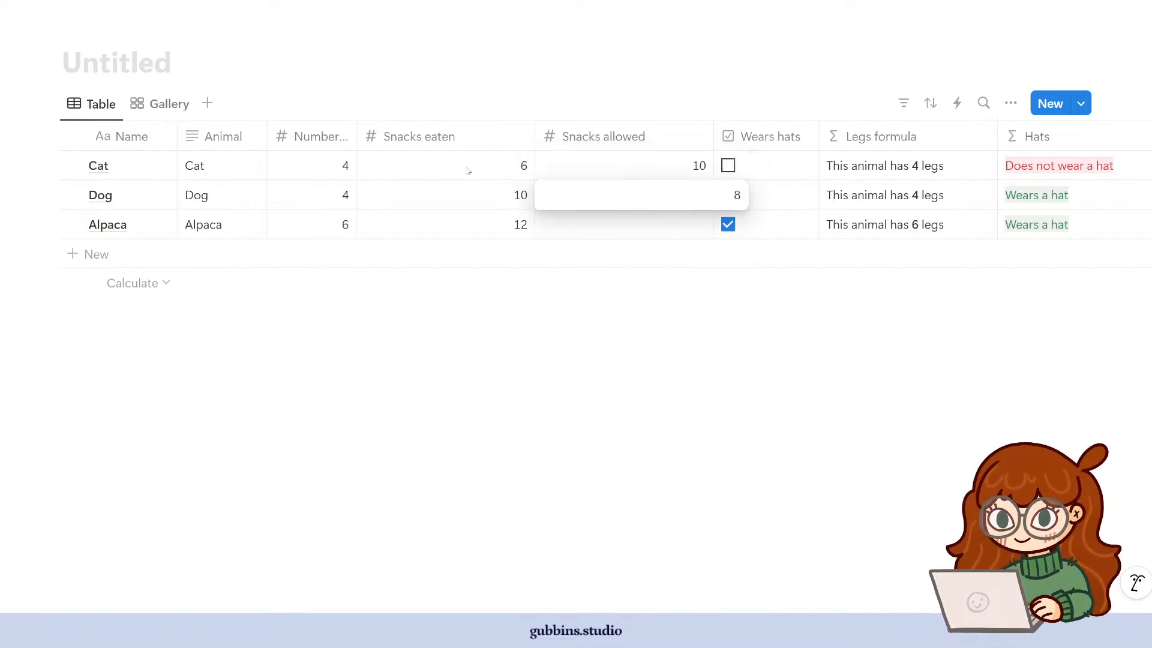
key("Return")
type("15")
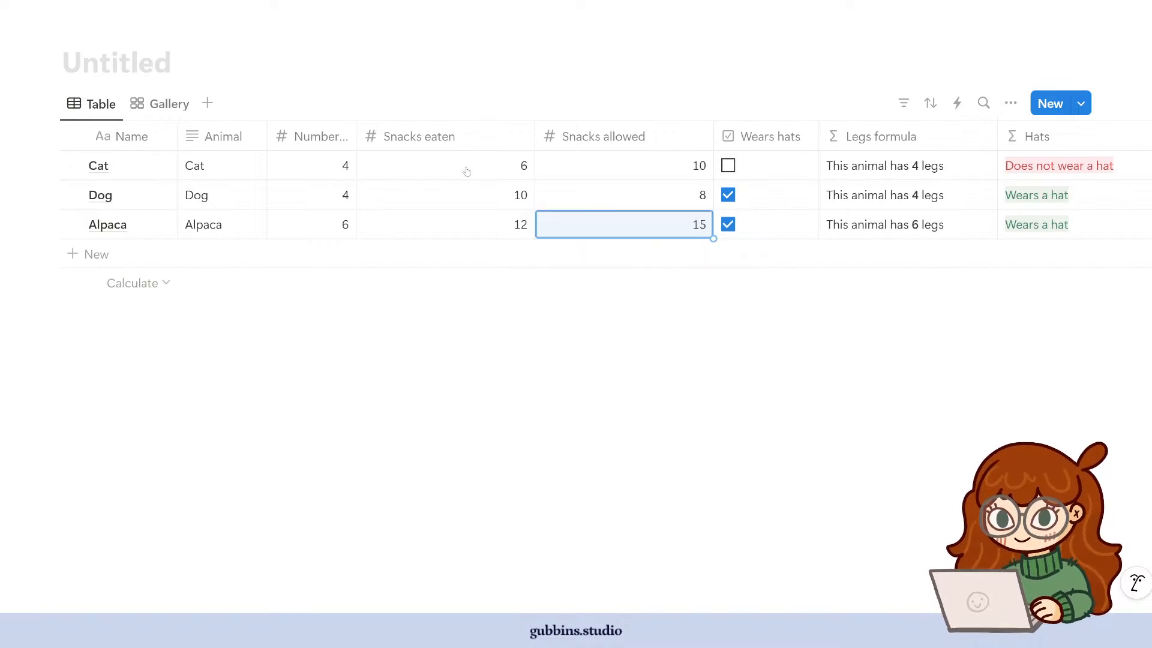
- Narrow the Snacks eaten and Snacks allowed columns and hide the Animal and Number of legs columns in the table view
left_click_drag(535, 137, 471, 138)
left_click_drag(651, 136, 601, 144)
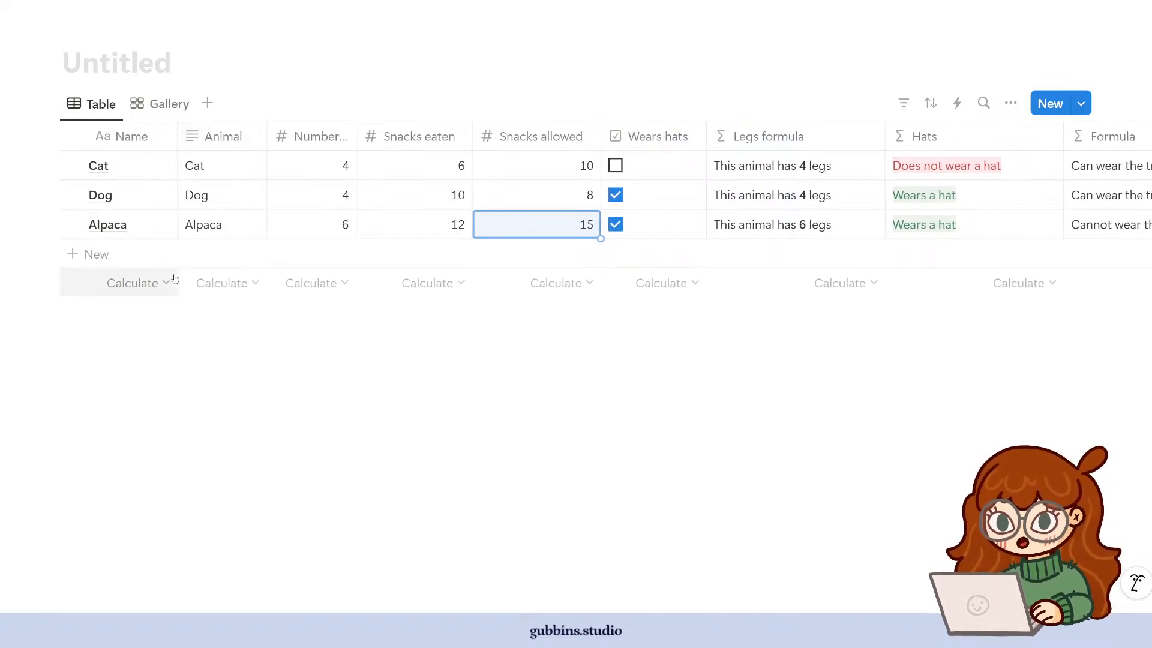
left_click(222, 138)
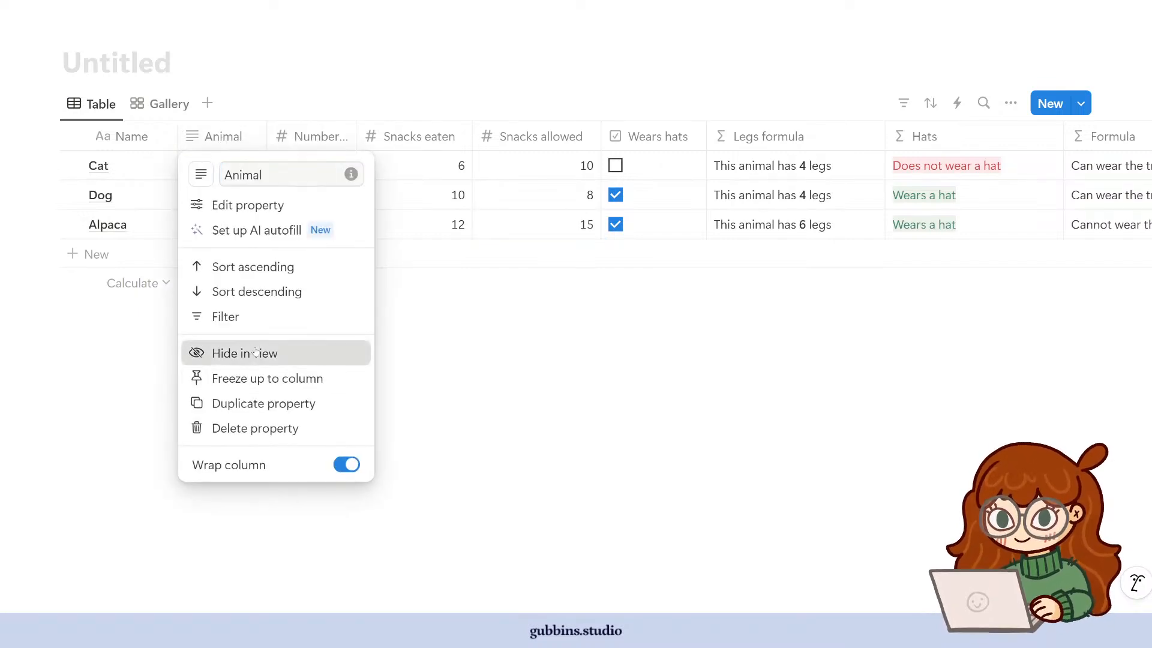
left_click(255, 351)
left_click(221, 136)
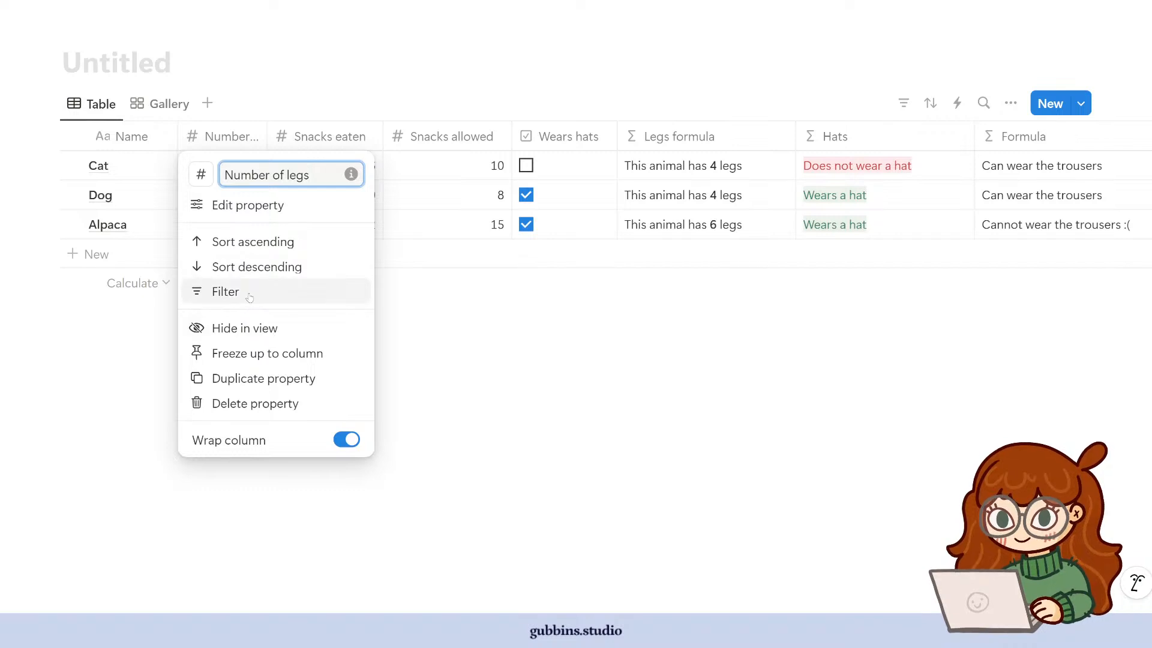
left_click(275, 329)
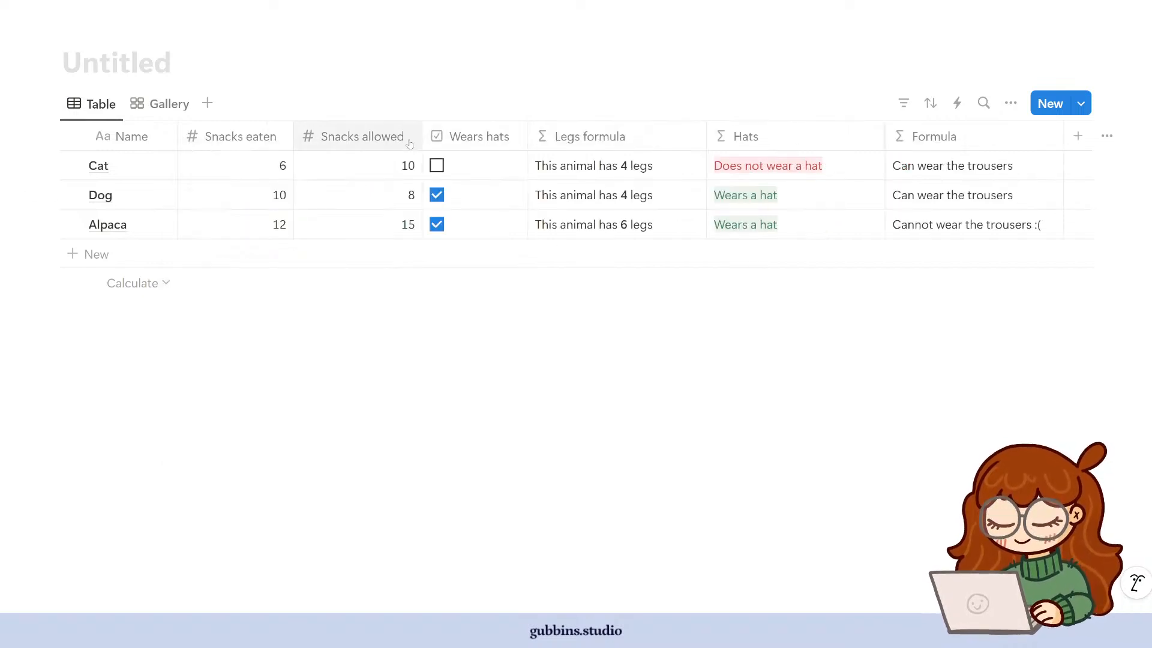
left_click_drag(422, 137, 414, 137)
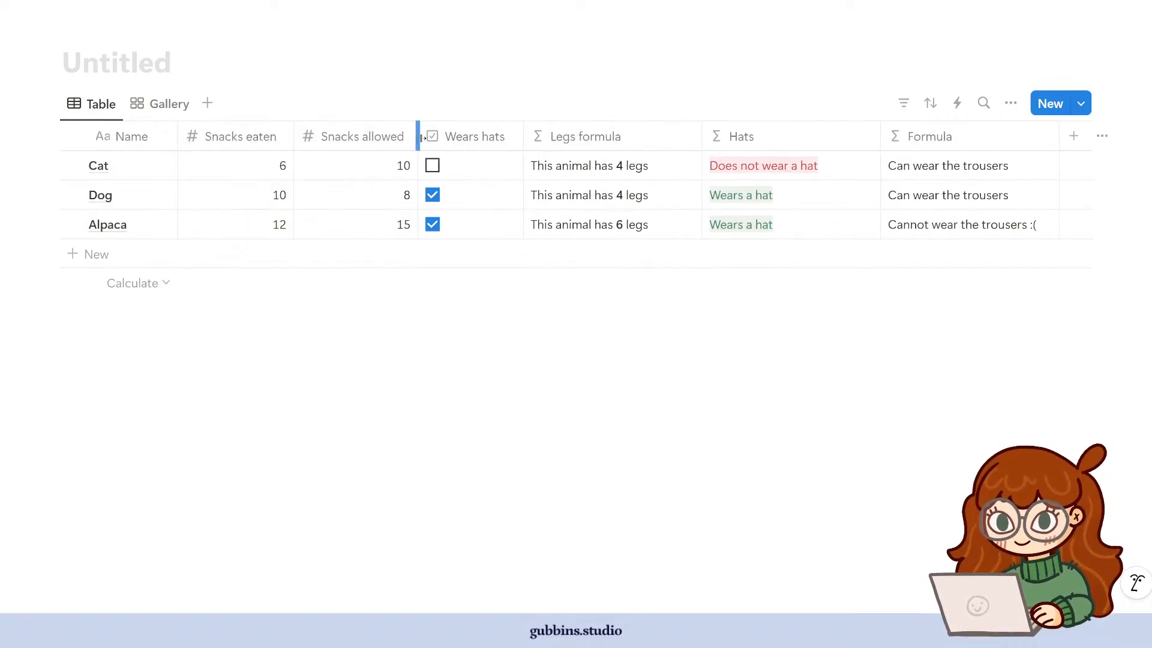
- Hide the Hats, Legs formula and Formula columns in the table view
left_click(777, 141)
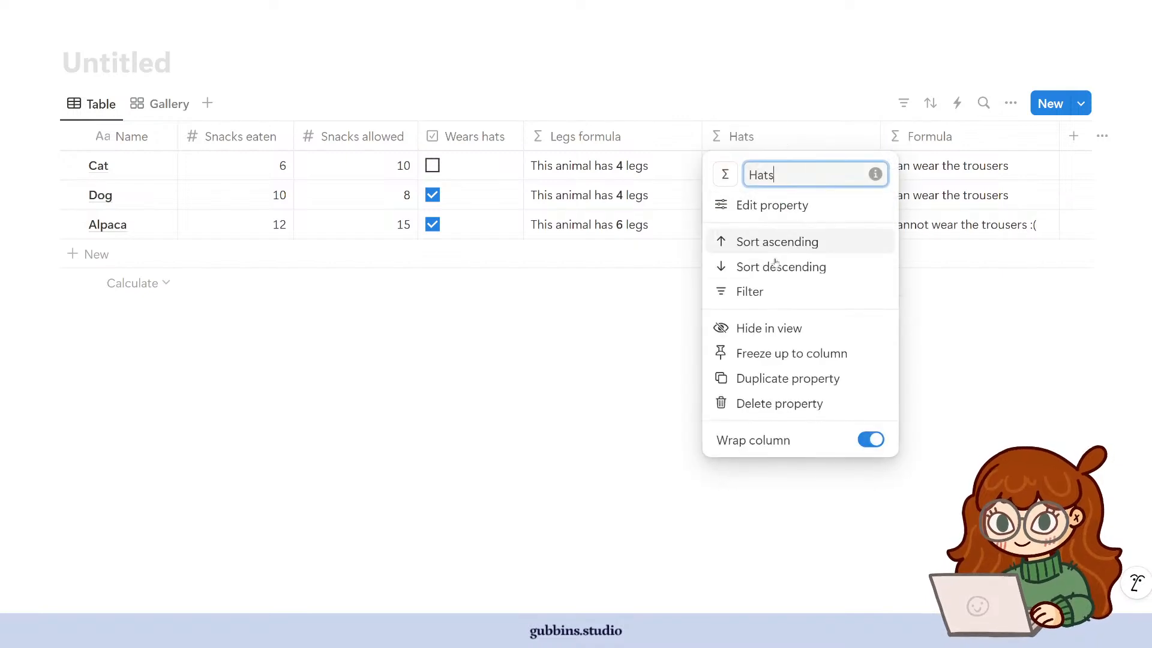
left_click(780, 324)
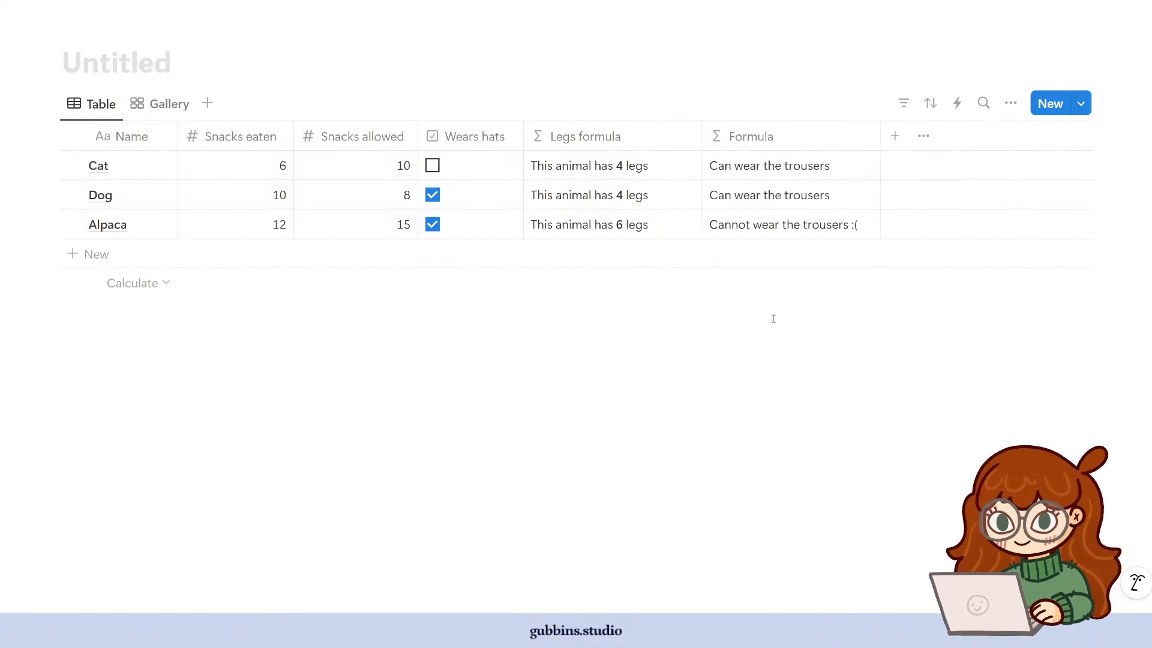
left_click(665, 138)
left_click(603, 327)
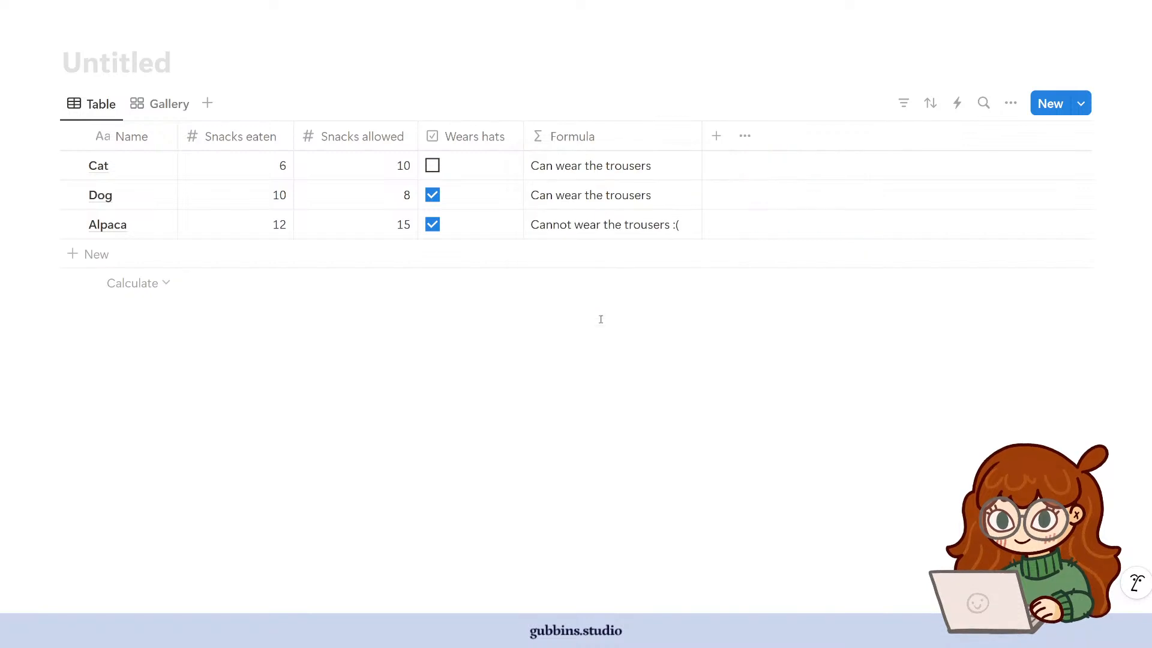
left_click(603, 144)
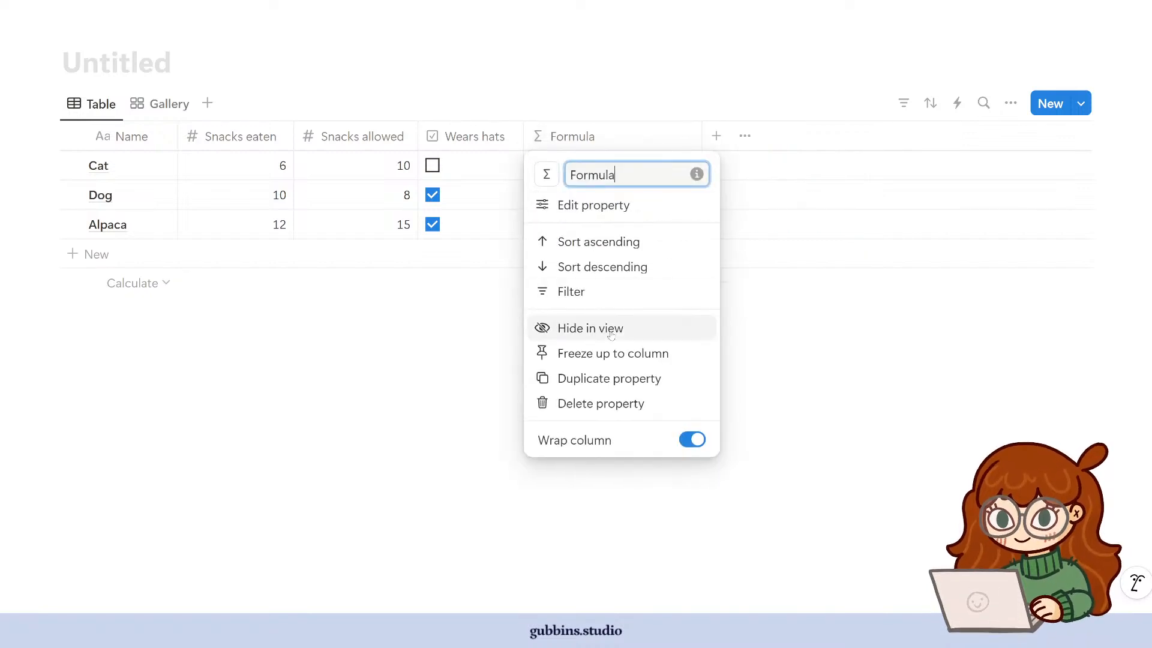
left_click(588, 328)
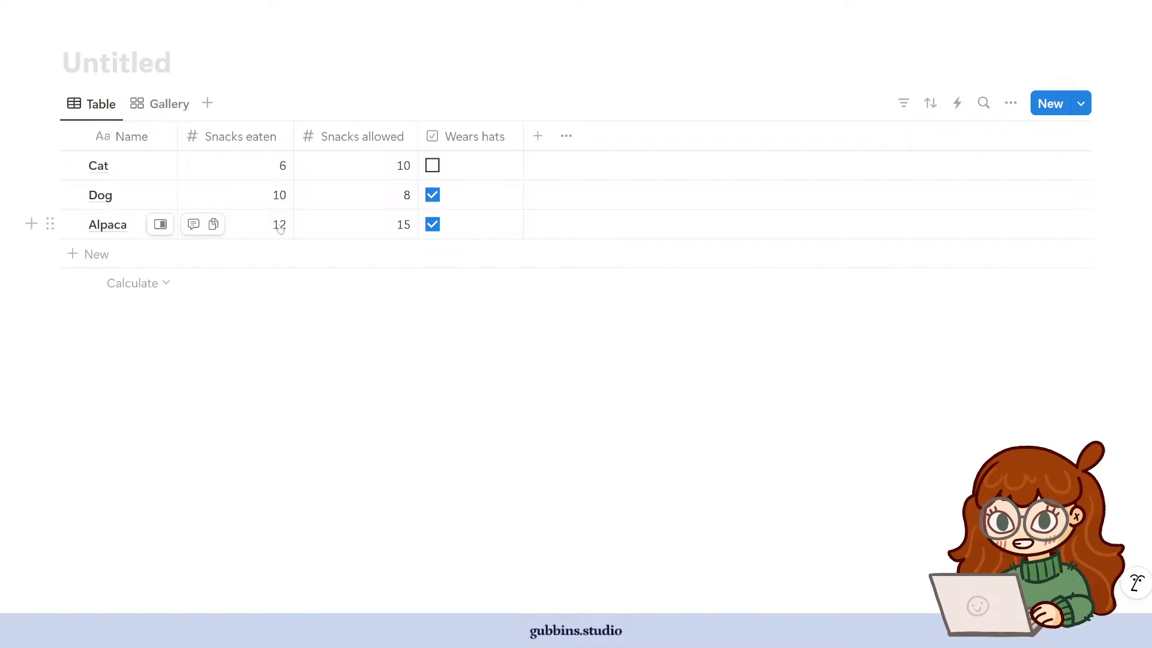
- Add a formula property named "snacks" after the Wears hats column
left_click(538, 137)
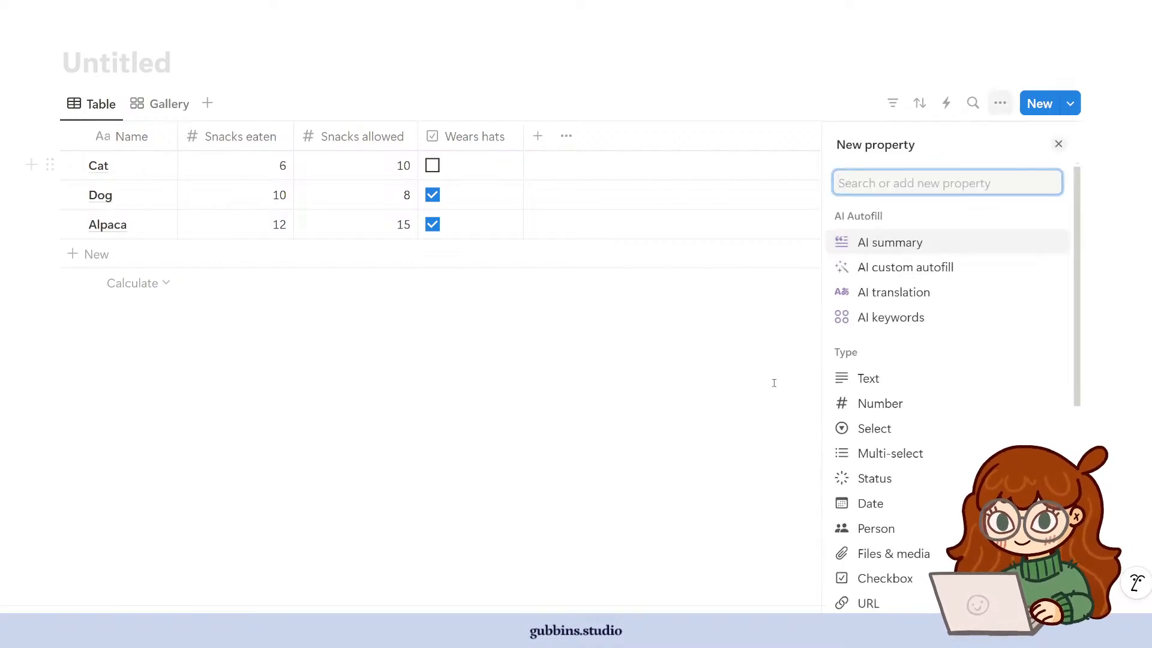
scroll(900, 543, "down", 1)
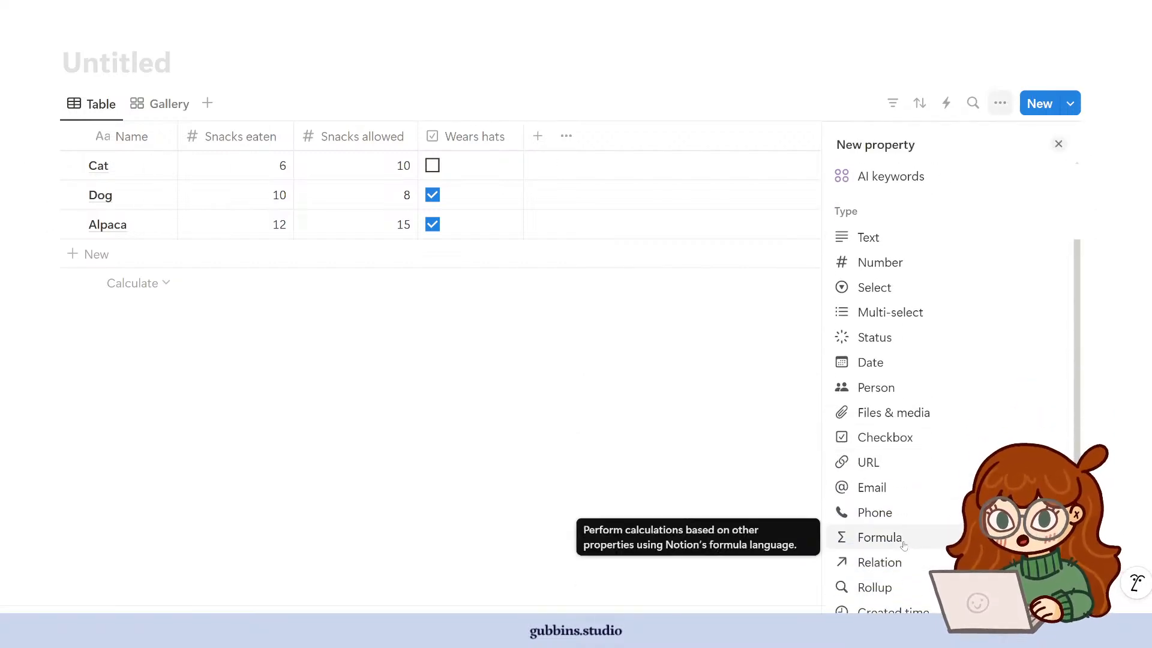
left_click(887, 537)
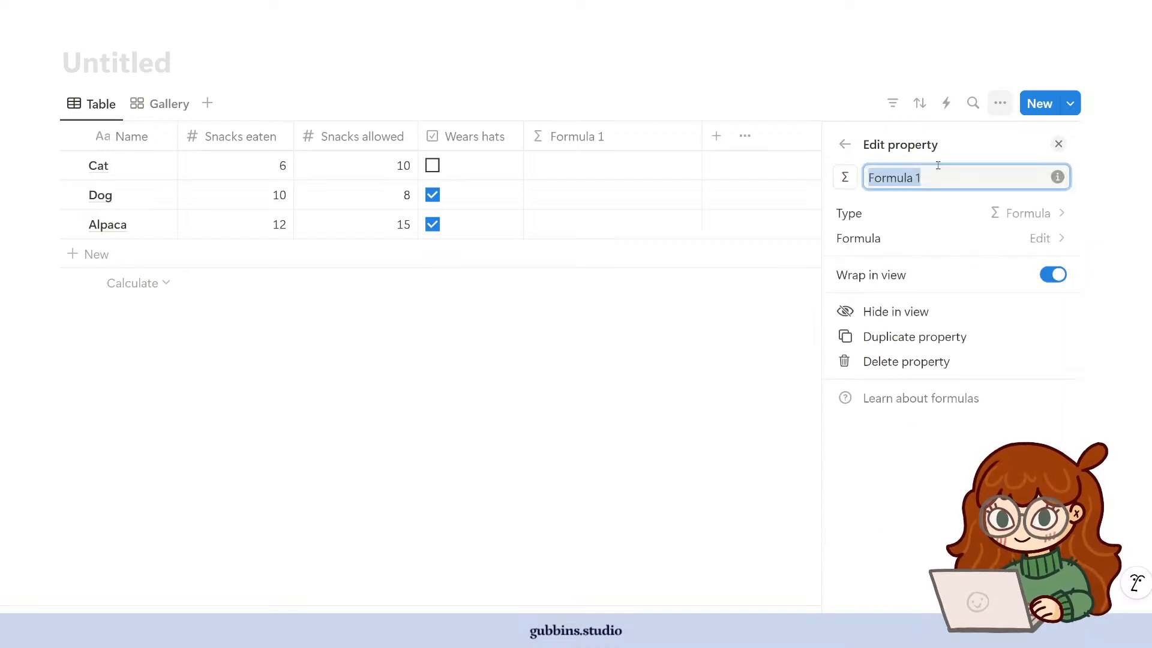
type("snacks")
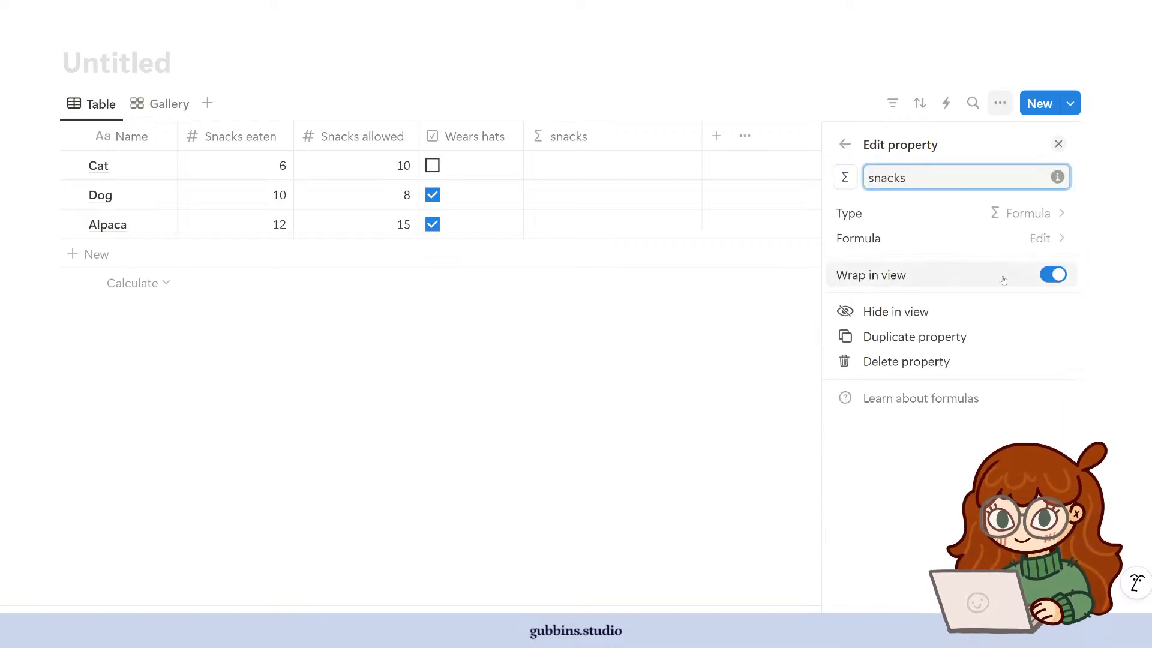
- Start the snacks formula with a comparison testing whether Snacks eaten is greater than (>) Snacks allowed
left_click(1040, 238)
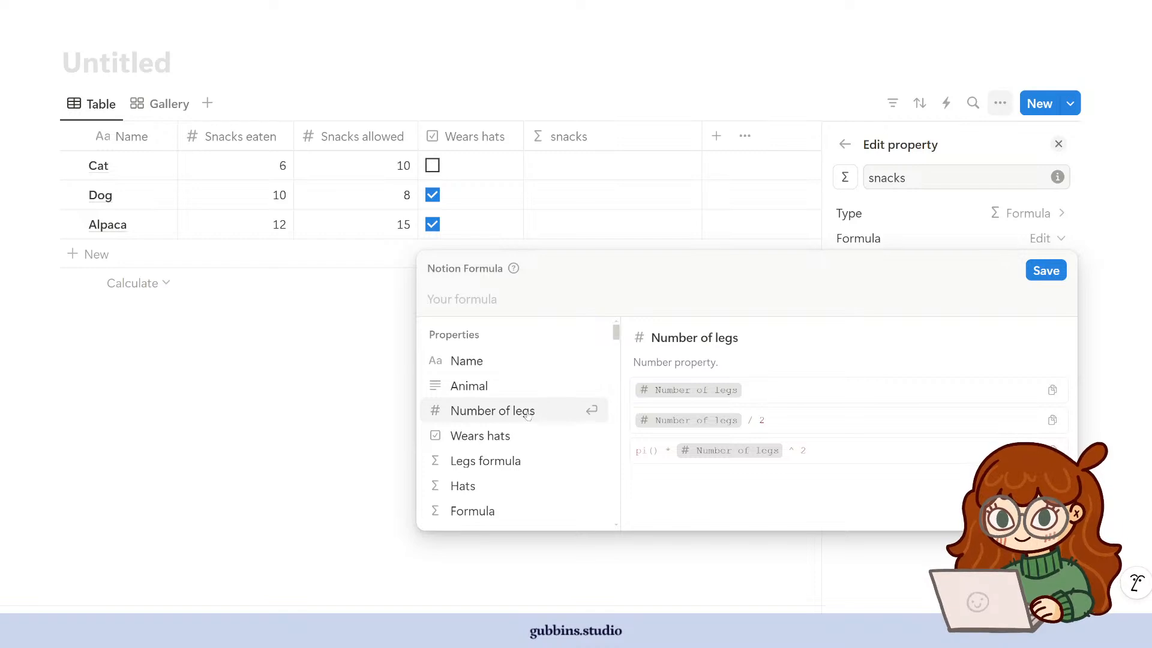
scroll(522, 414, "down", 2)
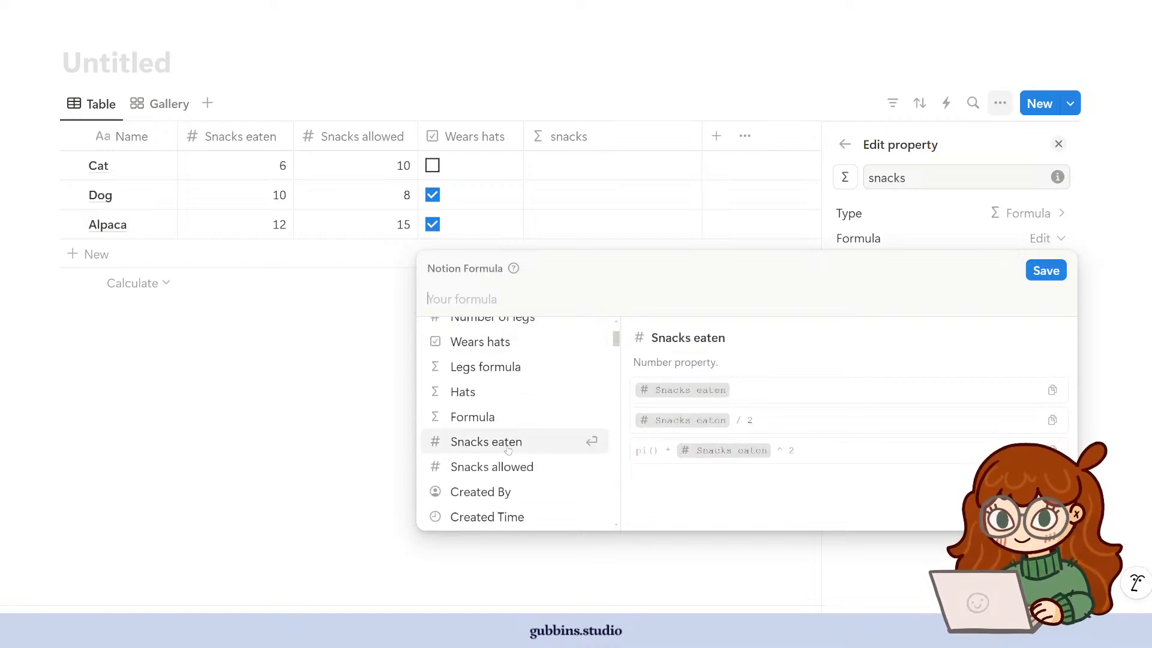
left_click(507, 444)
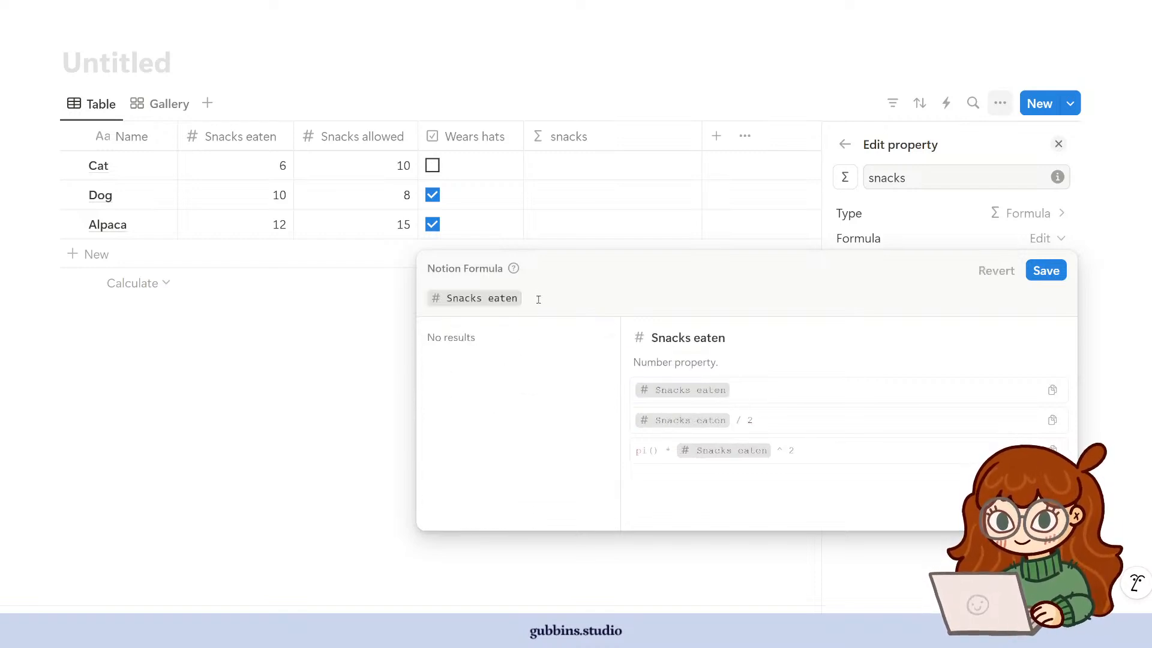
type("s")
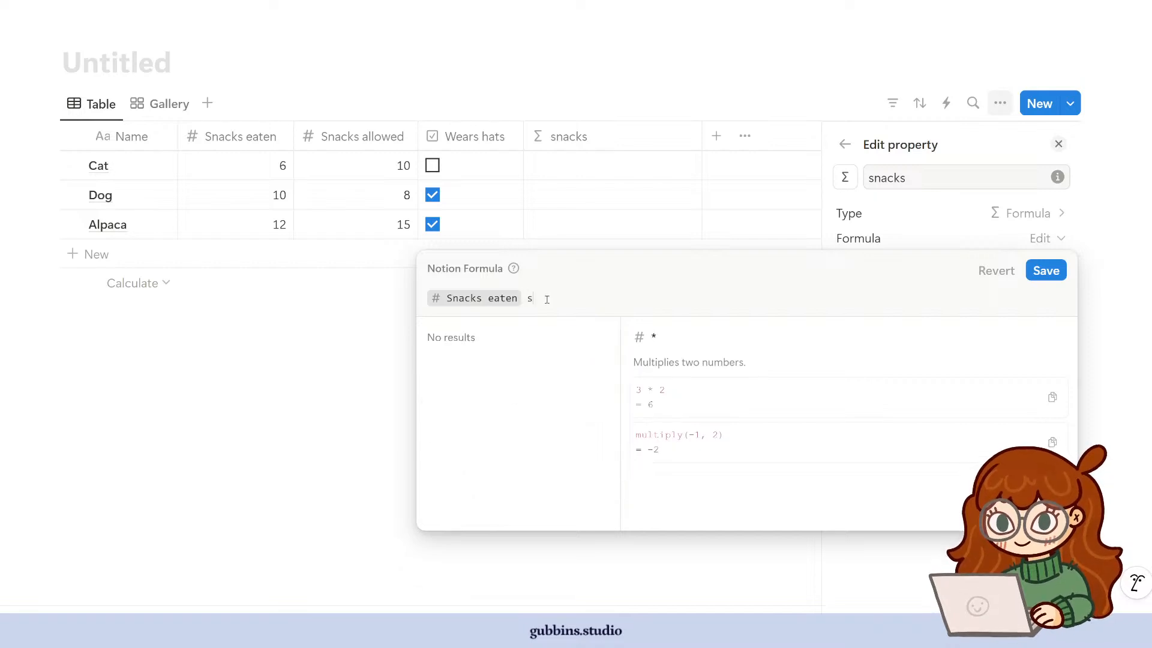
key("BackSpace")
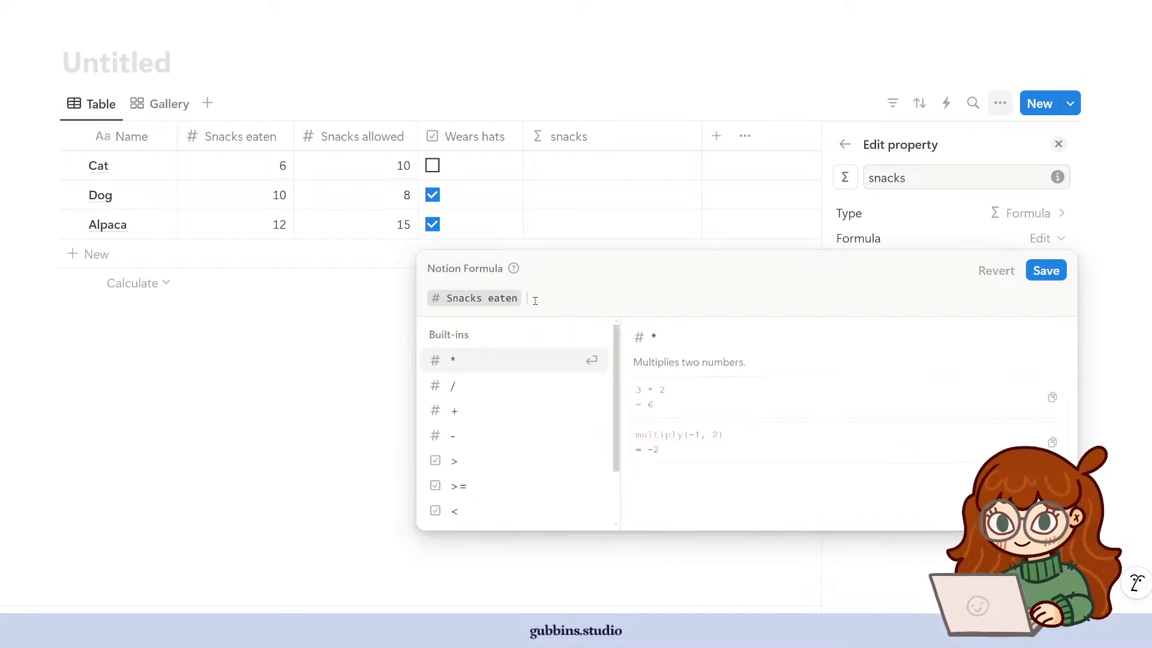
left_click(465, 466)
scroll(509, 453, "down", 3)
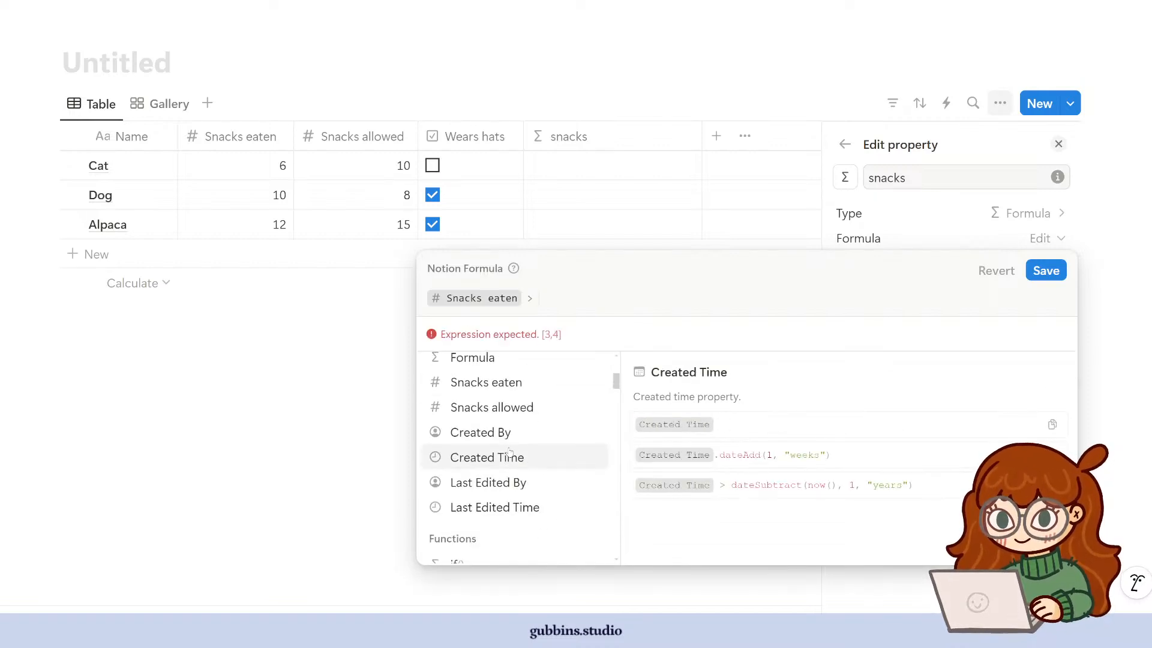
scroll(510, 453, "up", 2)
left_click(498, 452)
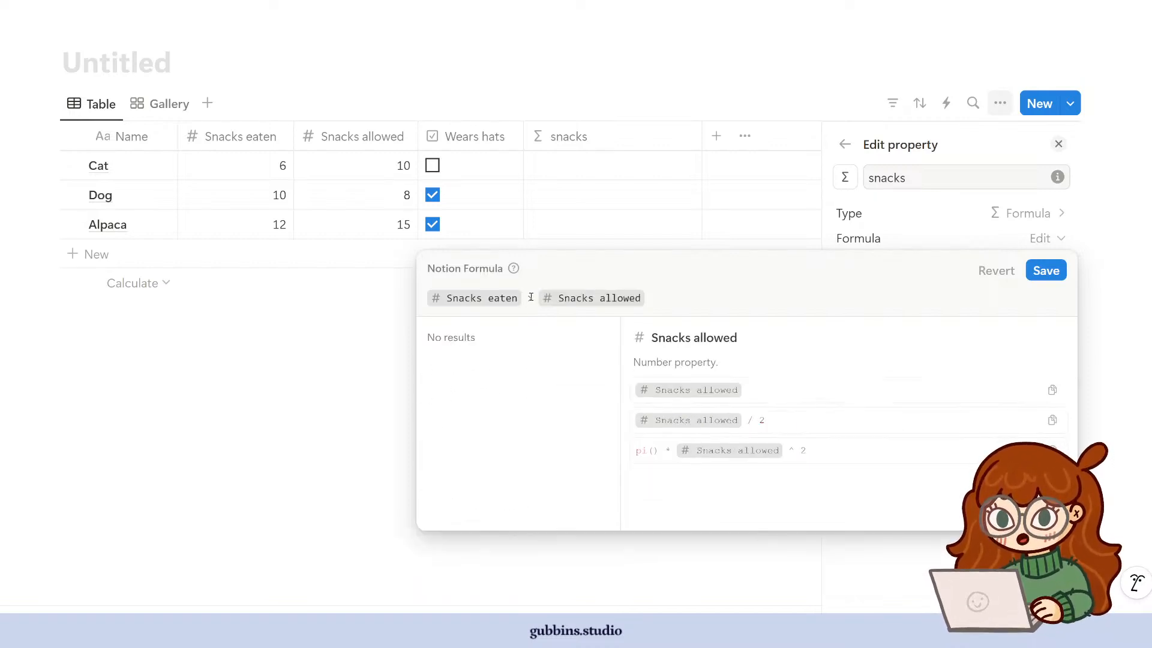
left_click(521, 298)
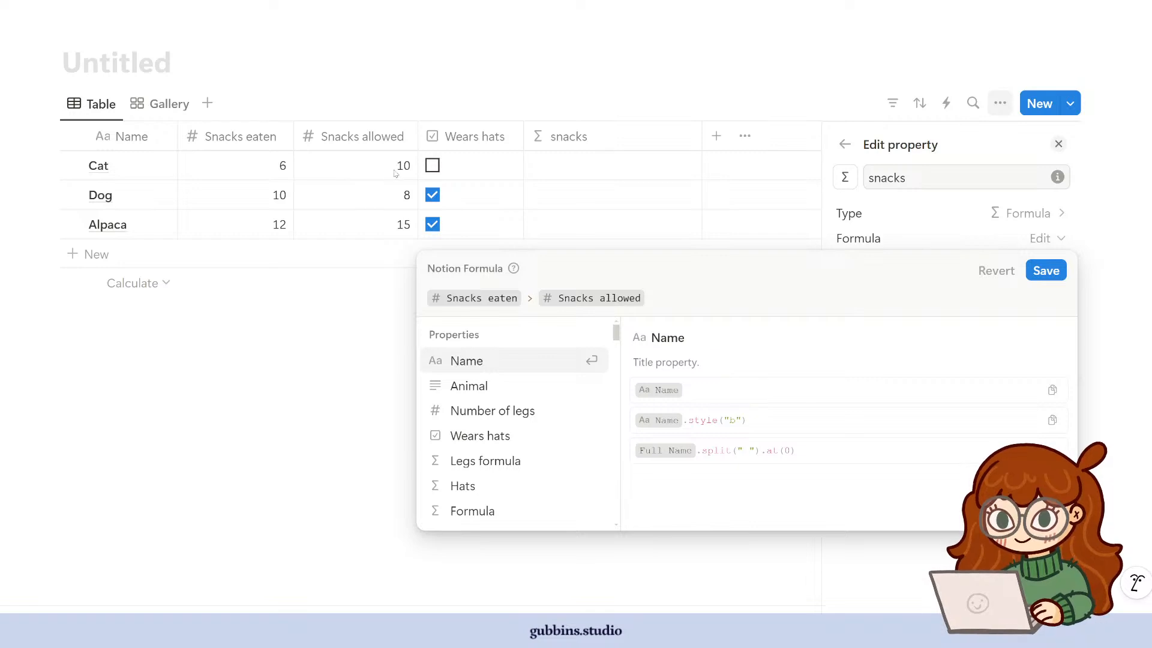
- Wrap the snacks comparison in an if function returning "Bad!" when true and "Fine!" when false, and save the formula
left_click(676, 301)
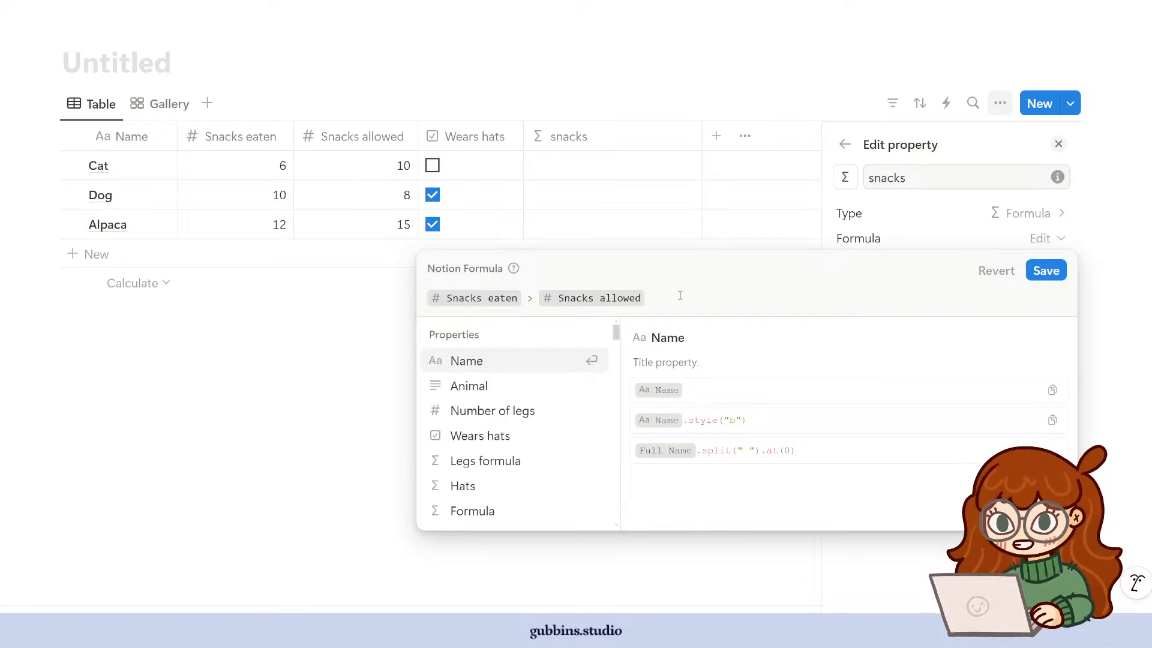
key("Home")
type("if(")
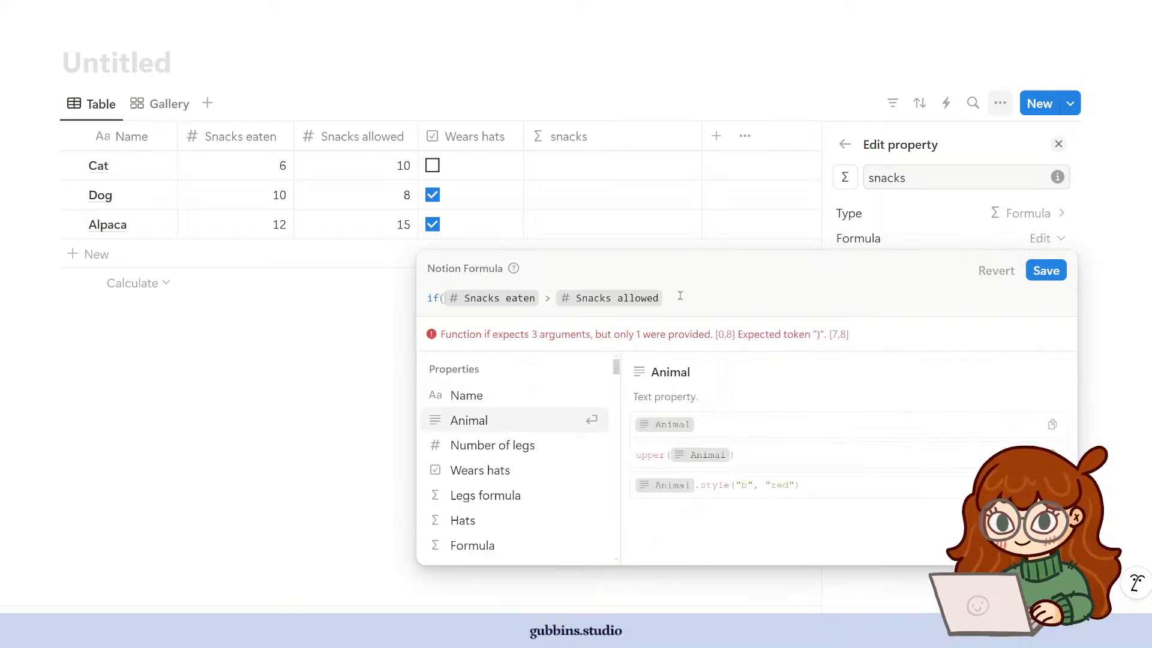
key("Down")
left_click(697, 300)
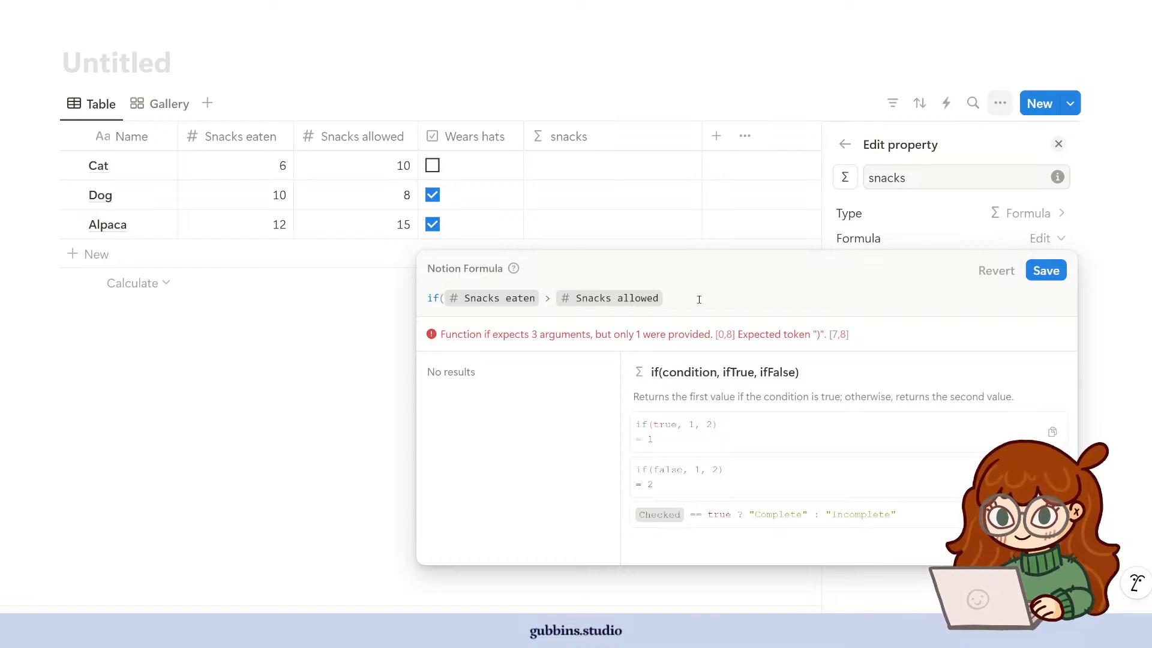
type(",")
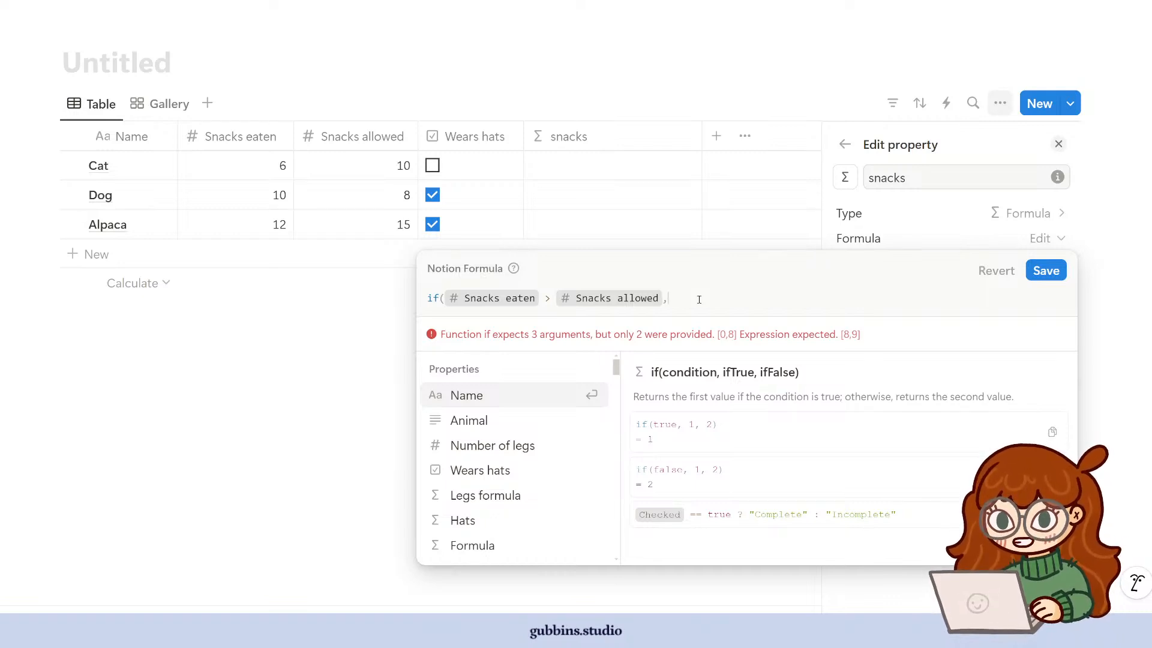
type("\"")
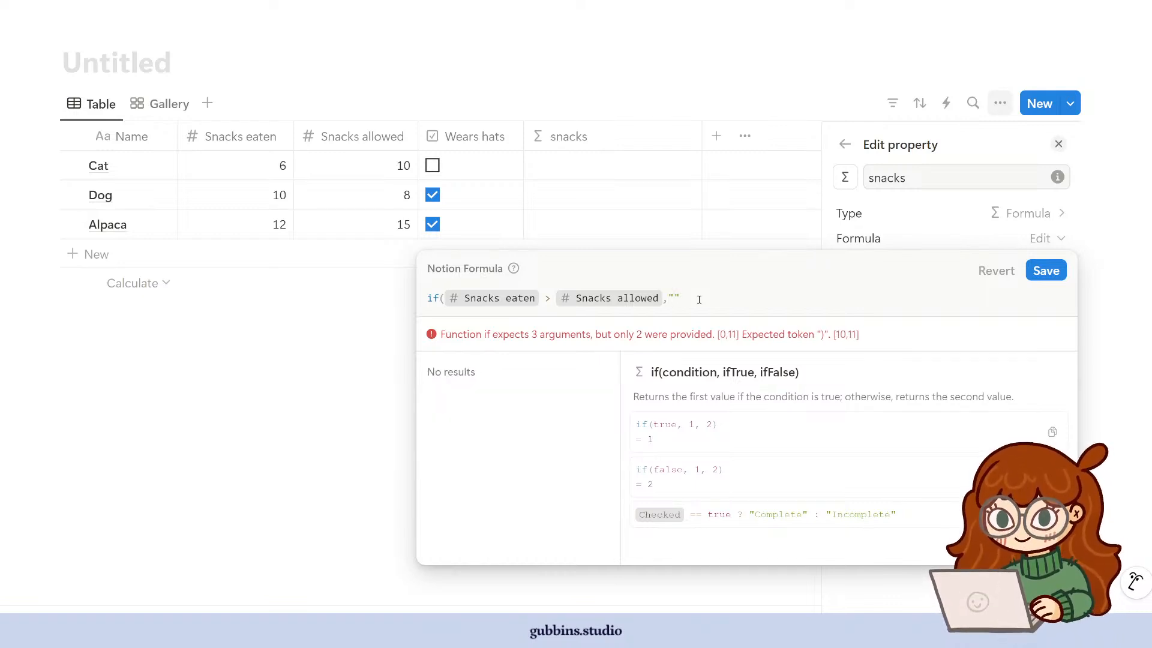
type("Bad!\"")
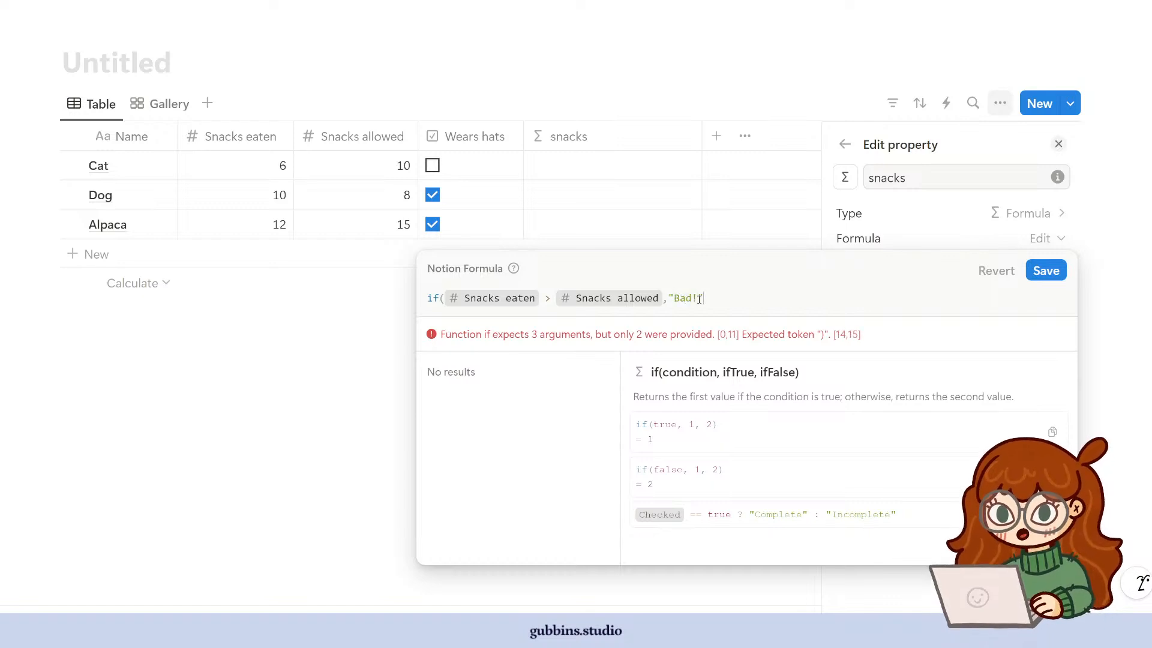
type(",\"")
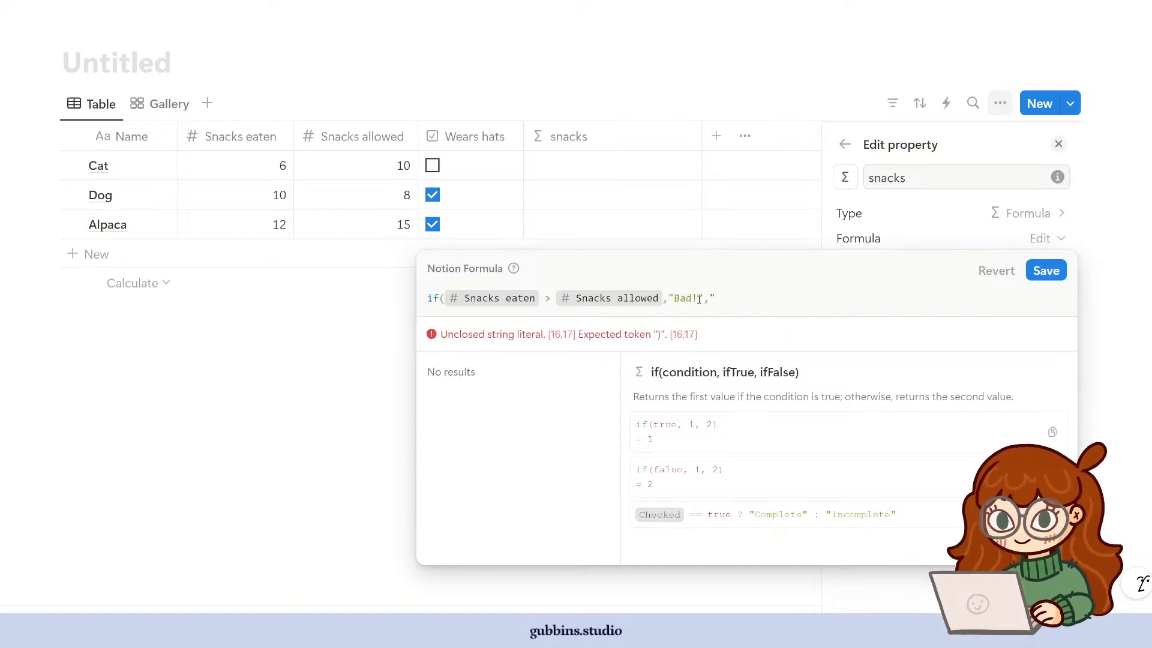
type("Fine!\")")
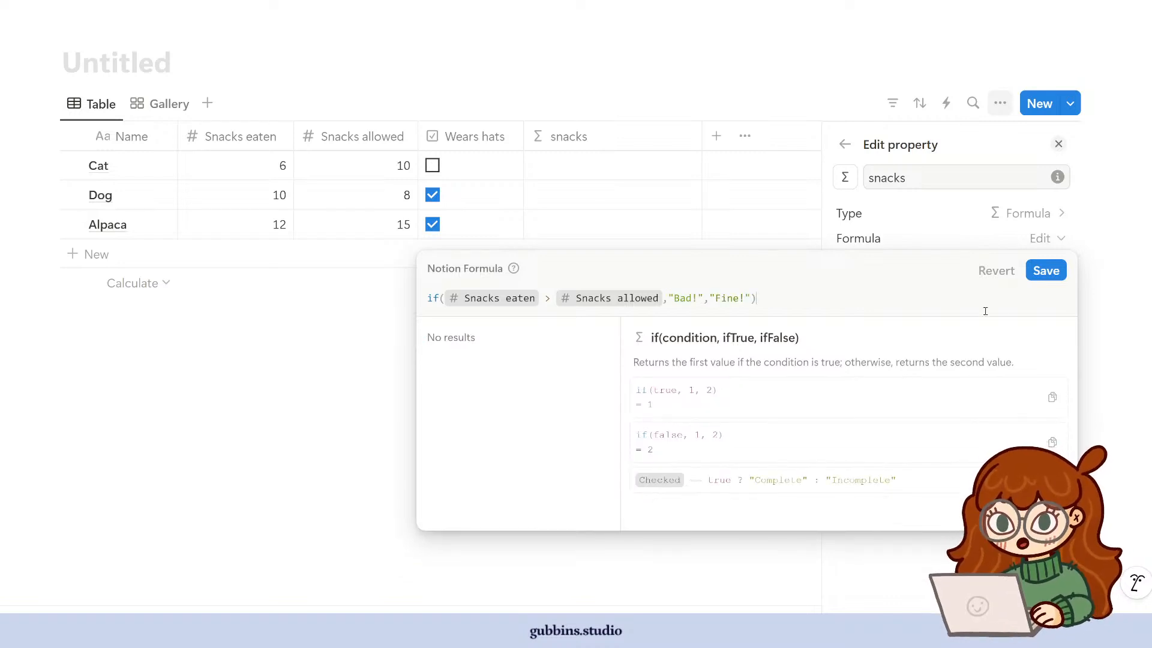
left_click(1045, 270)
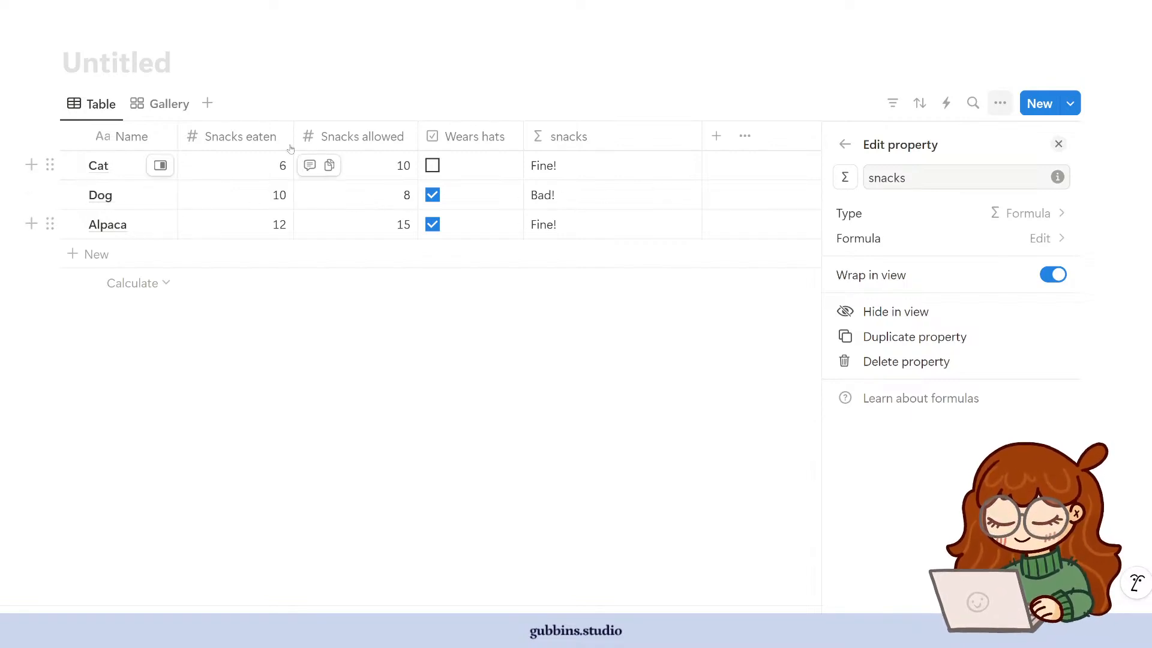
- Set Cat's Snacks eaten to 10 and check the snacks result in the same row
left_click(377, 166)
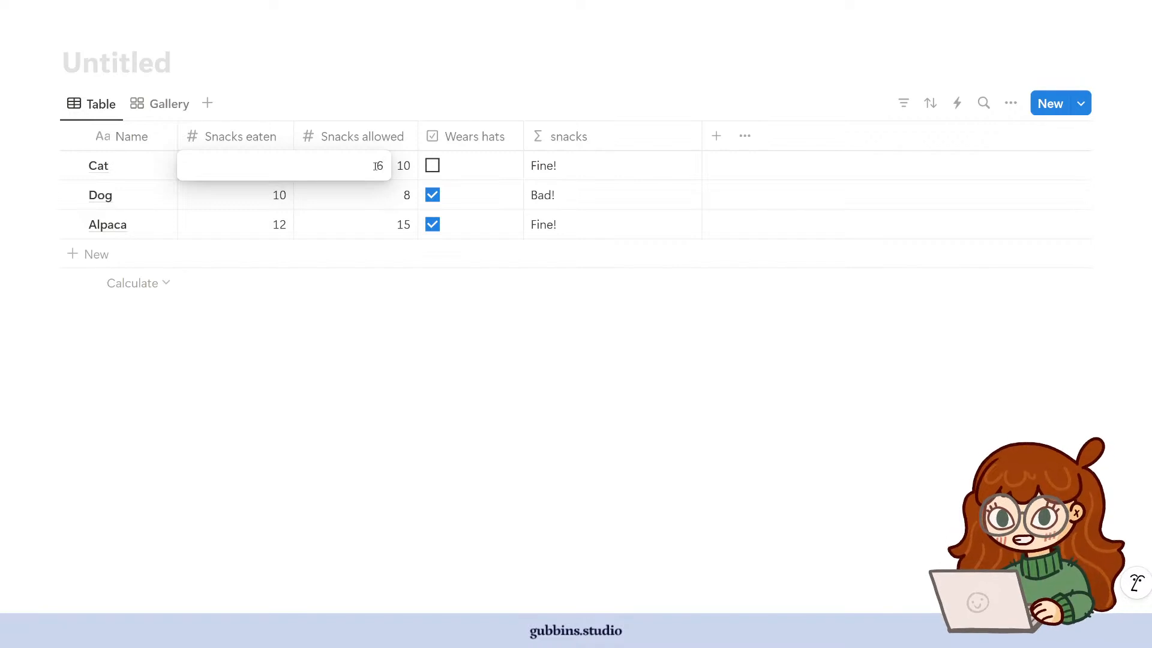
key("BackSpace")
type("10")
key("Return")
key("Up")
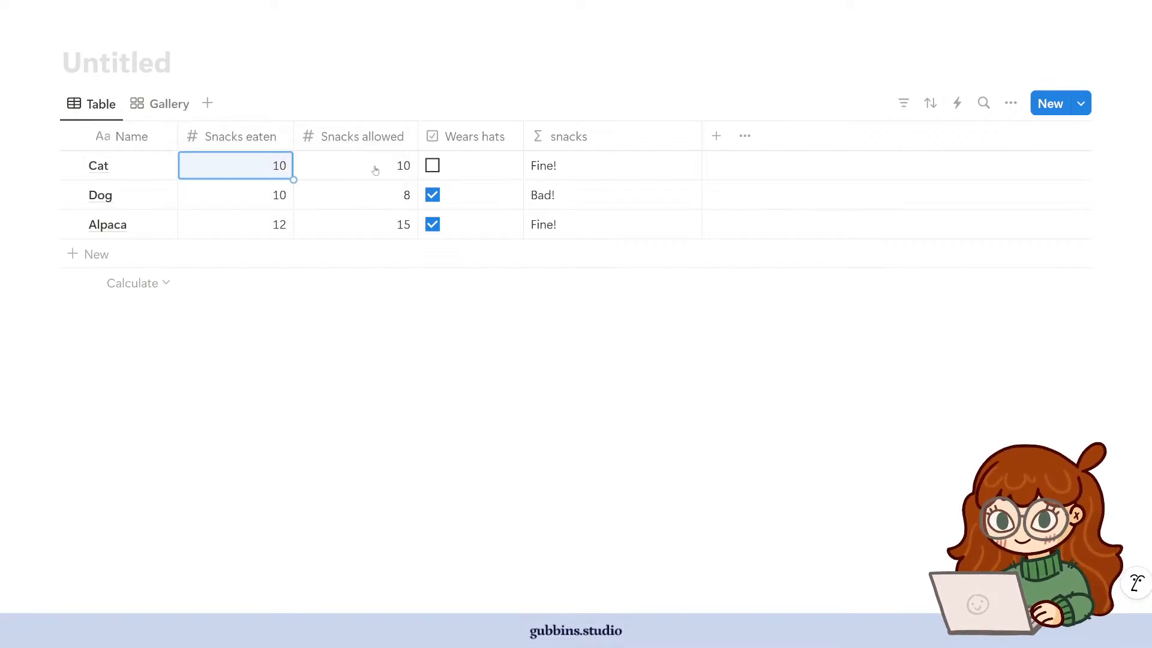
key("Right")
key("Right")
key("Right")
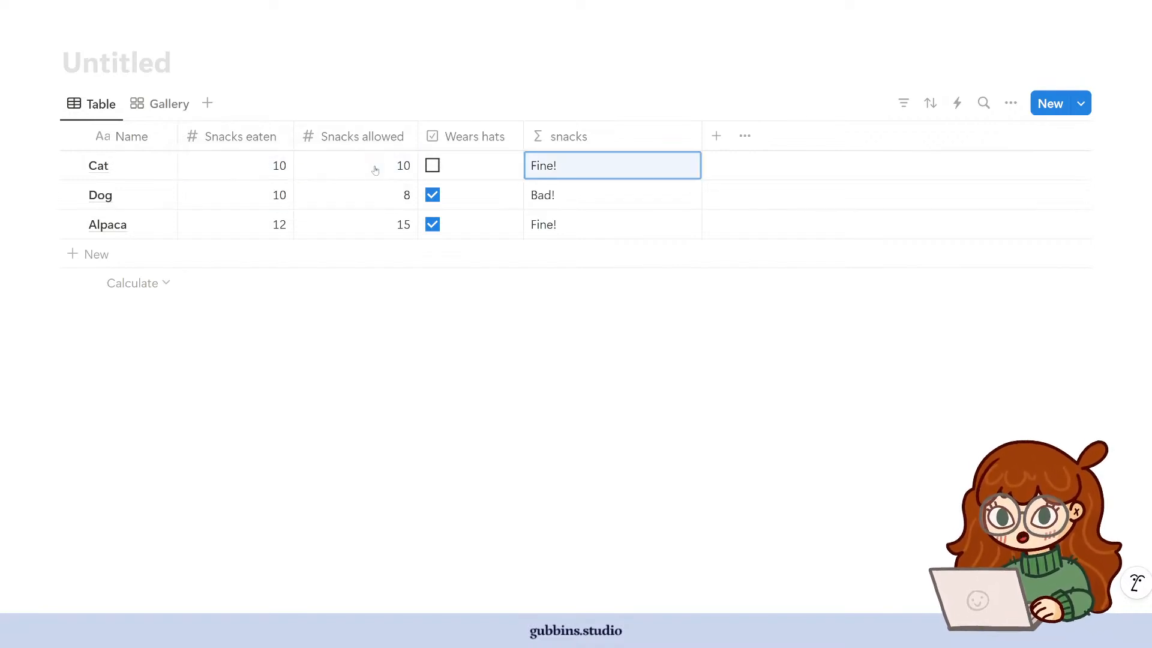
key("Left")
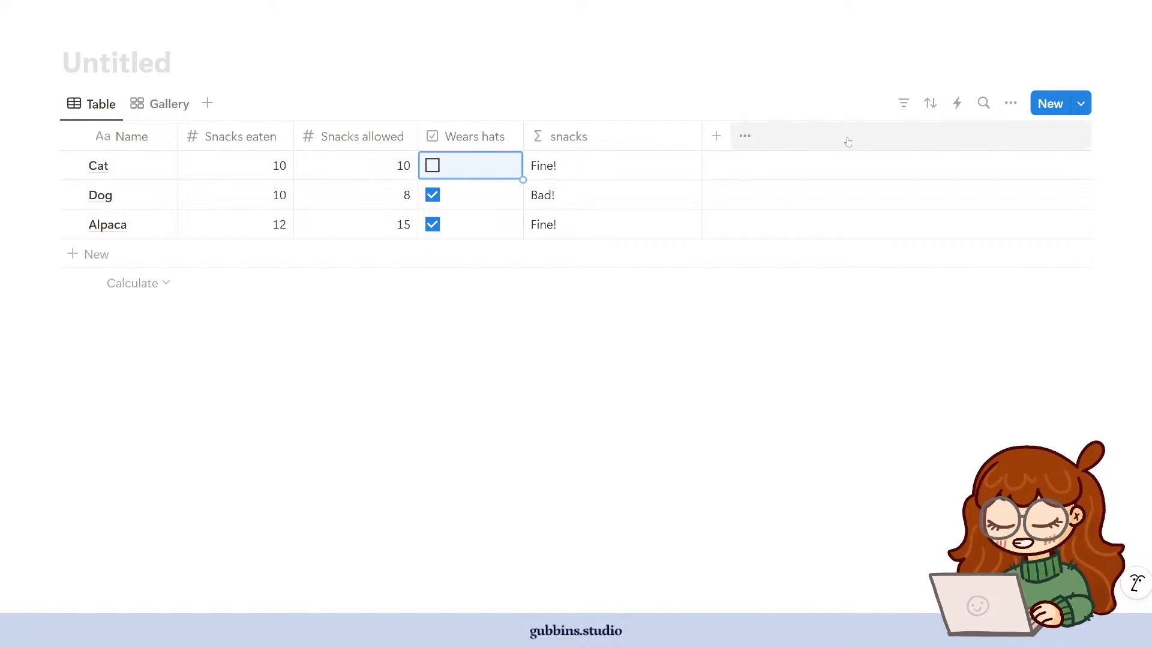
- Change the comparison in the snacks formula from > to >= and save it
left_click(624, 137)
left_click(619, 207)
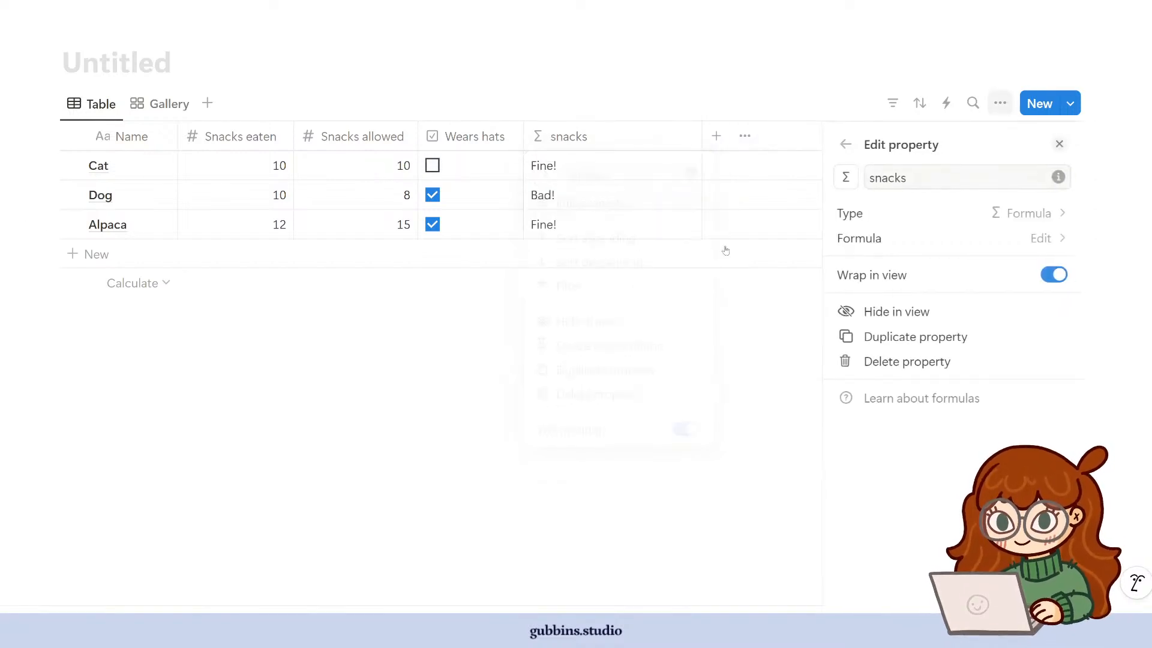
left_click(1044, 238)
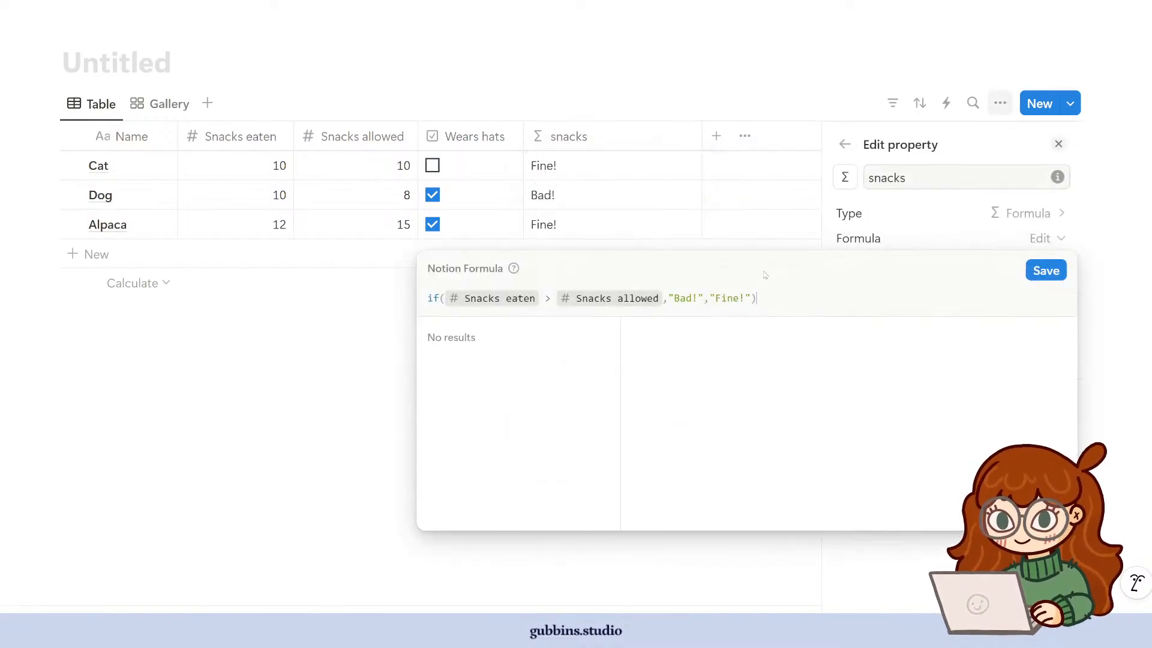
left_click(546, 299)
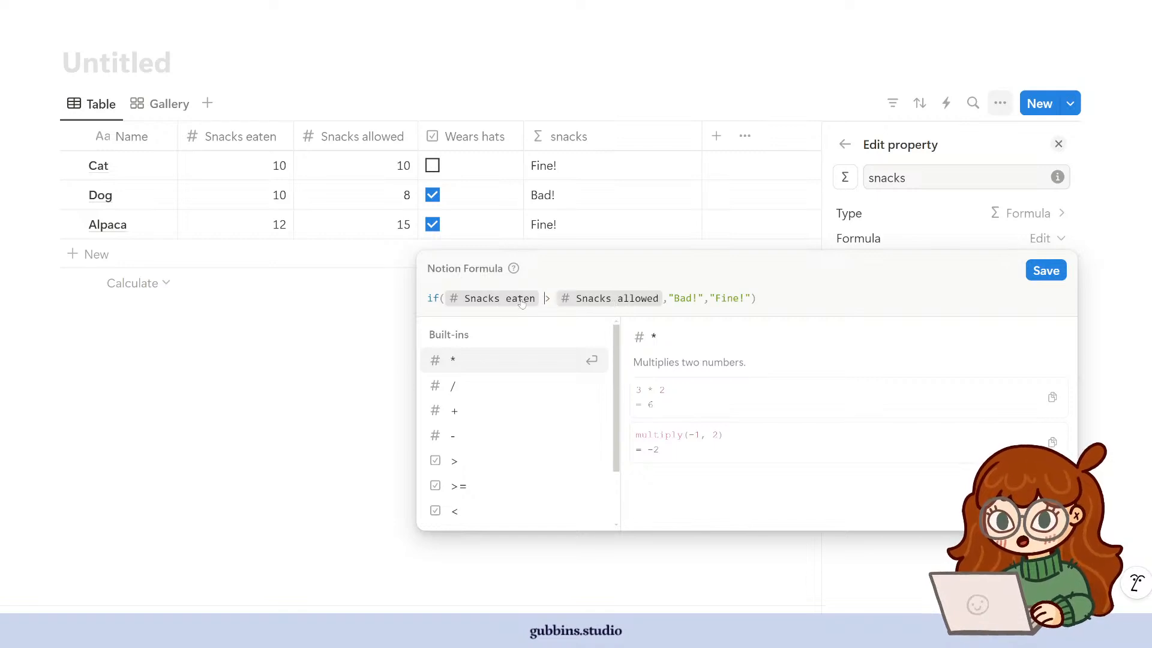
left_click(550, 298)
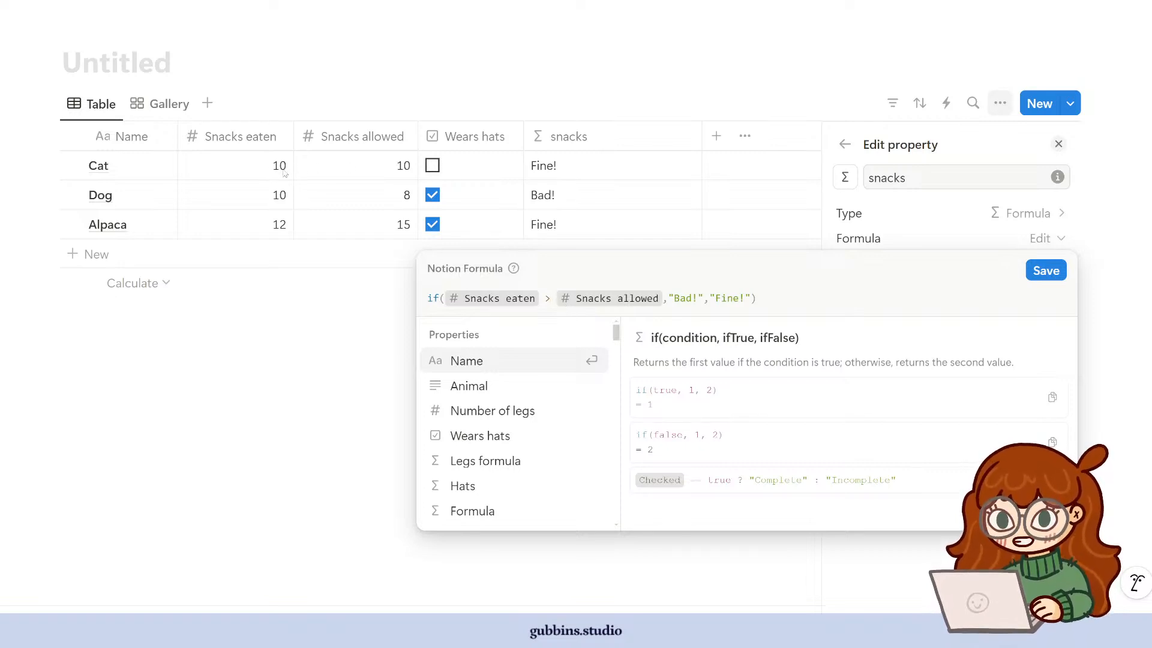
type("=")
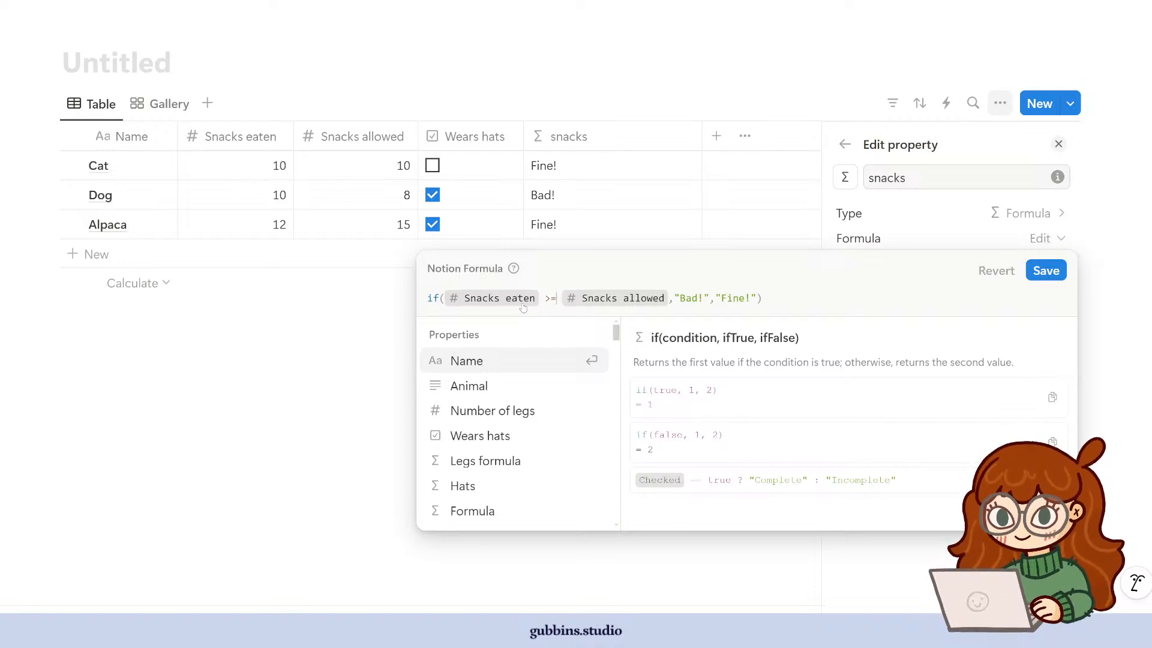
left_click(559, 298)
left_click(551, 298)
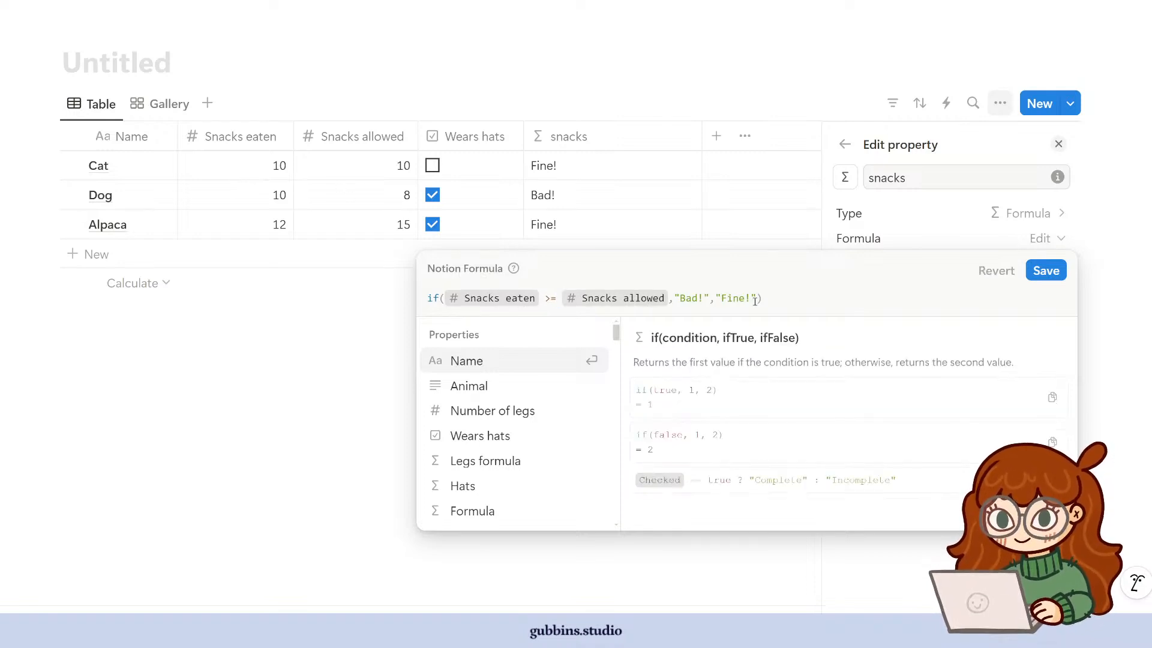
left_click(1047, 272)
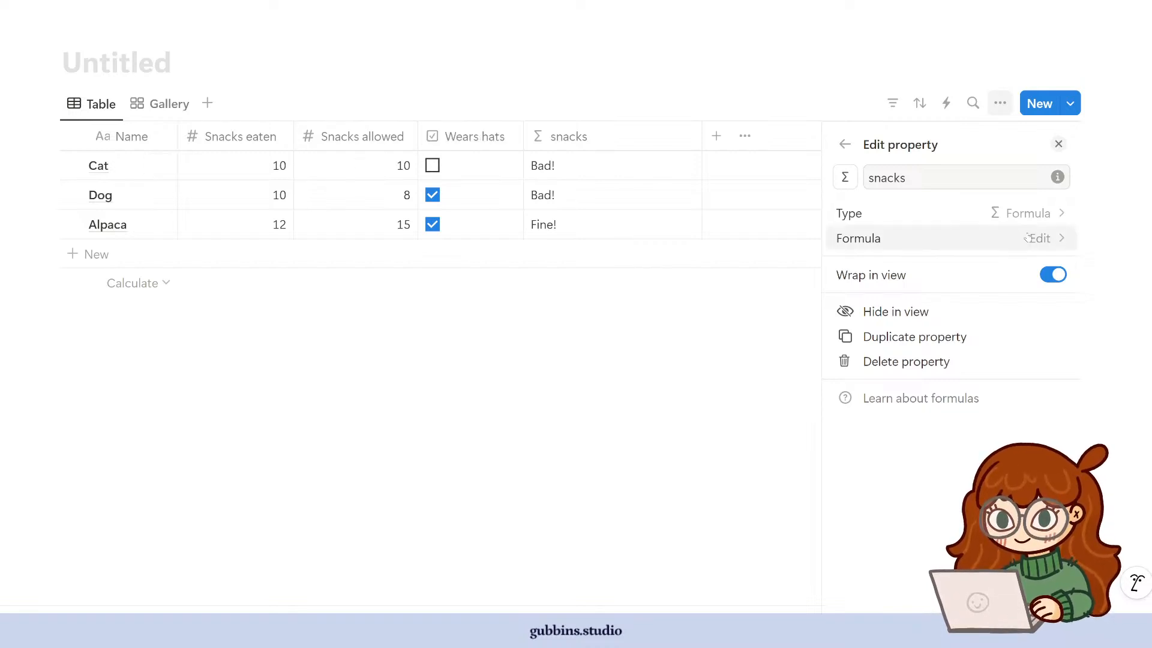
- Review the saved snacks formula and browse the properties and functions available to it, then close the editor
left_click(908, 243)
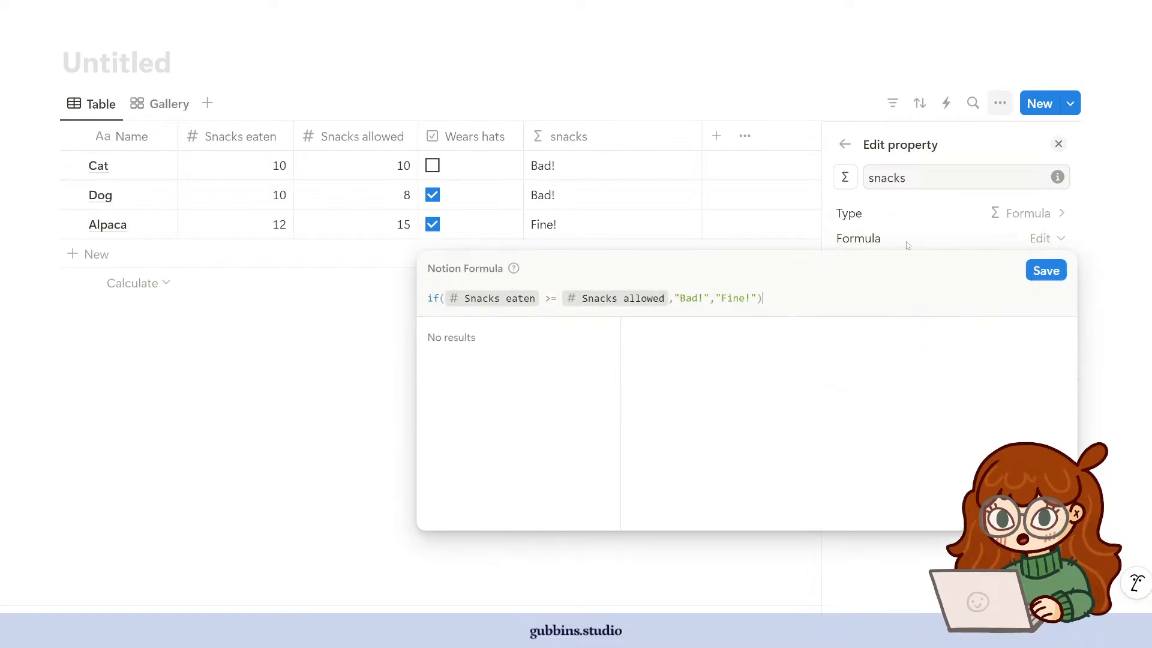
left_click(676, 298)
key("Down")
key("Down")
key("Down")
key("Down")
key("Down")
key("Down")
key("Down")
key("Down")
key("Down")
key("Down")
key("Down")
key("Down")
key("Down")
key("Down")
key("Down")
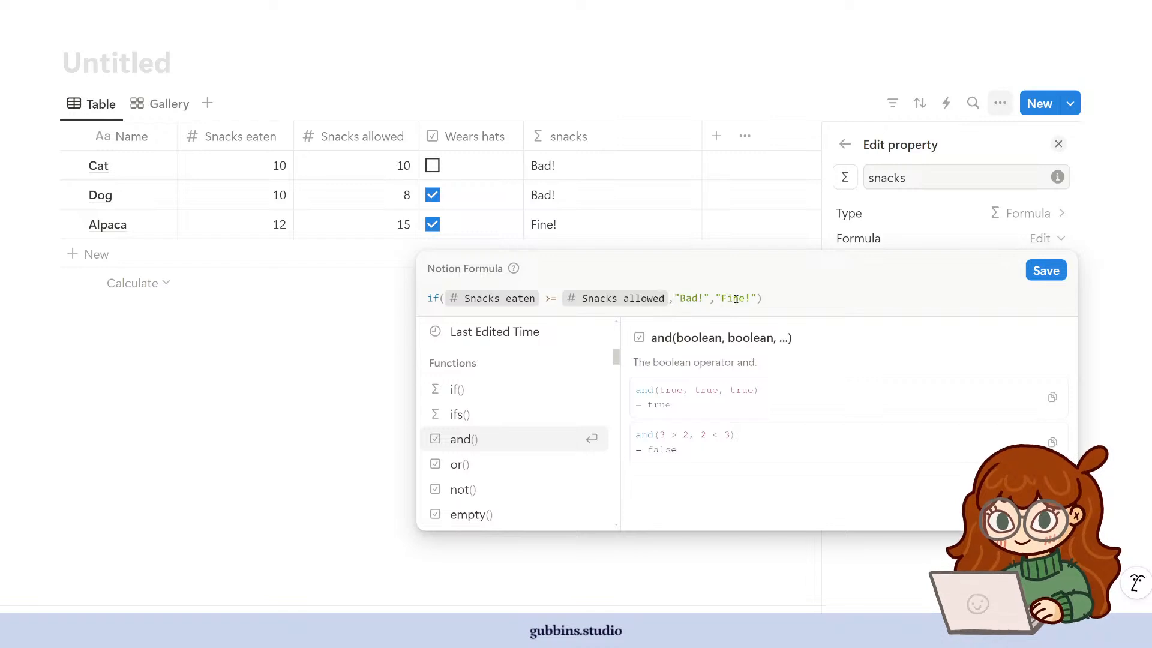
key("Up")
key("Up")
key("Up")
key("Up")
key("Up")
key("Up")
key("Up")
key("Up")
key("Up")
key("Up")
key("Up")
key("Up")
key("Up")
key("Up")
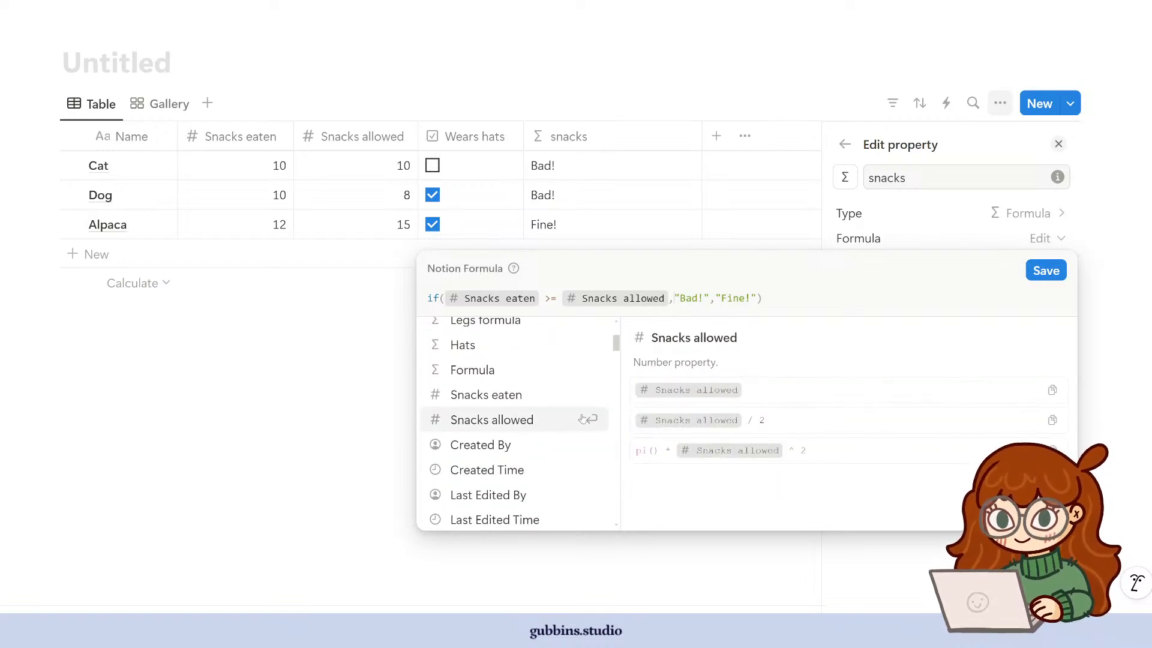
key("Up")
left_click(242, 439)
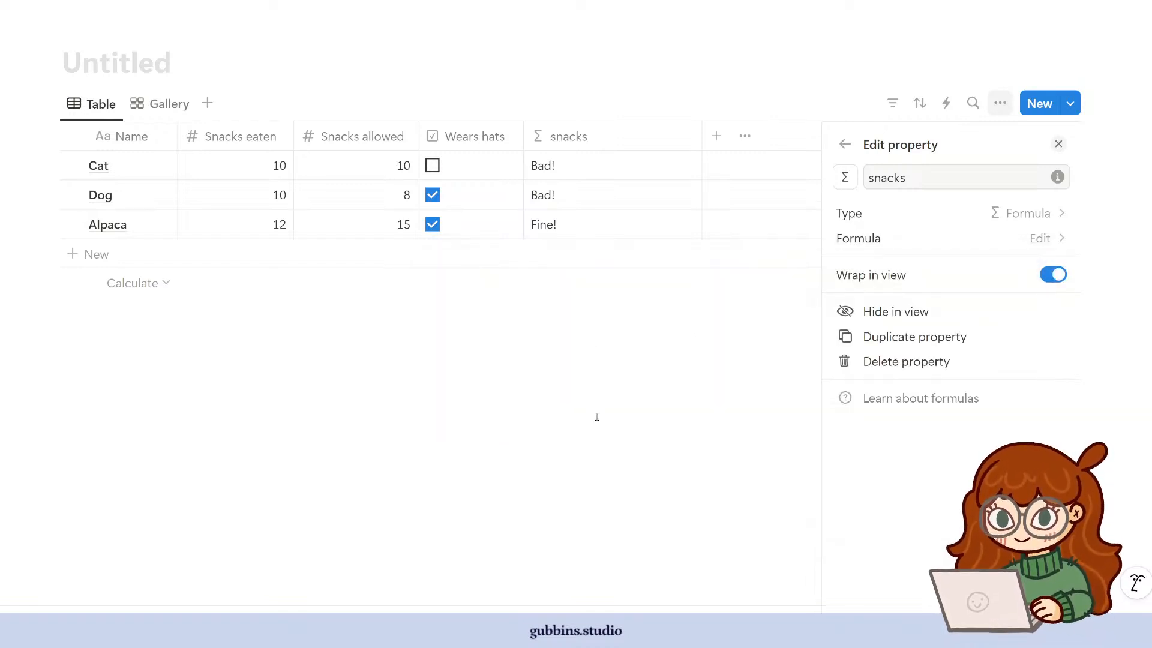
left_click(597, 416)
- Reopen the snacks formula to examine its condition and two text outcomes, and return to the table
left_click(580, 128)
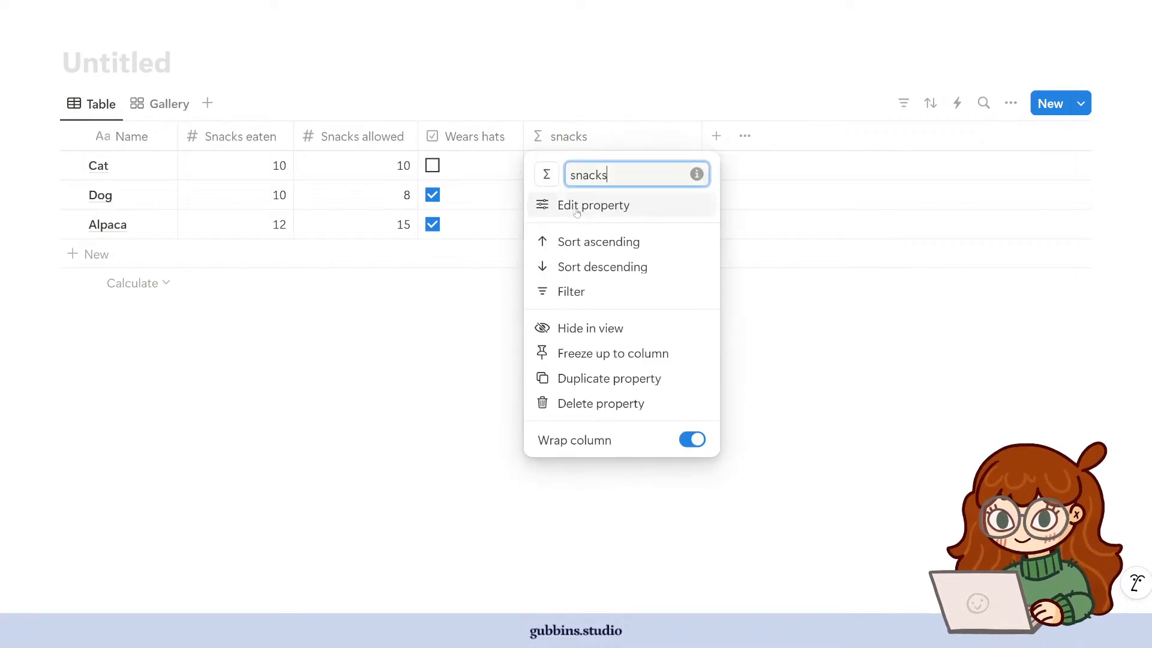
left_click(576, 210)
left_click(894, 237)
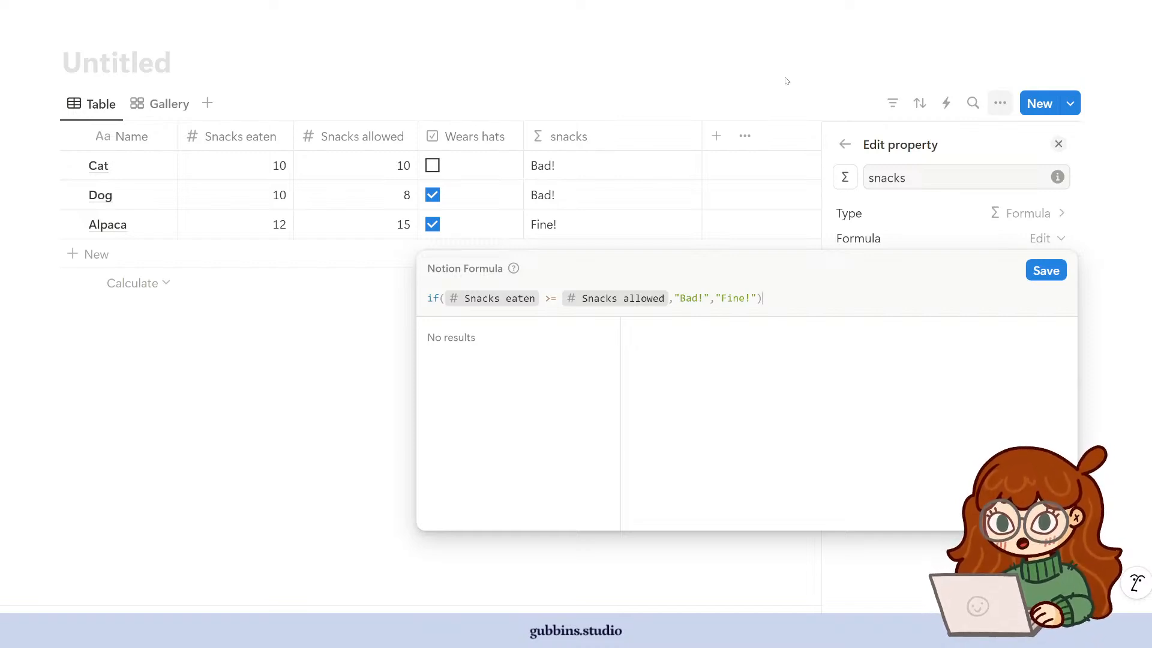
left_click(211, 371)
left_click(473, 251)
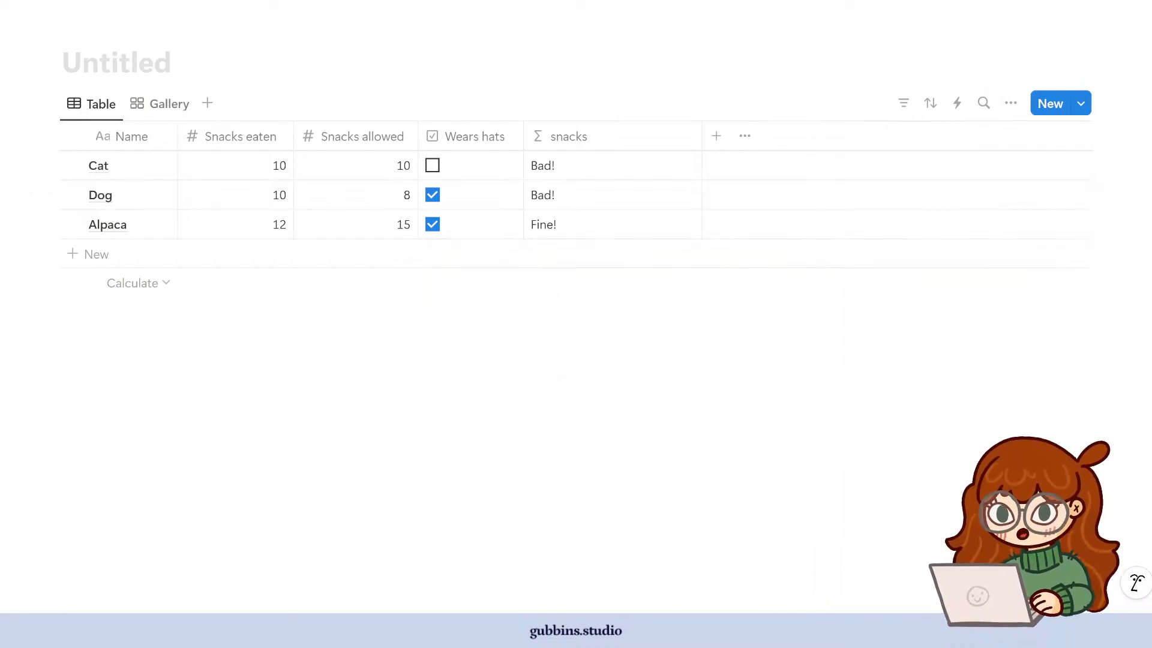
- Review the snacks property's if formula again and close its settings without editing it
mouse_move(659, 633)
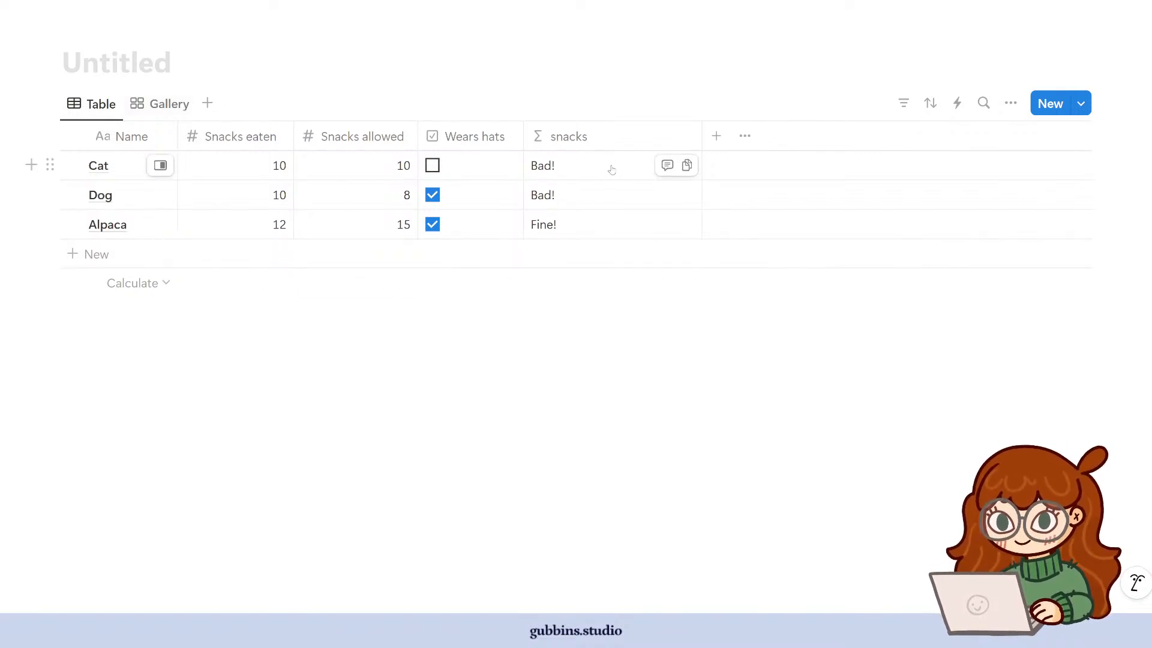
left_click(630, 138)
left_click(663, 205)
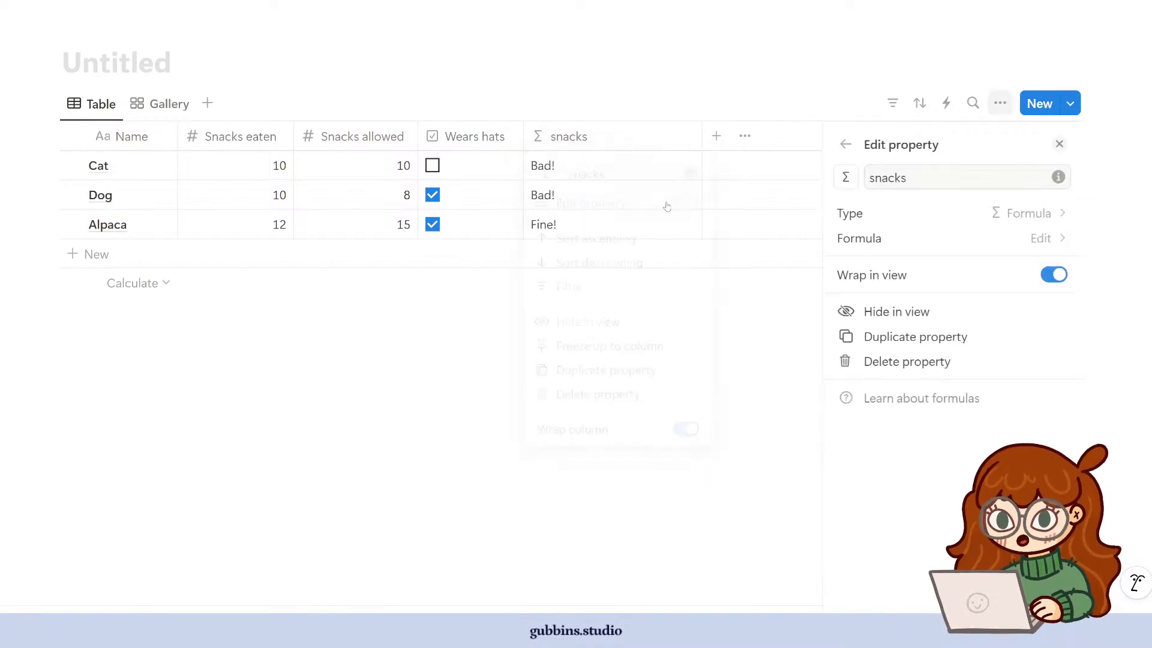
left_click(1007, 242)
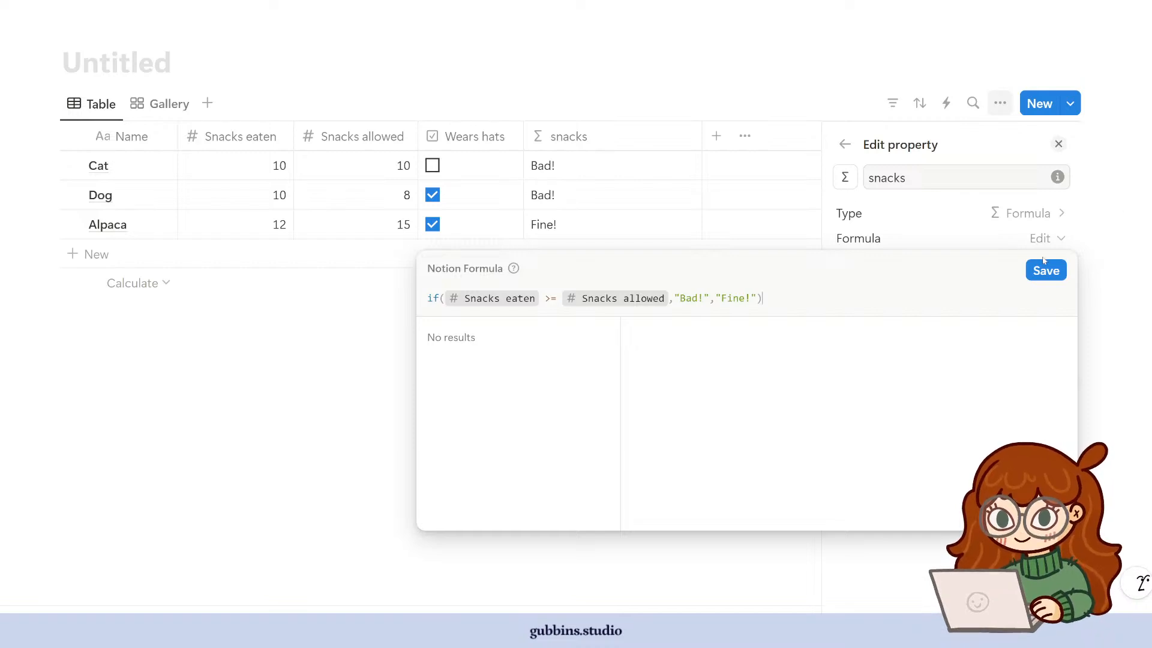
left_click(1100, 202)
left_click(1059, 145)
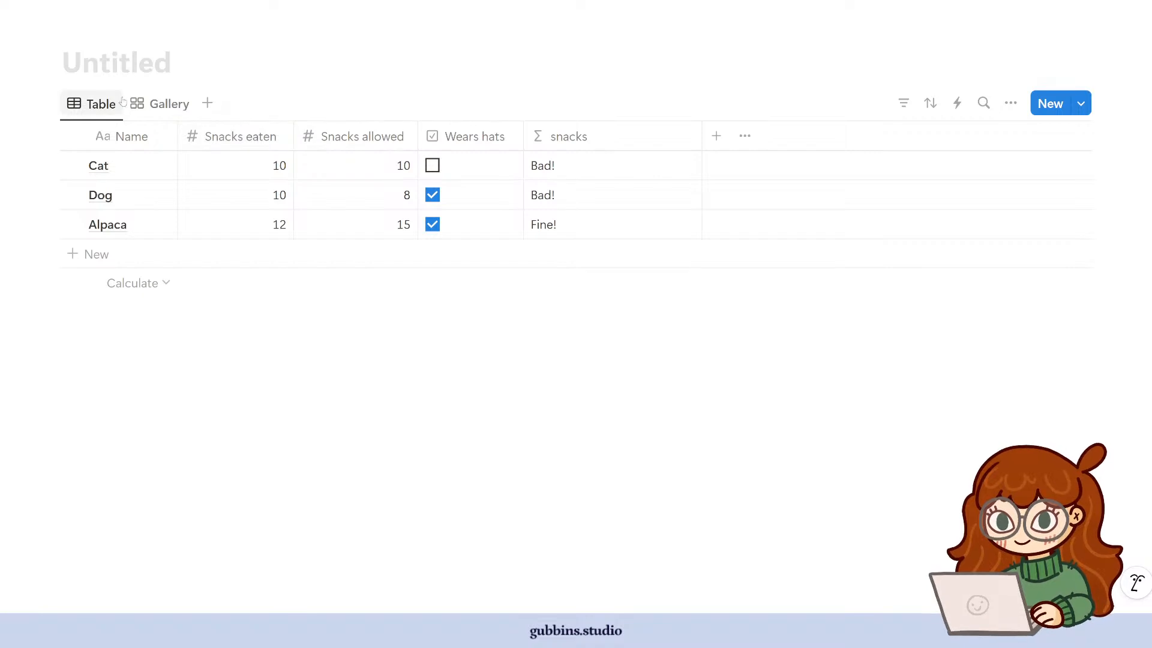
- Fine-tune the Snacks eaten and Snacks allowed column widths and rename the snacks formula property to snacksLimit
mouse_move(294, 139)
left_mouse_down()
mouse_move(264, 141)
mouse_move(289, 143)
left_mouse_up()
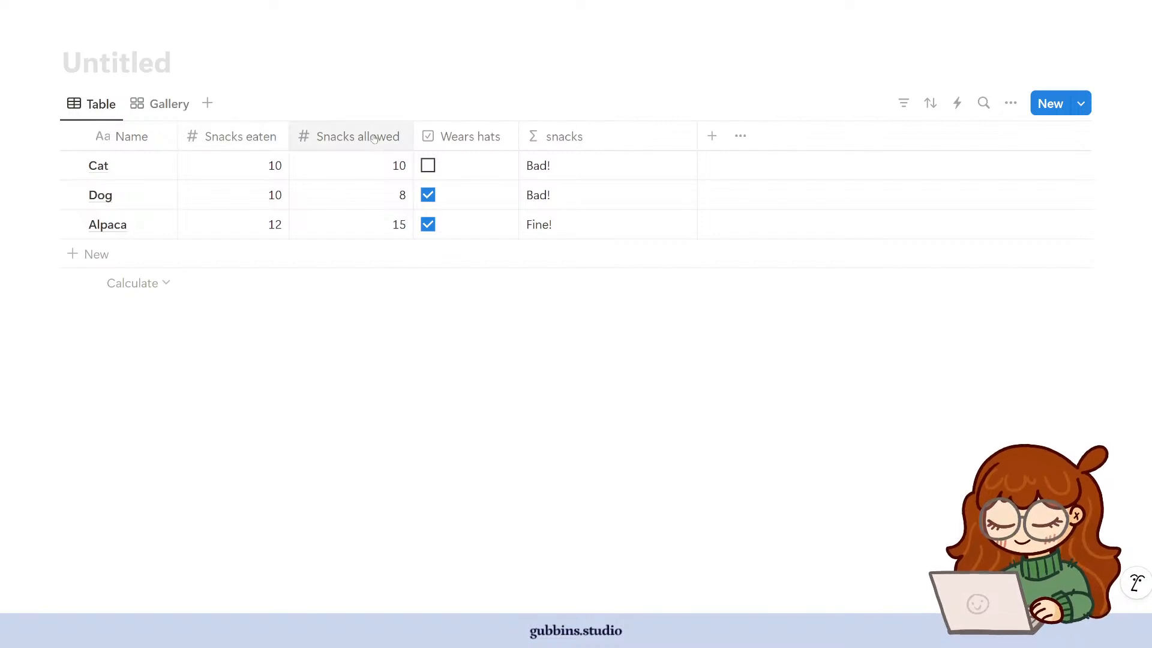
mouse_move(413, 137)
left_mouse_down()
mouse_move(402, 137)
mouse_move(415, 137)
left_mouse_up()
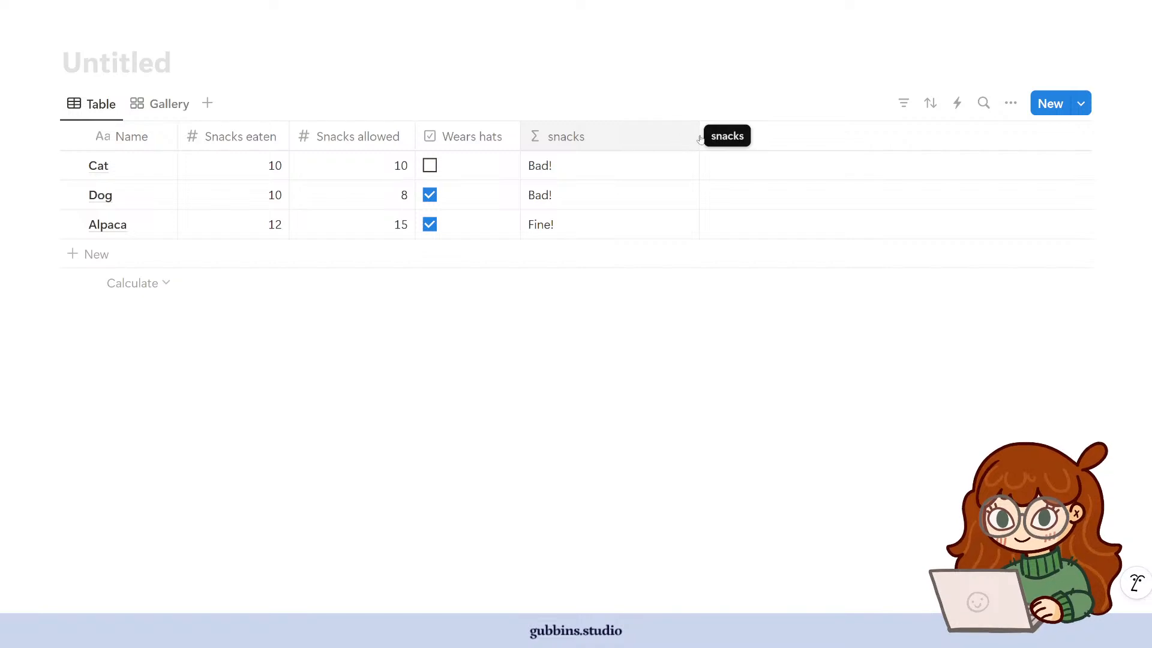
left_click(657, 139)
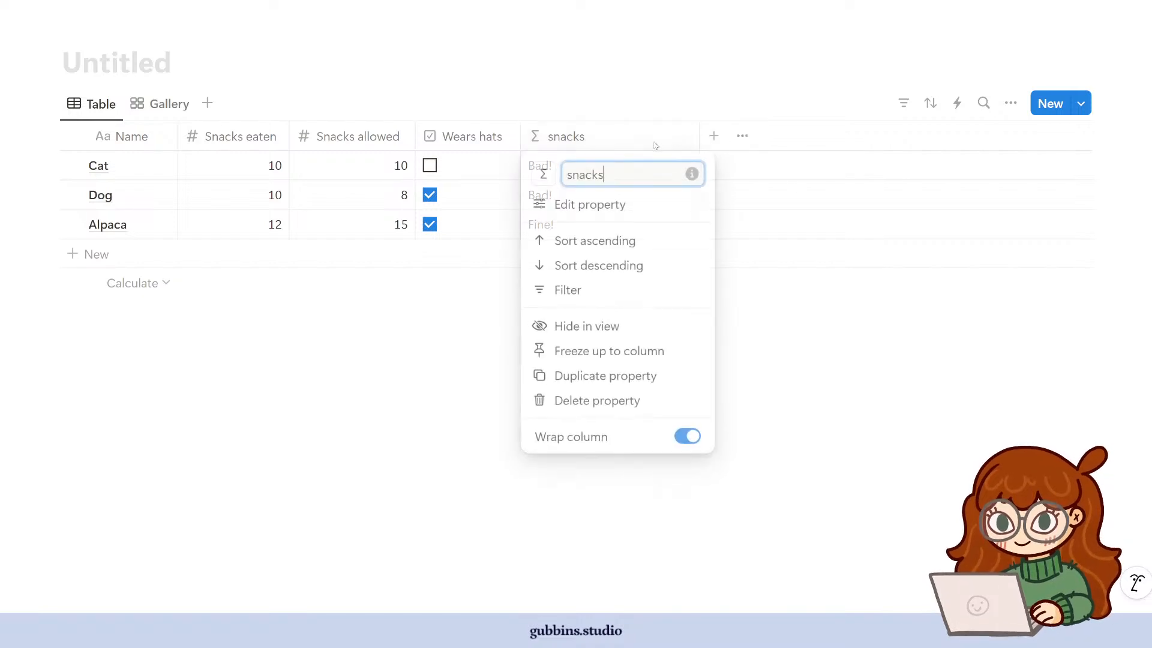
type("Limit")
left_click(640, 198)
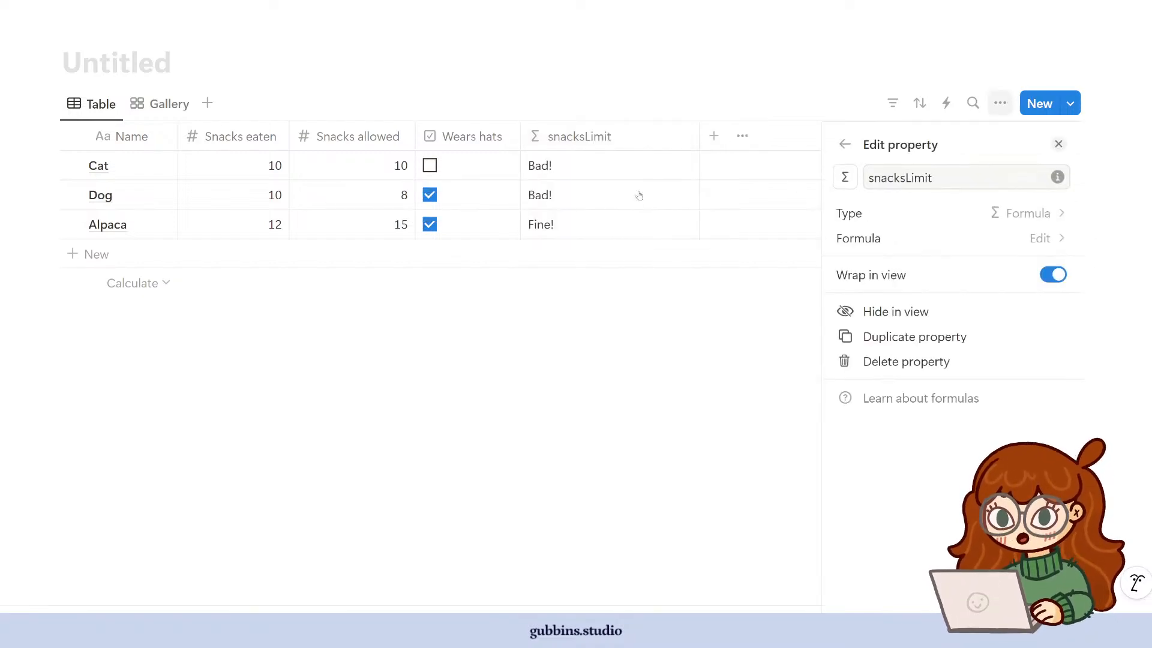
left_click(640, 365)
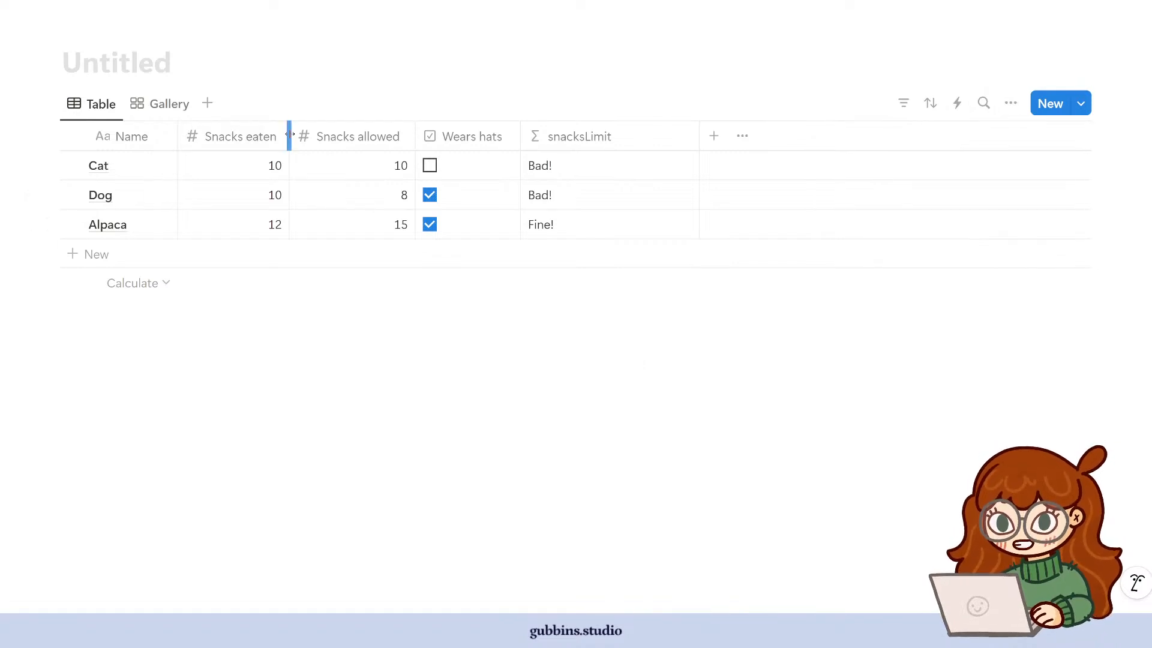
mouse_move(290, 135)
left_mouse_down()
mouse_move(275, 135)
mouse_move(294, 134)
left_mouse_up()
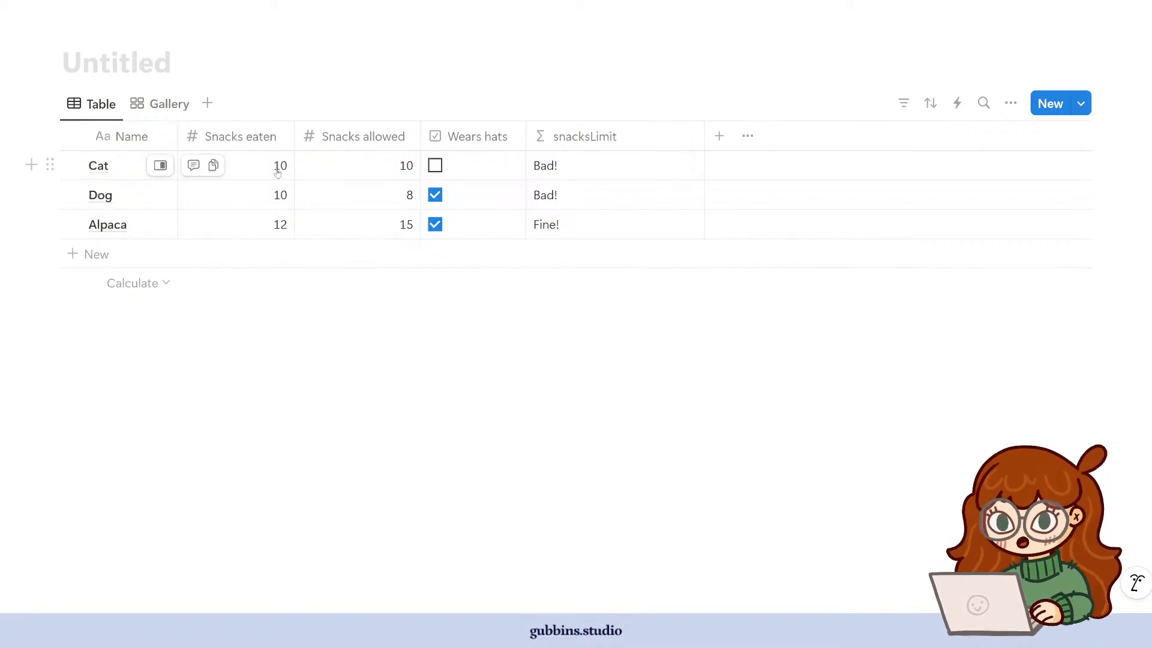
- Add a new formula property to the table and name it snacksRemaining
left_click(719, 137)
scroll(900, 390, "down", 3)
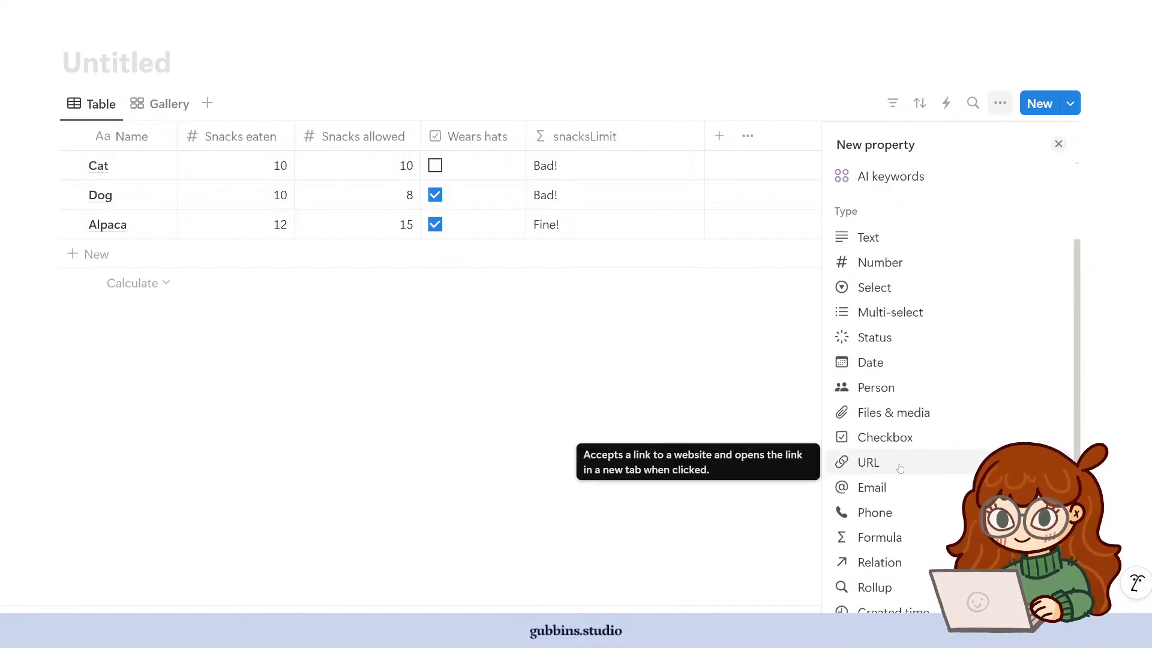
left_click(880, 537)
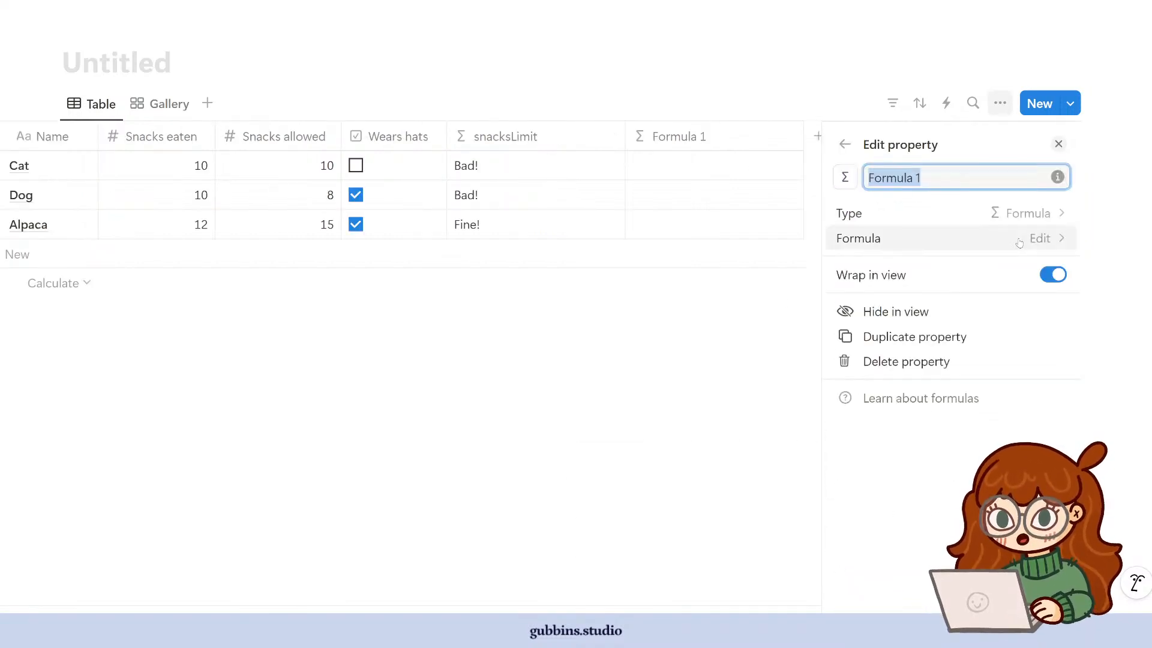
type("snacks")
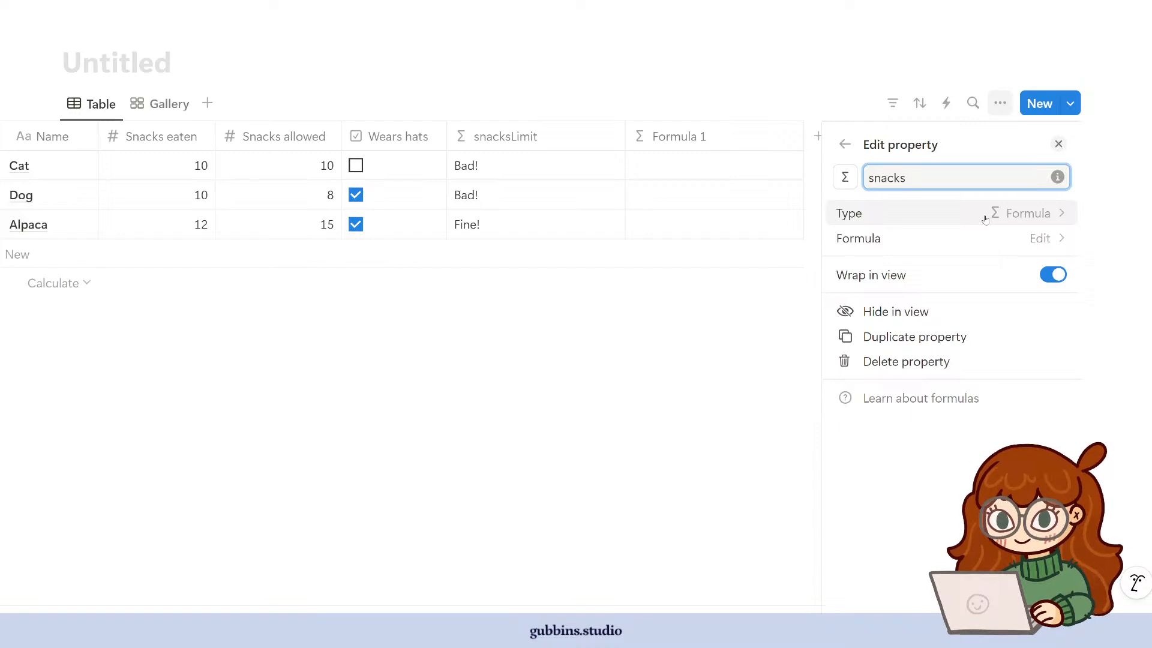
type("Rem,a")
key("BackSpace")
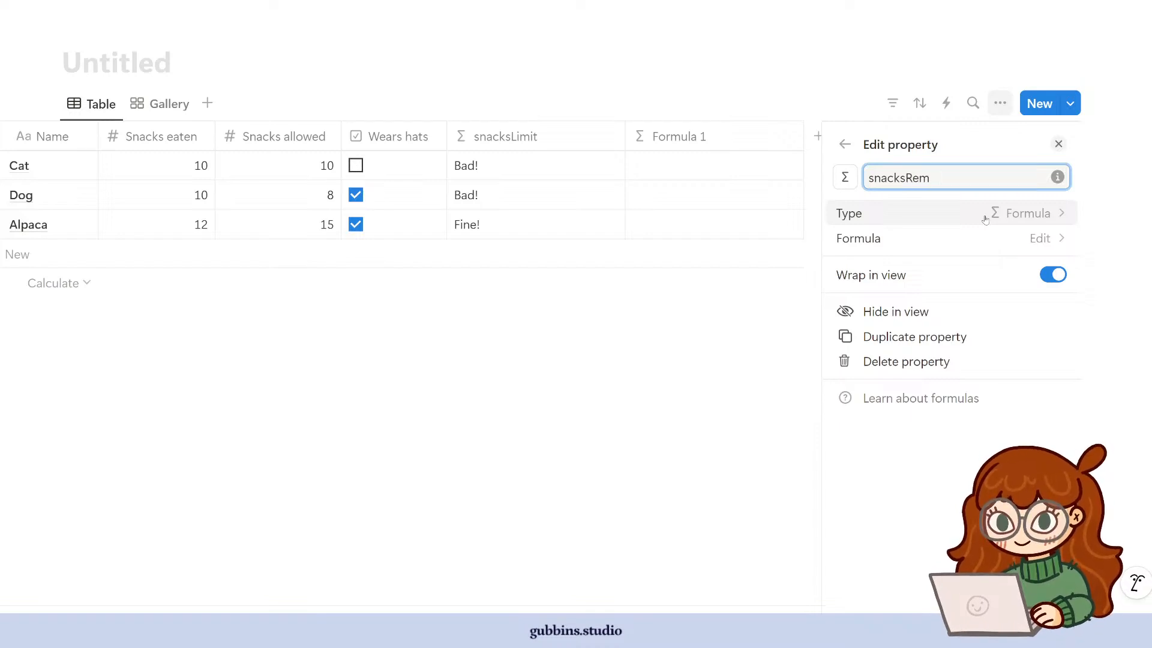
type("aining")
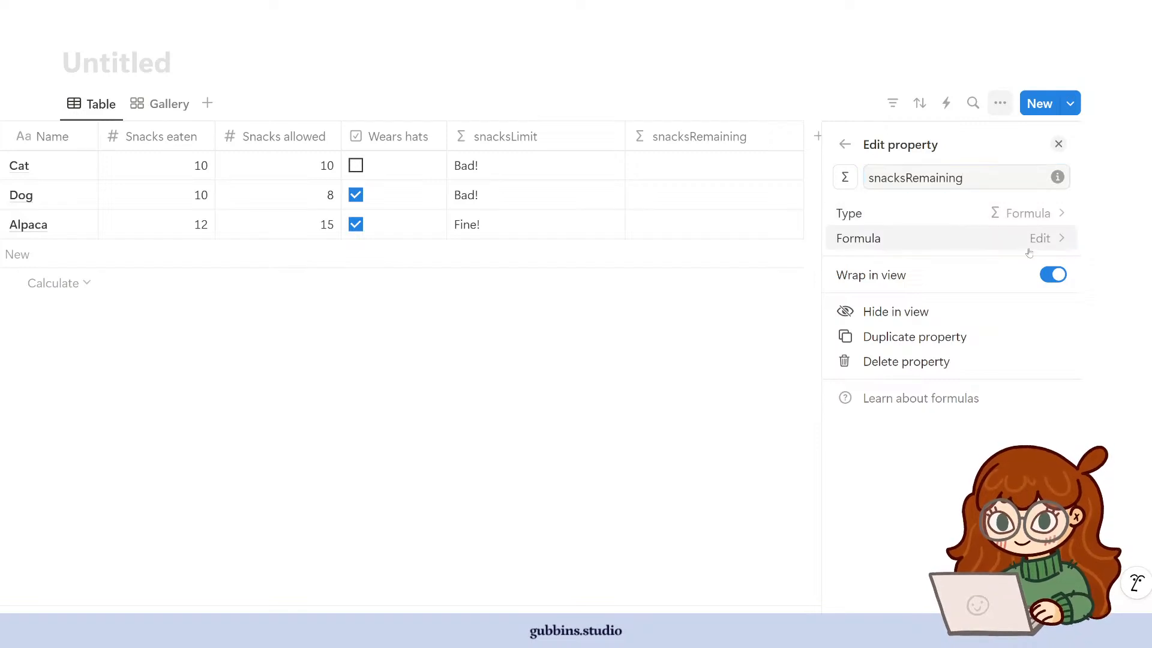
- Set the snacksRemaining formula to Snacks allowed minus Snacks eaten and save it
left_click(1044, 238)
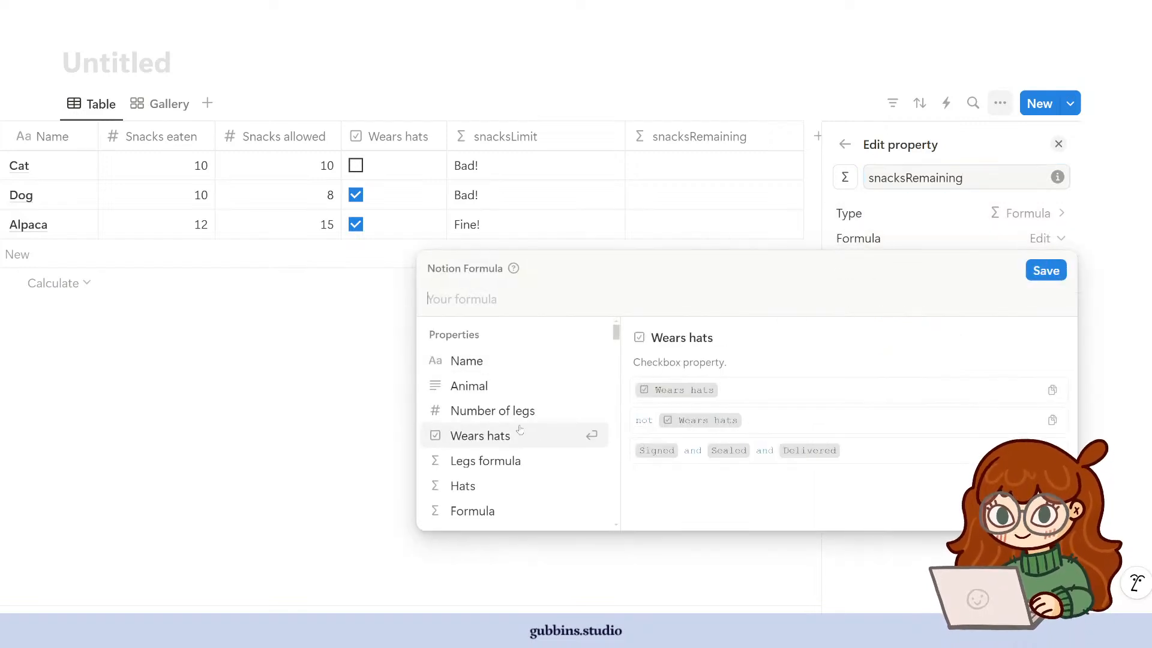
scroll(540, 448, "down", 3)
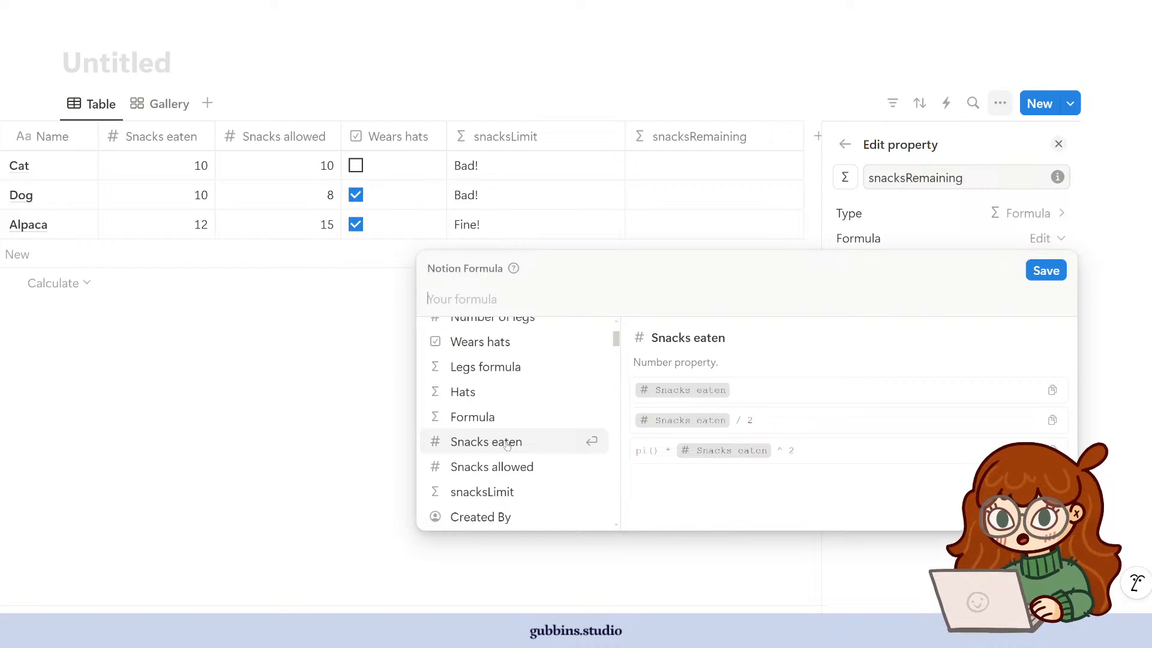
left_click(502, 473)
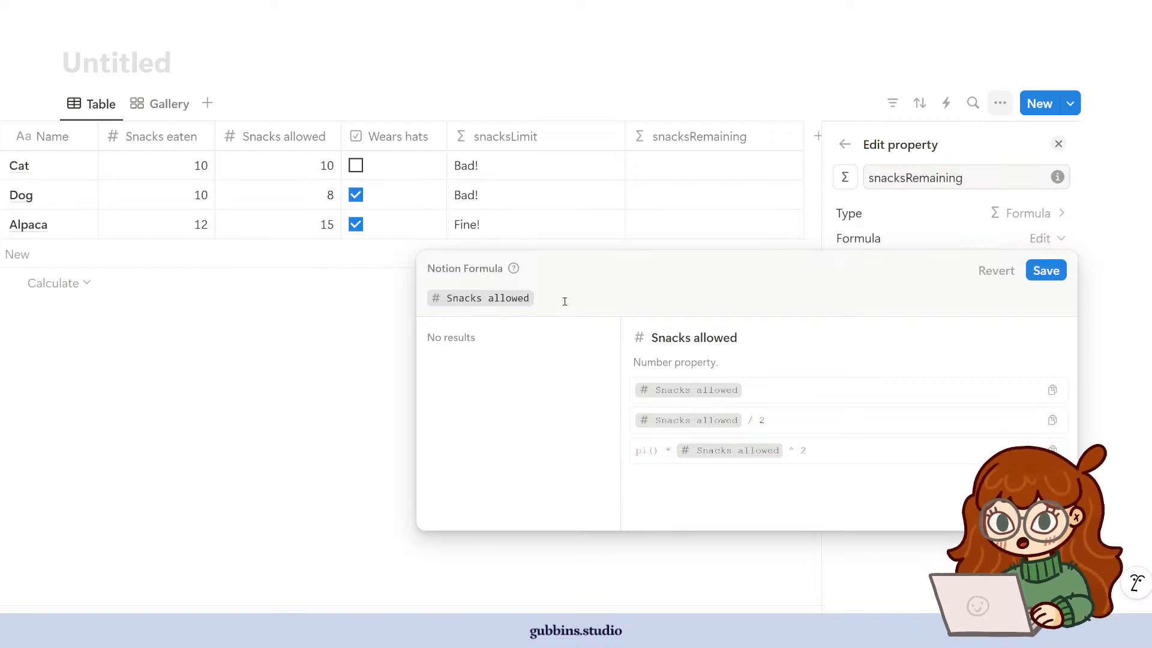
type("-")
scroll(530, 491, "down", 2)
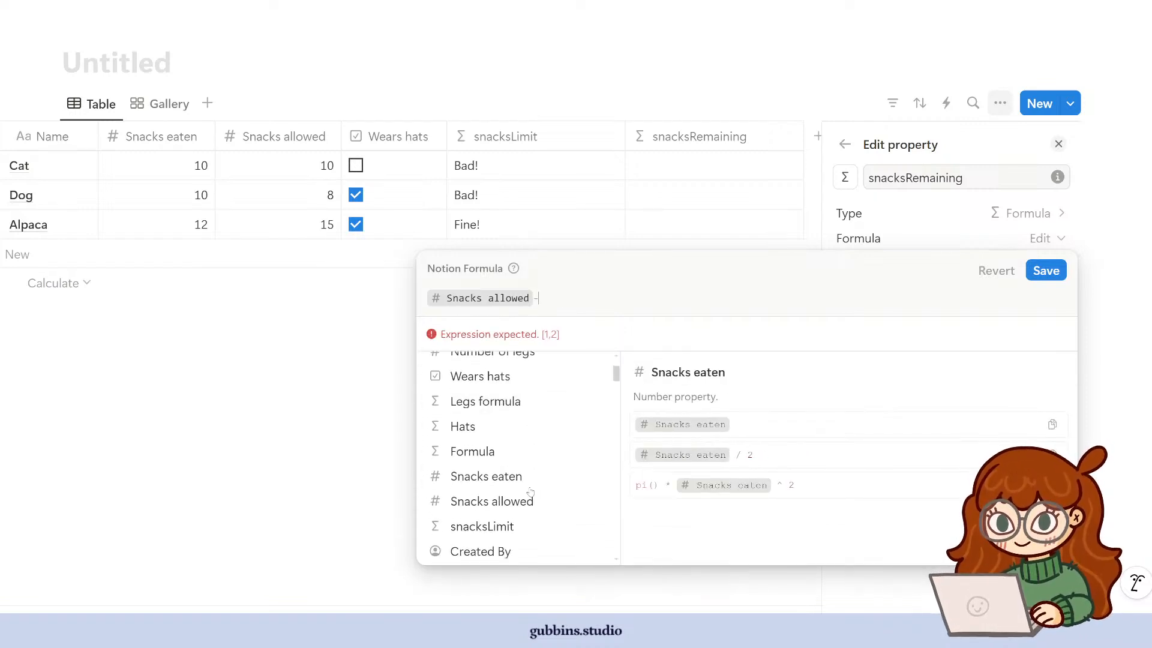
left_click(528, 478)
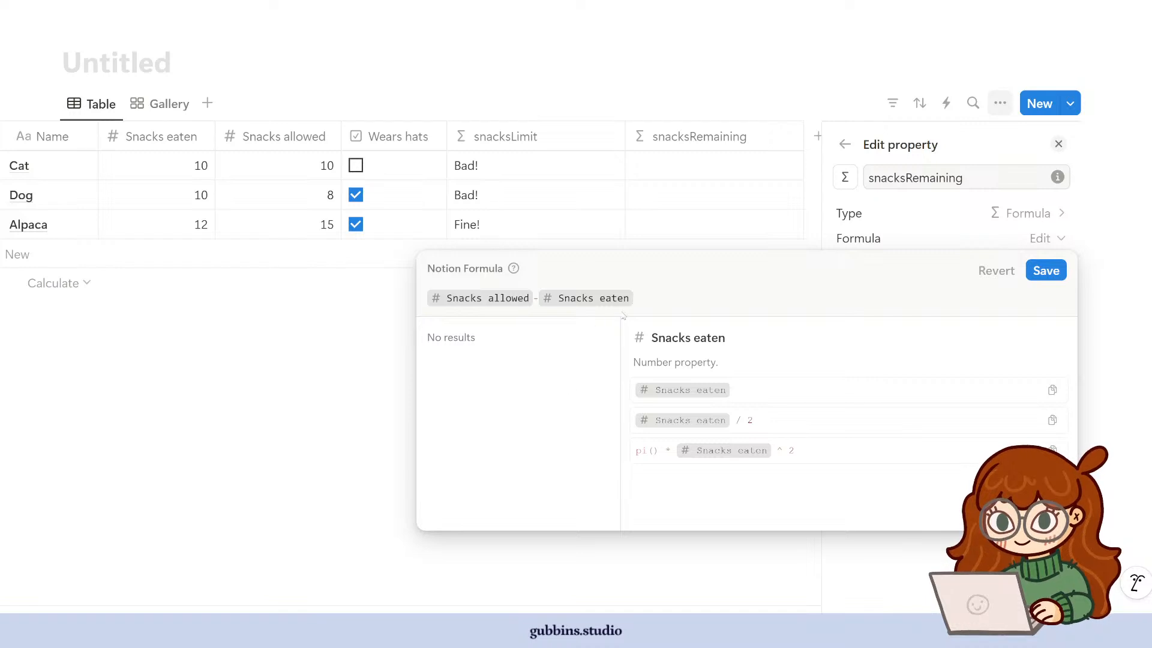
left_click(1044, 270)
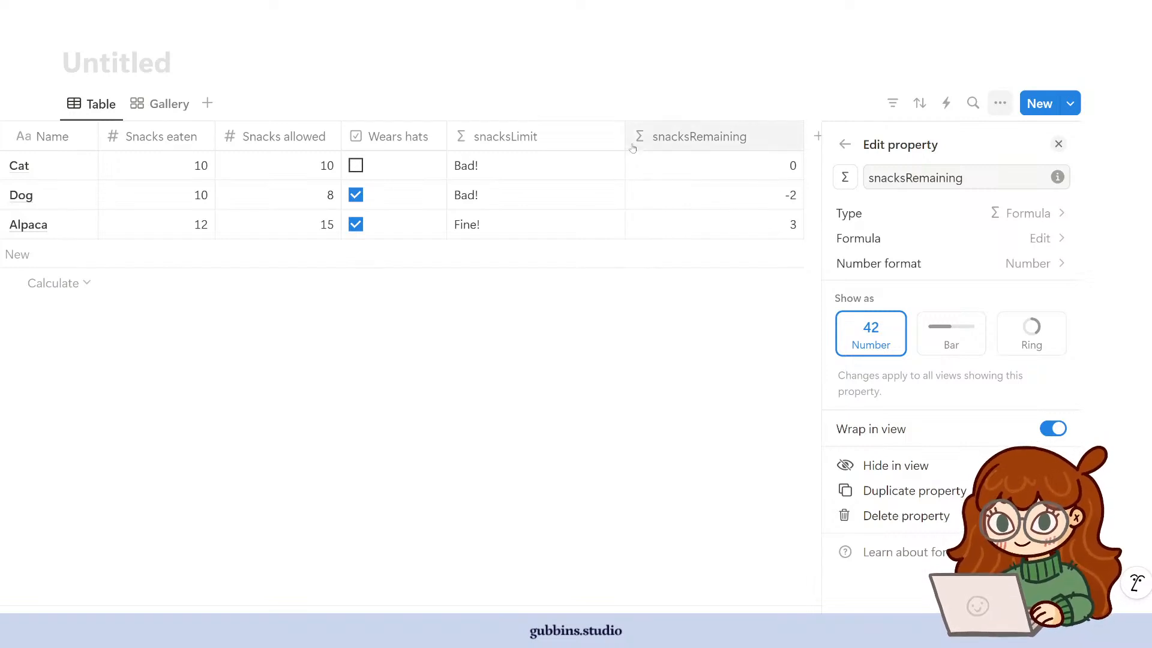
- Narrow the snacksLimit and snacksRemaining columns to fit their headings and close the property settings
left_click_drag(625, 142, 562, 141)
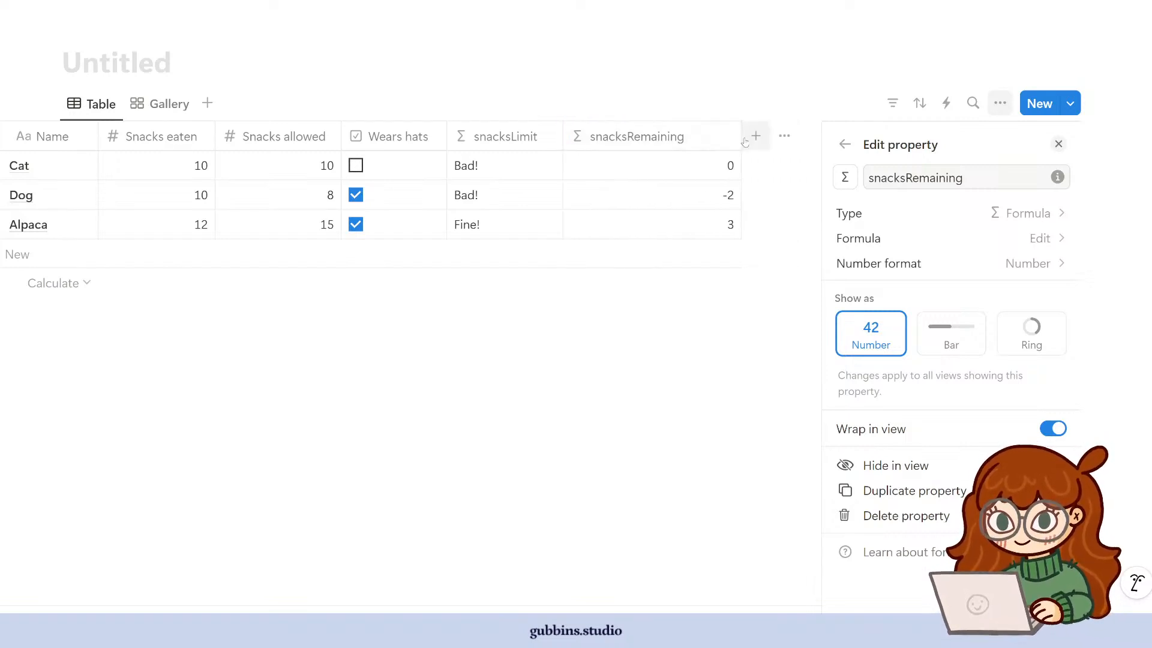
left_click_drag(743, 139, 695, 139)
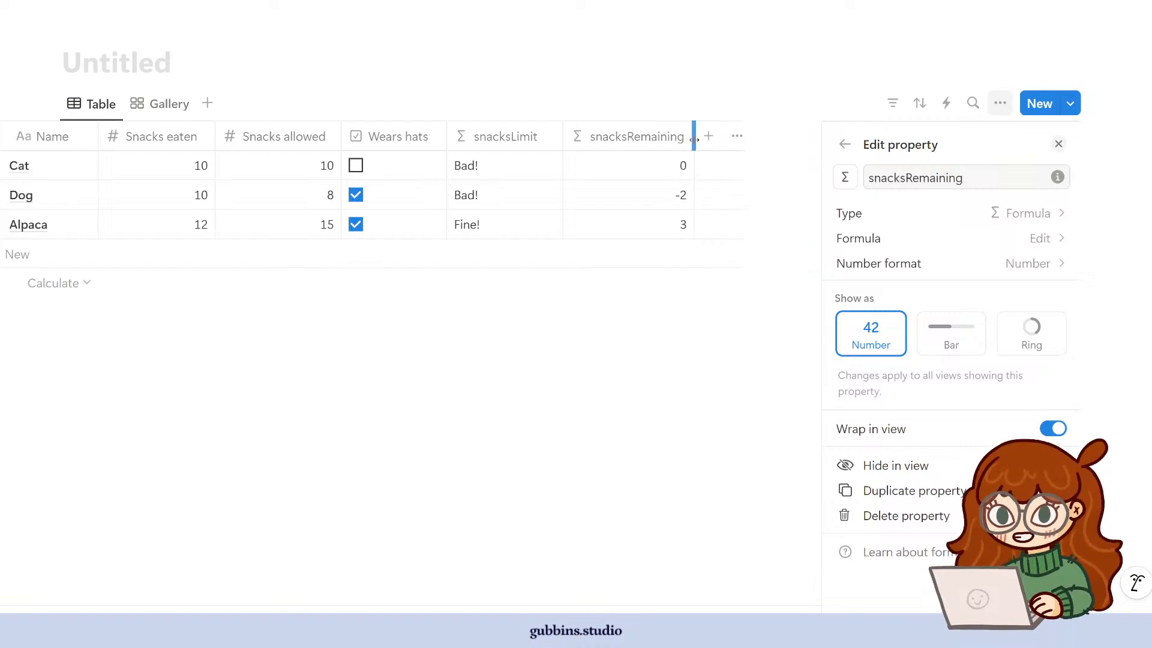
left_click(756, 422)
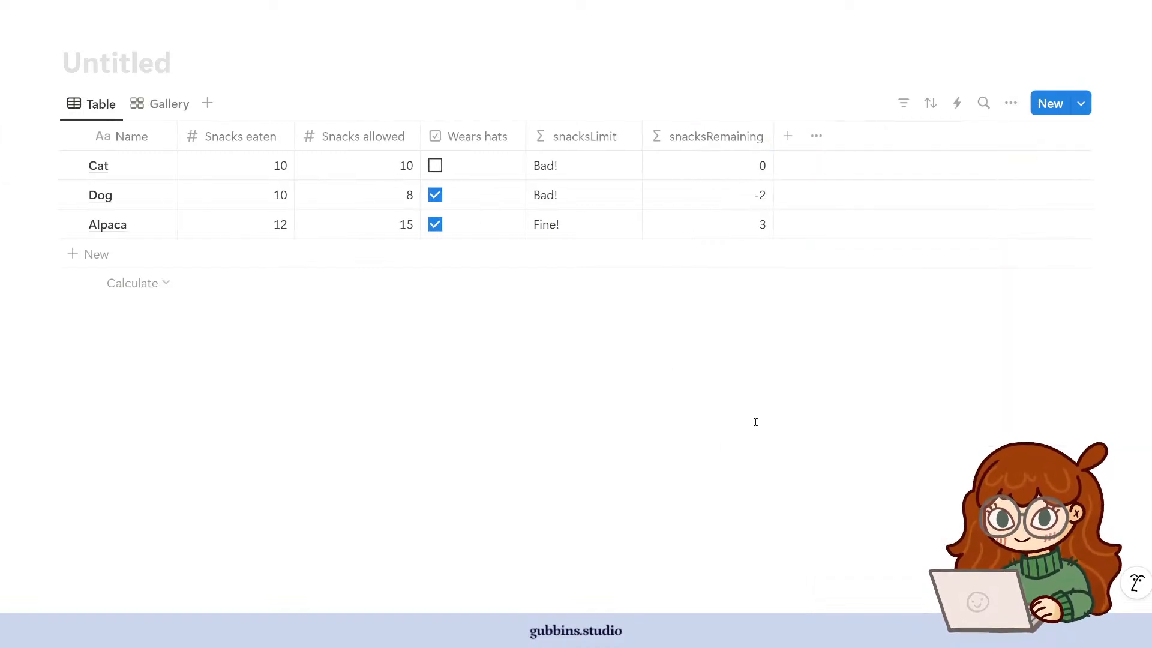
- Look at the animal cards in the Gallery view, and return to the Table view
left_click(174, 105)
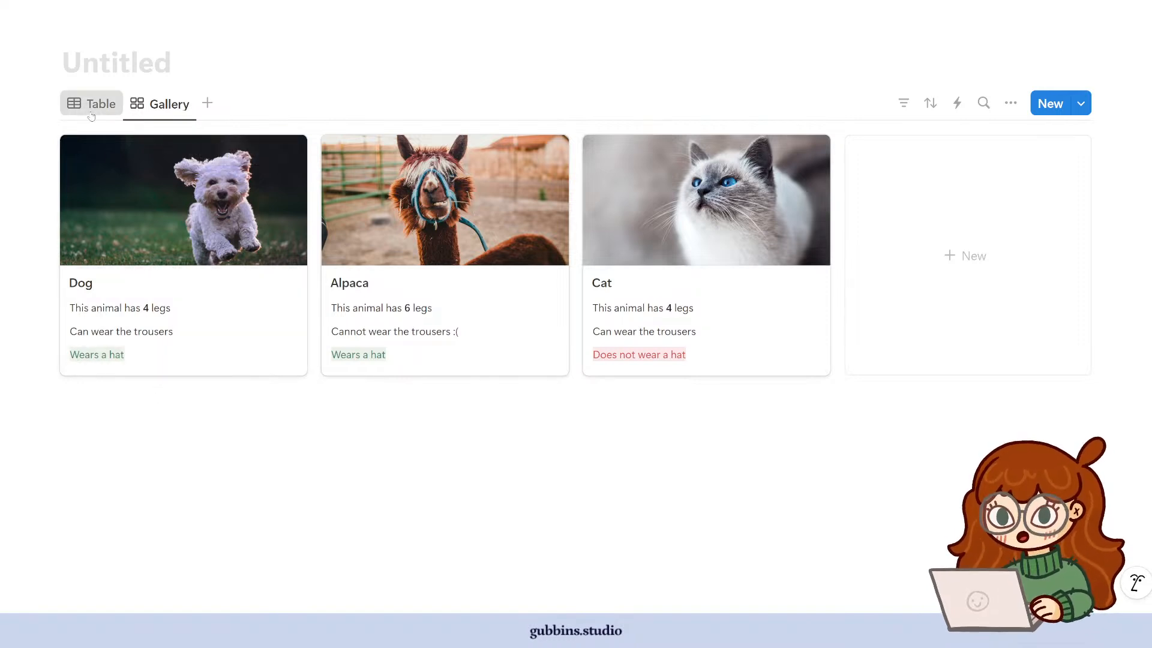
left_click(109, 114)
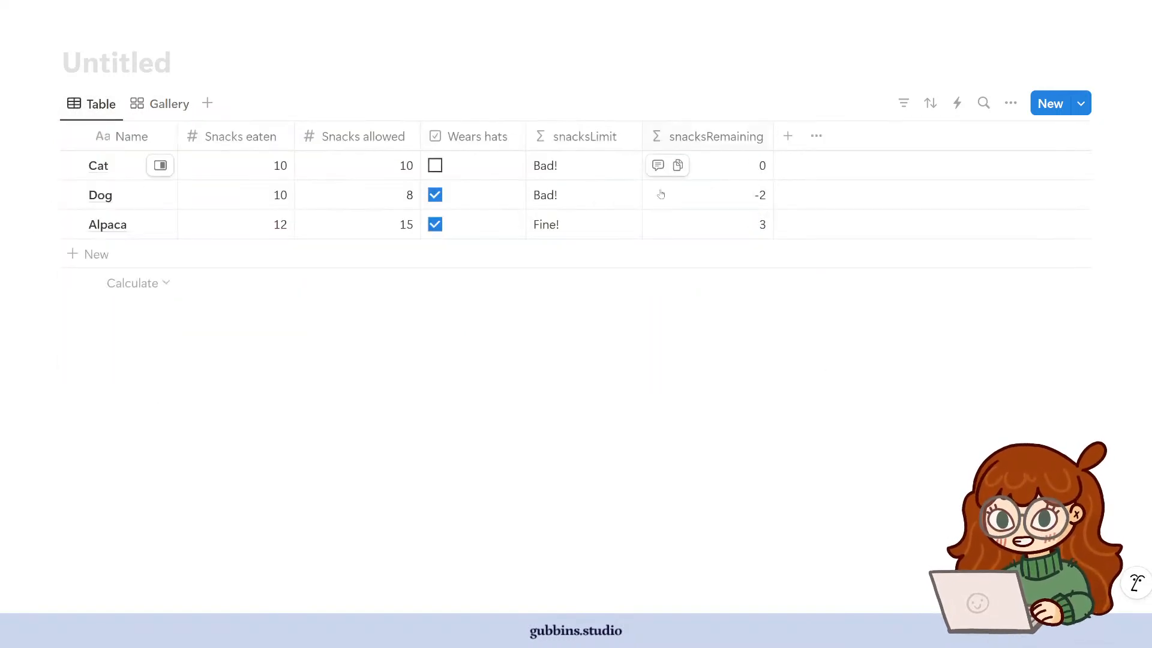
left_click(731, 145)
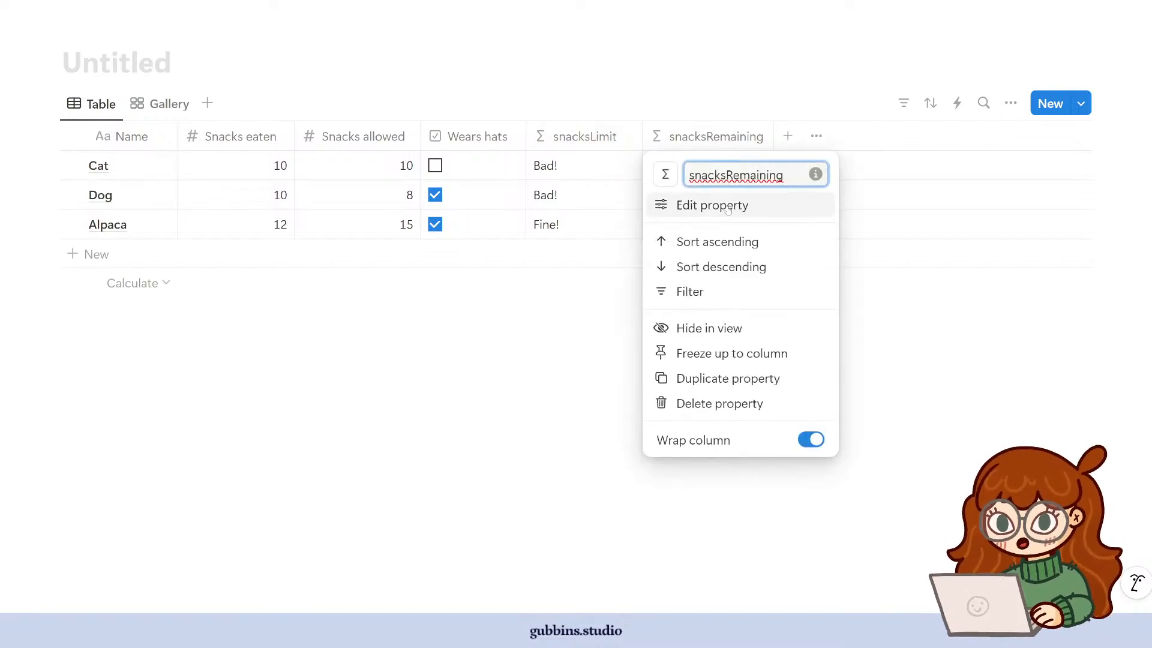
left_click(852, 301)
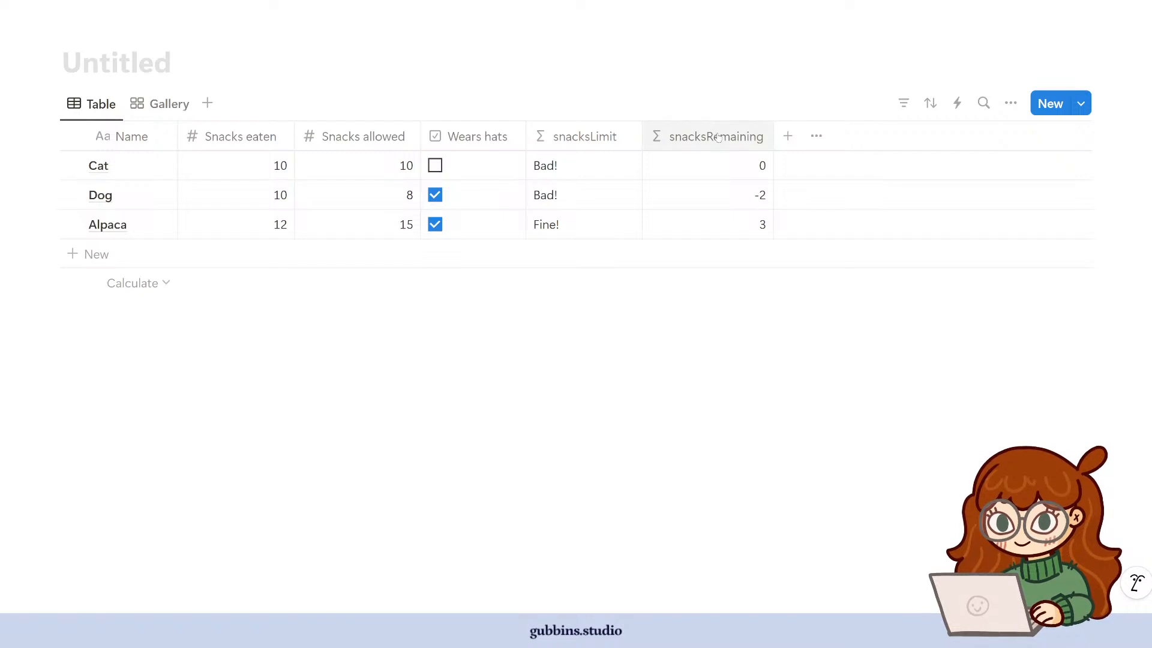
- Edit the snacksRemaining formula, wrapping the snack difference in an if() whose condition checks that it is greater than 0
left_click(709, 139)
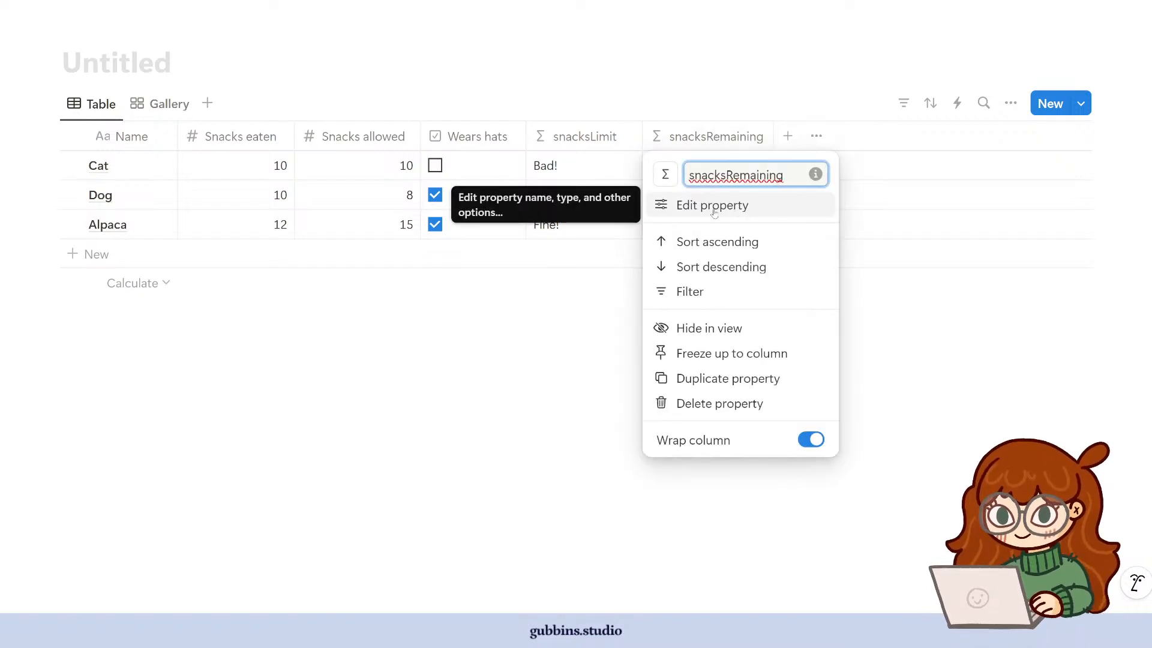
left_click(690, 204)
left_click(1043, 238)
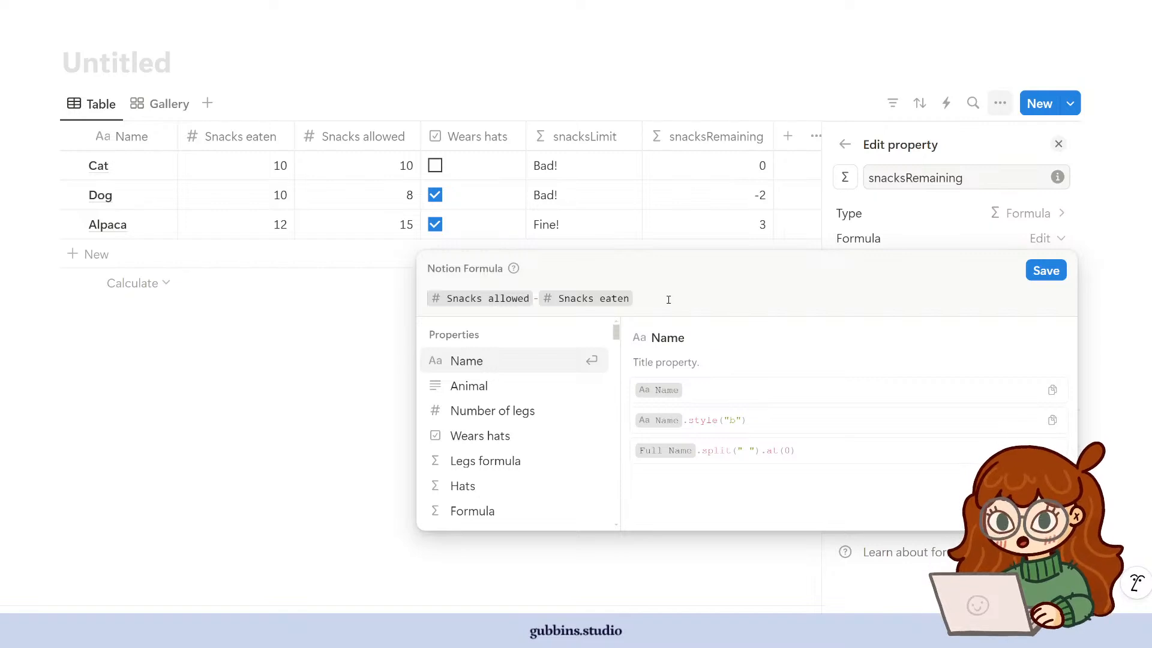
type("if(")
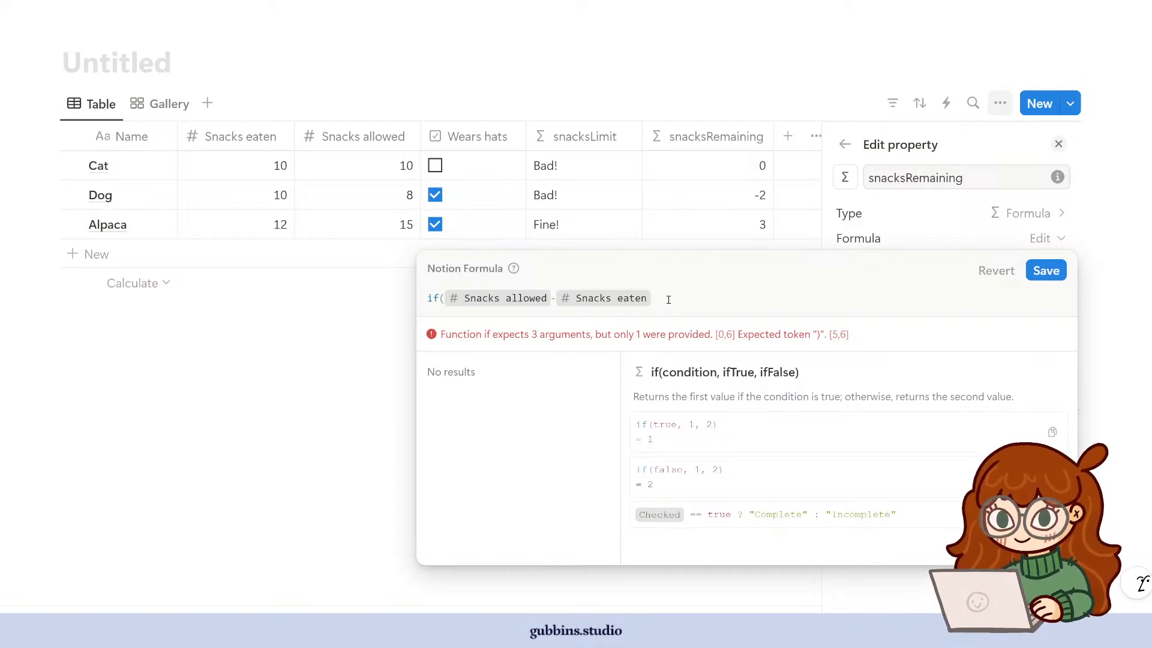
type(">")
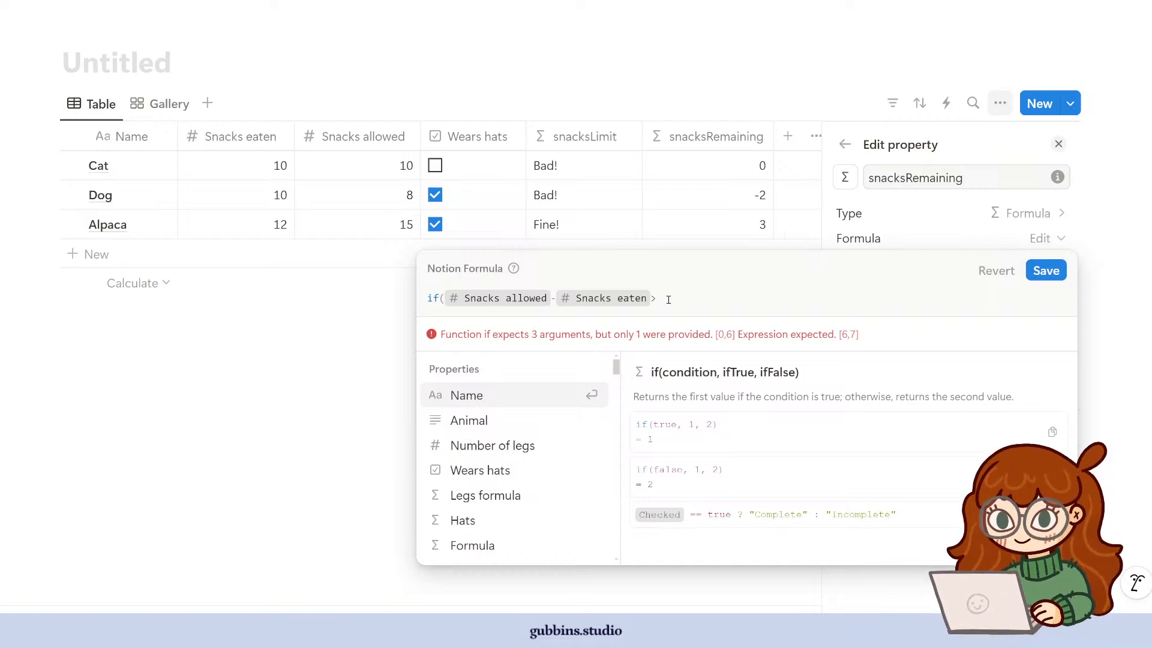
type("0)")
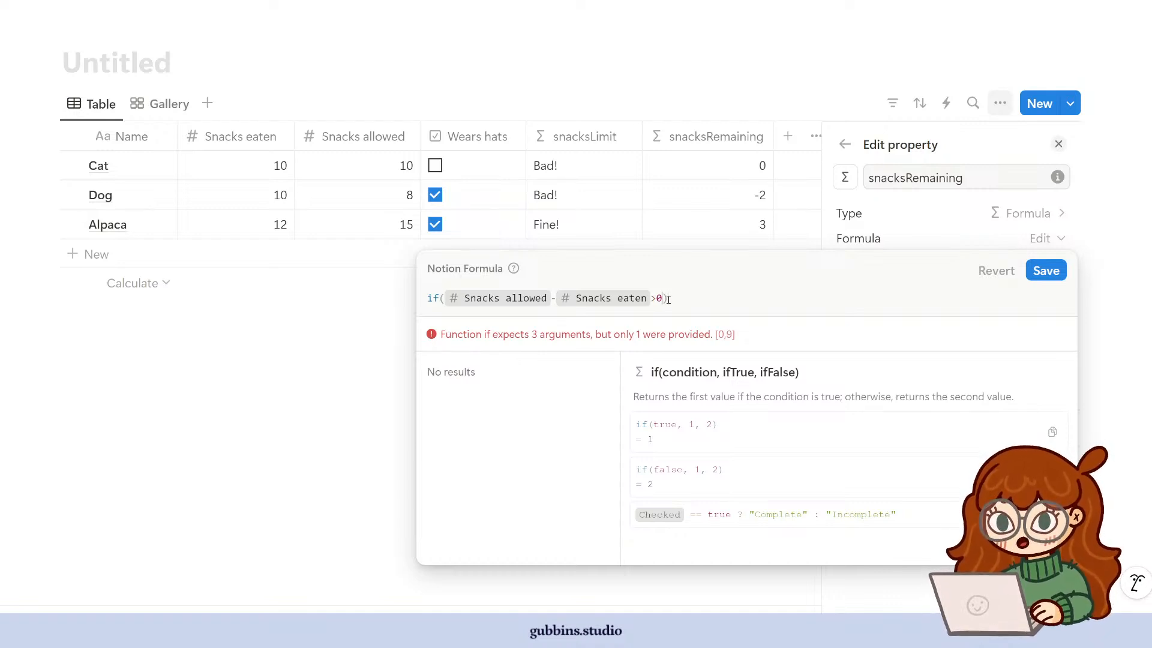
key("Left")
type(",")
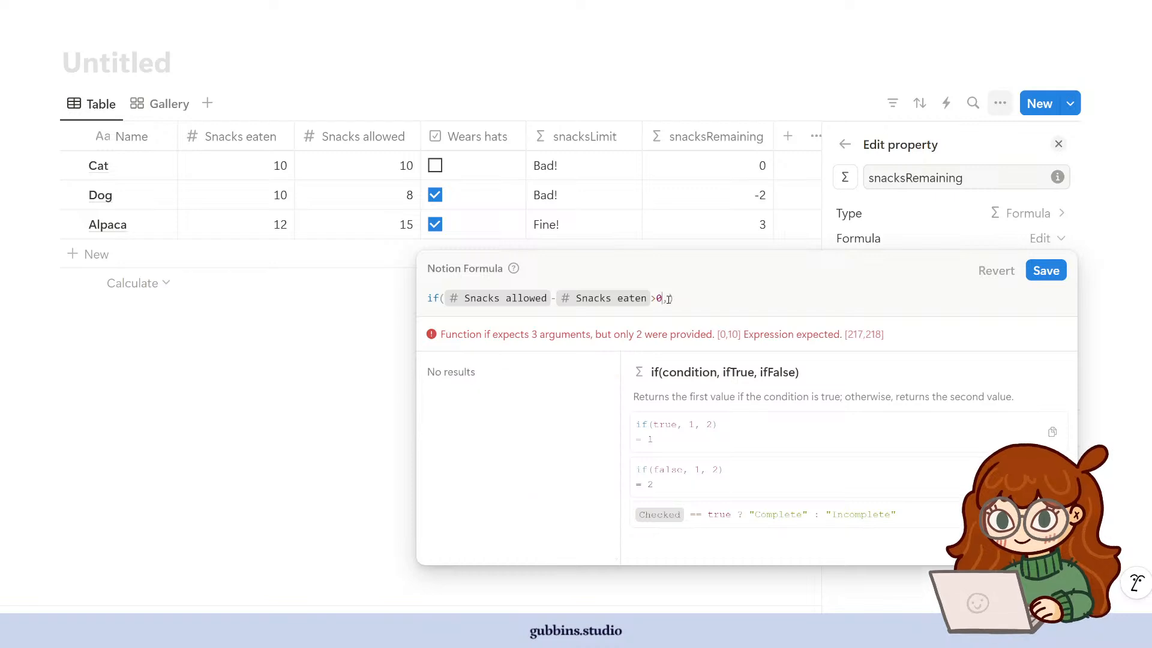
- Add "Has snacks left" as the if() function's result for a true condition
type("\"")
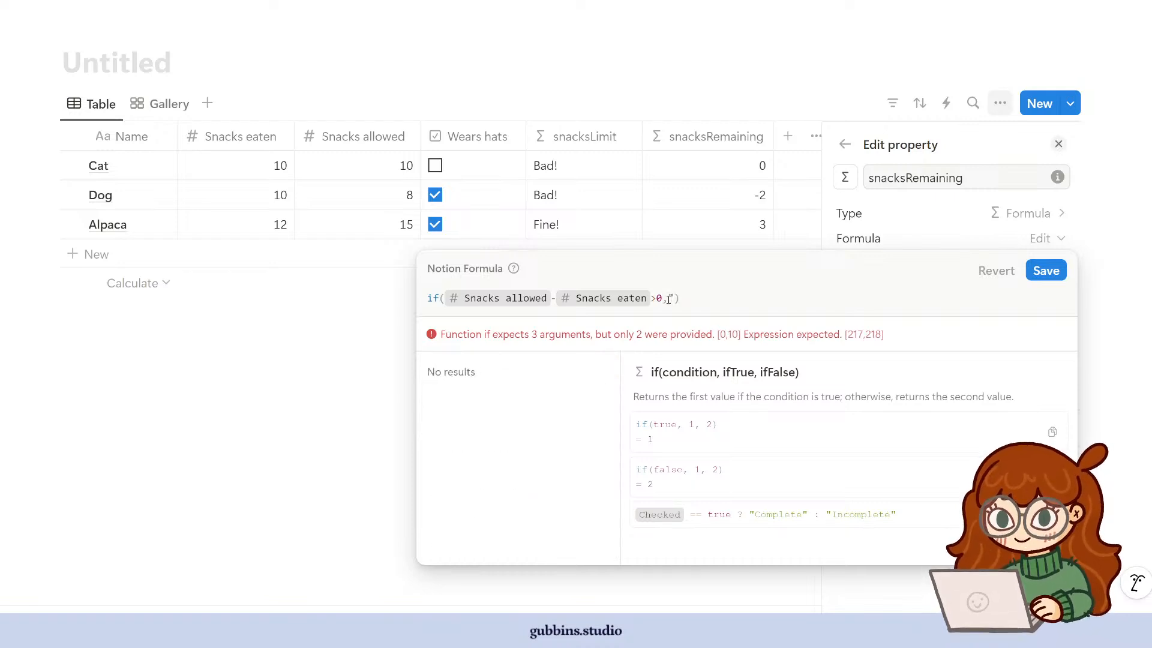
type("\"")
key("Left")
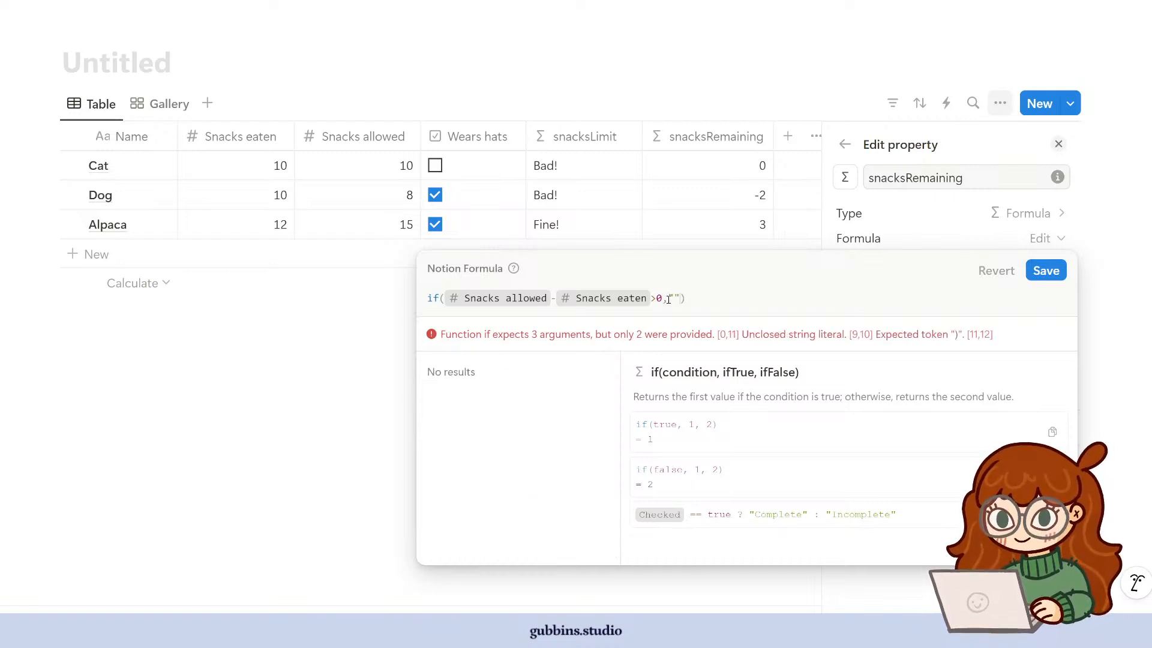
type("Has sn")
type("acks left")
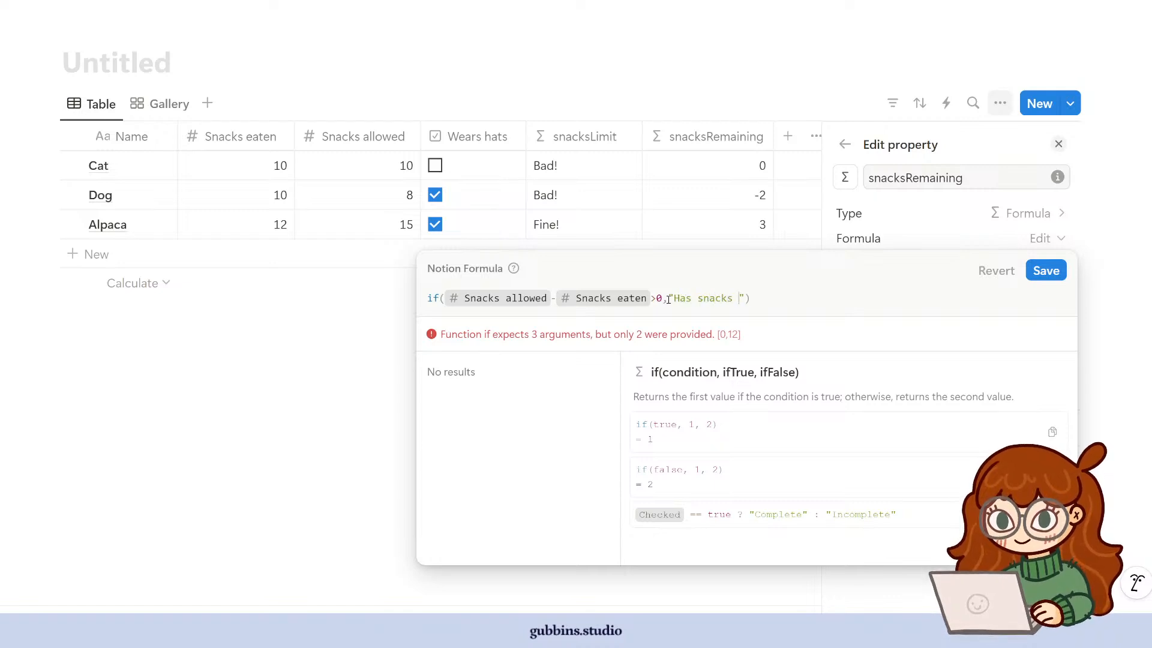
key("Right")
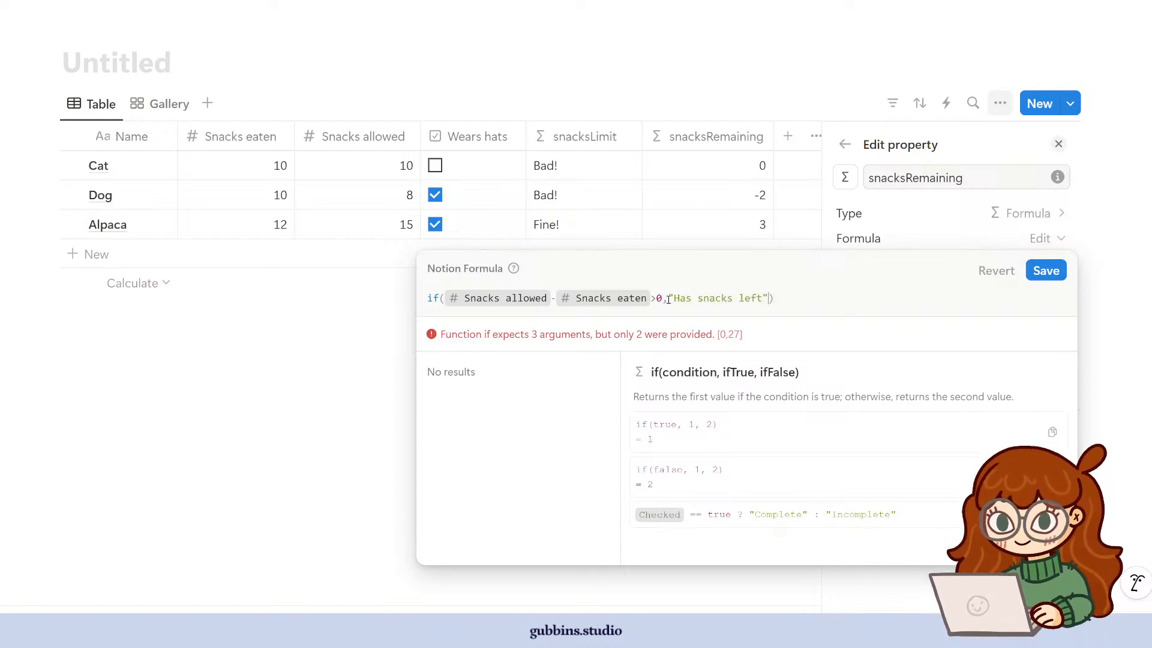
- Add "Does not have snacks left" as the if() function's false result and save the formula
type(",\"Has snacks left\",\"")
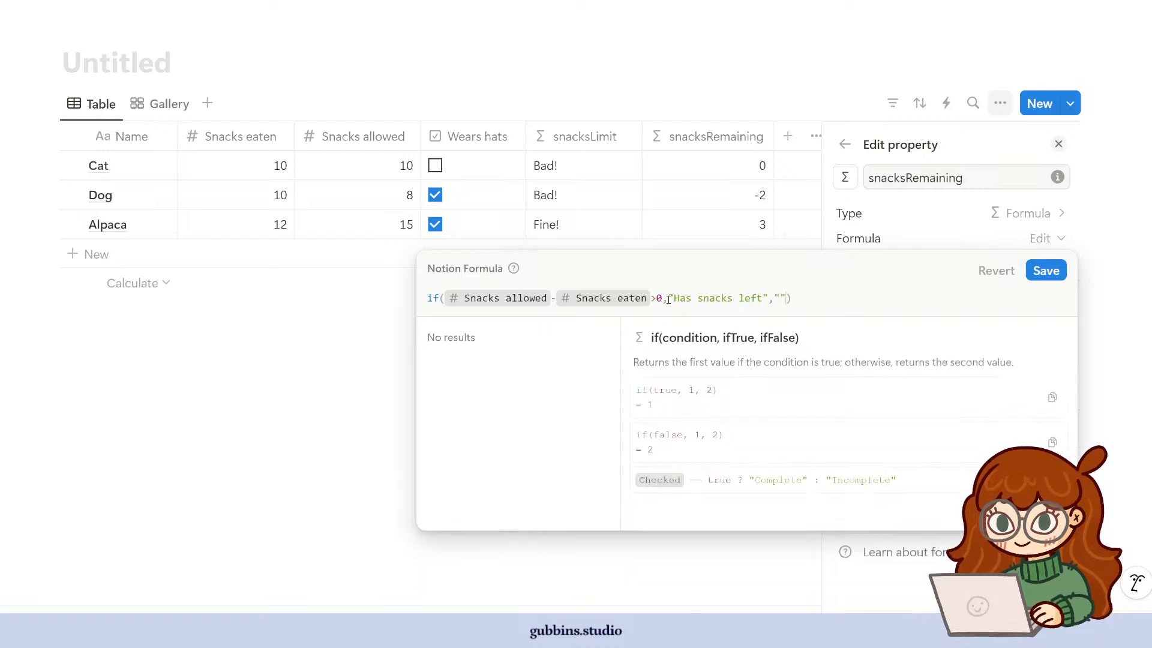
type("Does not have sn")
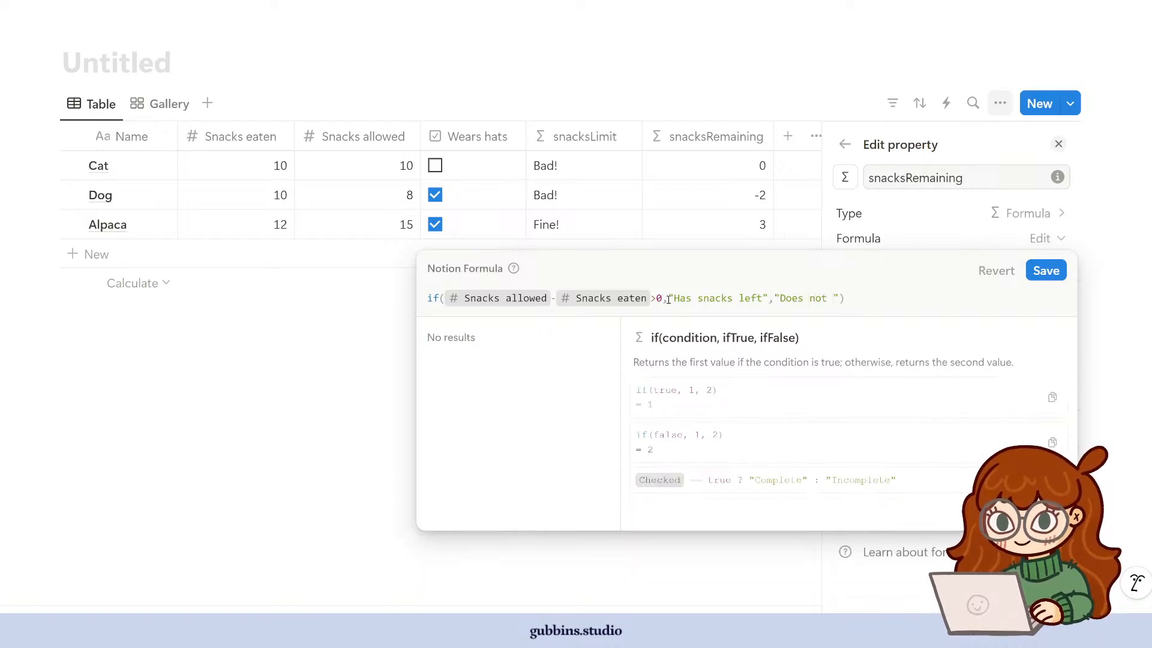
type("acks left")
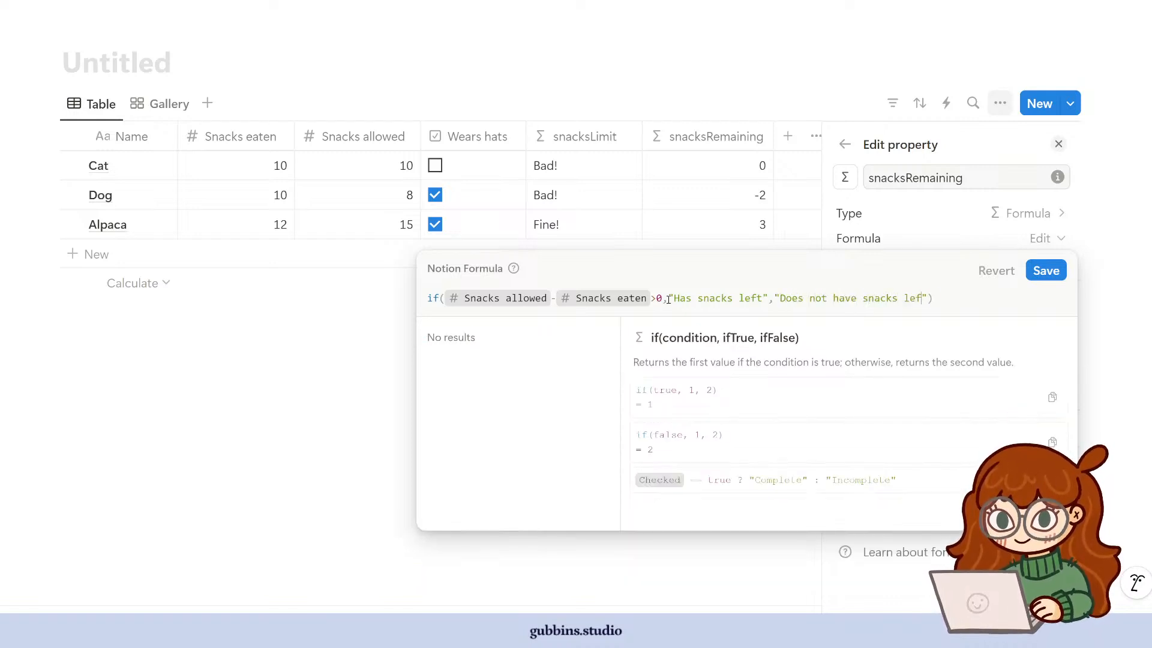
left_click(1045, 271)
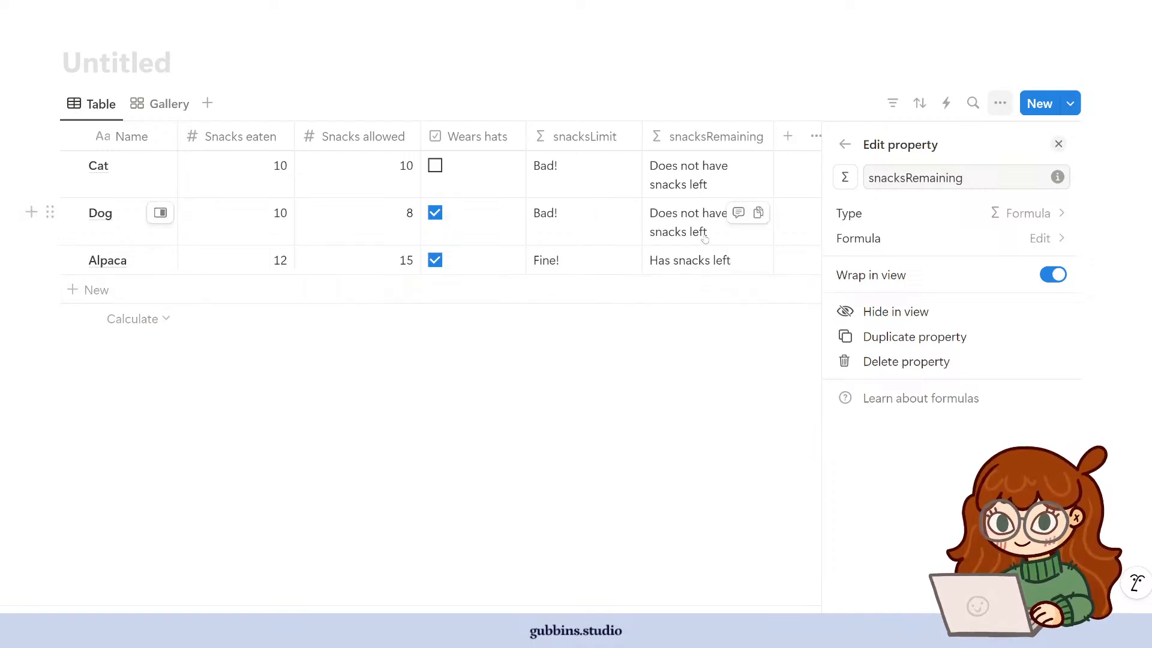
- Reopen the snacksRemaining formula and split its true text into "Has " and " snacks left", joined by a plus sign
left_click(719, 142)
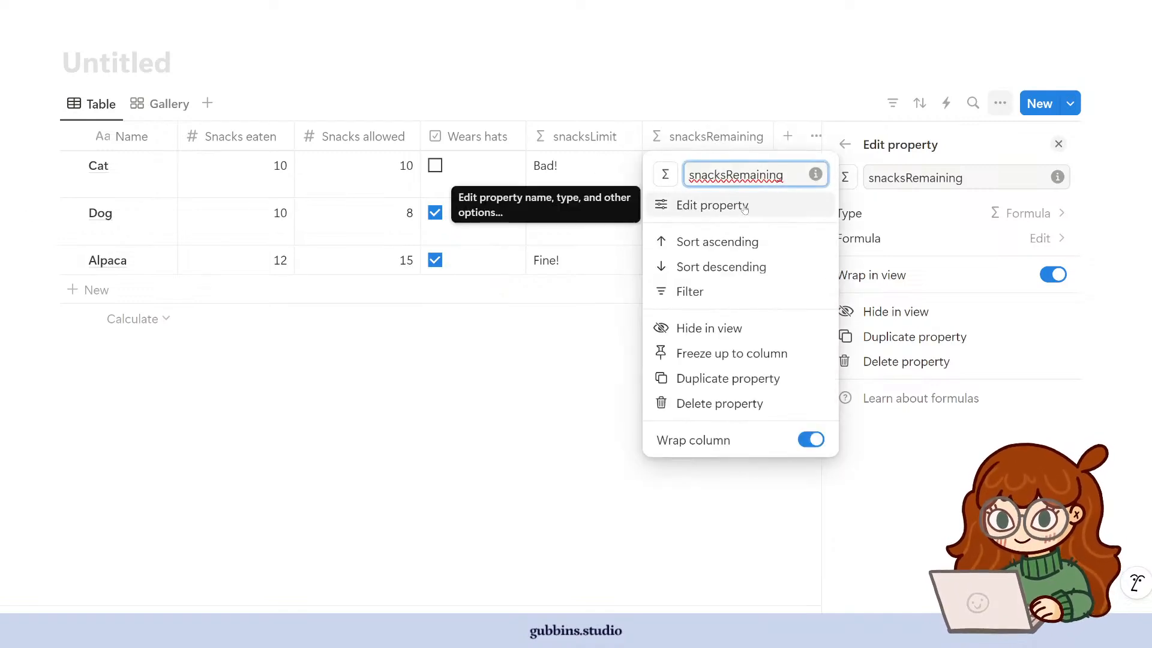
left_click(695, 204)
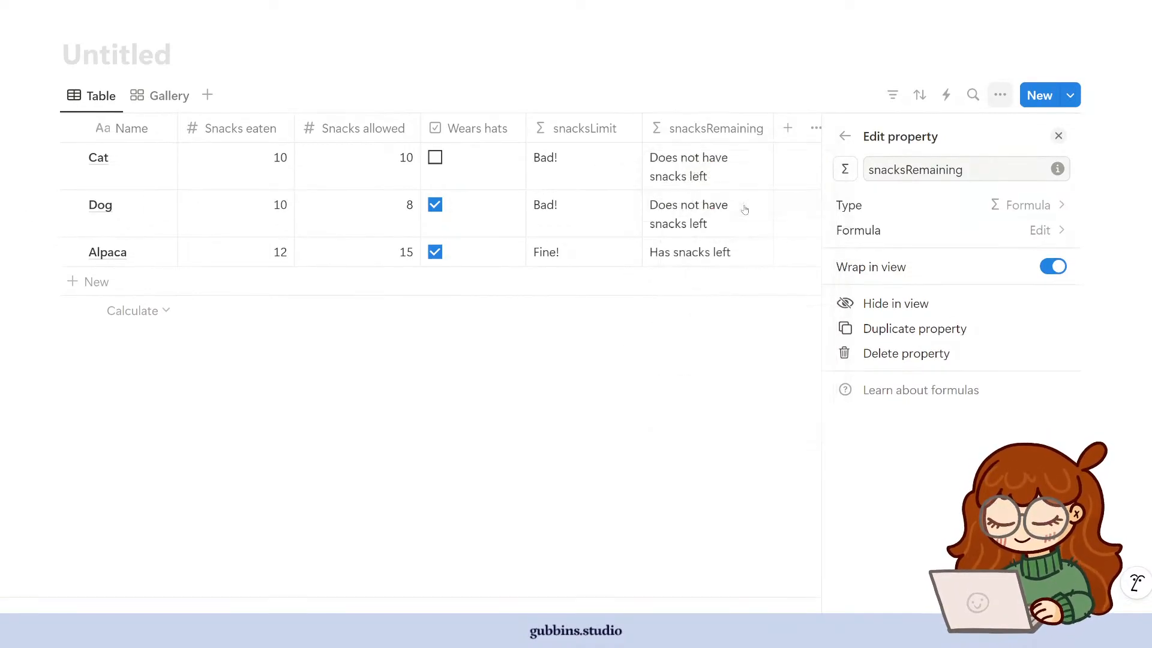
left_click(1036, 234)
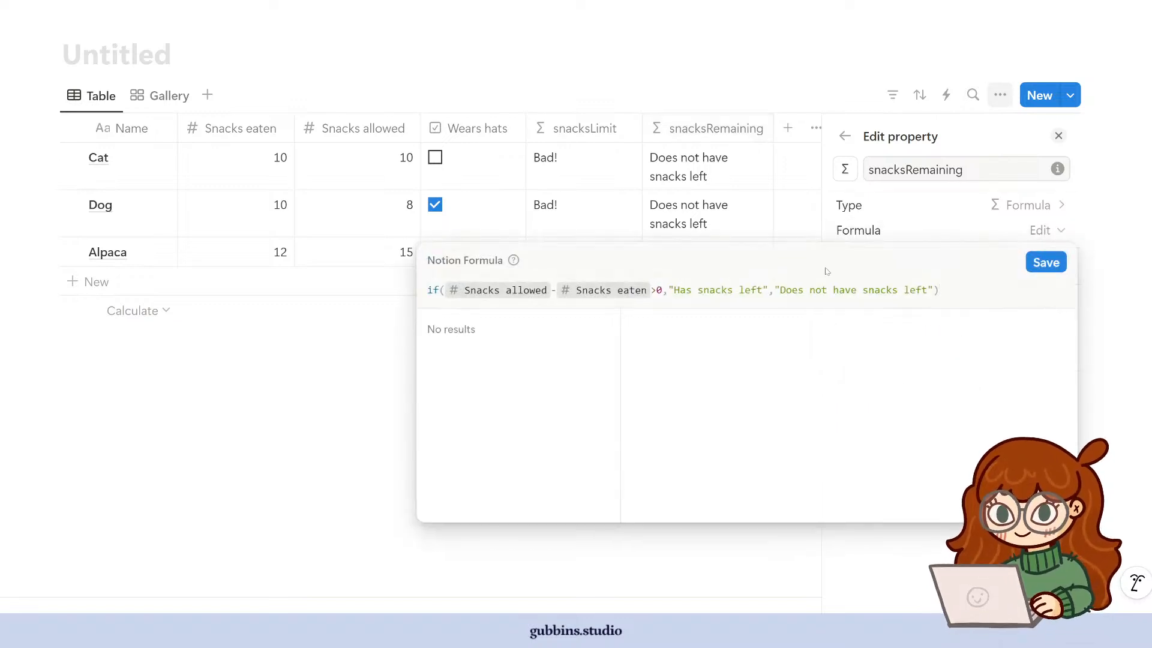
left_click(699, 290)
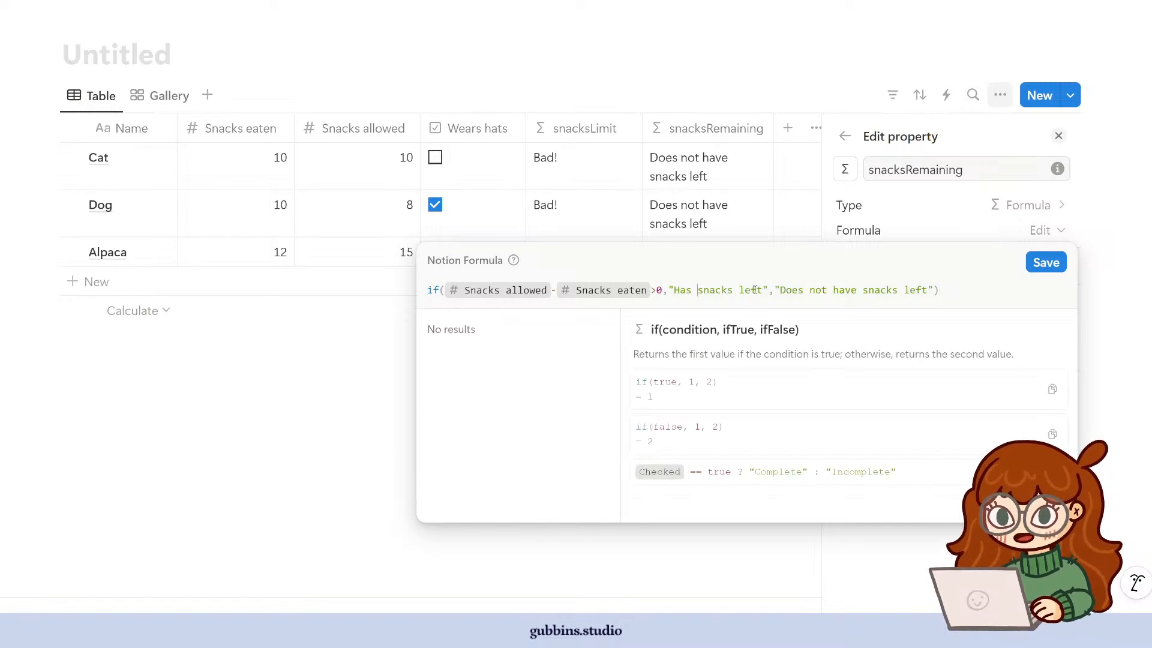
type("\"\" ")
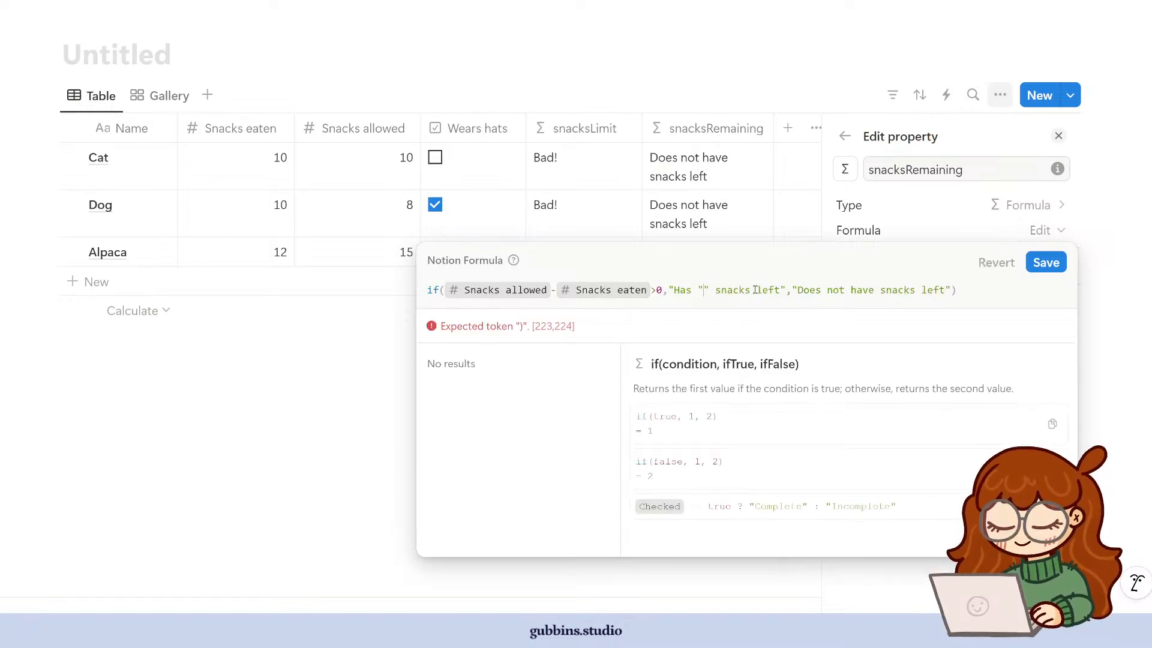
type(" +")
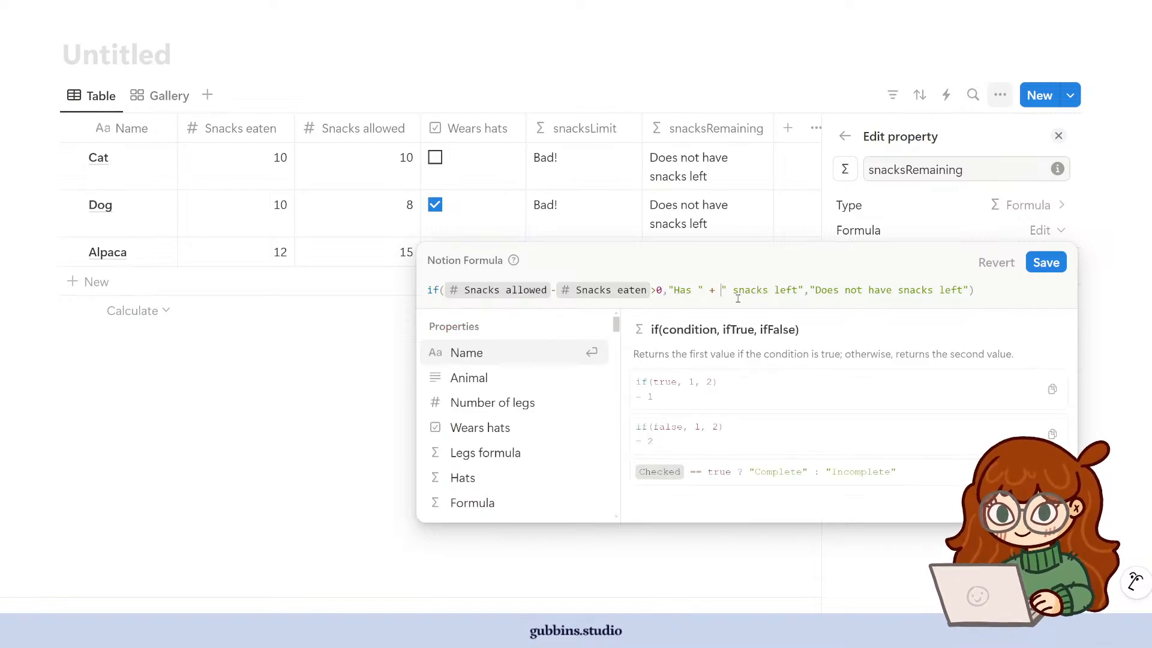
- Insert Snacks allowed minus Snacks eaten between "Has " and " snacks left", joining it to the following text with a plus sign
scroll(504, 423, "down", 3)
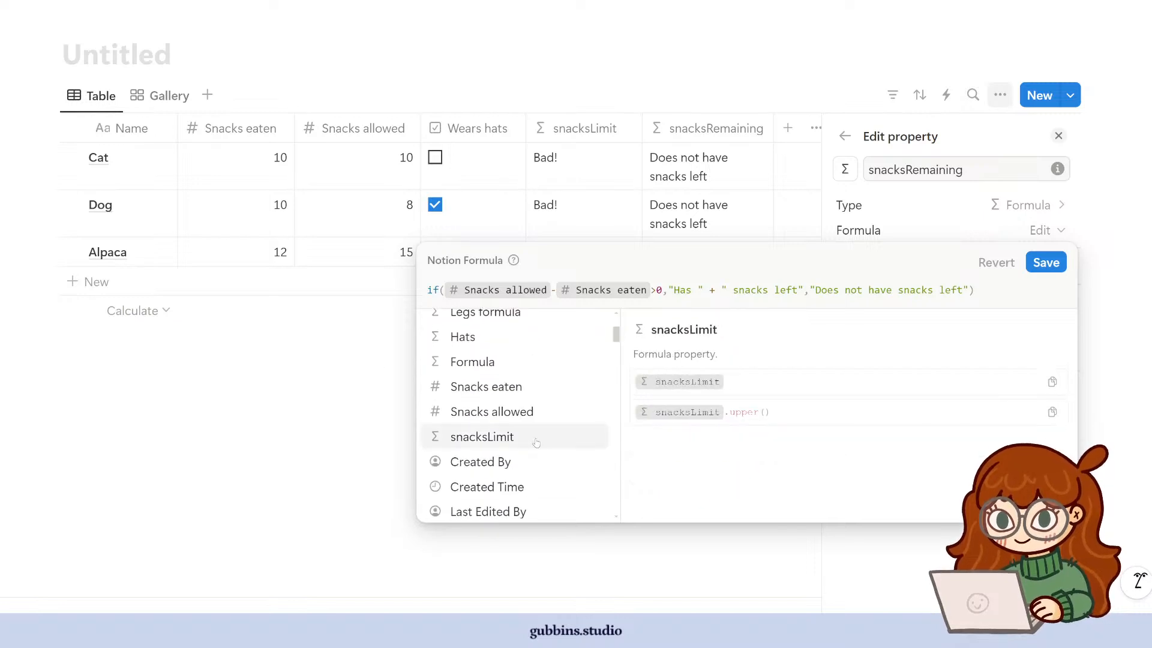
left_click(512, 412)
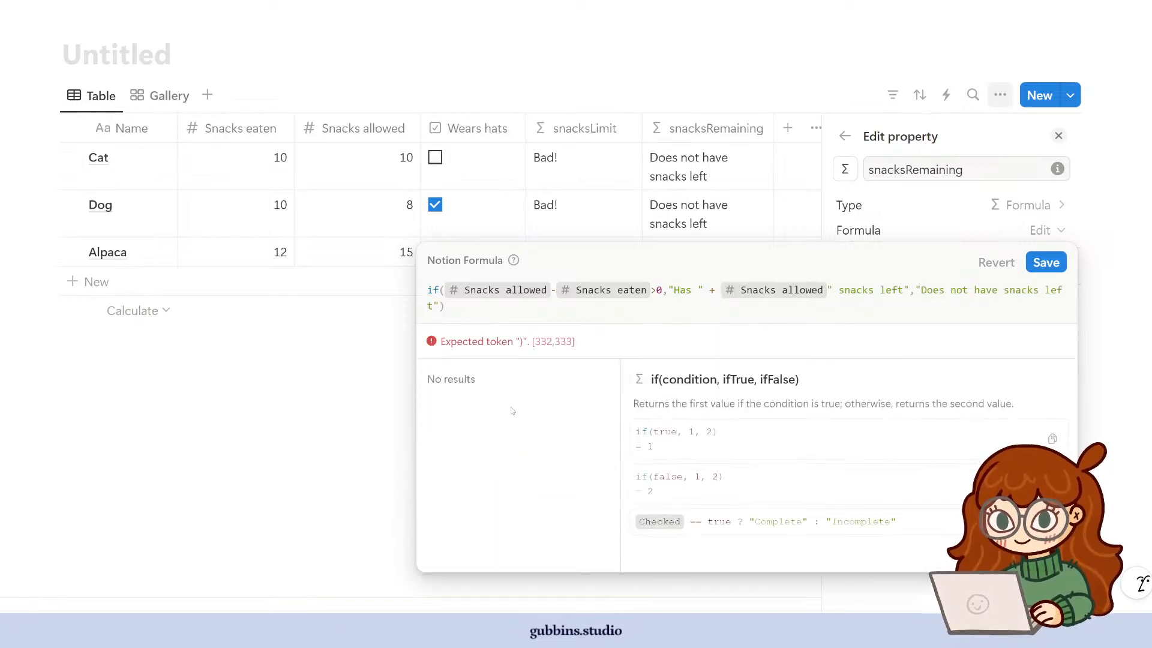
type("-")
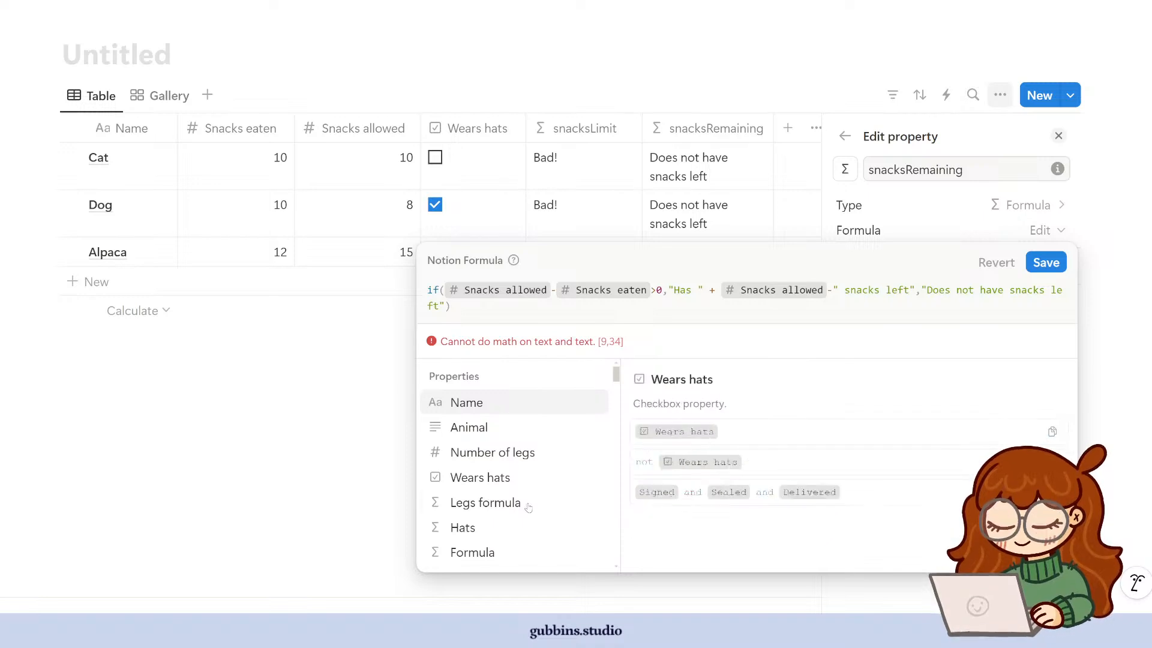
scroll(528, 516, "down", 3)
left_click(591, 389)
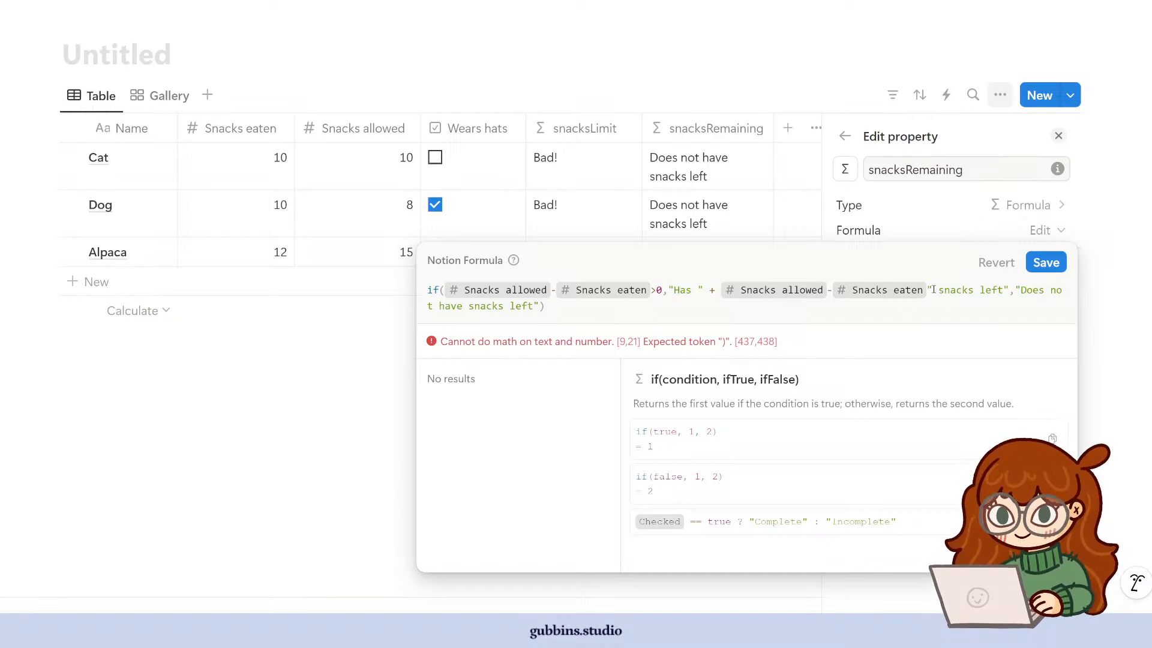
left_click(932, 291)
type("+")
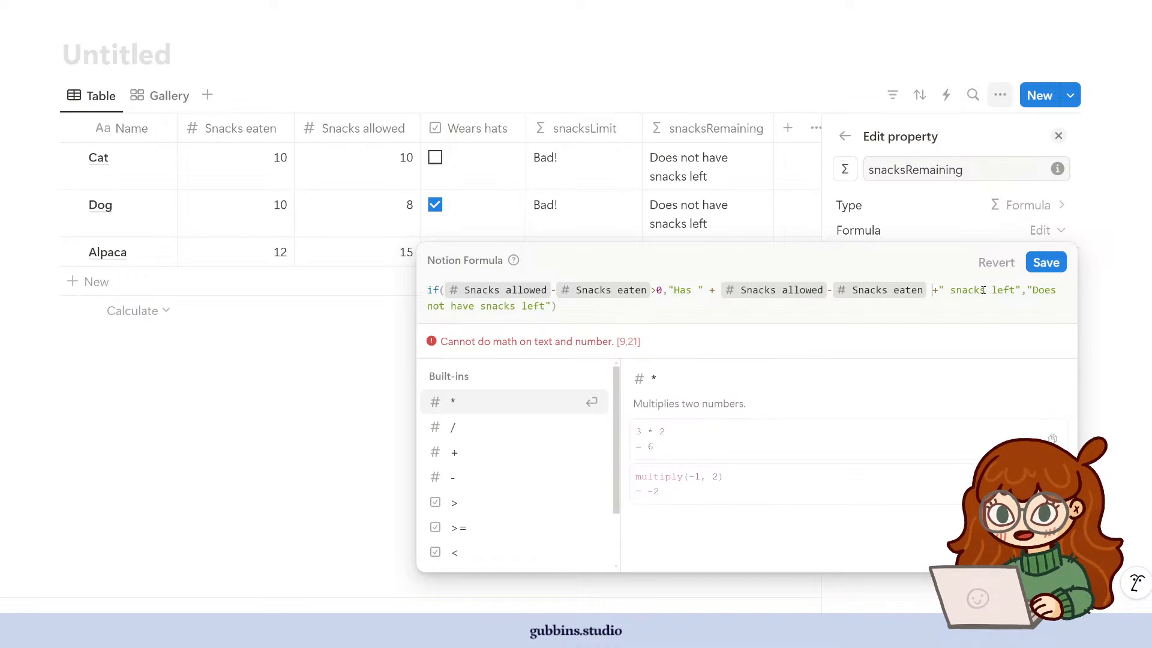
key("Right")
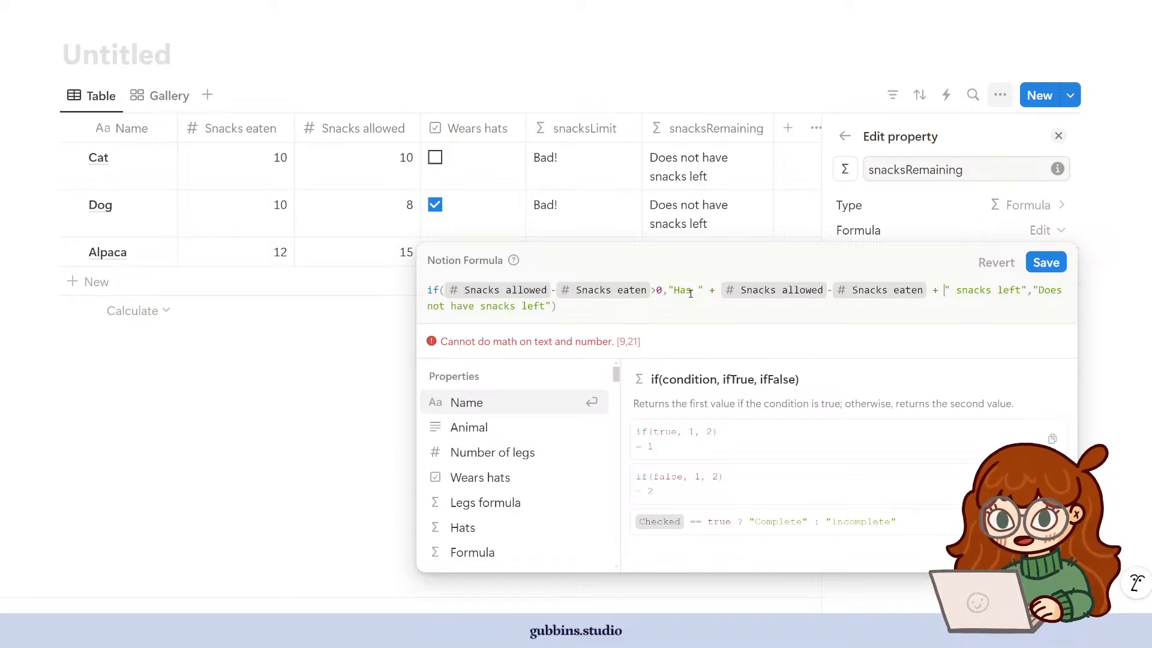
- Look up the format() function, wrap the Snacks allowed minus Snacks eaten calculation inside the true text in it, and save the formula
scroll(511, 487, "down", 5)
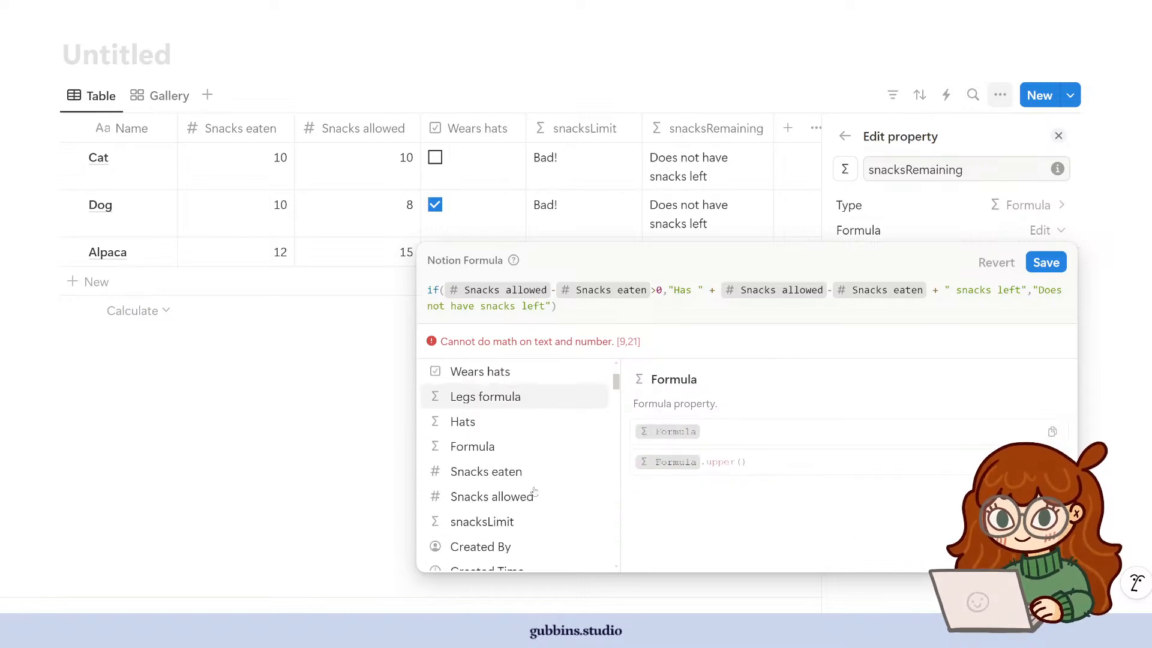
scroll(510, 487, "down", 10)
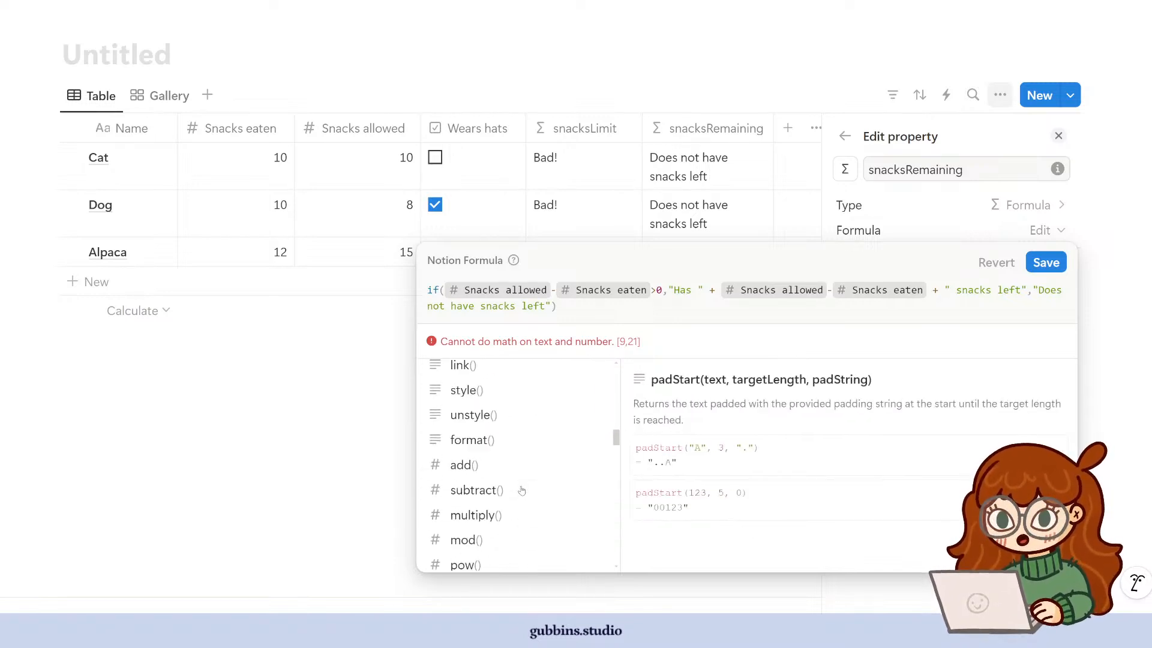
scroll(516, 480, "up", 3)
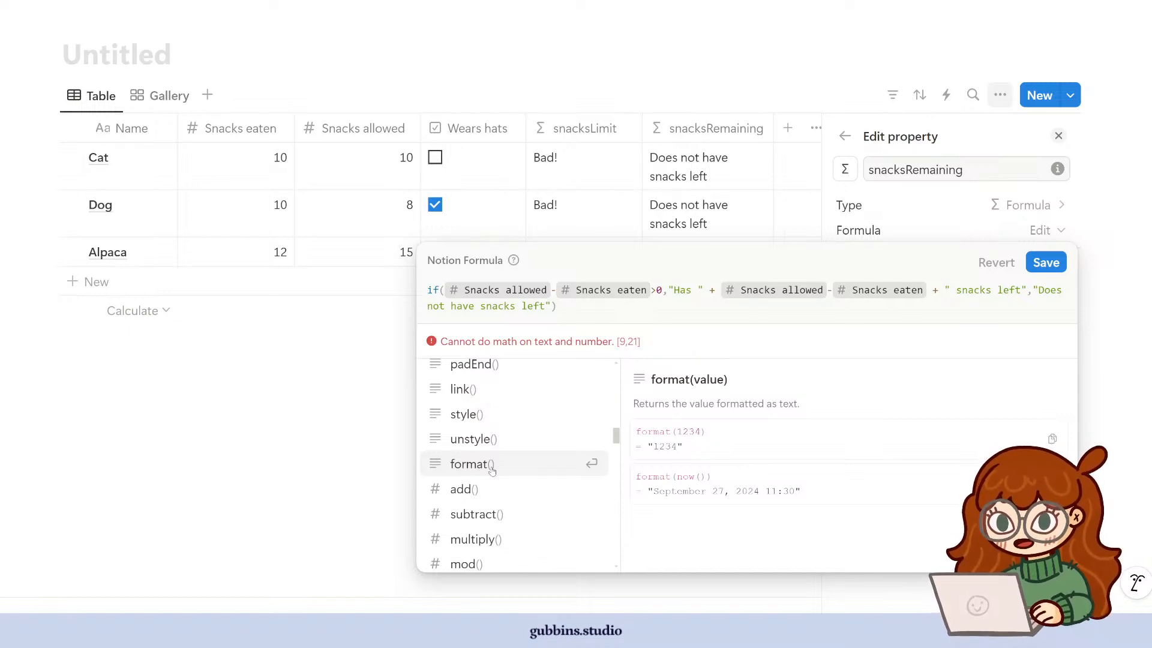
left_click(720, 296)
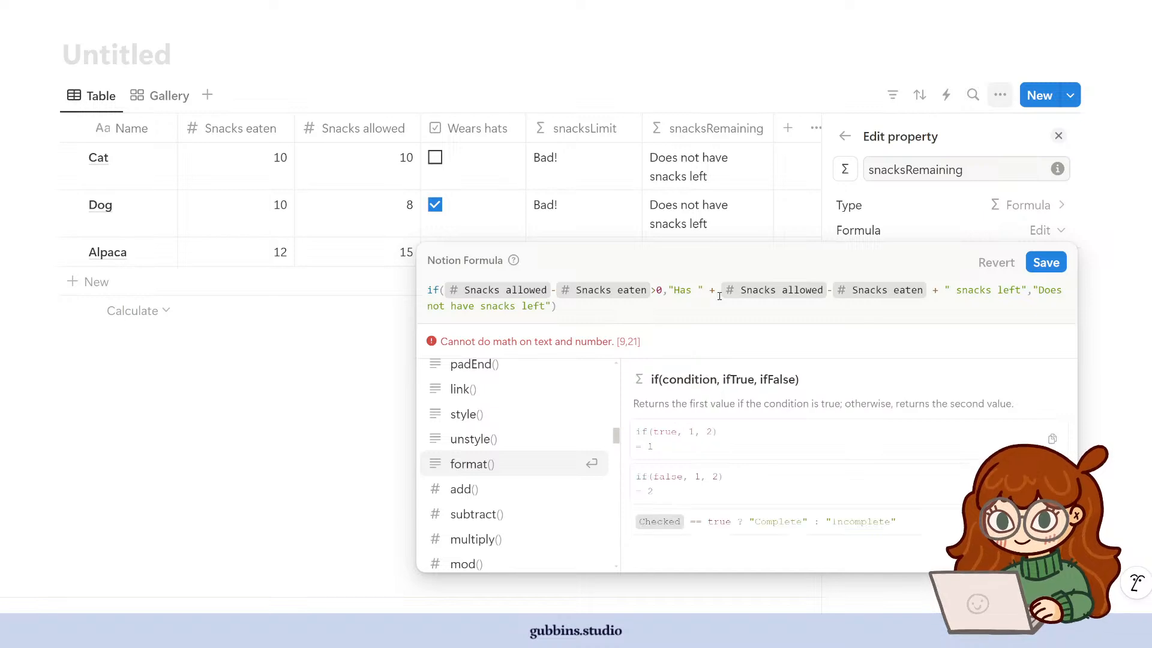
type("format")
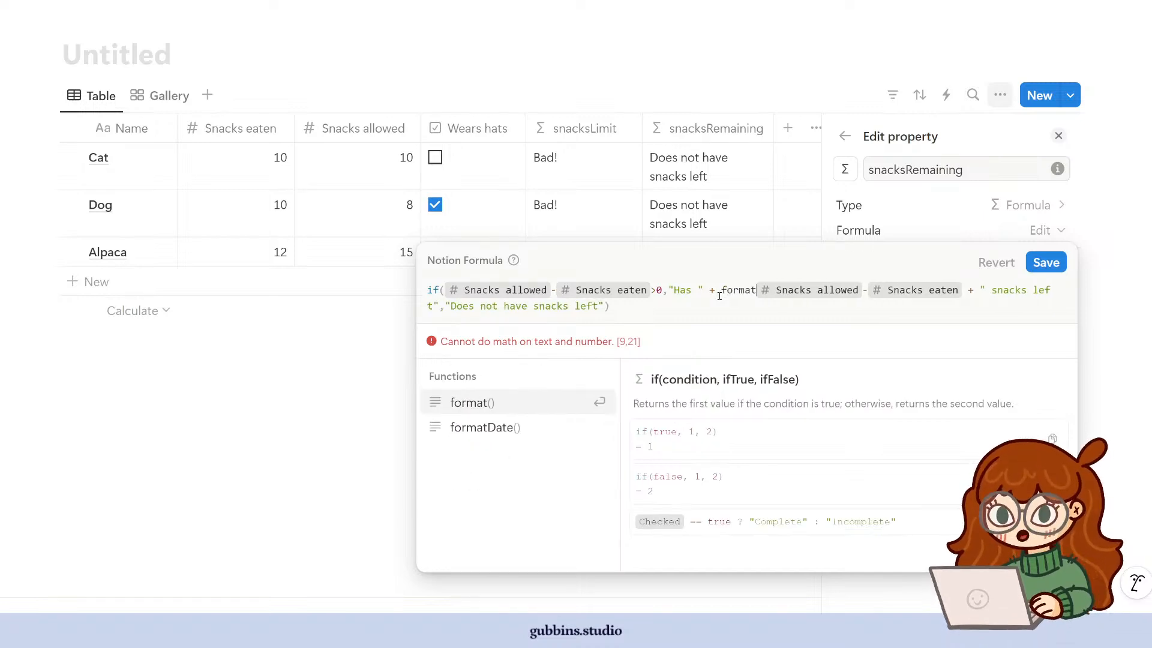
type("(")
key("Right")
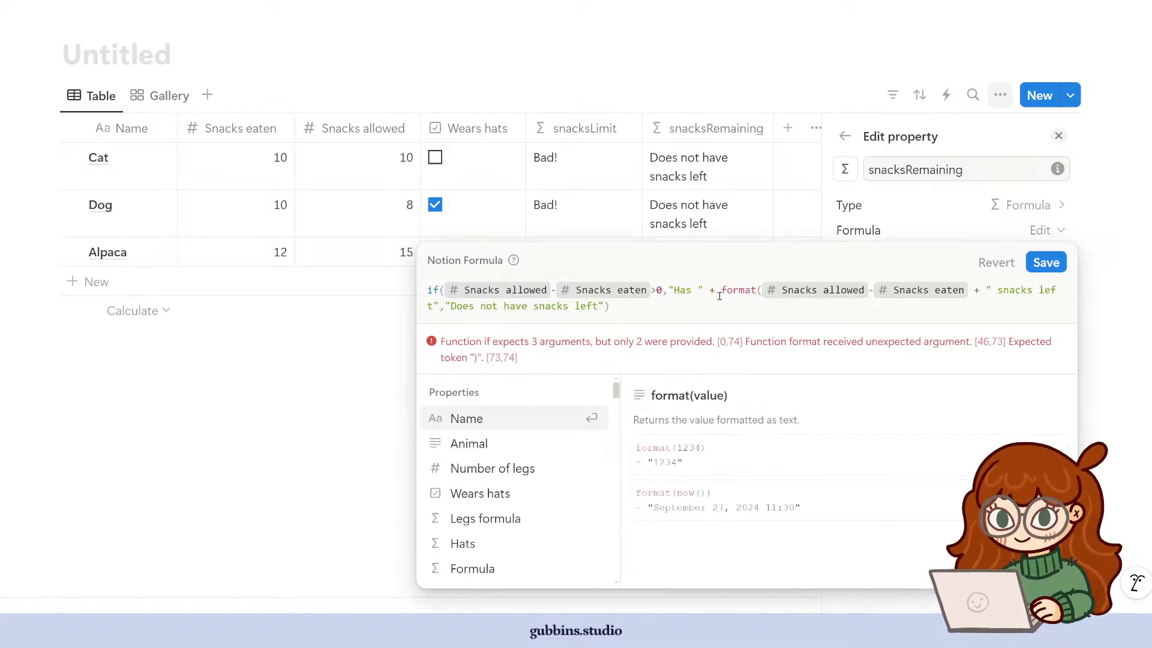
key("Right")
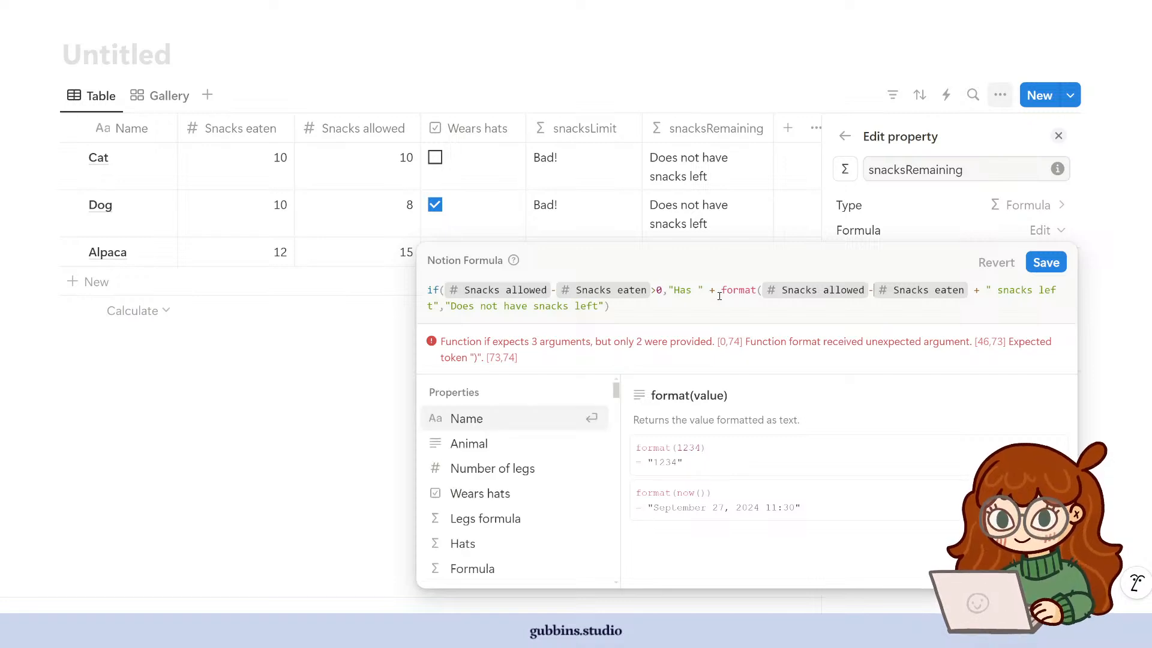
key("Right")
type(")")
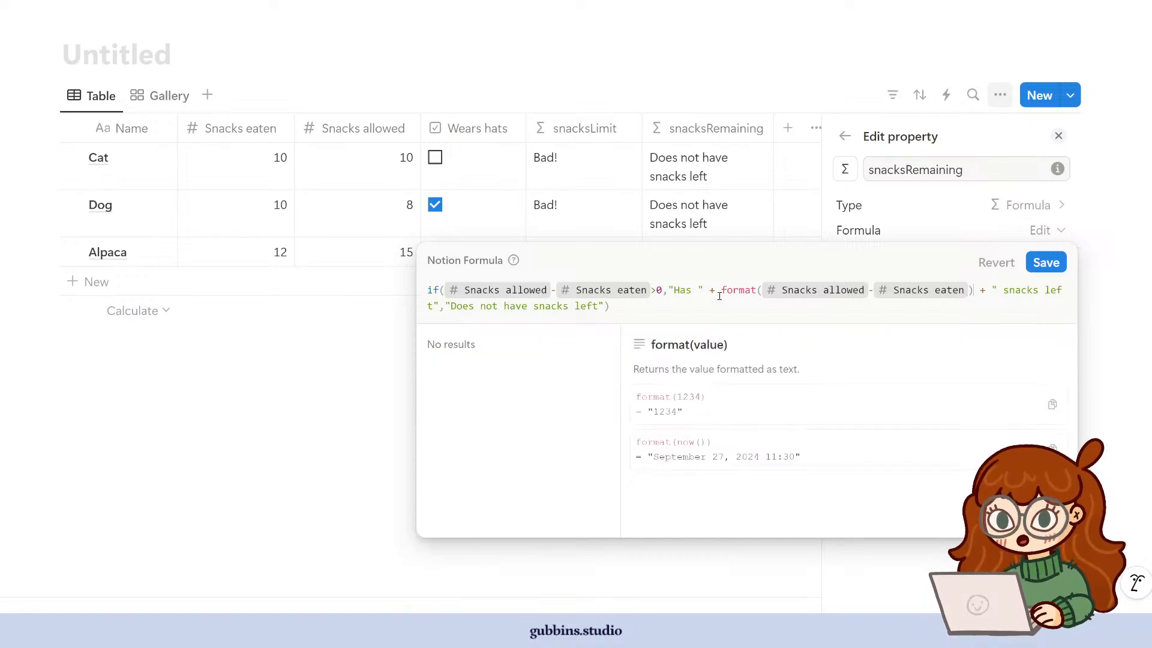
left_click(1046, 264)
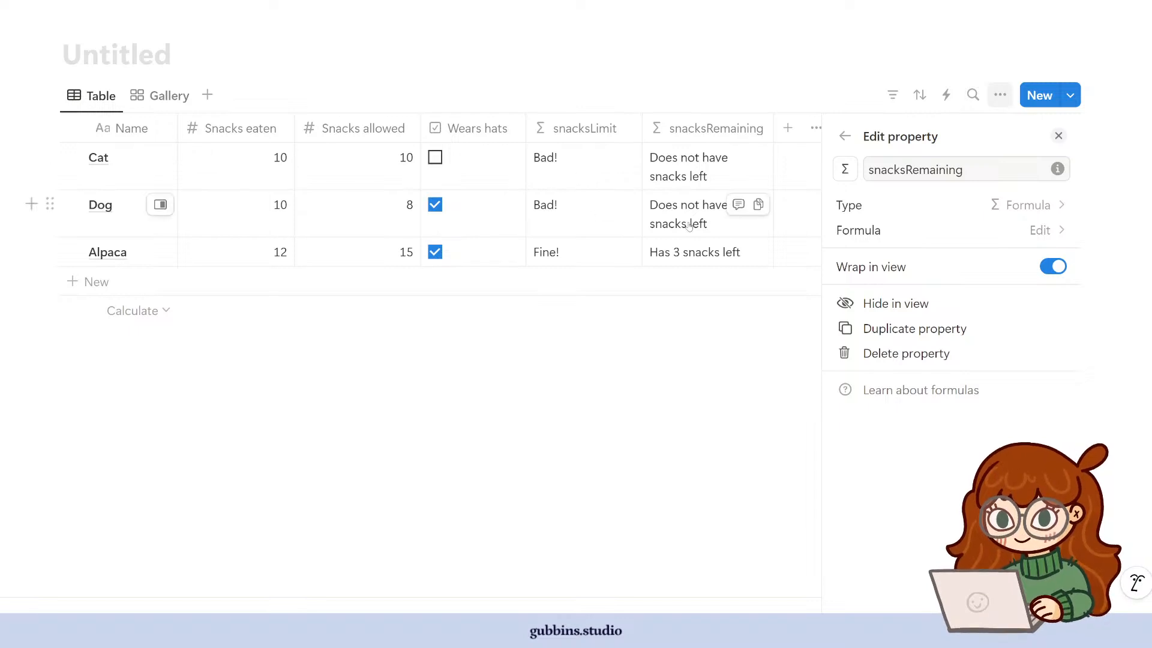
- Reopen the snacksRemaining formula and examine its if() function, the available functions and the false result text
left_click(1044, 233)
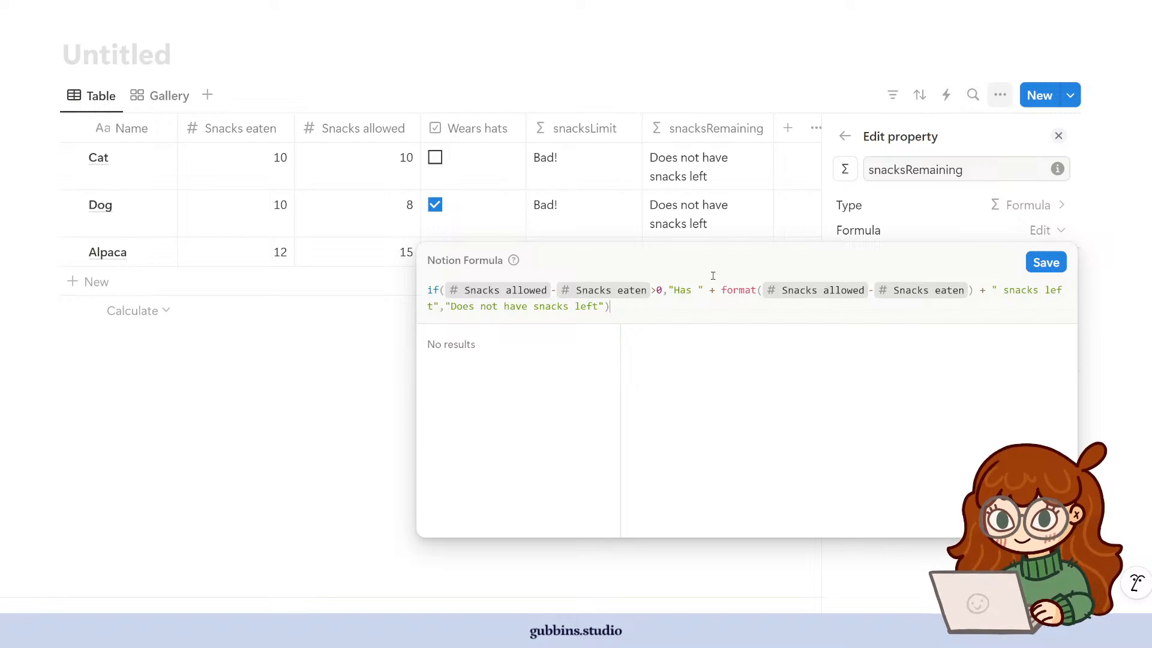
left_click(524, 307)
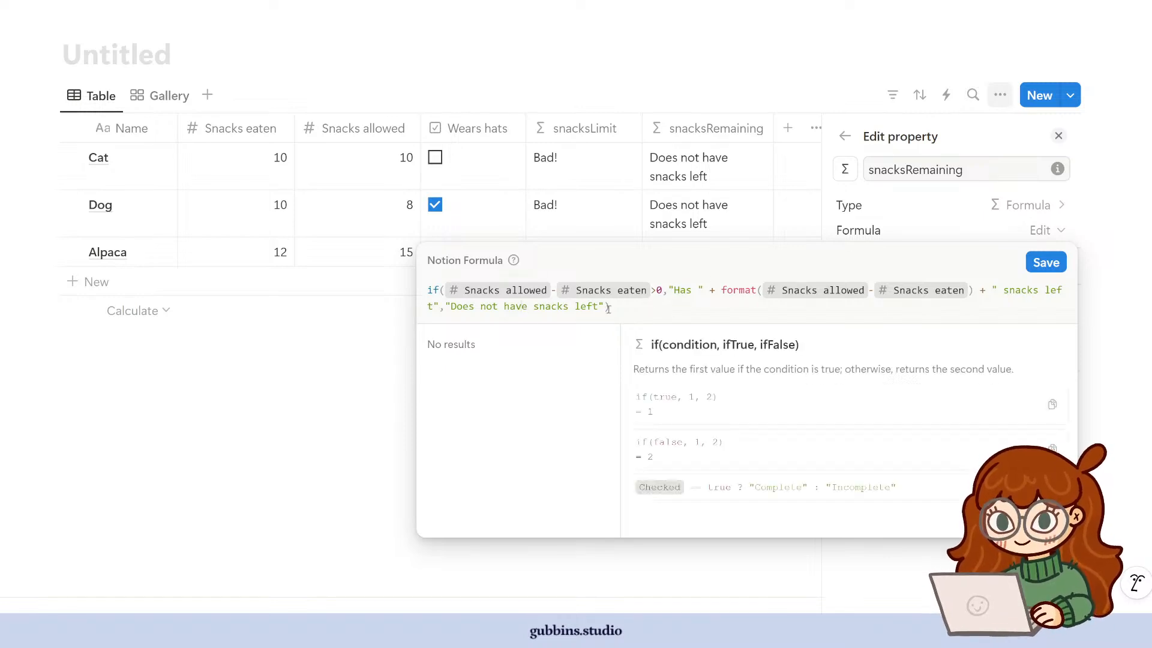
left_click(432, 290)
scroll(516, 459, "down", 8)
scroll(520, 450, "up", 8)
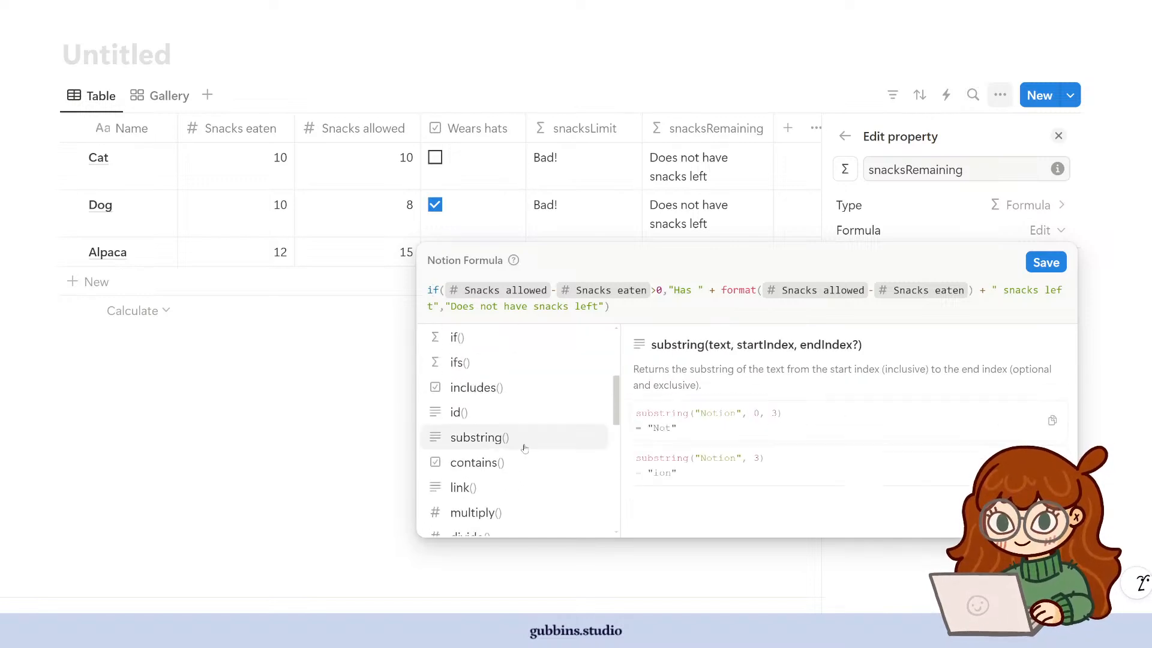
scroll(487, 454, "down", 2)
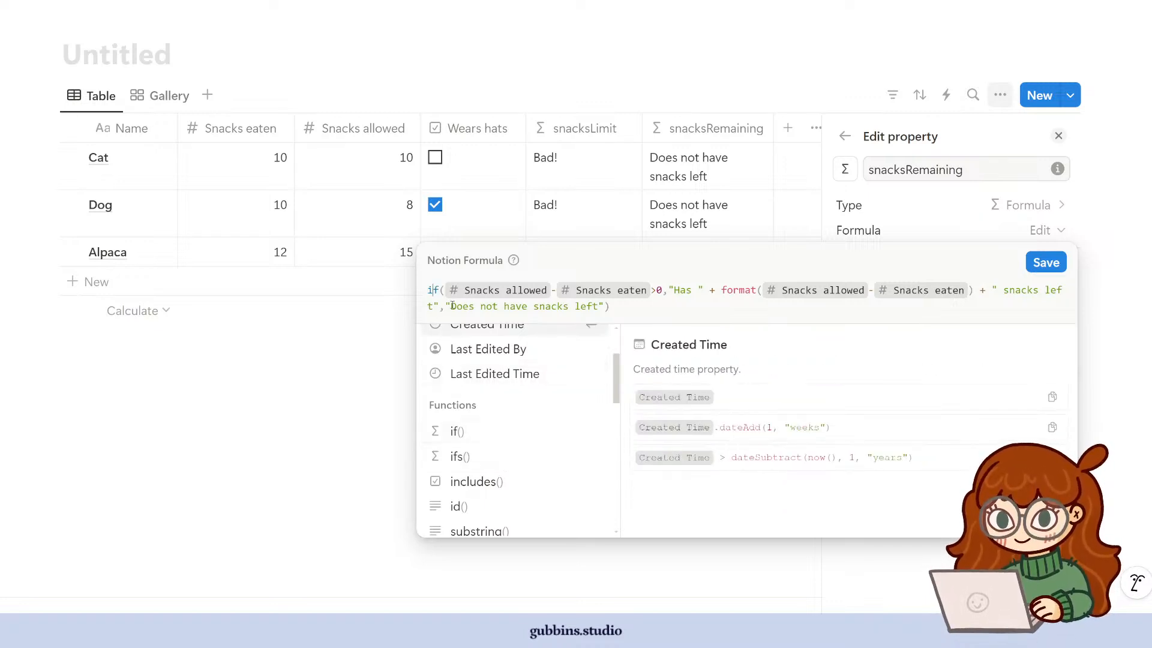
left_click_drag(446, 307, 604, 307)
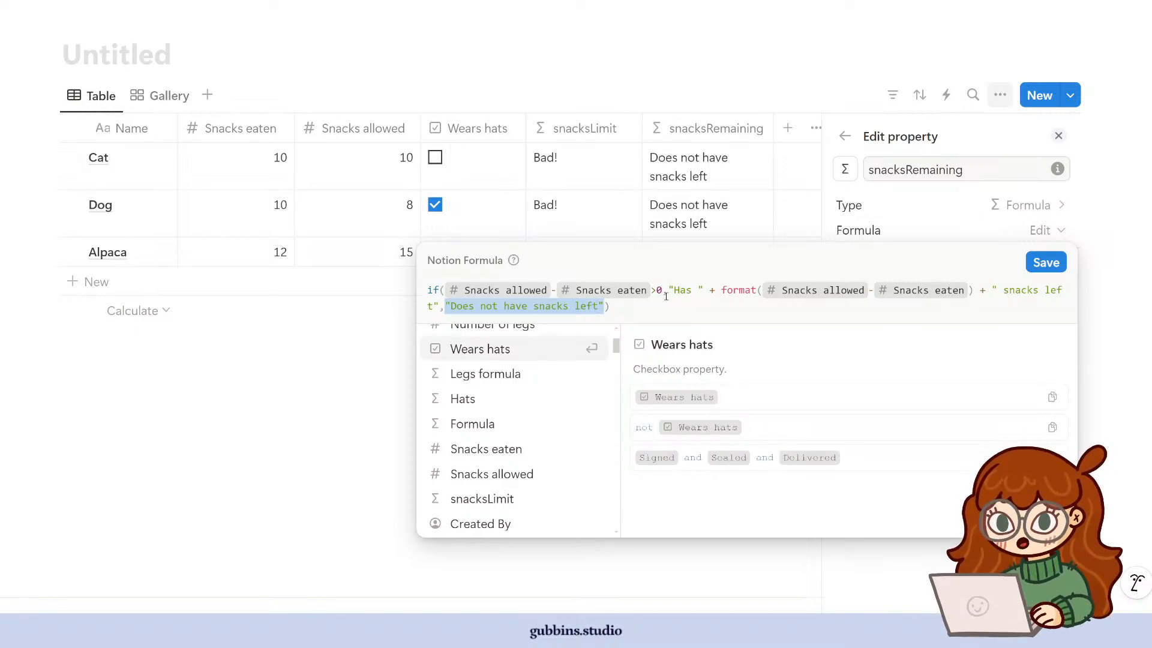
scroll(507, 421, "up", 1)
scroll(513, 438, "down", 2)
scroll(513, 441, "down", 5)
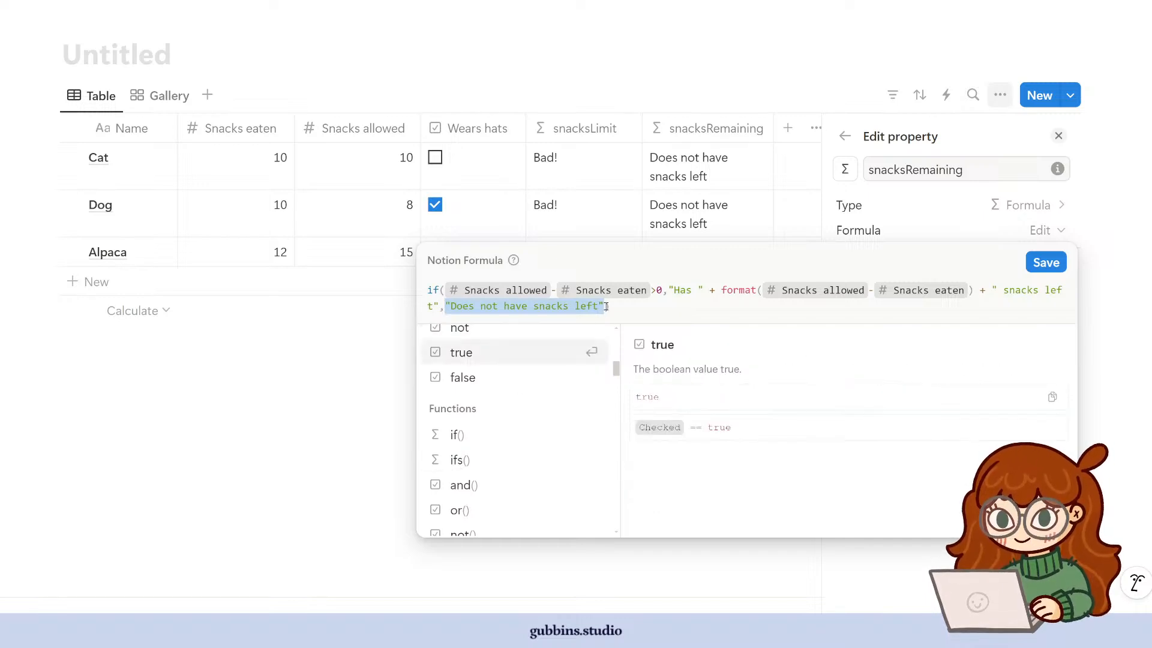
- Remove the "Does not have snacks left" false result from the snacksRemaining formula, keeping the comma before it
left_click(632, 309)
key("Left")
key("ctrl+shift+Left")
key("ctrl+shift+Left")
key("ctrl+shift+Left")
key("ctrl+shift+Left")
key("ctrl+shift+Left")
key("ctrl+shift+Left")
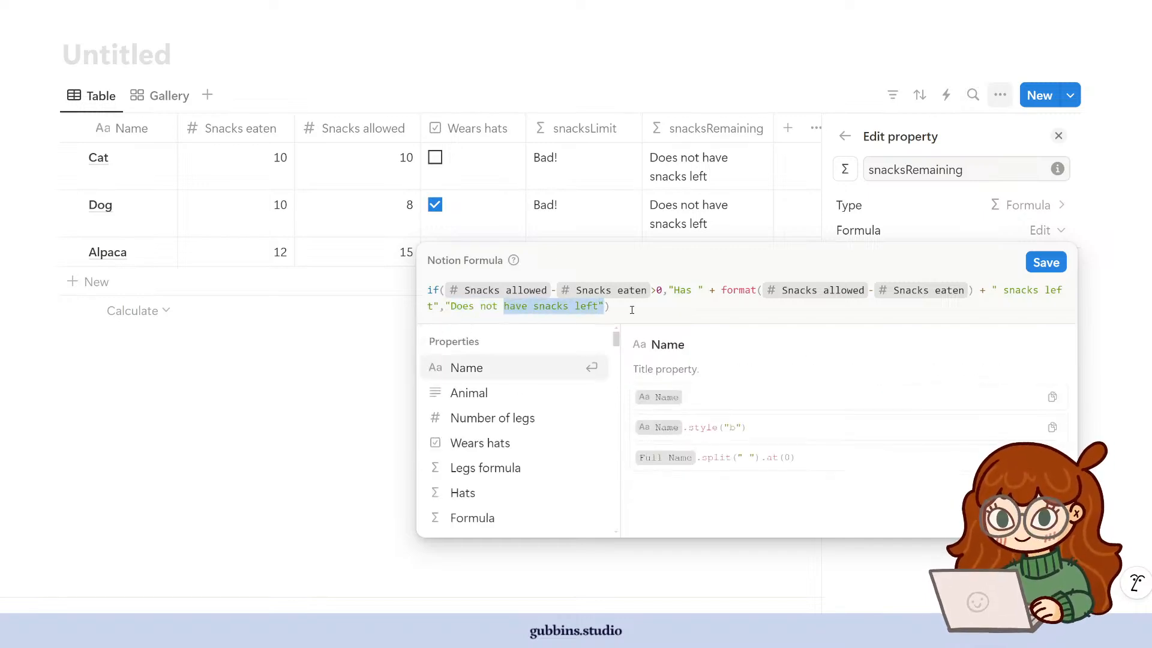
key("shift+Right")
key("shift+Right")
key("BackSpace")
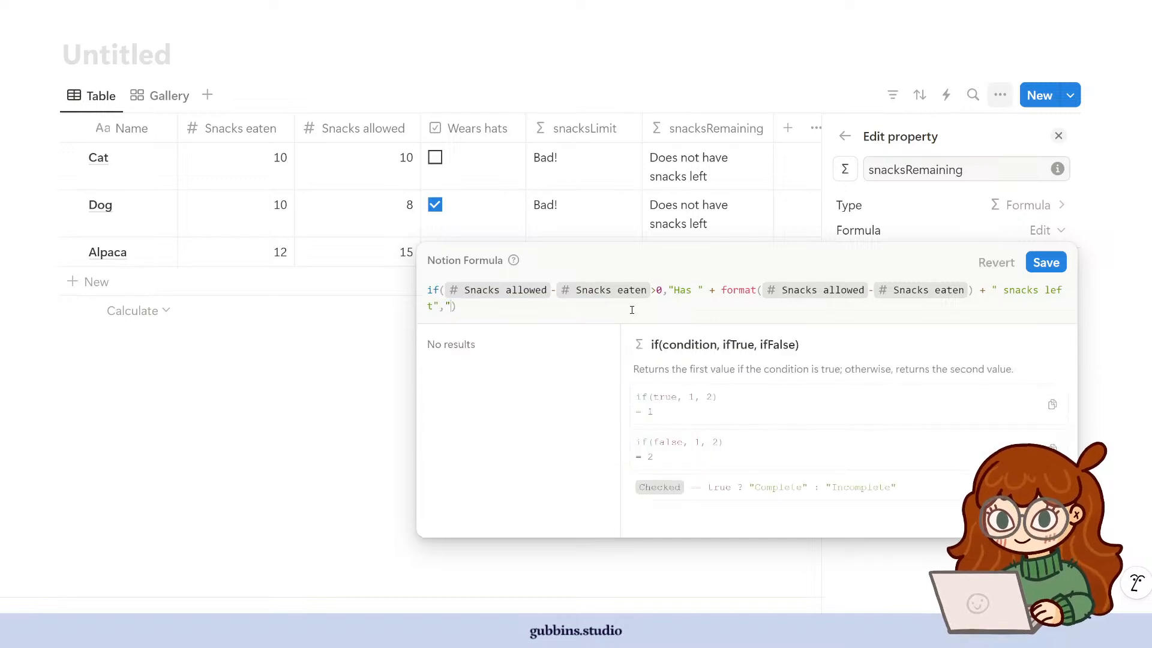
- Add a second condition, Snacks allowed minus Snacks eaten ==0, in place of the removed false result
scroll(507, 514, "down", 3)
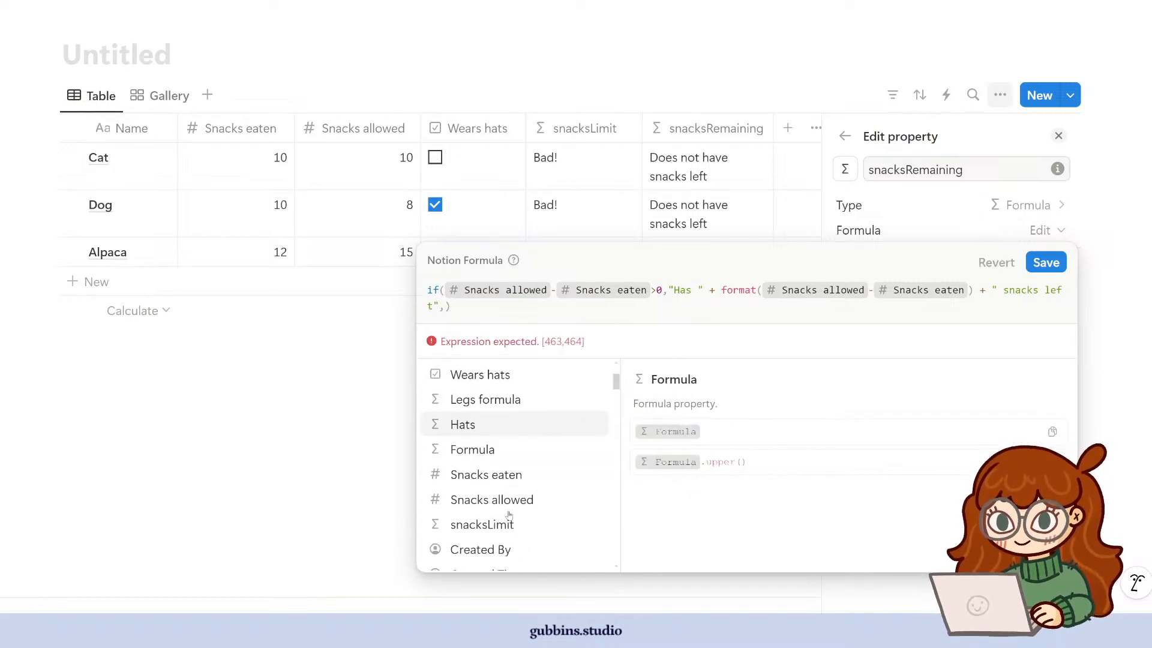
scroll(505, 487, "up", 1)
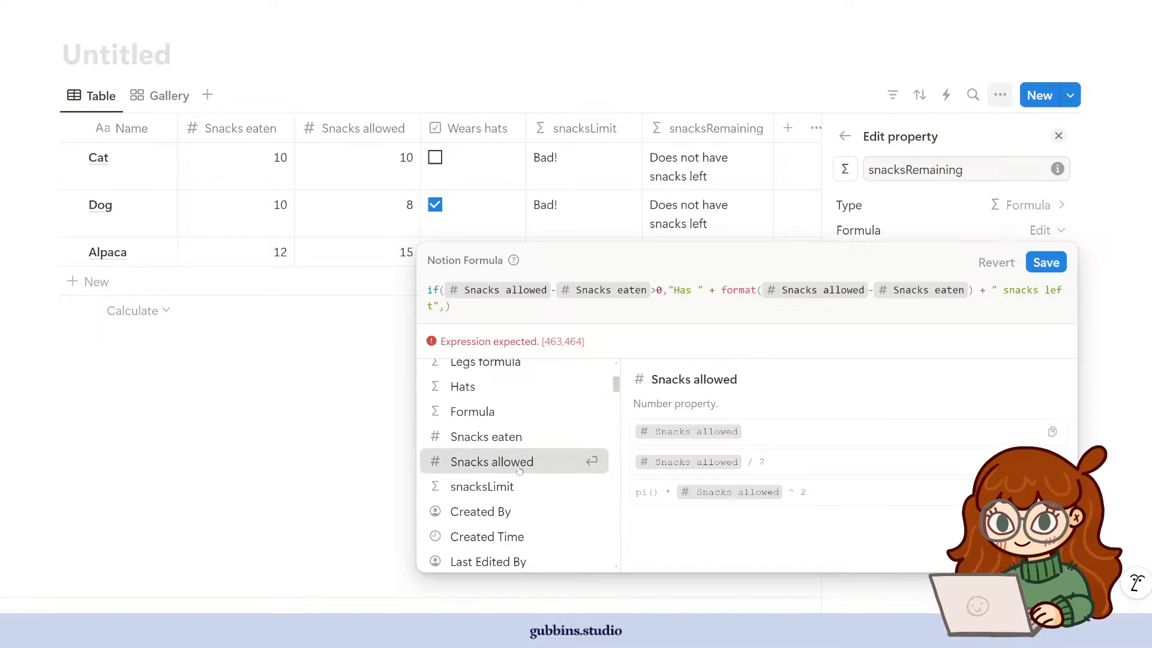
left_click(516, 467)
type("-")
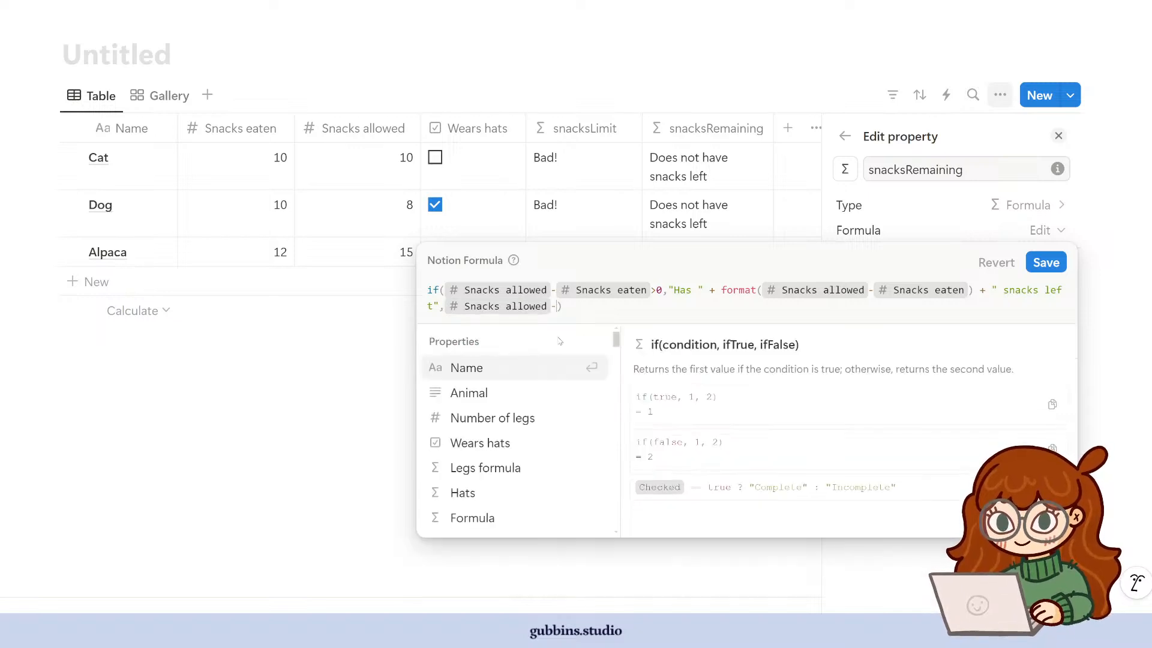
scroll(516, 444, "down", 3)
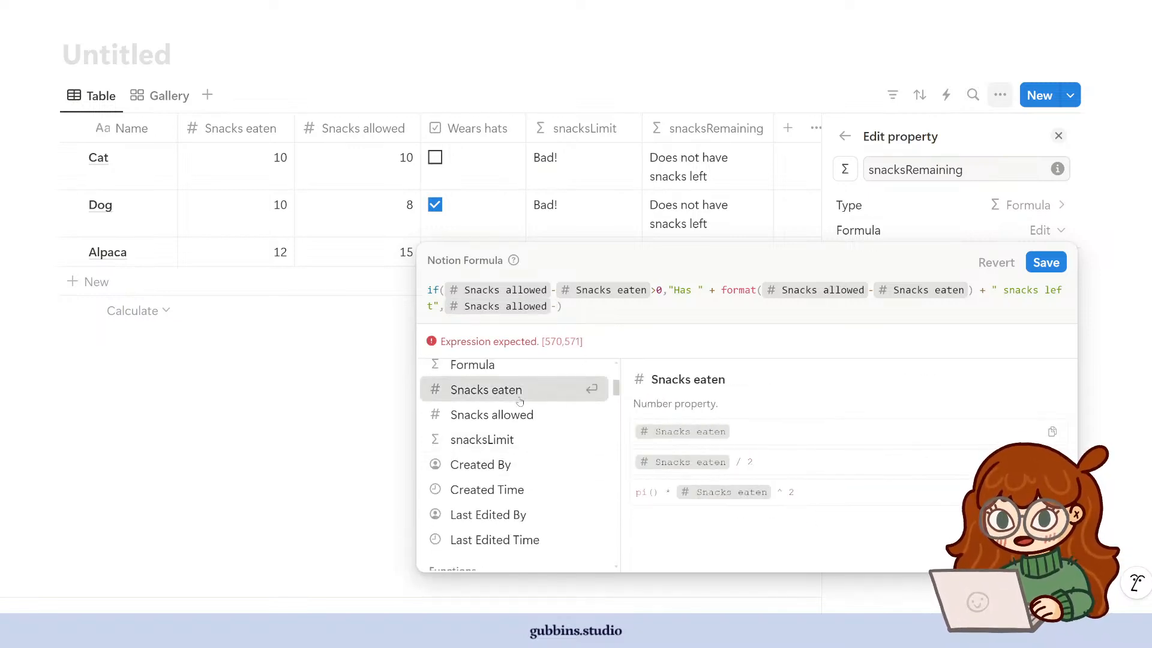
left_click(595, 390)
type("==0")
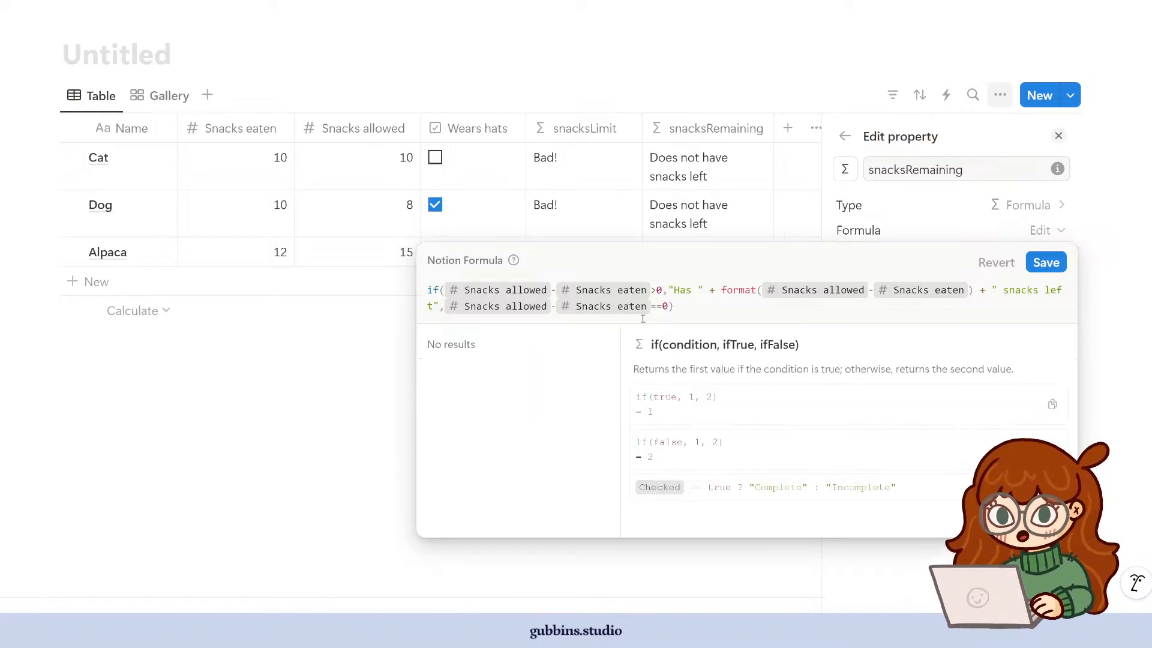
- Add "No snacks remaining" as the result for the ==0 condition, separated by a comma
type(",")
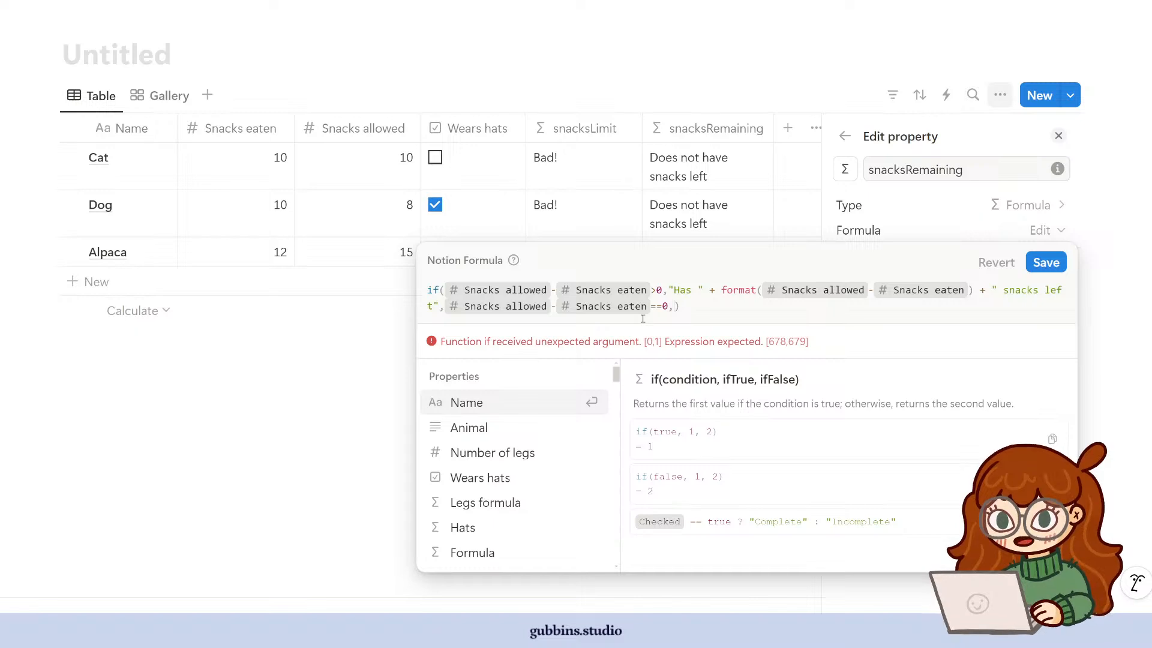
type("\"No sn")
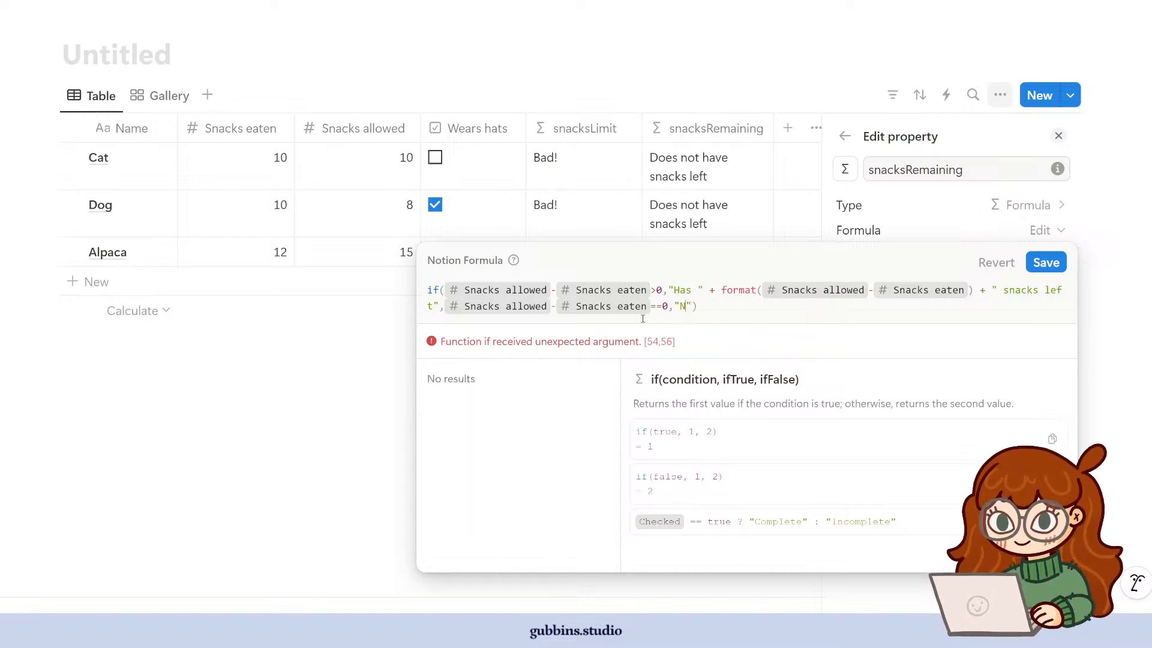
type("acks remain")
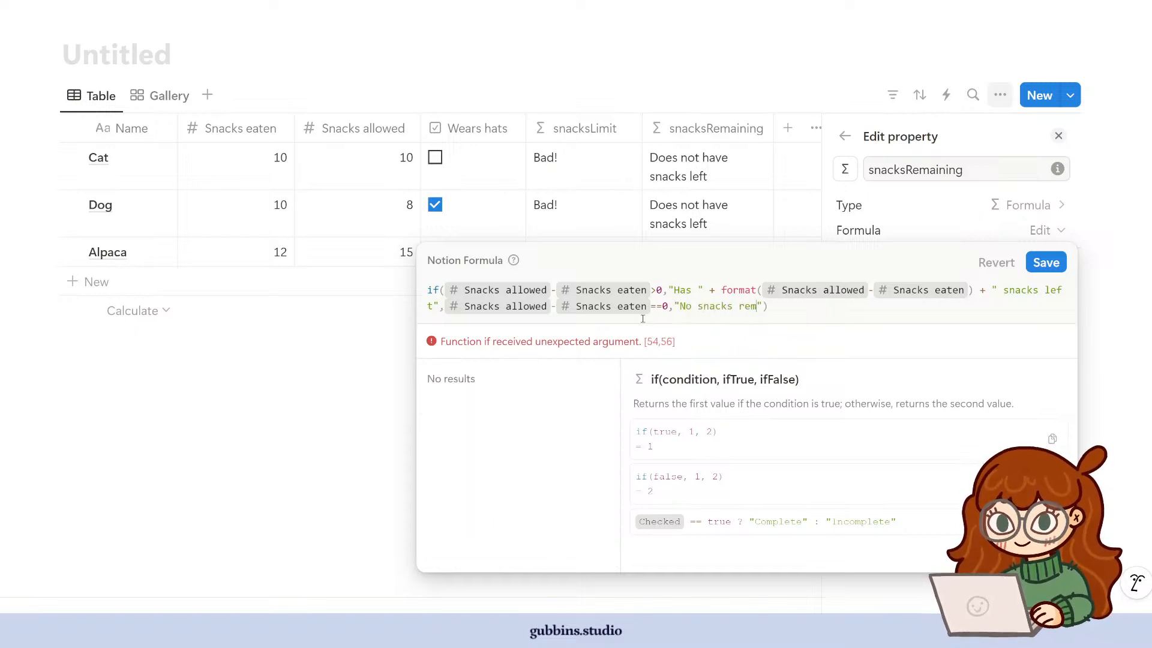
type("ing\"")
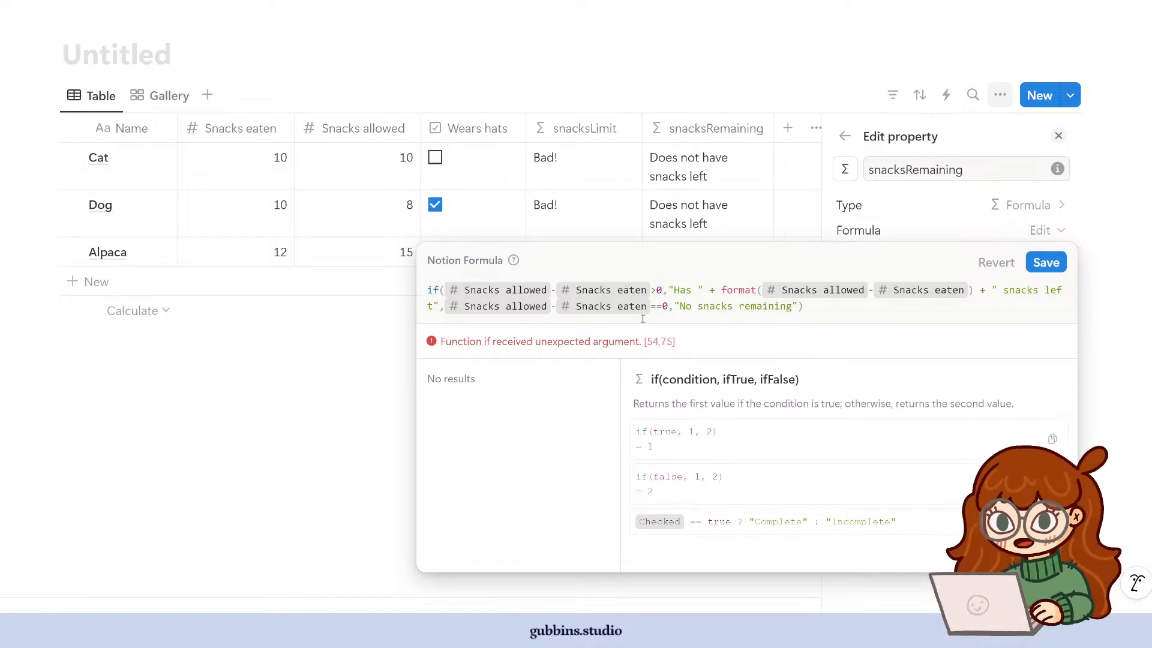
- Add "Has had way too many snacks!" as the final fallback result and save the formula
type(",")
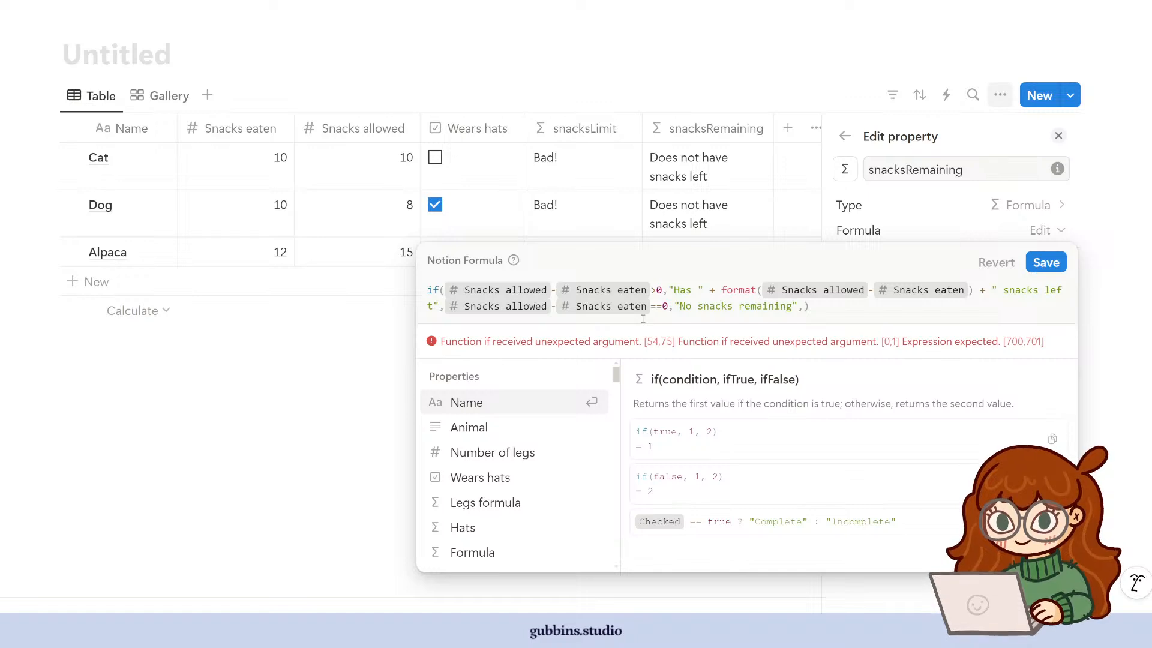
type("\"Has \"")
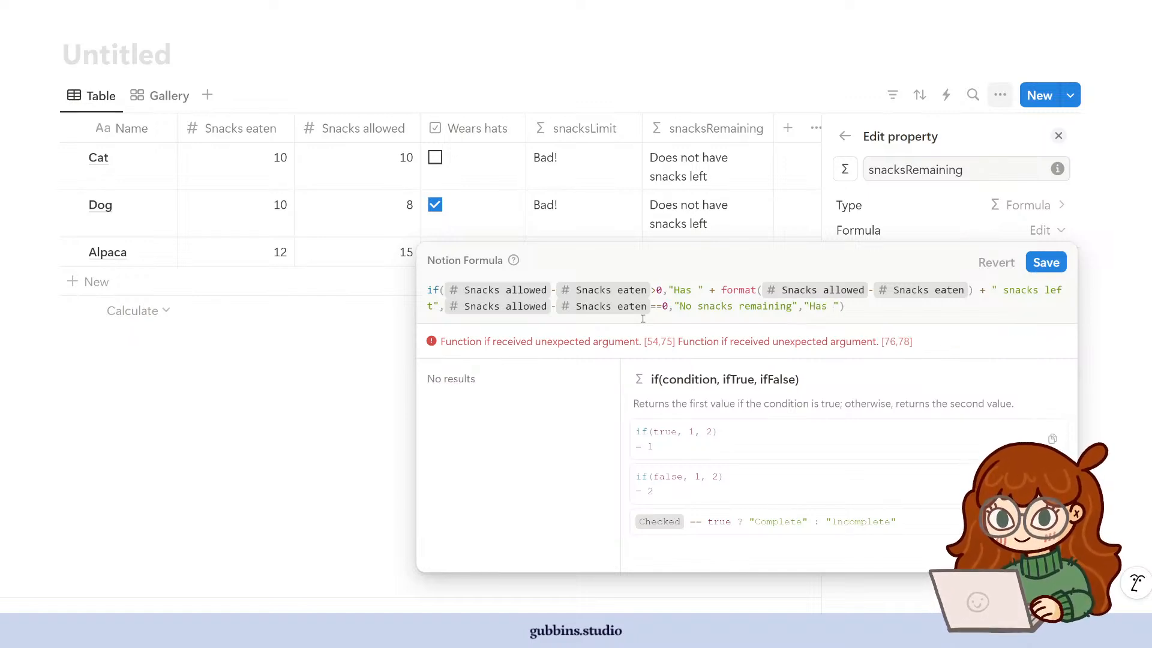
type("had way too ")
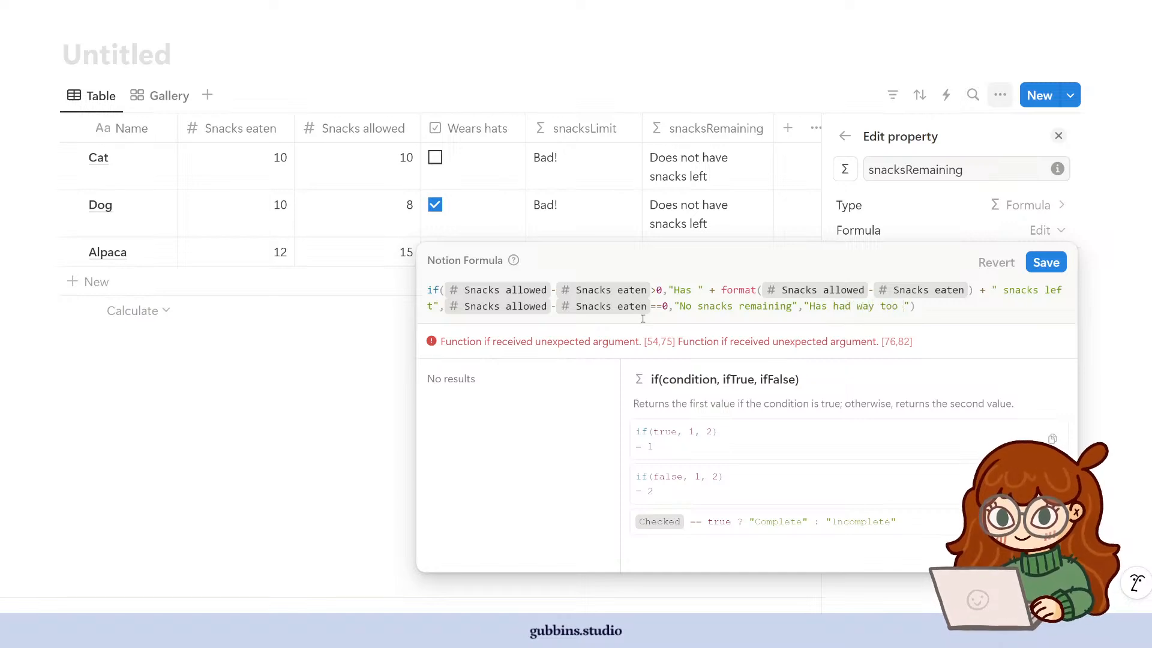
type("many snacks")
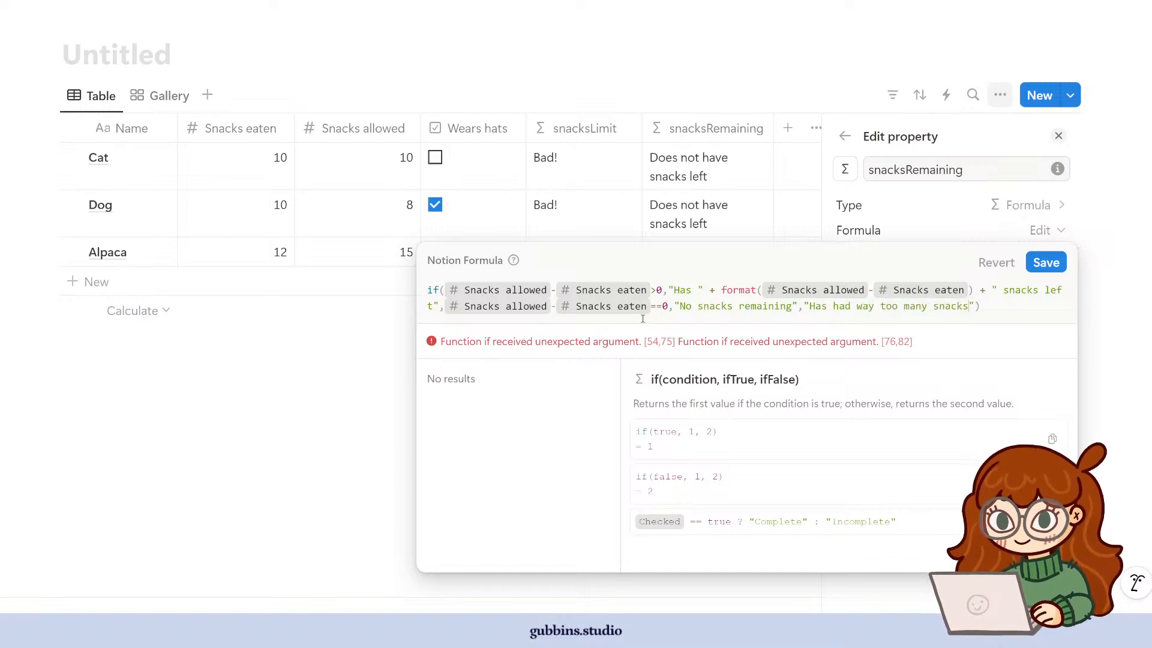
type("!")
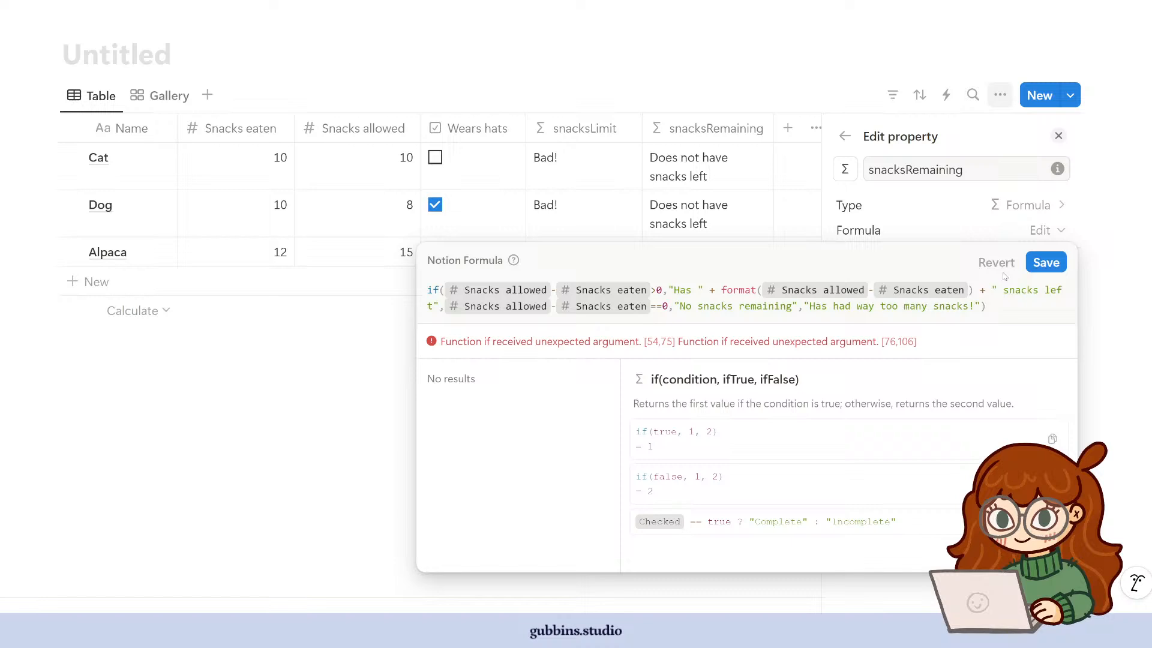
left_click(1046, 263)
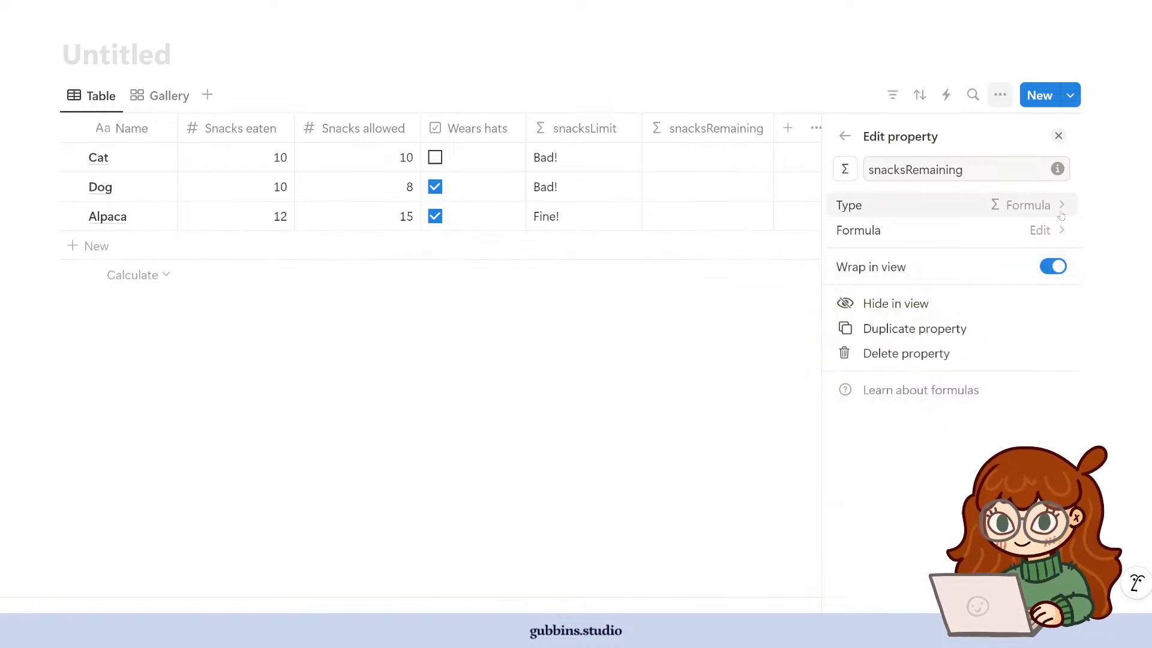
- Reopen the snacksRemaining formula, change its if() function to ifs(), and save it
left_click(990, 231)
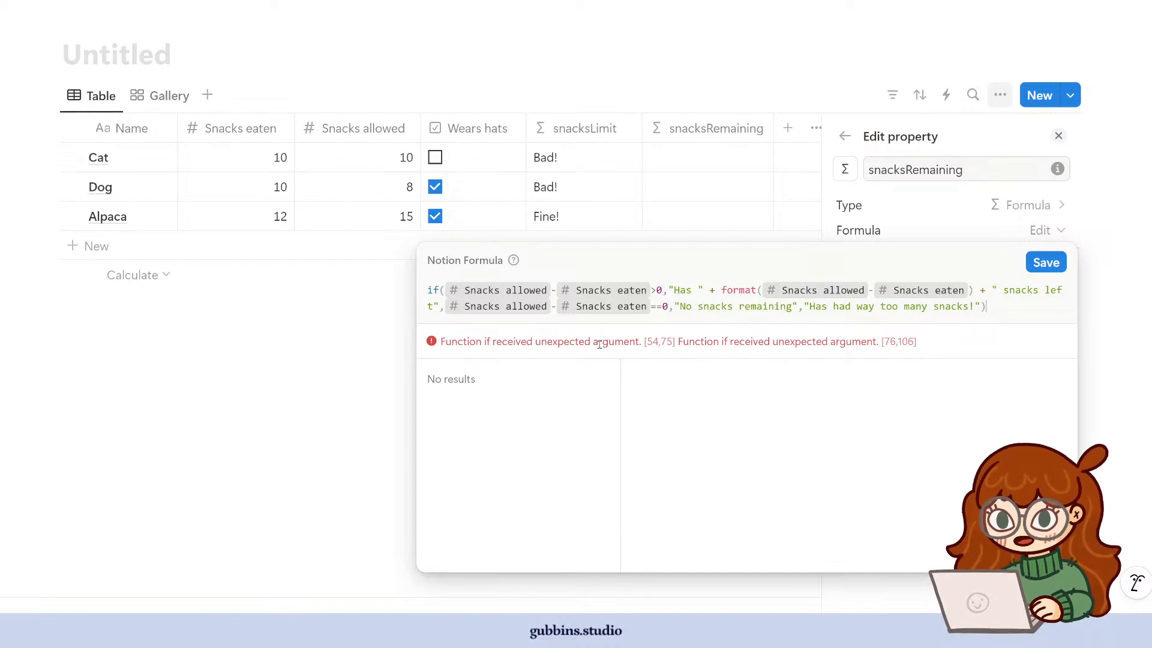
left_click(965, 308)
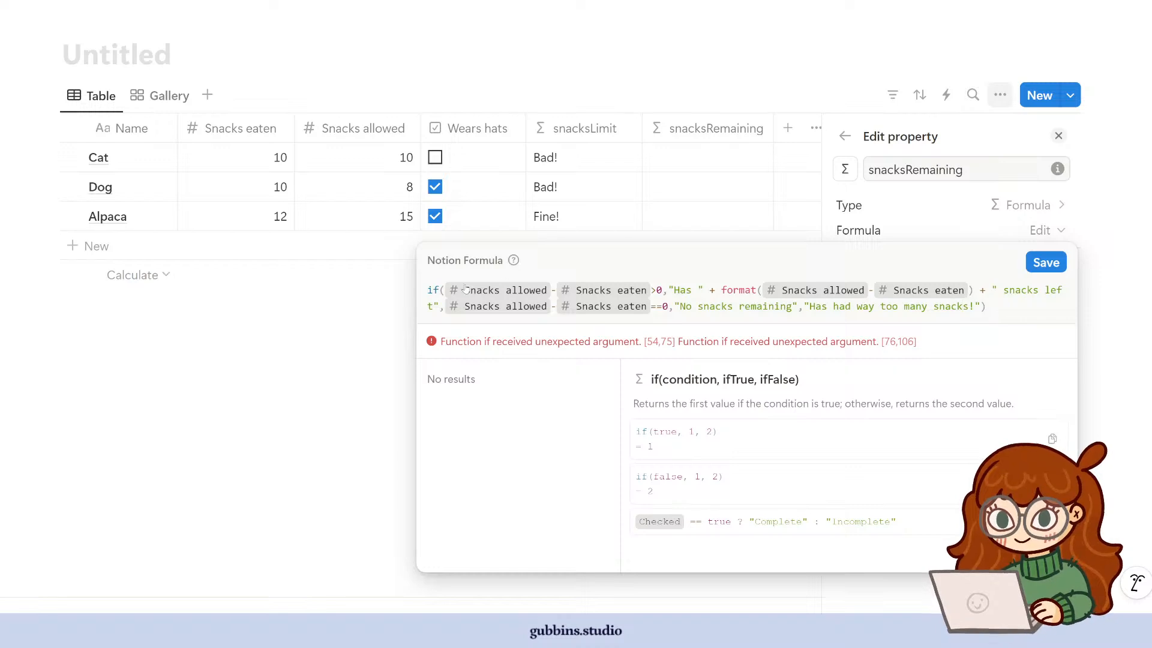
left_click(447, 292)
type("s")
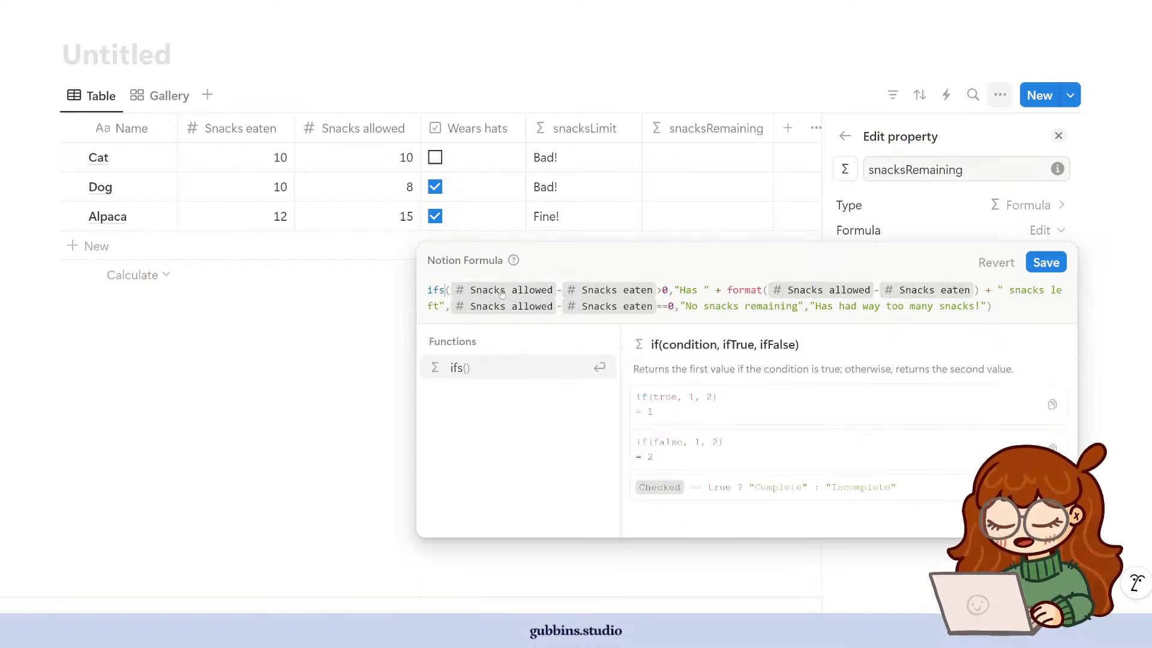
left_click(1045, 264)
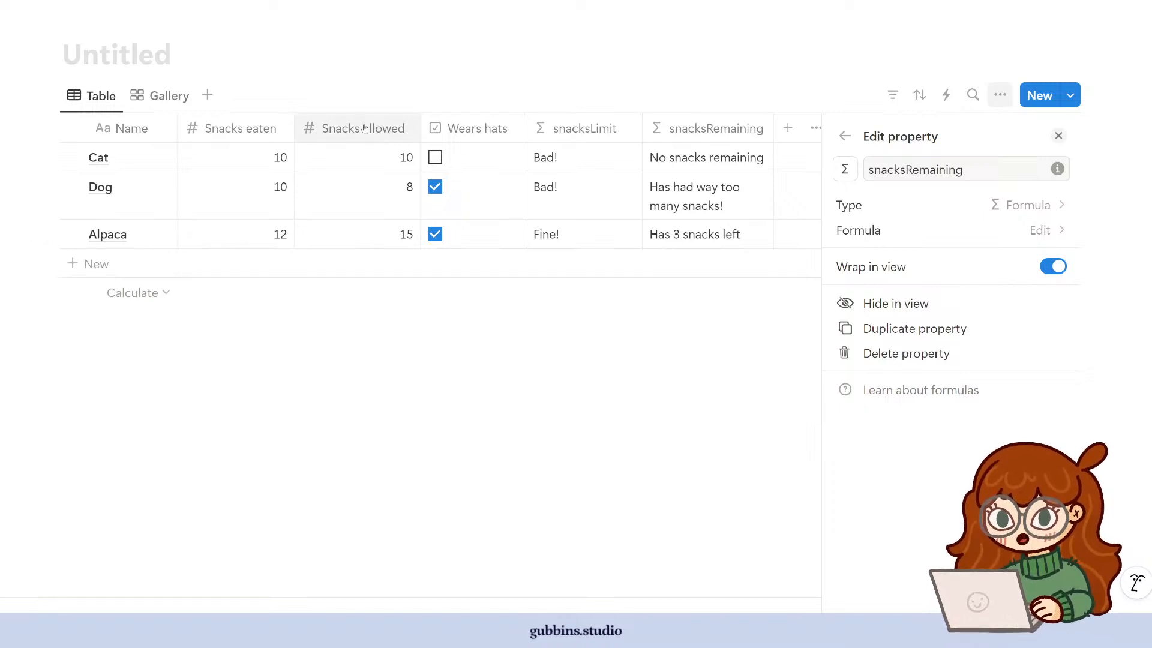
- Move the Snacks allowed column in front of the Snacks eaten column
left_click_drag(360, 128, 286, 128)
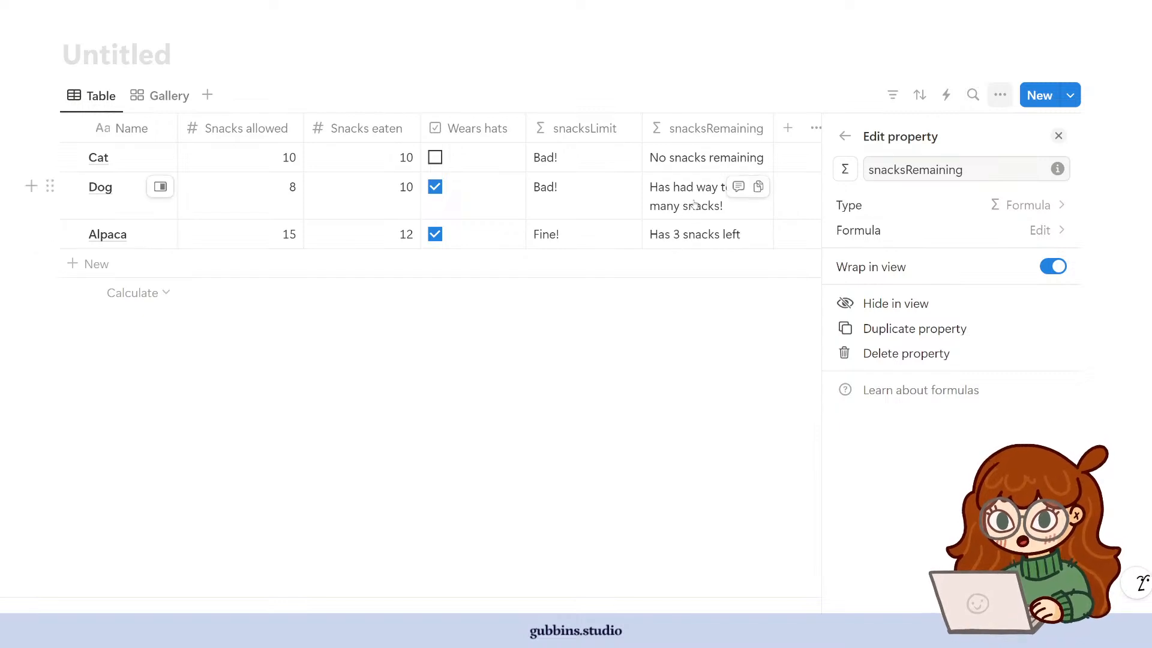
- Reopen the snacksRemaining formula and replace "way too" in the fallback text with format(Snacks allowed - Snacks eaten), joined by plus signs
left_click(1020, 230)
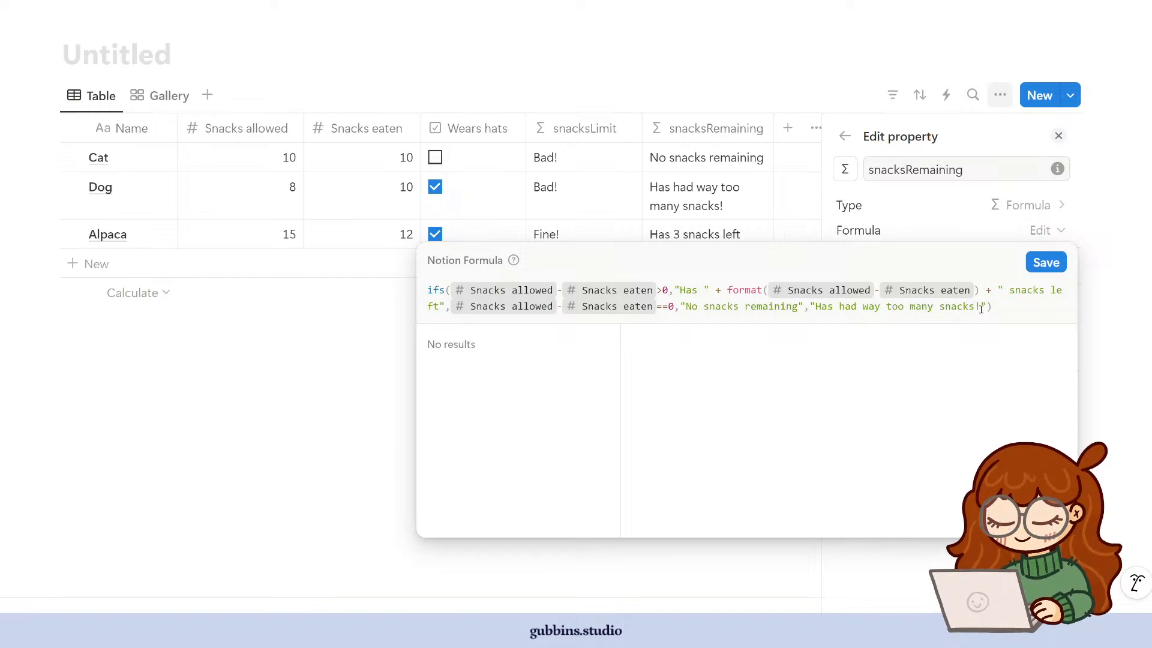
left_click_drag(978, 290, 727, 290)
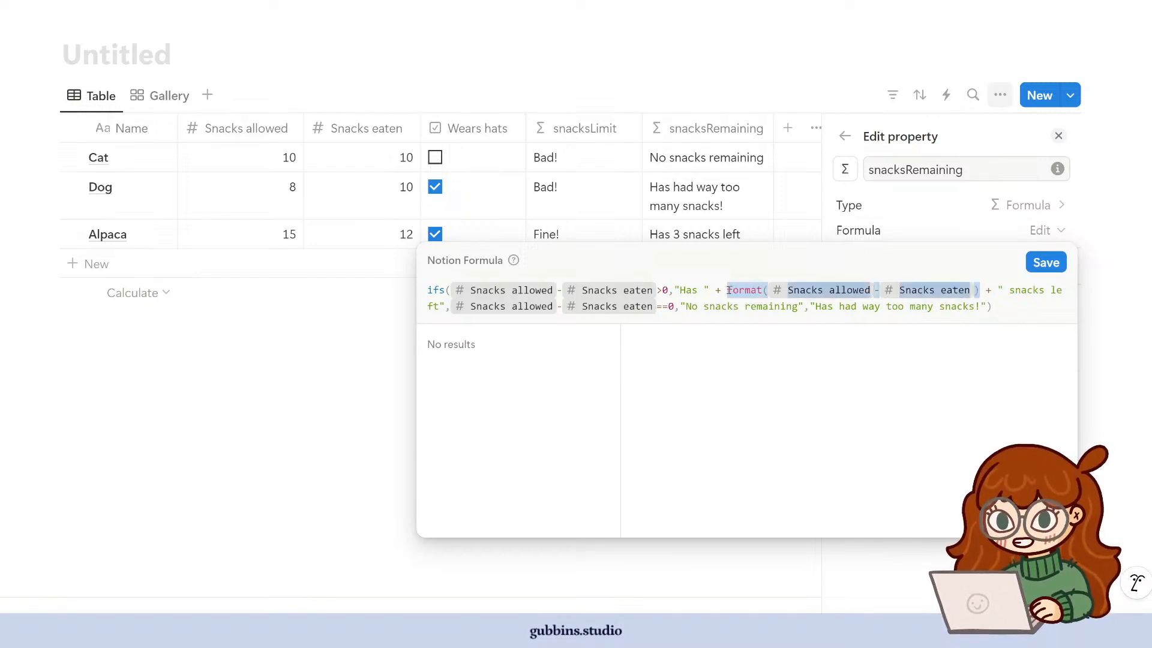
left_click(942, 310)
left_click_drag(908, 306, 862, 307)
type("\"\"")
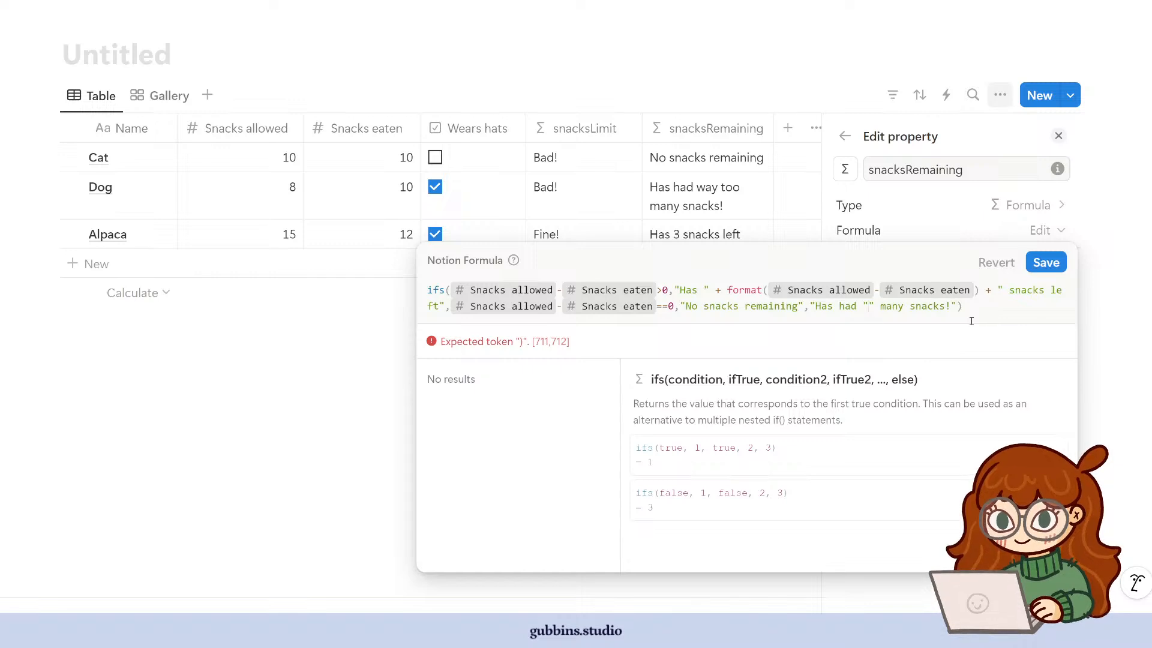
type("+")
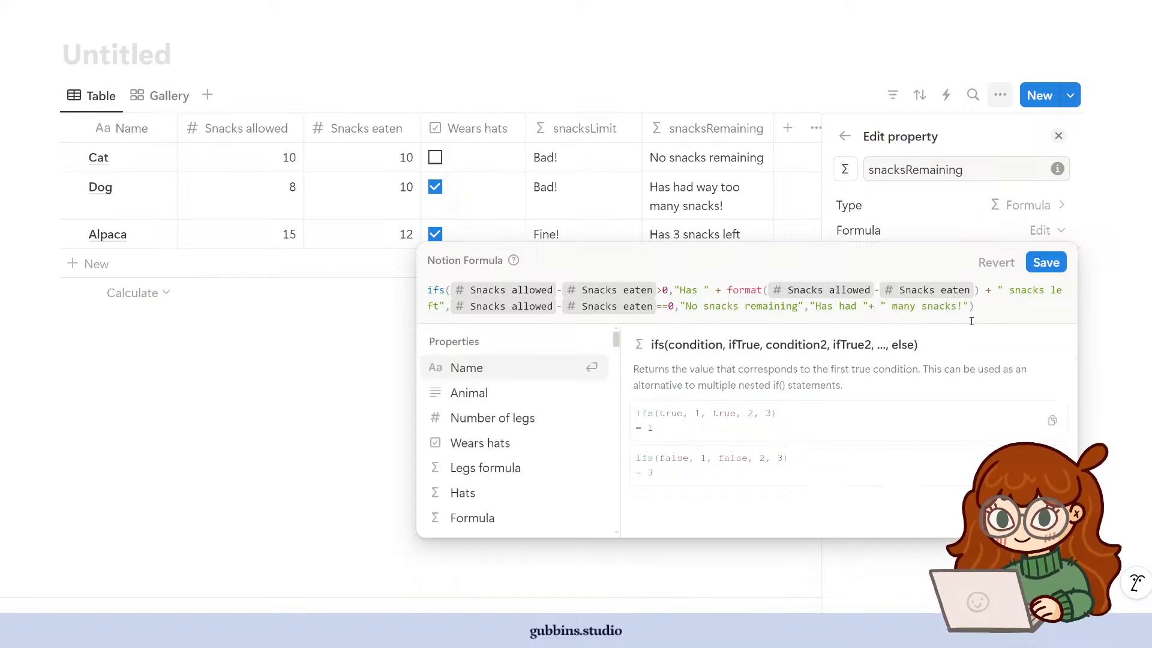
type("format(Snacks allowed - Snacks eaten)")
type("+")
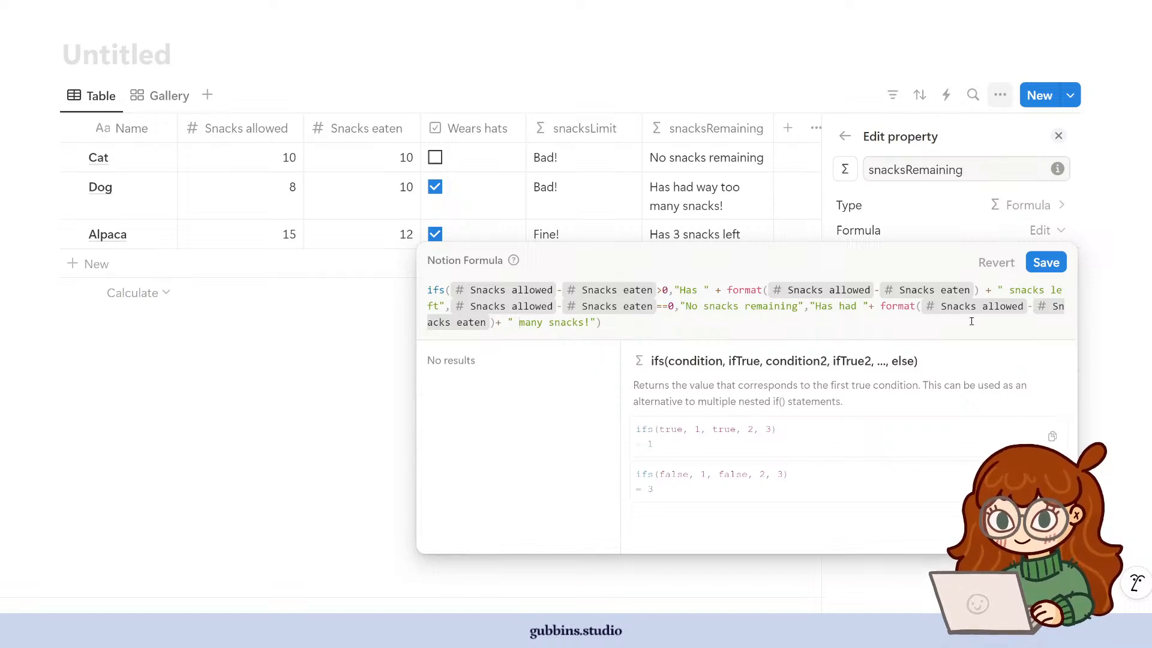
- Change the end of the snacksRemaining fallback text to " more snacks than they should!" and save the formula
key("ctrl+shift+Right")
type("more")
key("ctrl+Right")
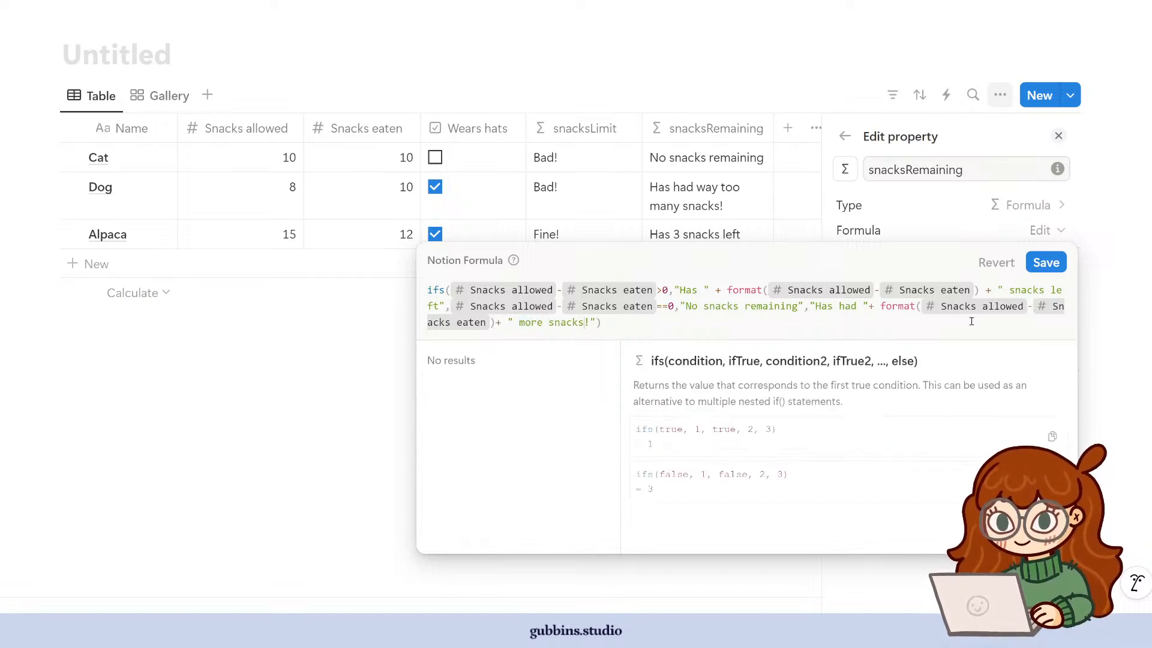
type("than they s")
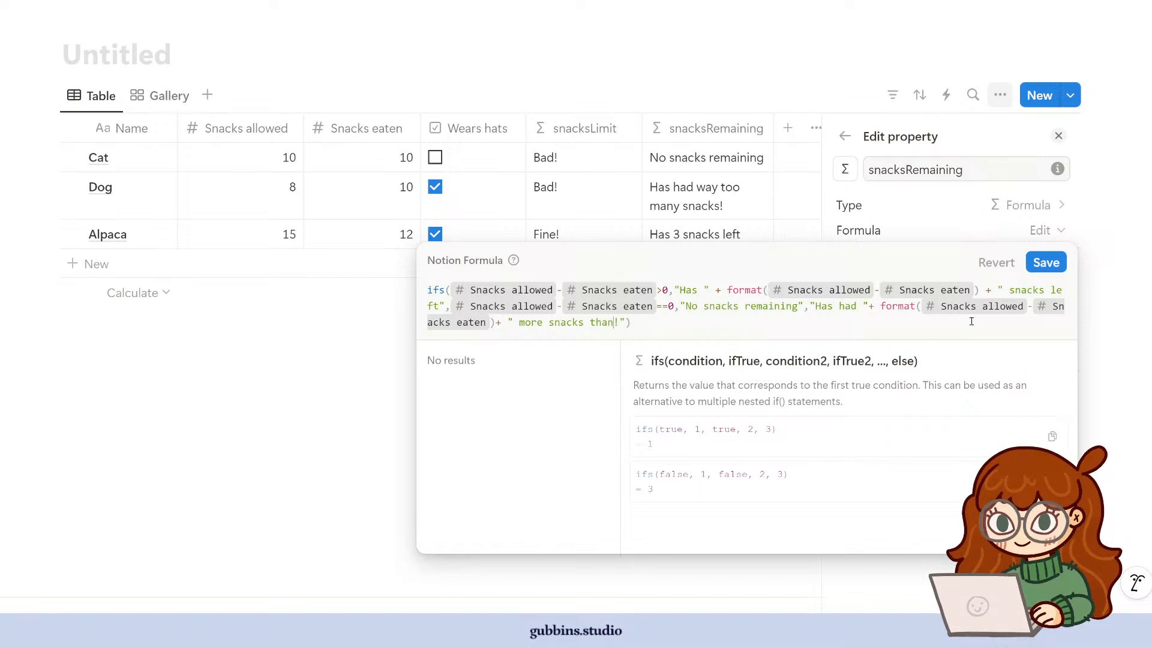
type("hould")
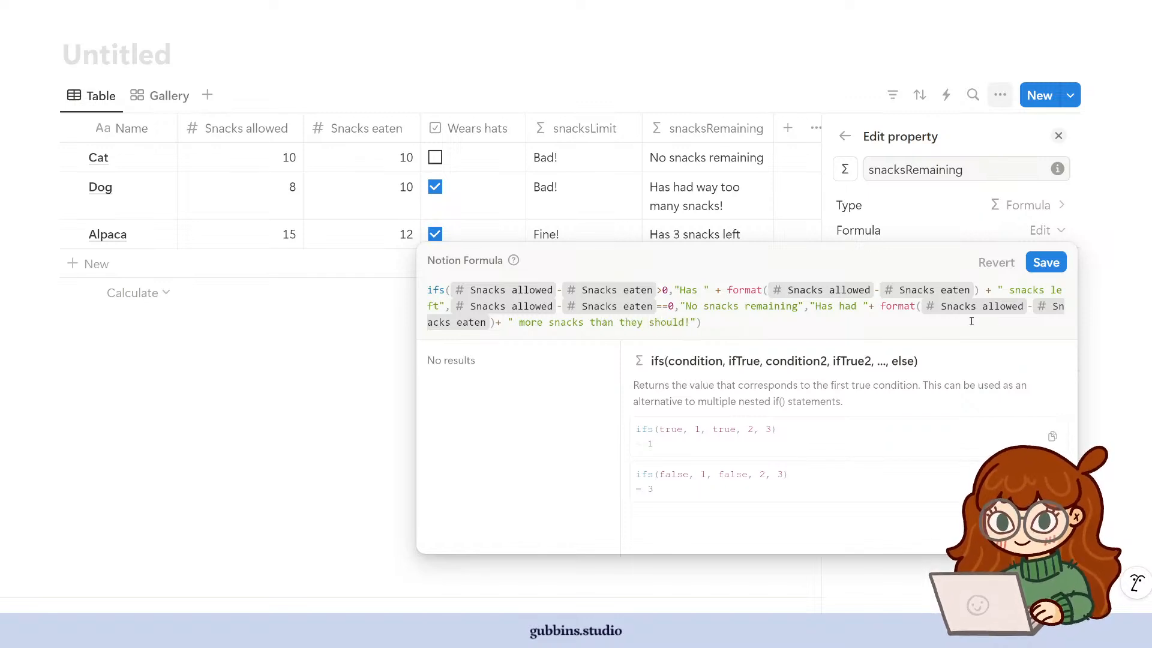
left_click(1051, 269)
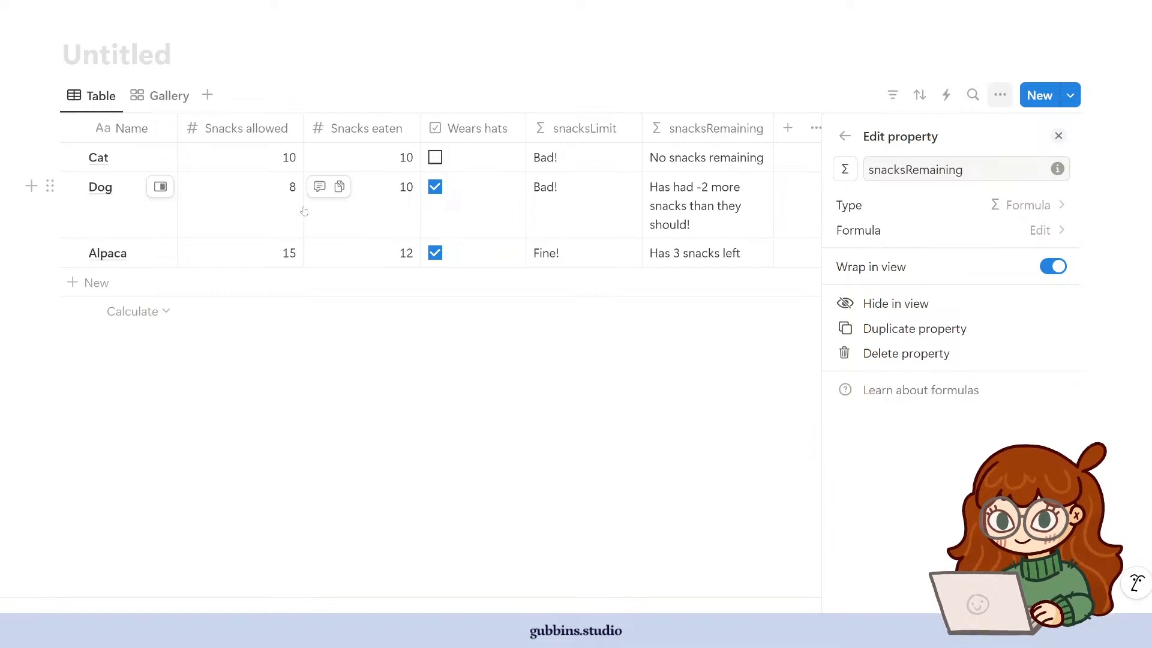
- Reopen the snacksRemaining formula, wrap the fallback's Snacks allowed - Snacks eaten difference in abs() inside format(), and save it
left_click(727, 217)
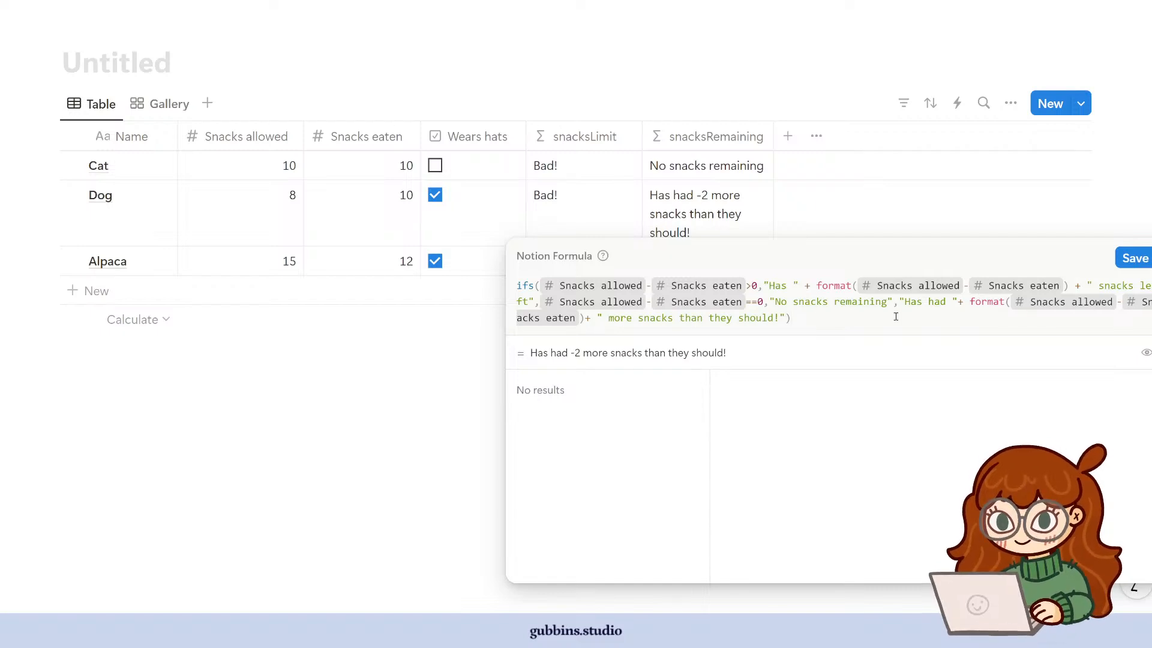
left_click(1003, 303)
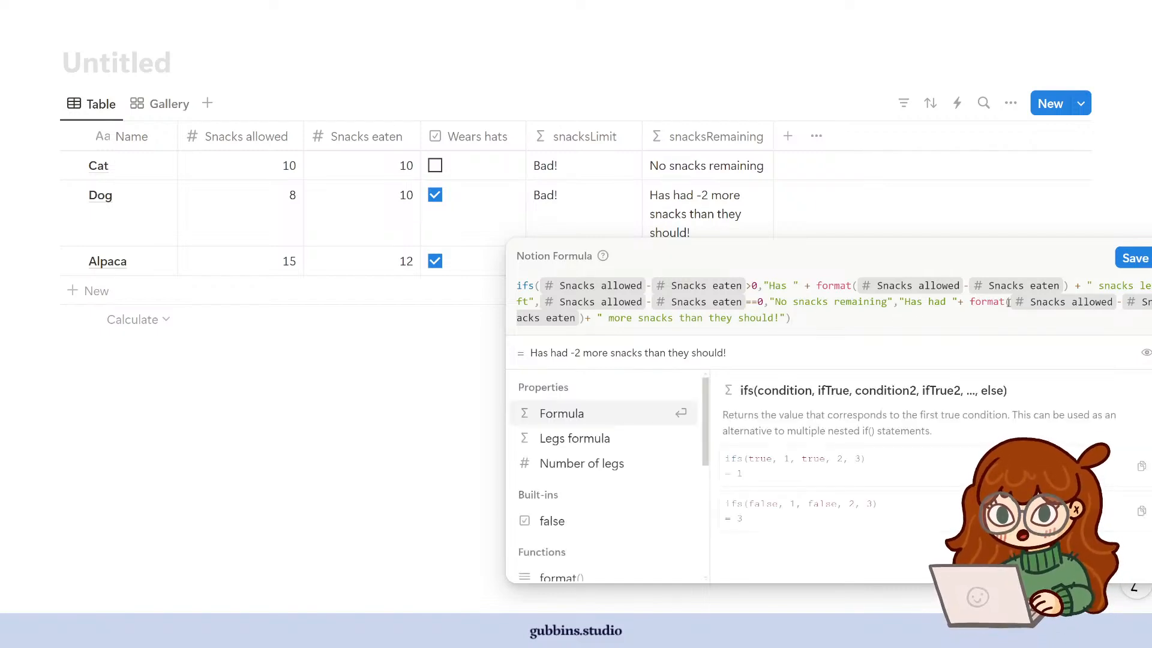
scroll(573, 504, "down", 2)
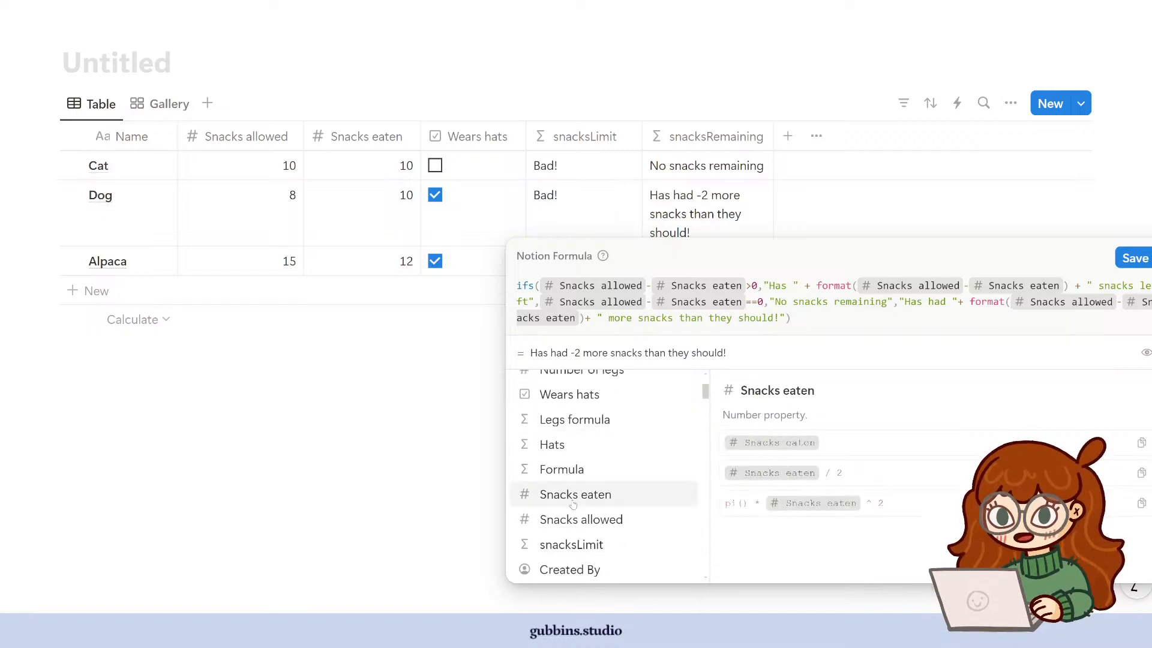
scroll(573, 504, "down", 8)
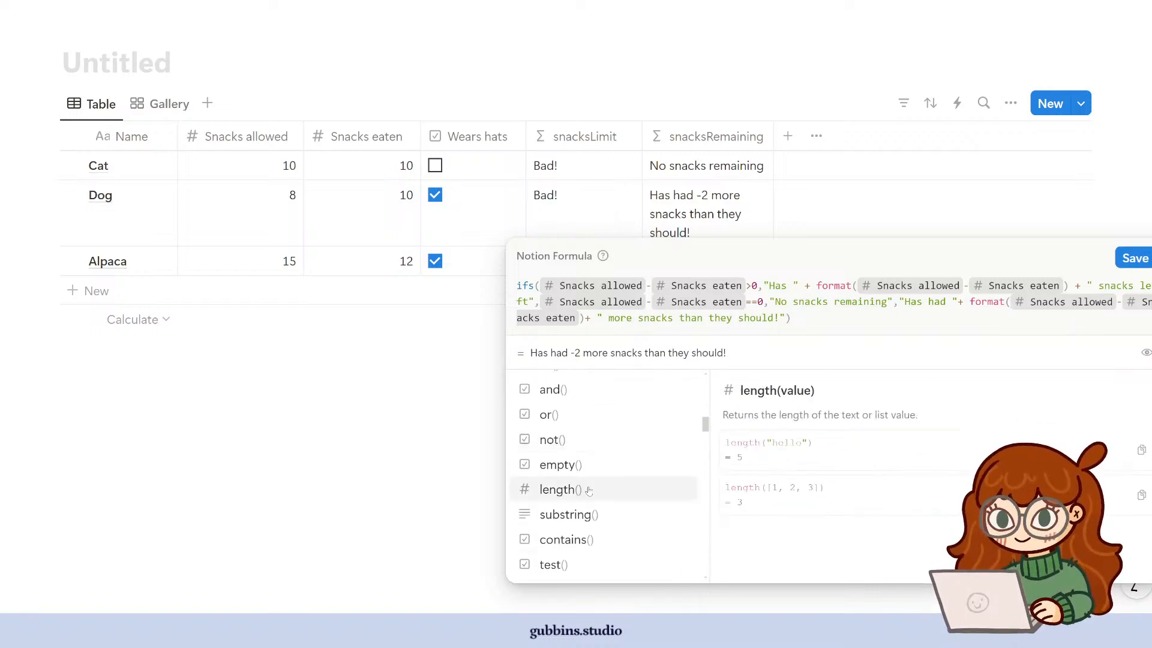
scroll(589, 490, "down", 4)
scroll(603, 474, "up", 3)
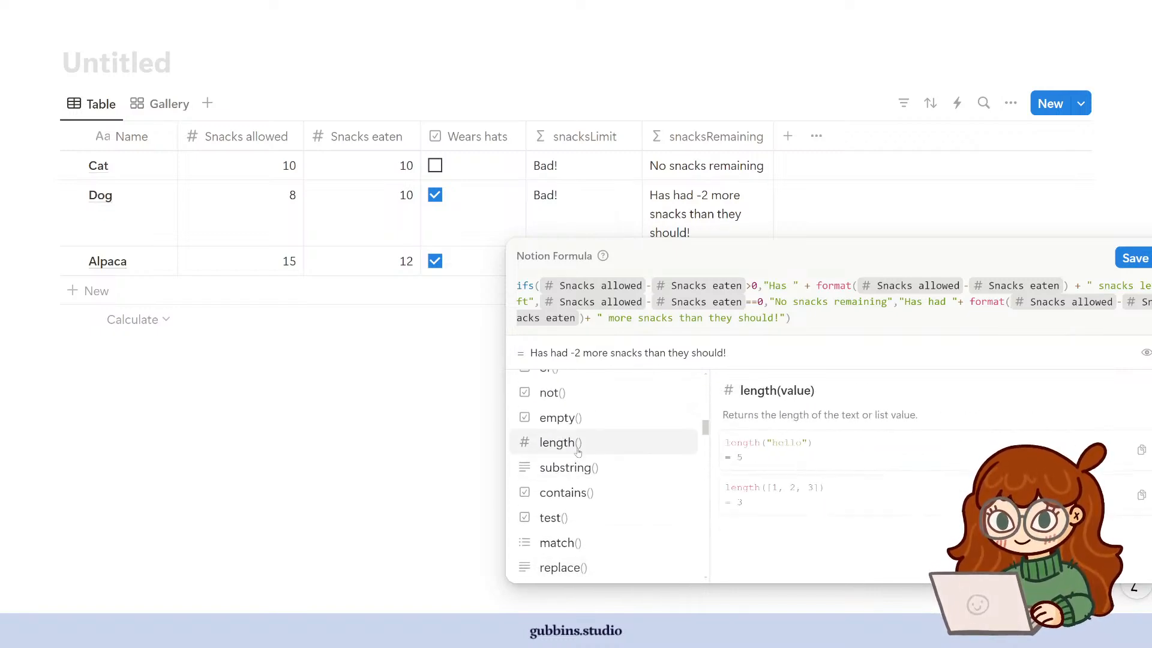
scroll(578, 451, "up", 4)
scroll(579, 459, "down", 6)
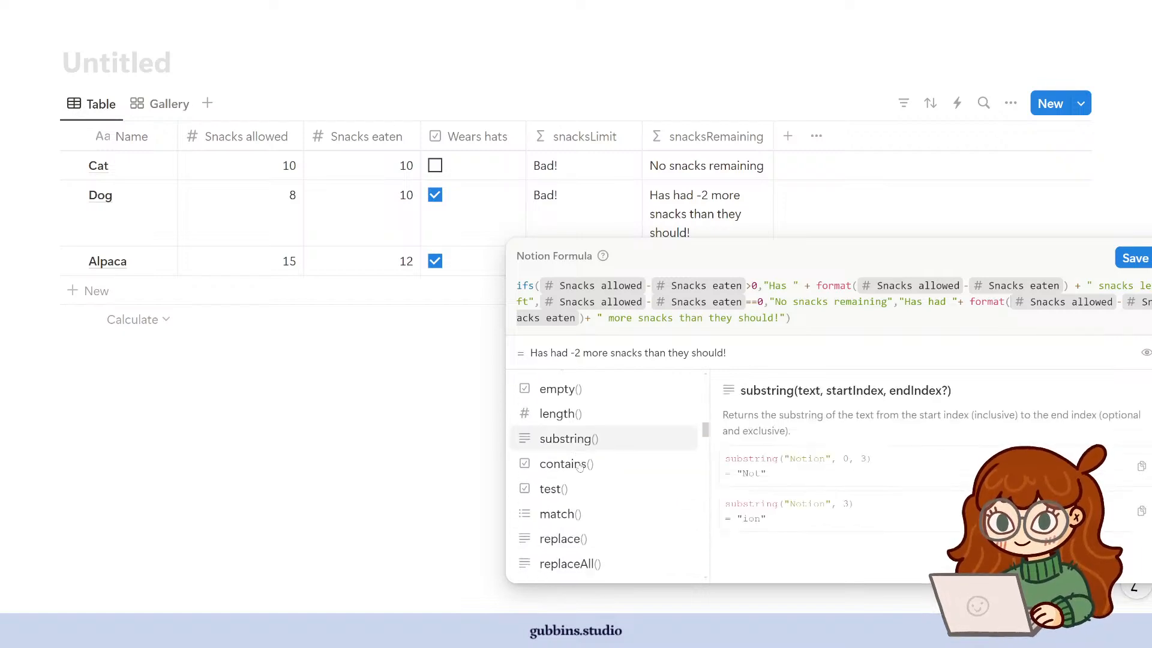
scroll(580, 467, "down", 8)
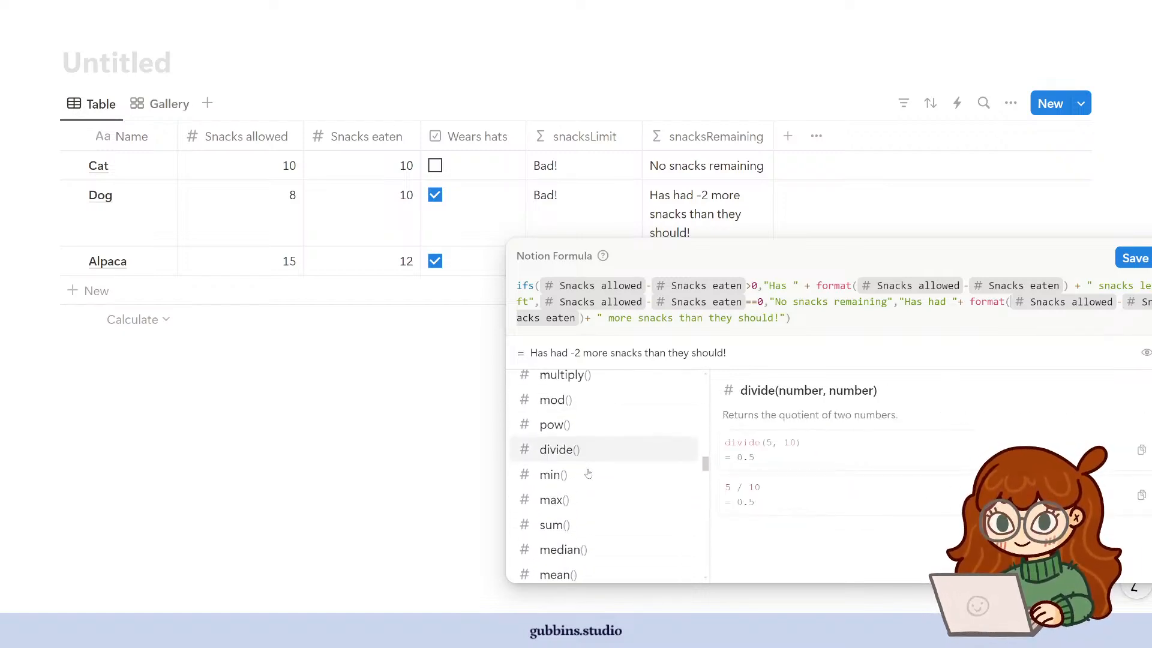
scroll(589, 474, "down", 6)
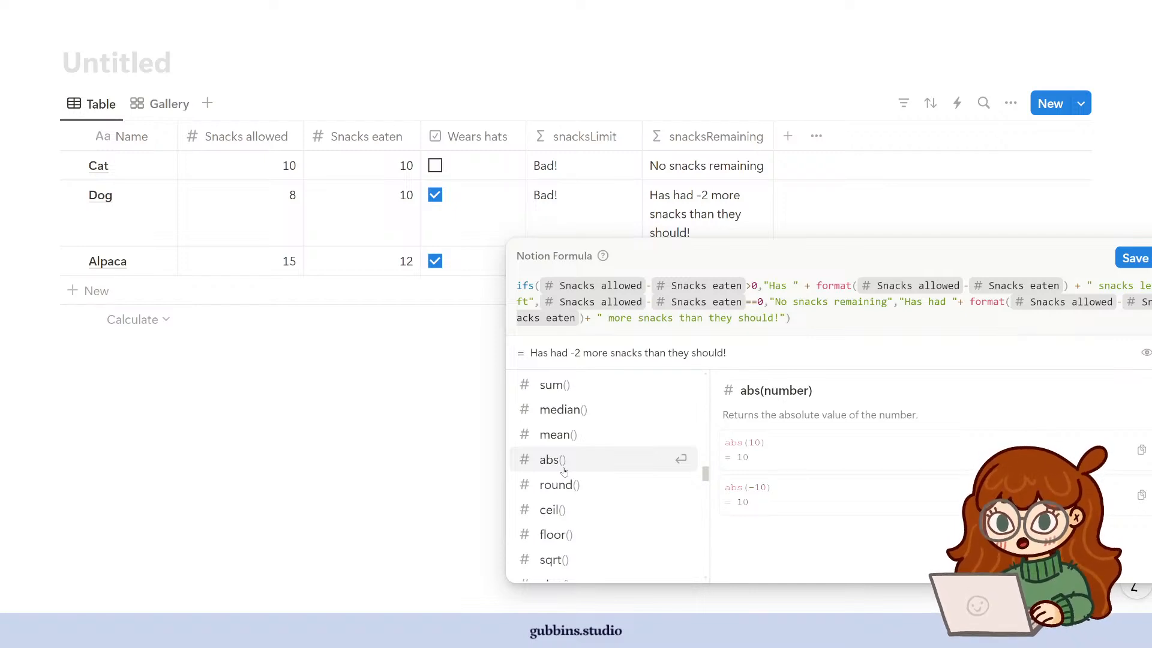
type("abs(")
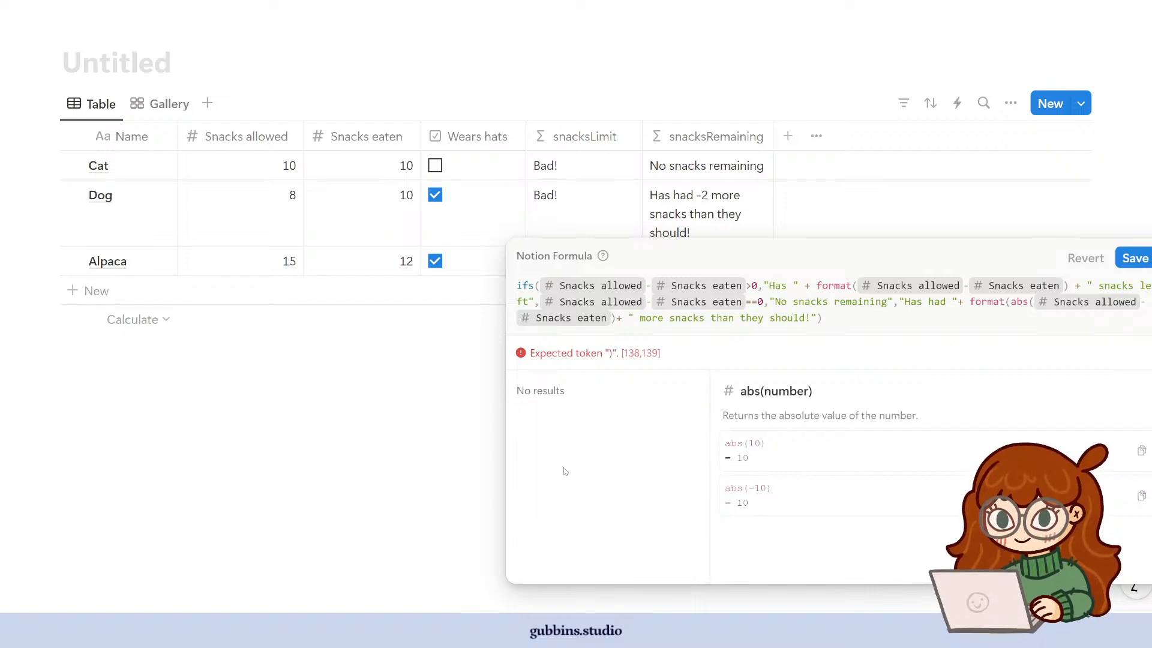
type(")")
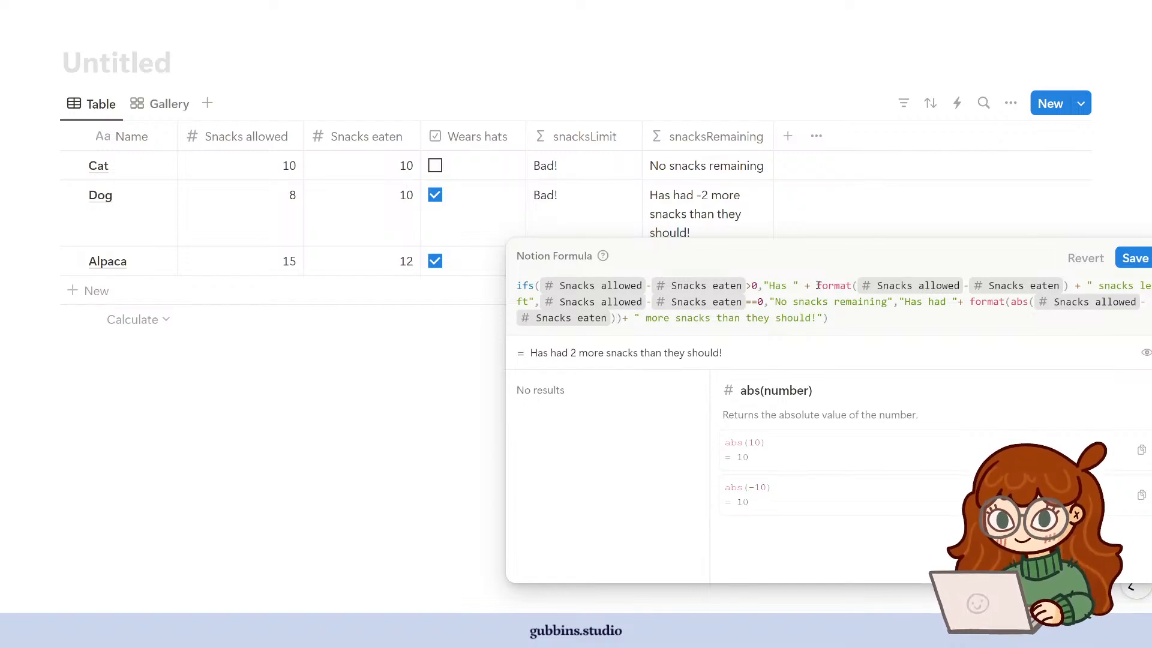
left_click(1129, 259)
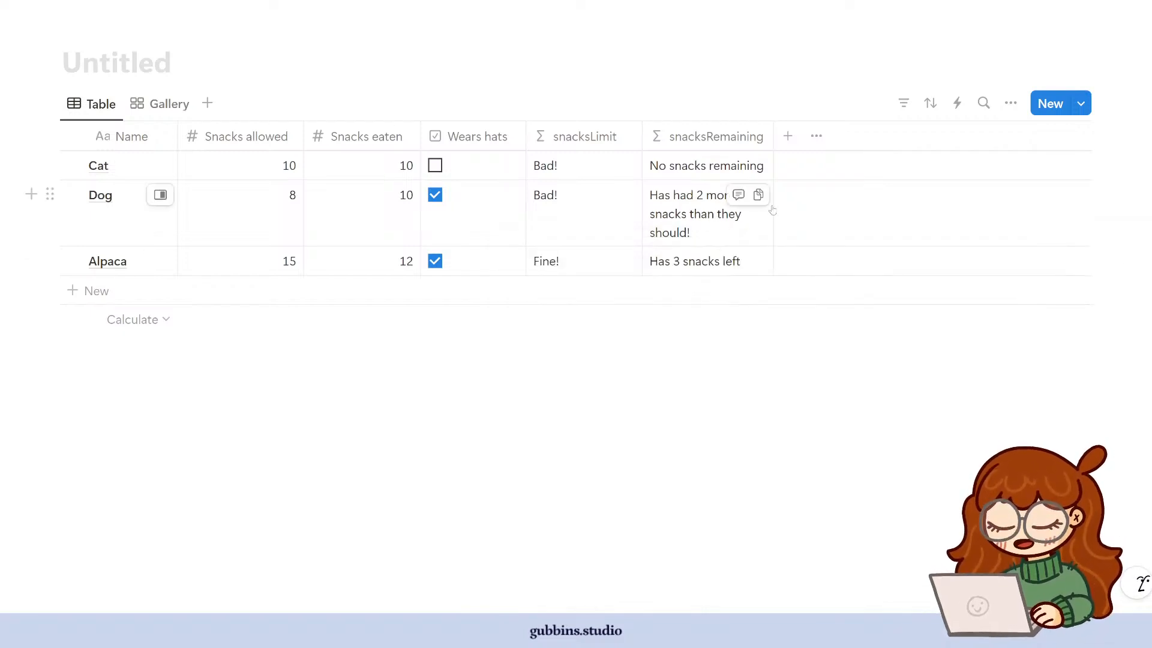
- Widen the snacksRemaining column so its longest text fits on one line, and open its formula for editing
left_click_drag(773, 141, 919, 142)
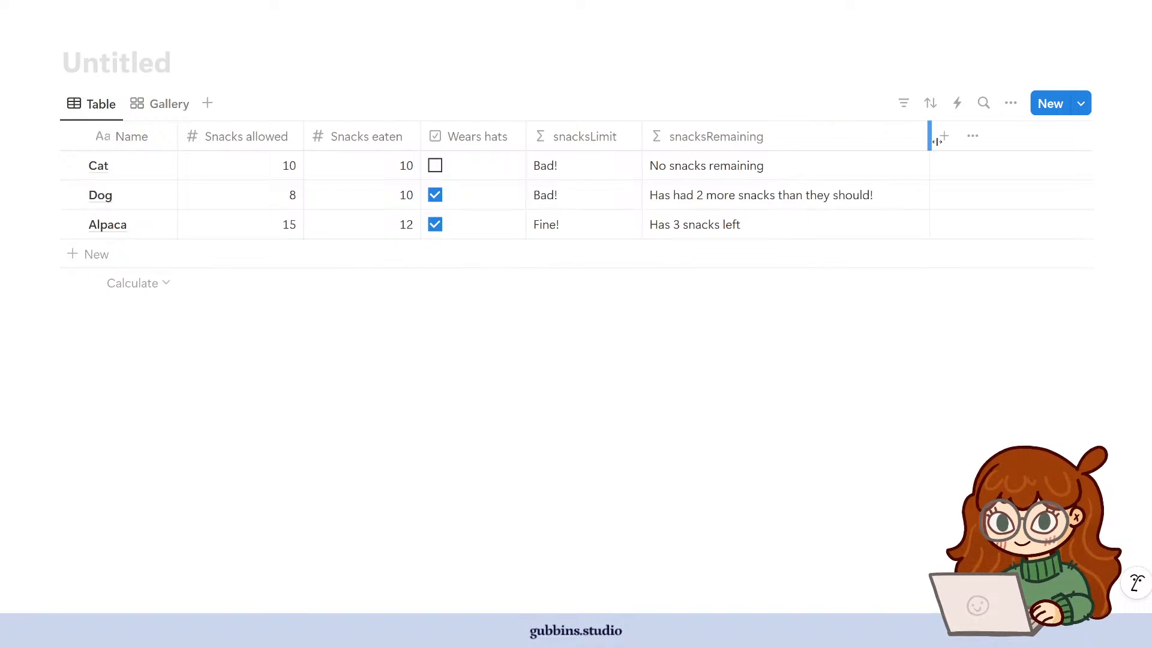
left_click(742, 140)
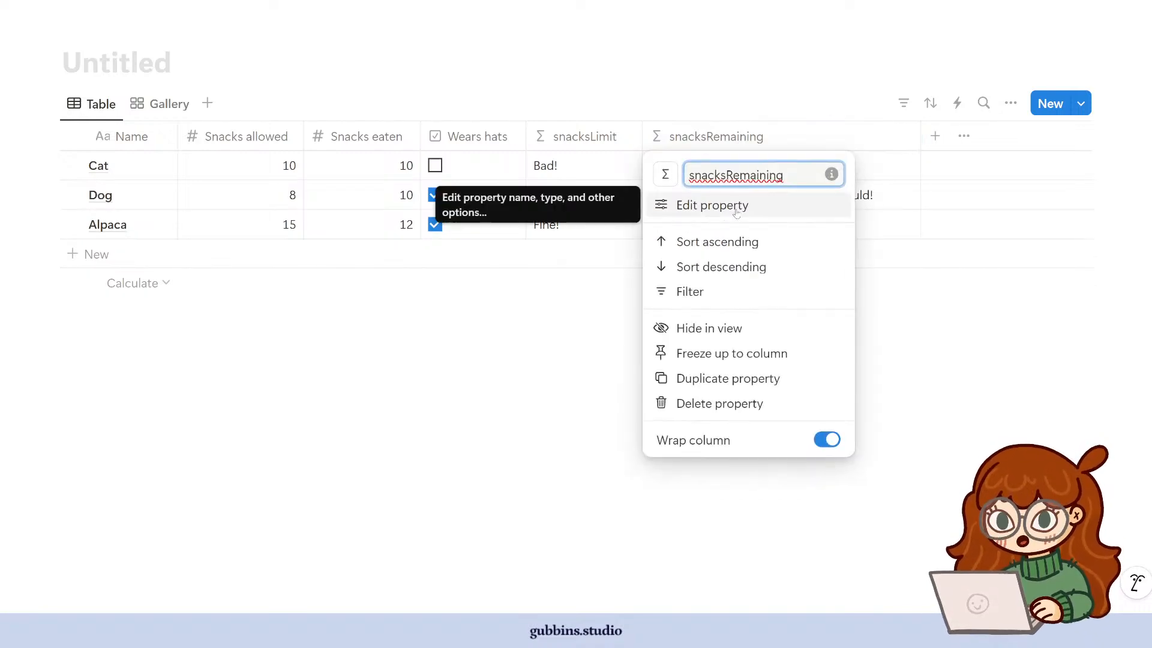
left_click(690, 203)
left_click(979, 237)
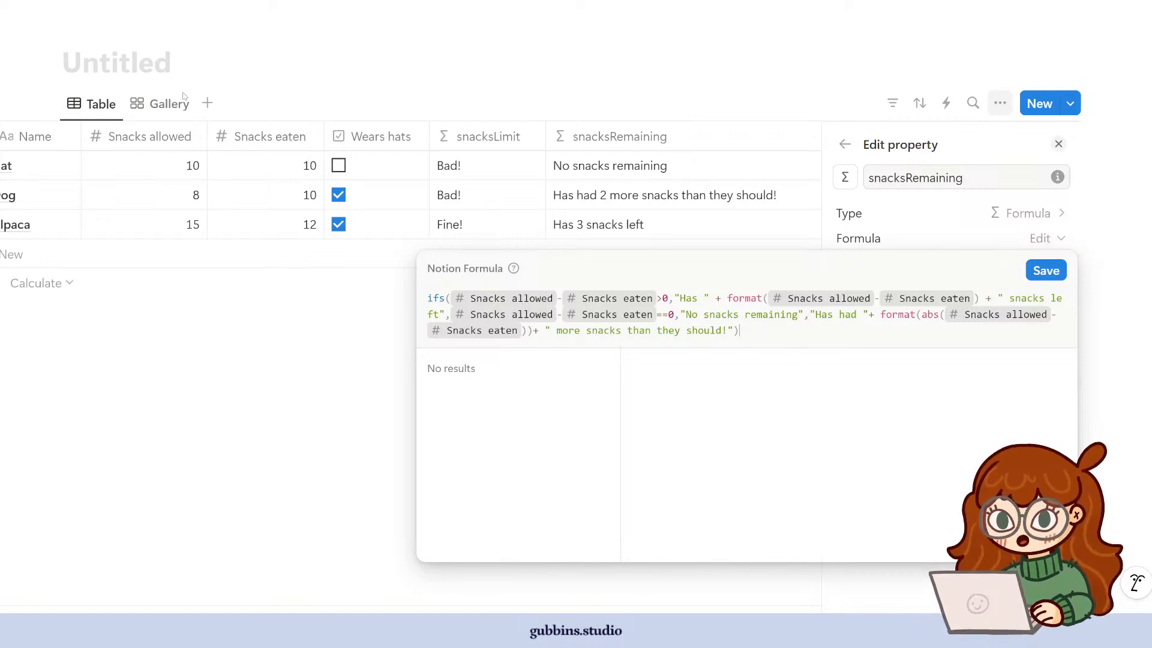
- Show the snacksRemaining property on the Gallery view cards and move it above Hats
left_click(156, 111)
left_click(160, 110)
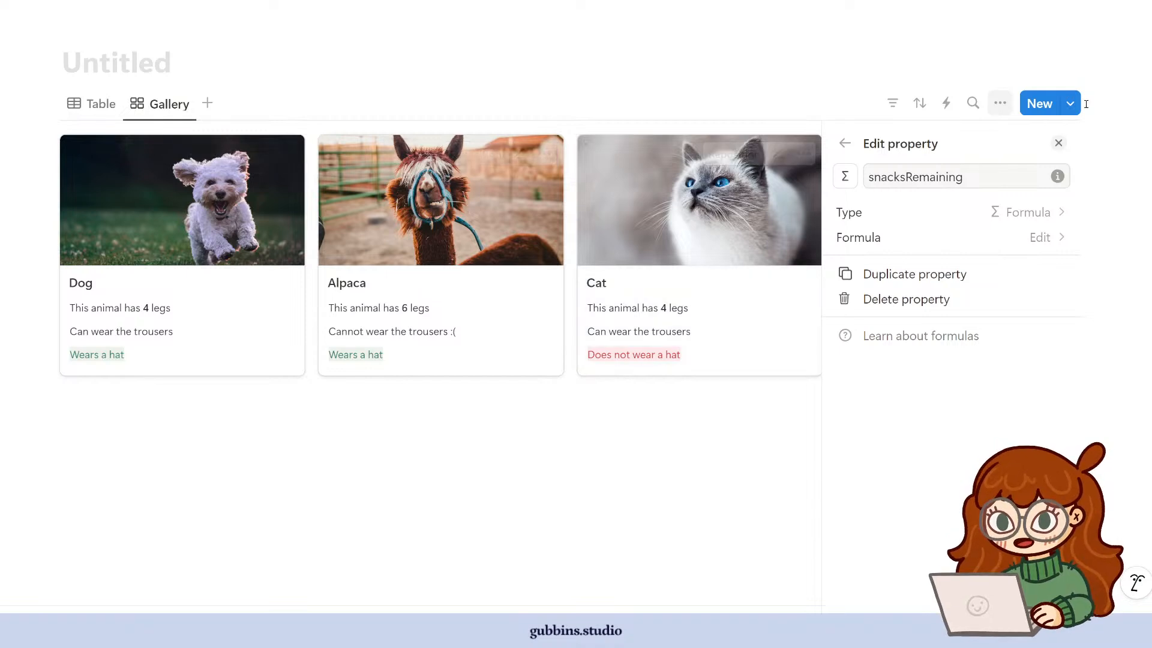
left_click(1058, 142)
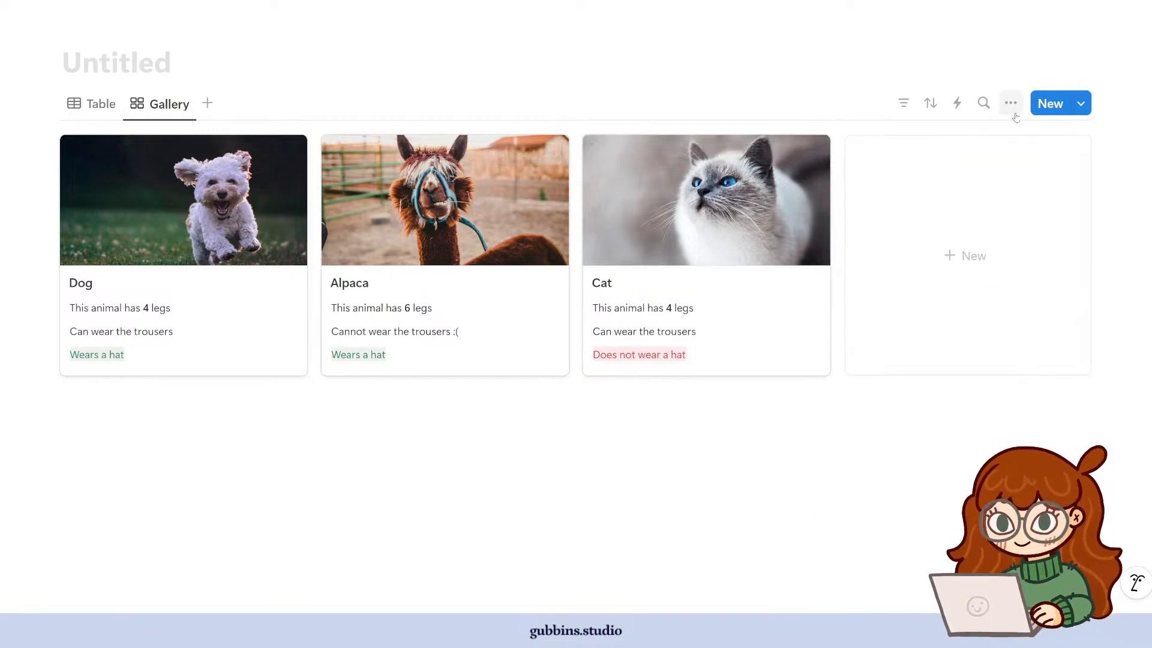
left_click(1000, 103)
left_click(1047, 248)
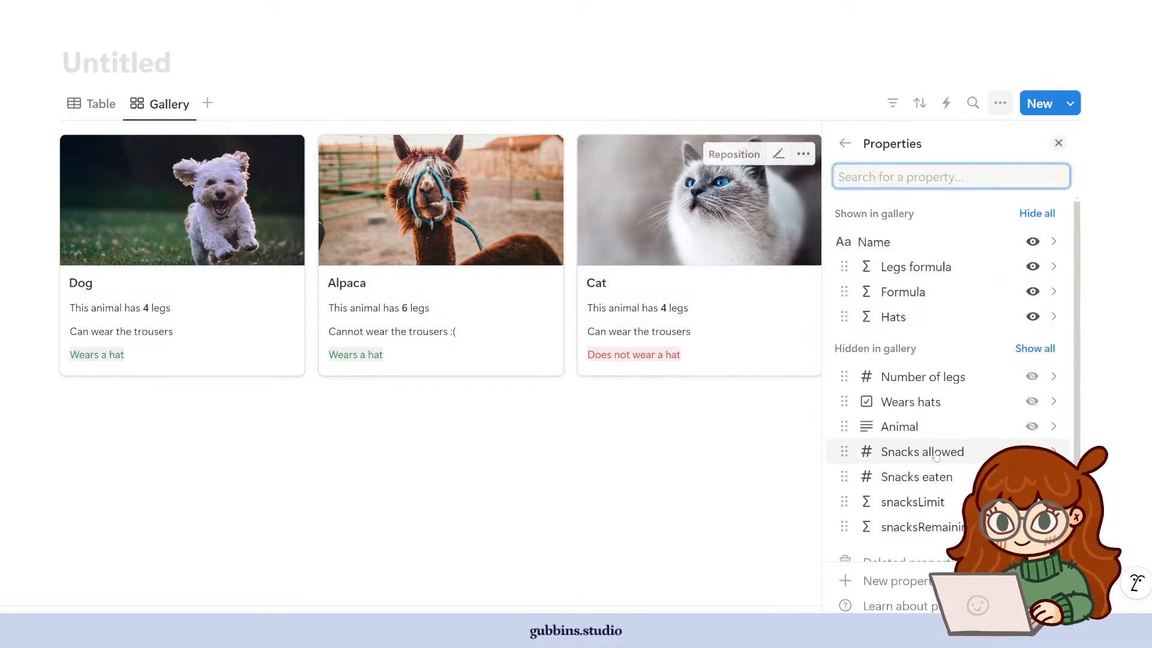
scroll(900, 504, "down", 1)
left_click(1032, 508)
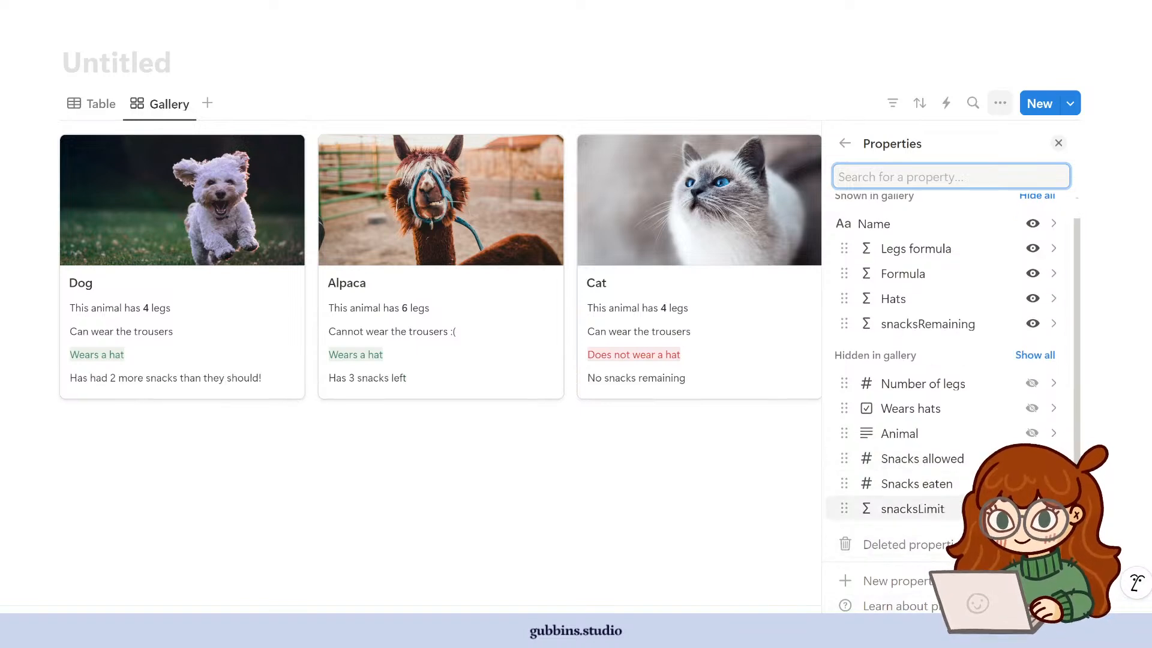
left_click_drag(844, 323, 844, 298)
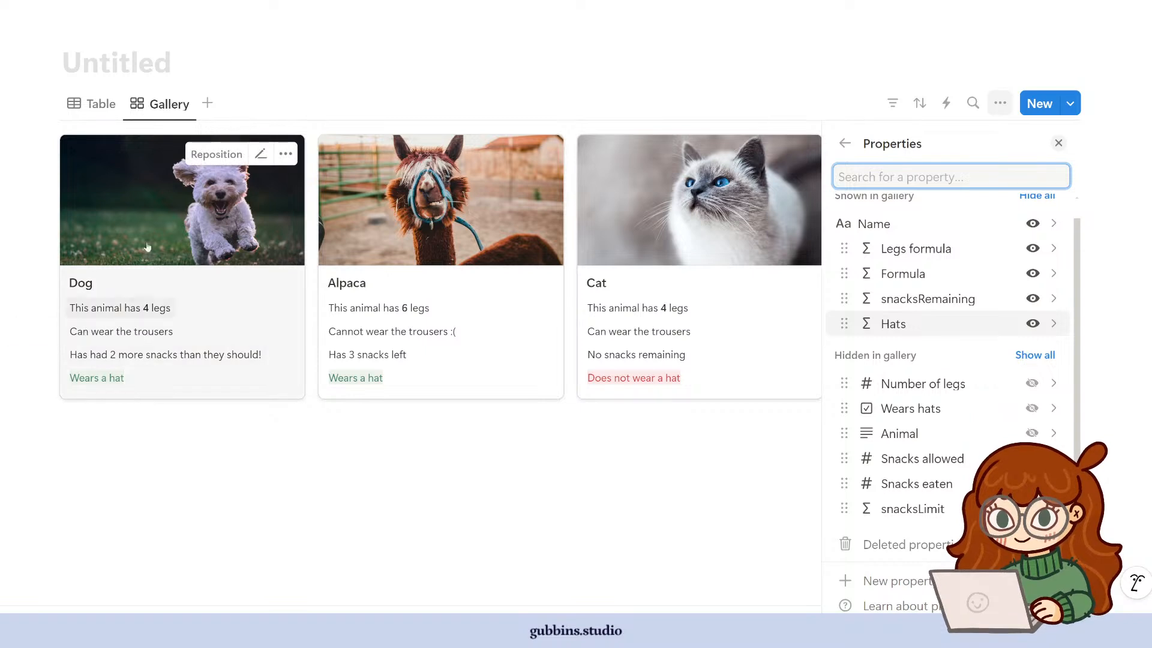
left_click(352, 503)
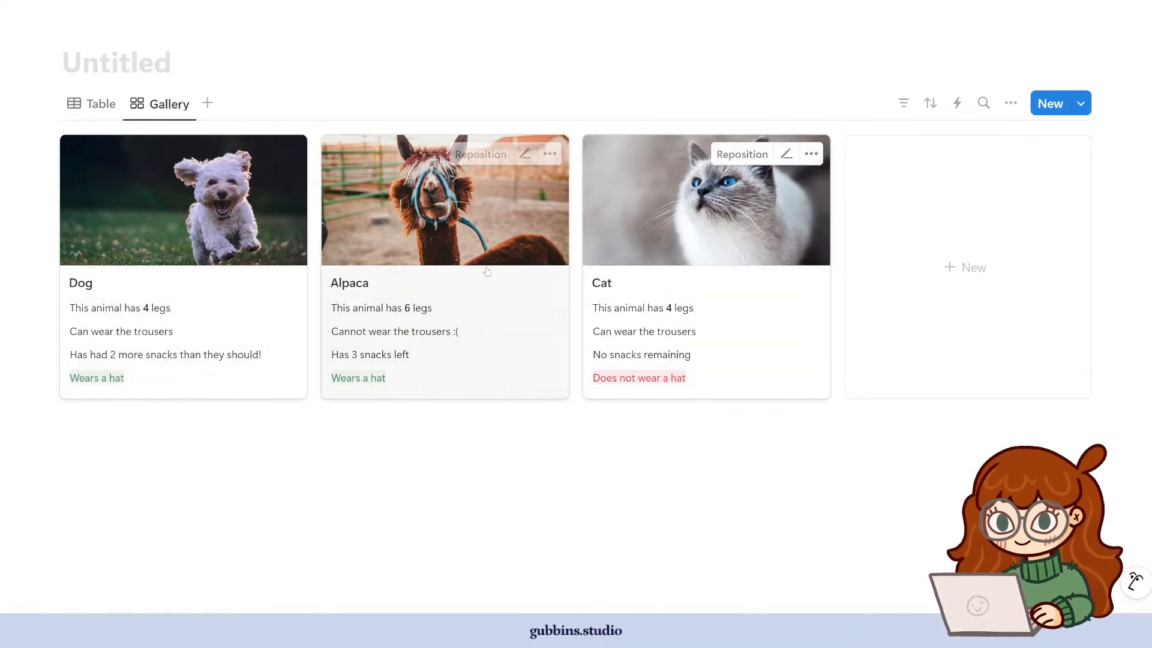
- Compare the snack texts in the Table view with those on the Gallery cards, returning to the table
left_click(94, 107)
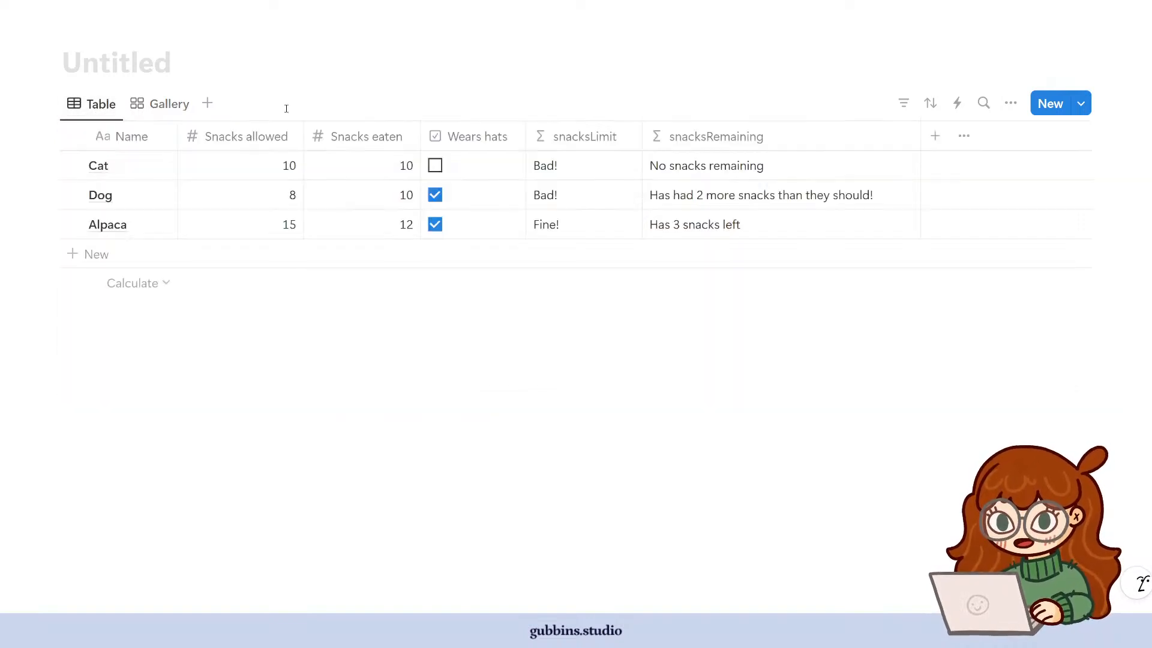
left_click(166, 104)
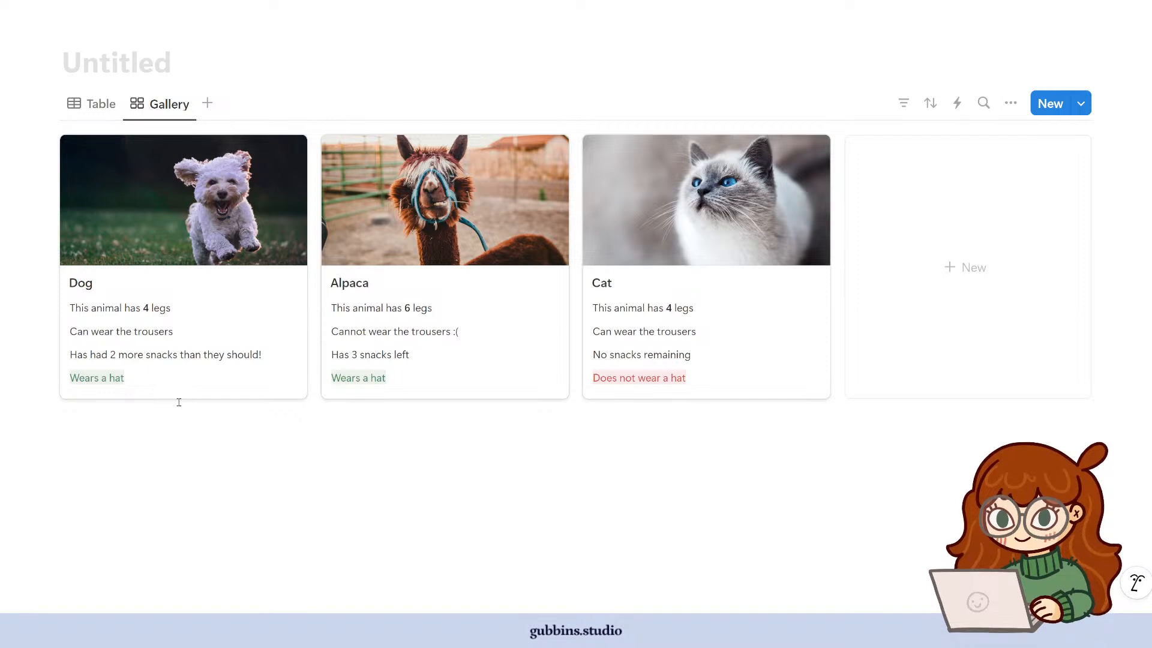
left_click(91, 103)
- Reopen the snacksRemaining formula and examine its ifs() conditions, result texts and final fallback
left_click(840, 154)
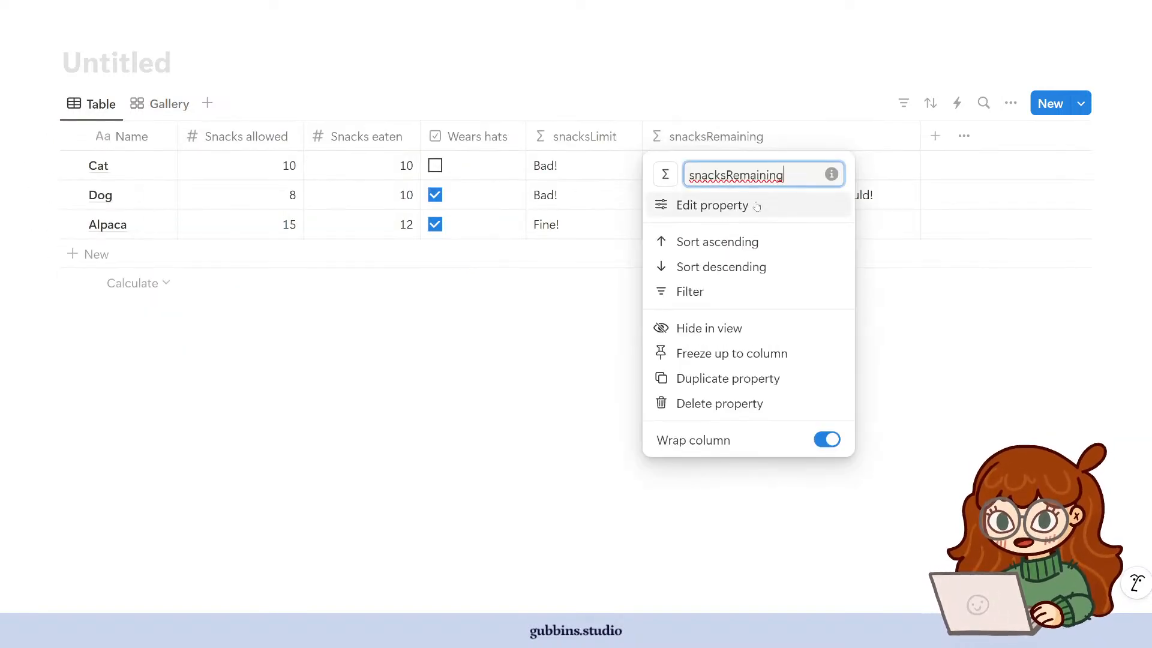
left_click(760, 206)
left_click(900, 213)
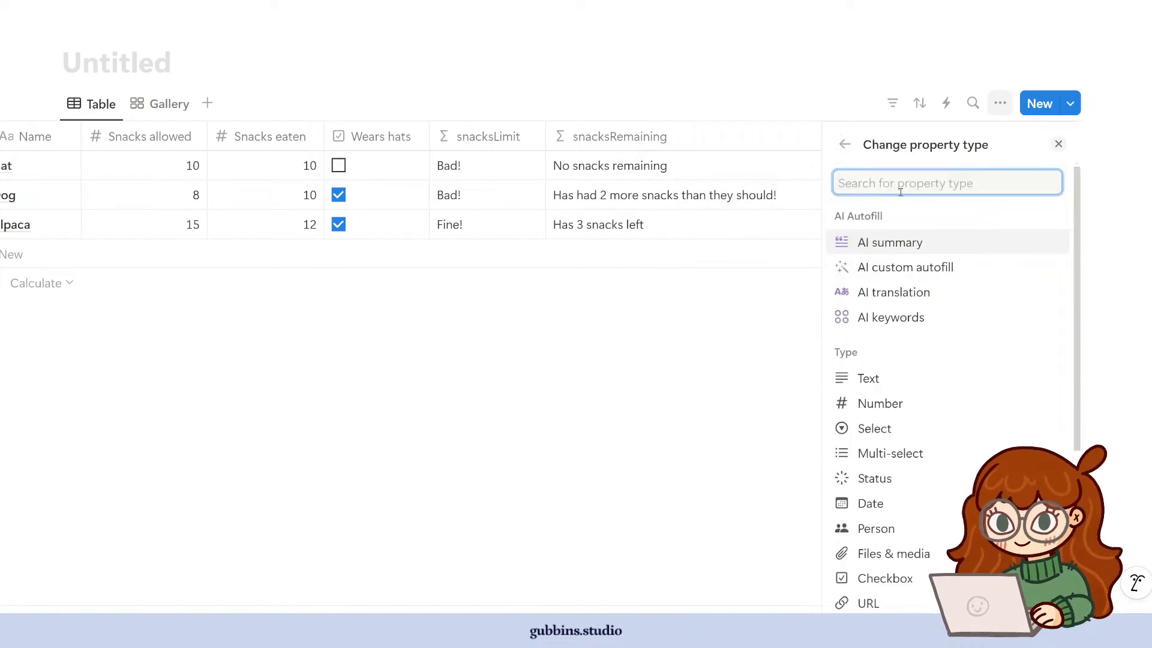
left_click(845, 145)
left_click(858, 238)
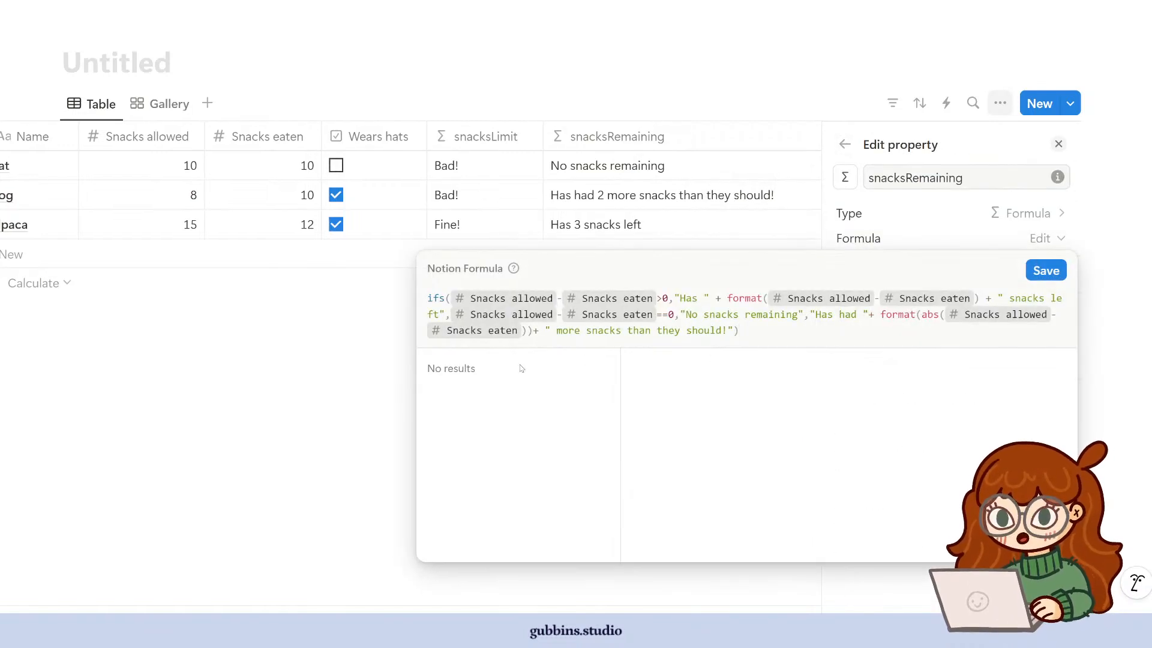
left_click(741, 327)
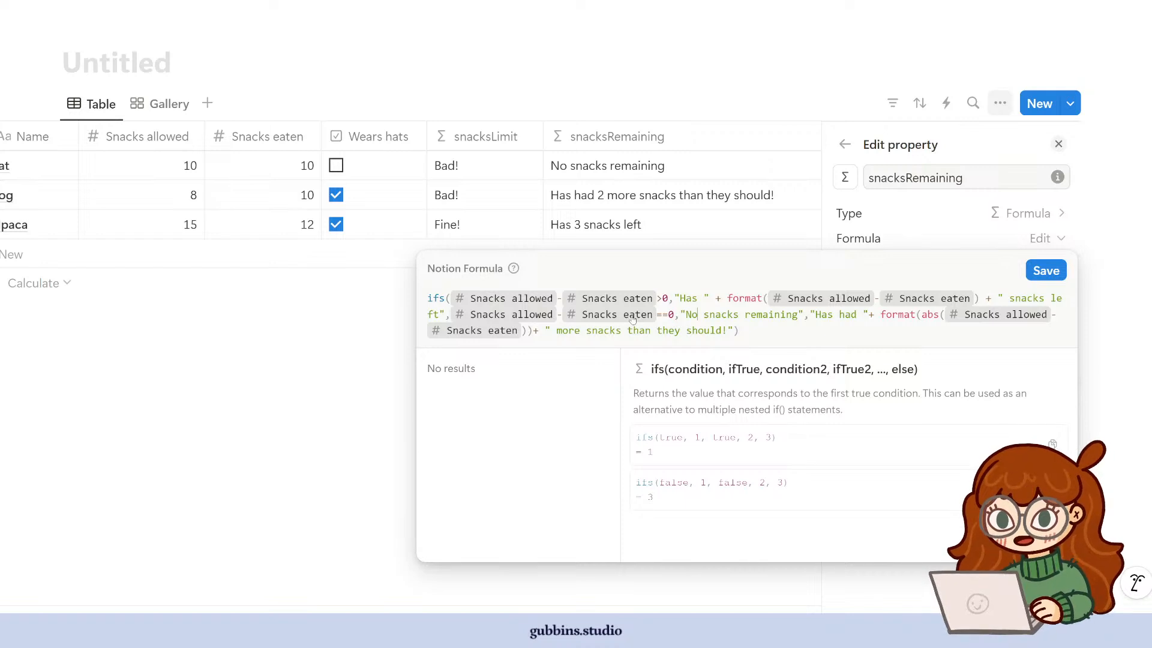
left_click(673, 314)
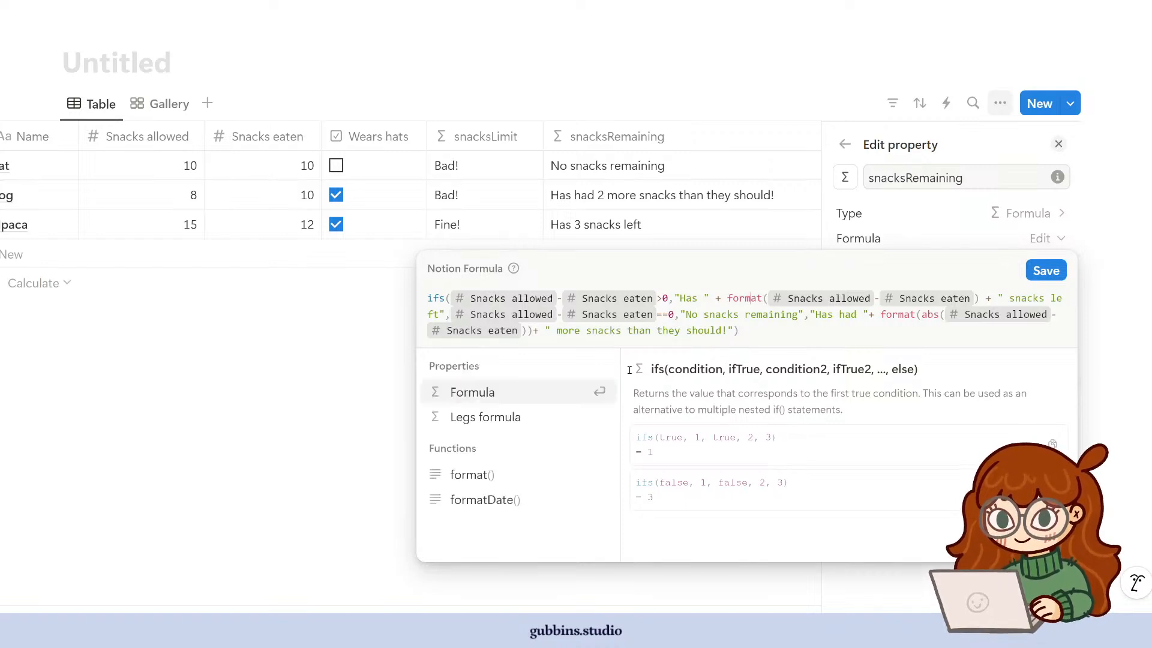
left_click(438, 298)
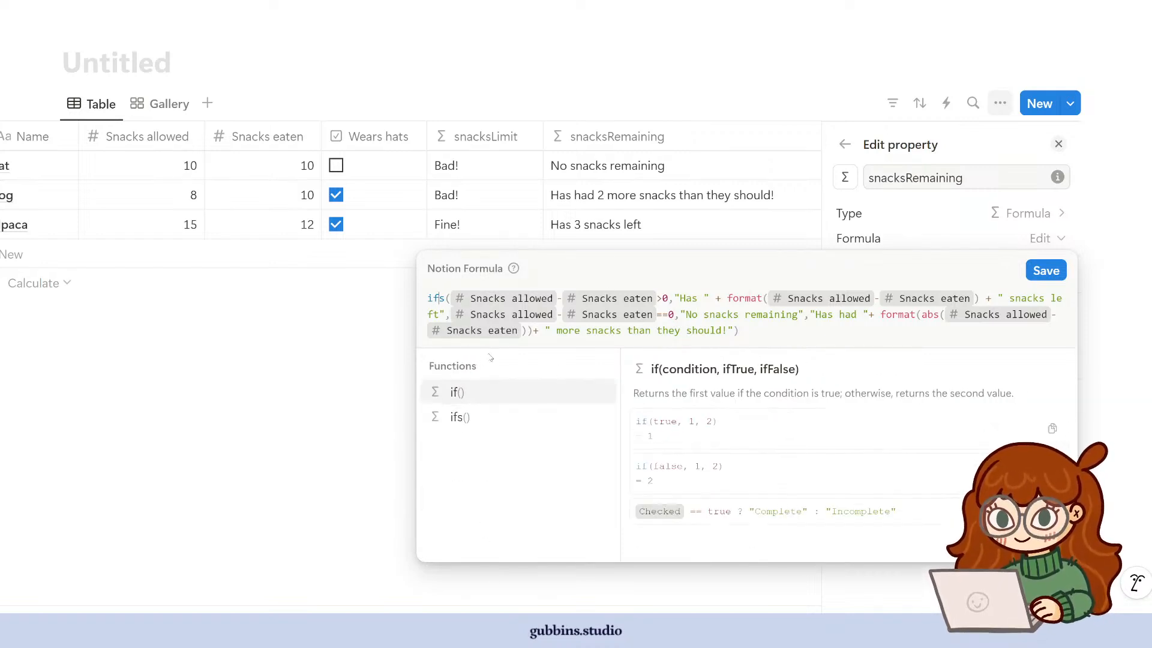
left_click(773, 334)
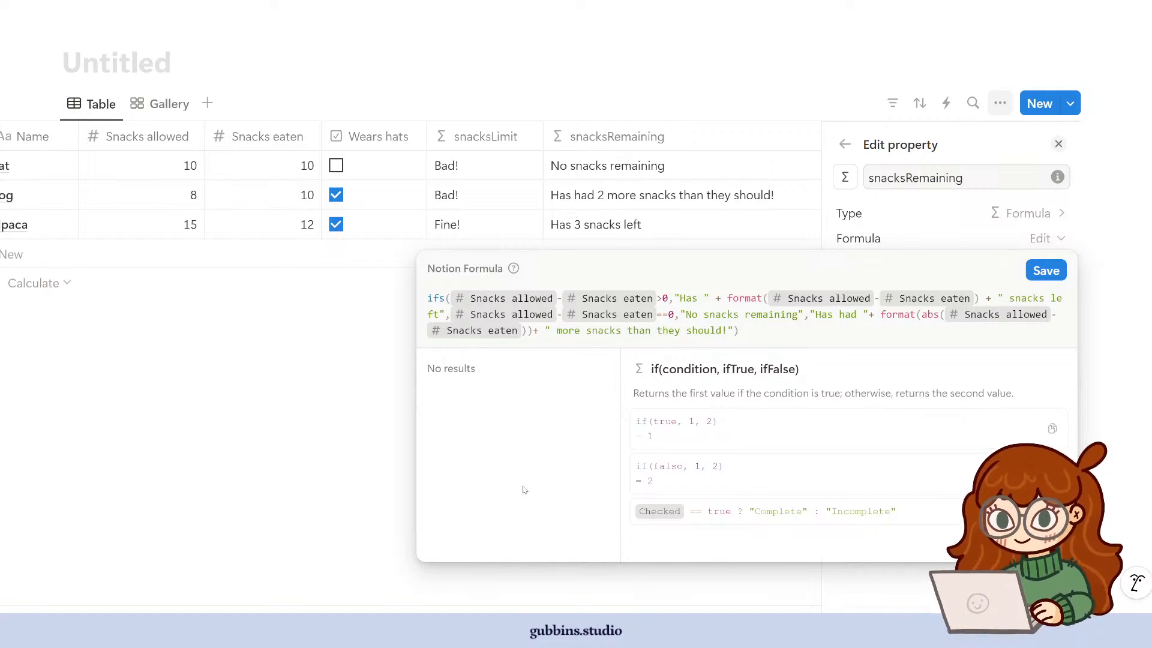
left_click(735, 331)
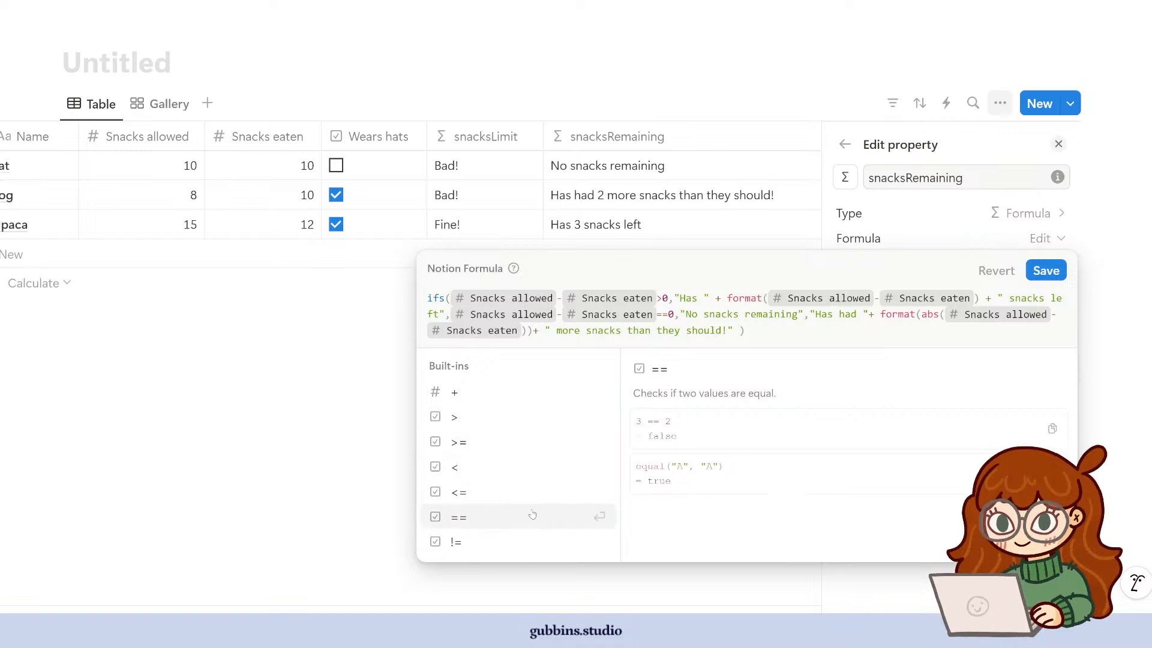
key("BackSpace")
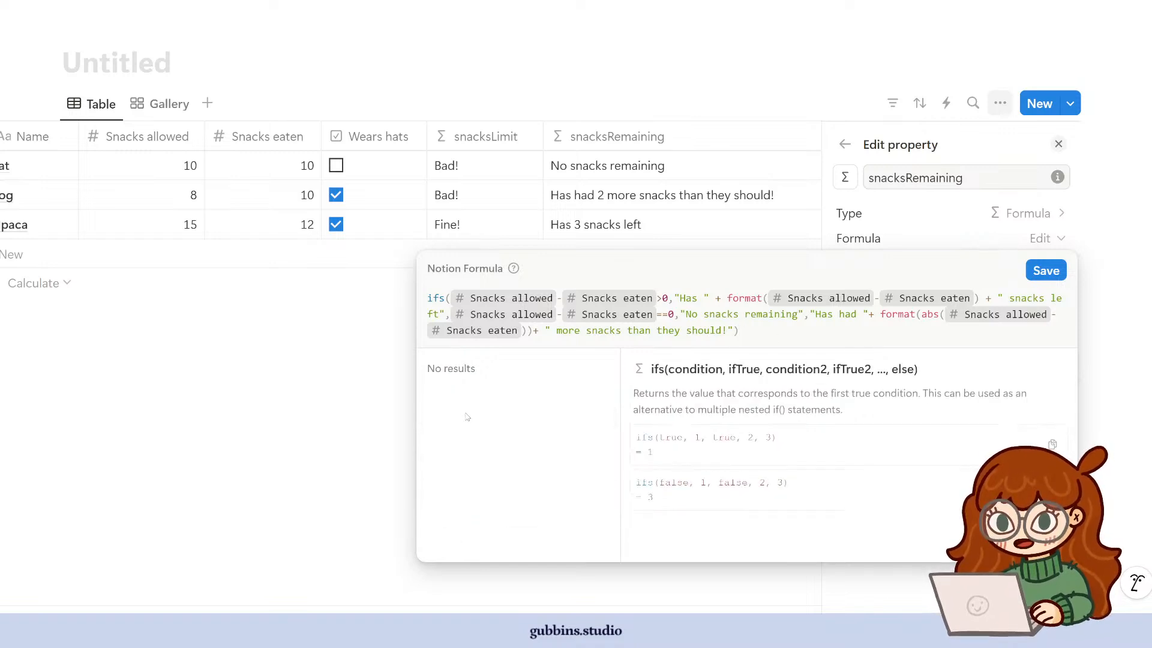
- Close the snacksRemaining formula and its property settings, and look through the types offered for a new property
left_click(312, 463)
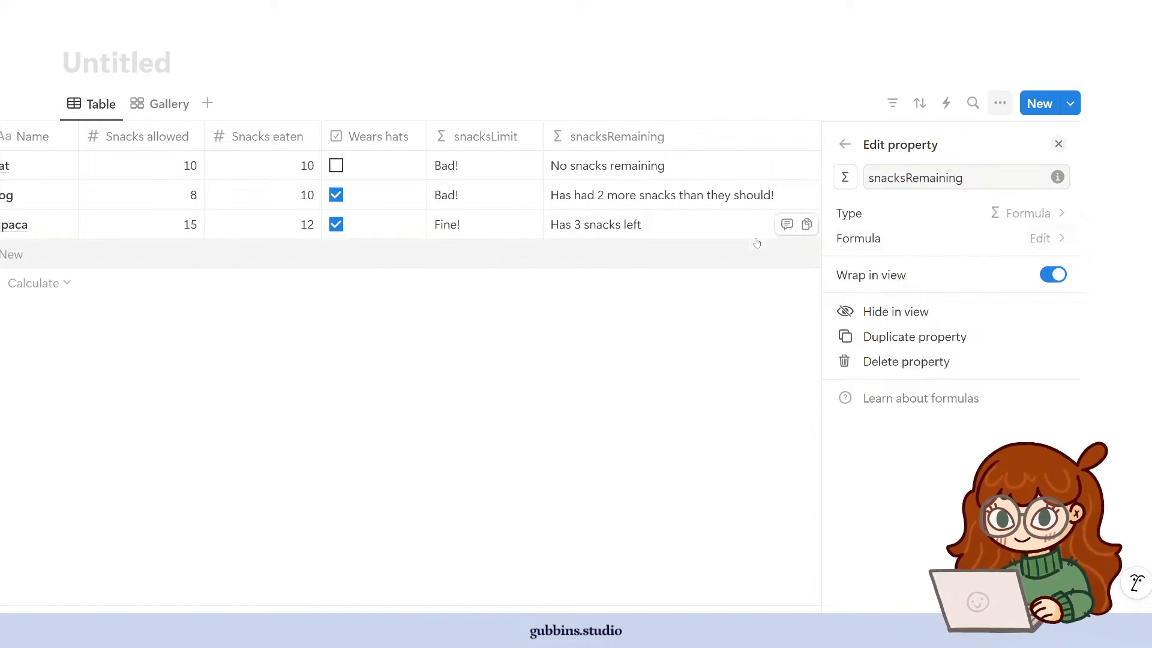
left_click(303, 408)
left_click(934, 138)
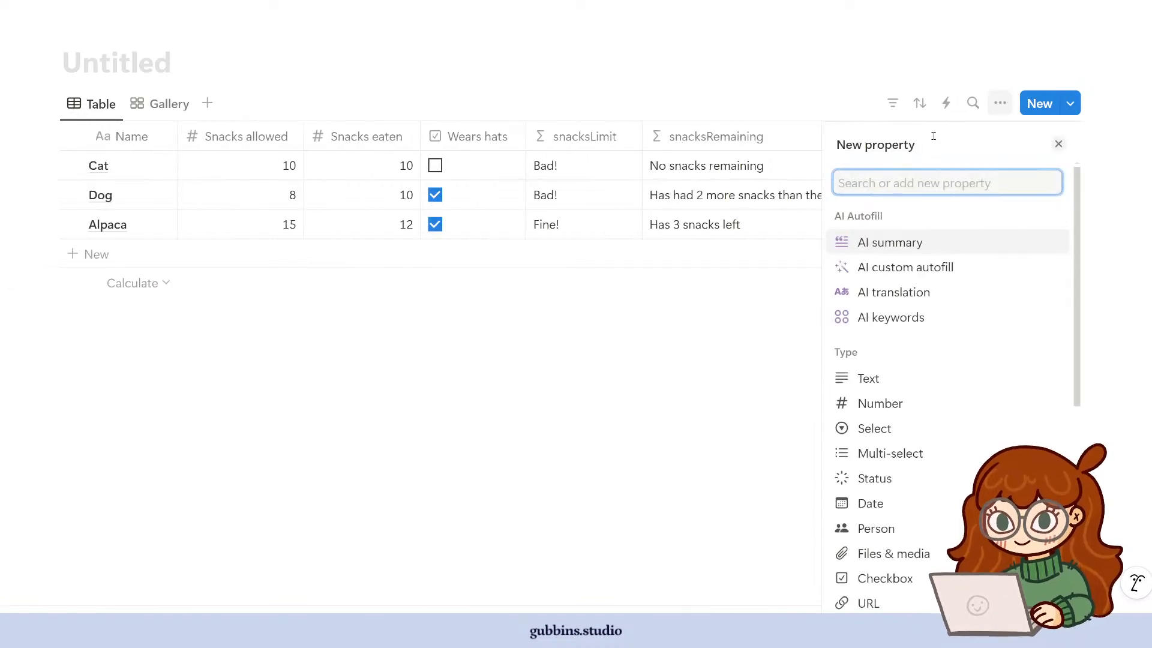
scroll(911, 420, "down", 4)
scroll(848, 326, "up", 2)
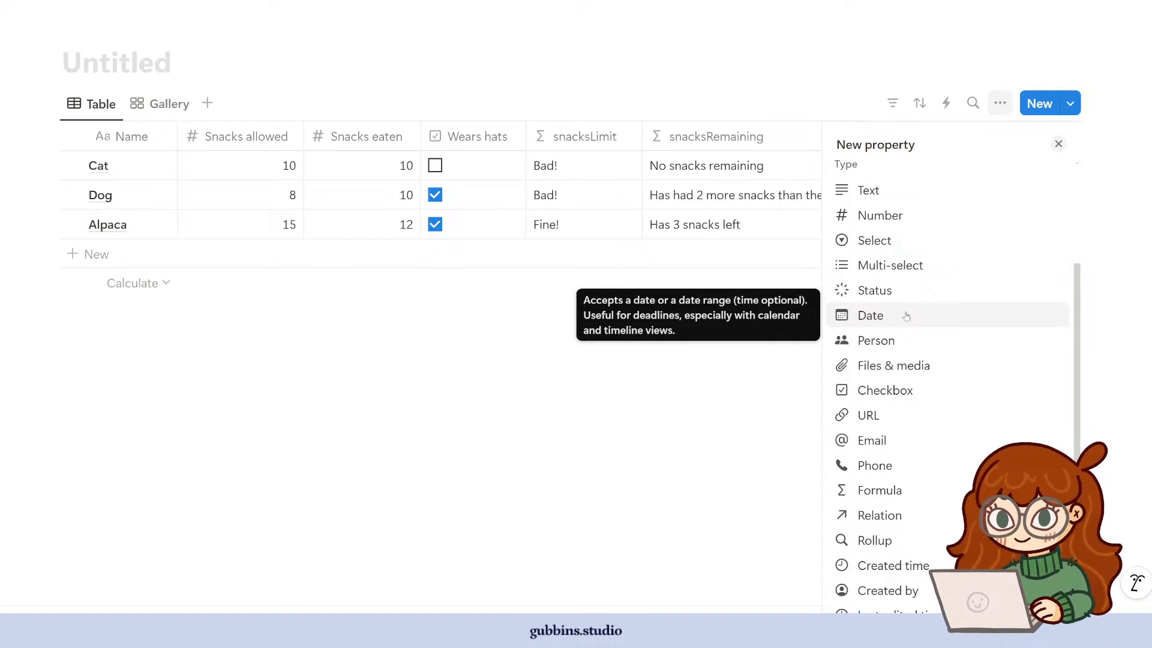
scroll(942, 480, "down", 2)
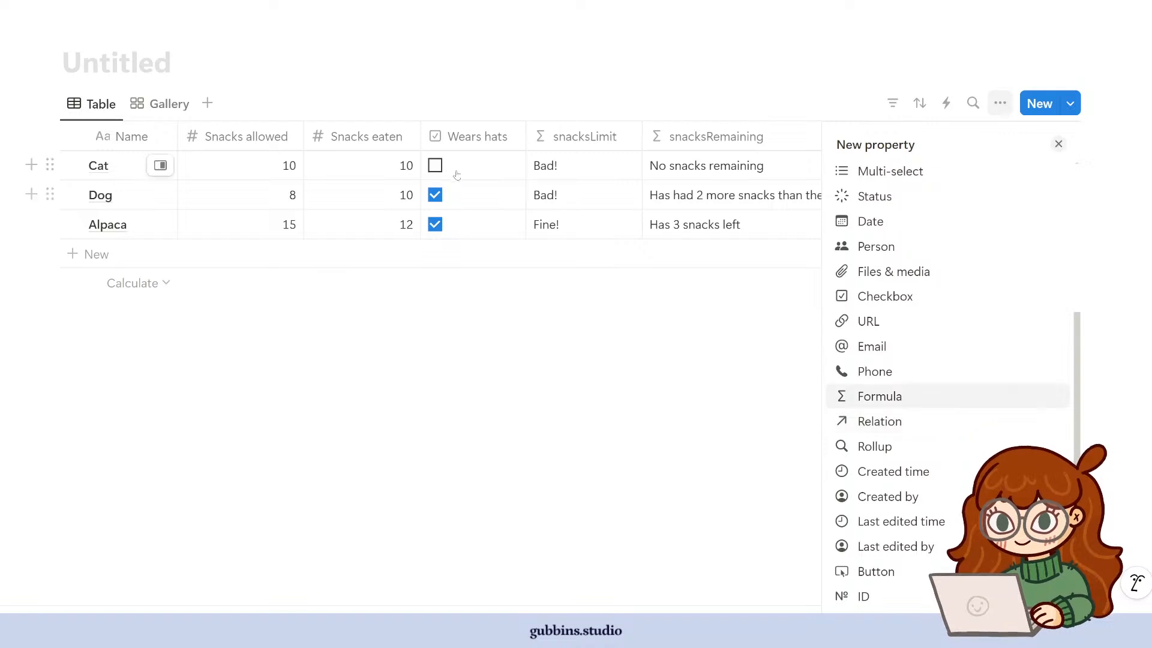
- View the animal cards in the Gallery view, dismiss the new property list, and return to the Table view
left_click(162, 104)
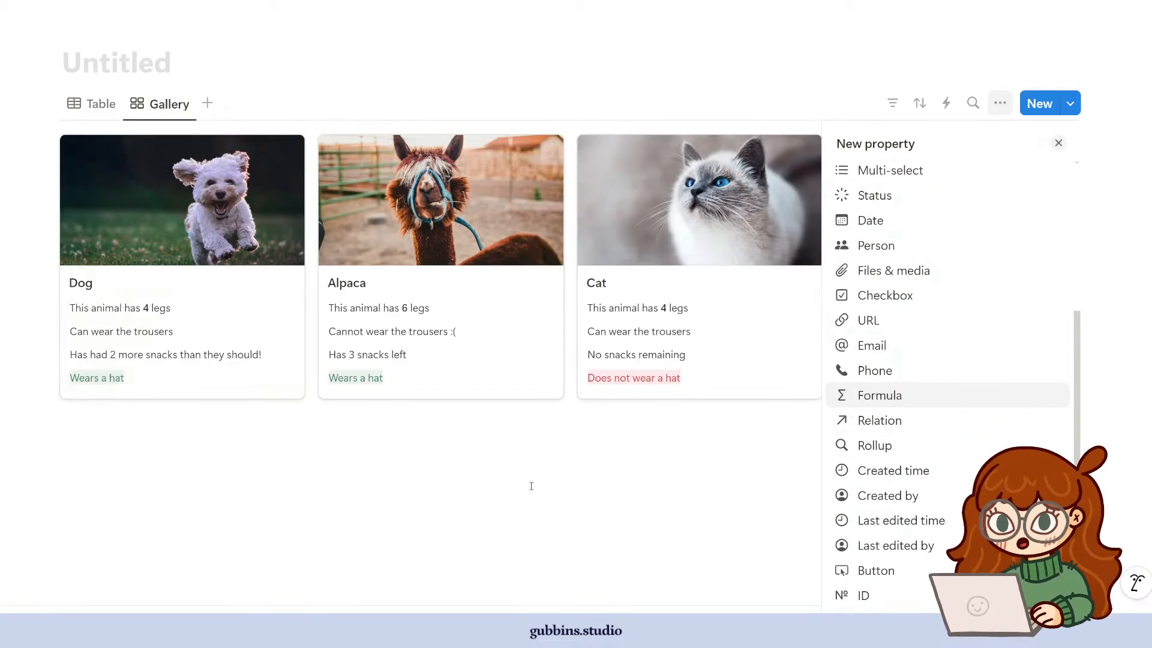
left_click(564, 532)
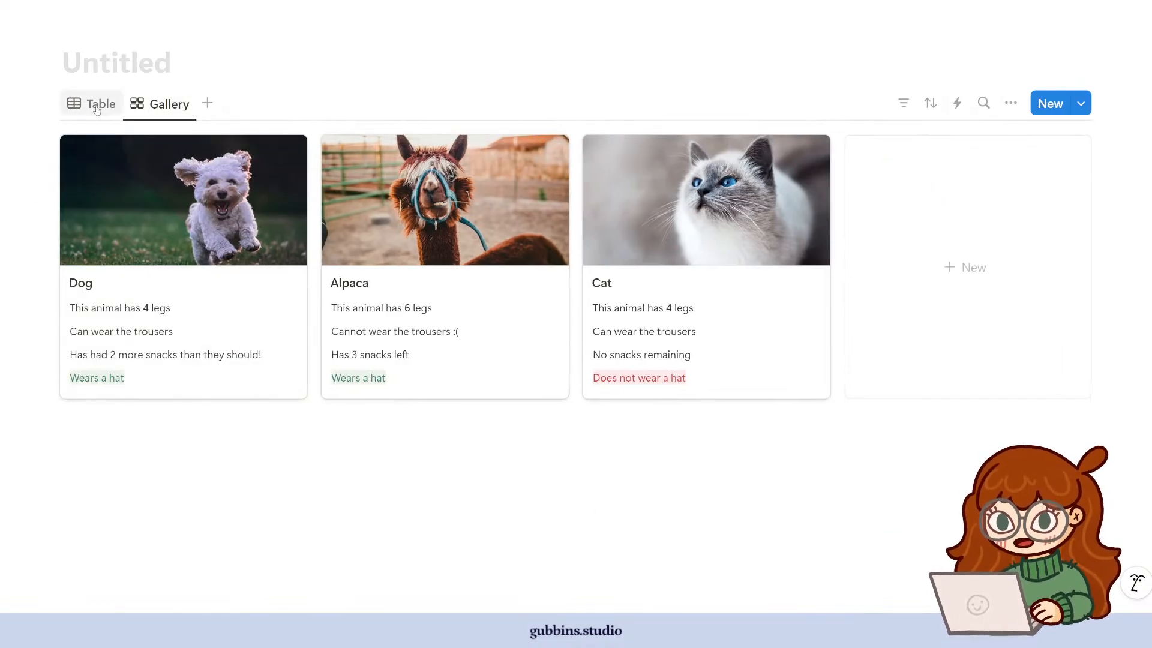
left_click(101, 113)
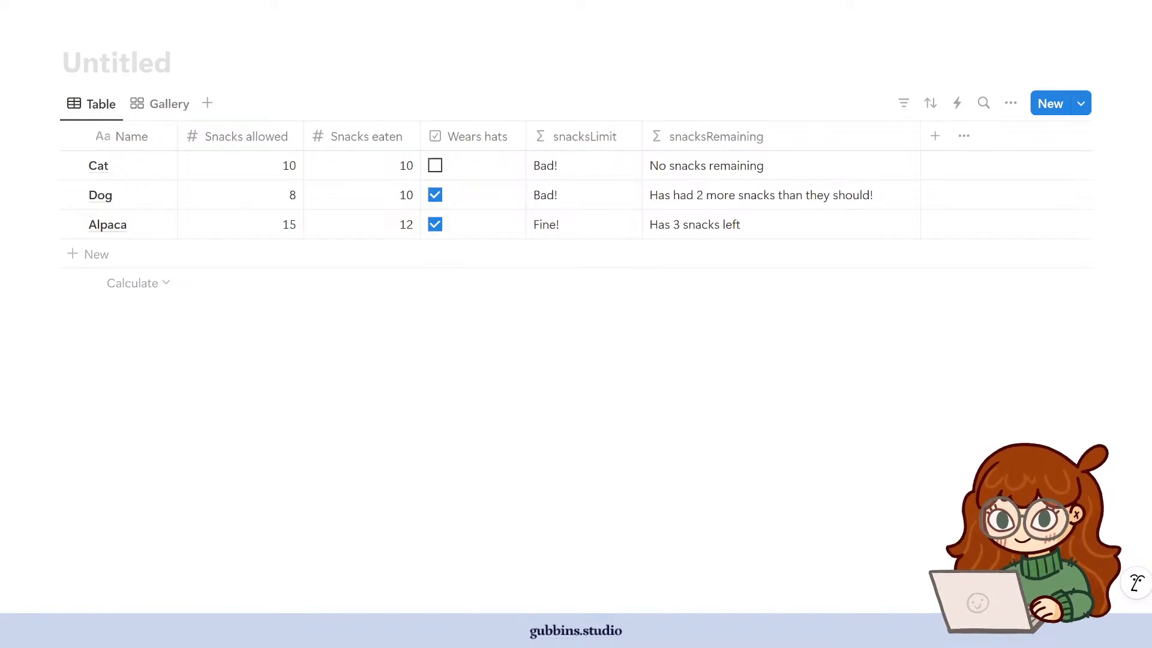